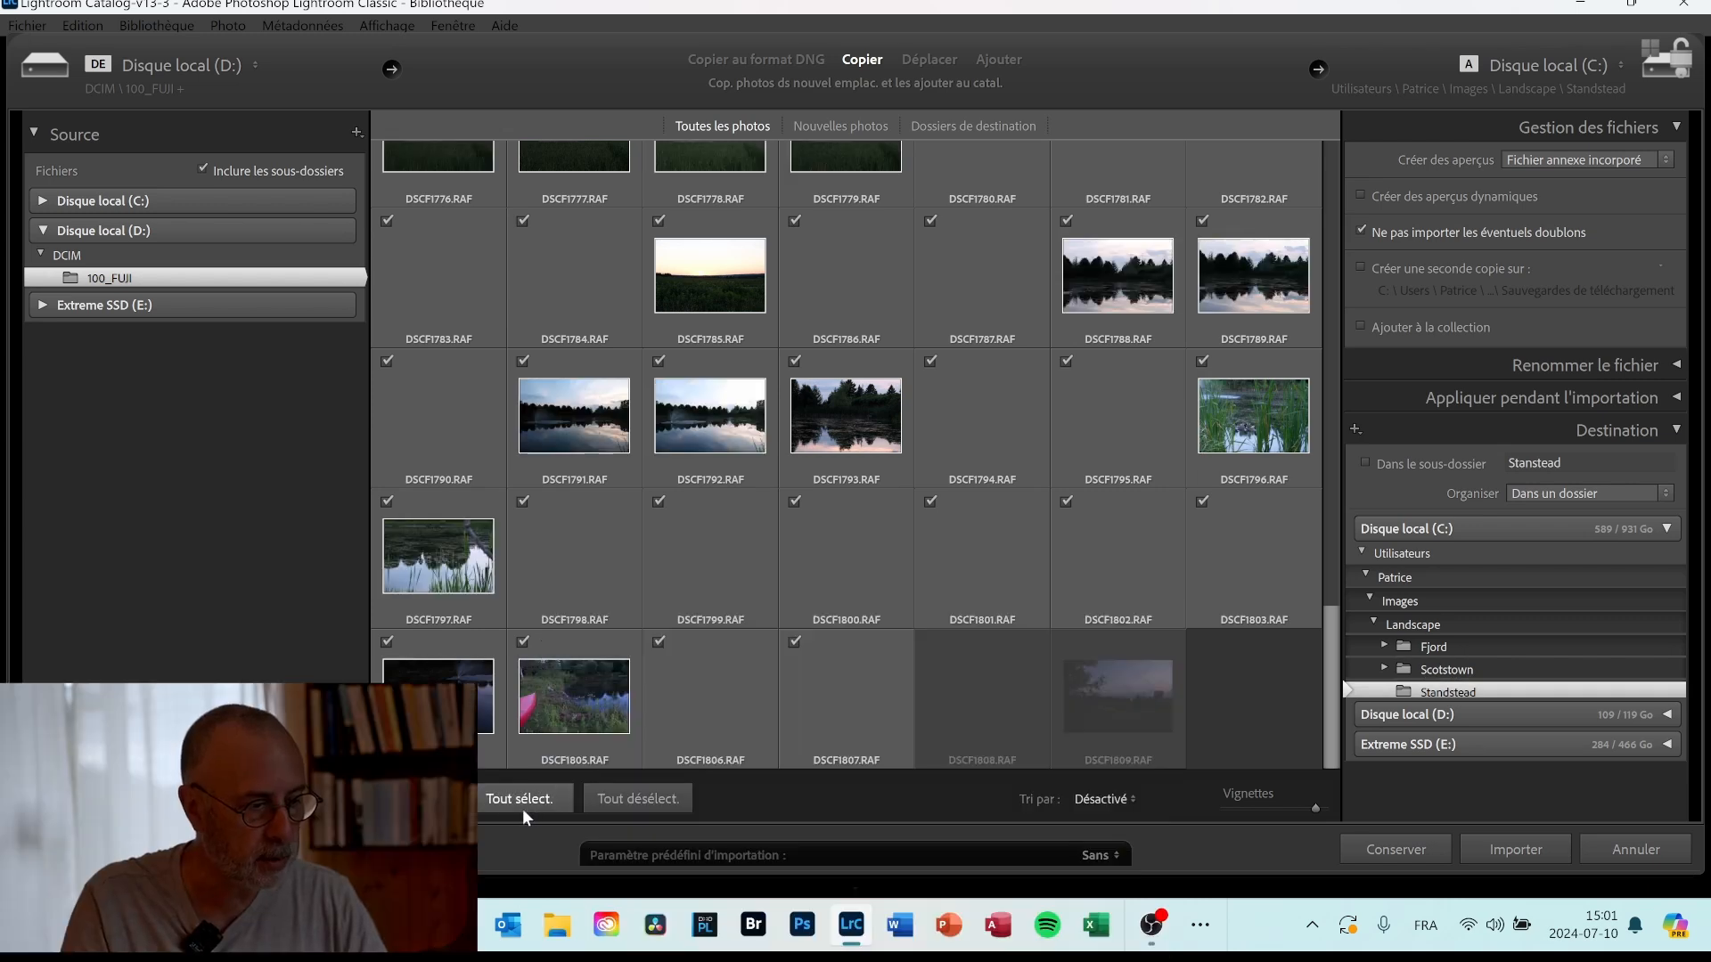
Exclude all photos from the import and mark only DSCF1802.RAF, the ducks on the water, for import.
click(631, 801)
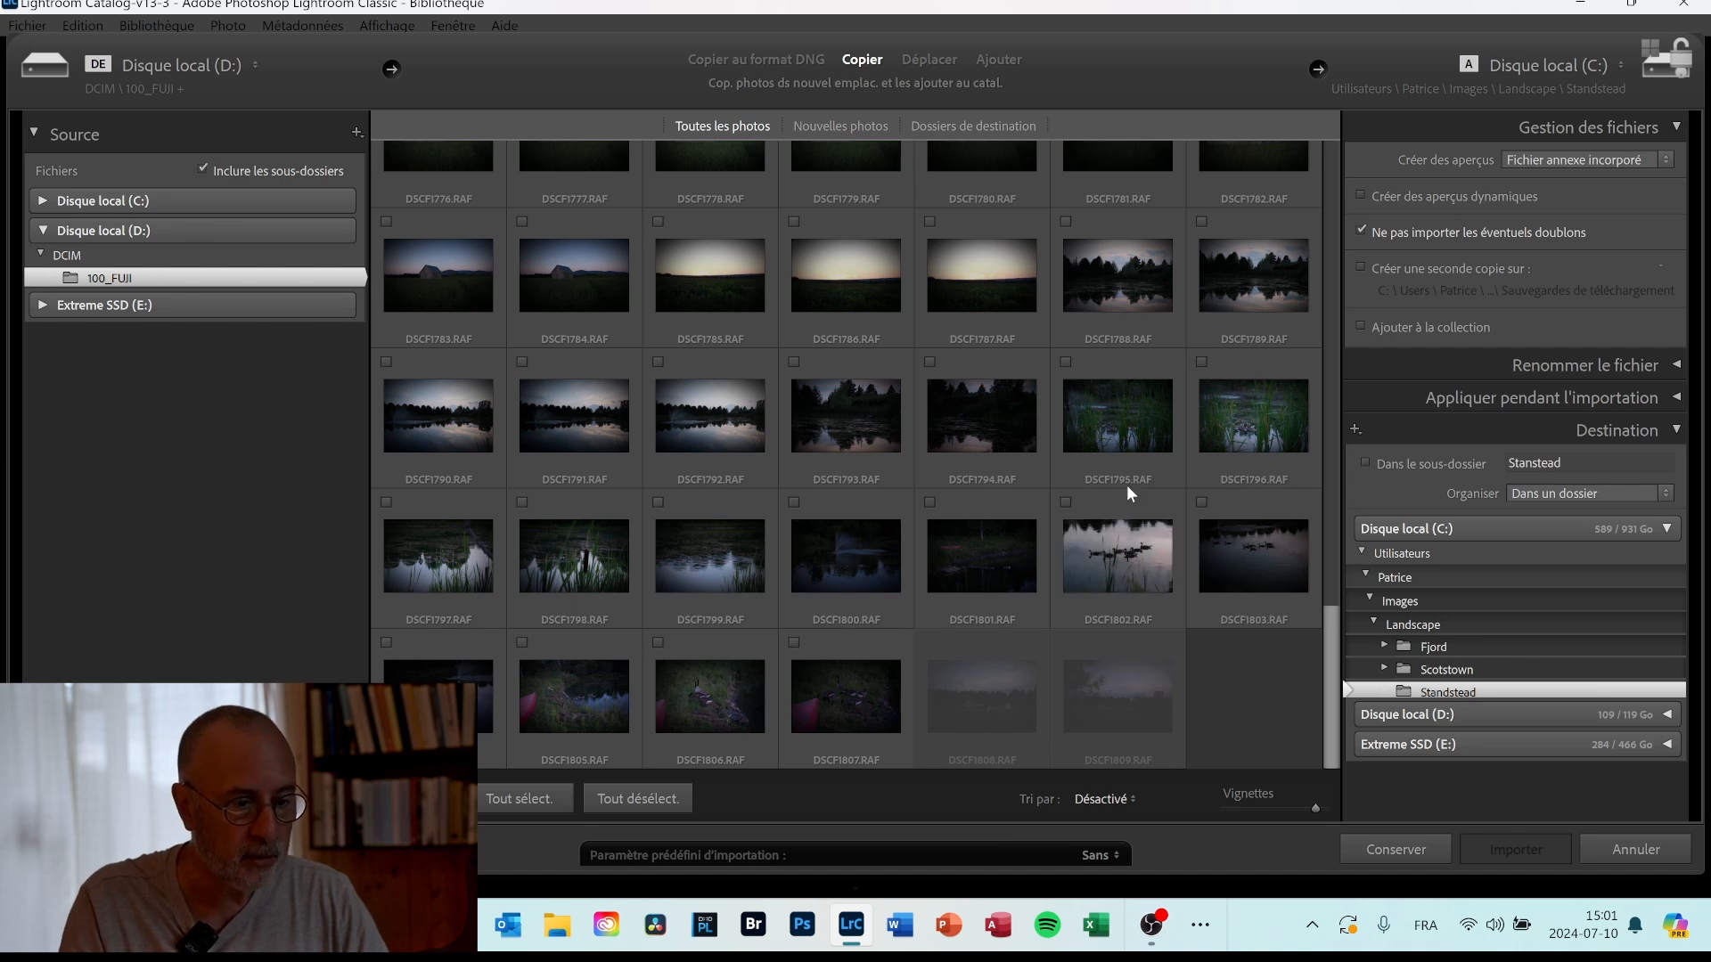
click(1110, 505)
click(1066, 501)
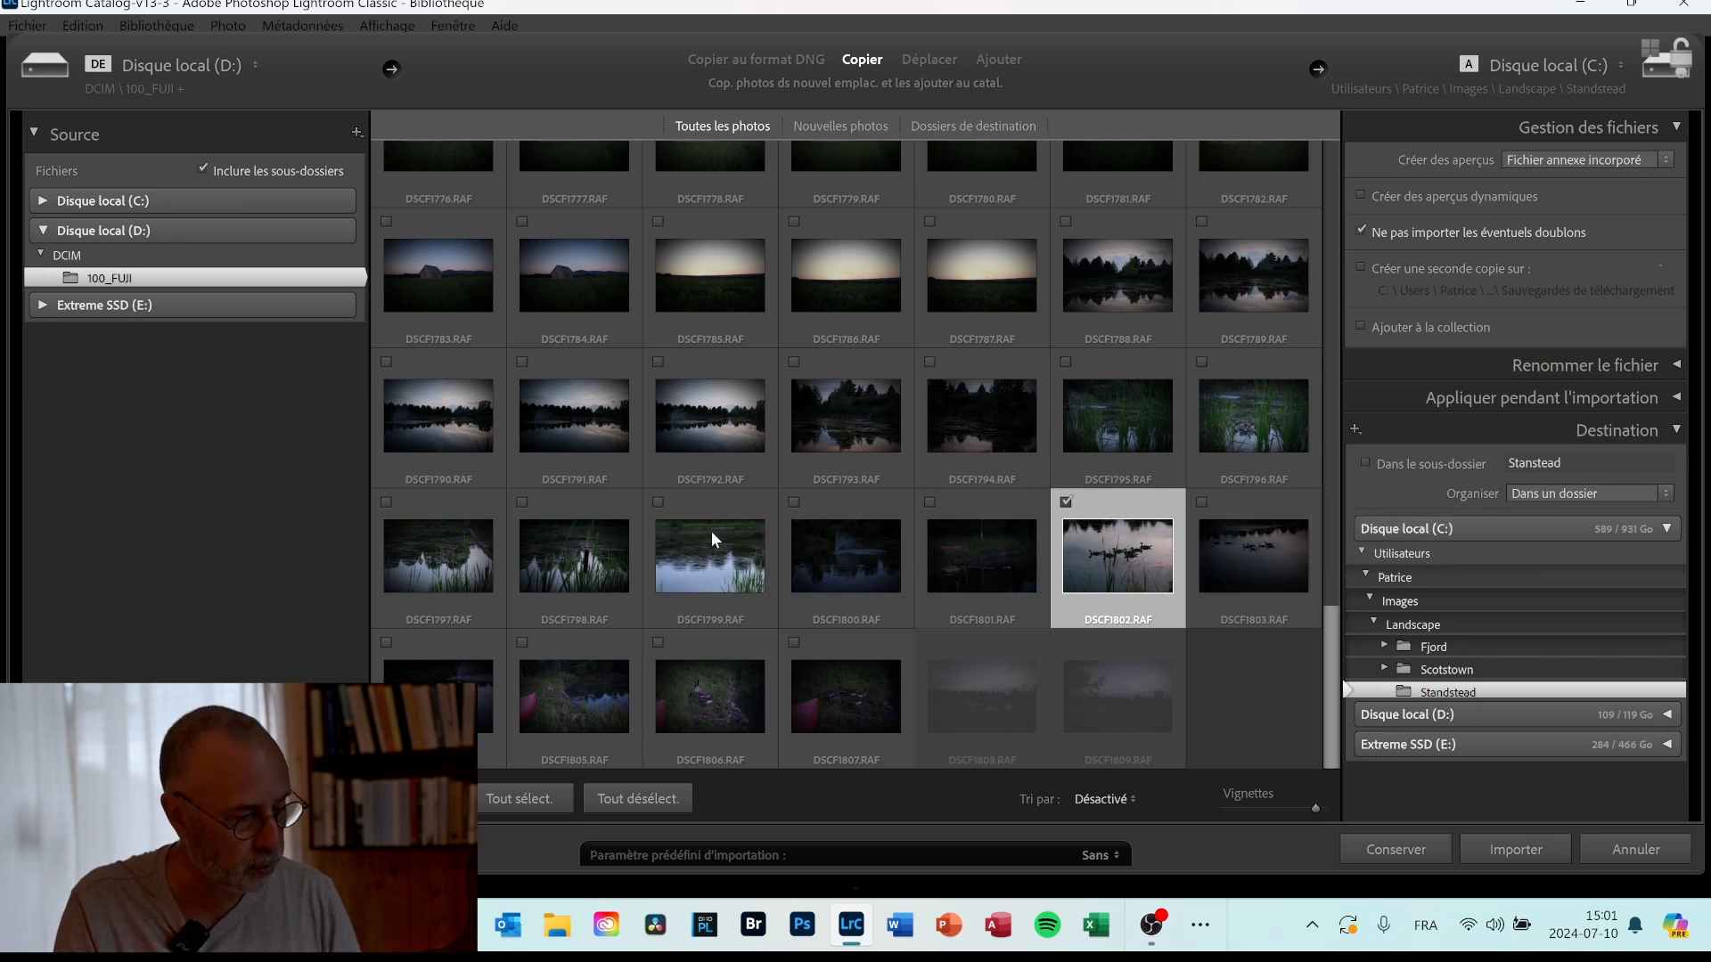
Try marking and unmarking the range DSCF1797 to DSCF1802 together for import, and mark DSCF1802.RAF alone again.
shift+click(471, 510)
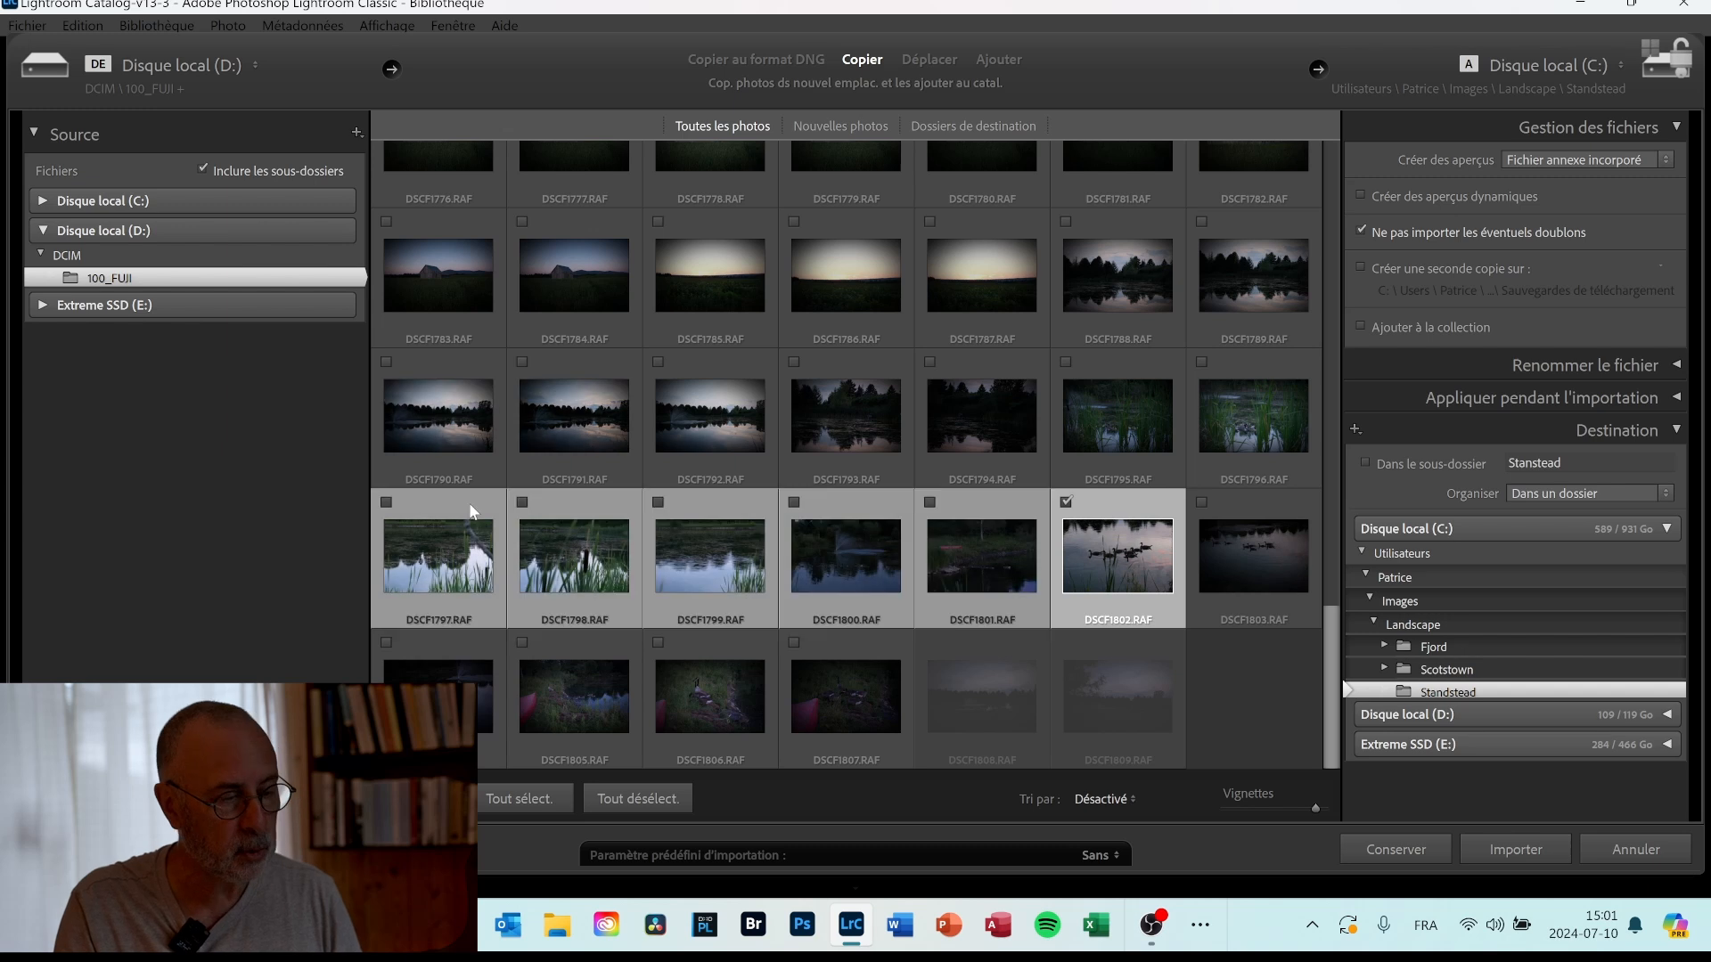
click(930, 504)
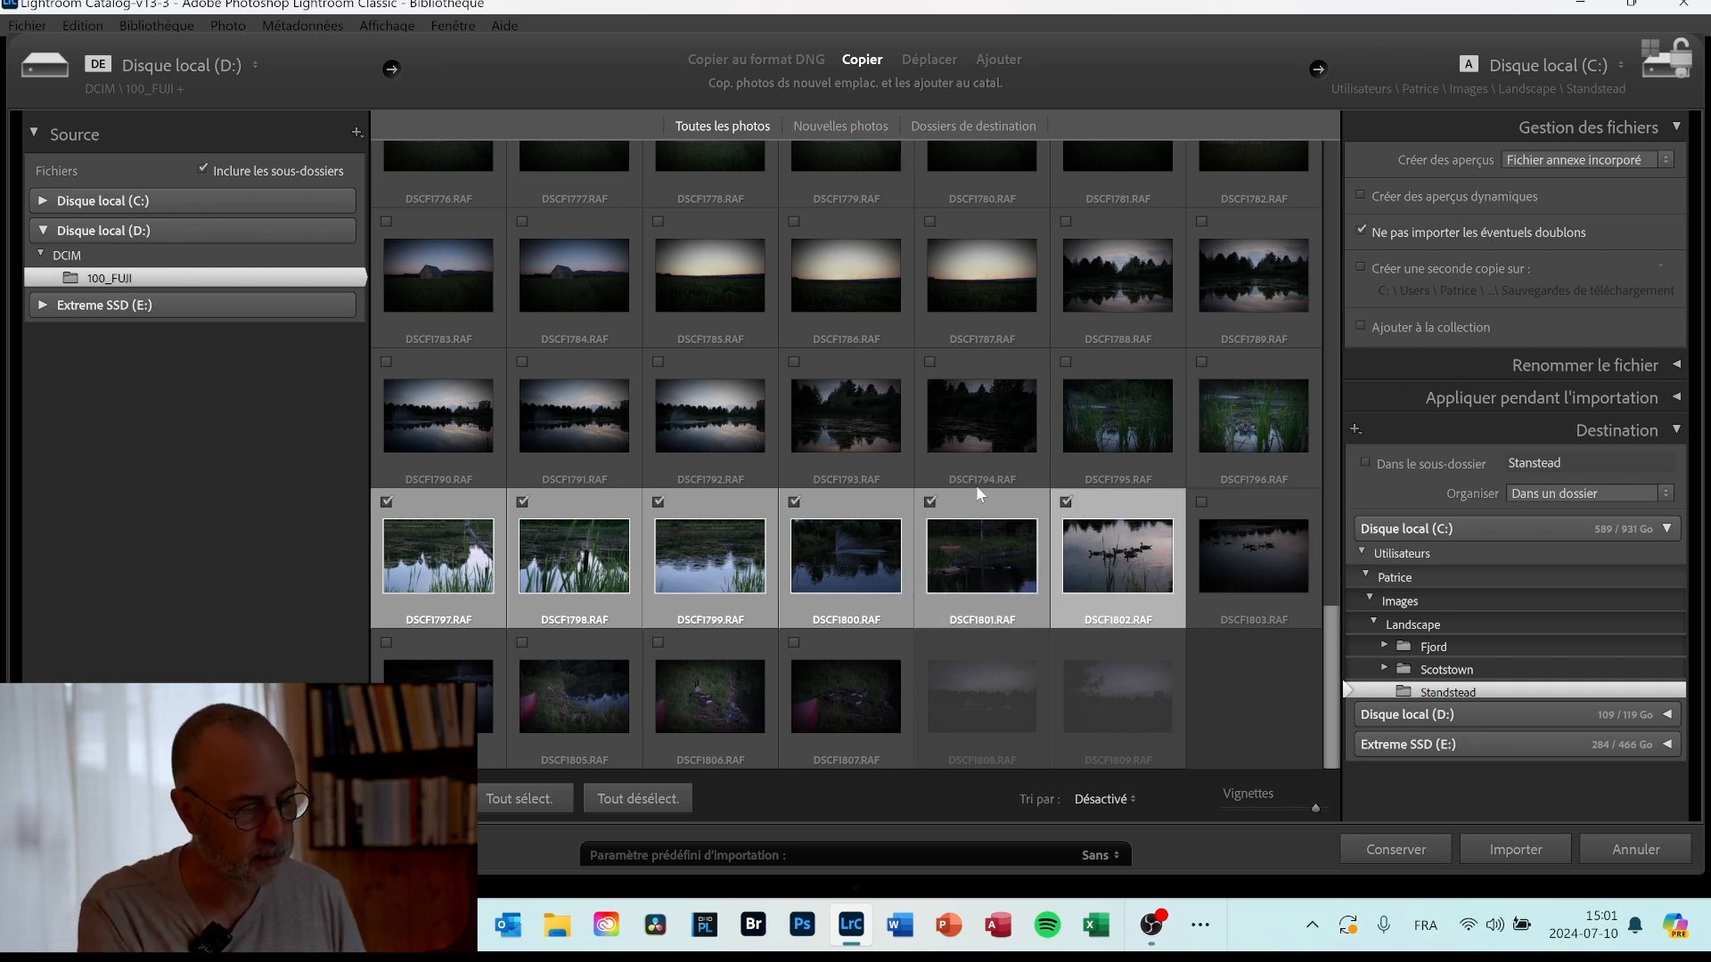
click(931, 504)
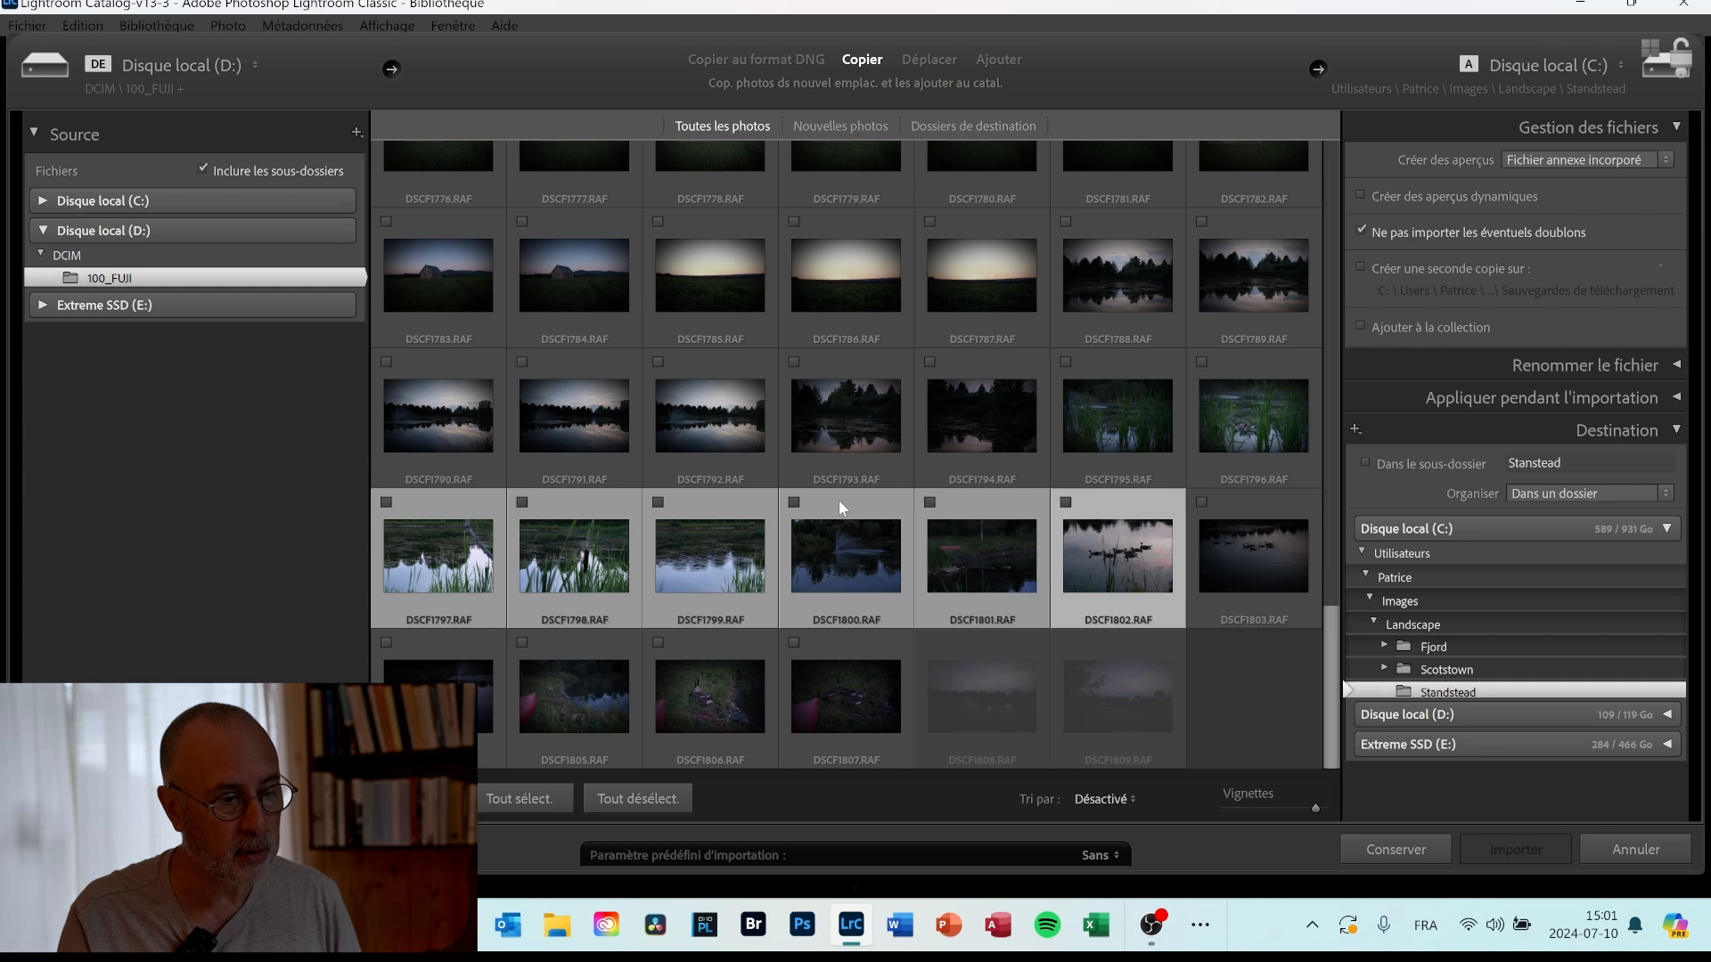
click(838, 500)
click(1114, 512)
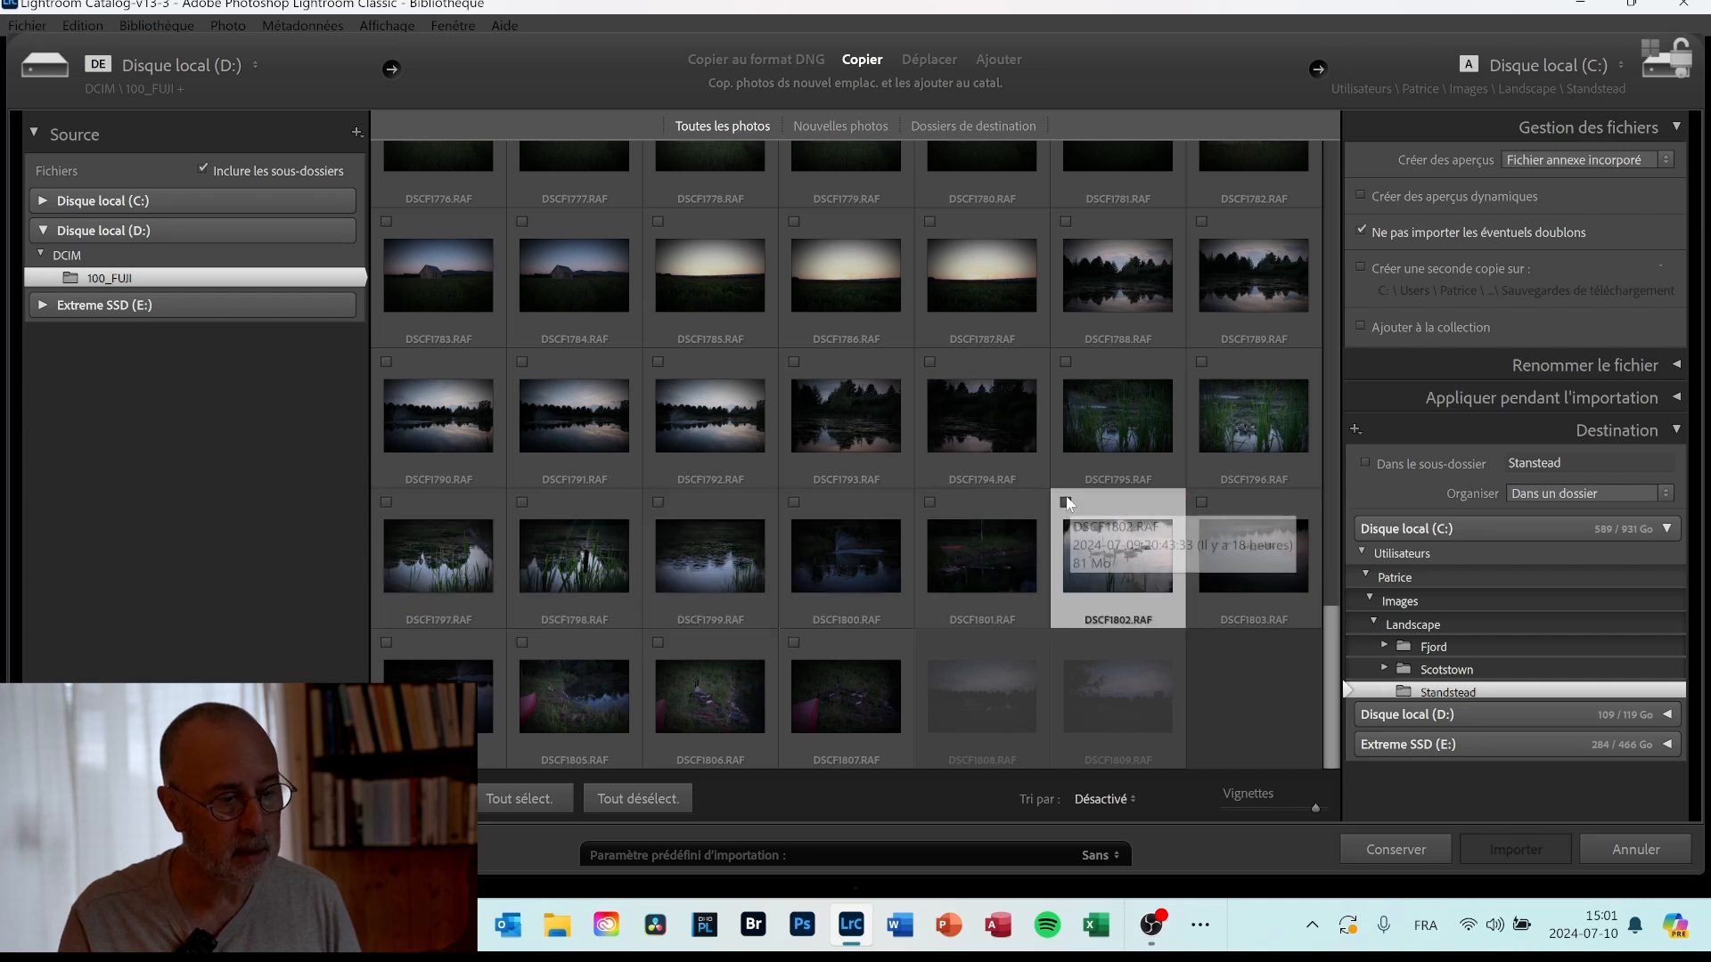
click(1065, 503)
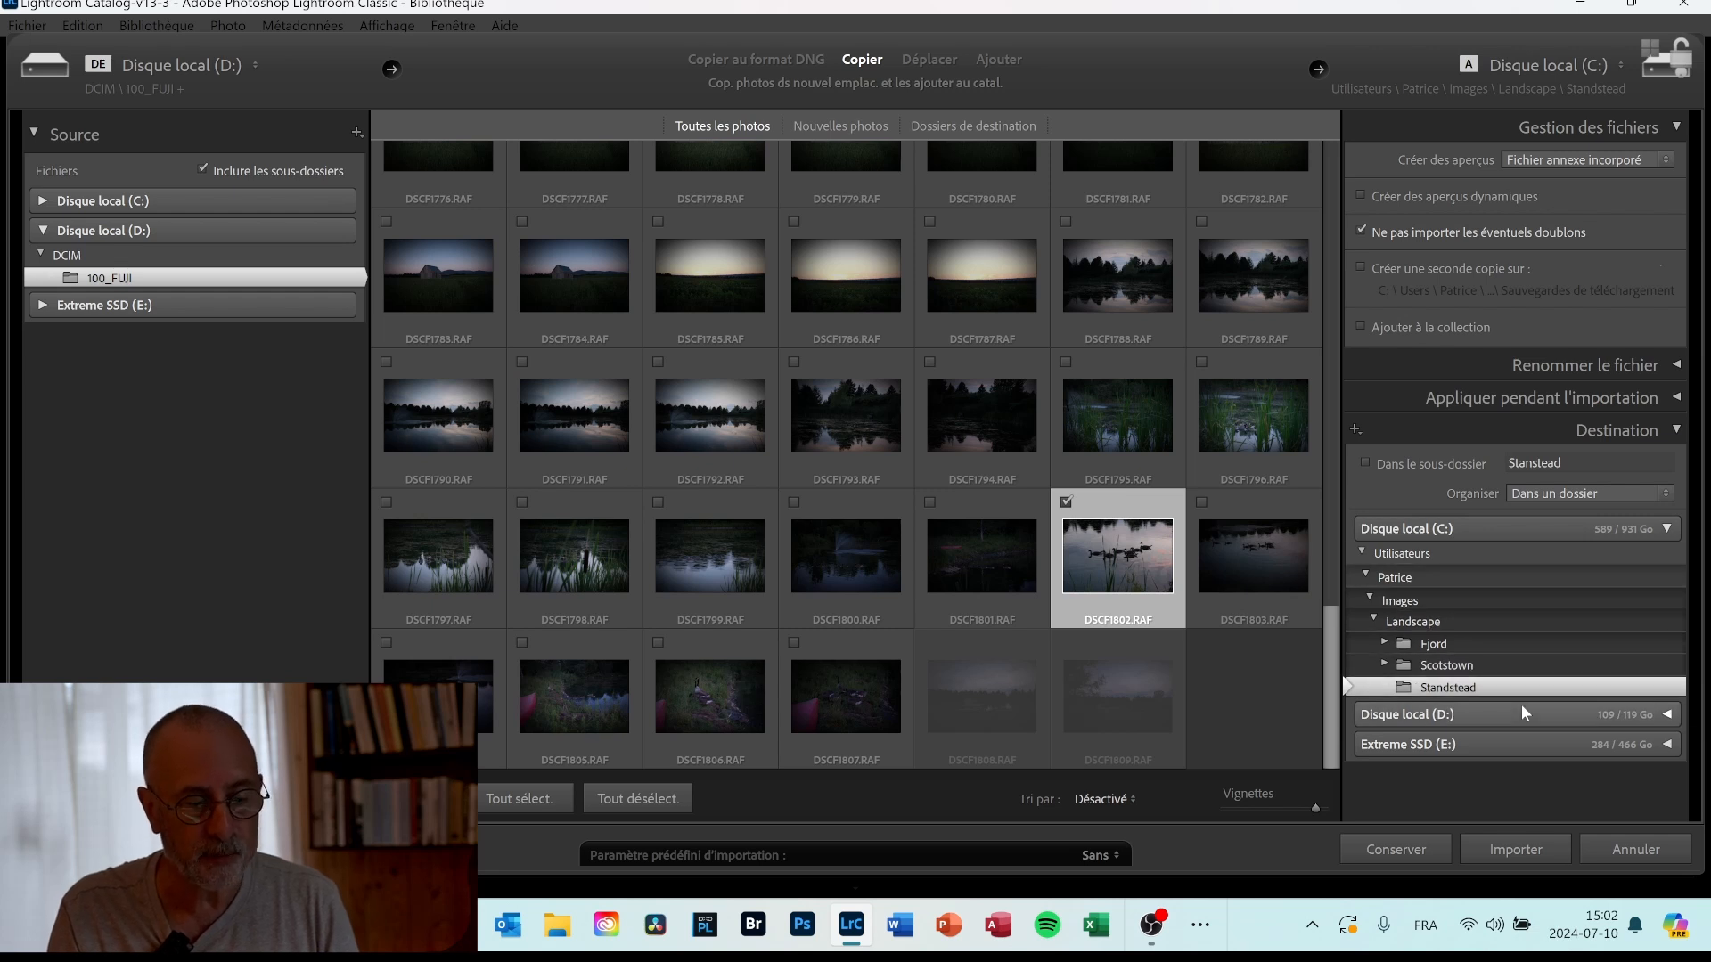
Try enabling file renaming on import with the Date - Nom du fichier template, and switch it off again.
click(1678, 372)
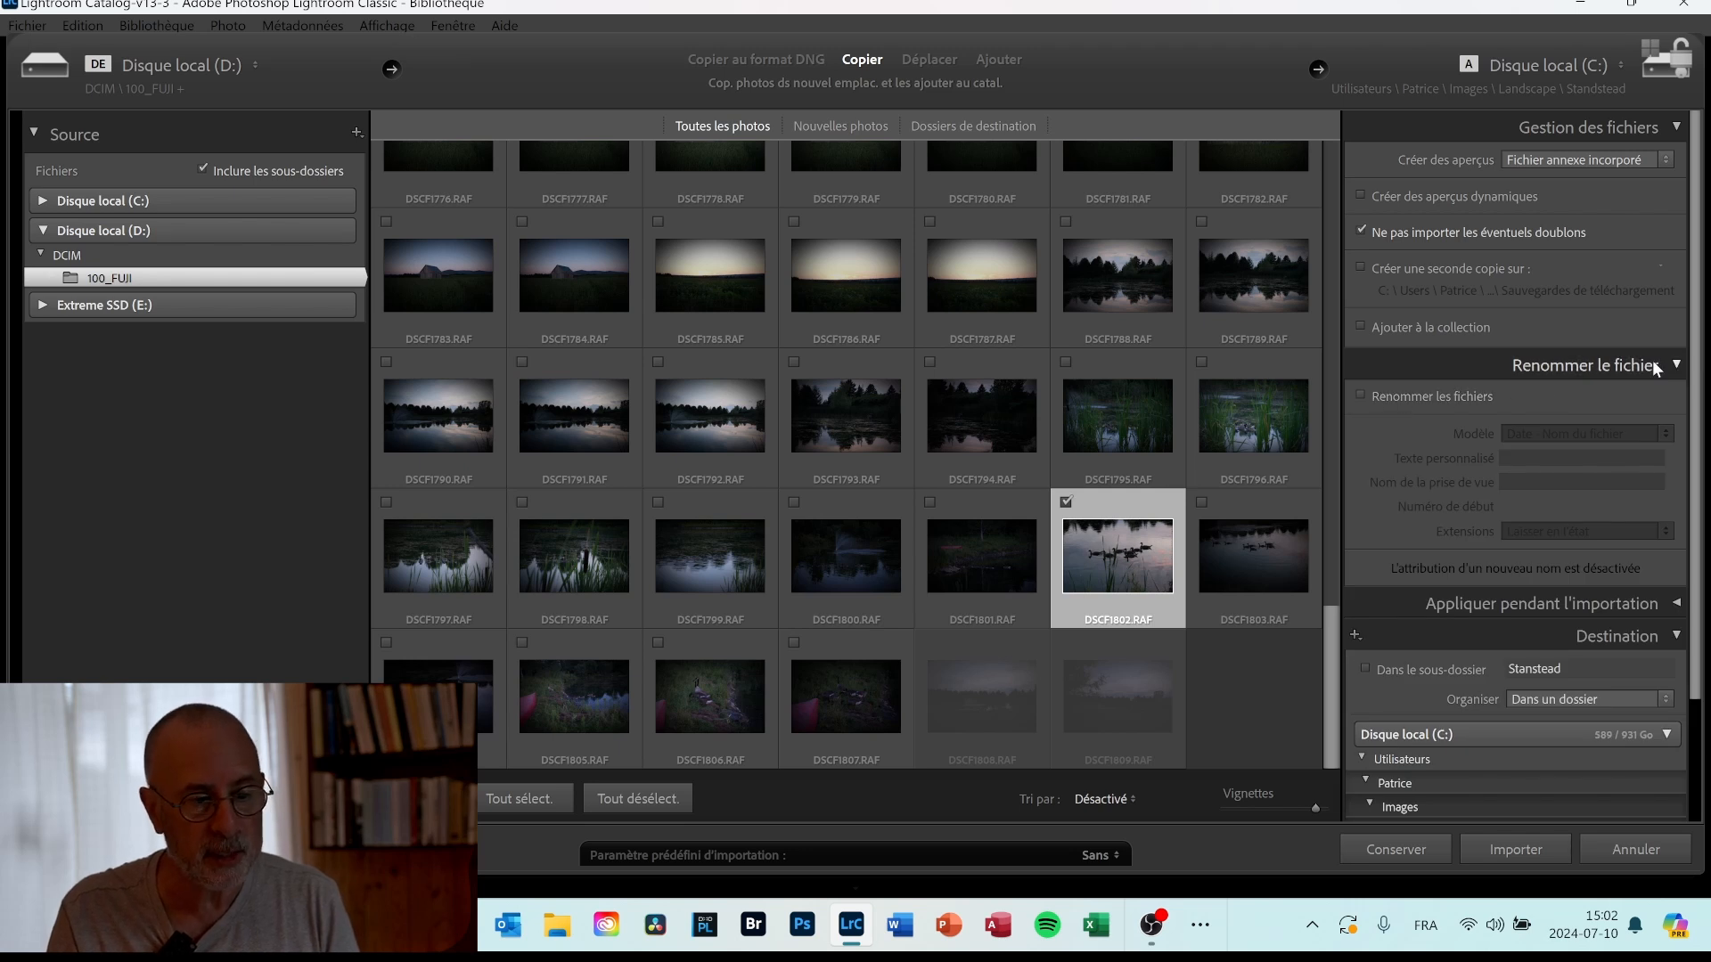
click(1362, 394)
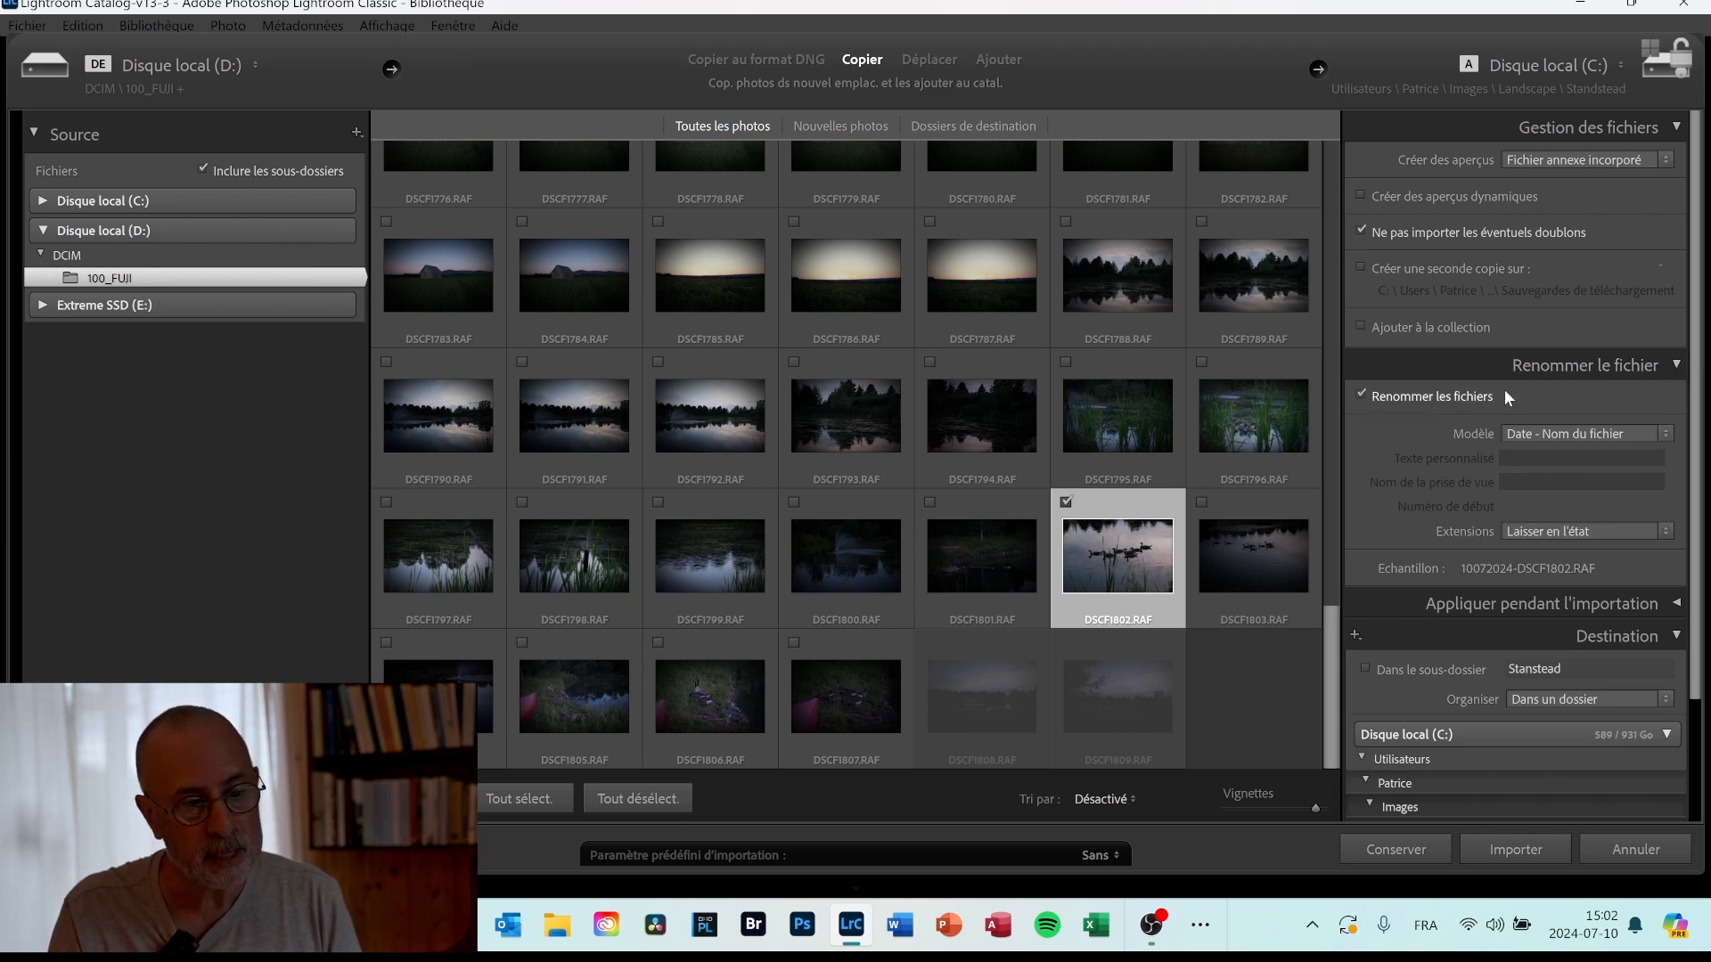
click(1363, 394)
click(1586, 365)
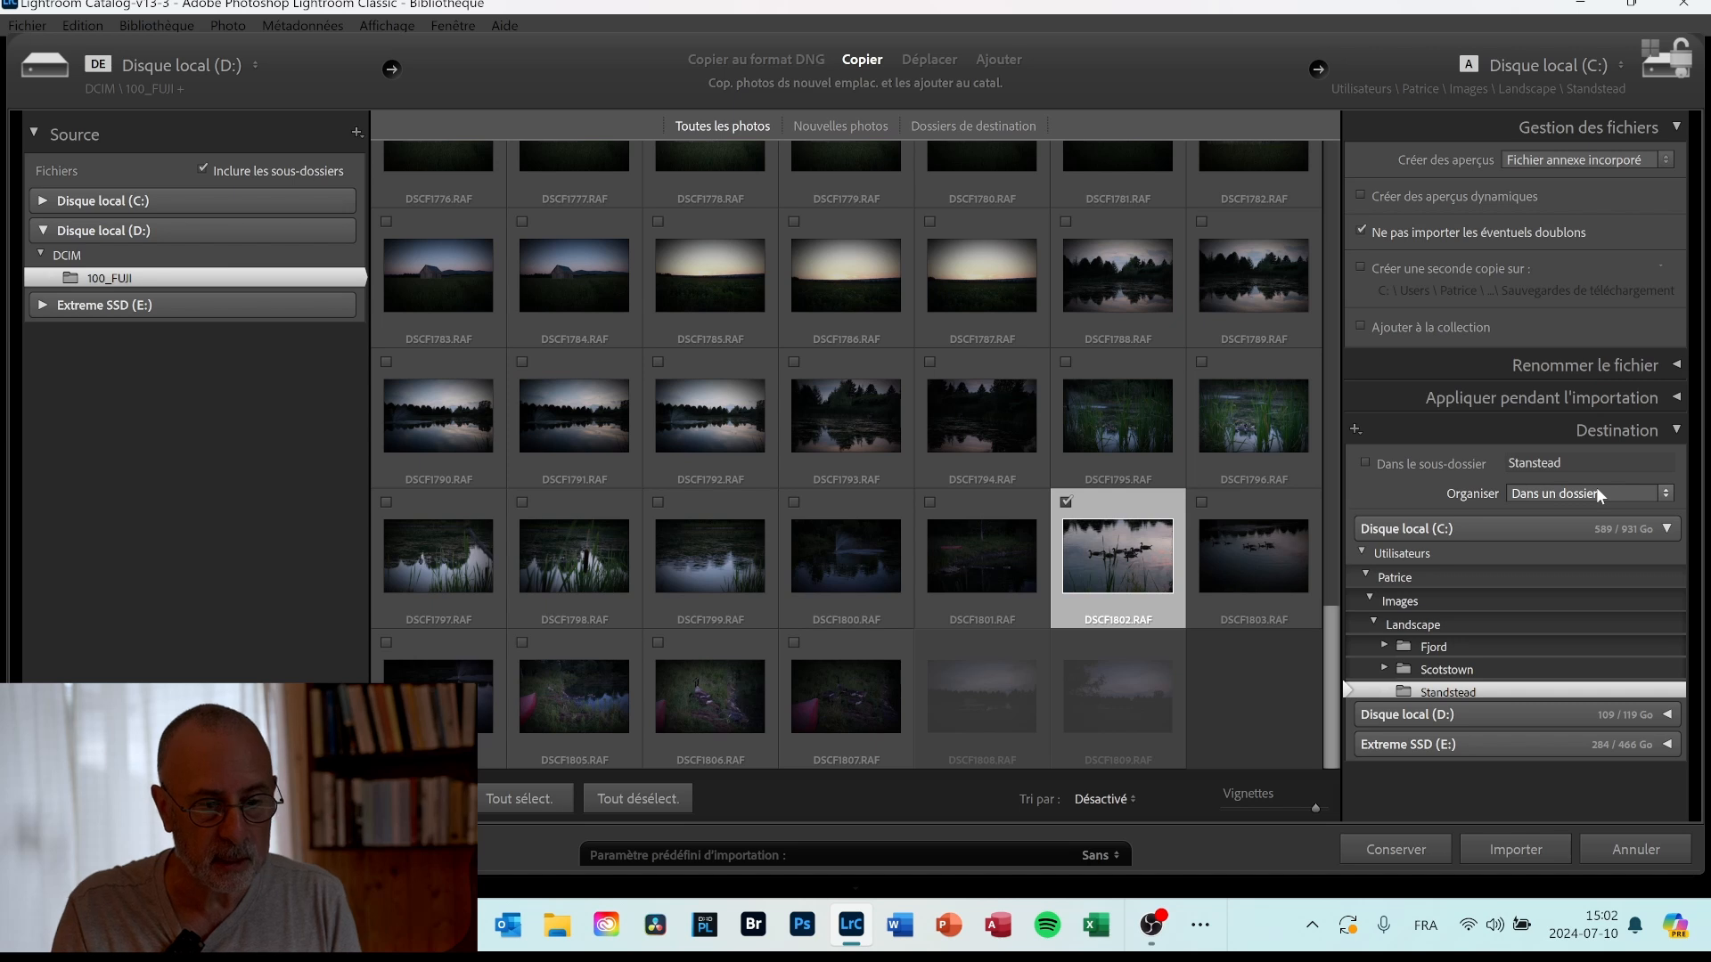
Import the marked photo and display the contents of the Standstead folder in the library.
click(1545, 856)
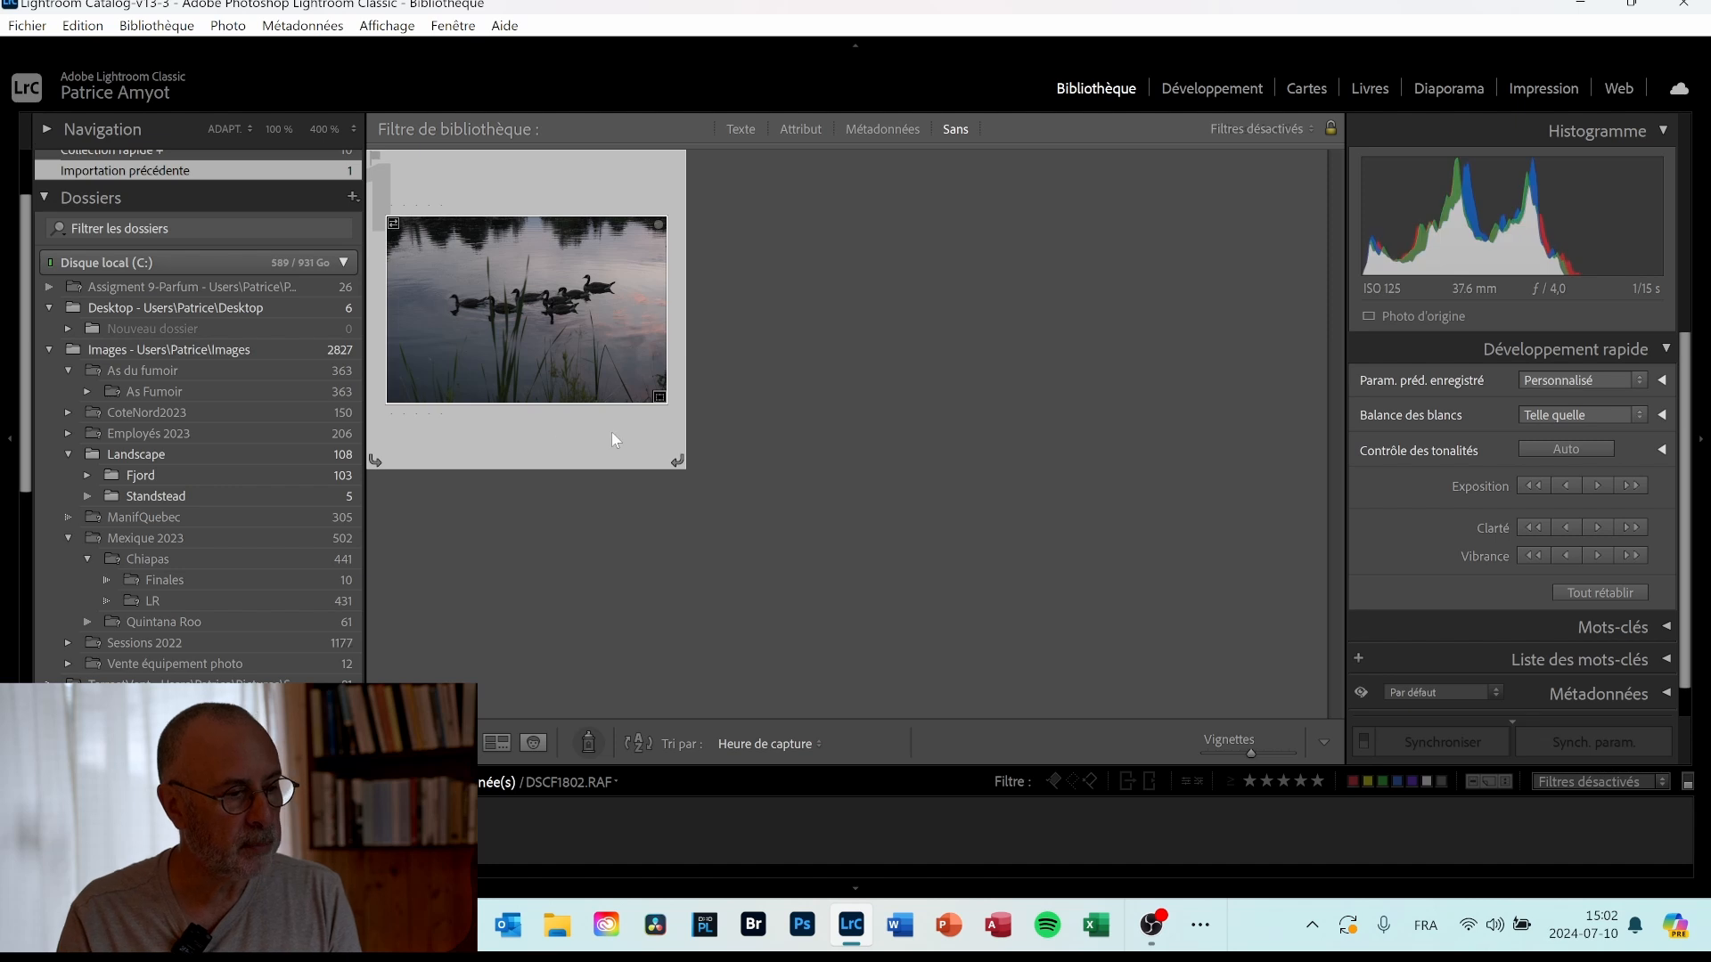
click(227, 495)
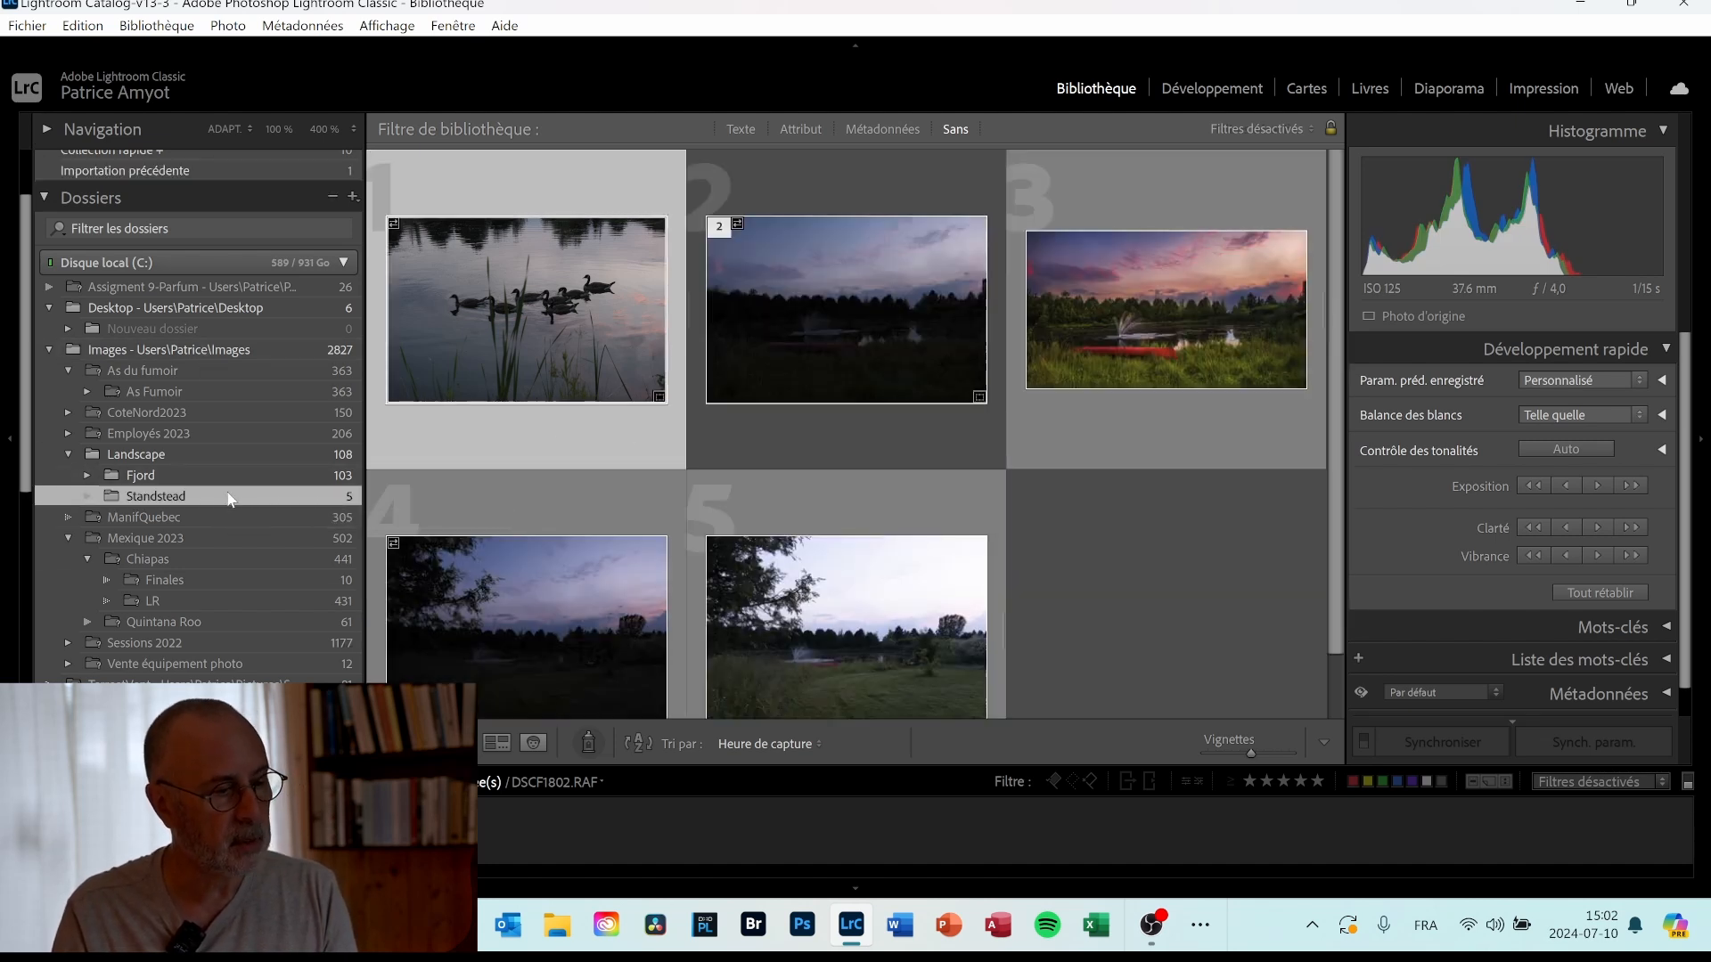
Open DSCF1808.RAF, the dark pond photo, for developing and turn off the shadow clipping display.
click(852, 191)
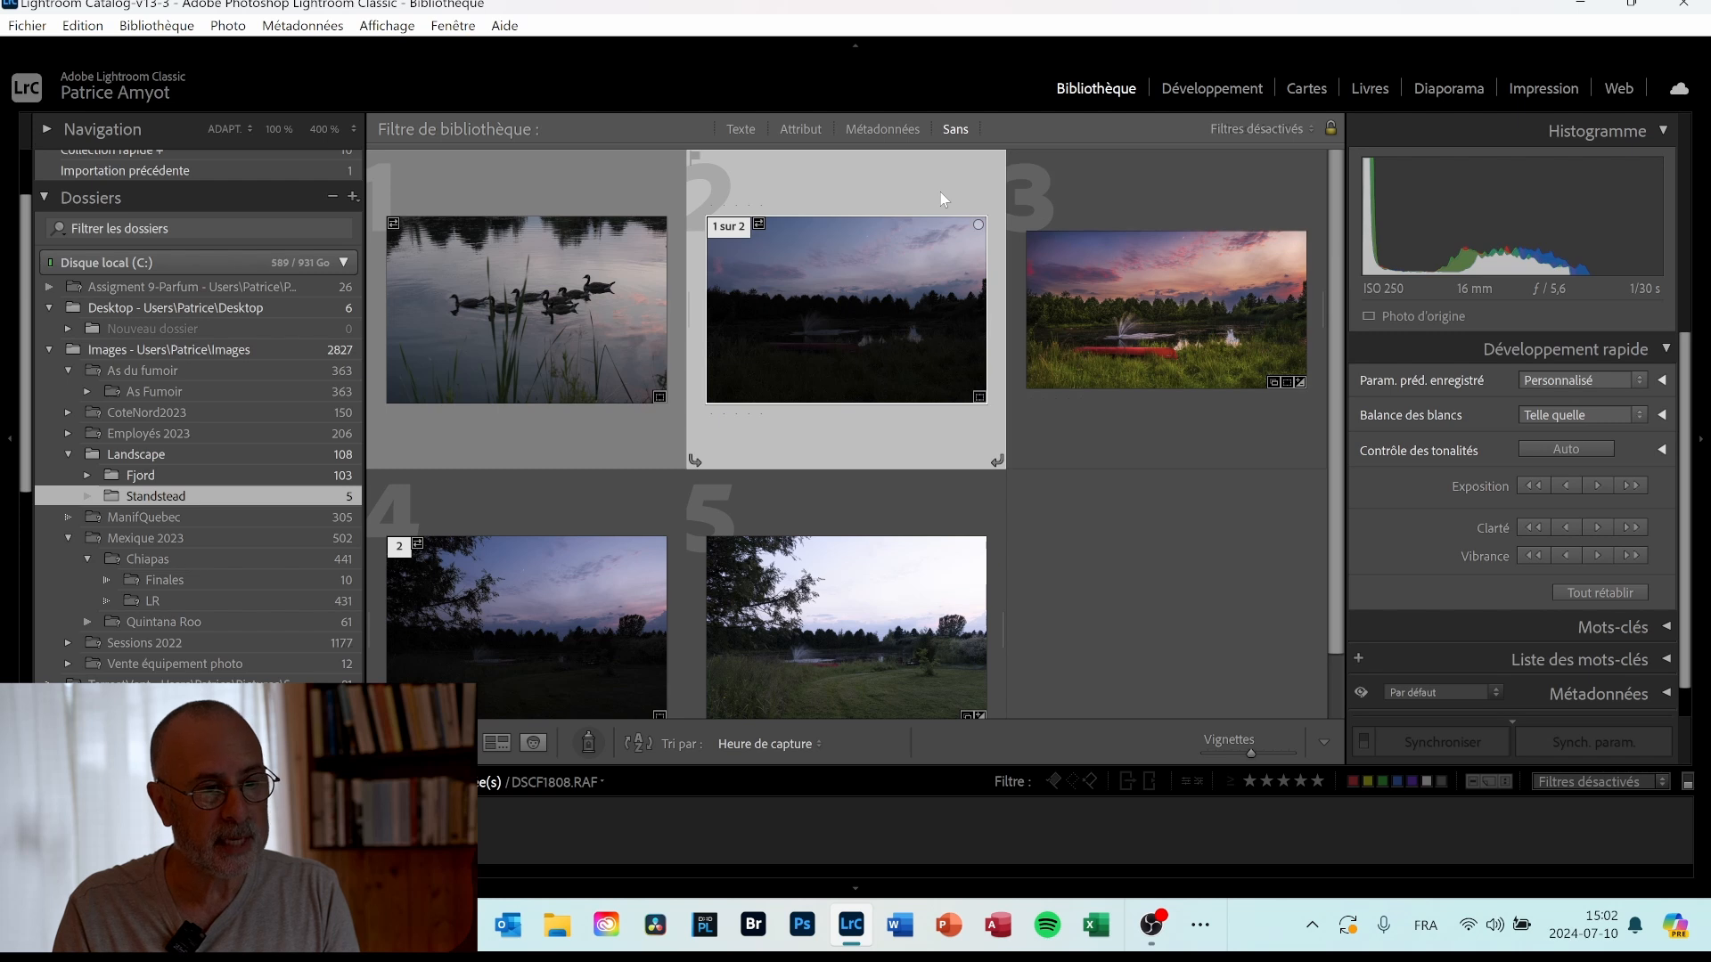
click(1203, 91)
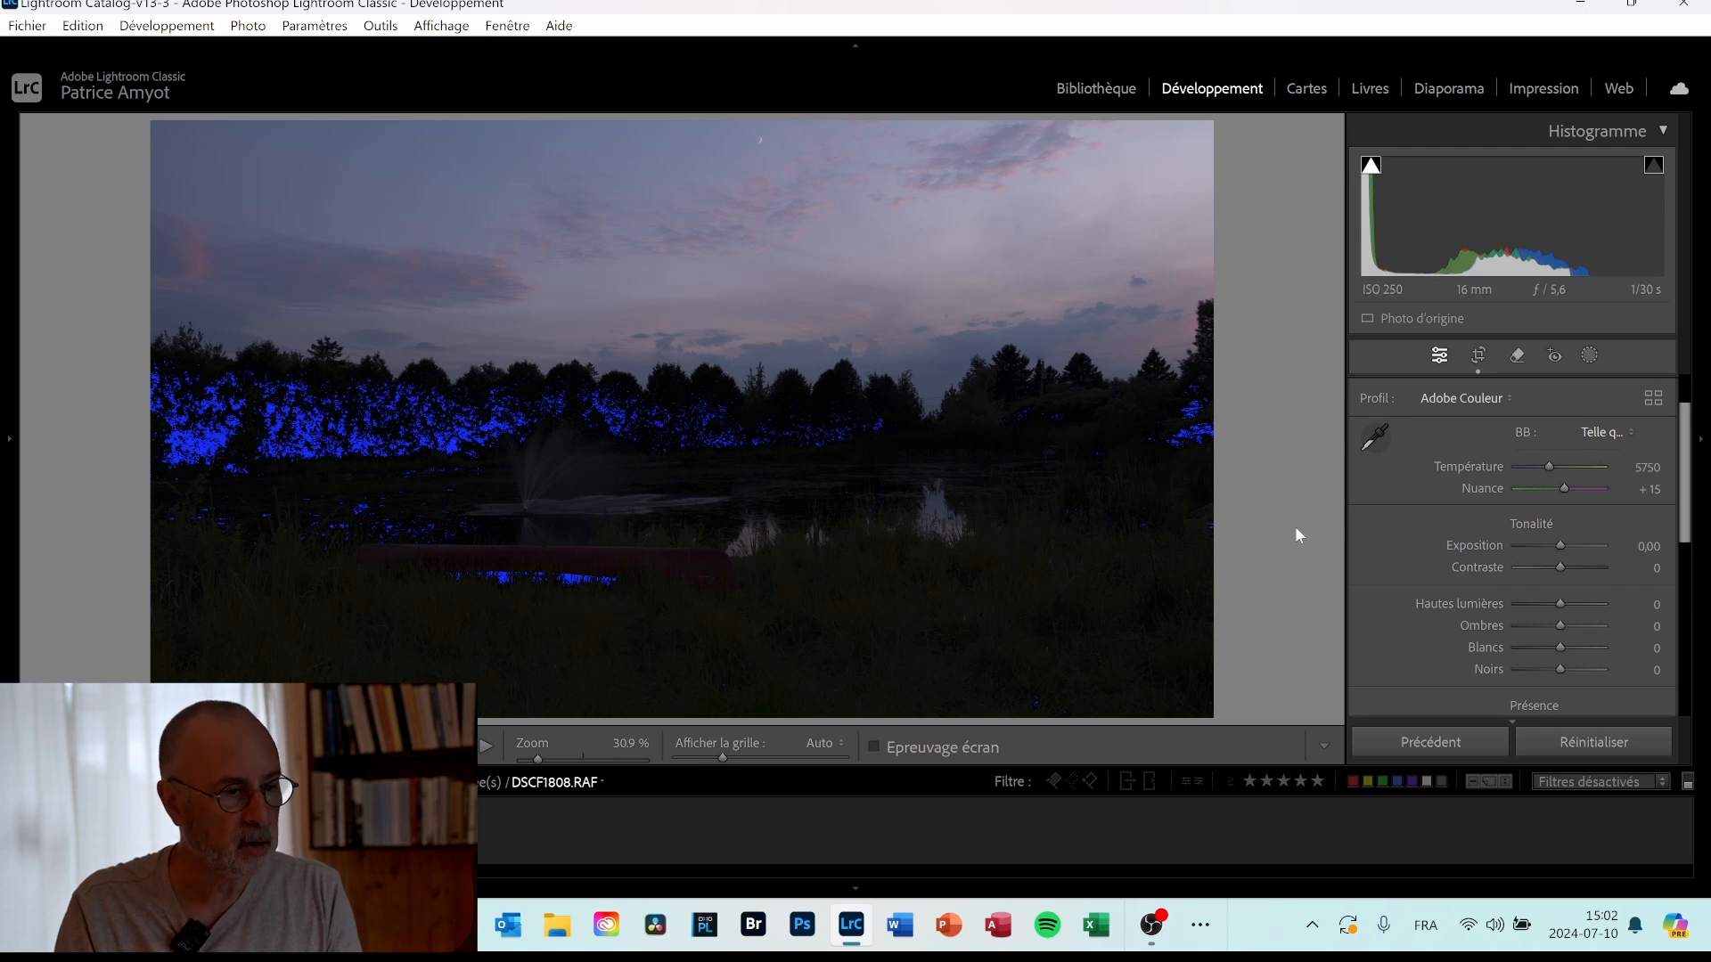
click(1376, 174)
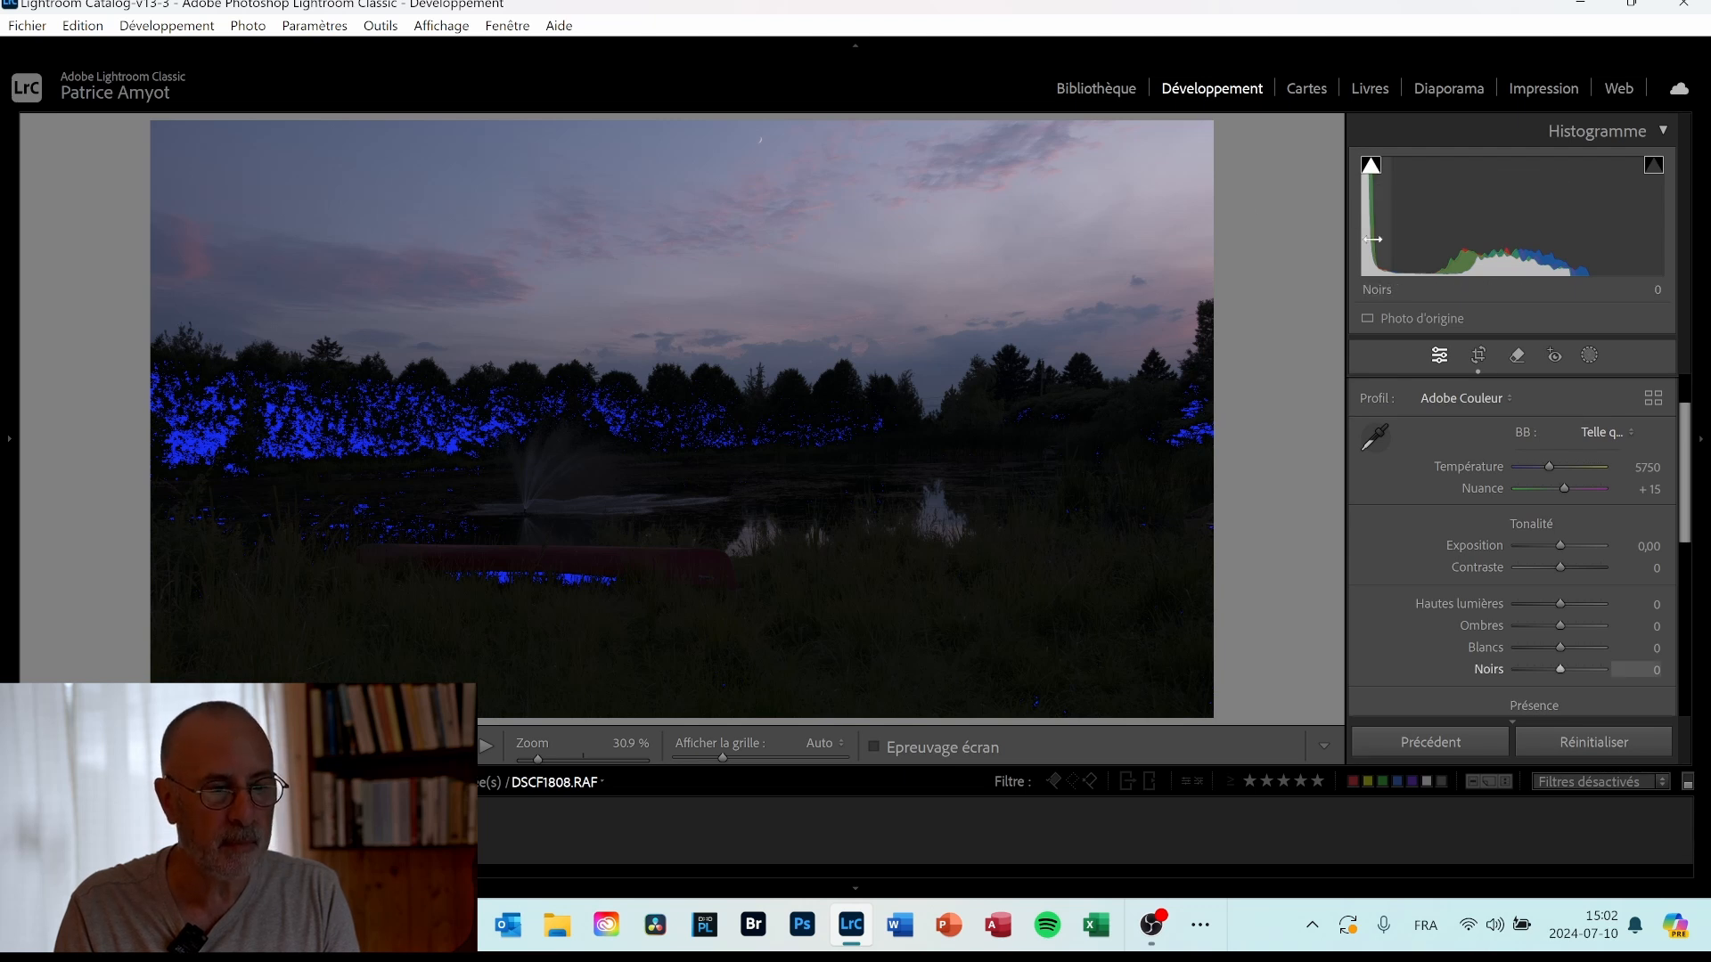
click(1375, 174)
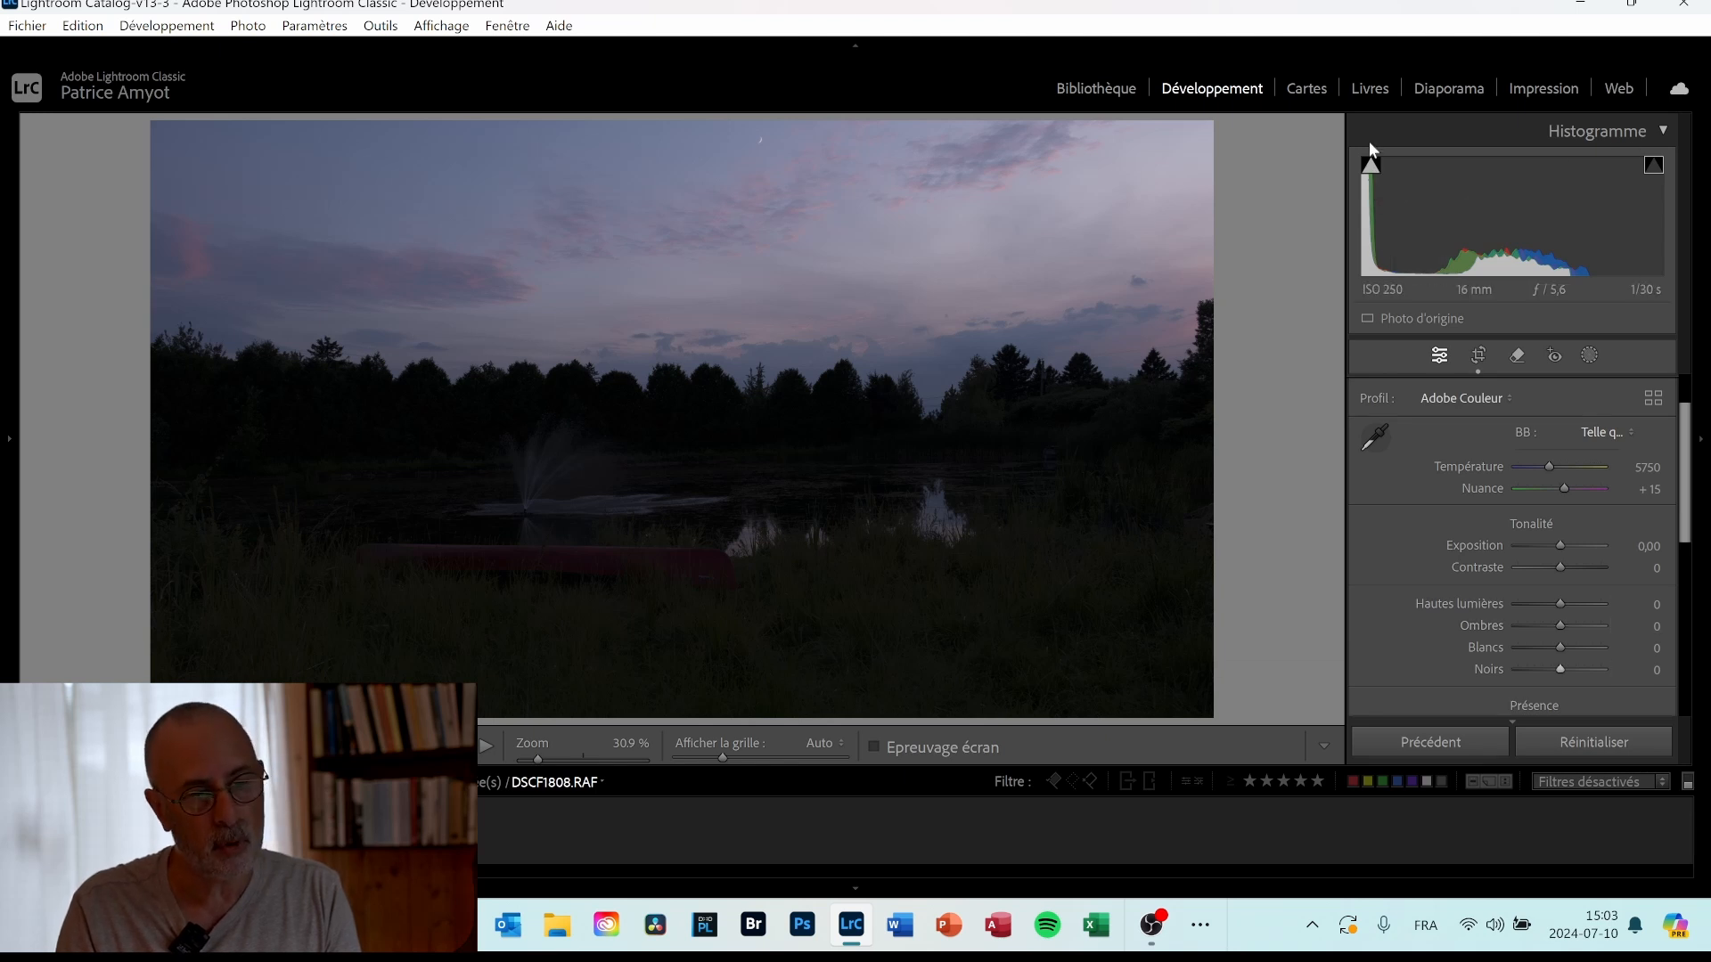
mouse_move(1375, 173)
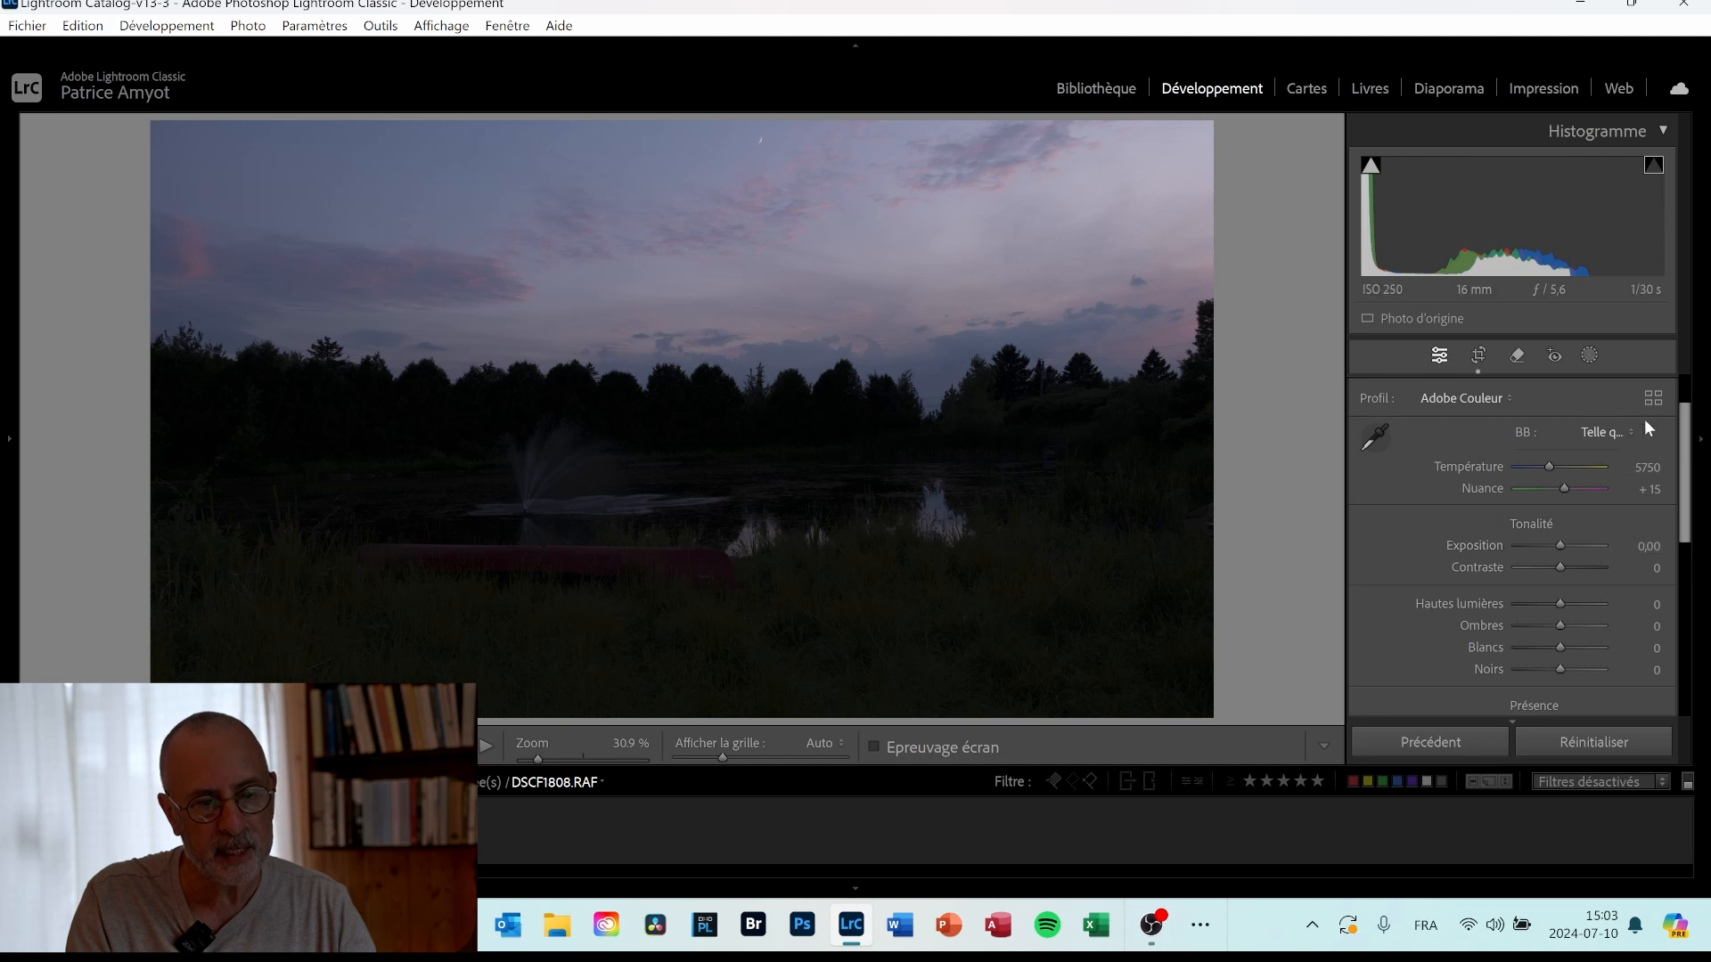
Examine the develop adjustment sections, including the color mixer, and the Solo mode option that controls how they expand.
click(1702, 448)
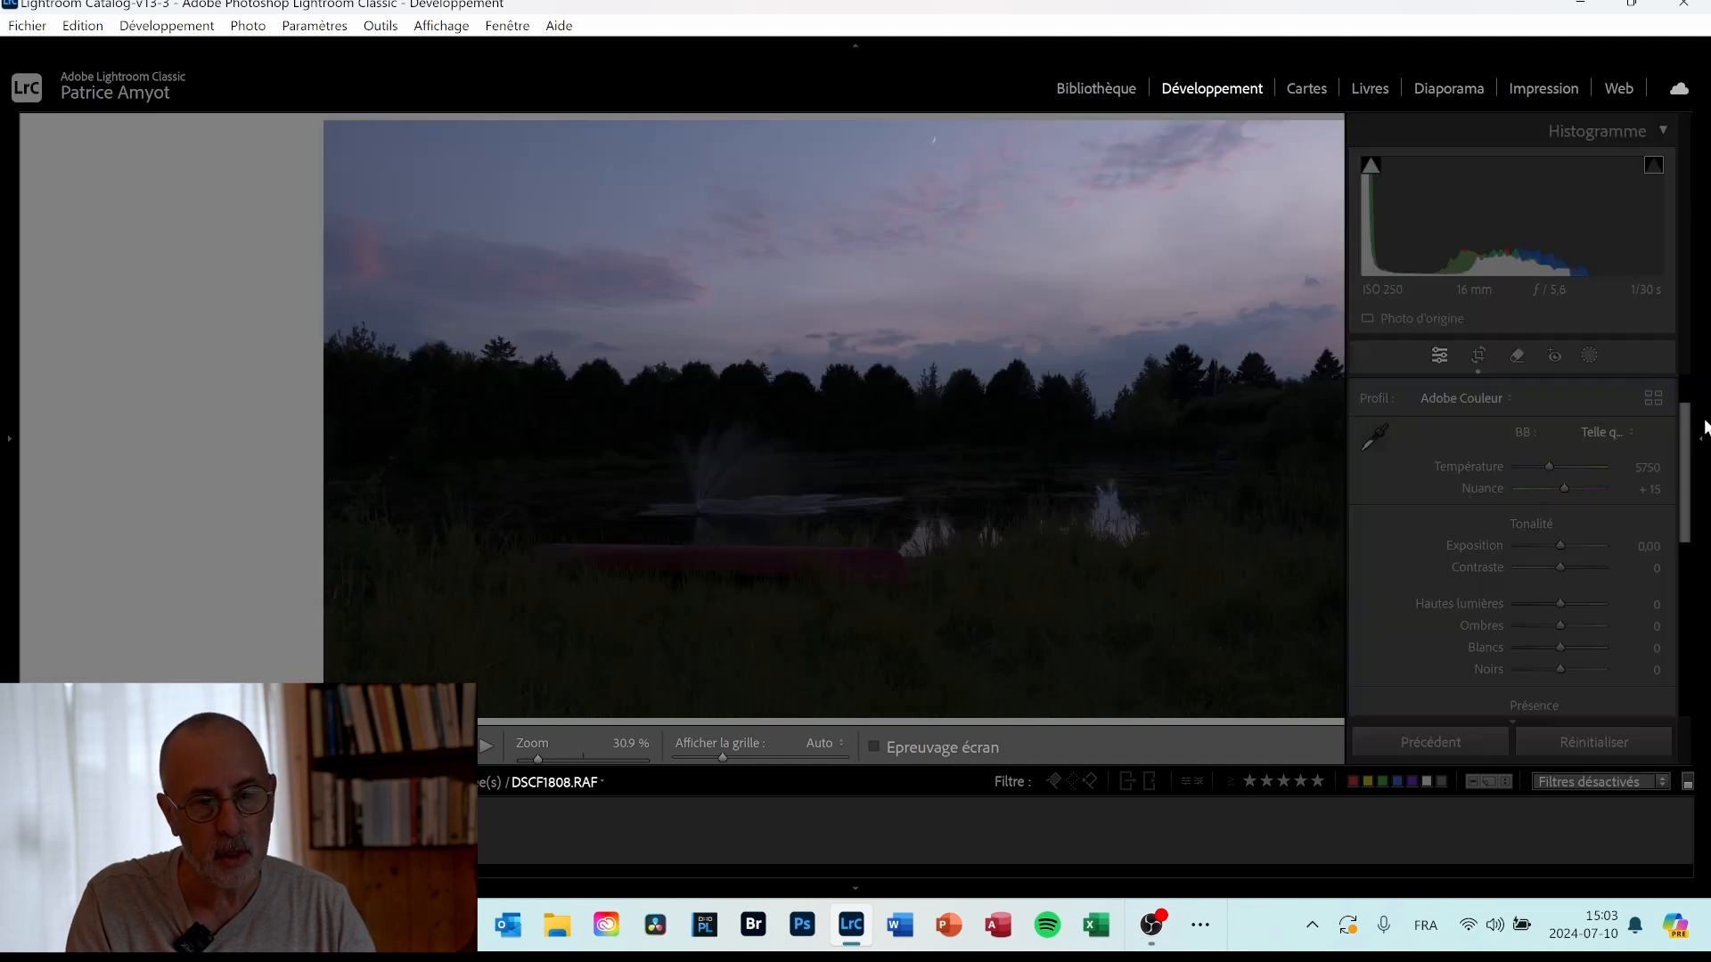
click(1703, 440)
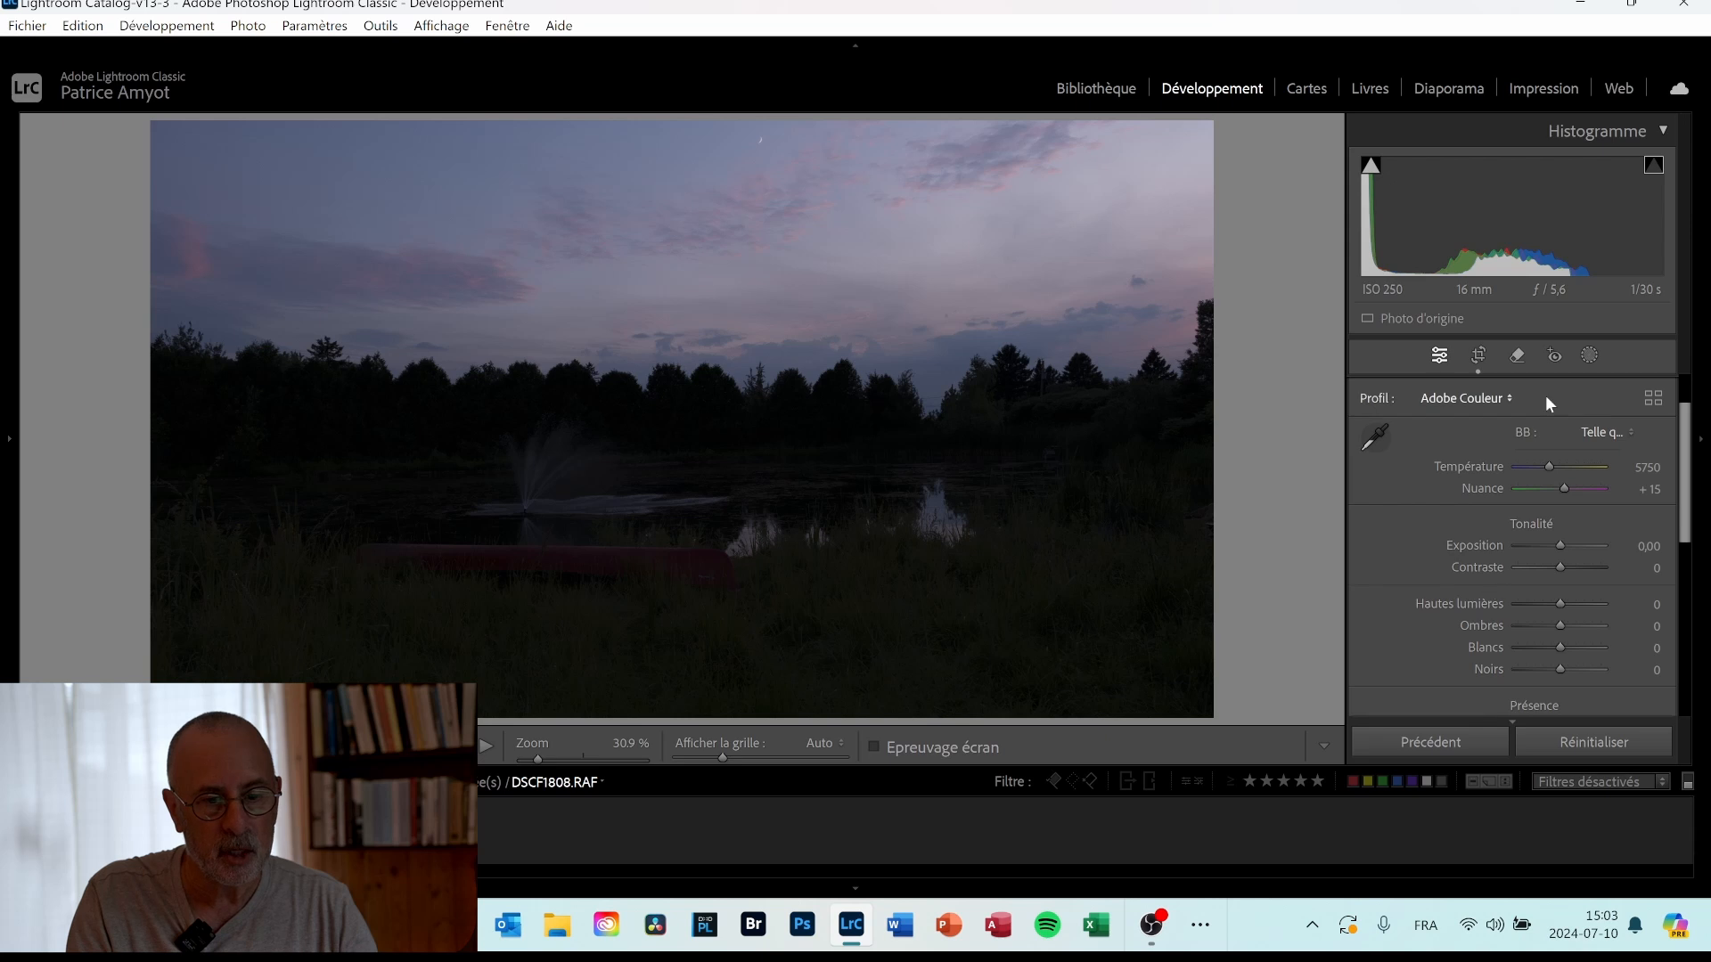
scroll(1630, 482, down, 5)
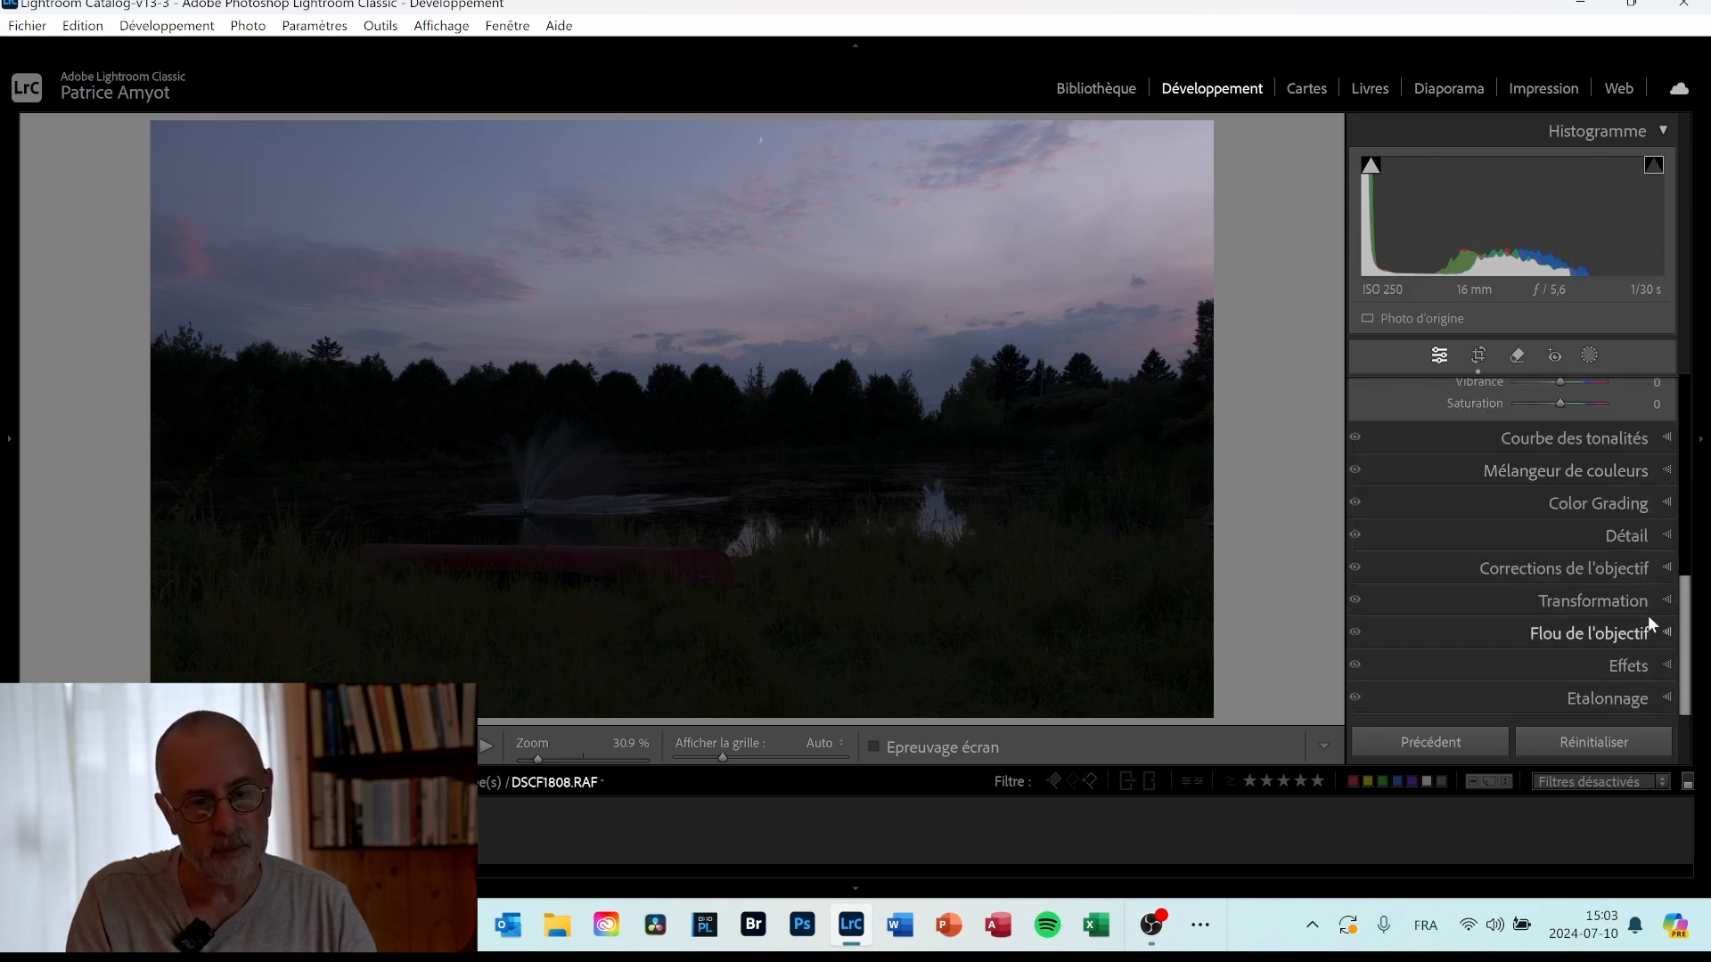
click(1668, 446)
click(1668, 472)
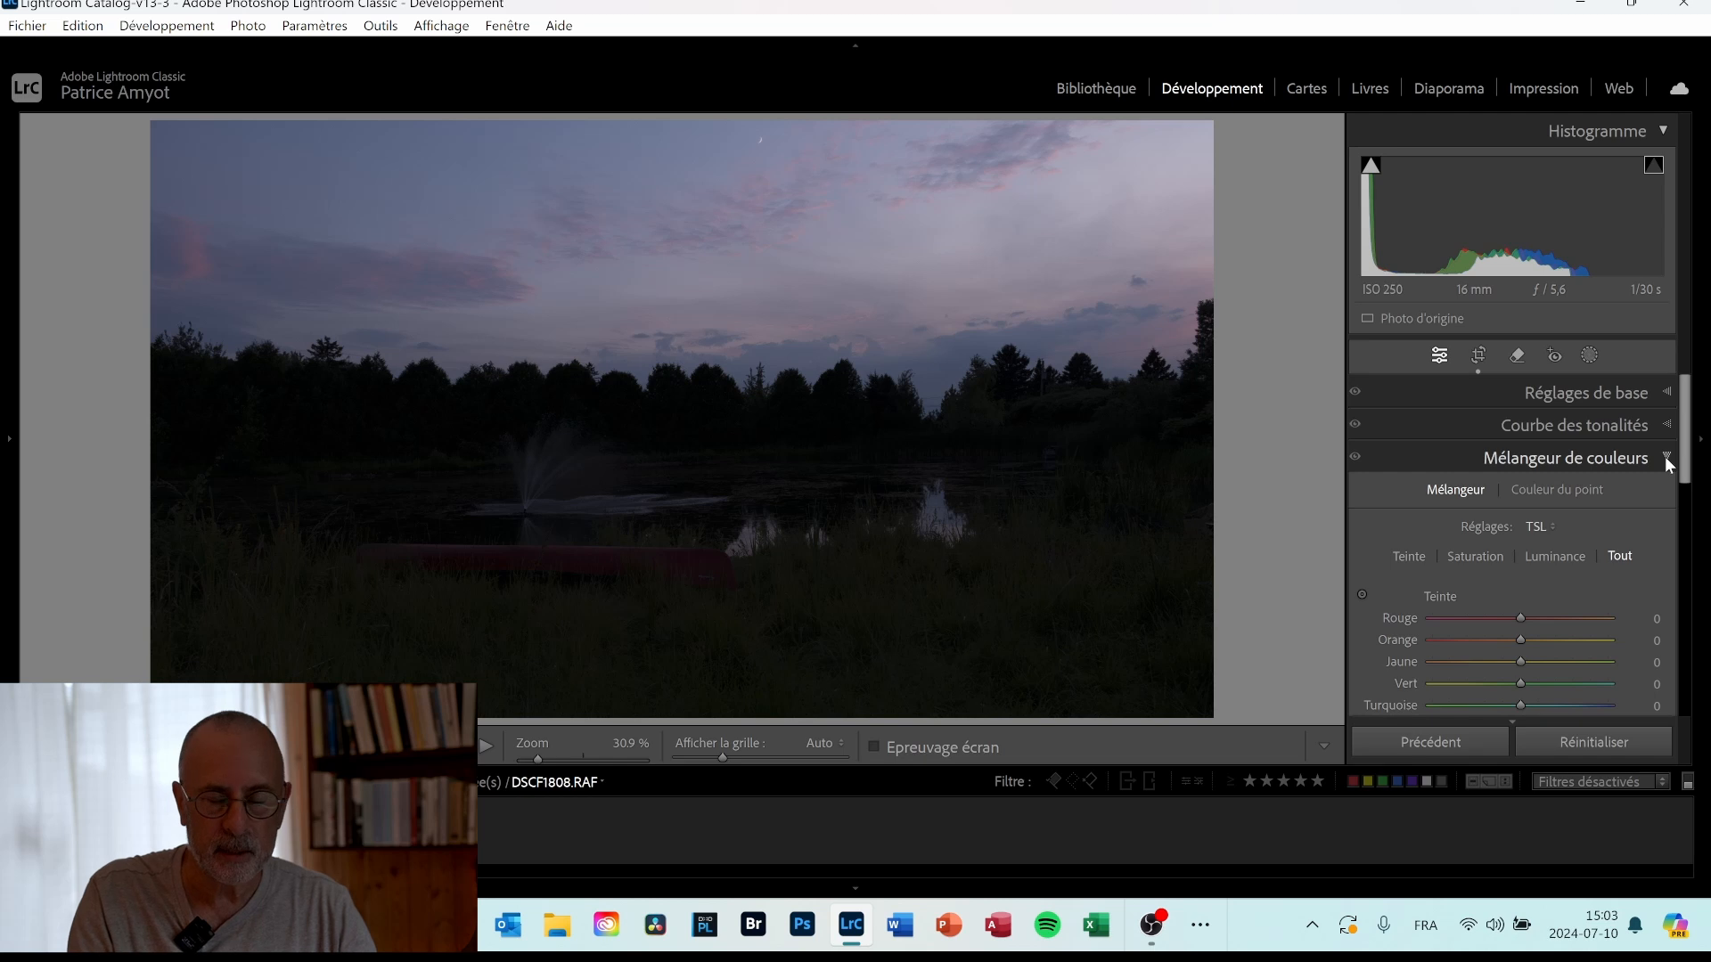
right_click(1458, 425)
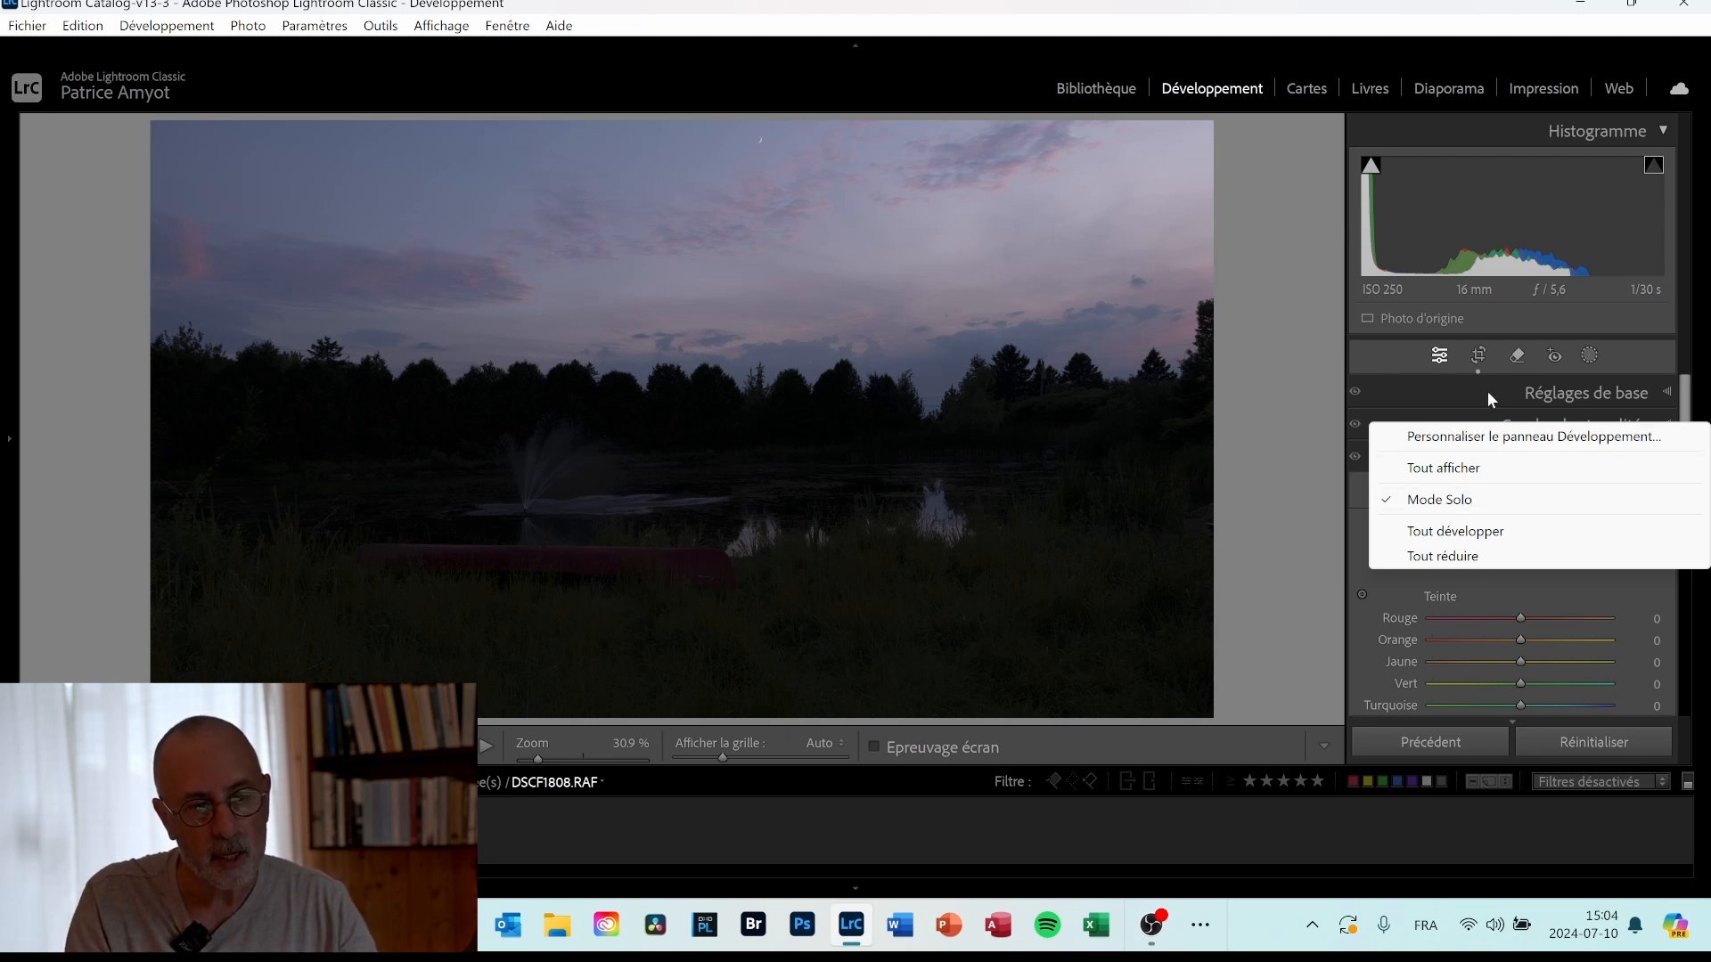
click(1686, 398)
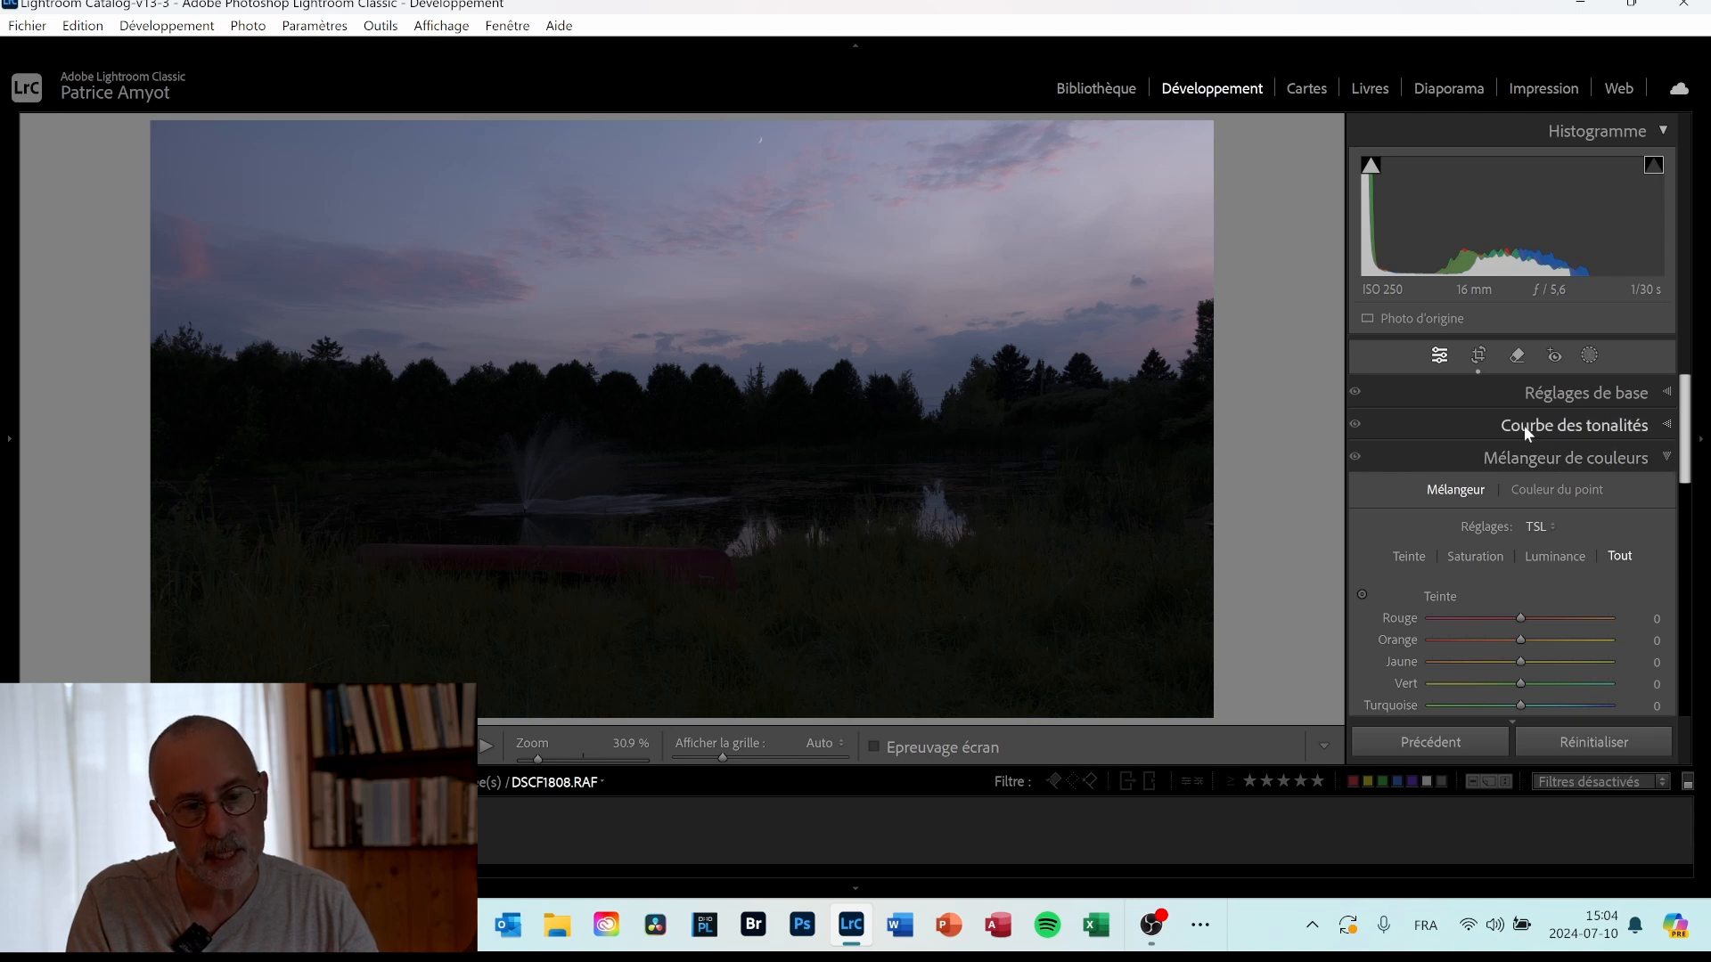
Review the tone curve, the basic adjustments and the remaining develop sections, and collapse them all.
click(1670, 428)
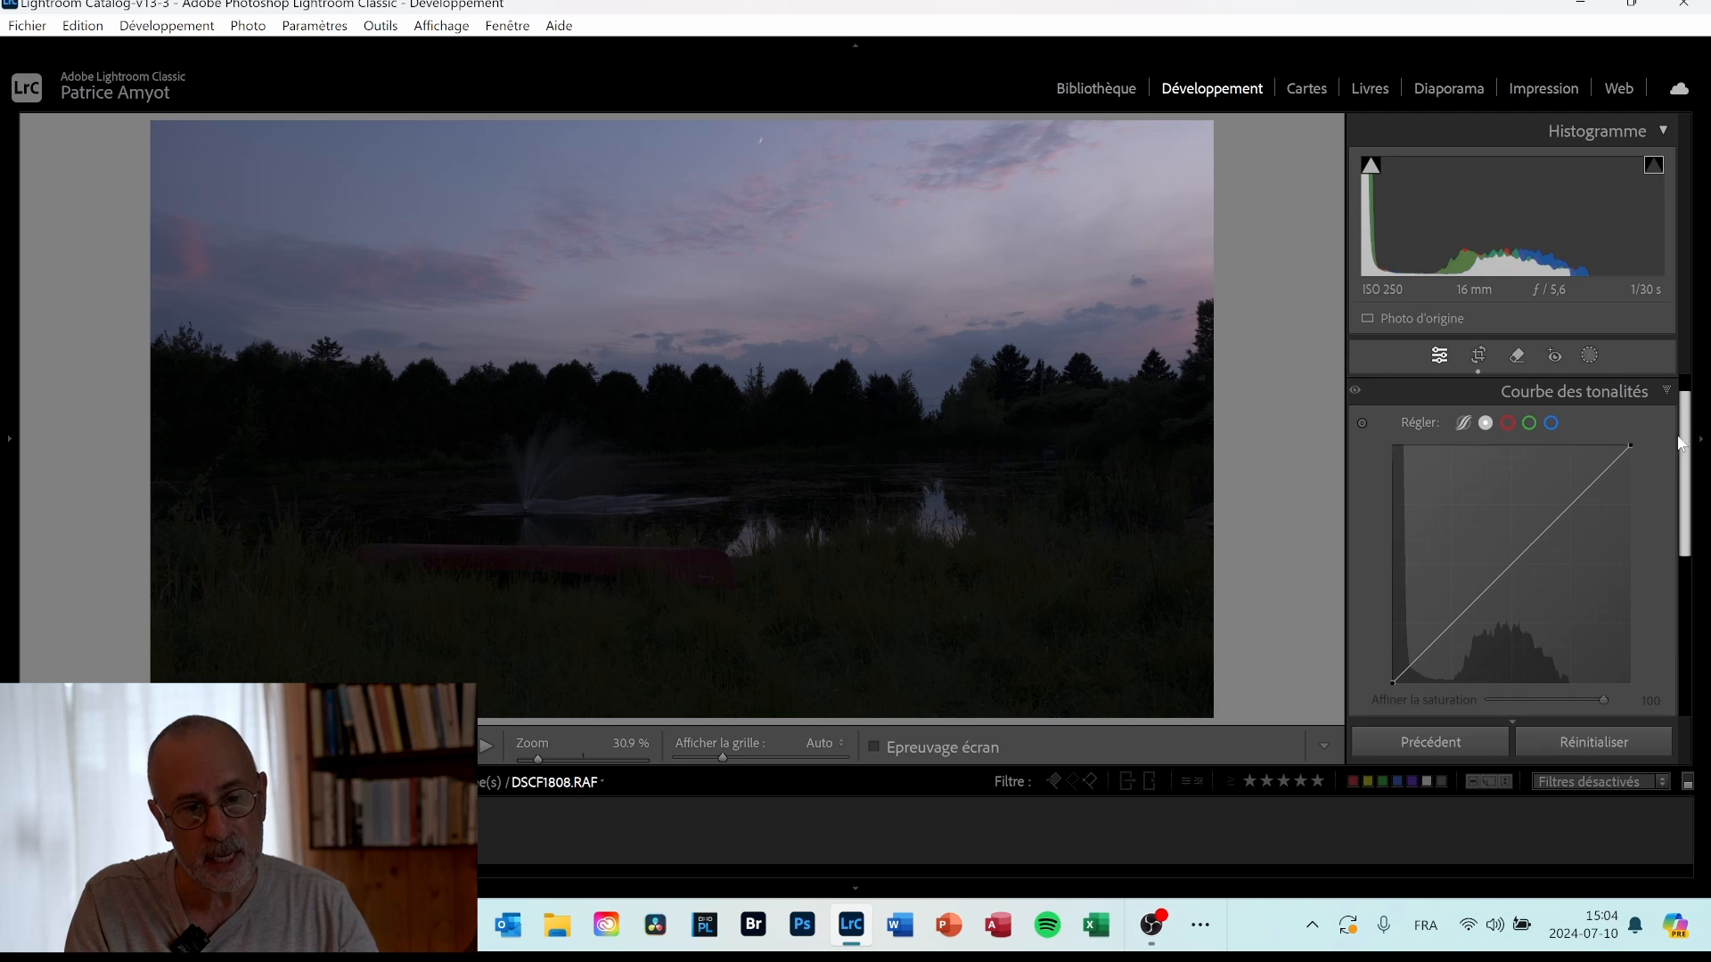
mouse_move(1679, 443)
mouse_down()
mouse_move(1697, 594)
mouse_move(1675, 374)
mouse_move(1692, 453)
mouse_up()
click(1670, 402)
mouse_move(1704, 571)
mouse_down()
mouse_move(1702, 591)
mouse_move(1689, 410)
mouse_move(1699, 604)
mouse_up()
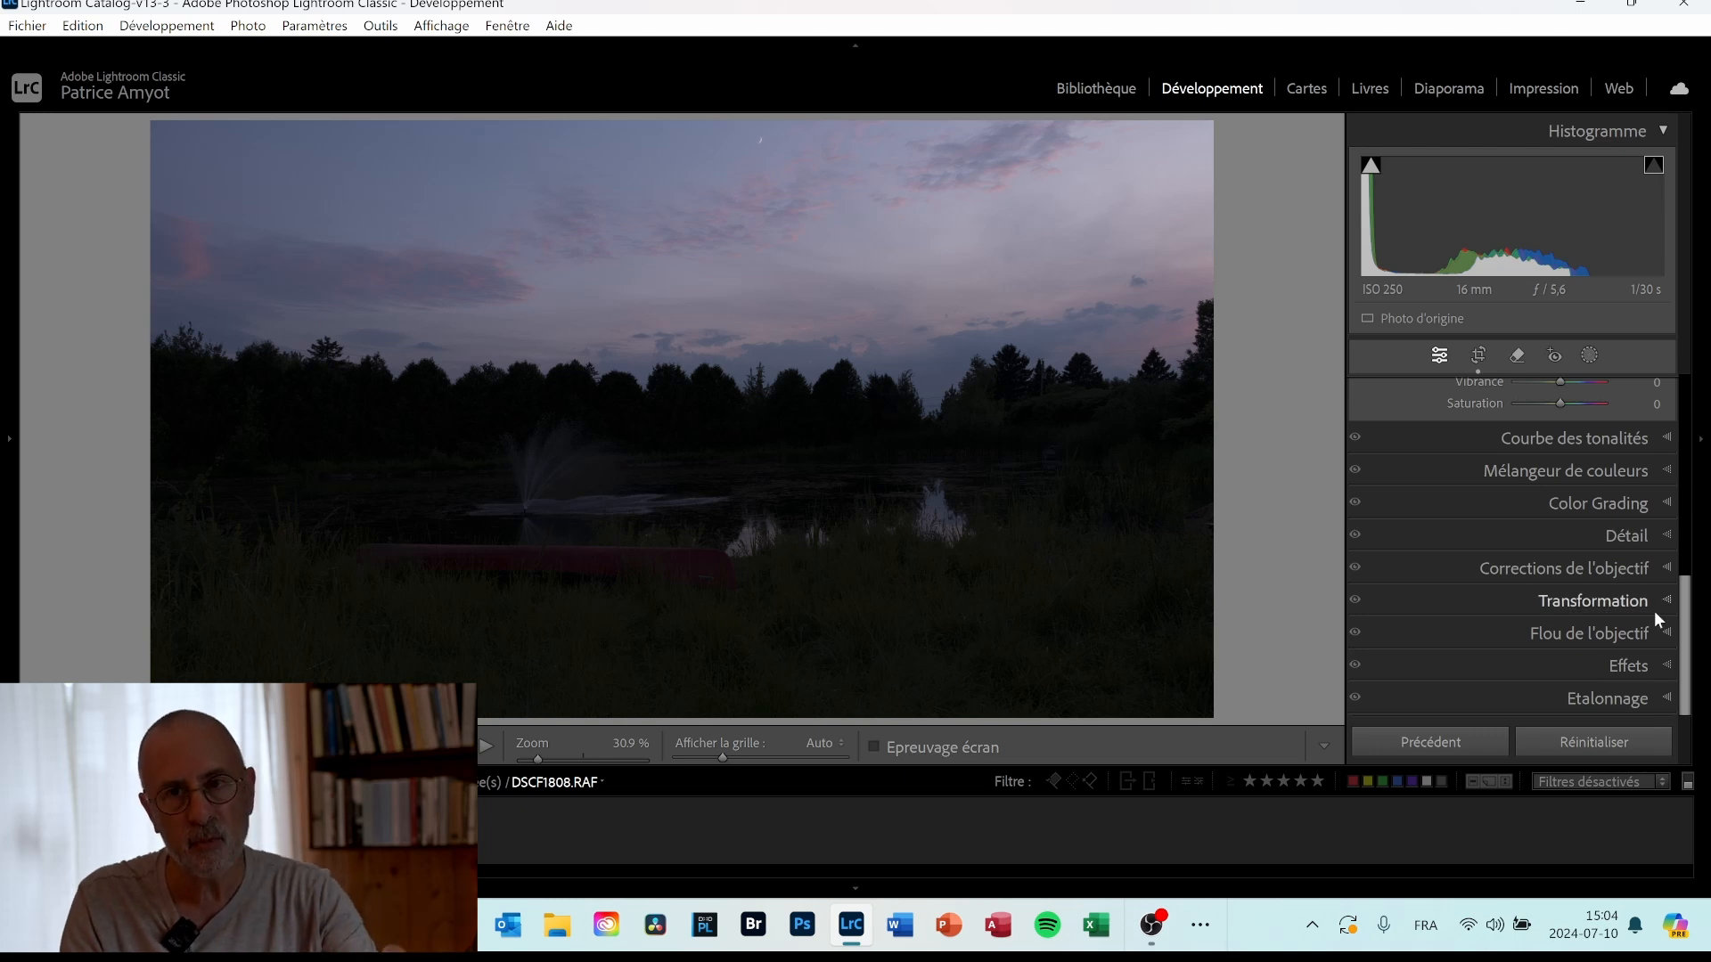
drag(1689, 663, 1688, 435)
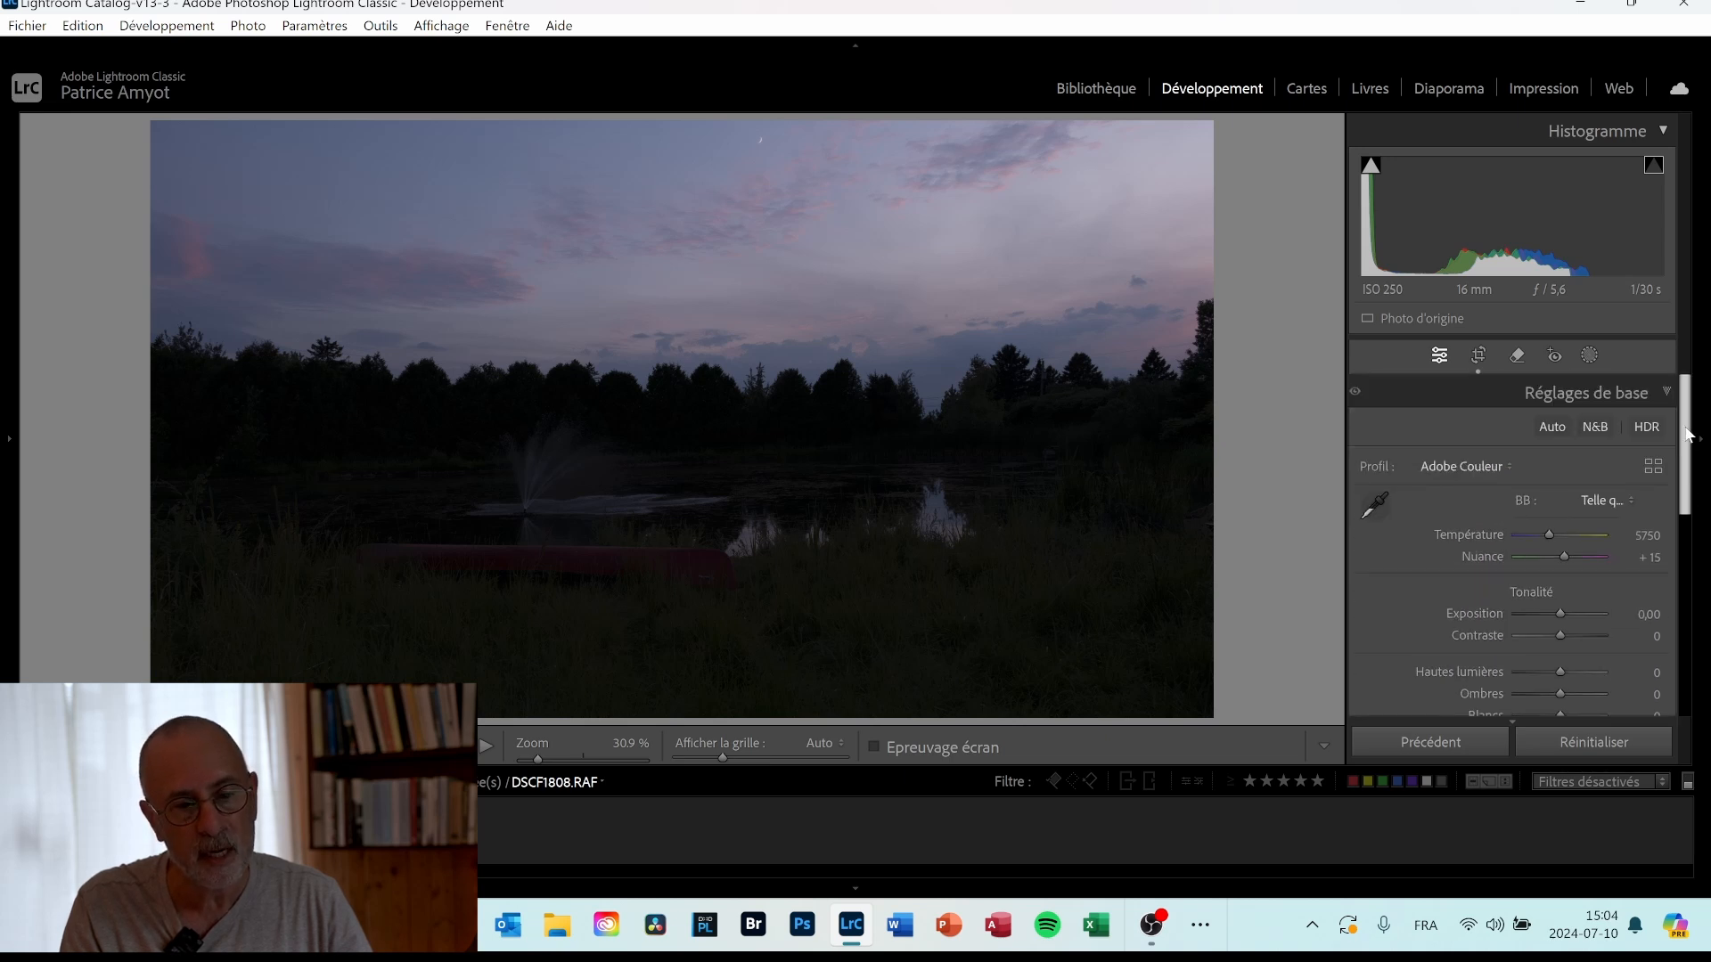
right_click(1442, 389)
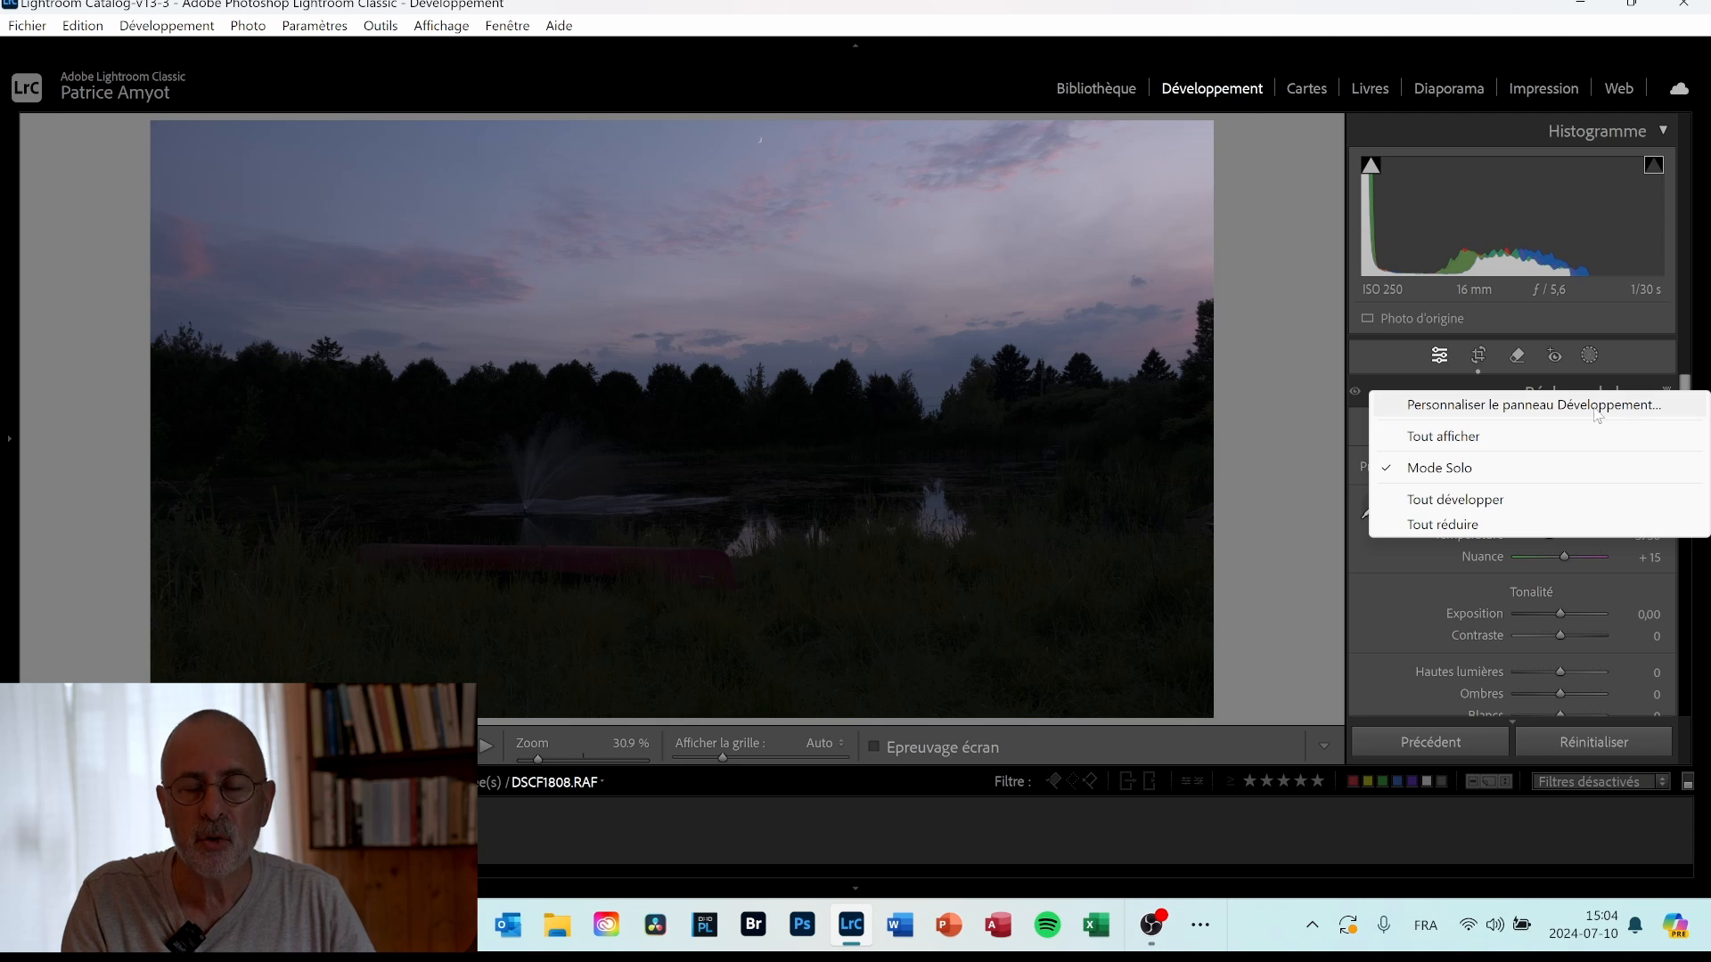
click(1401, 390)
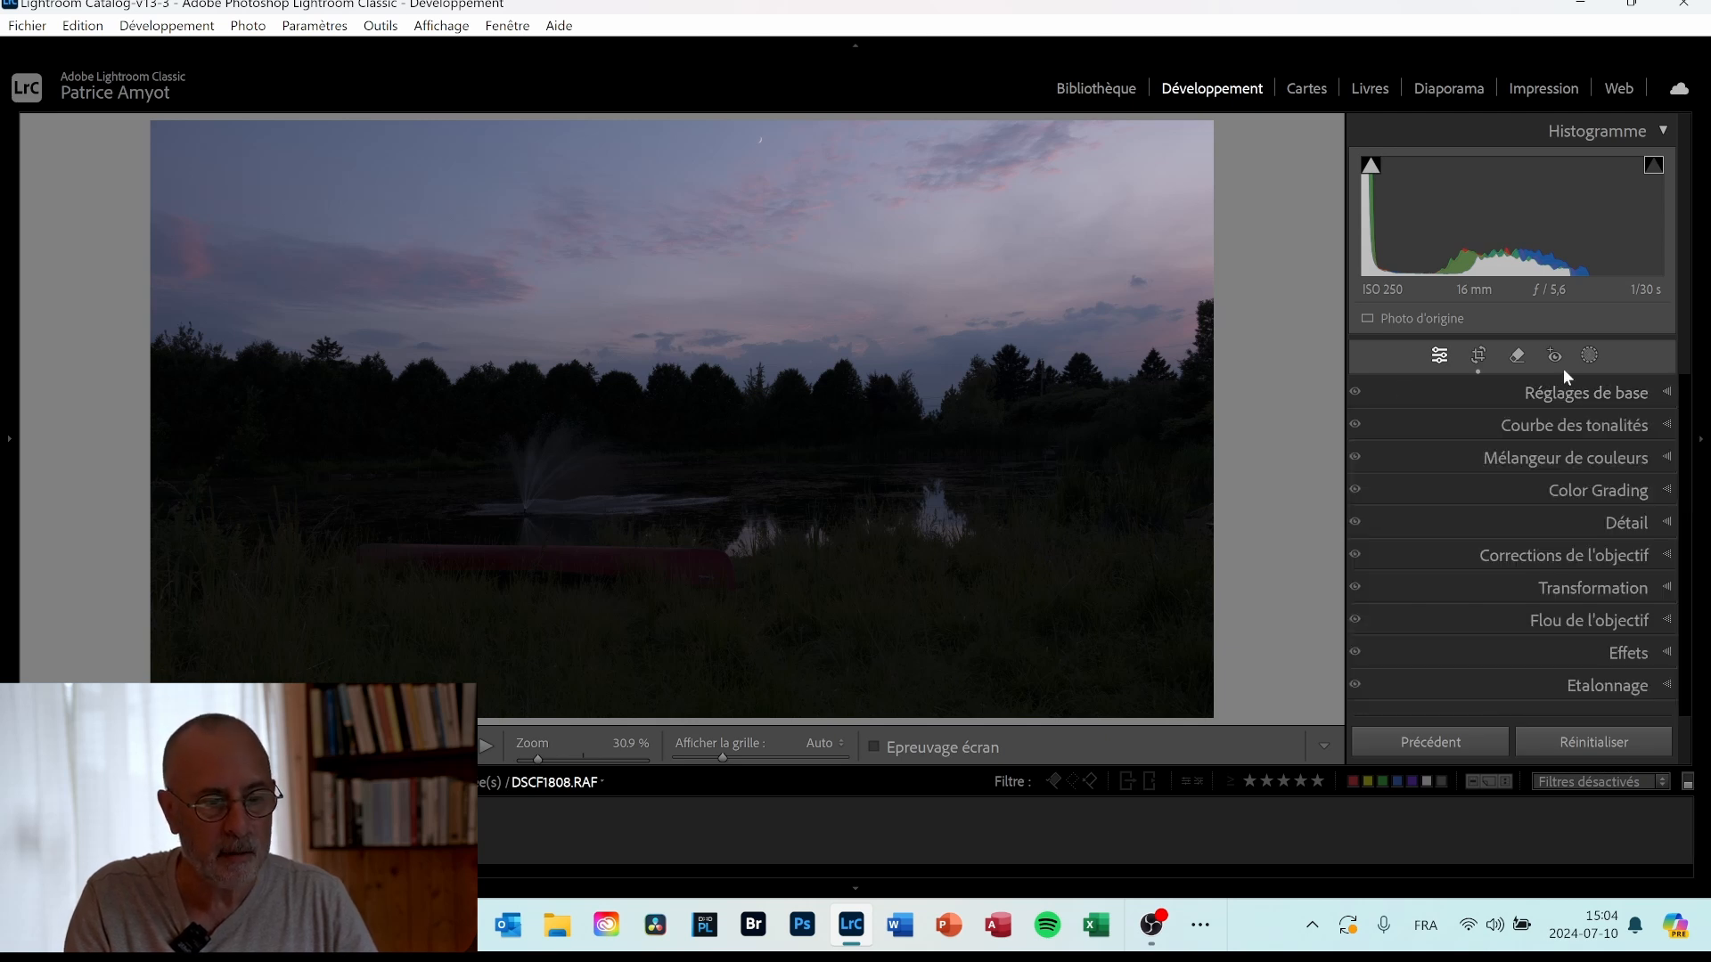
Set the photo's Exposition to +2,44 in the basic adjustments and collapse that section.
click(1668, 396)
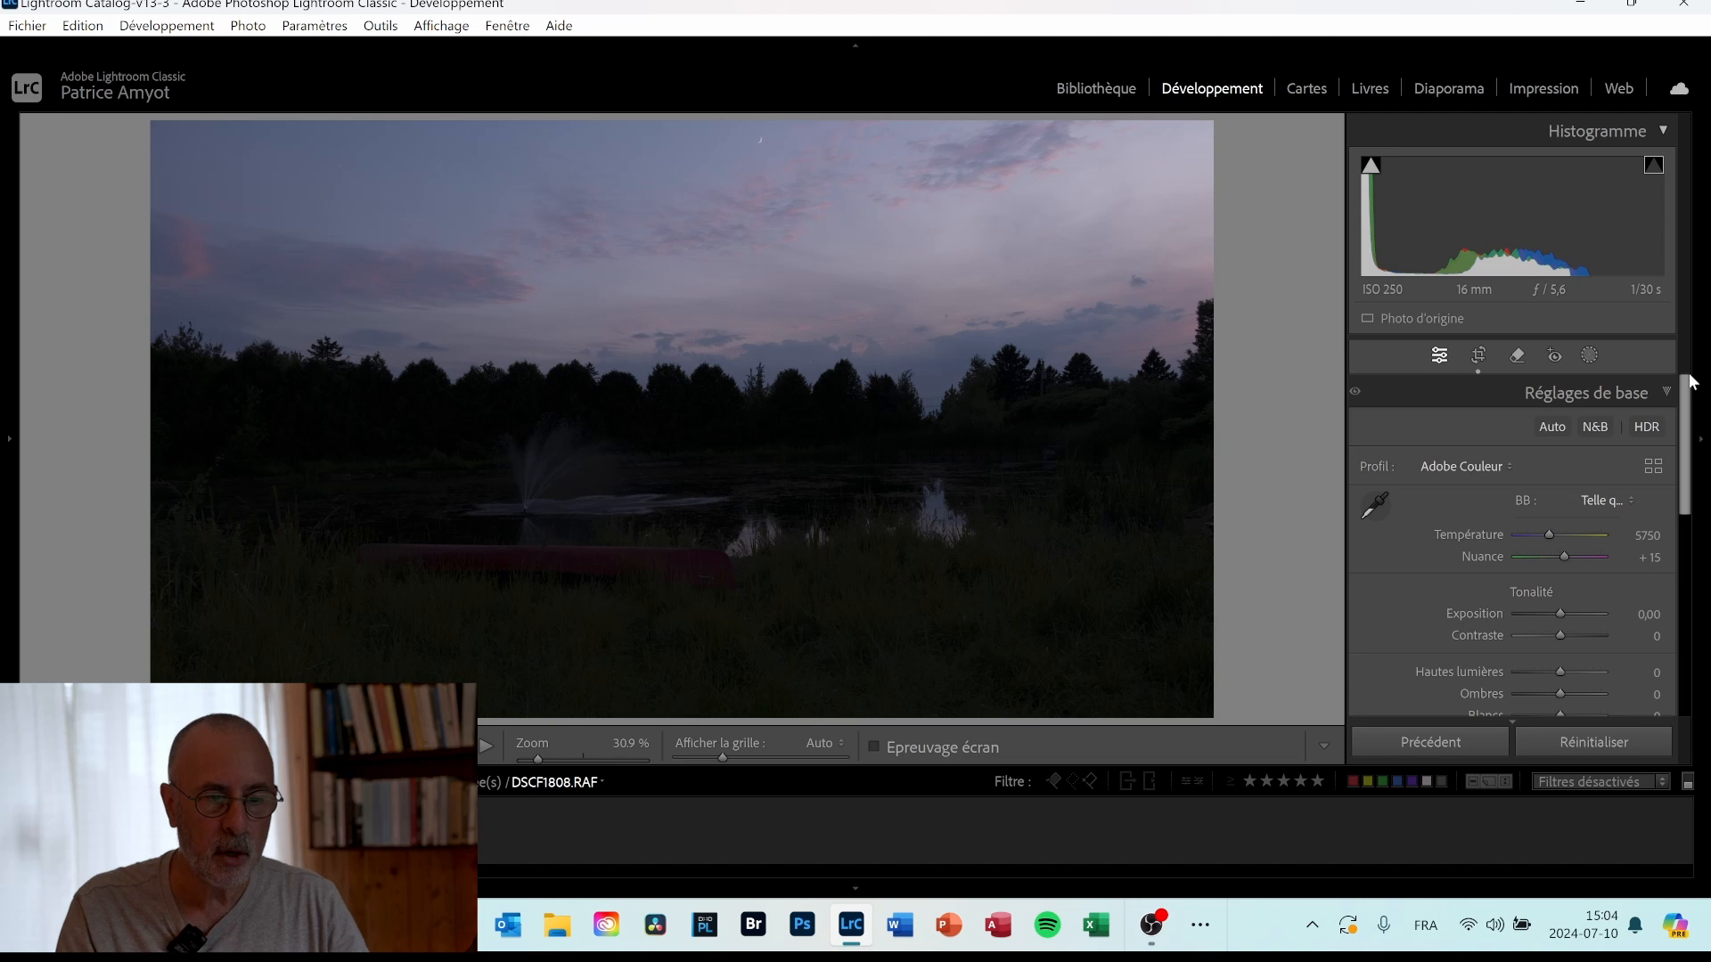
drag(1691, 428, 1694, 510)
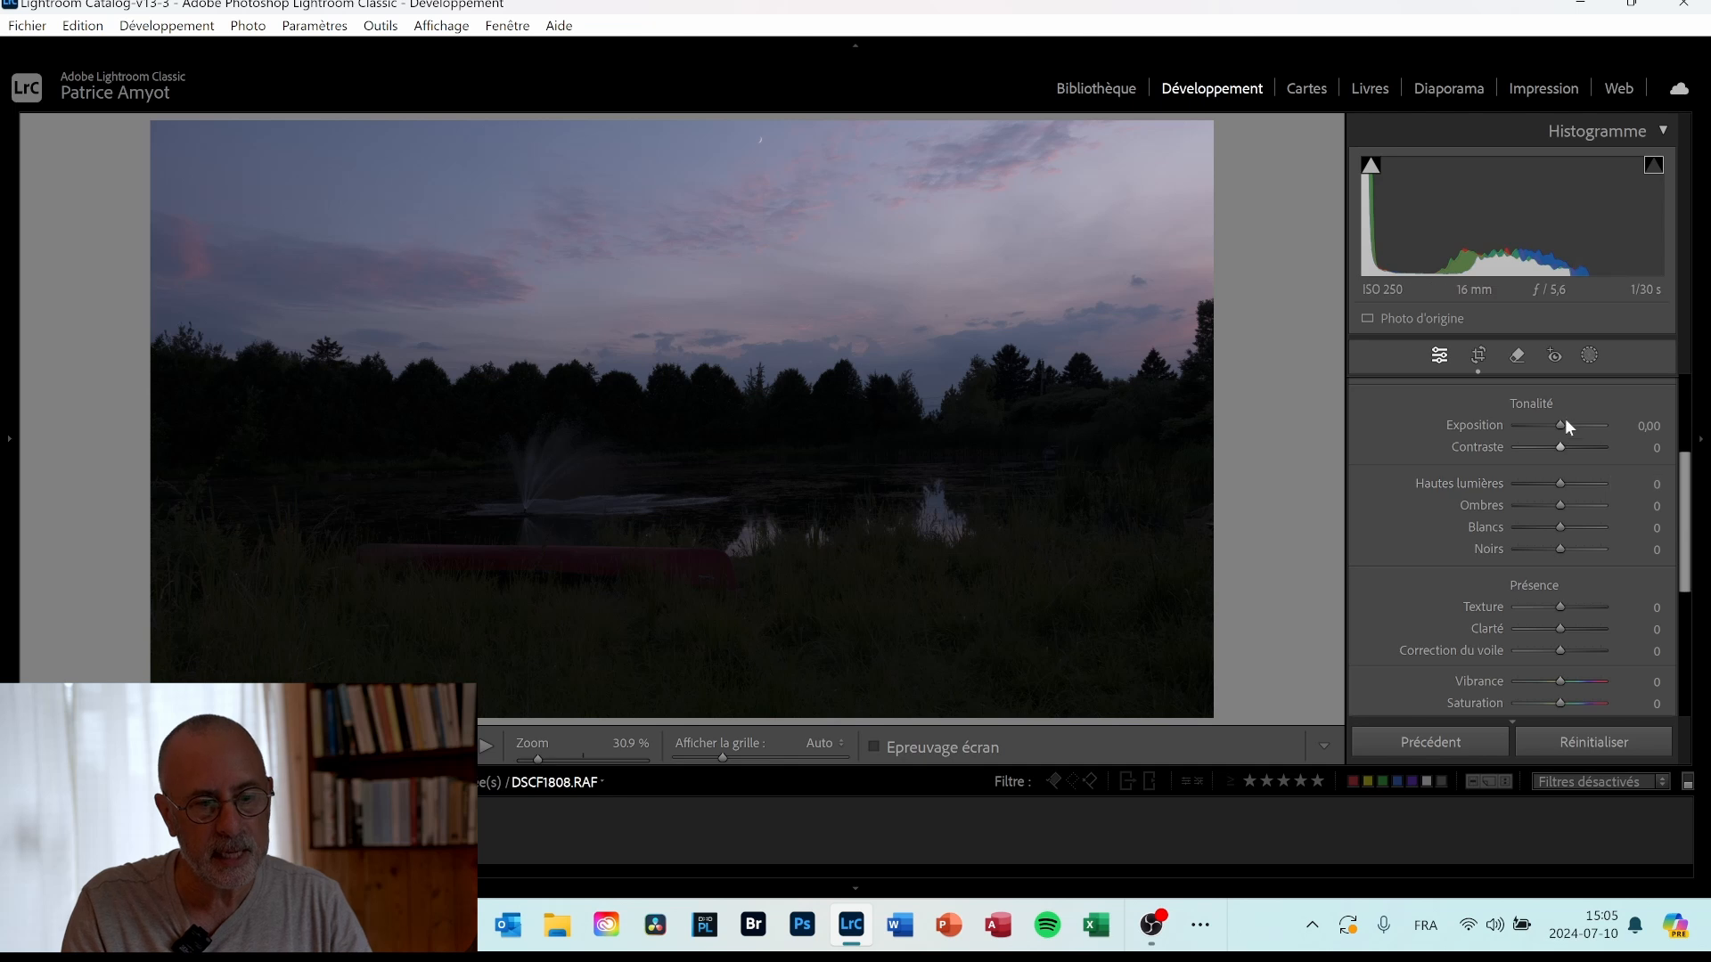
drag(1564, 422, 1584, 426)
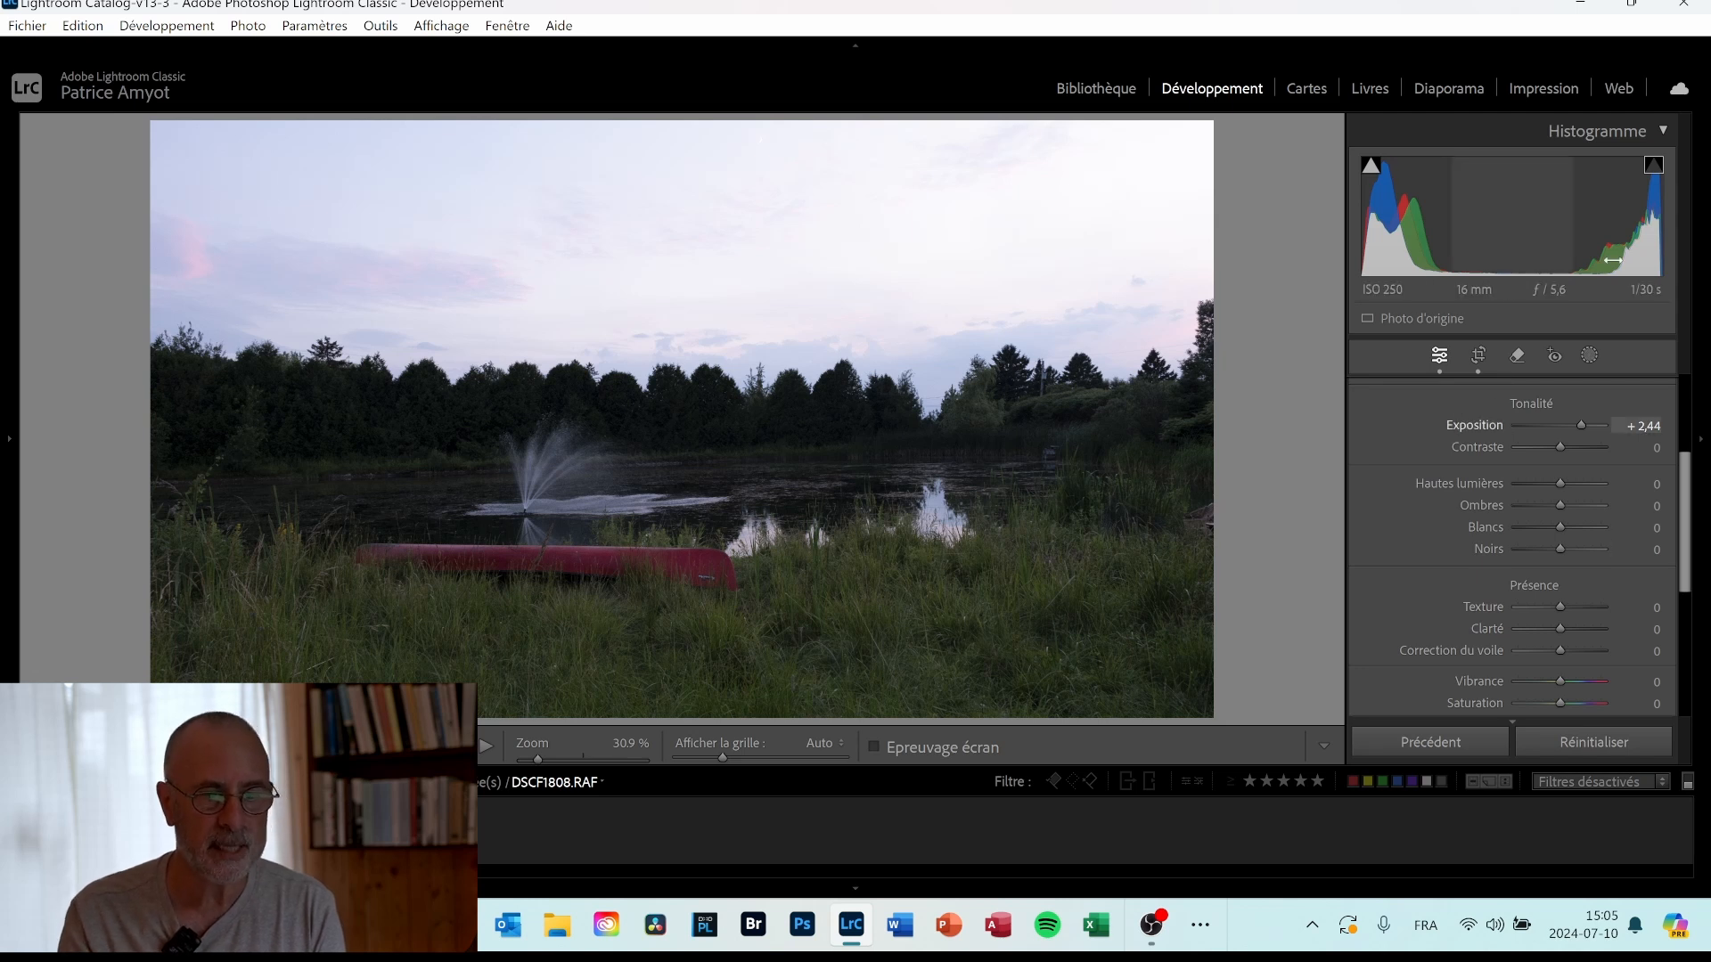
scroll(1563, 460, up, 4)
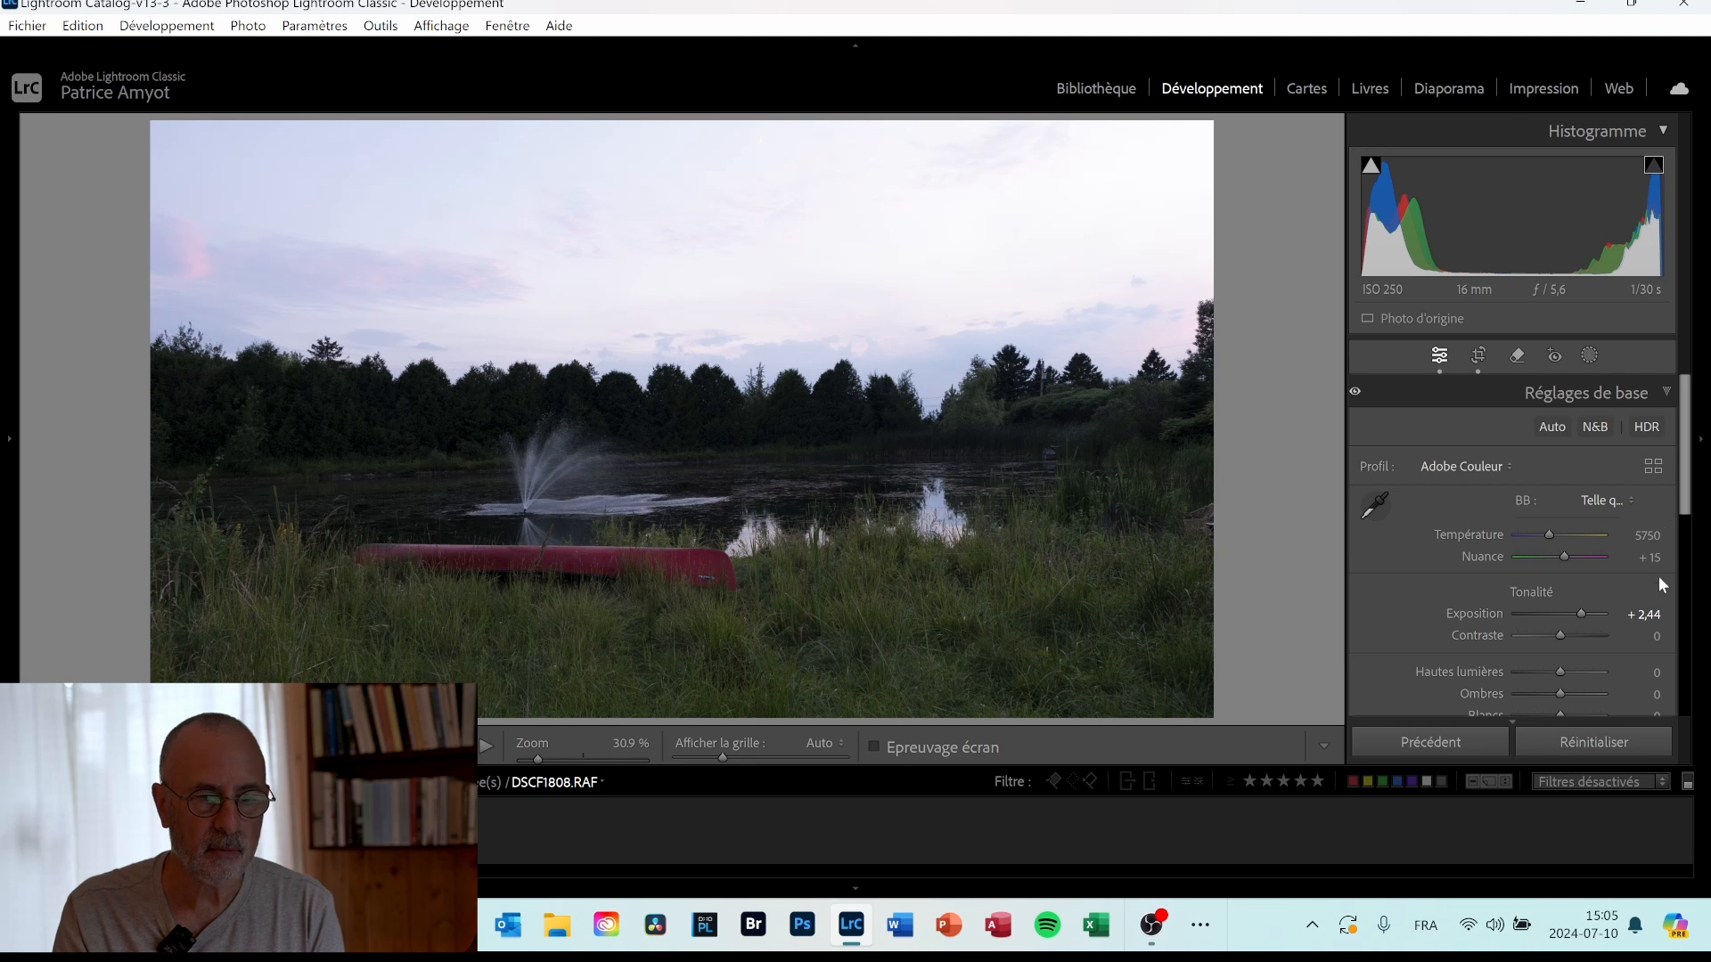
click(1666, 388)
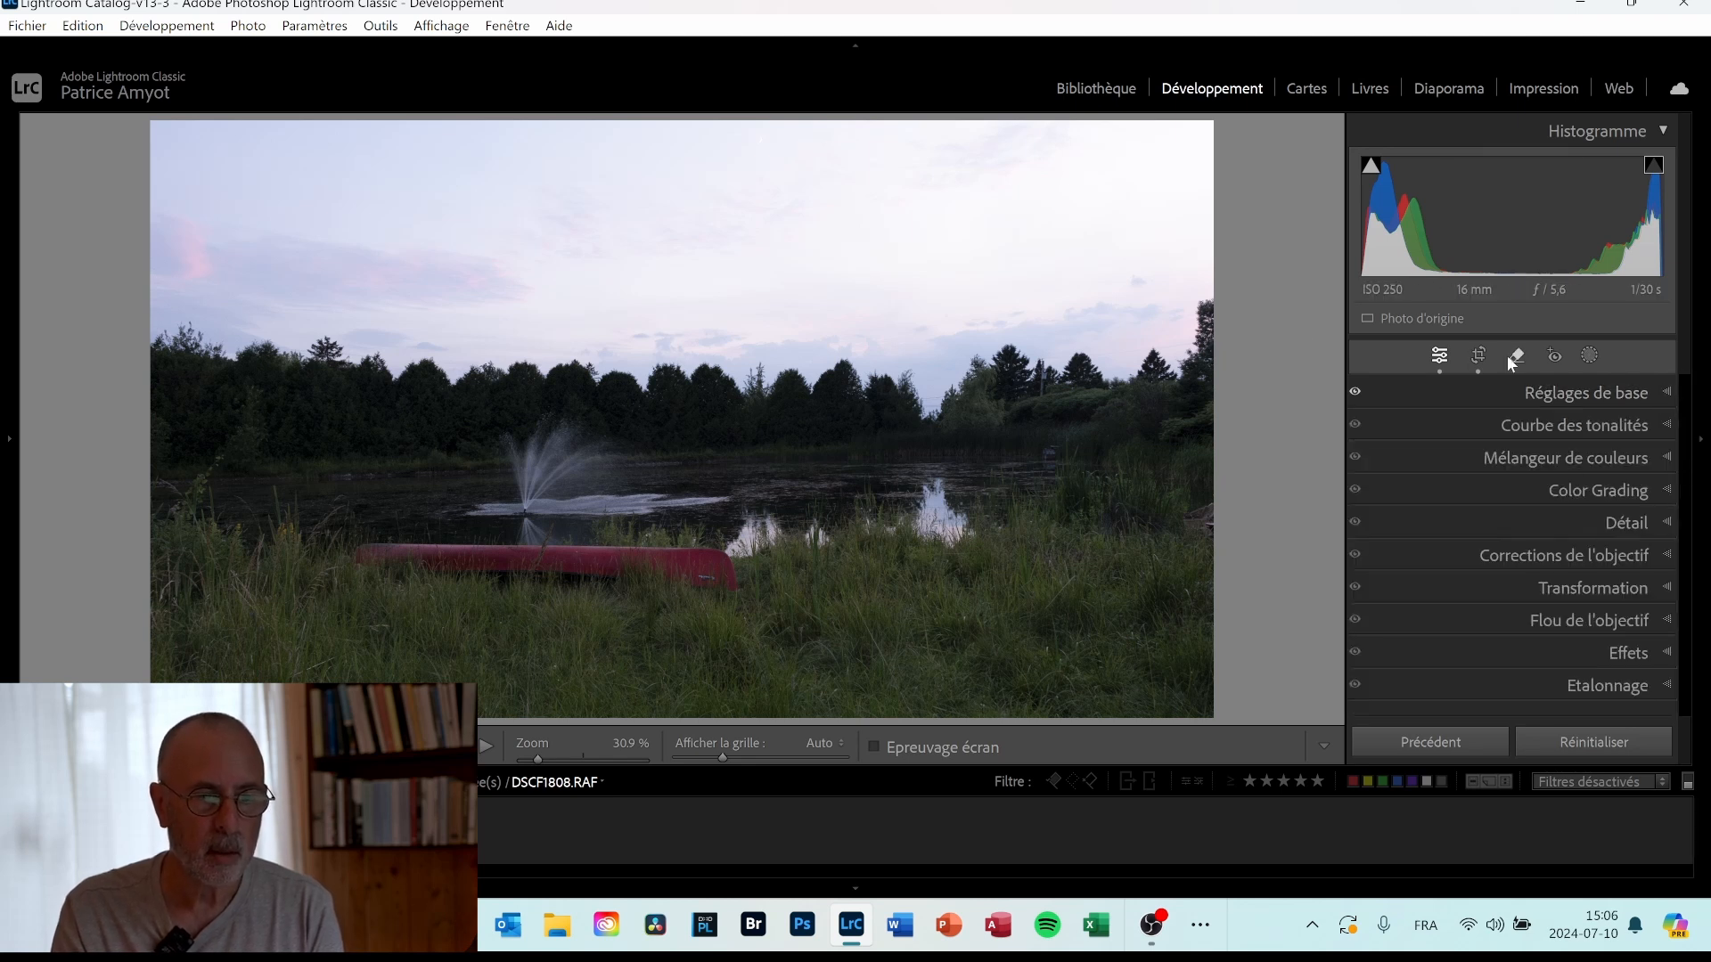
Try cropping the pond photo to the 1 x 1 and 4 x 5 / 8 x 10 aspect ratios.
click(1479, 356)
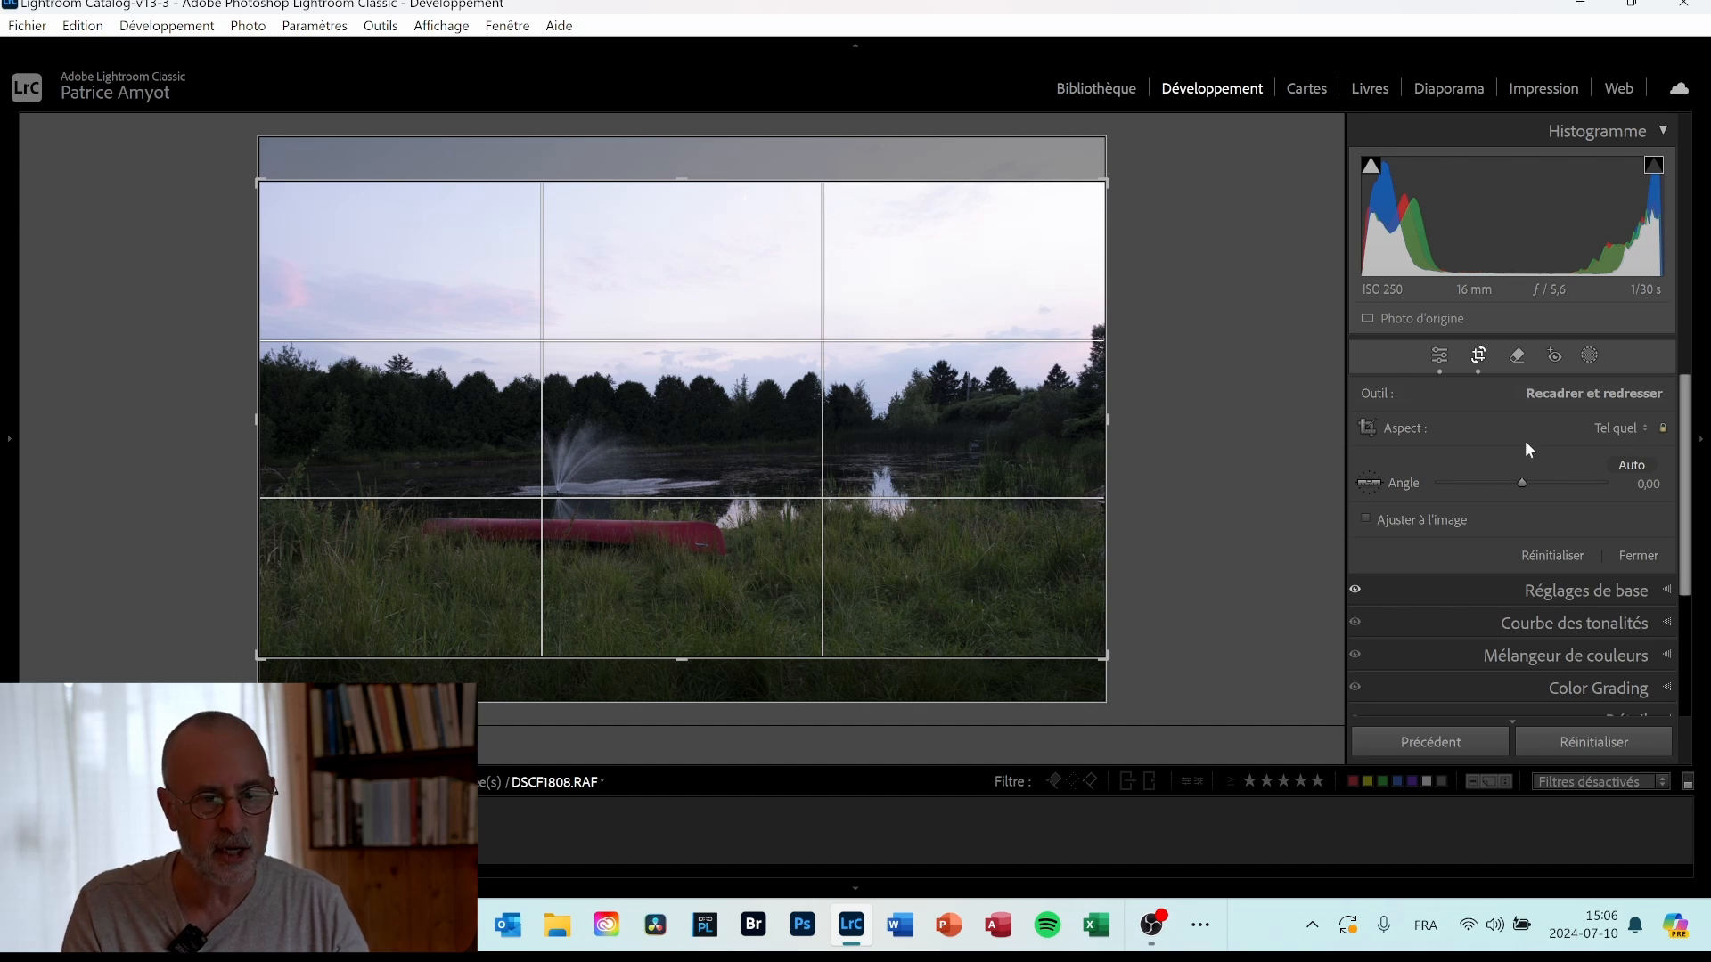
click(1617, 428)
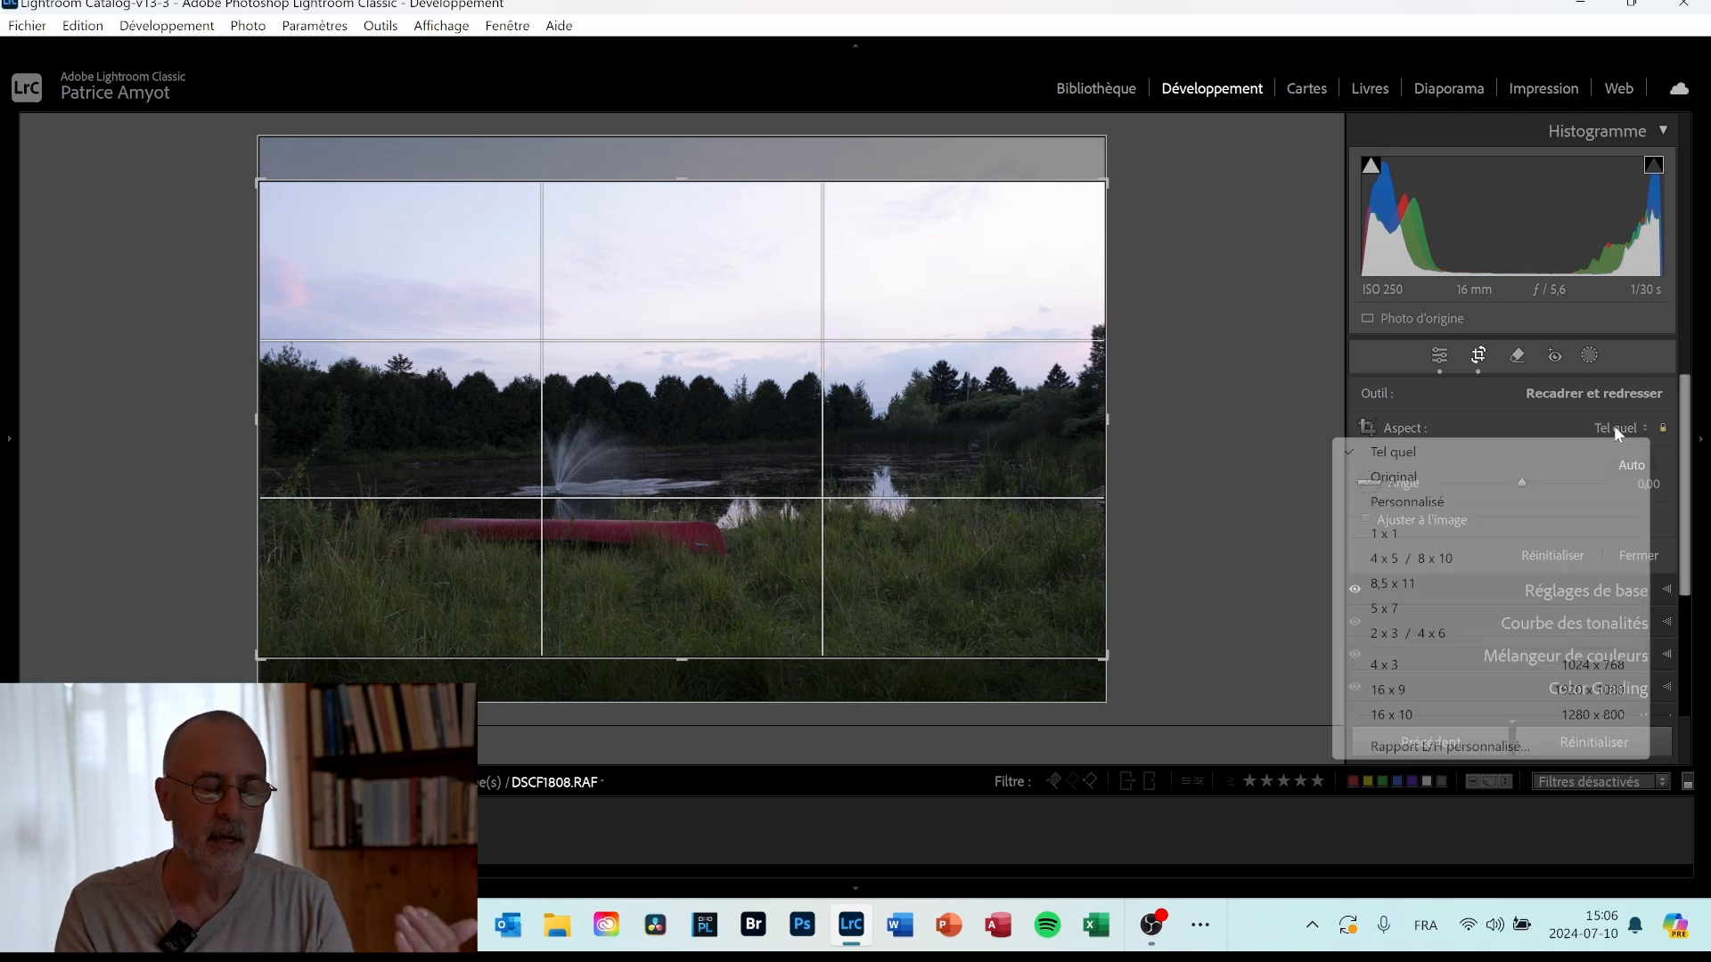
click(1452, 531)
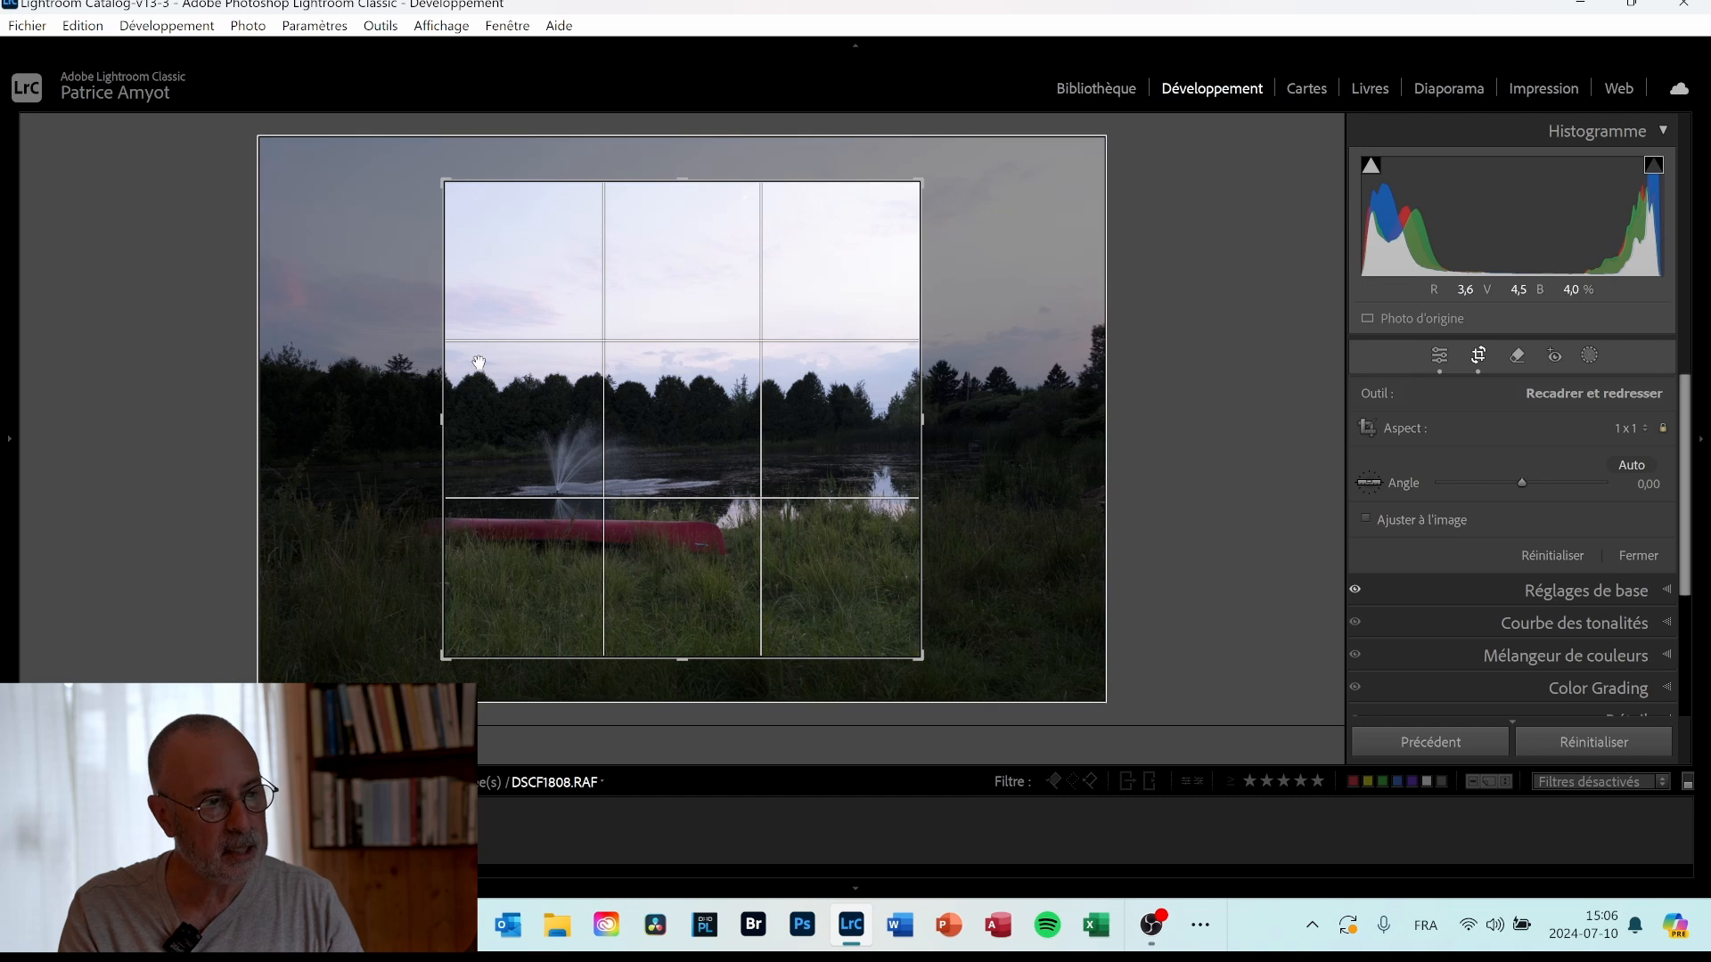
click(1623, 424)
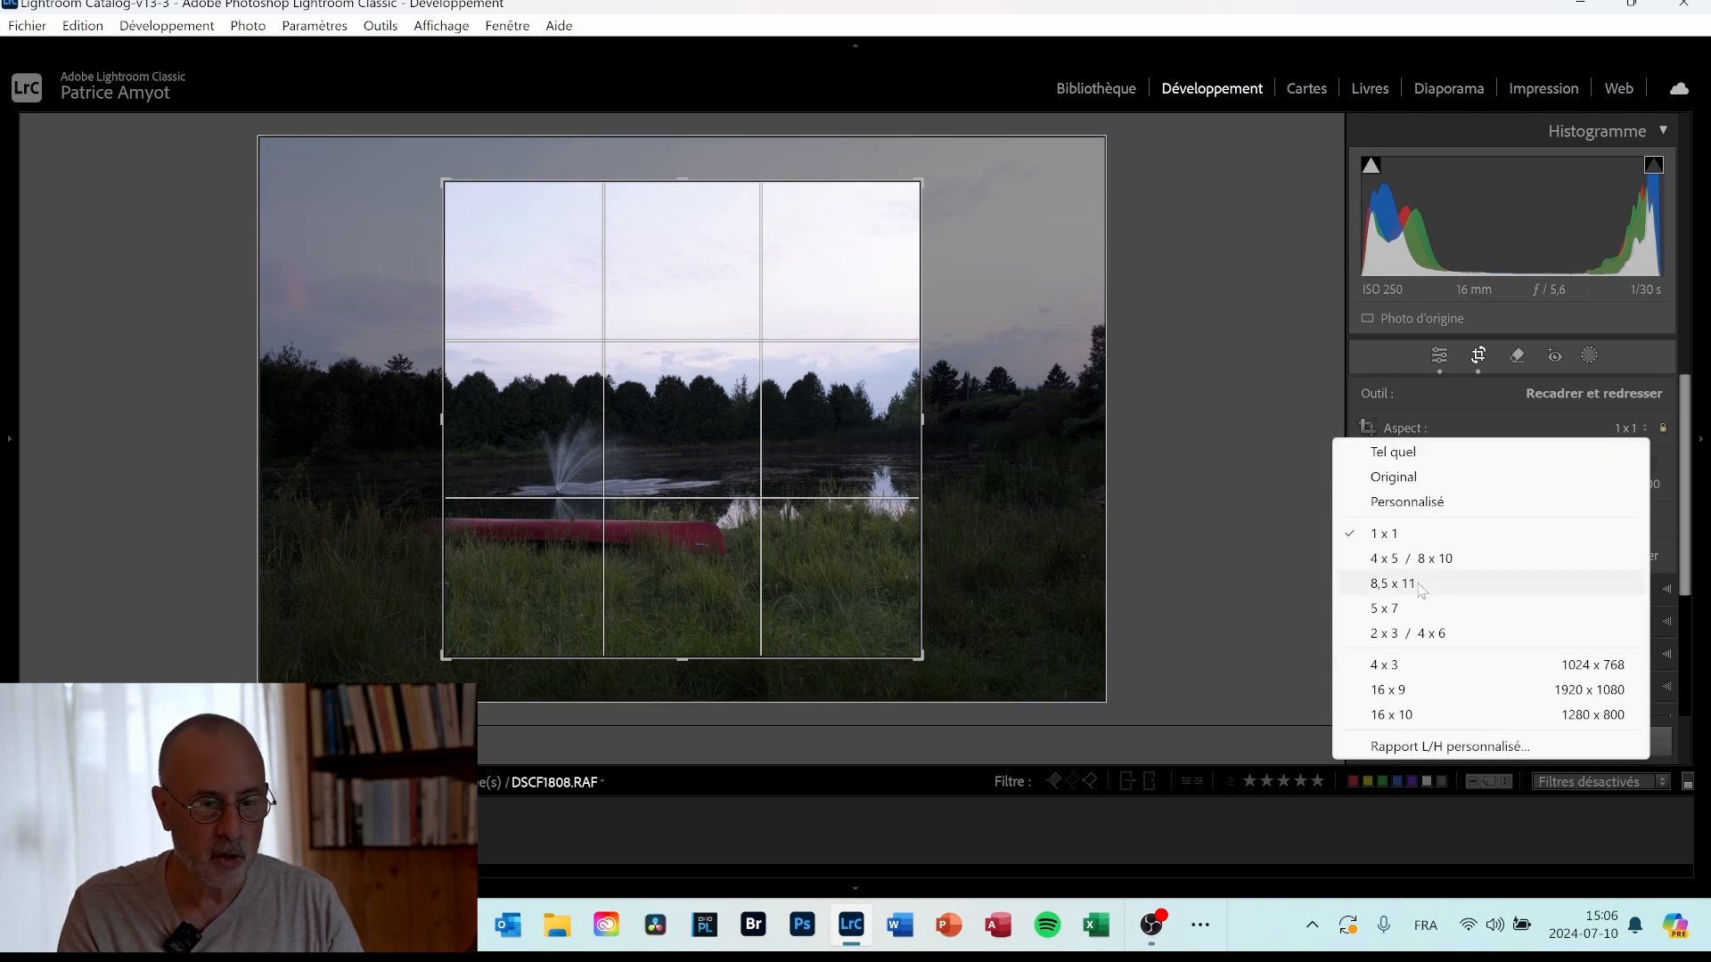
click(1417, 549)
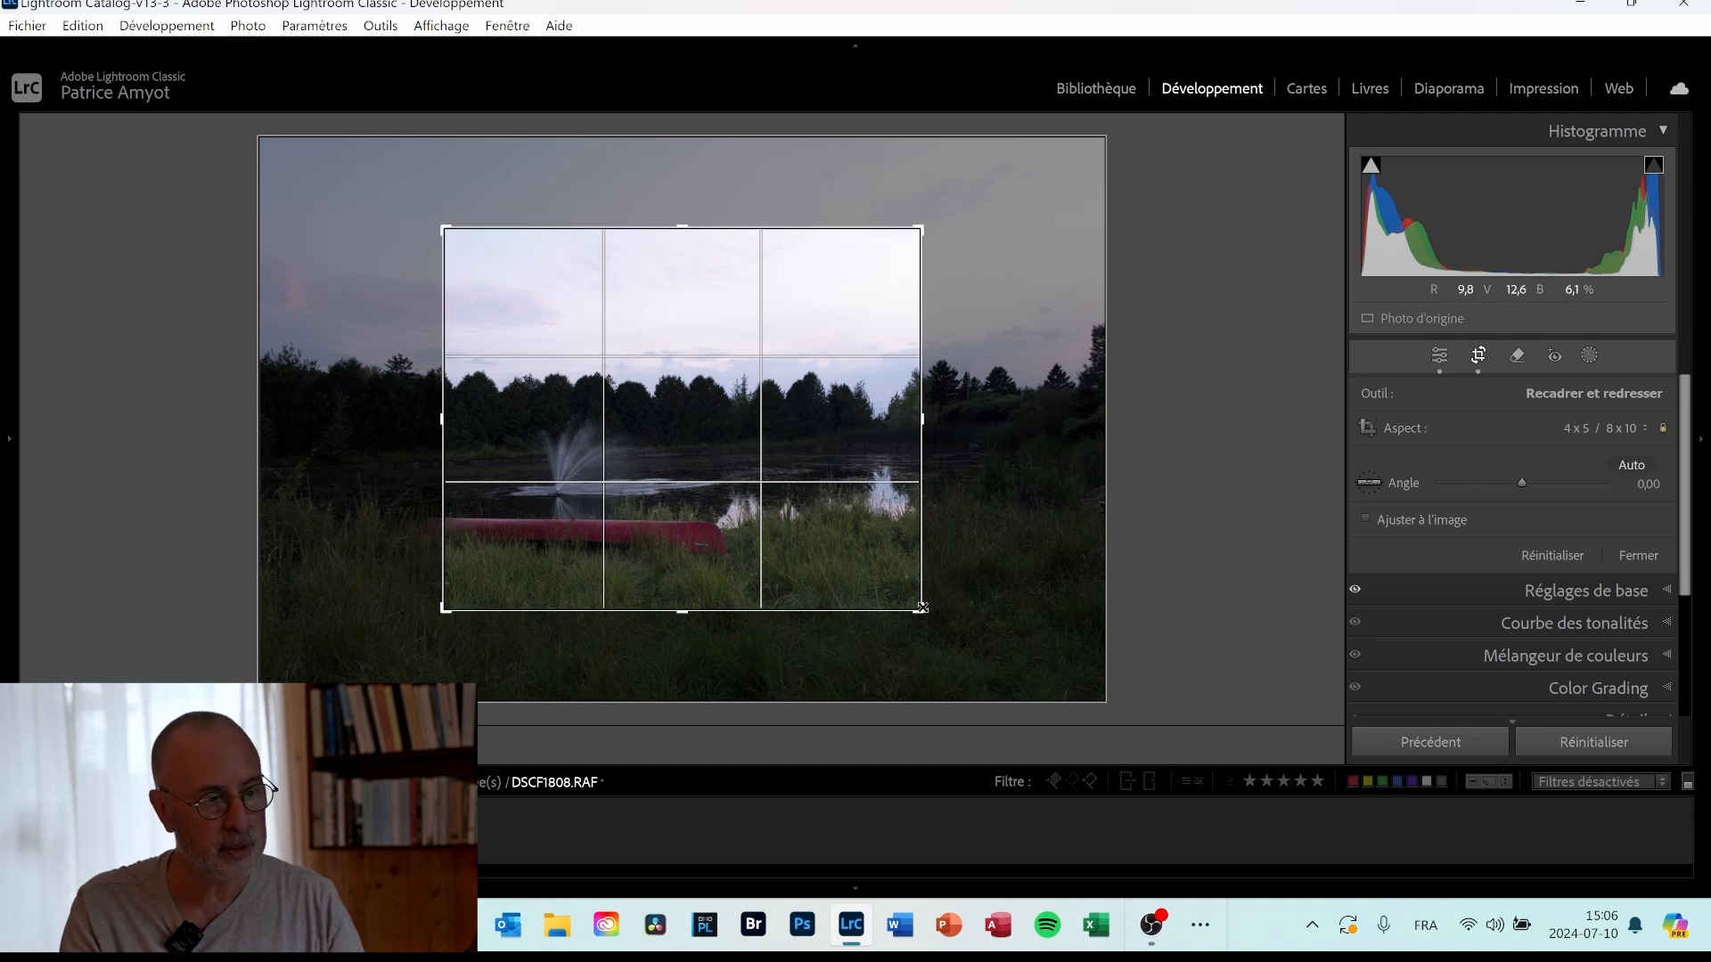
mouse_move(920, 610)
mouse_down()
mouse_move(970, 639)
mouse_move(927, 585)
mouse_move(918, 607)
mouse_up()
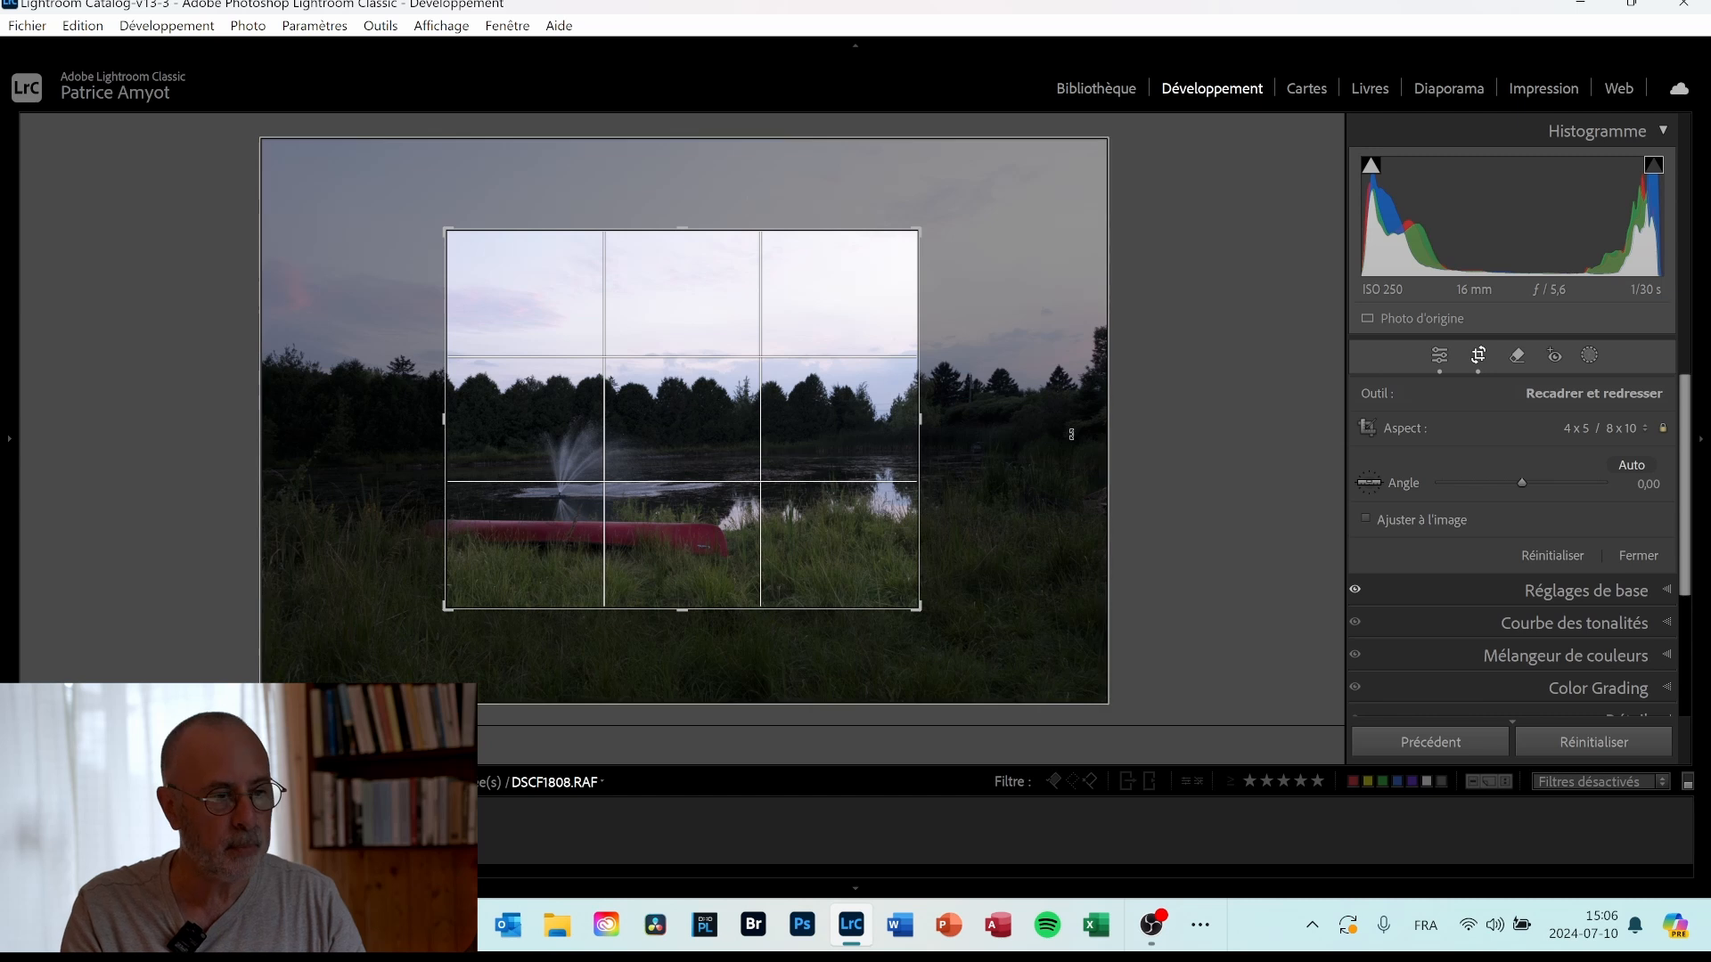
Set the crop aspect ratio to 16 x 9 and enlarge the crop frame to the photo's full width.
click(1598, 430)
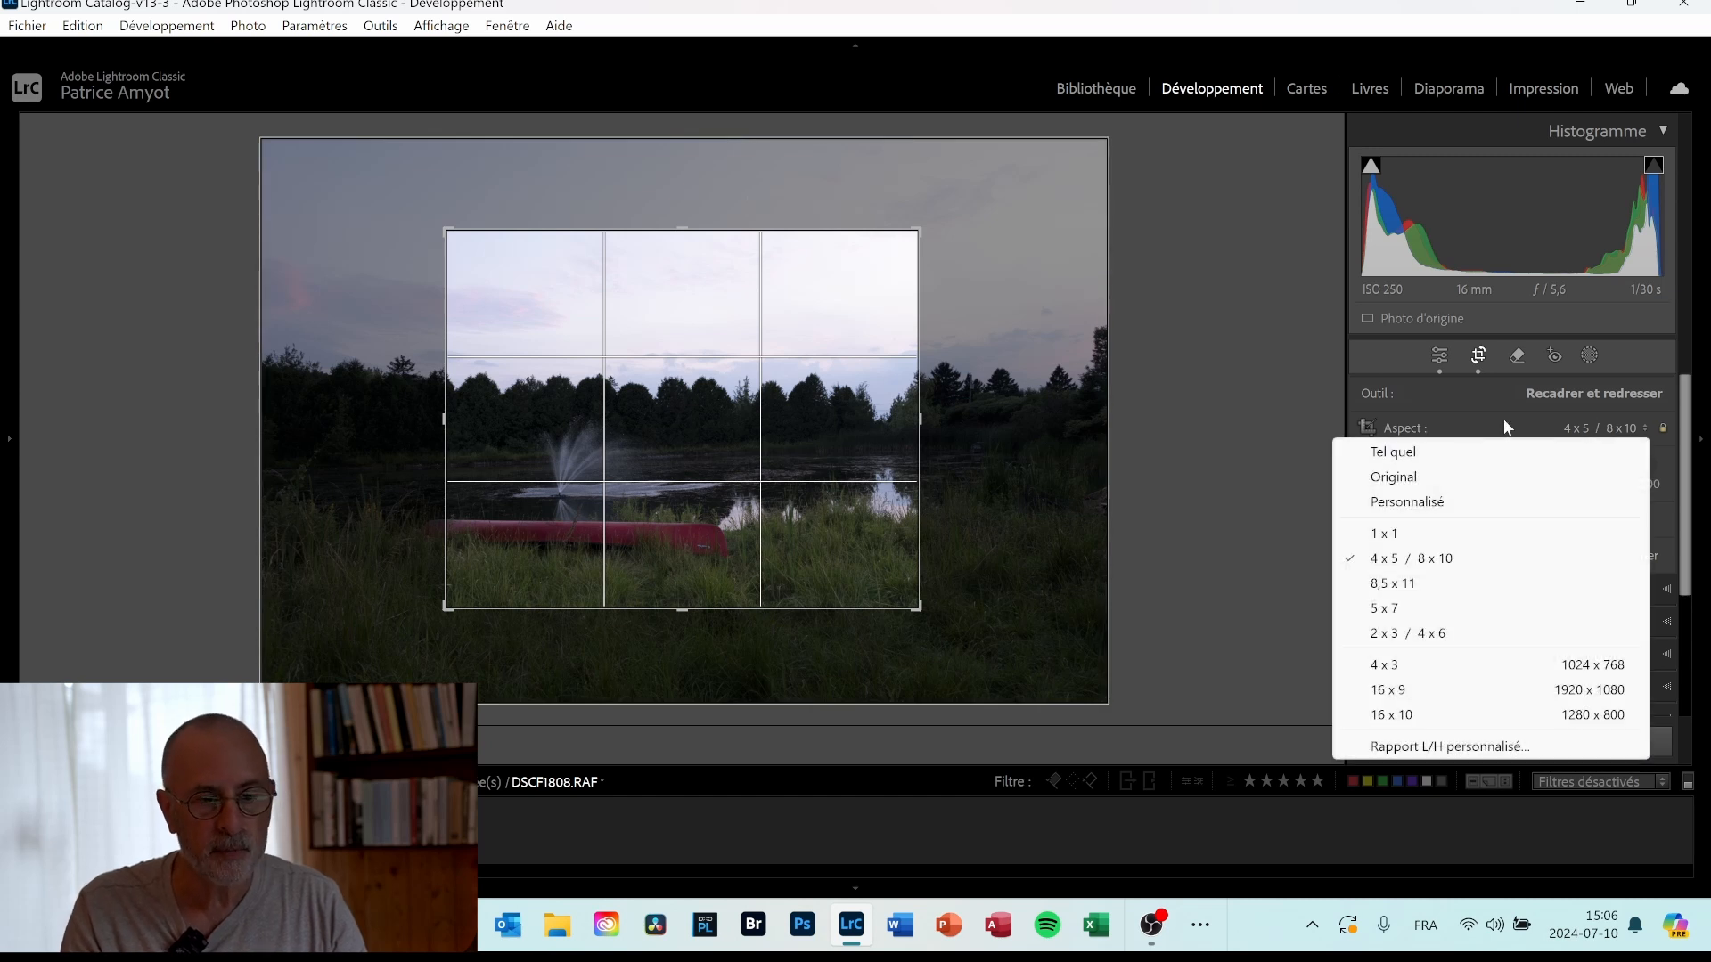
click(1435, 691)
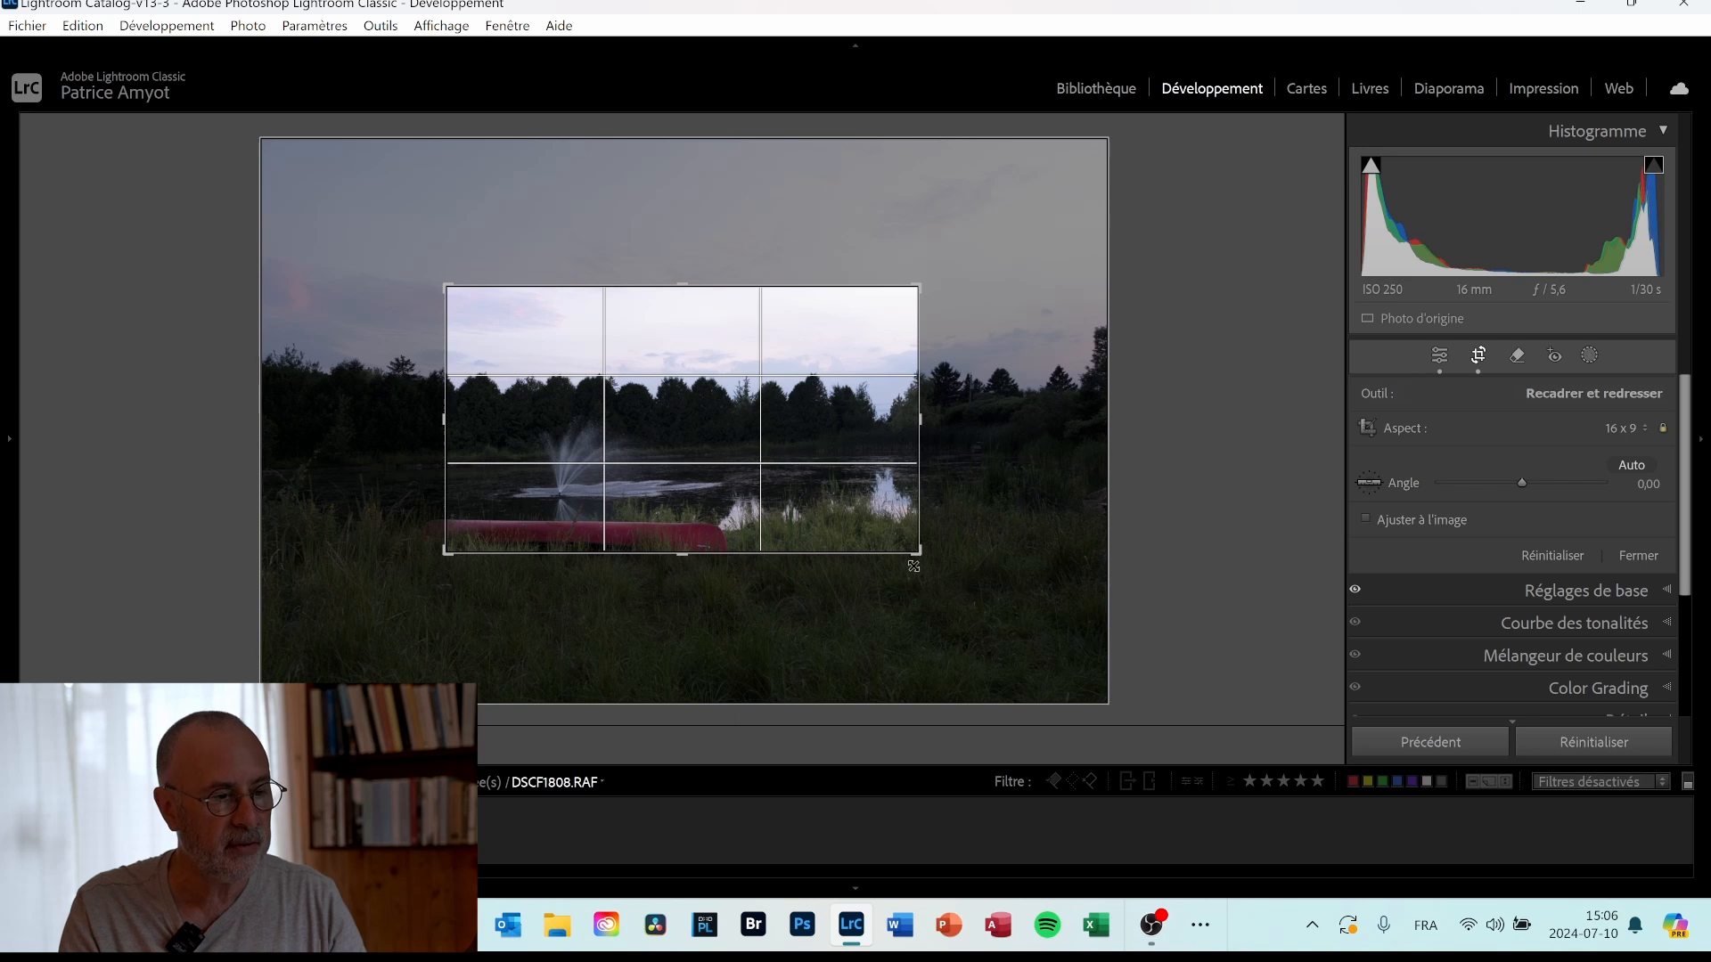
drag(913, 566, 1008, 650)
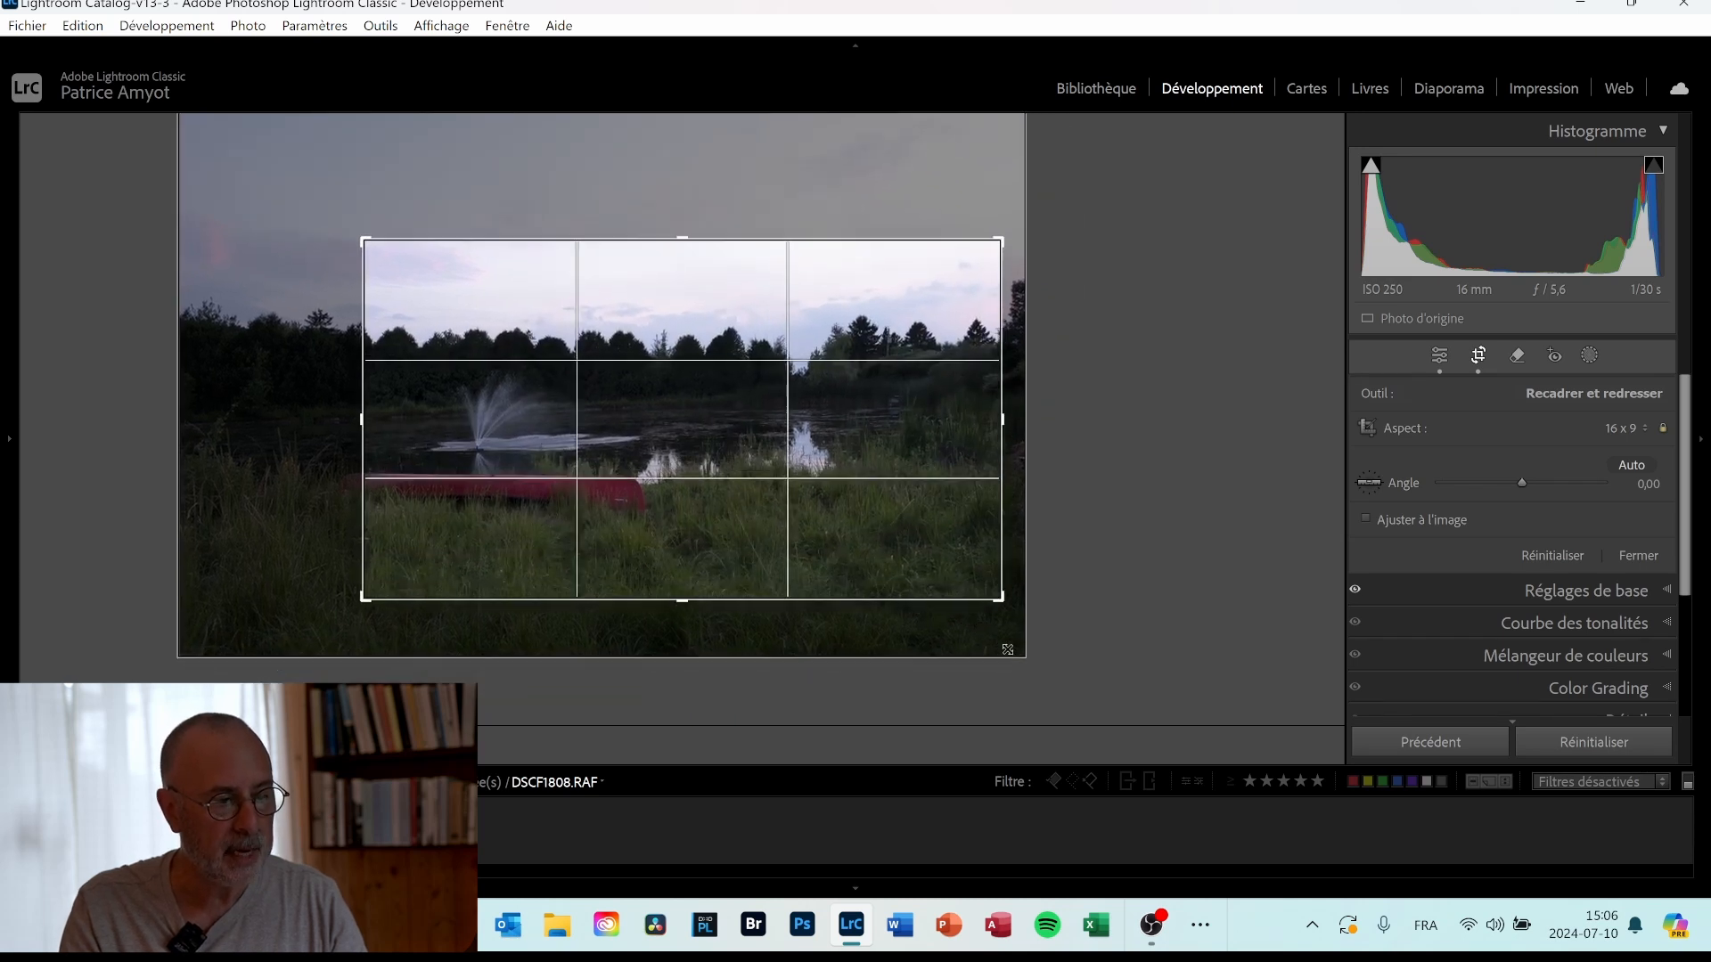
drag(365, 241, 275, 177)
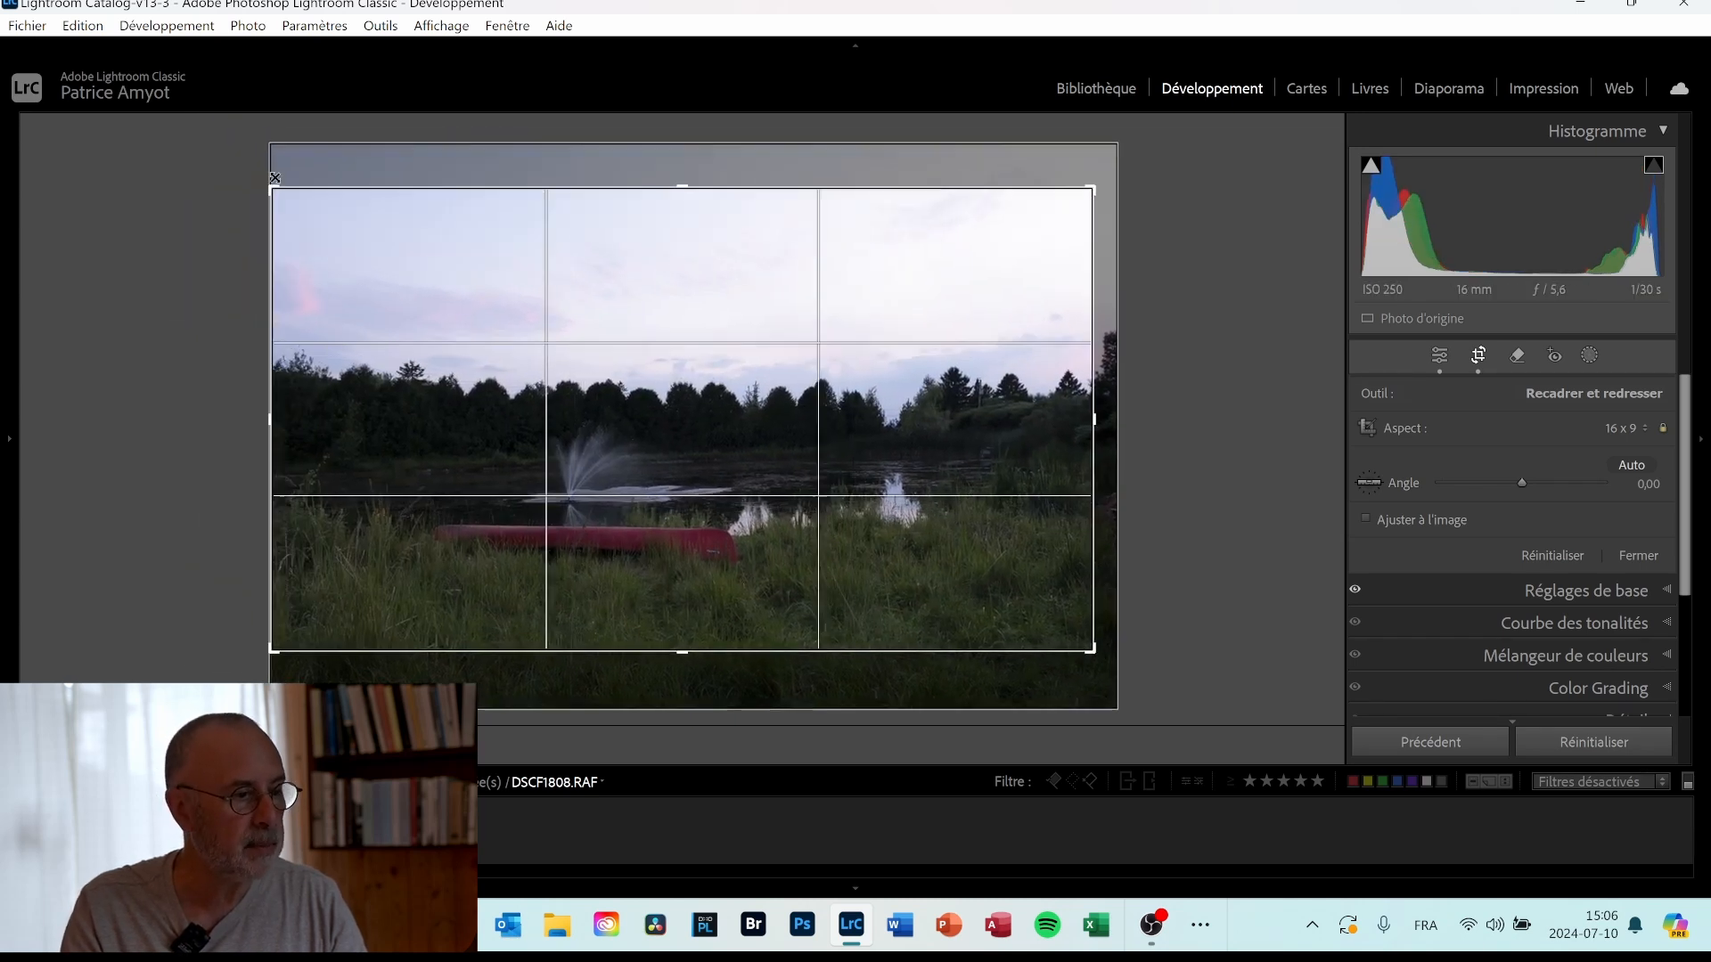
drag(1100, 414, 1112, 419)
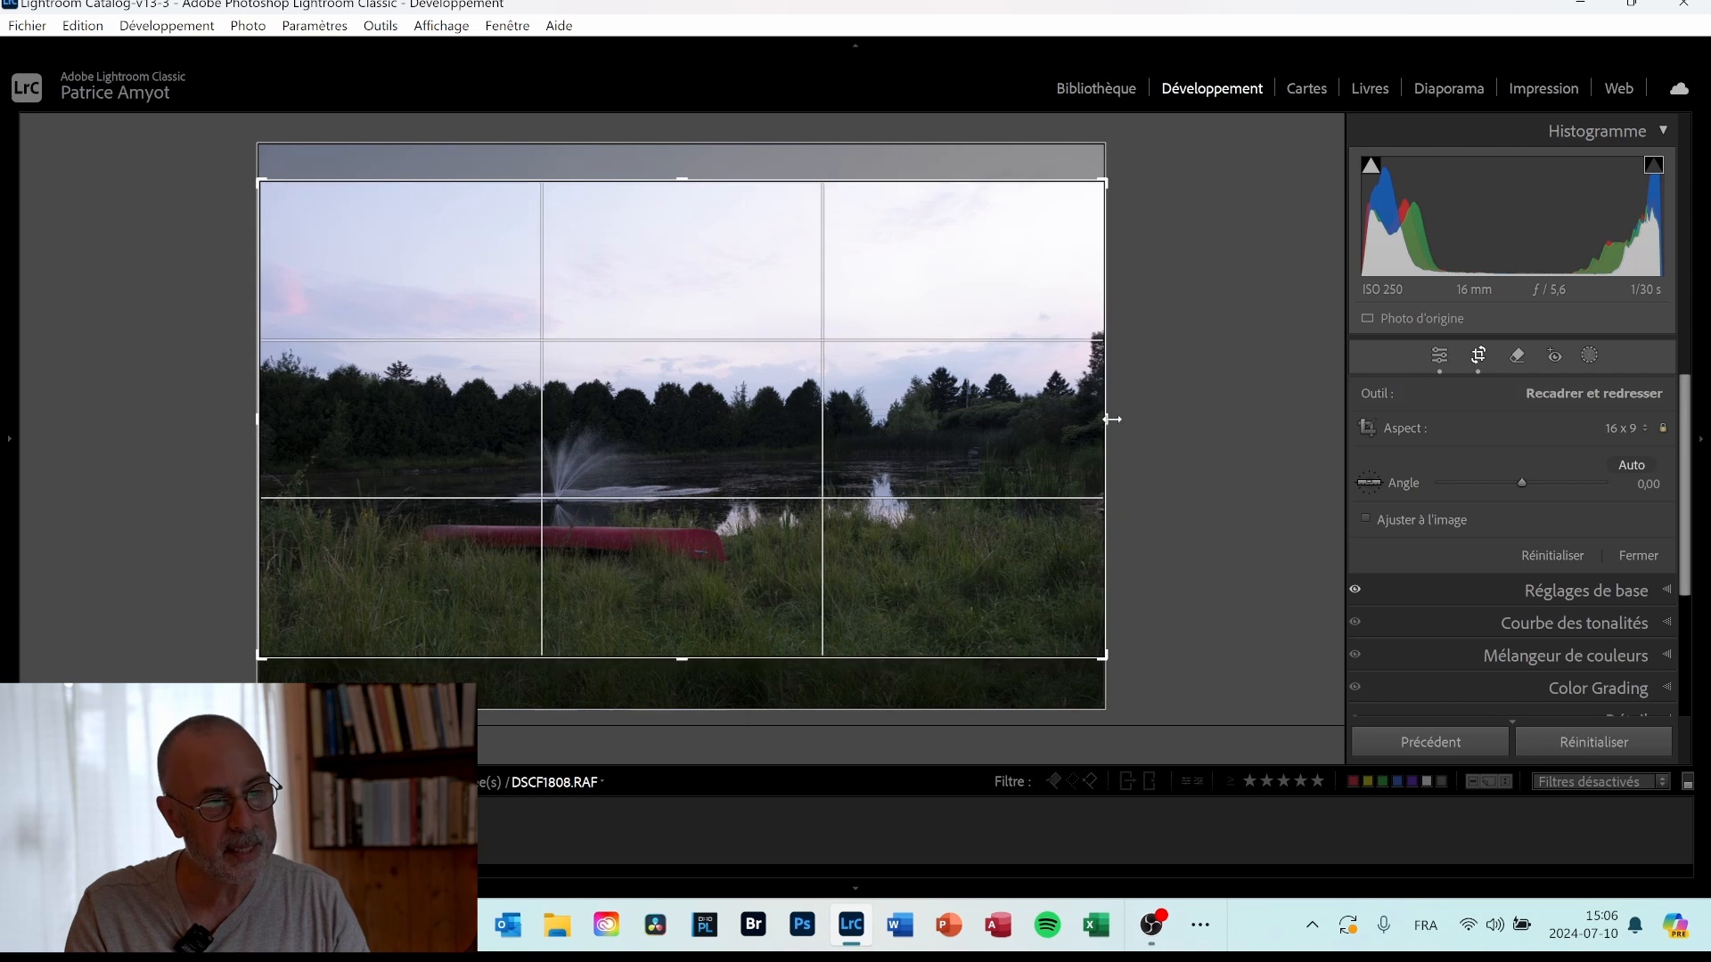
Reposition the photo in the 16 x 9 frame, trimming its left edge slightly, and apply the crop with its aspect ratio unlocked.
drag(864, 538, 867, 515)
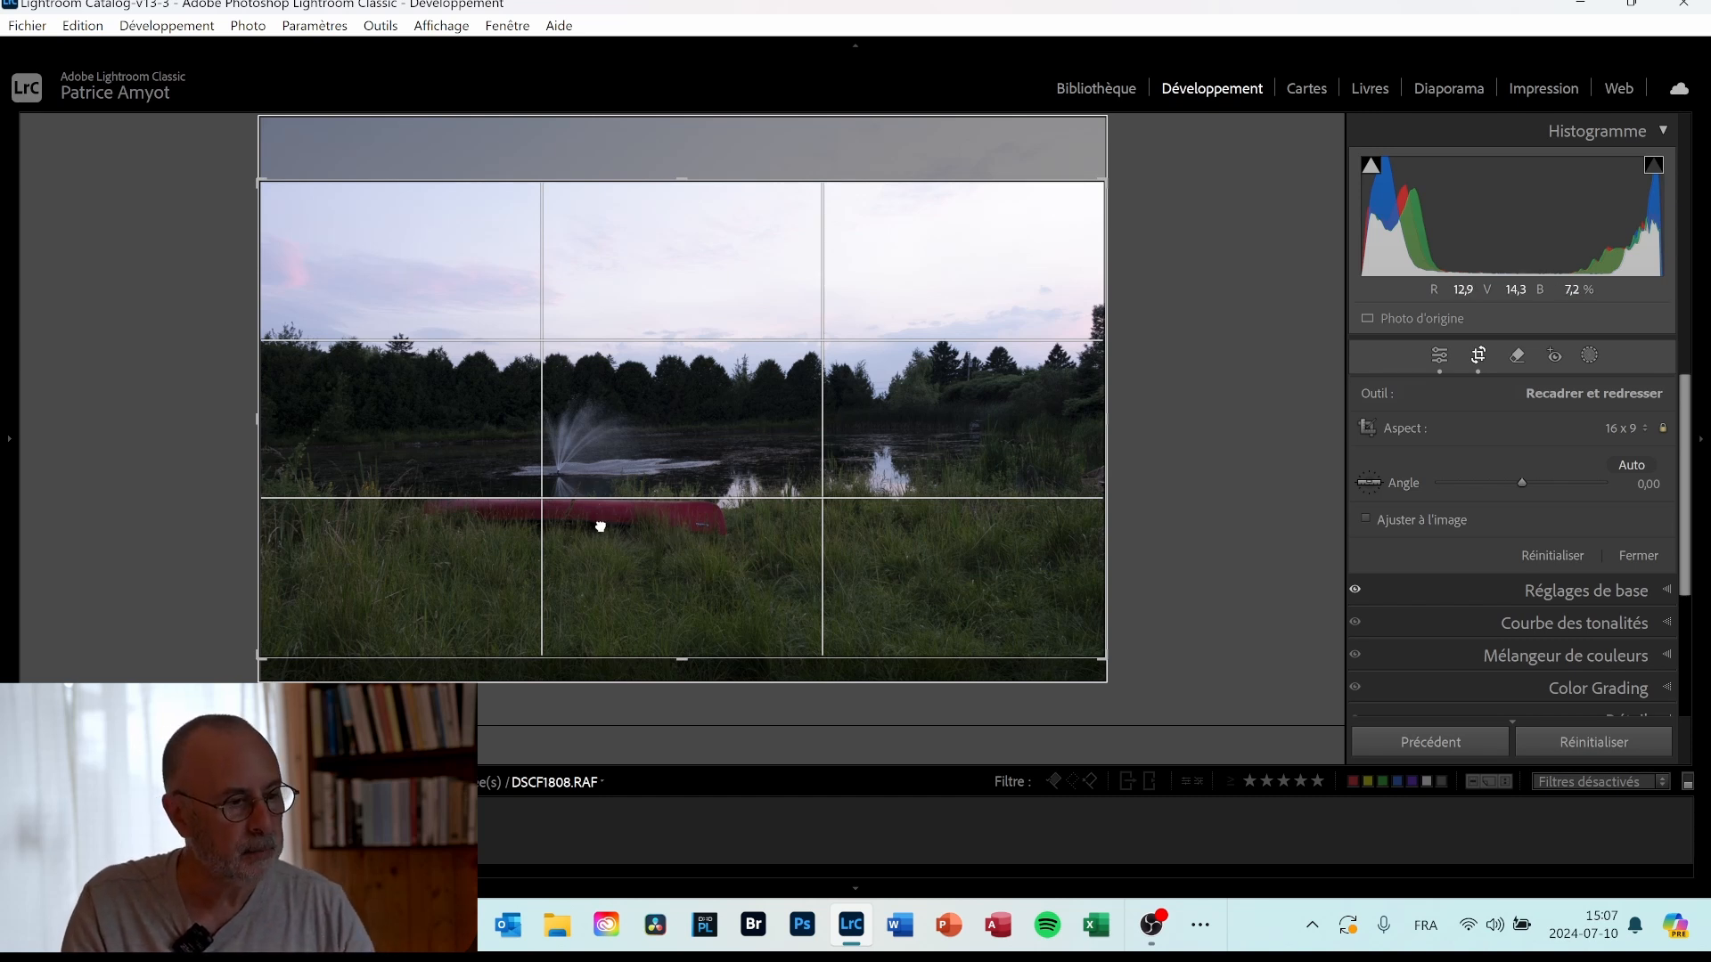
drag(599, 526, 584, 533)
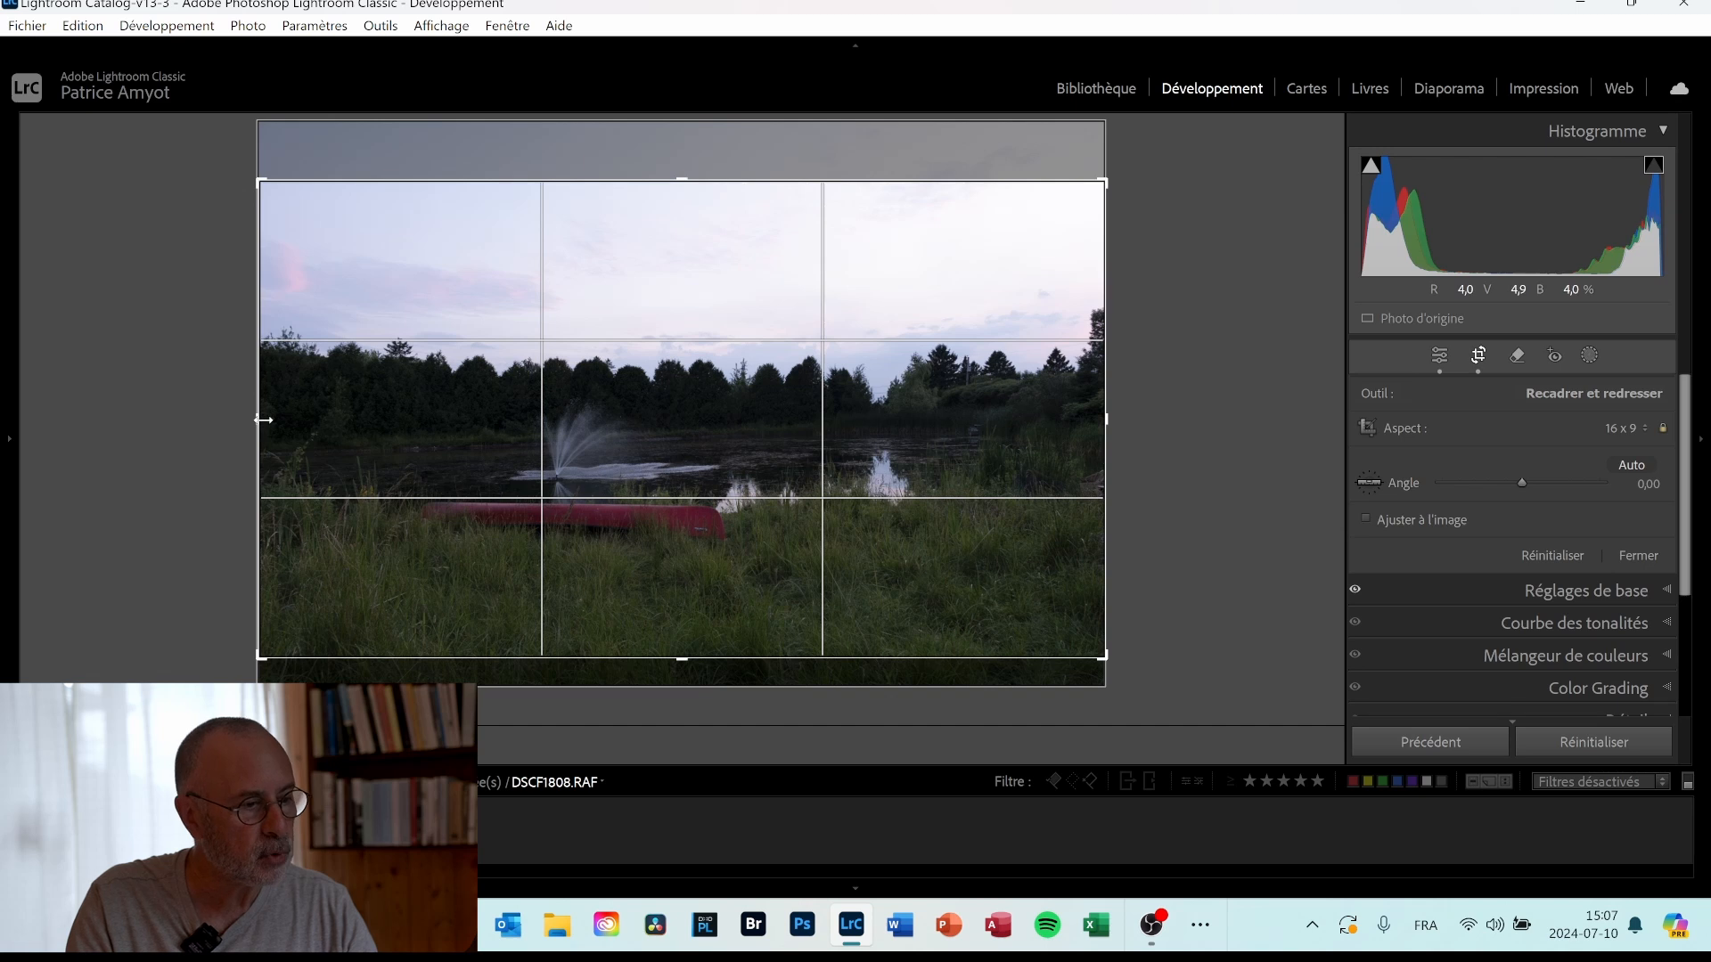
drag(263, 420, 270, 416)
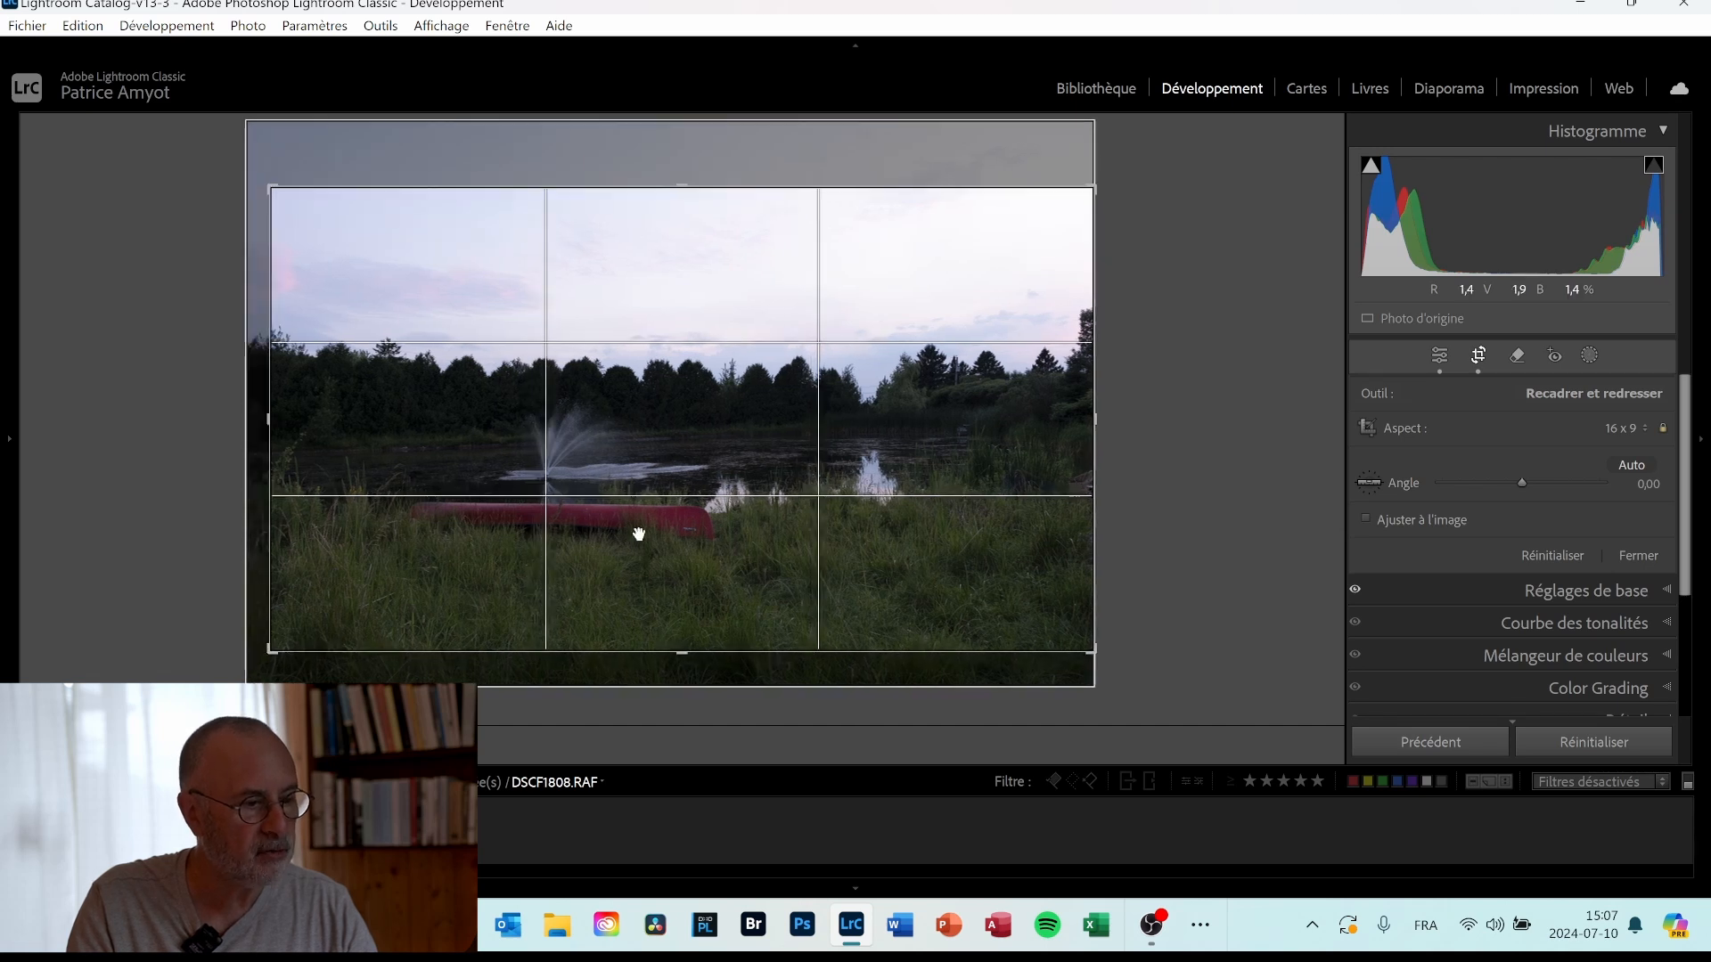
drag(680, 577, 679, 602)
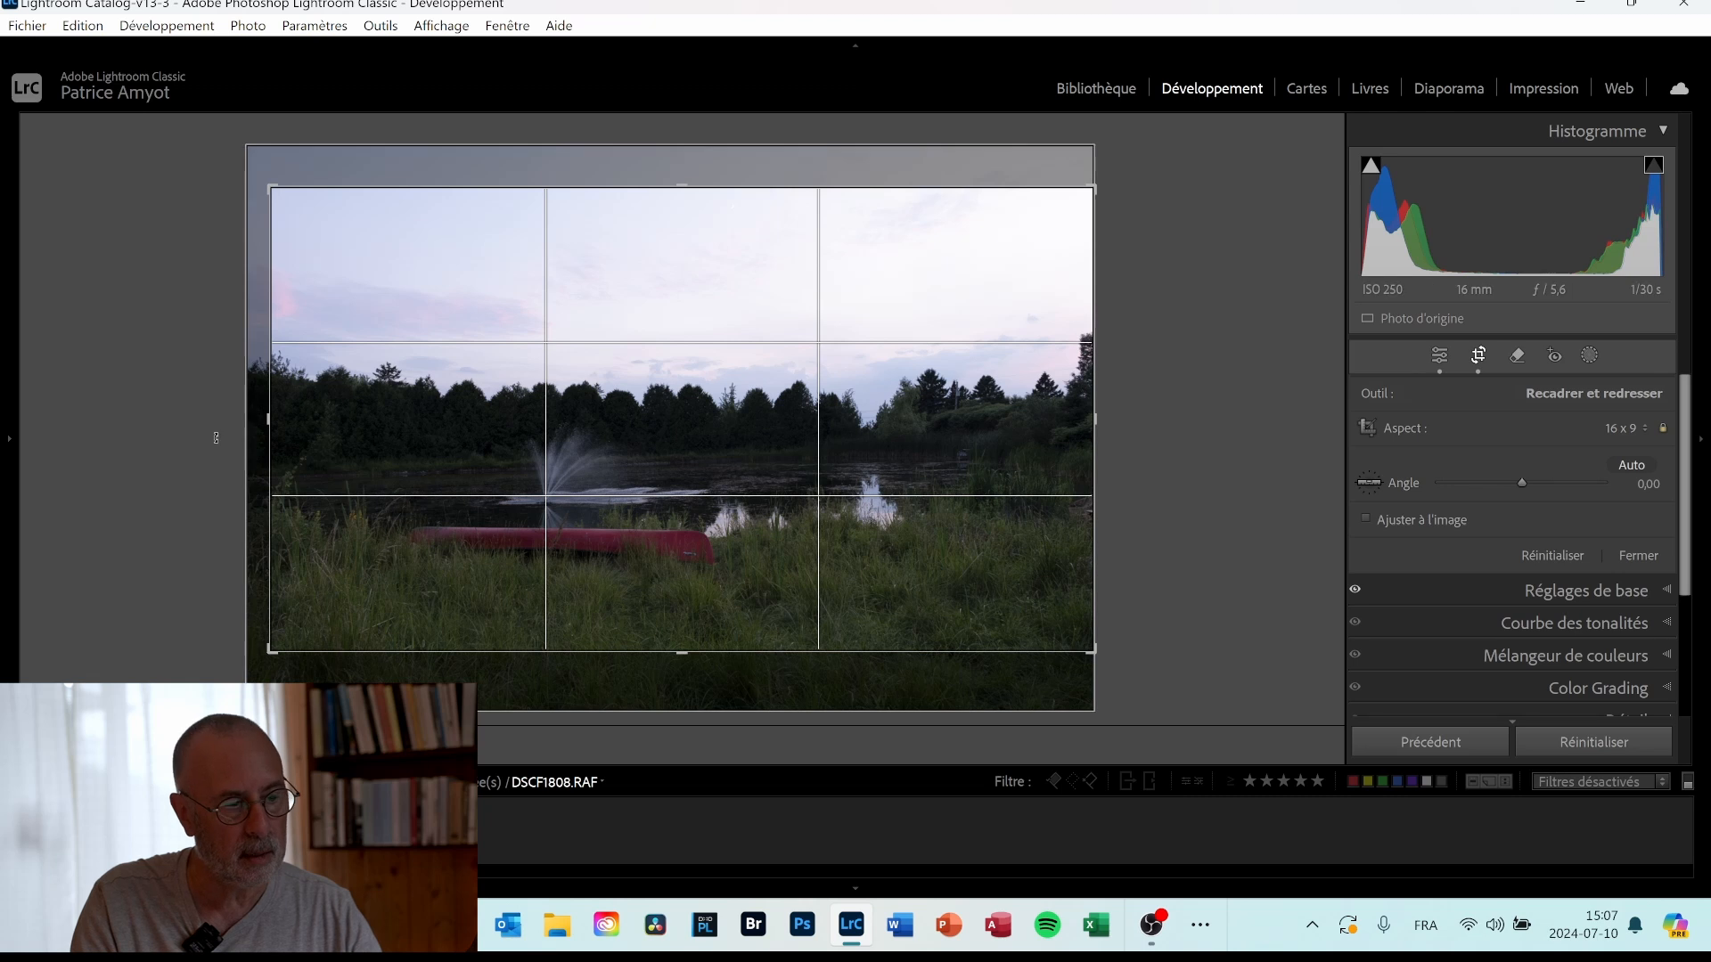
drag(268, 414, 259, 414)
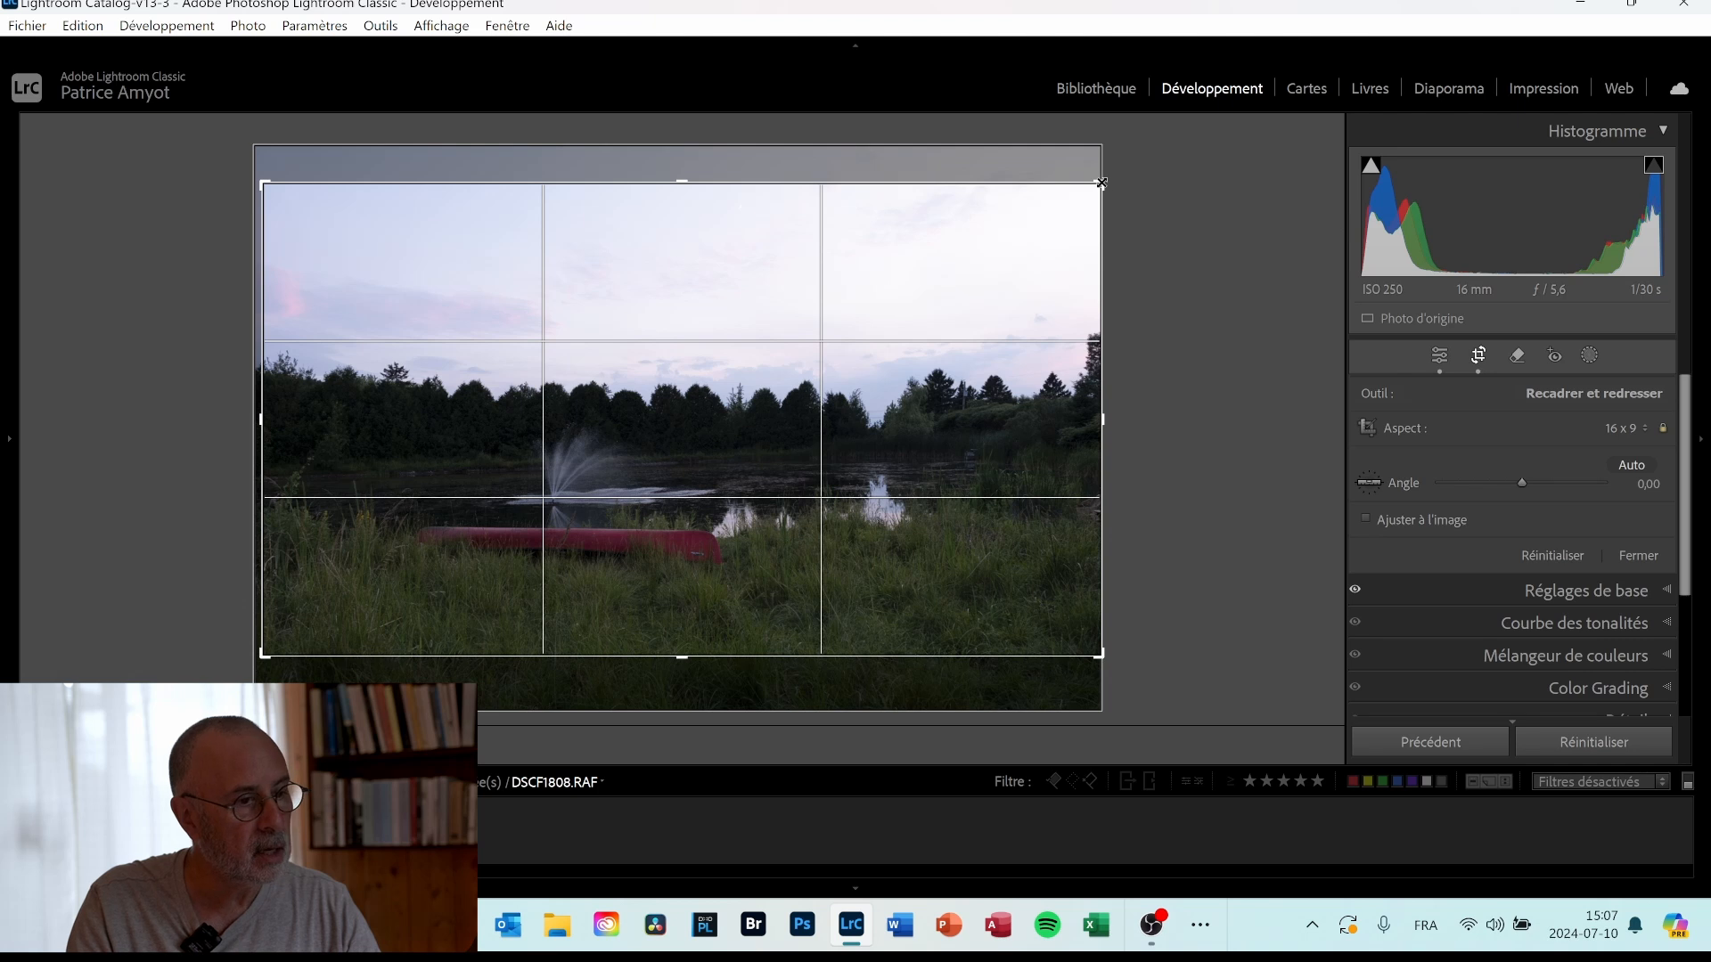
drag(1101, 183, 1145, 183)
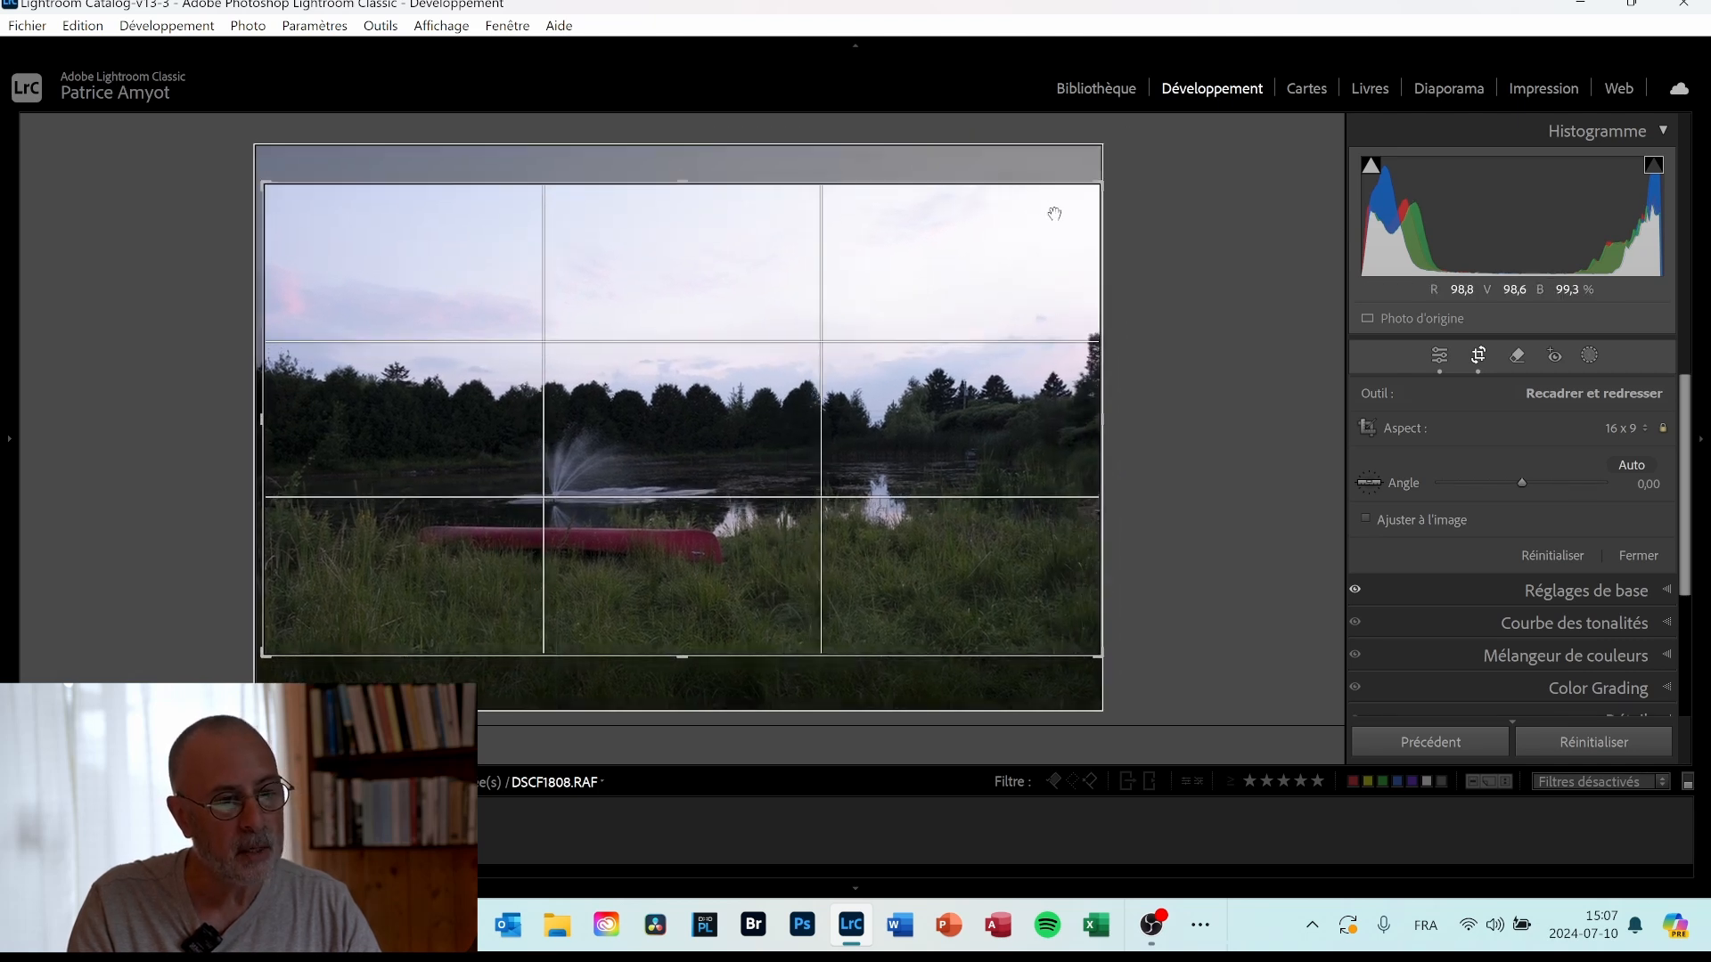
click(1663, 429)
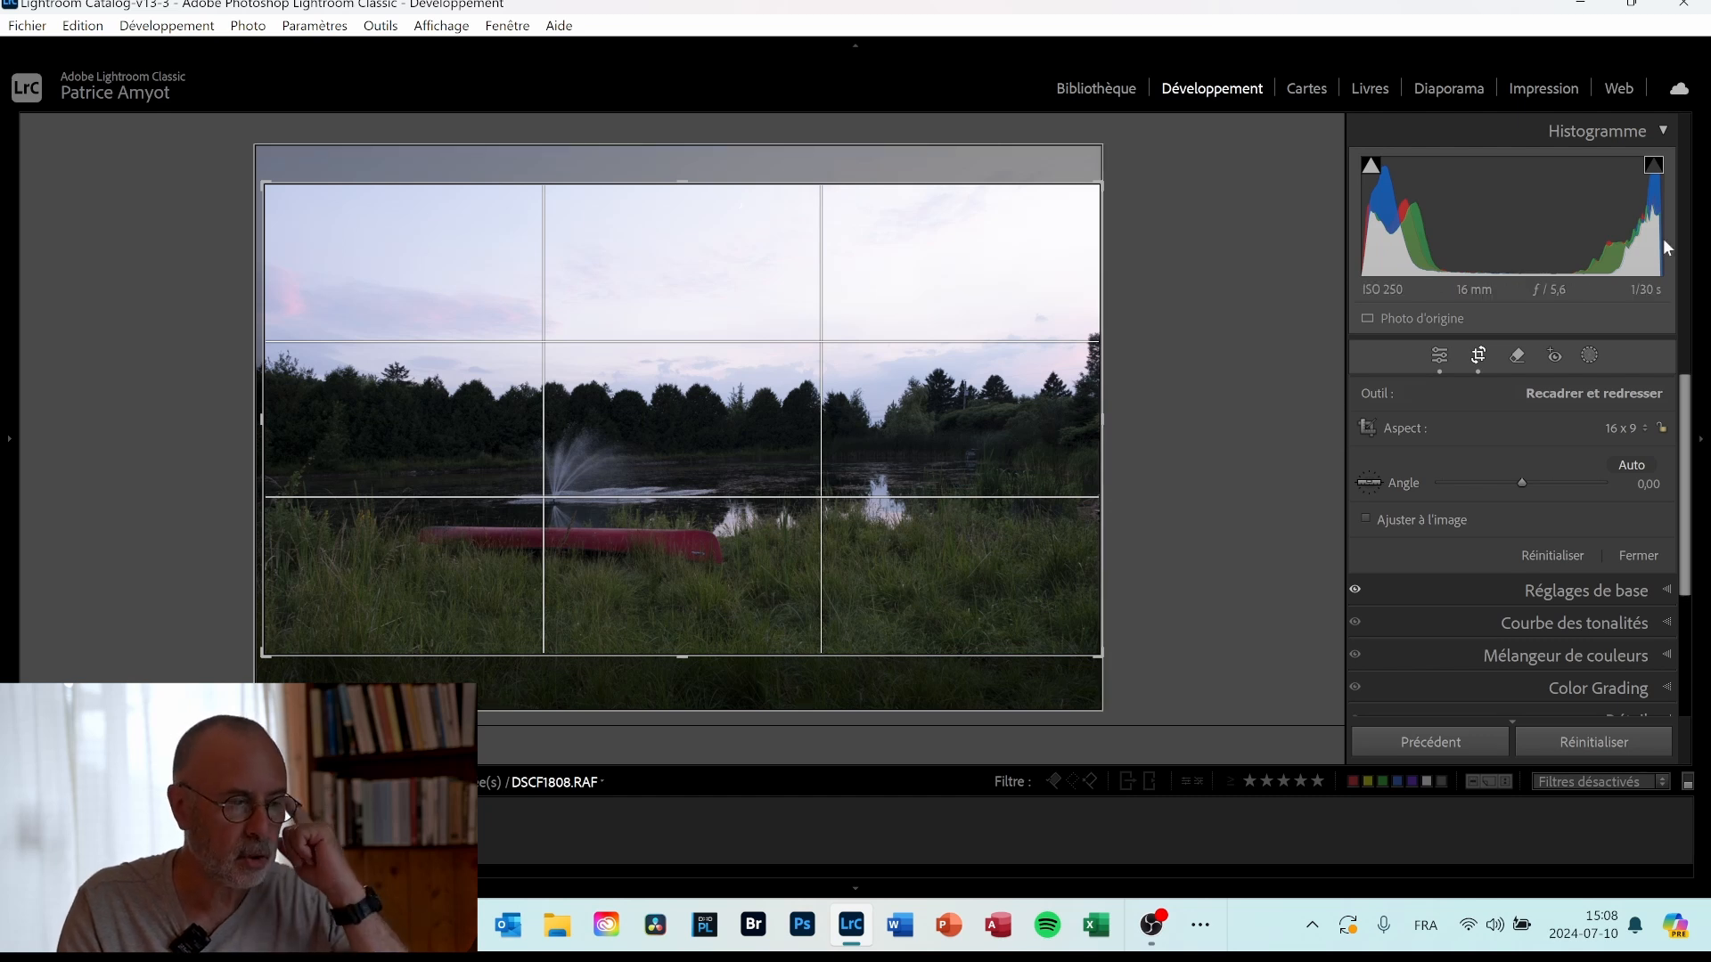
click(1440, 355)
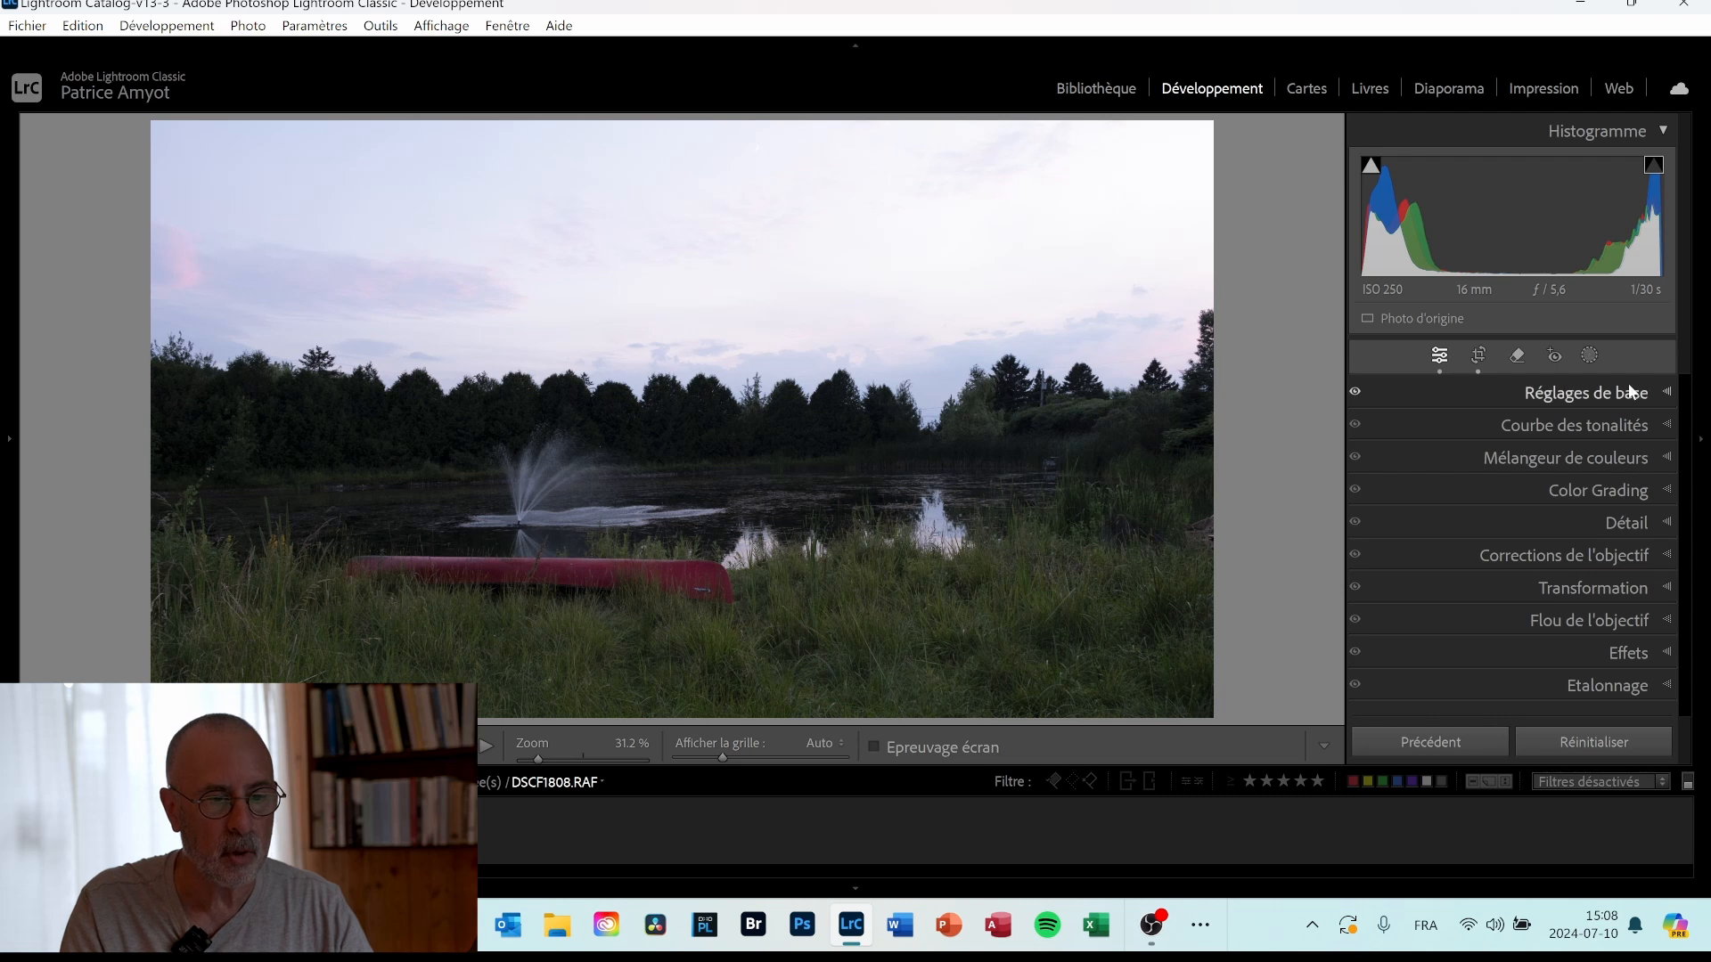
Examine the Supprimer tool's options and the photo's defects with Afficher les défauts, adjusting its threshold, and close the tool.
click(1519, 360)
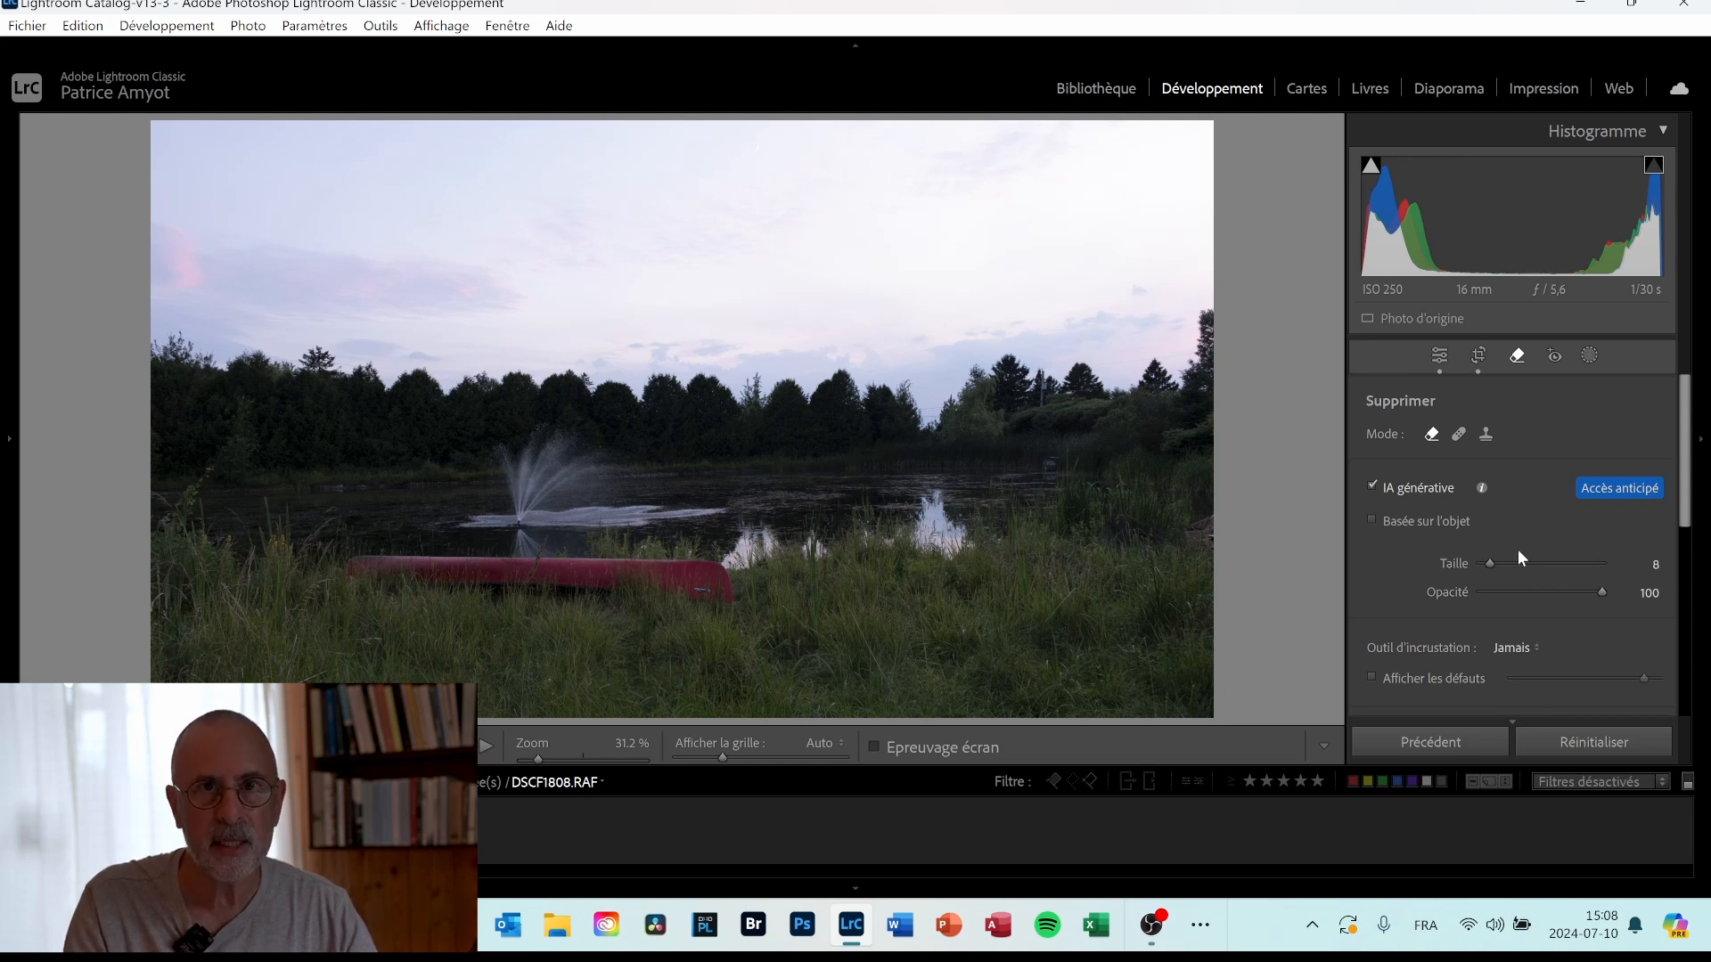
scroll(1529, 482, down, 2)
scroll(1532, 500, down, 4)
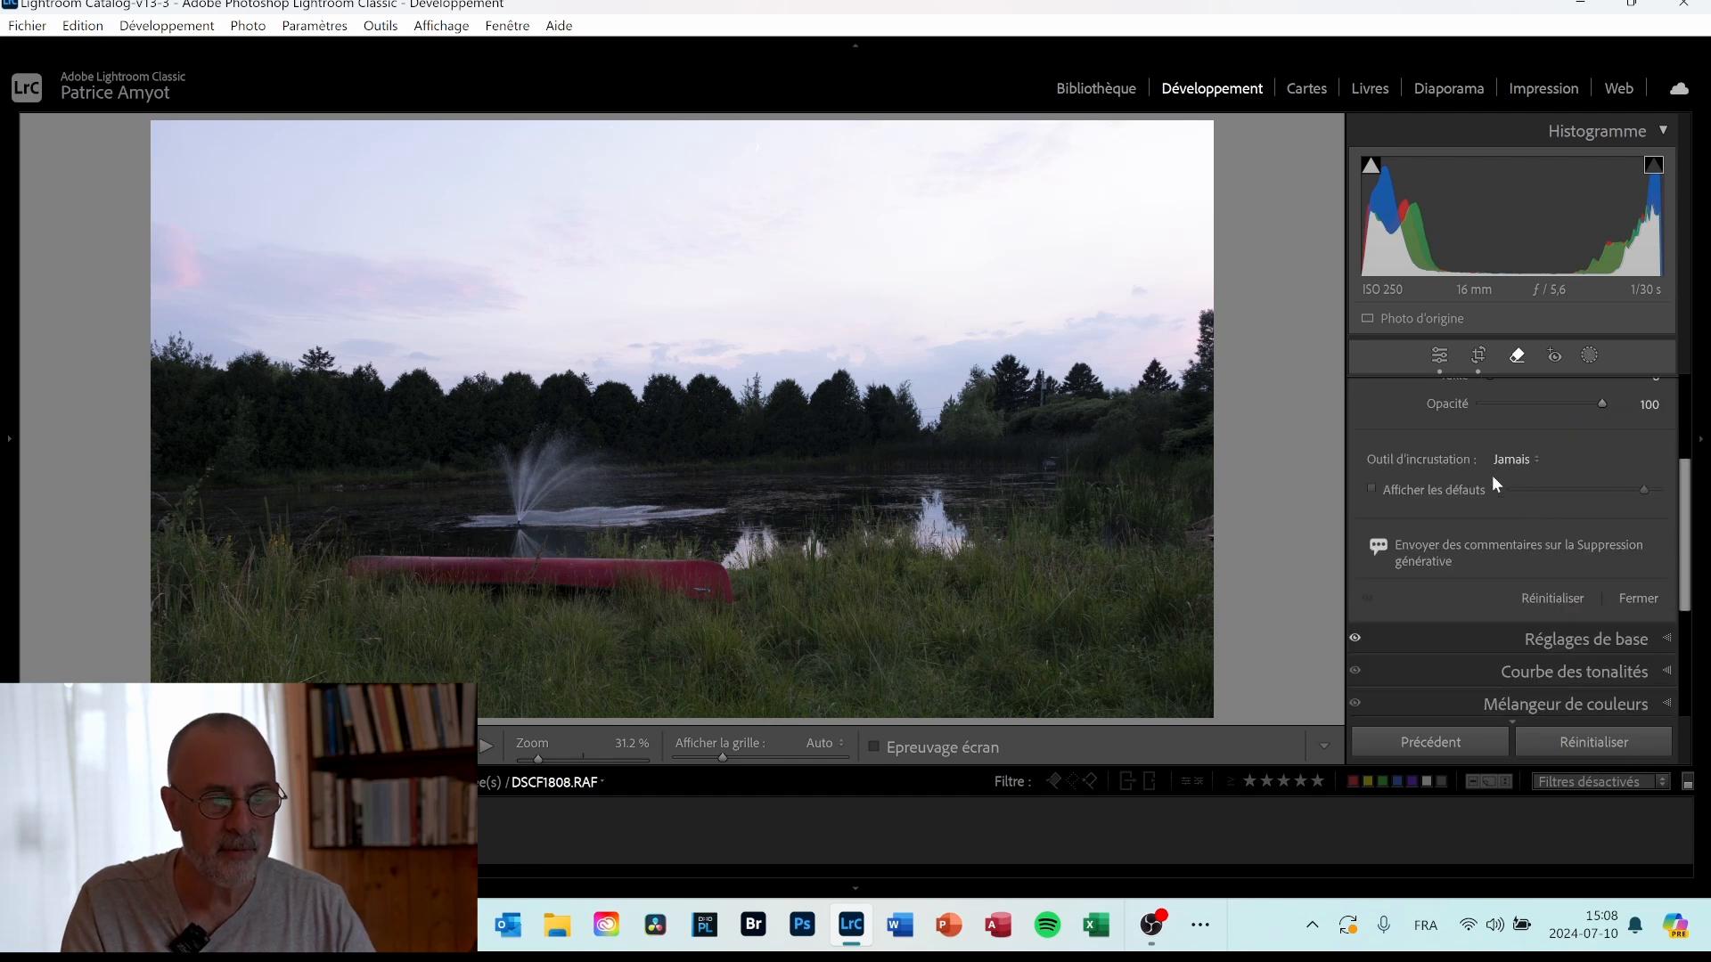
click(1372, 489)
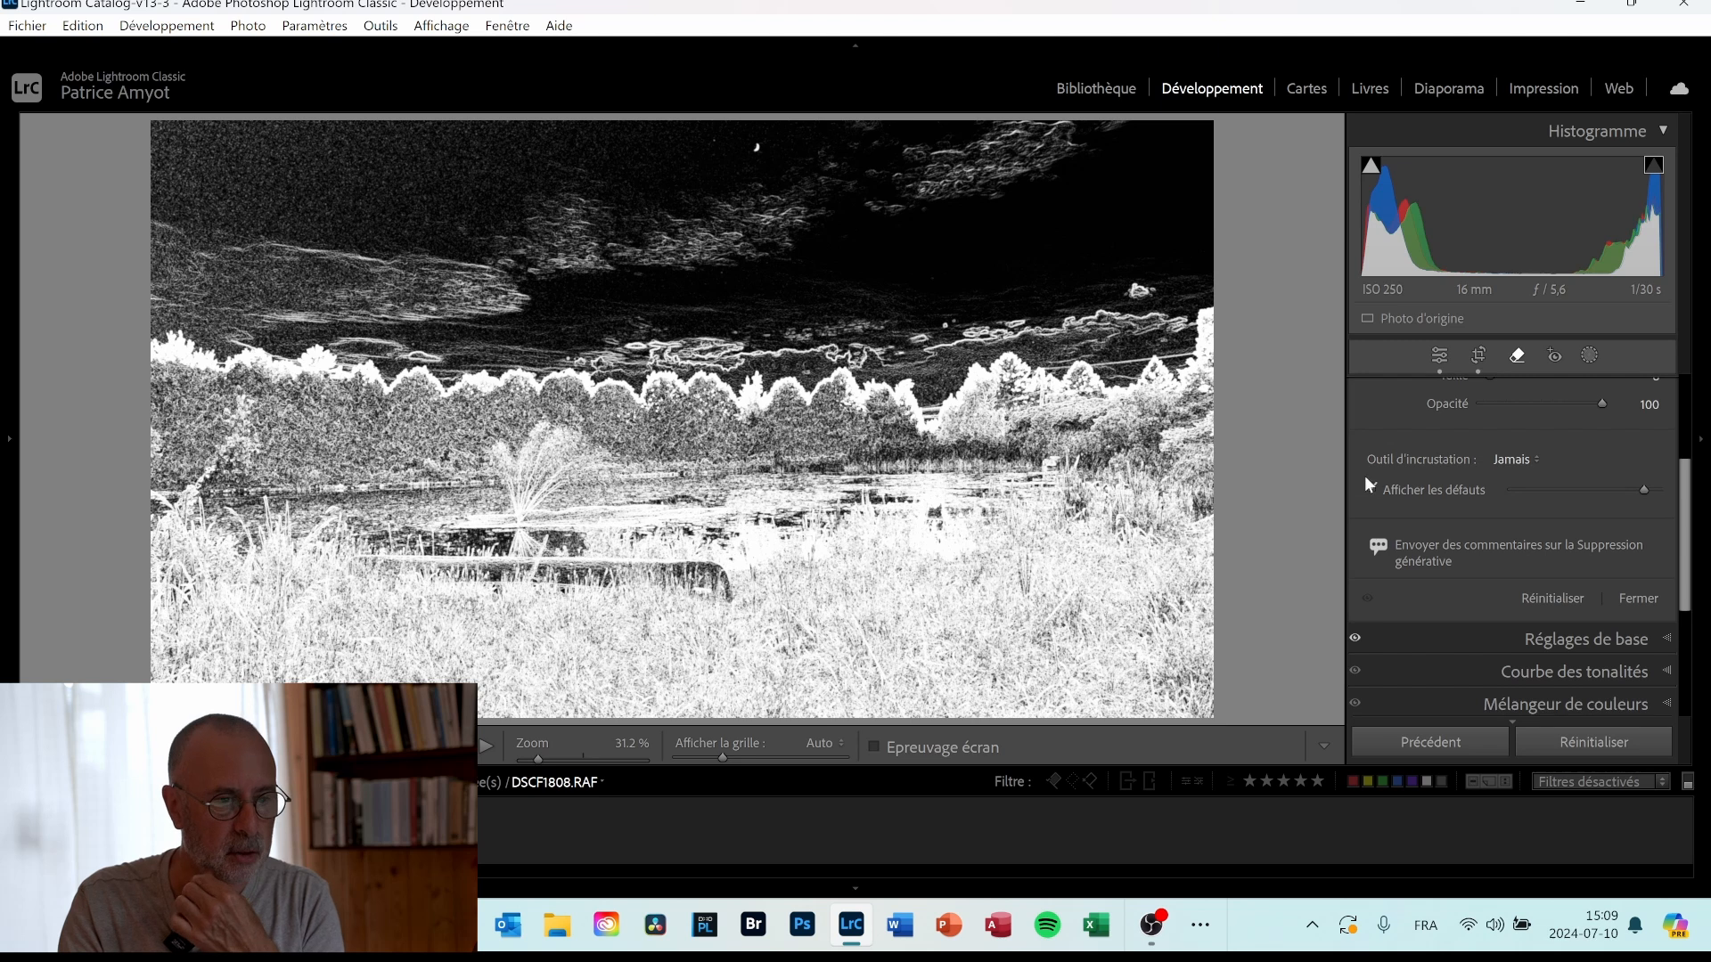
scroll(1611, 484, up, 1)
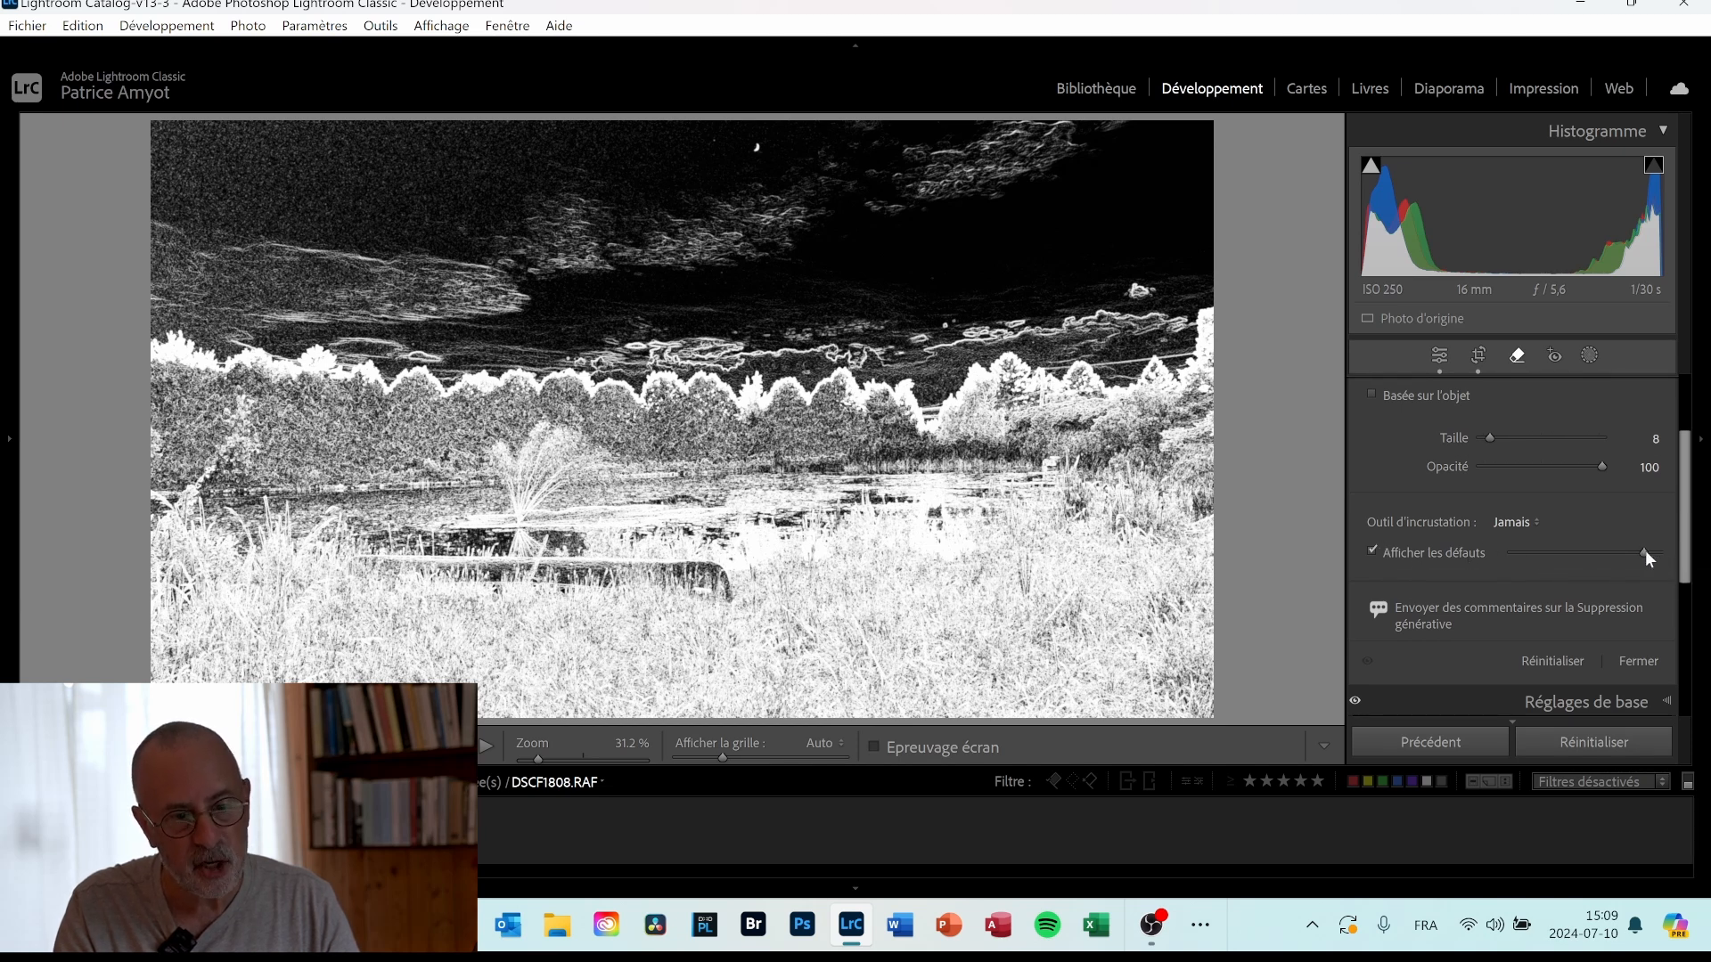
drag(1565, 546, 1630, 544)
click(1373, 550)
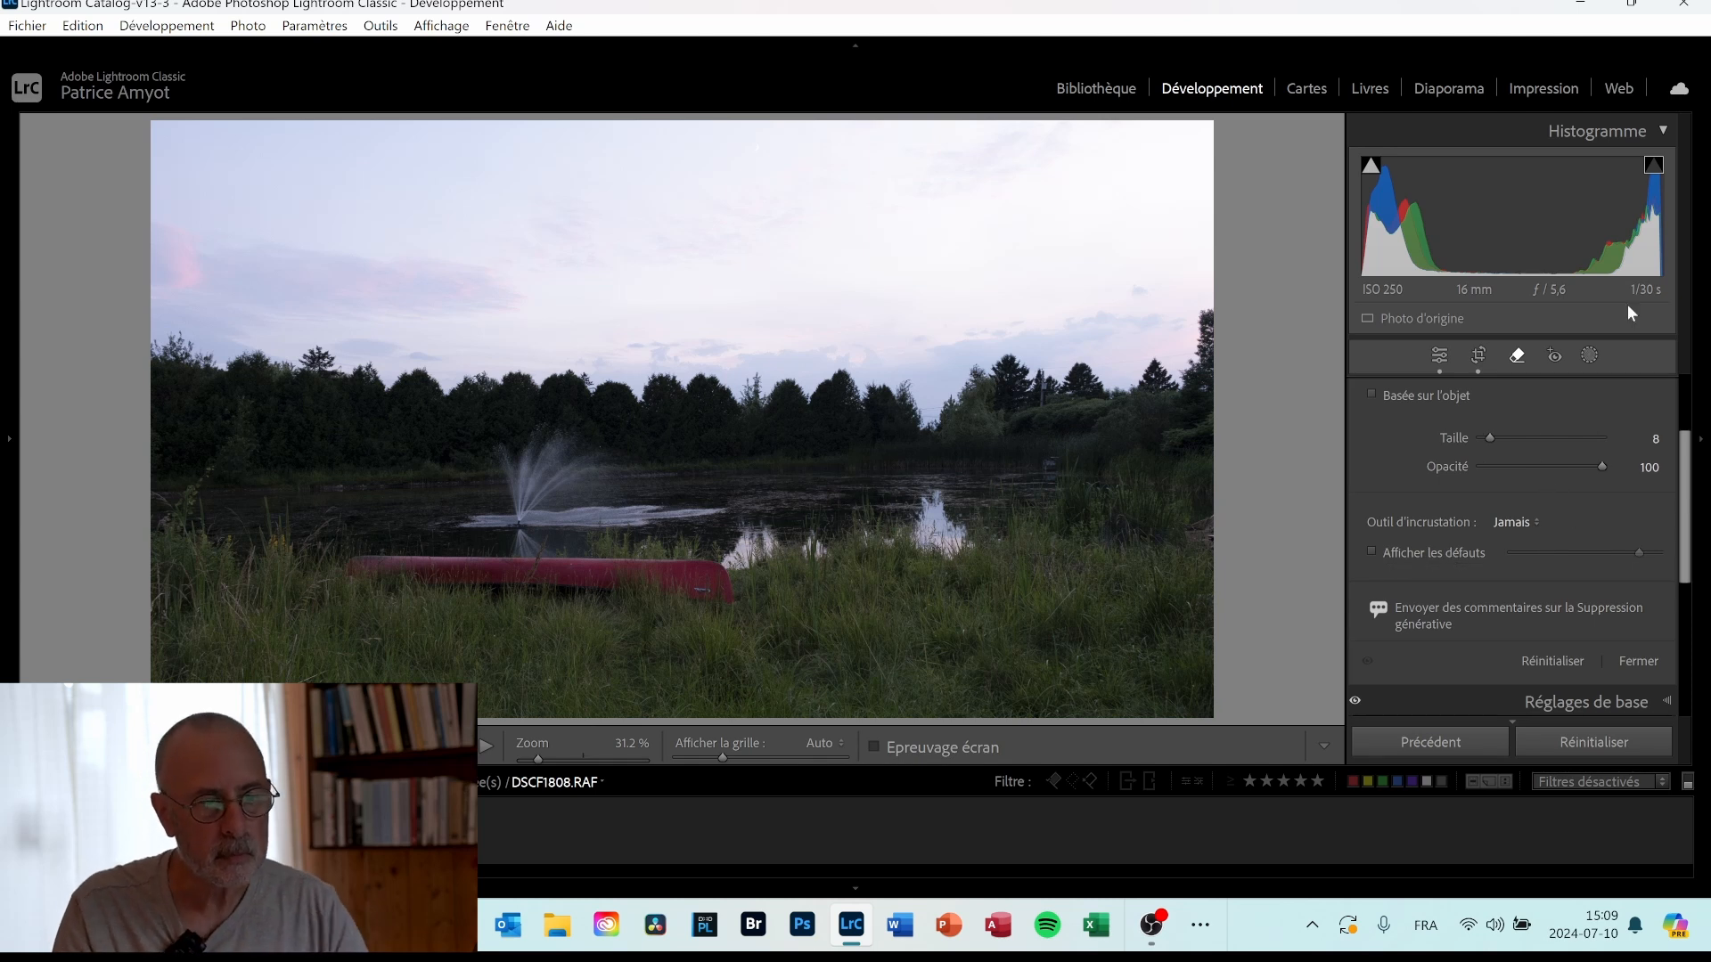
scroll(1616, 515, up, 2)
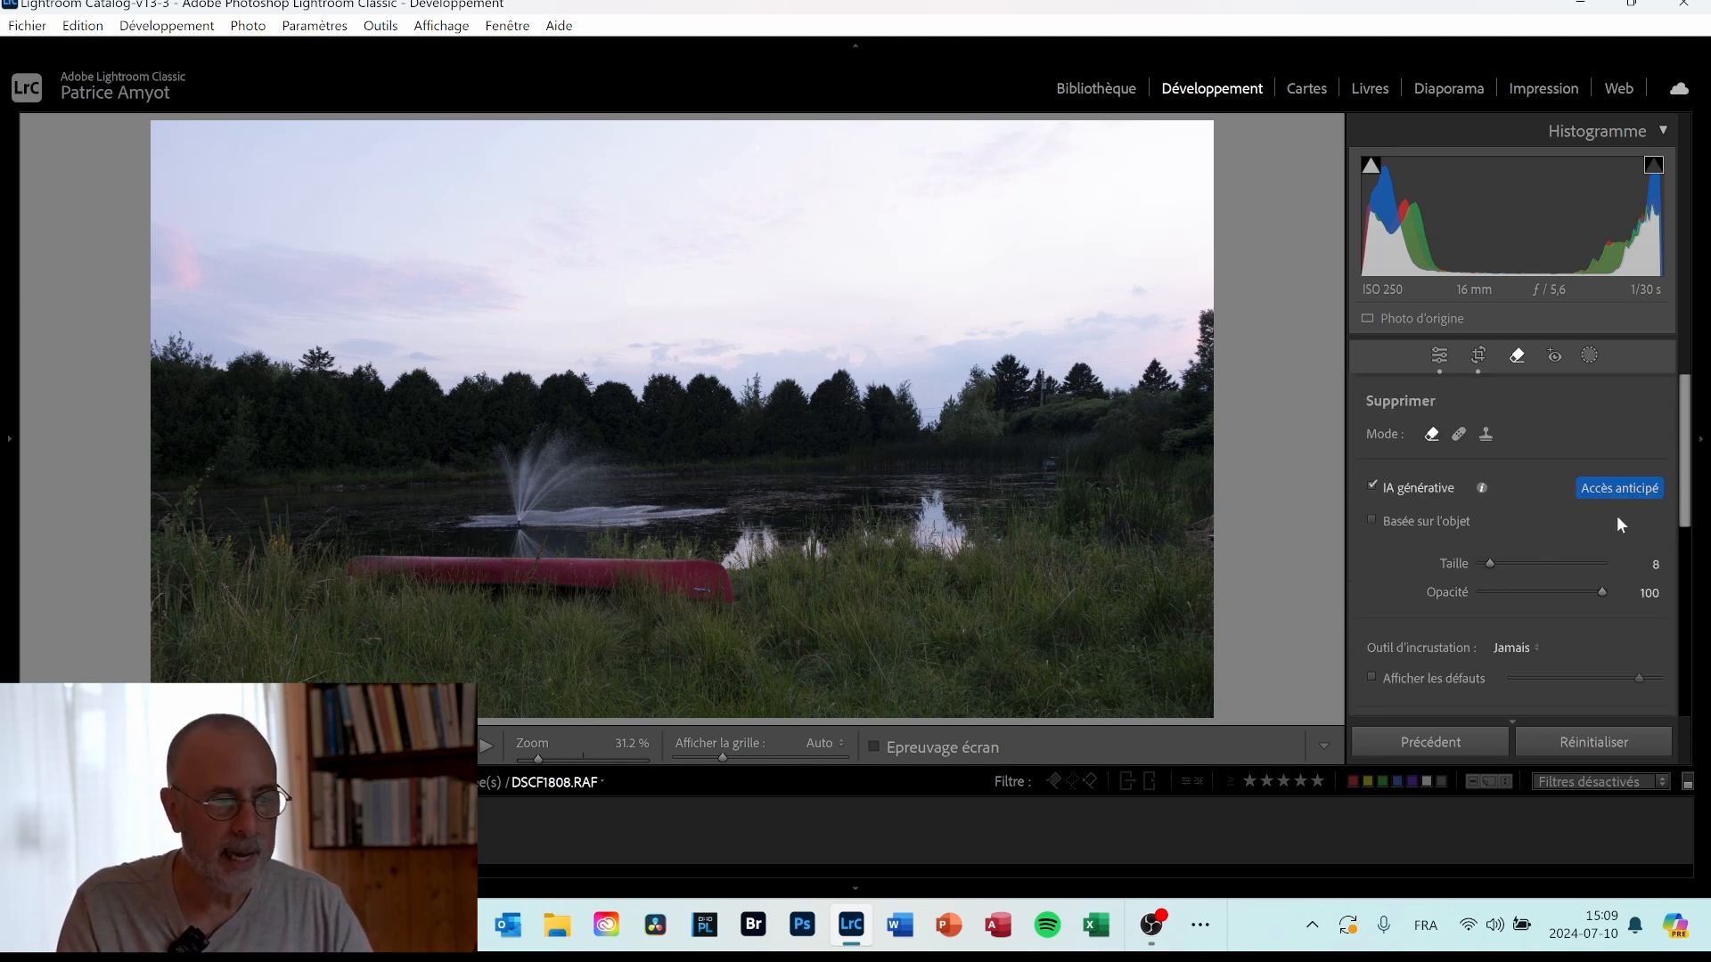
click(1440, 355)
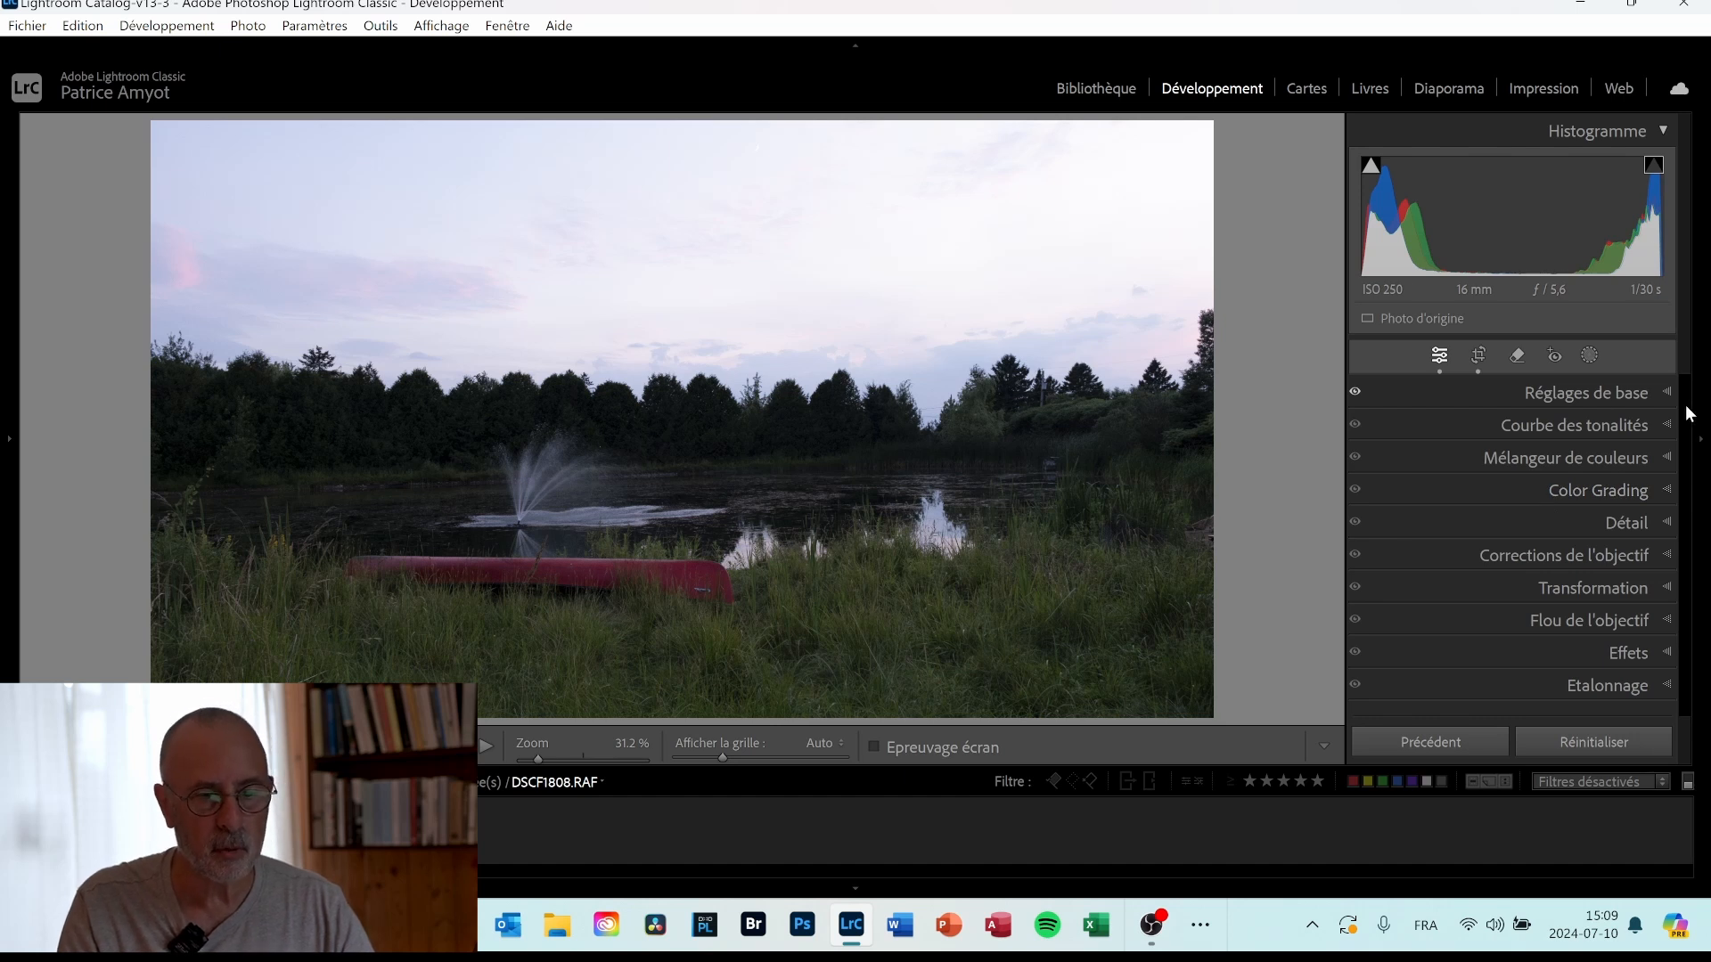
Reset the photo's Exposition to 0,00 in the basic adjustments.
click(1663, 388)
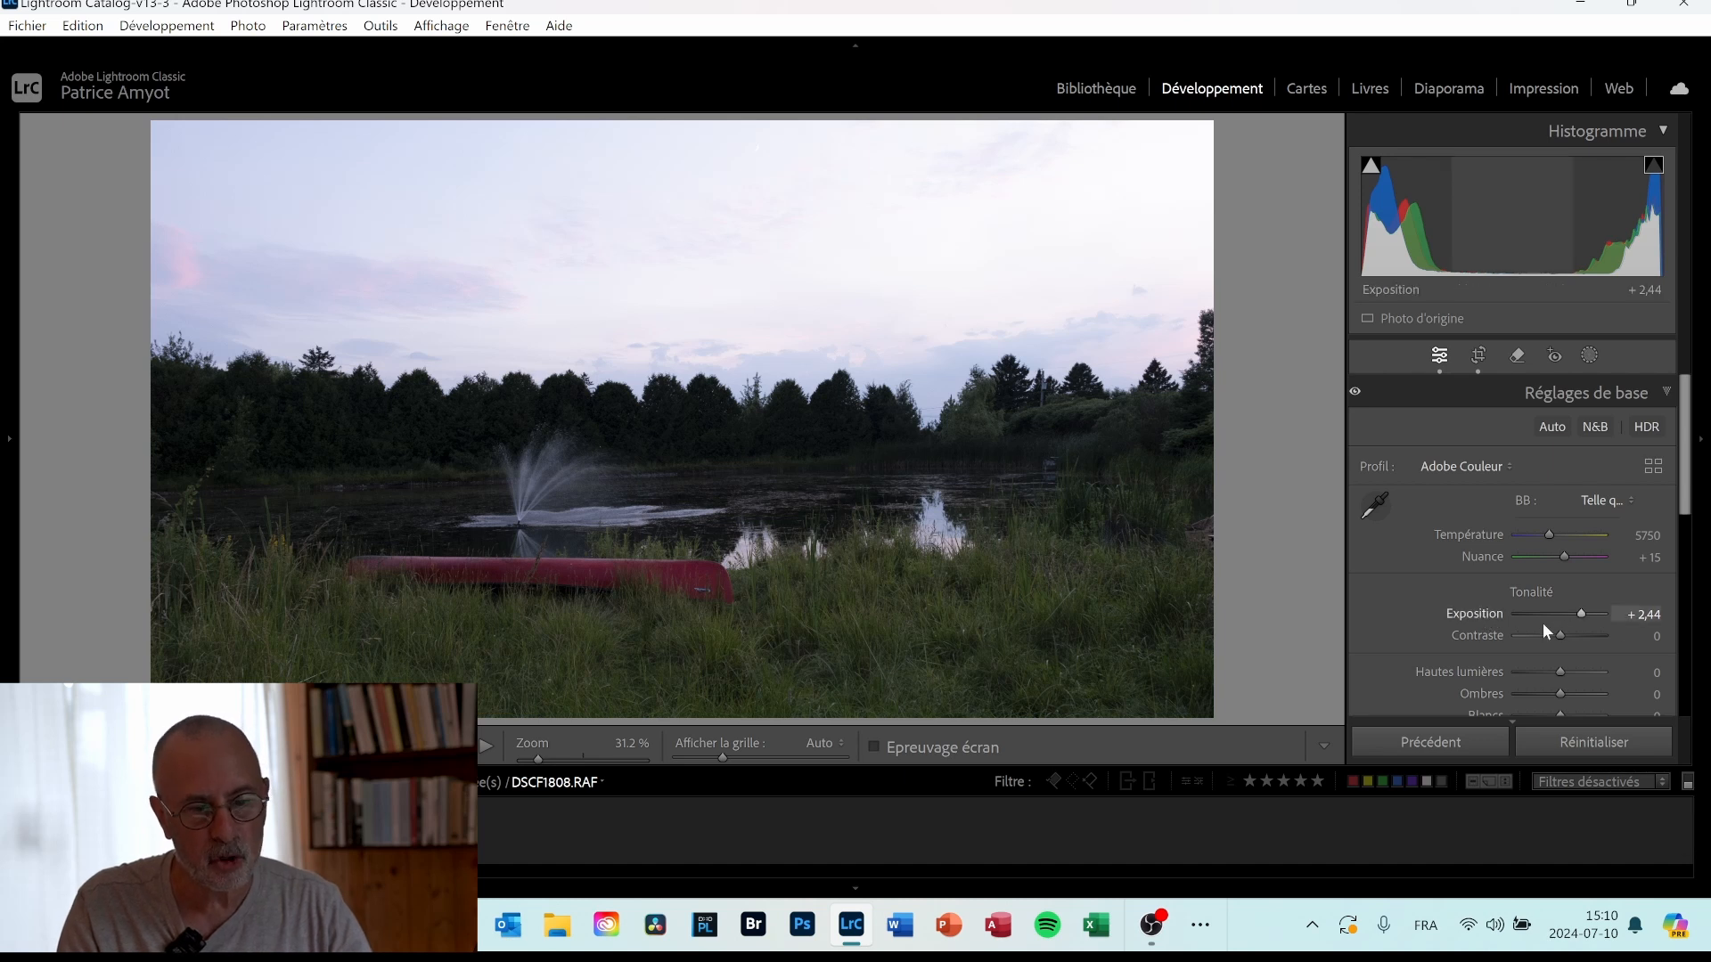
double_click(1472, 611)
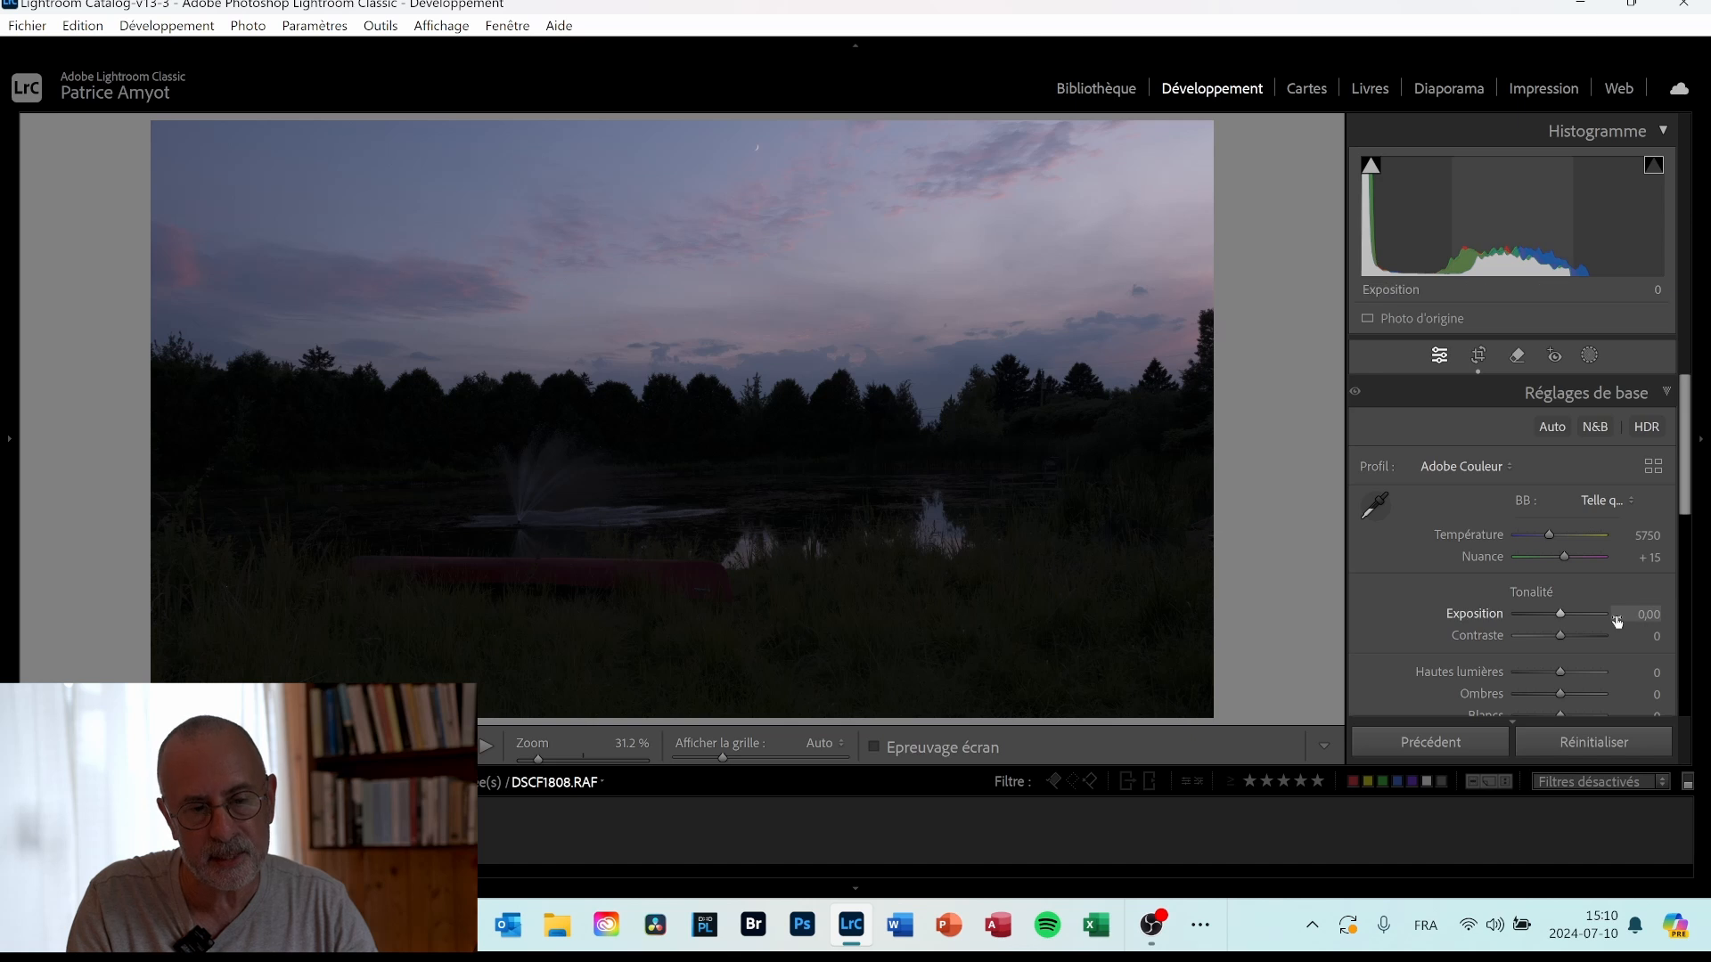
click(1649, 615)
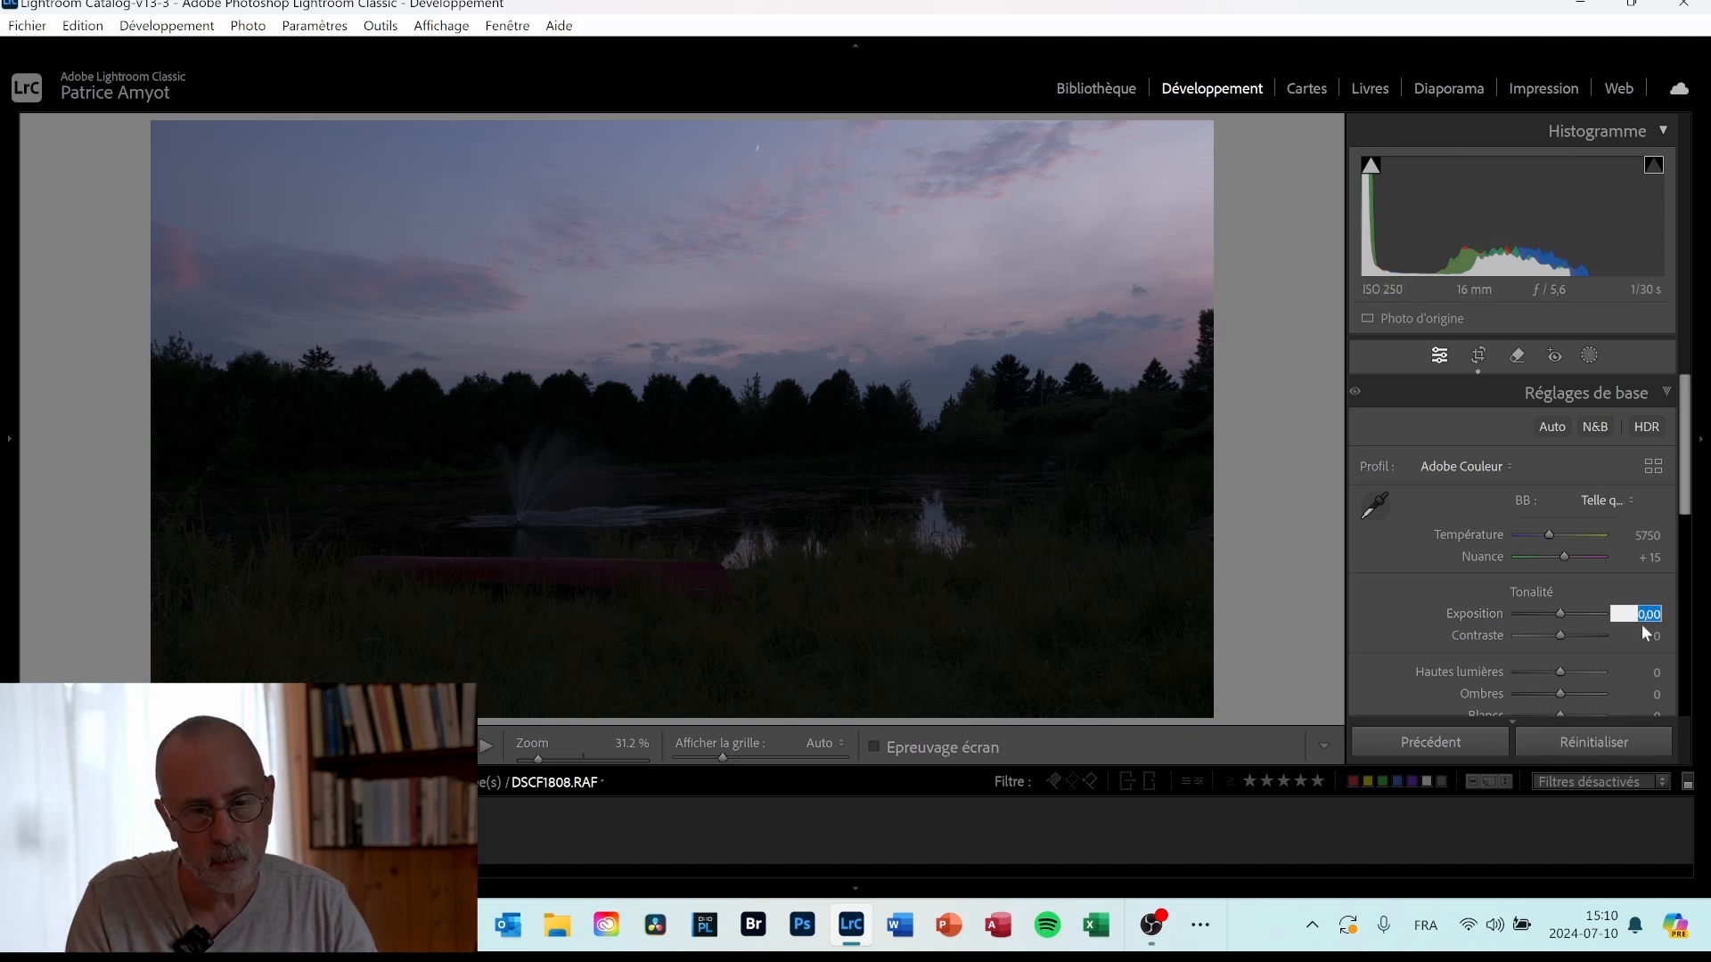
click(1640, 583)
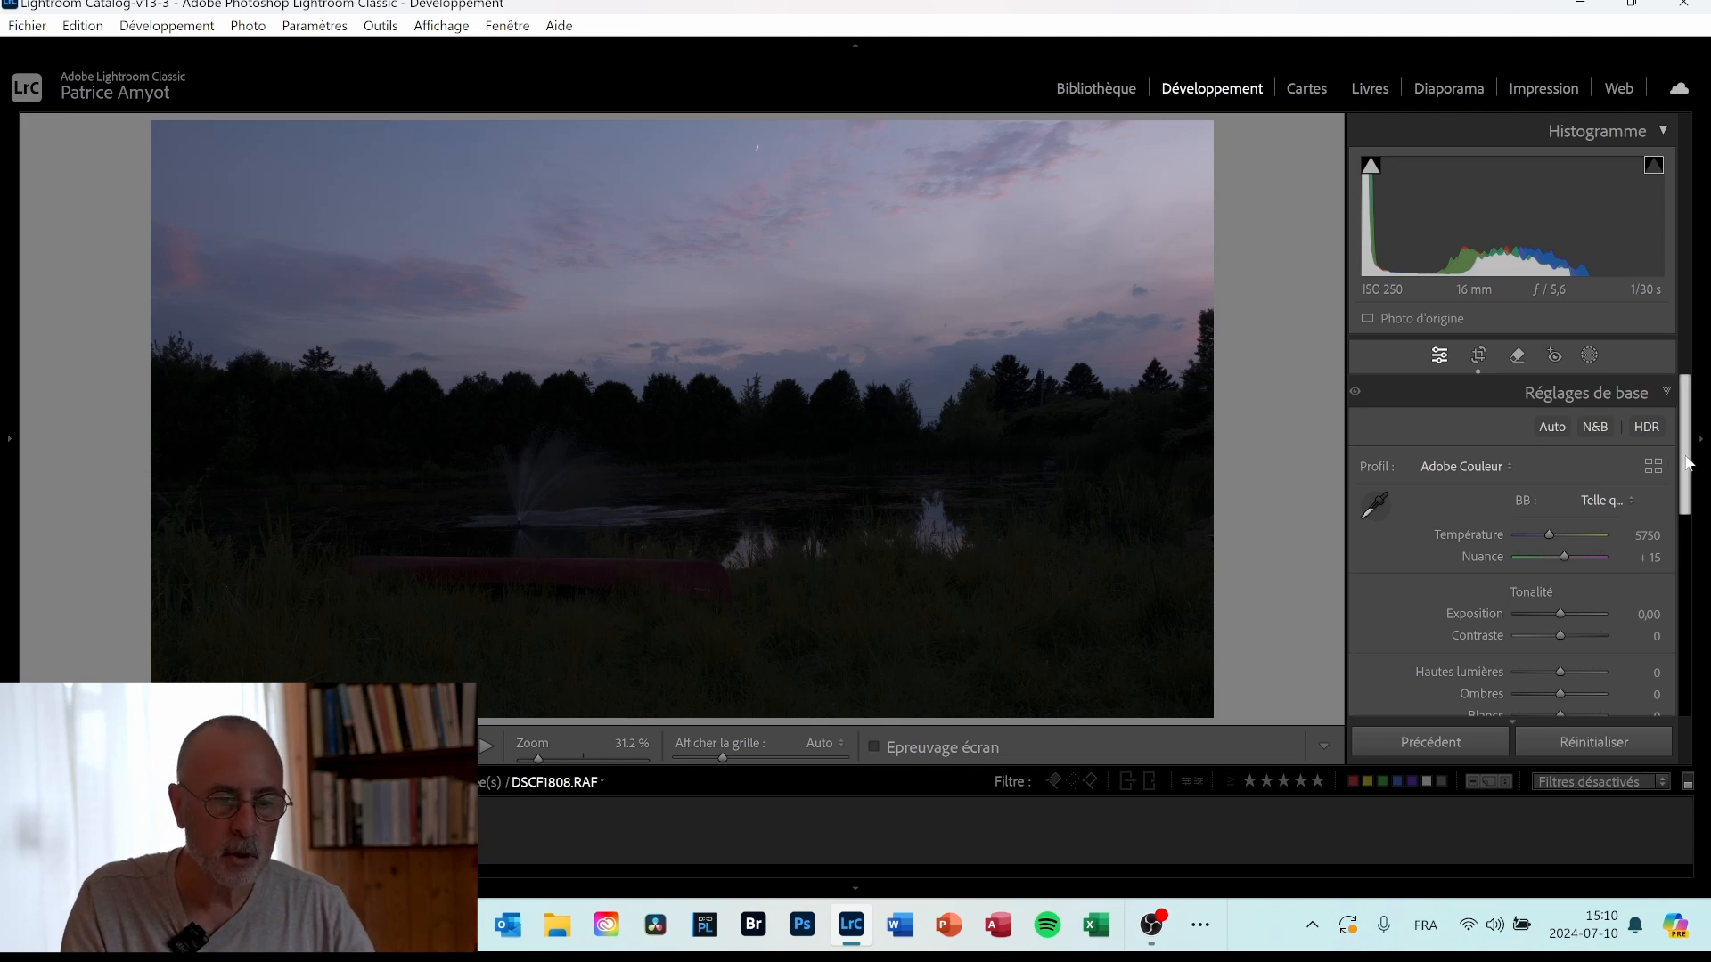
Look through the adjustment sections and examine the Color Grading wheels in the combined and Tons moyens views.
scroll(1689, 461, down, 1)
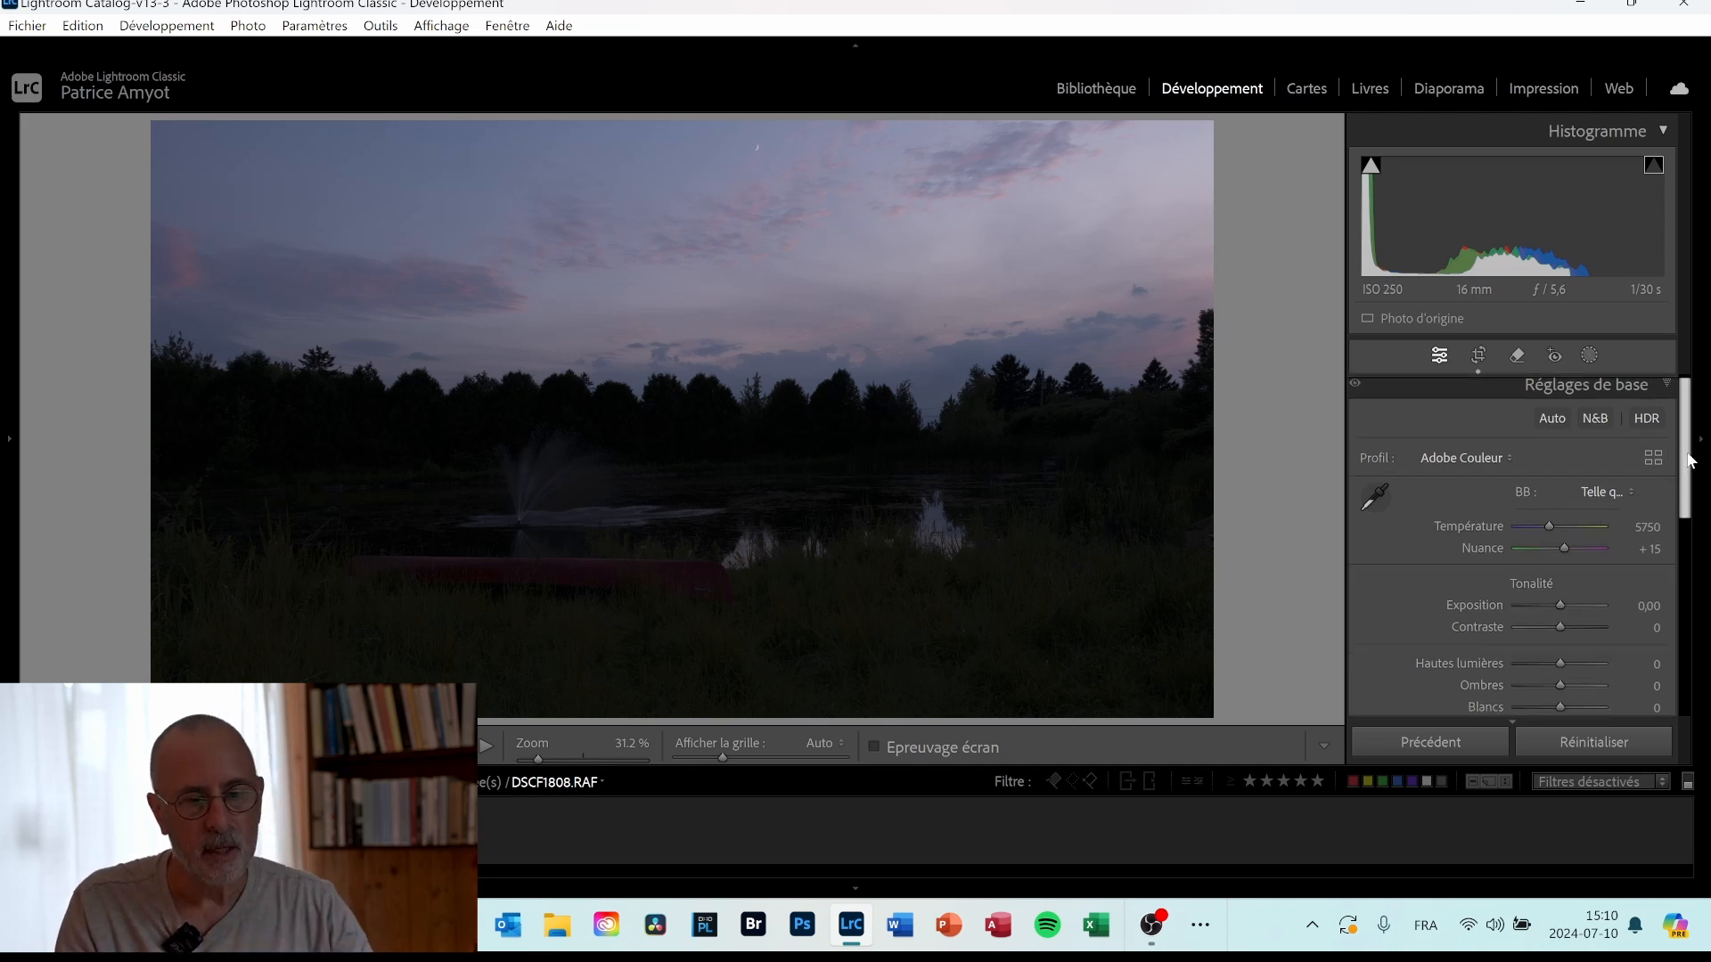
drag(1690, 461, 1705, 675)
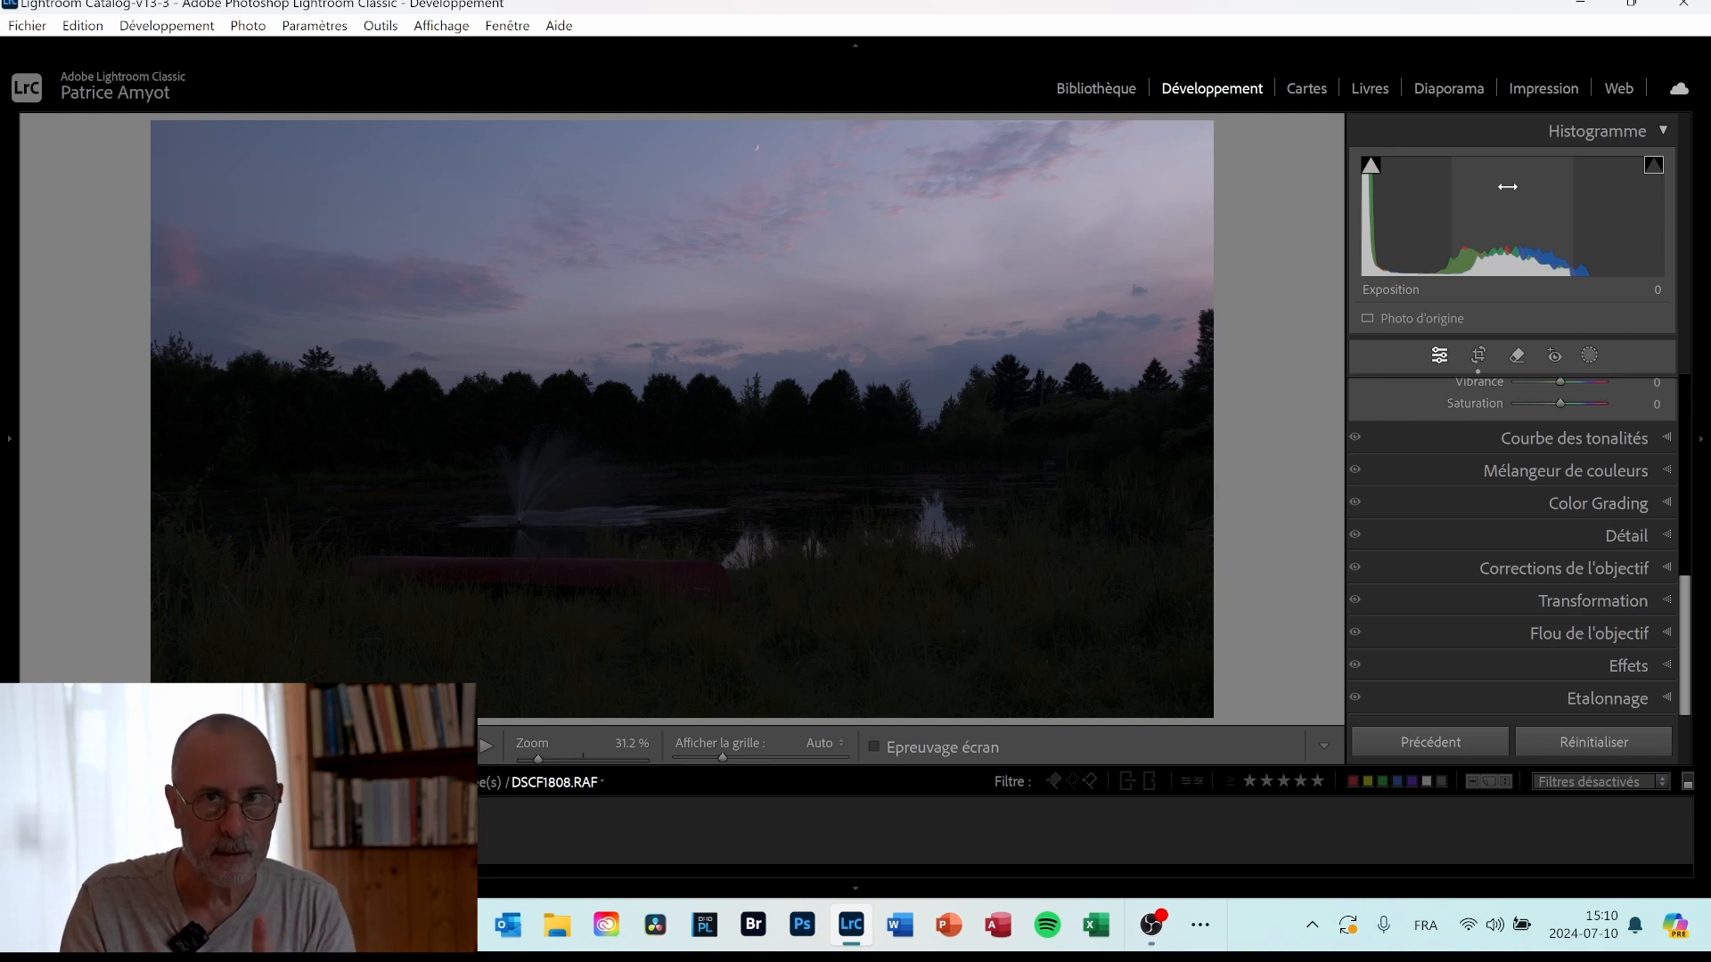
drag(1685, 592, 1687, 399)
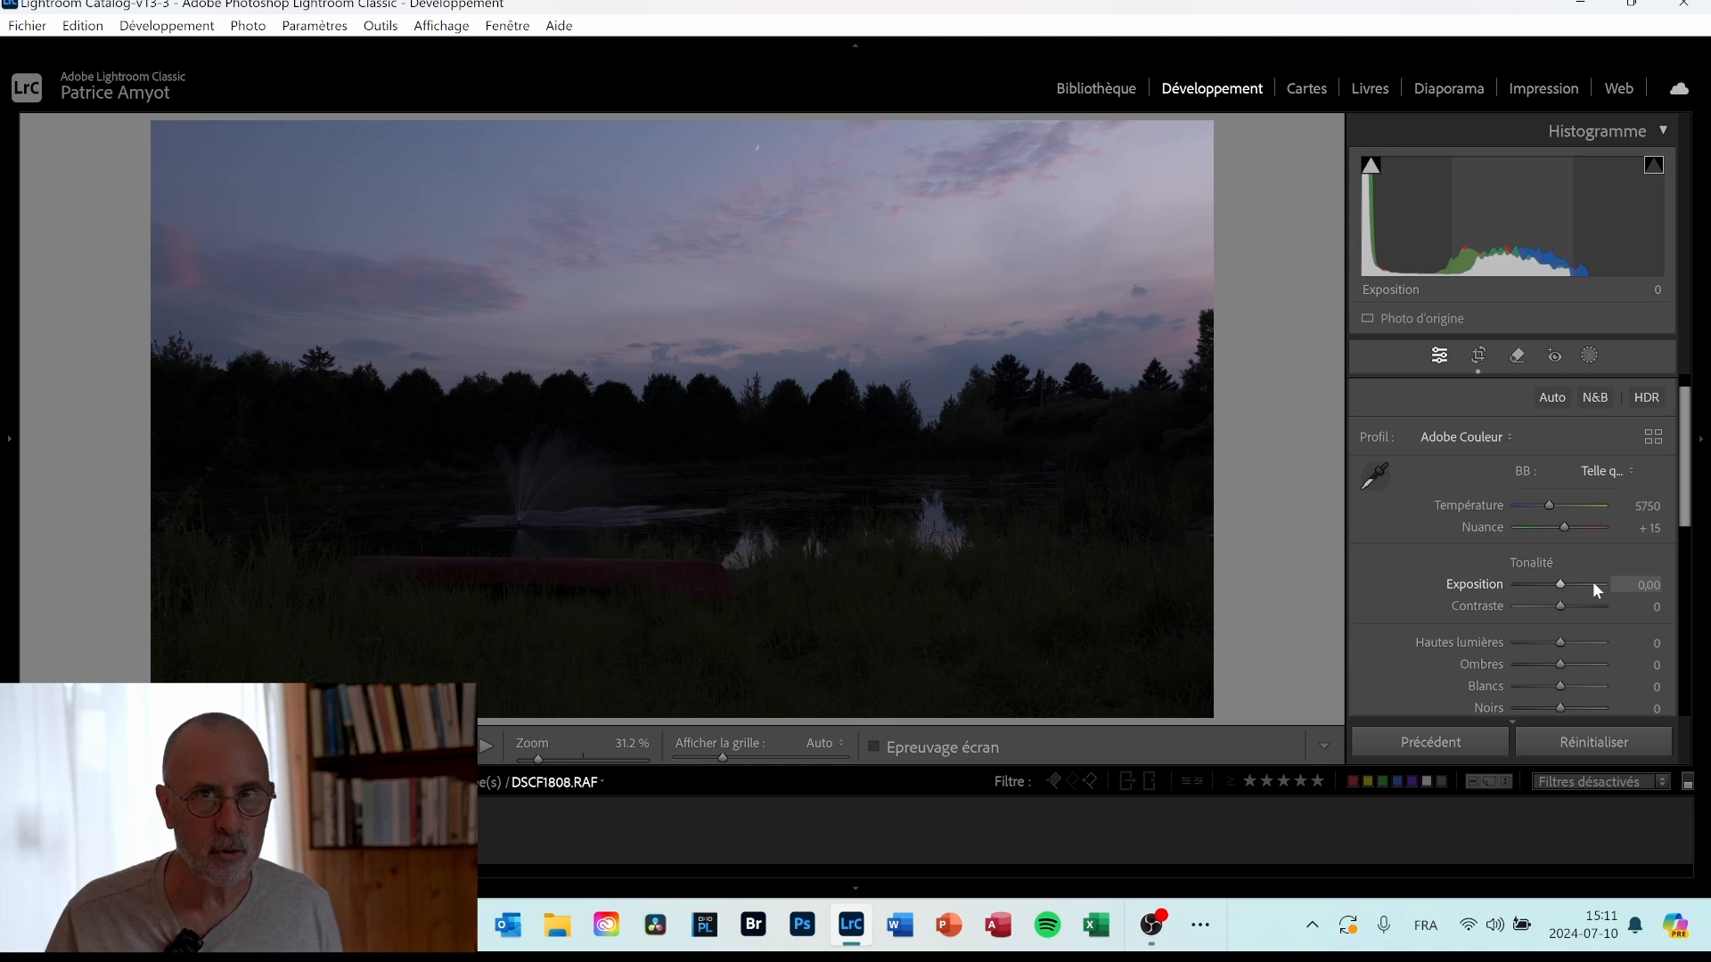
drag(1684, 514, 1684, 701)
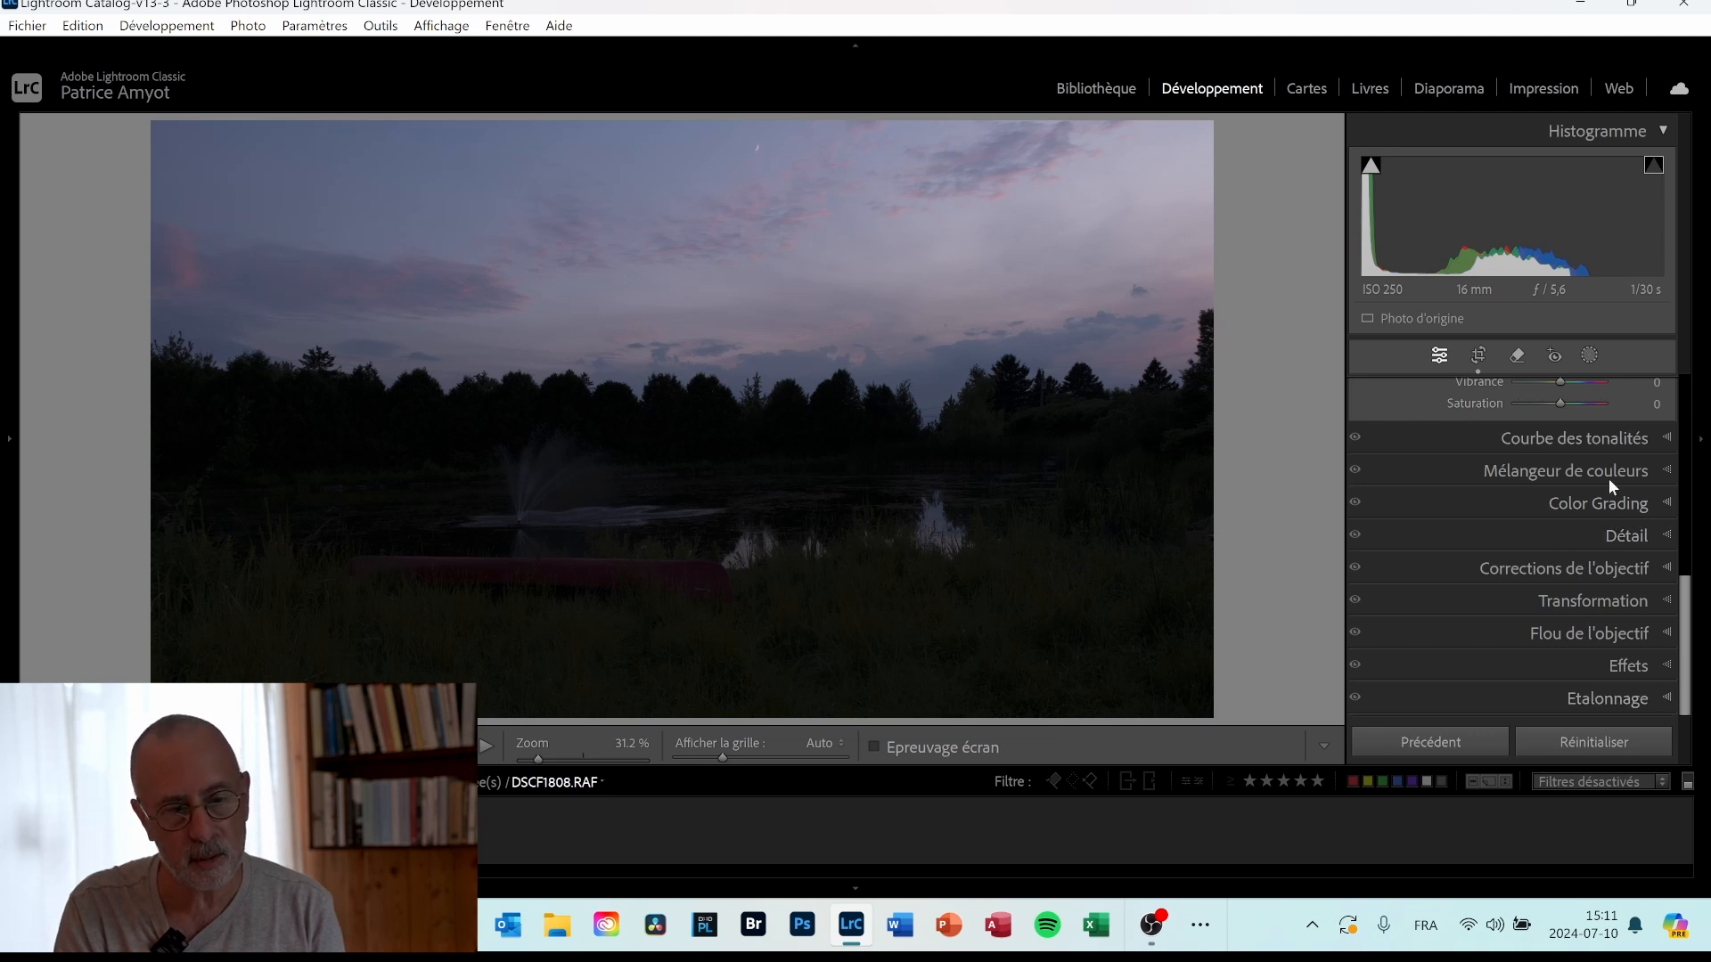
click(1667, 503)
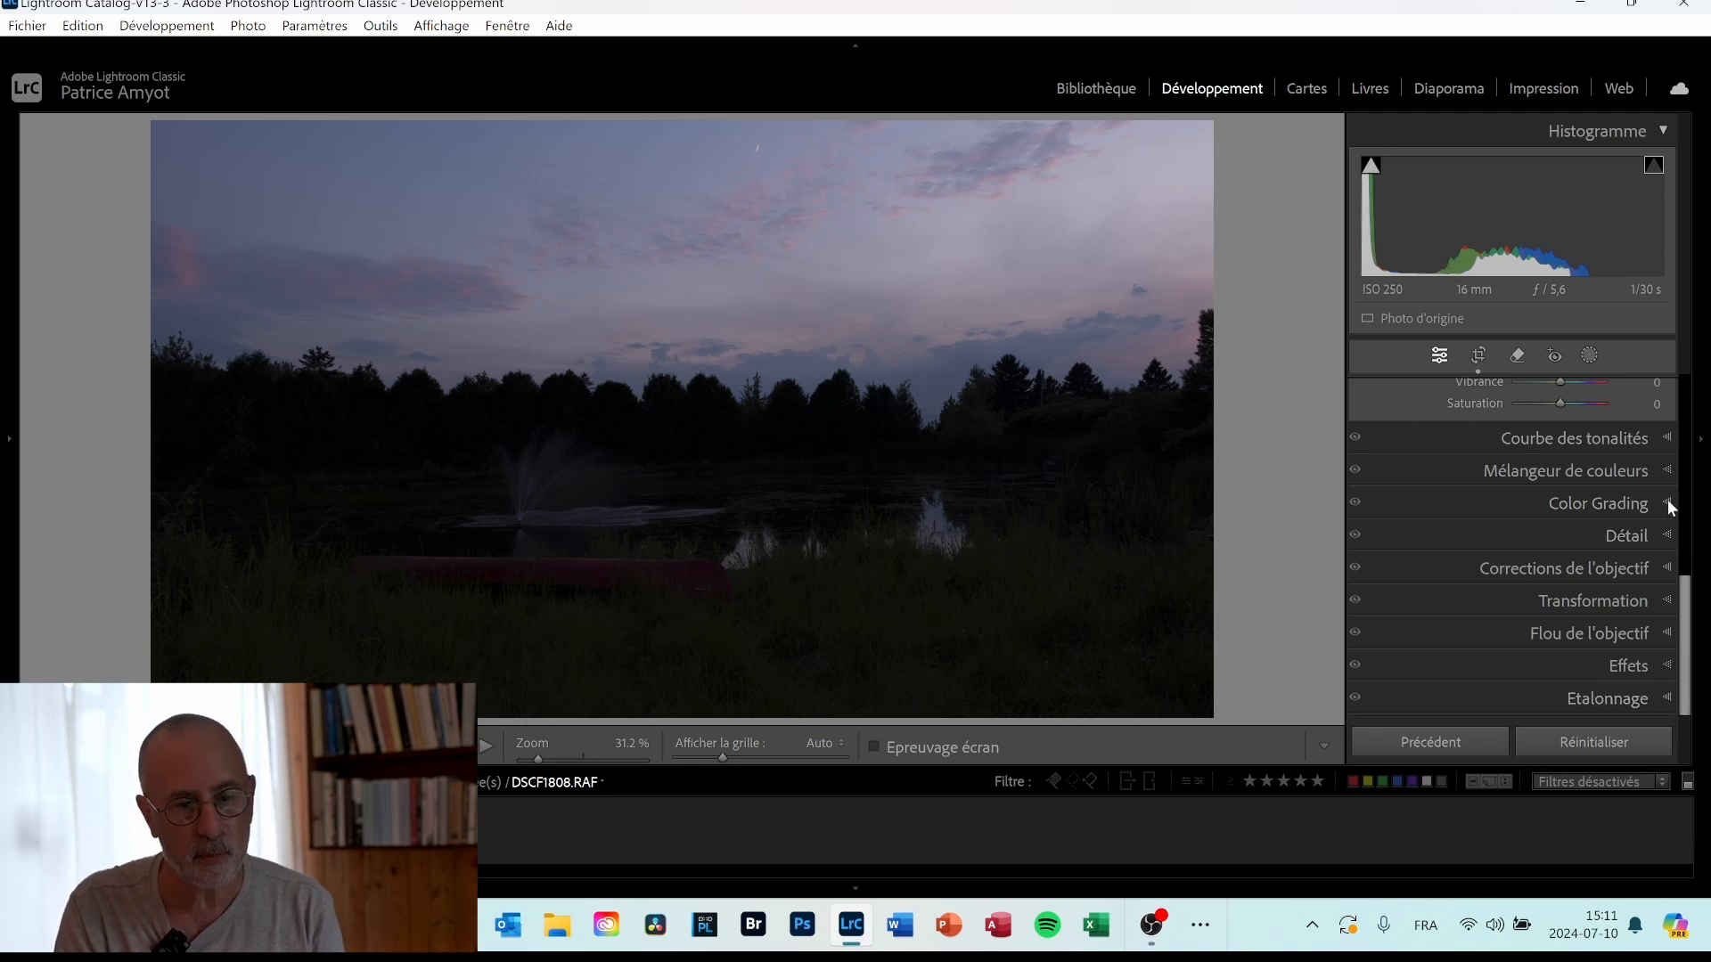
scroll(1642, 501, up, 3)
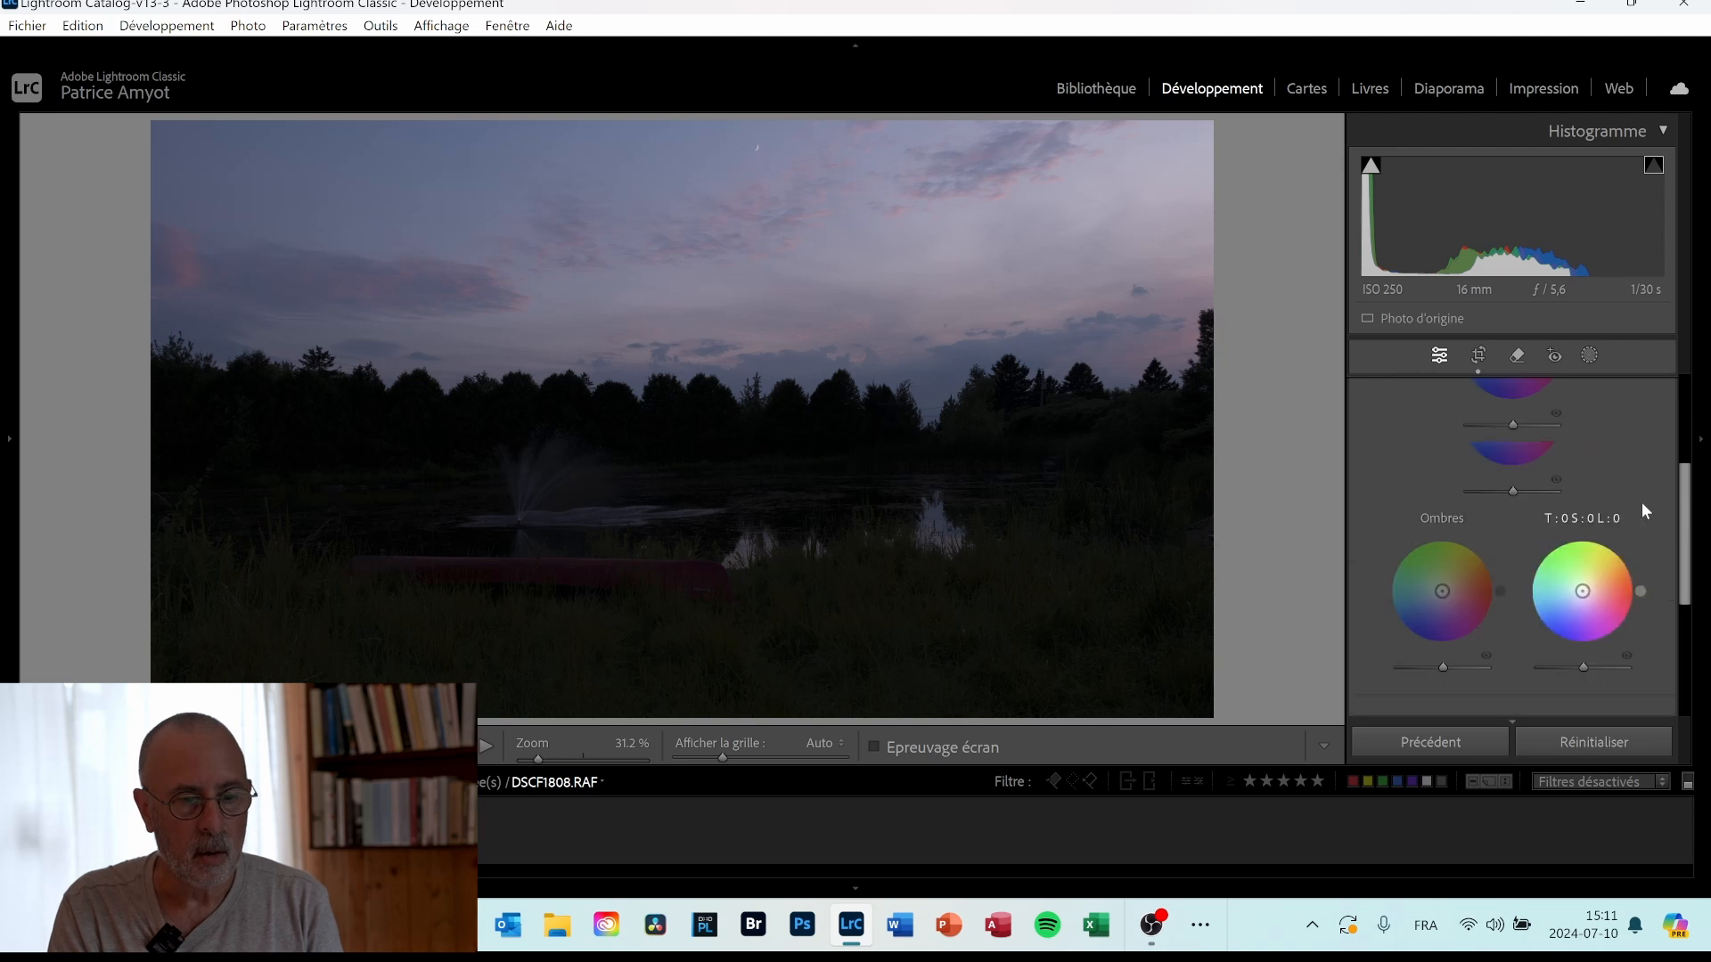
scroll(1598, 547, up, 1)
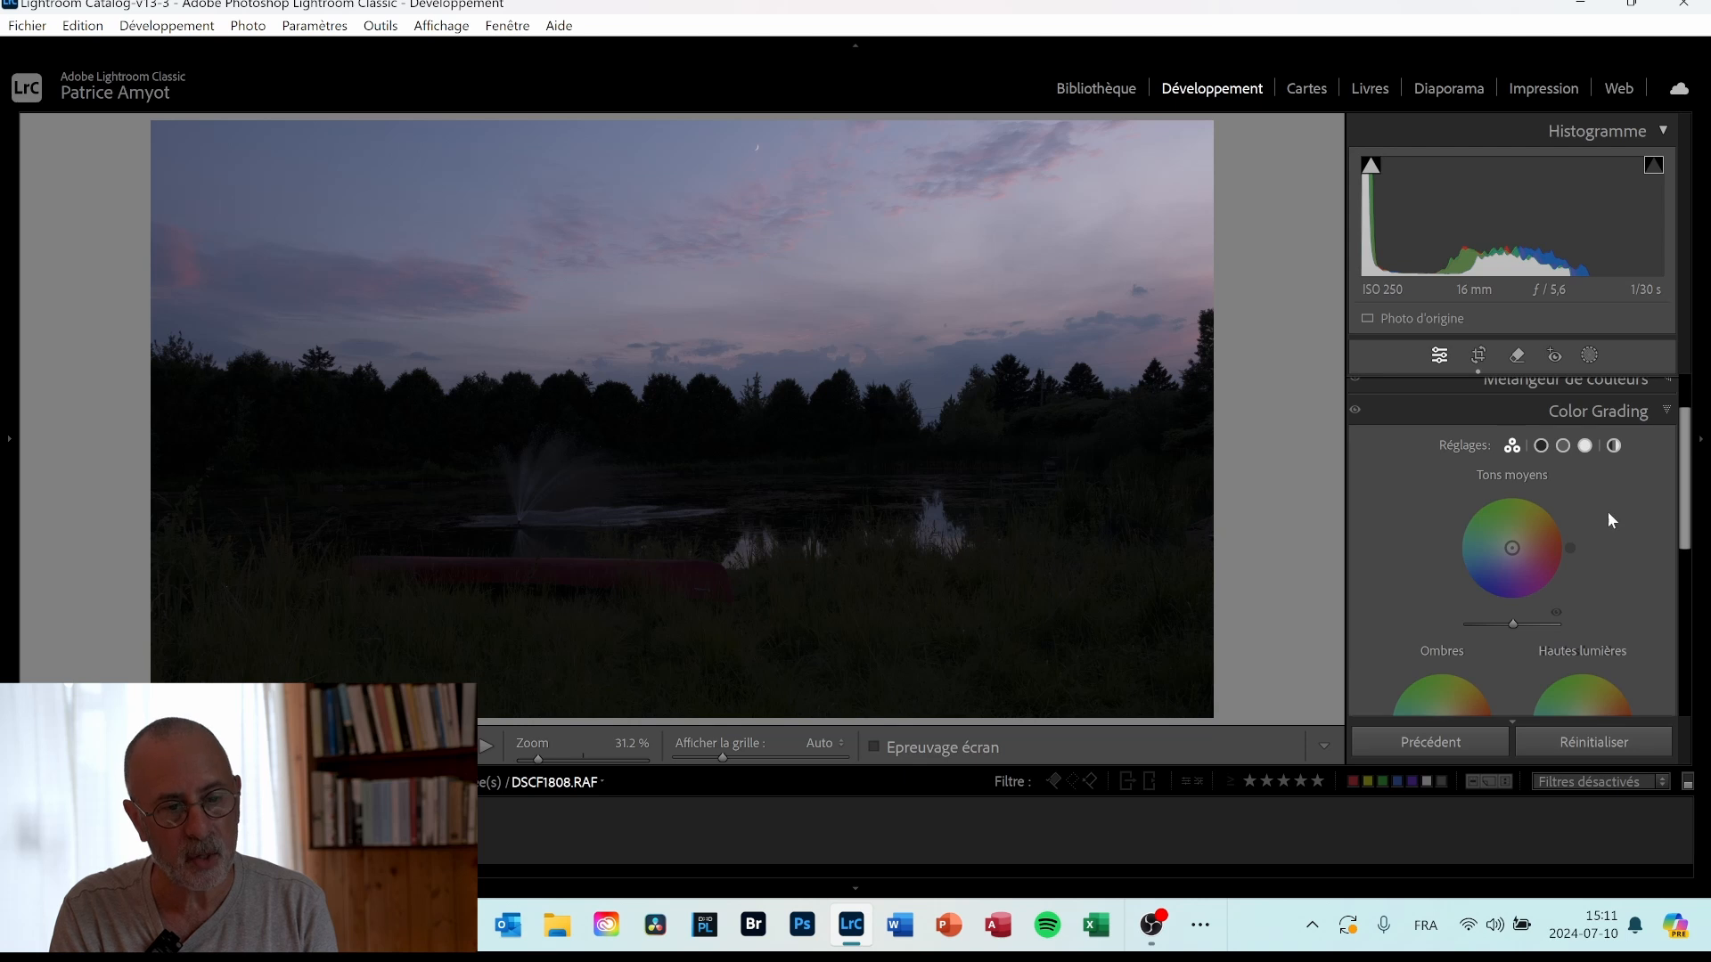
click(1561, 444)
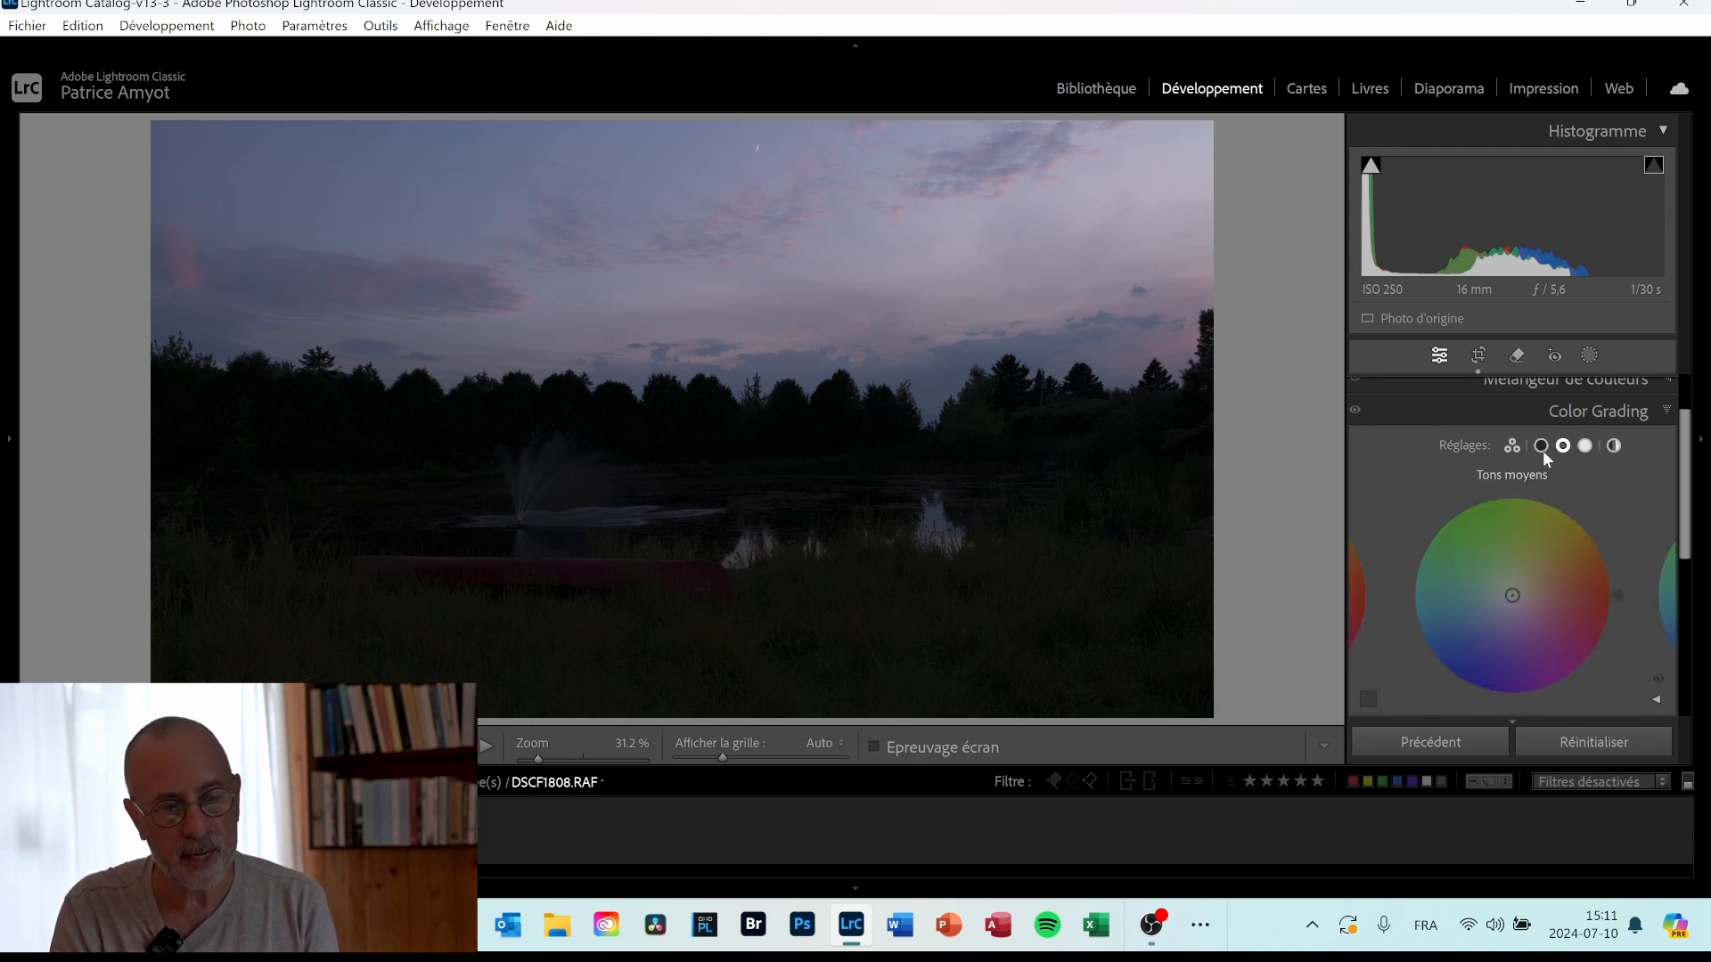
click(1512, 445)
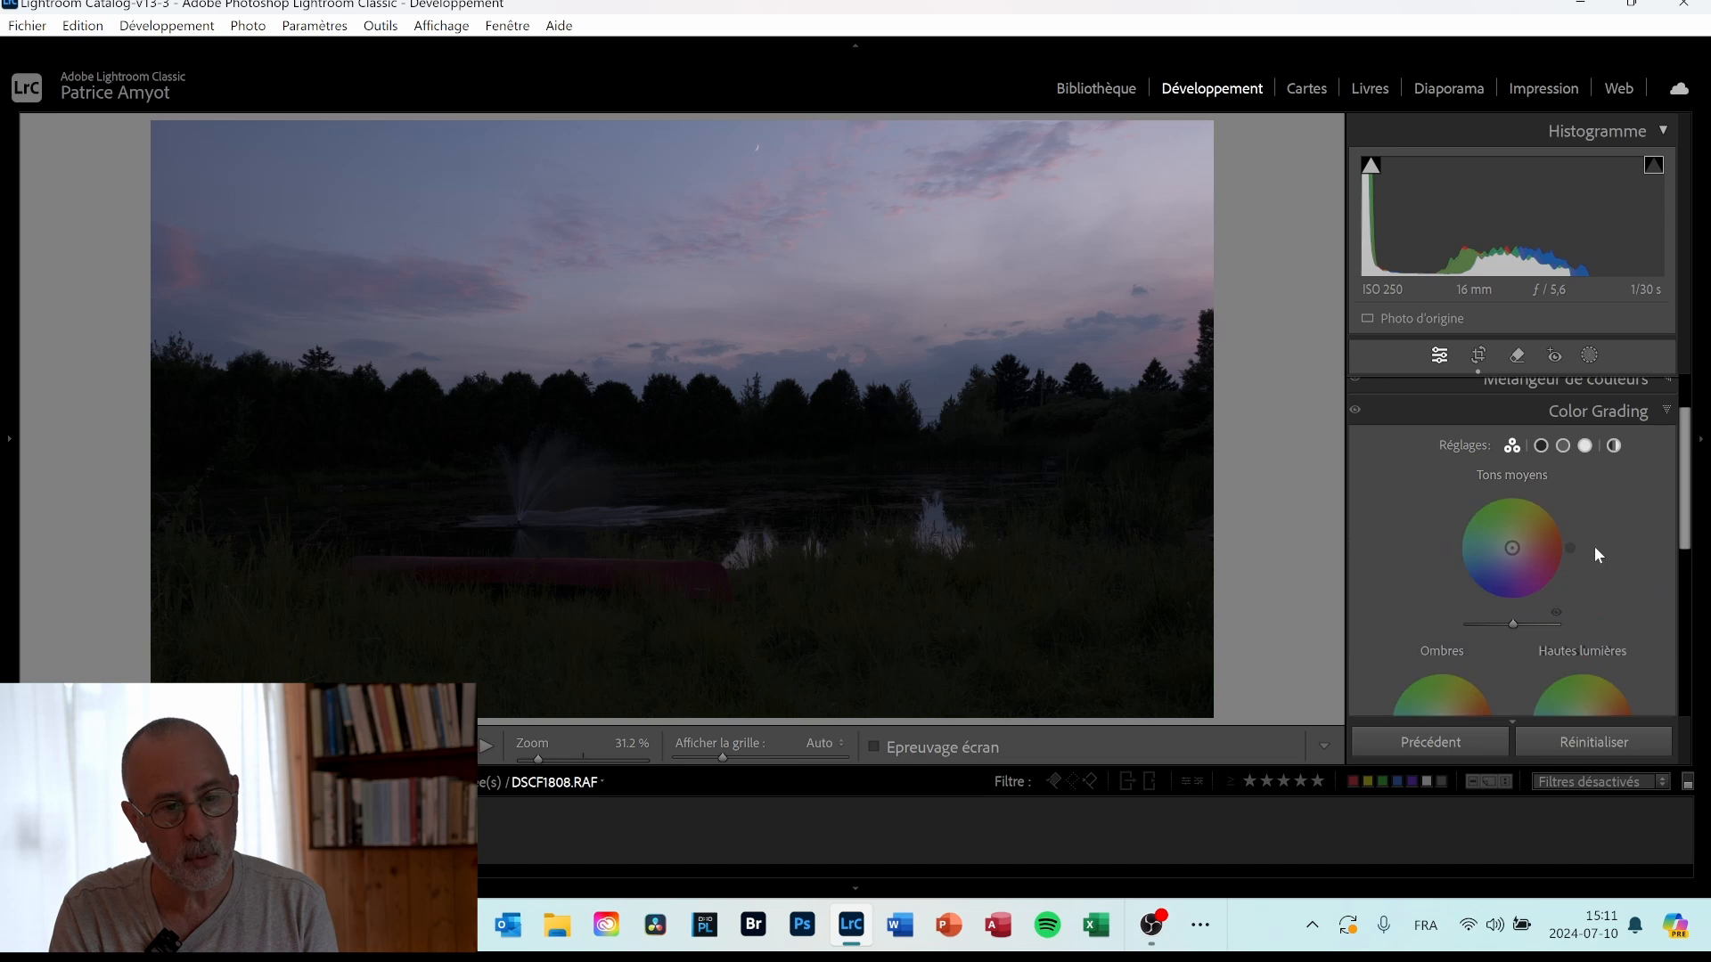
Set the Luminance of the Tons moyens to +100 in Color Grading.
scroll(1500, 552, down, 1)
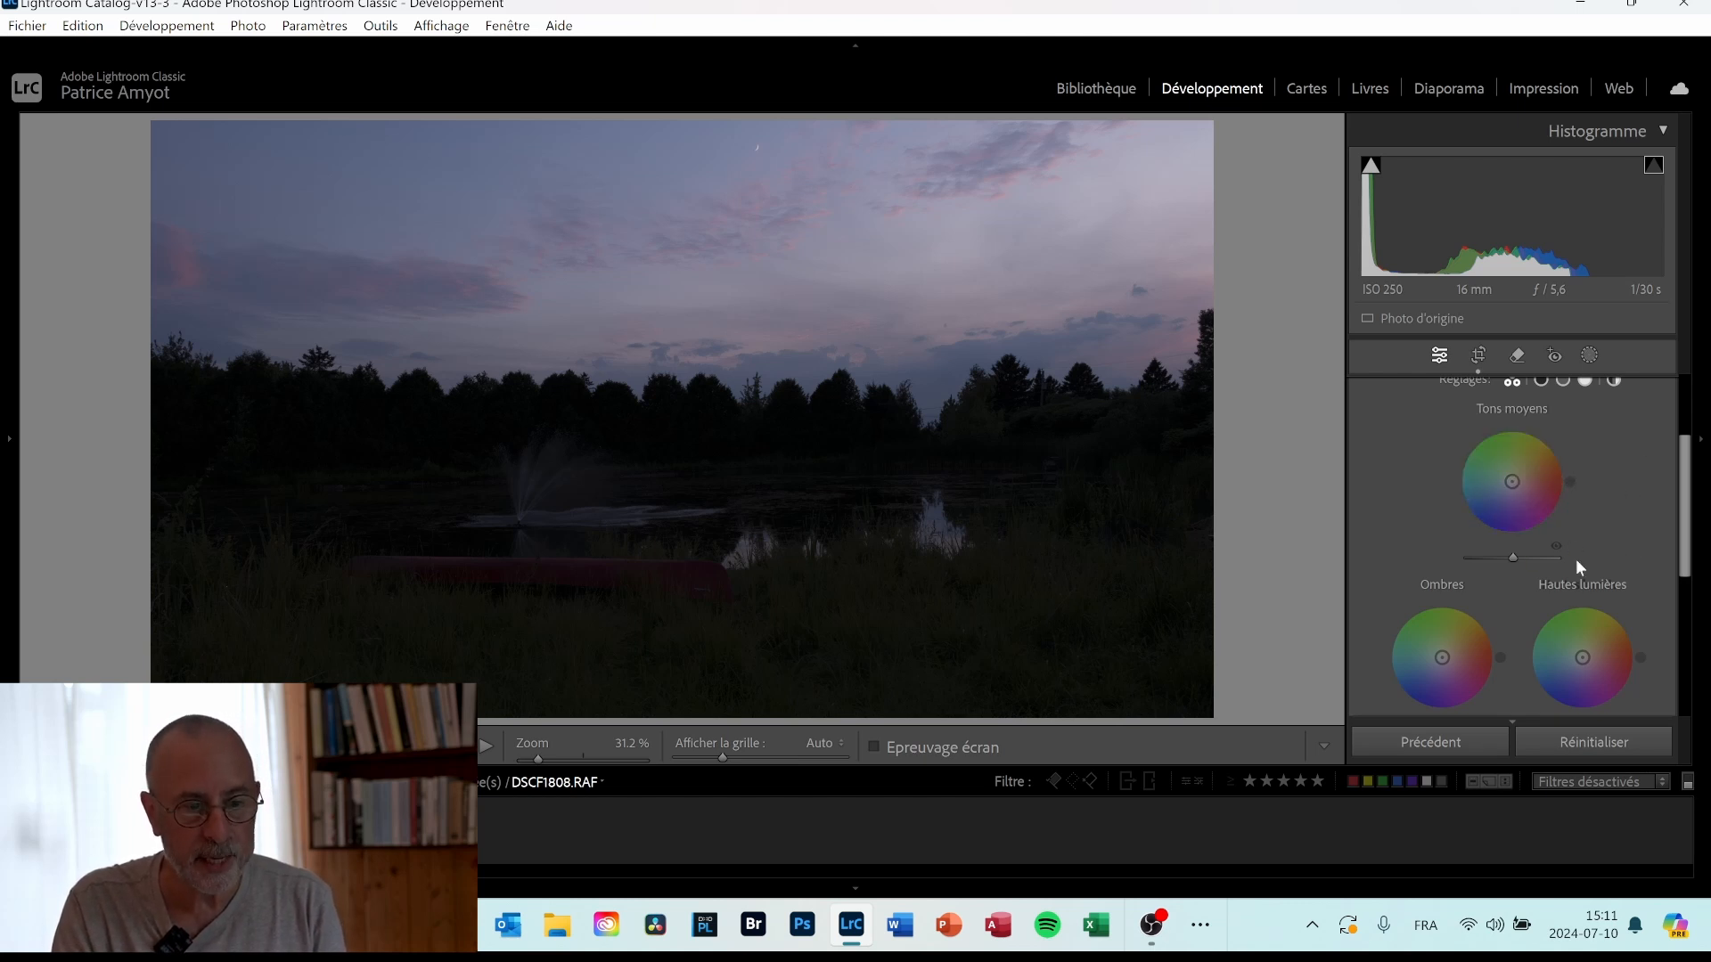
mouse_move(1484, 565)
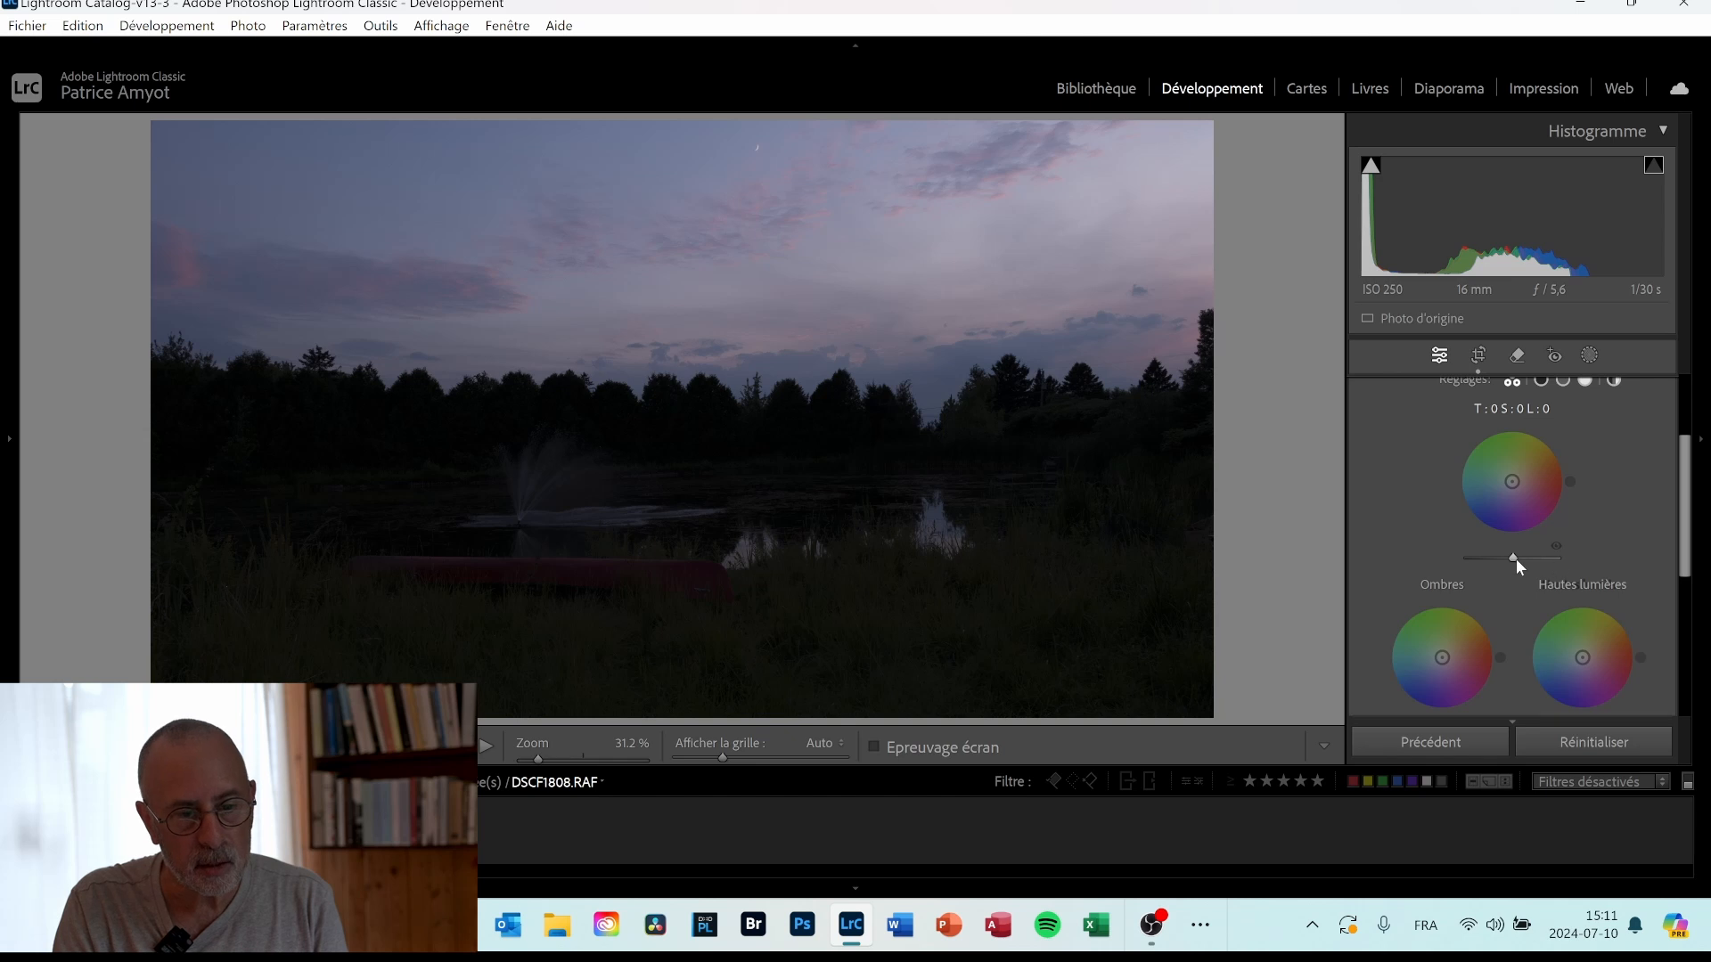
click(1563, 381)
scroll(1601, 522, down, 1)
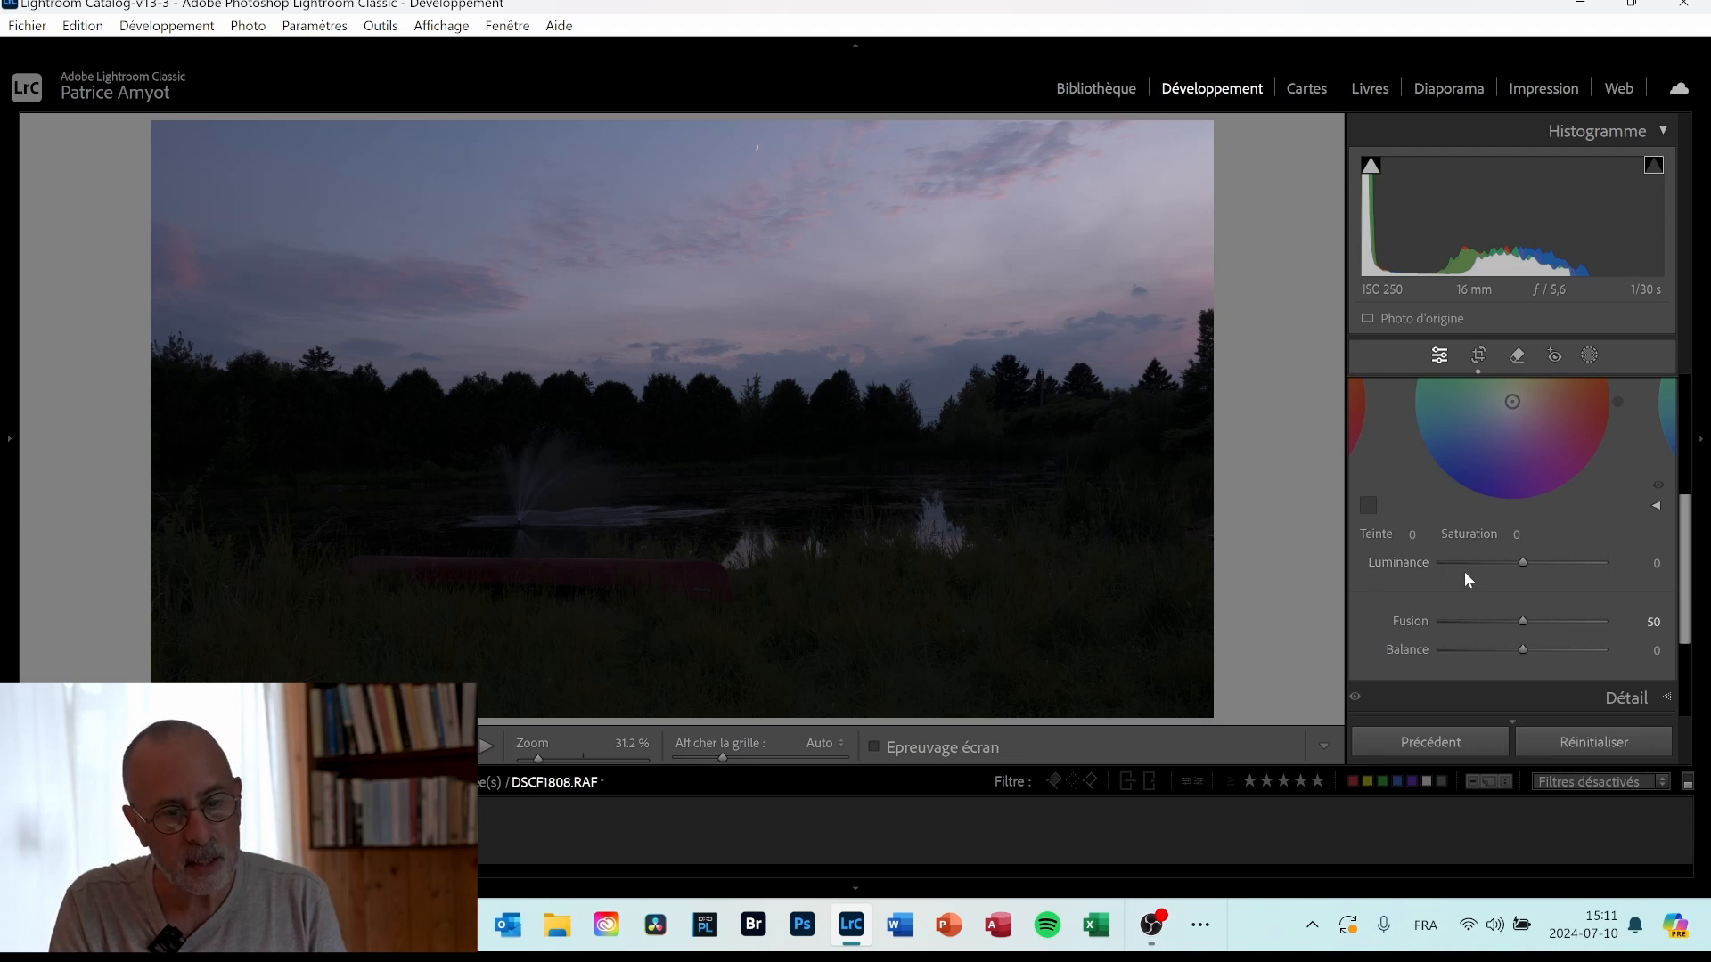
drag(1522, 559, 1606, 562)
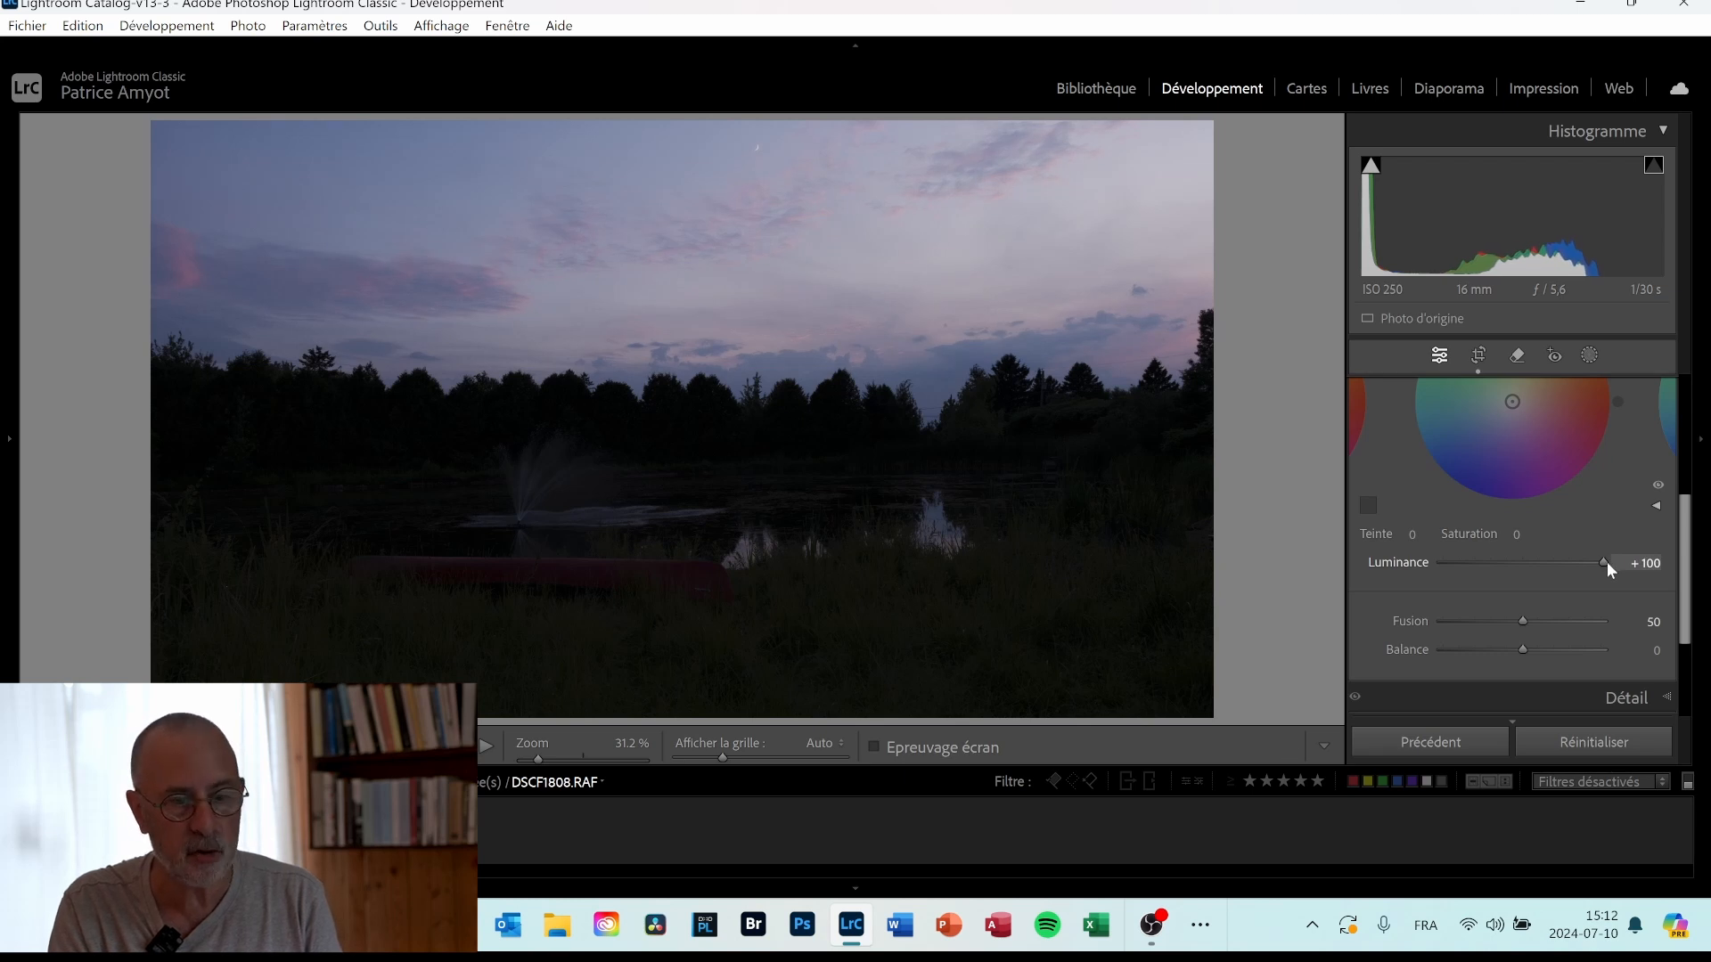
drag(1607, 561, 1557, 561)
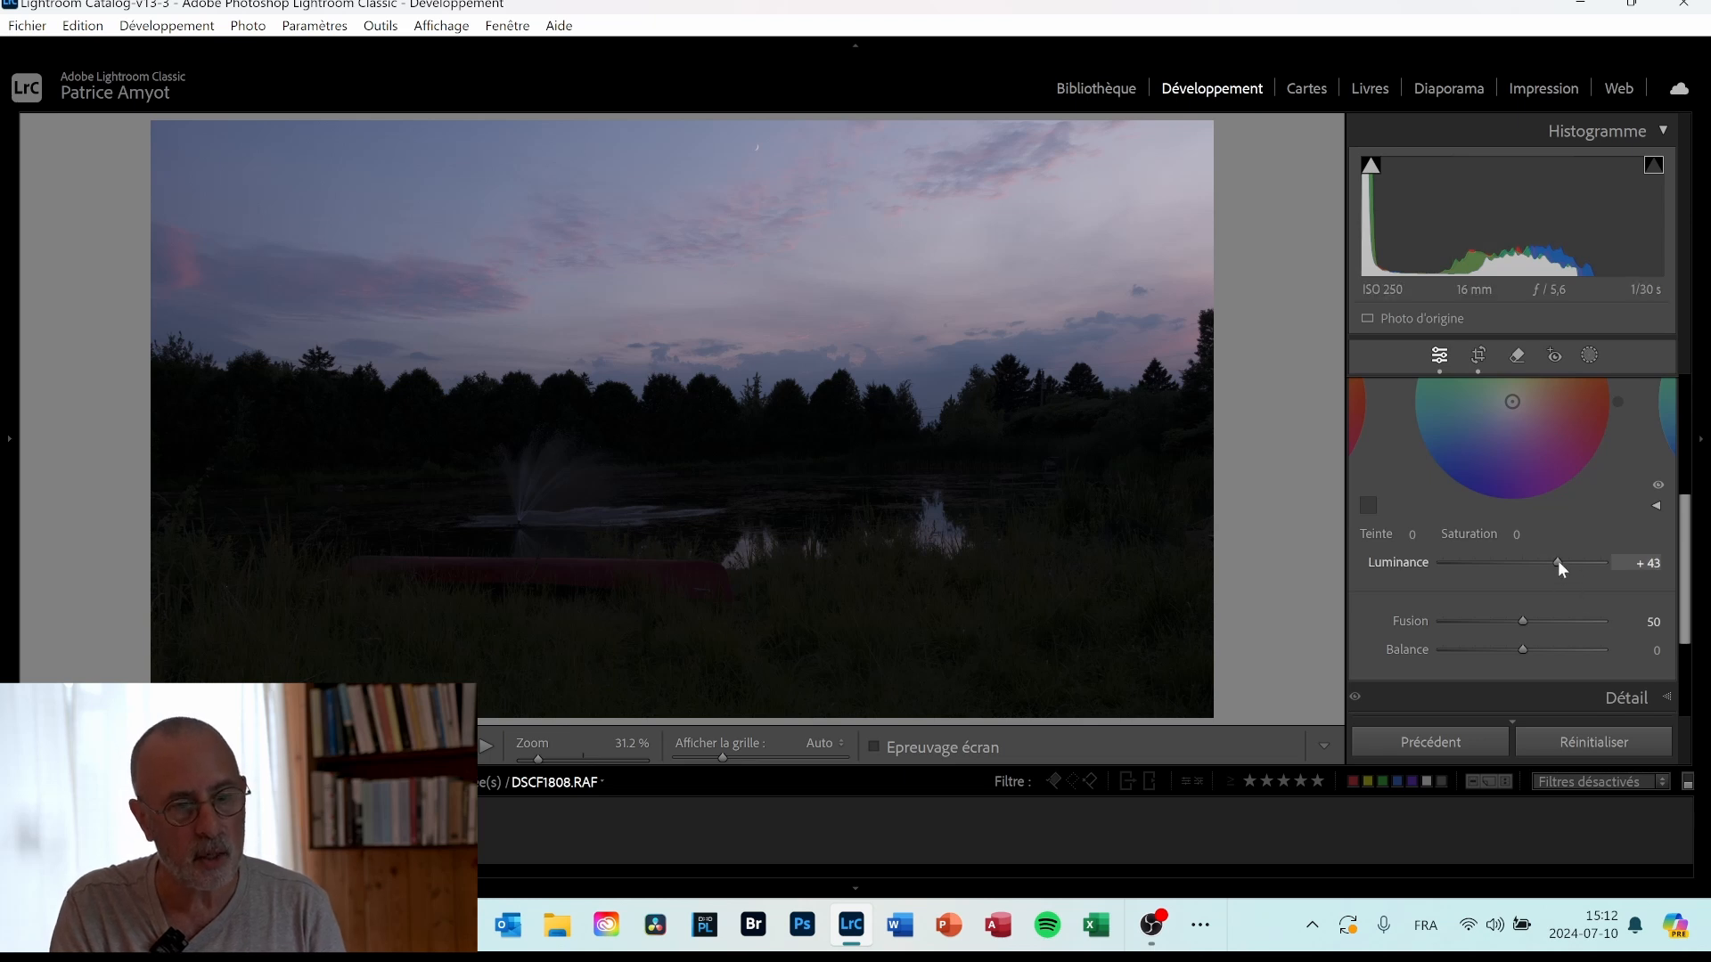
drag(1558, 560, 1637, 565)
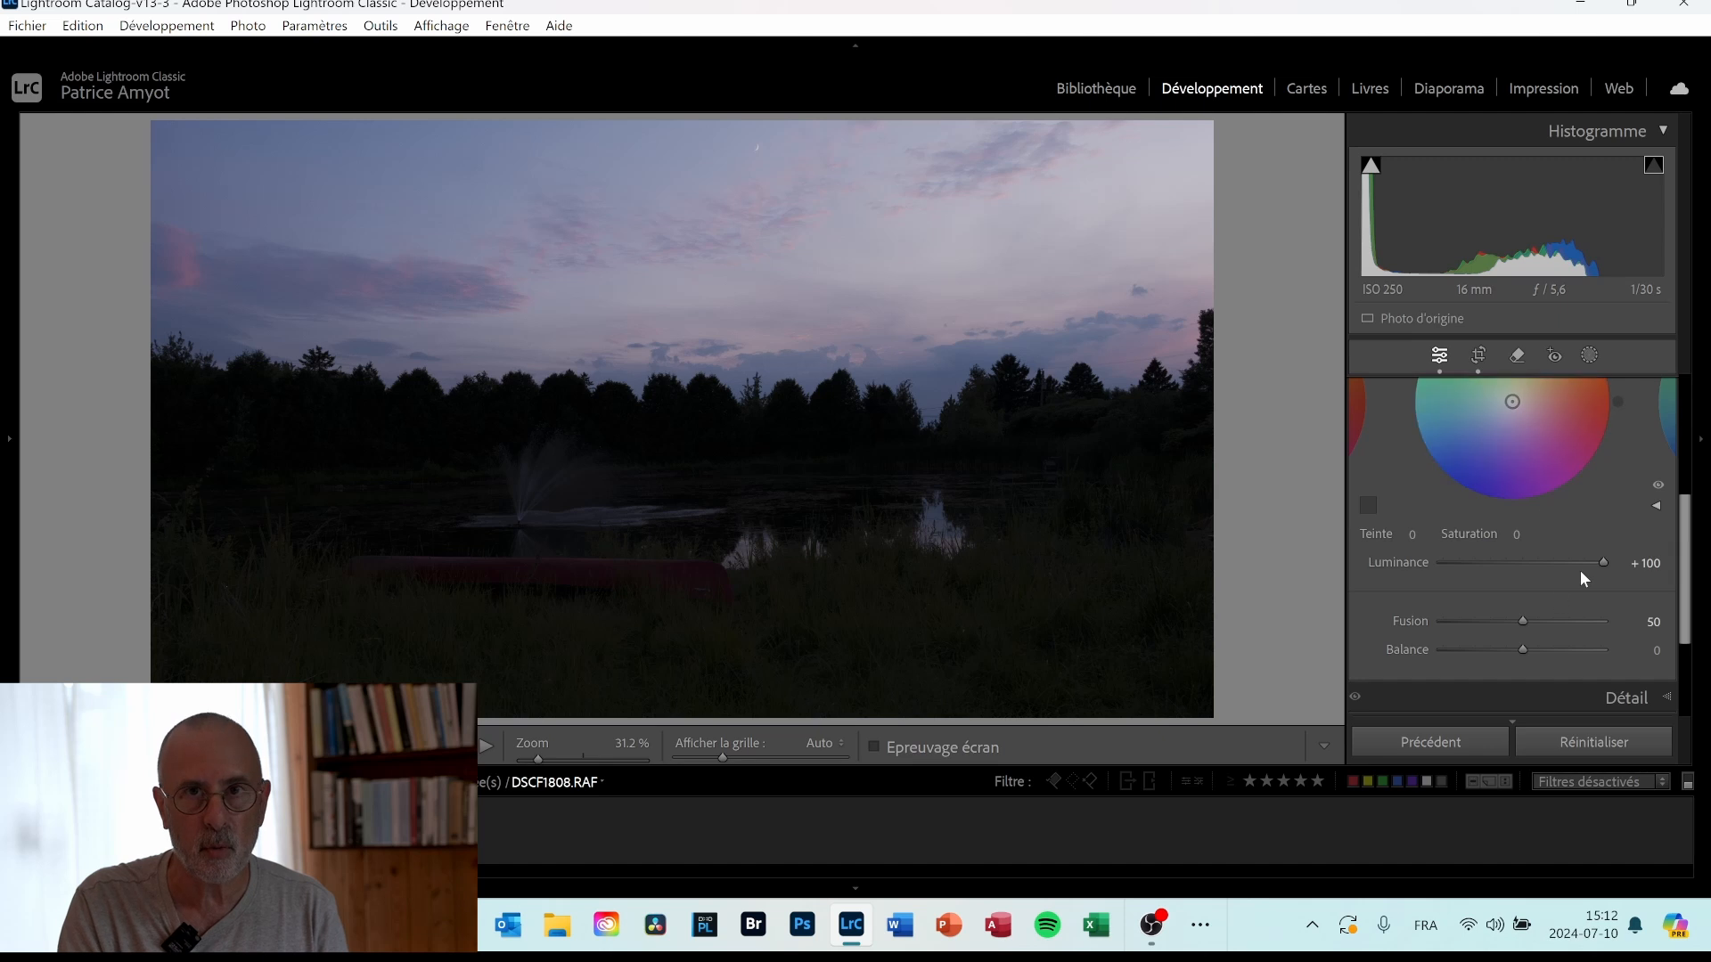
Lower Hautes lumières to −43 in the basic adjustments, trying stronger reductions down to −100 for comparison.
scroll(1682, 499, up, 3)
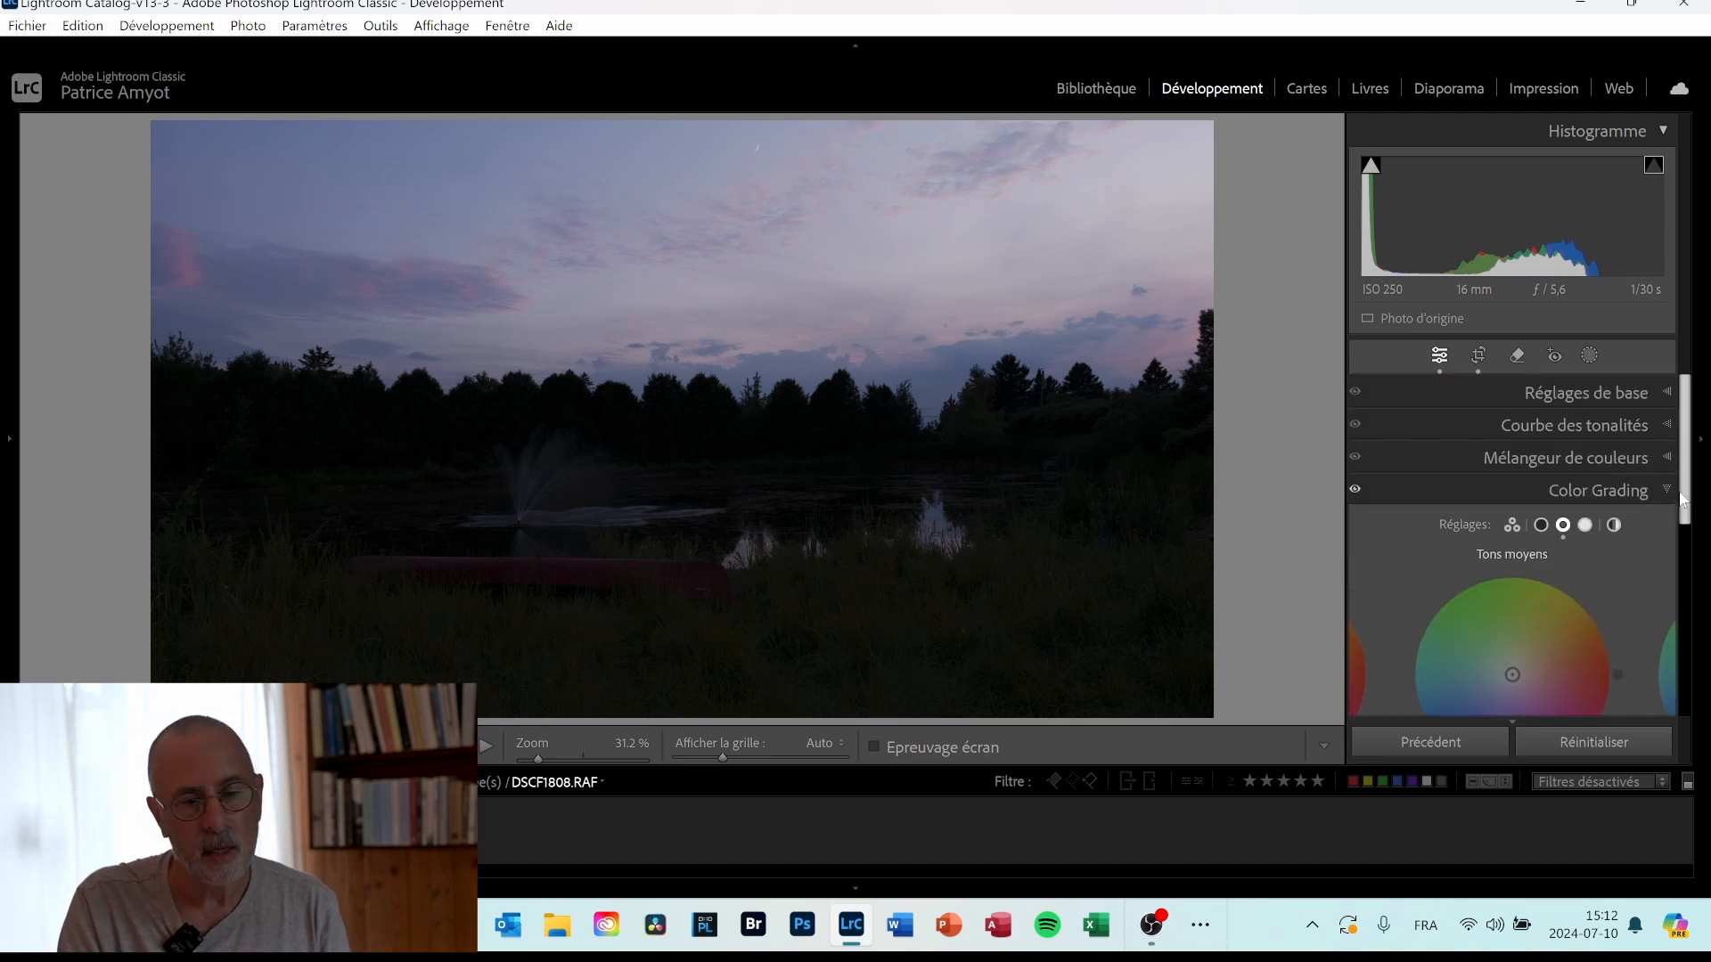
click(1668, 389)
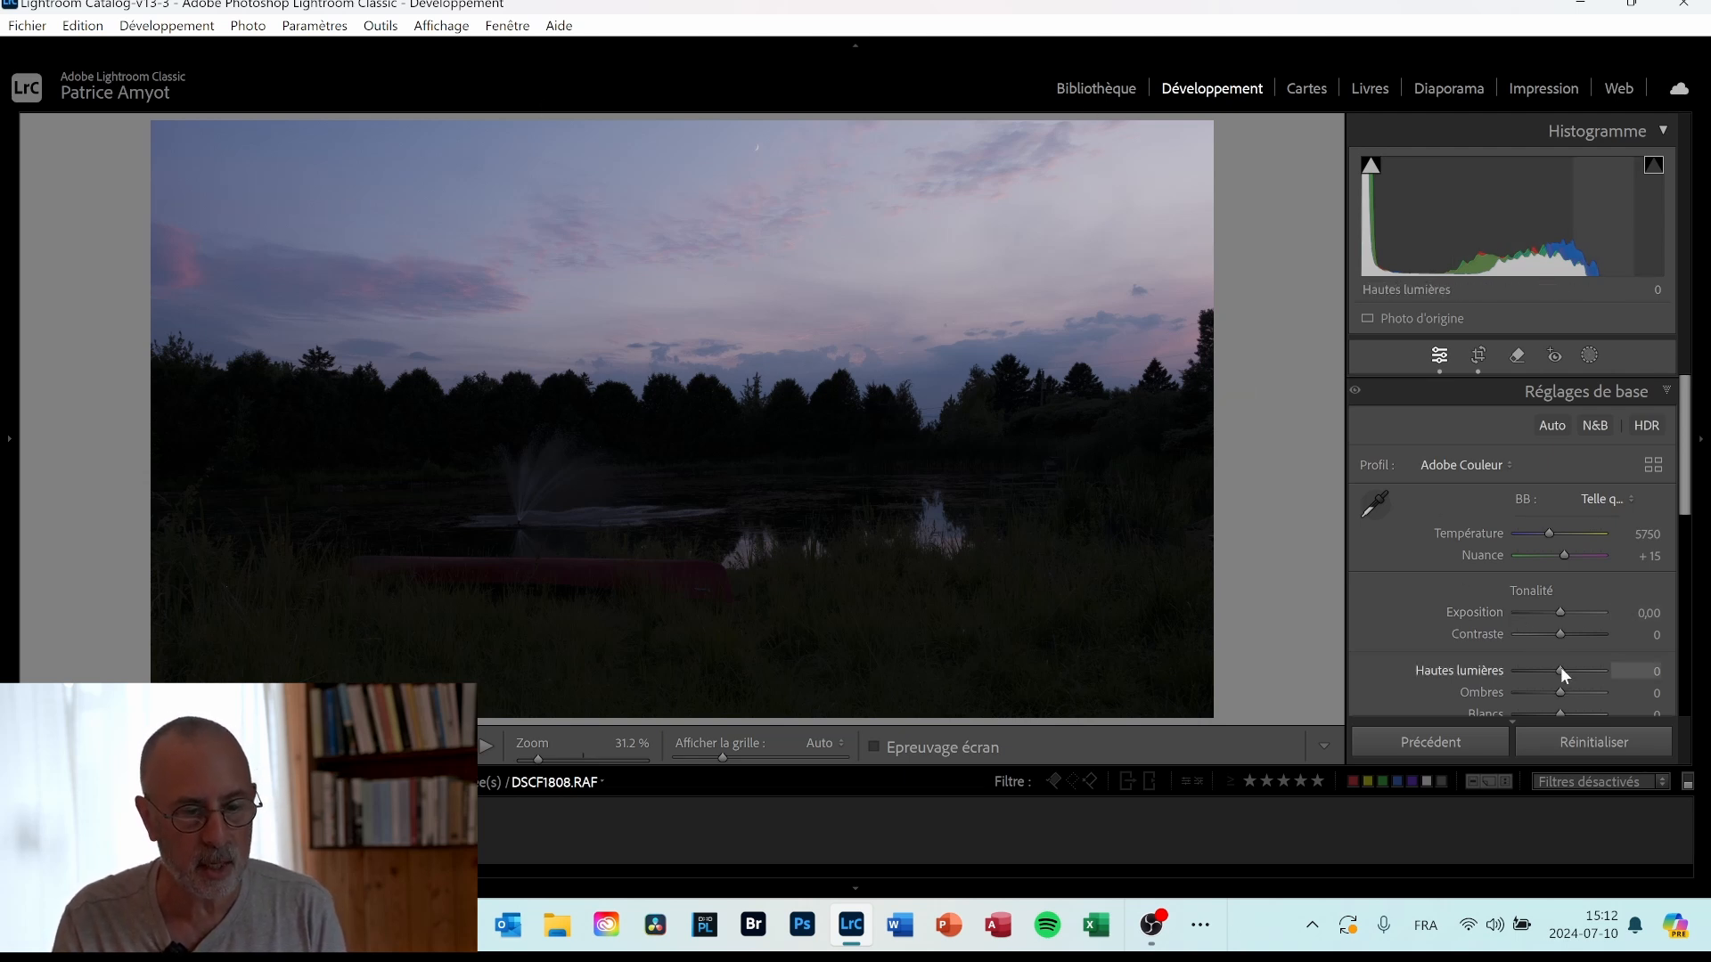
mouse_move(1561, 670)
mouse_down()
mouse_move(1533, 674)
mouse_move(1547, 681)
mouse_up()
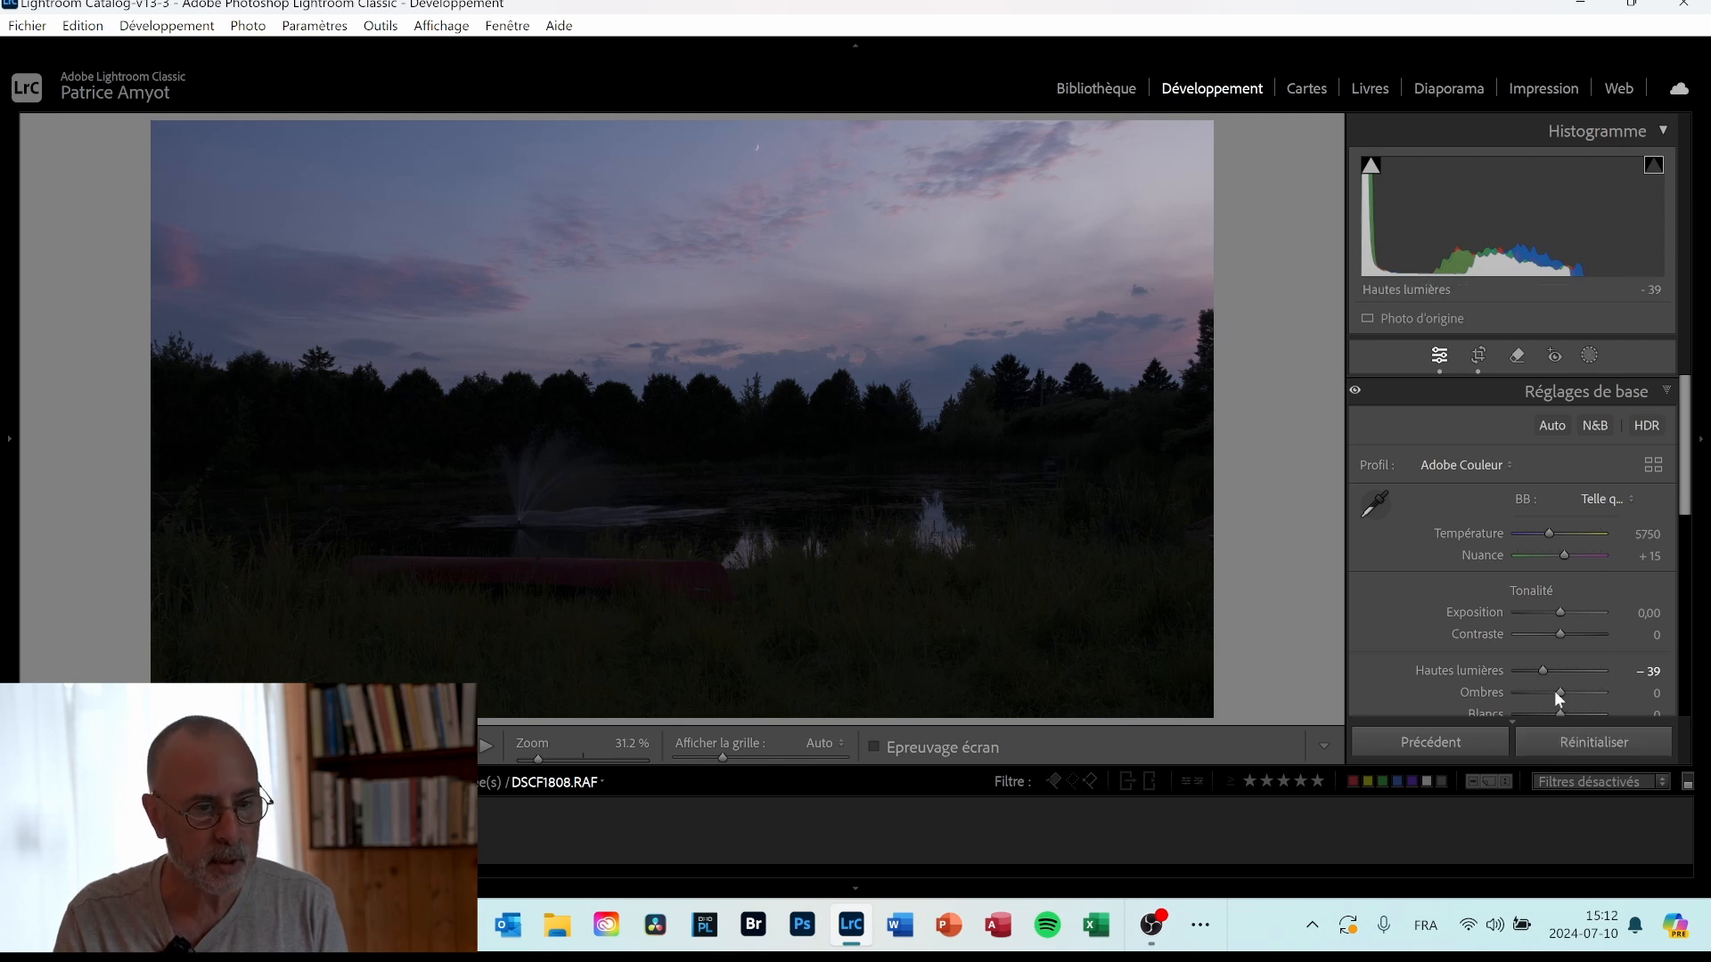
drag(1545, 671, 1505, 663)
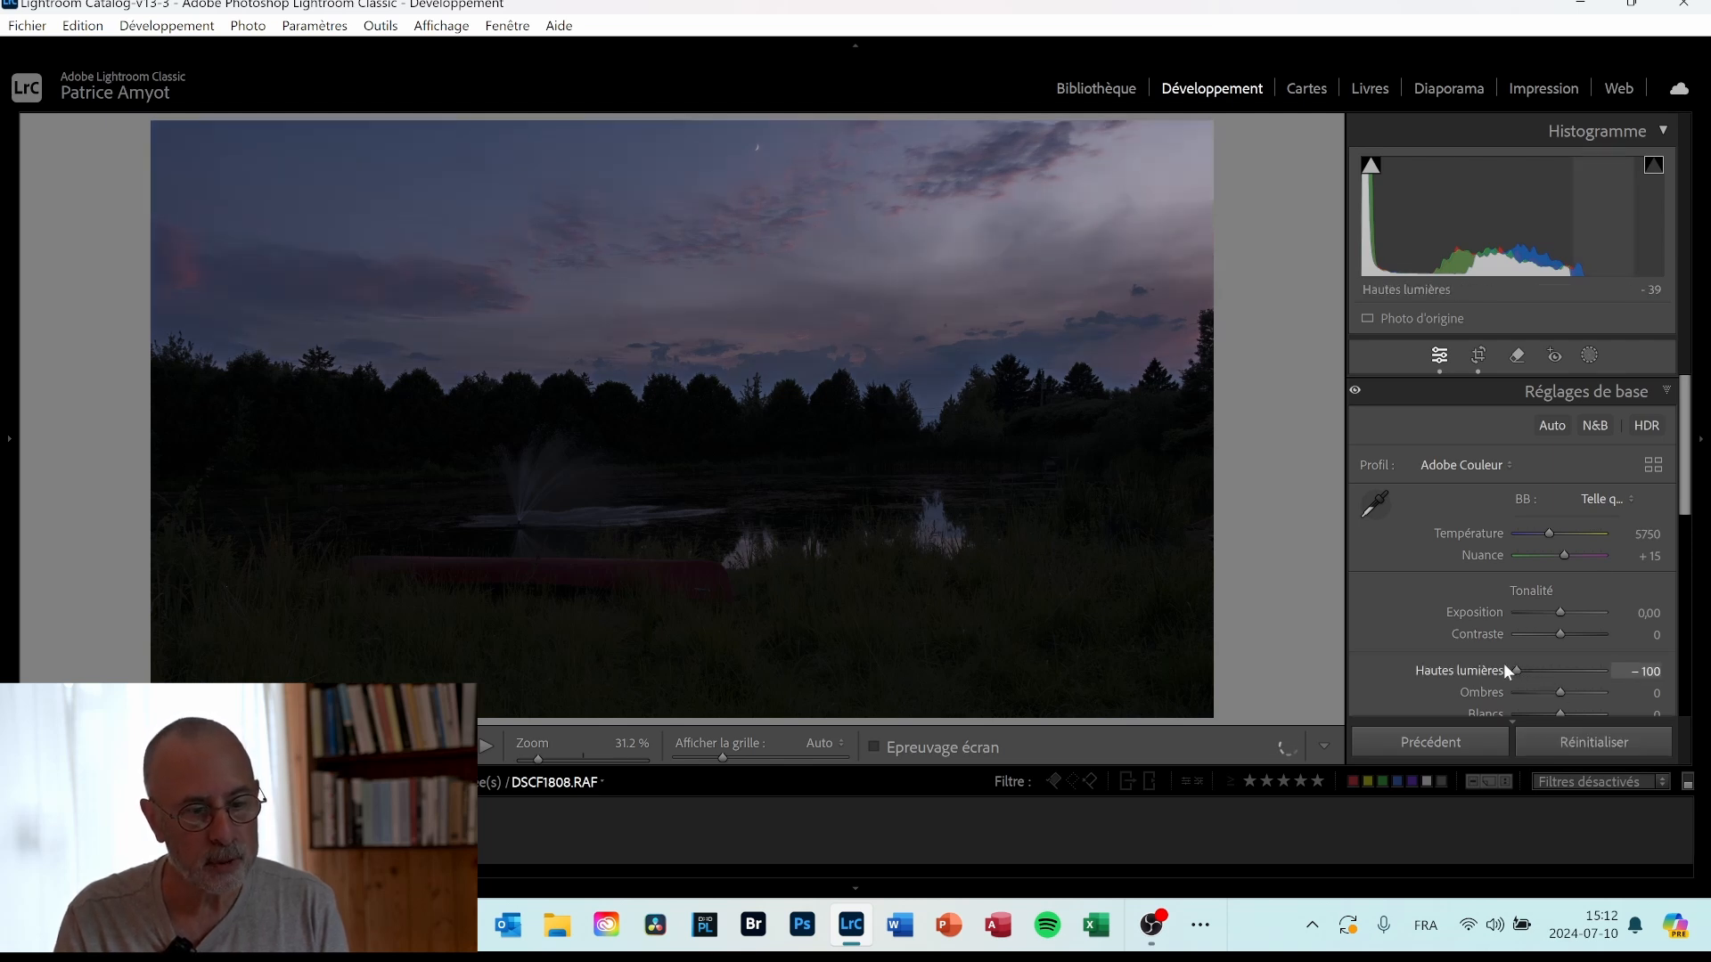
drag(1515, 670, 1545, 670)
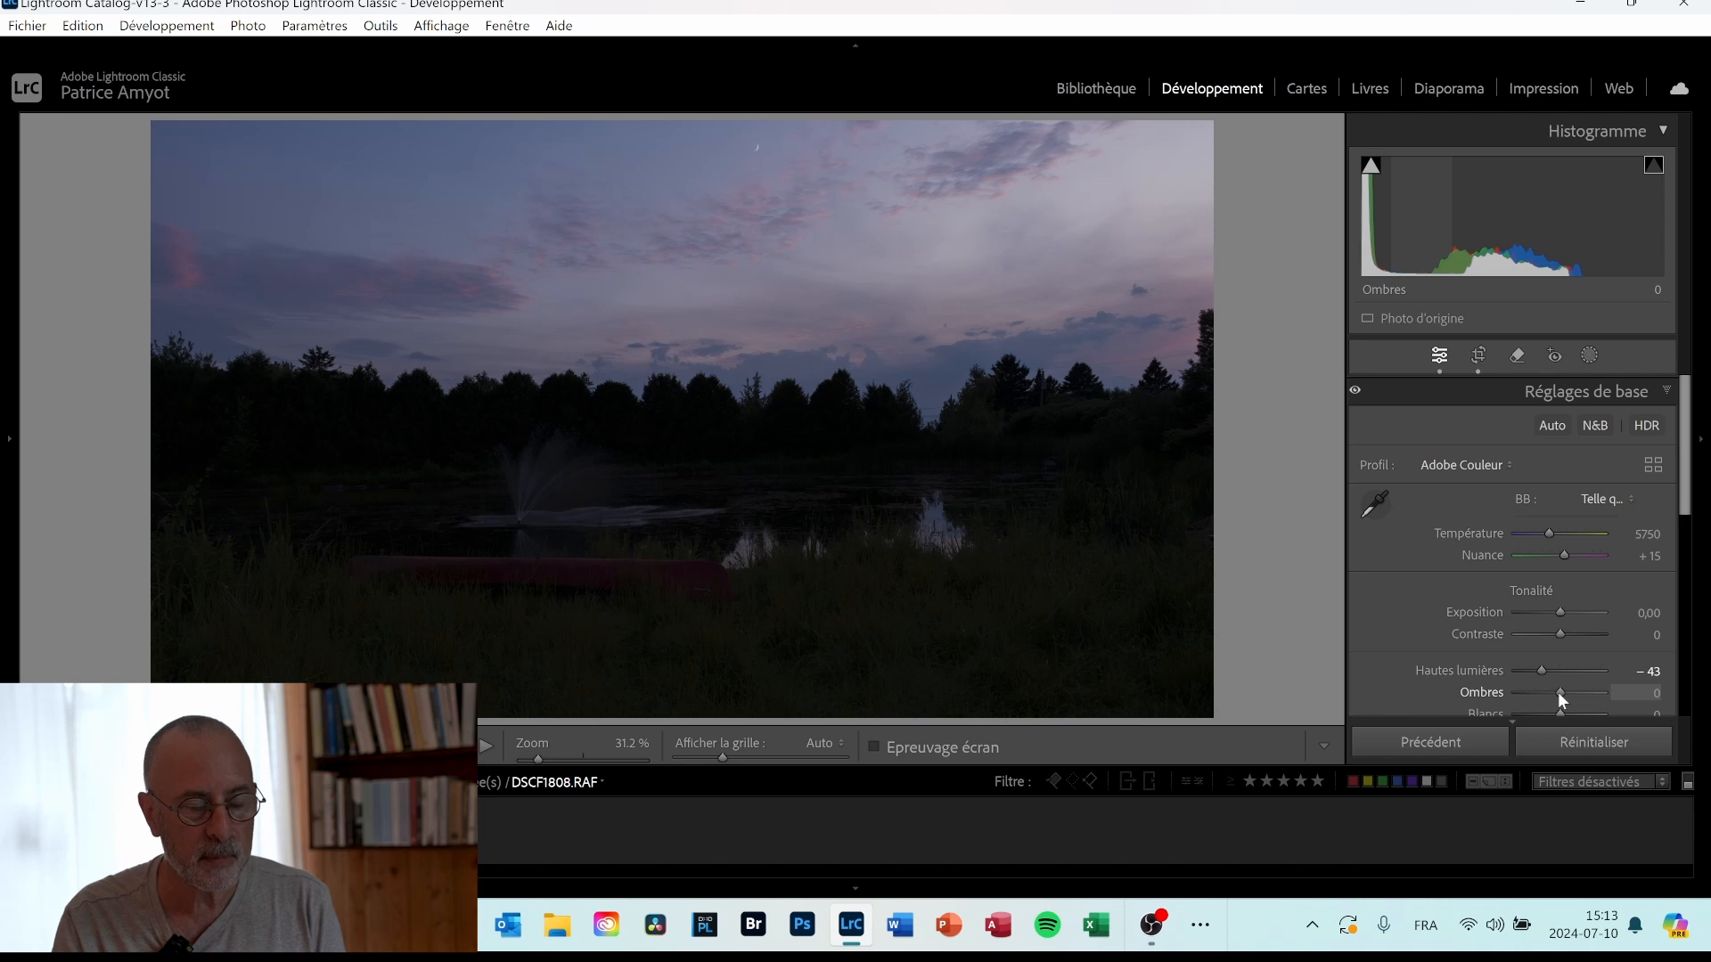
Raise Ombres to +98 to brighten the dark trees, canoe and grass.
drag(1558, 692, 1582, 694)
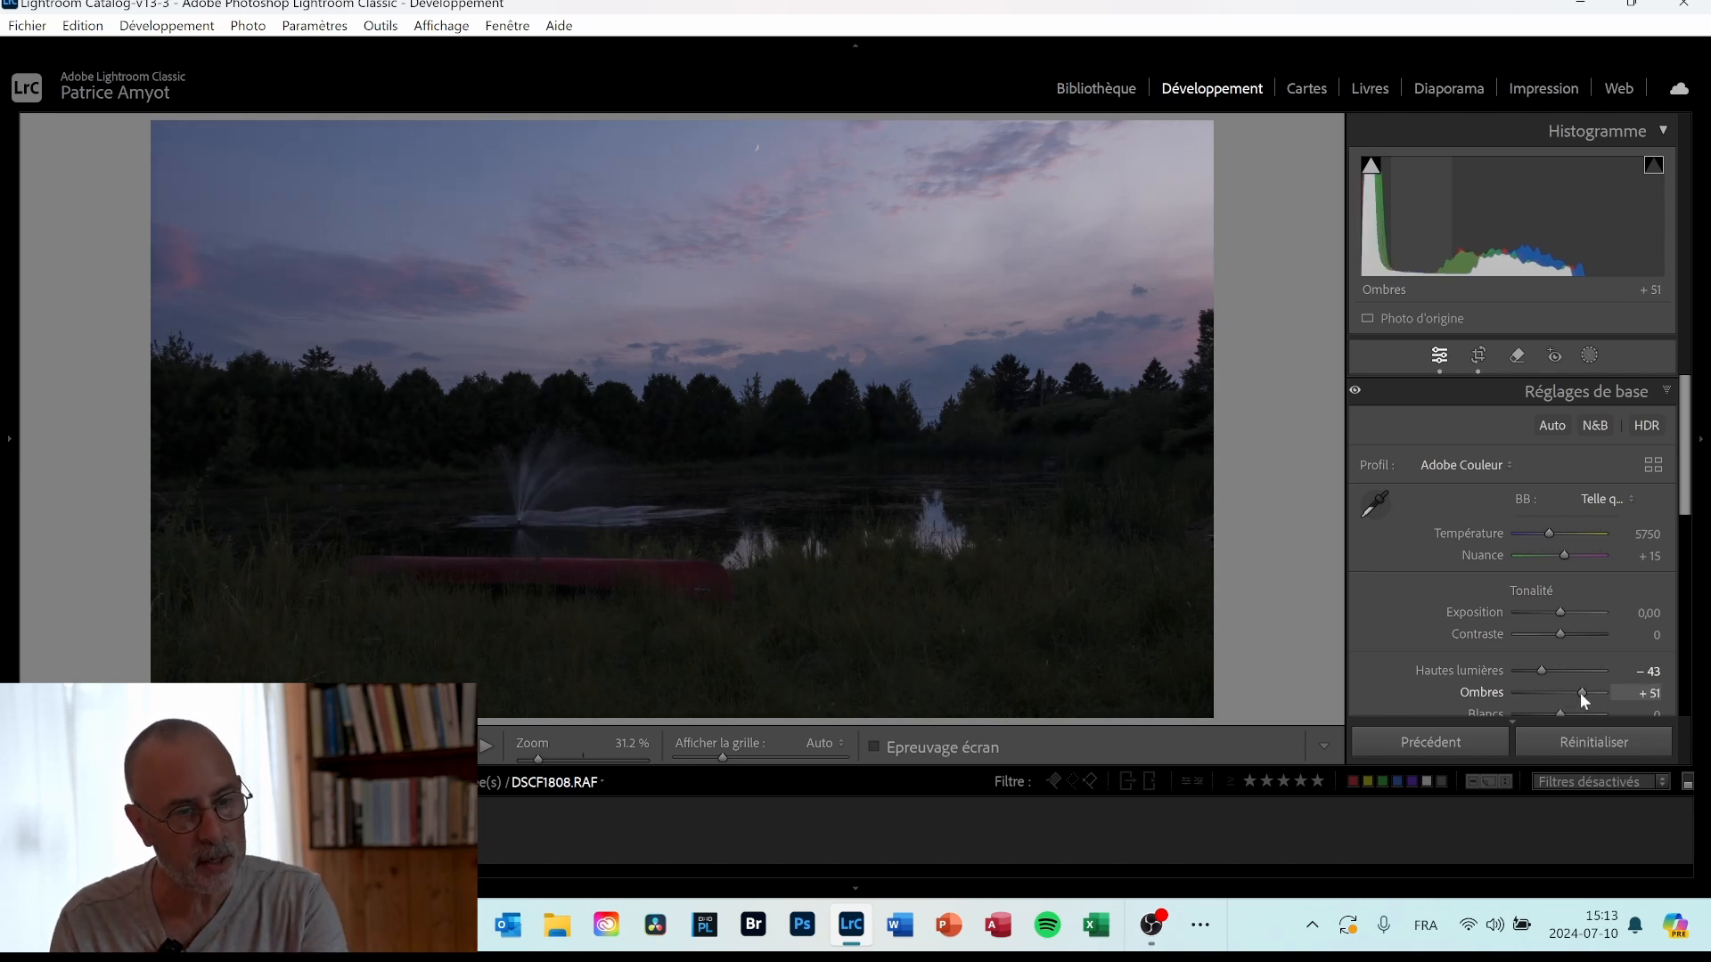
drag(1582, 694, 1594, 692)
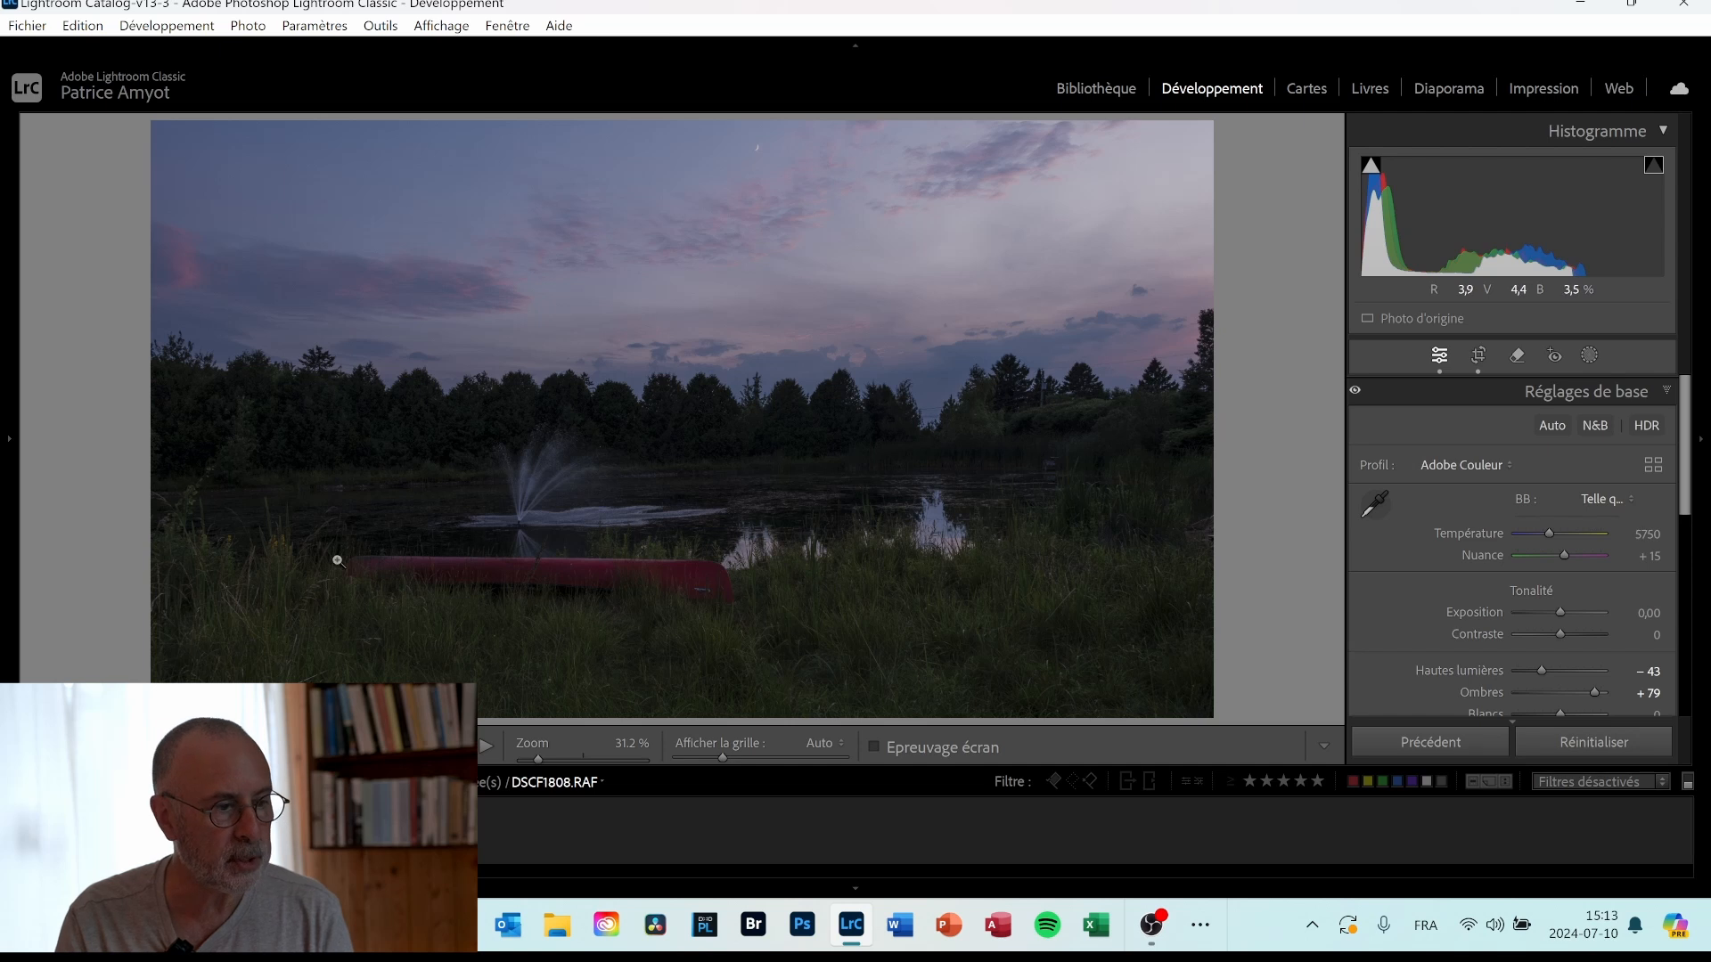
double_click(1474, 688)
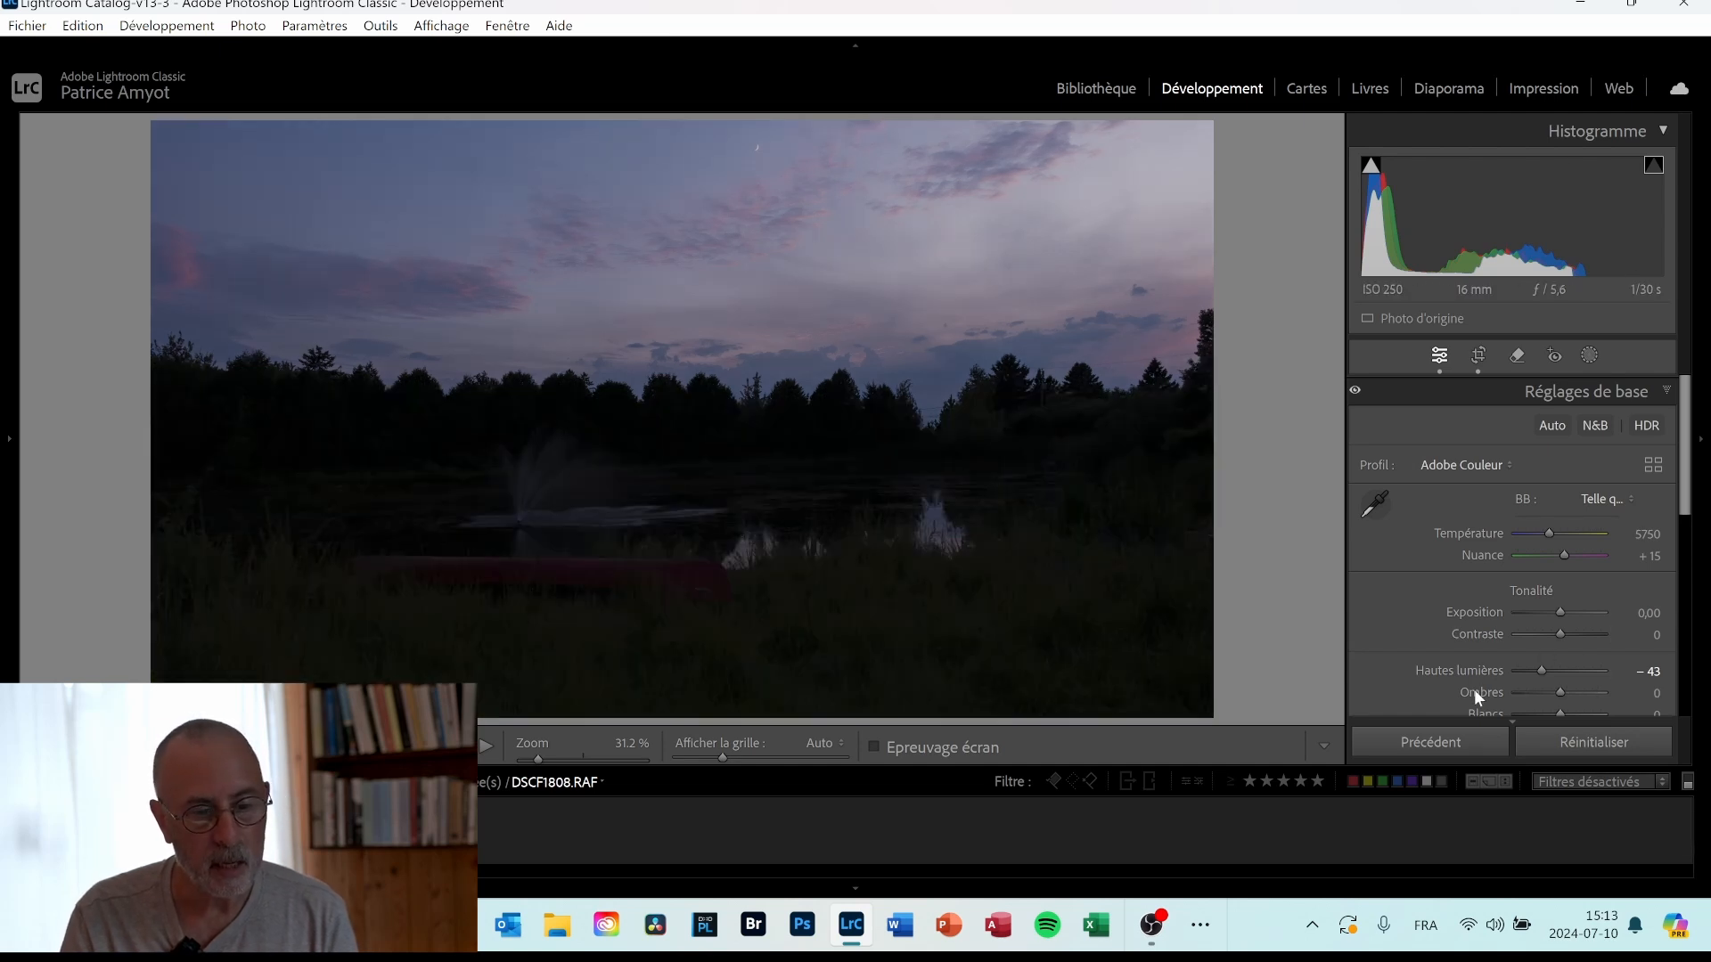
drag(1560, 691, 1606, 693)
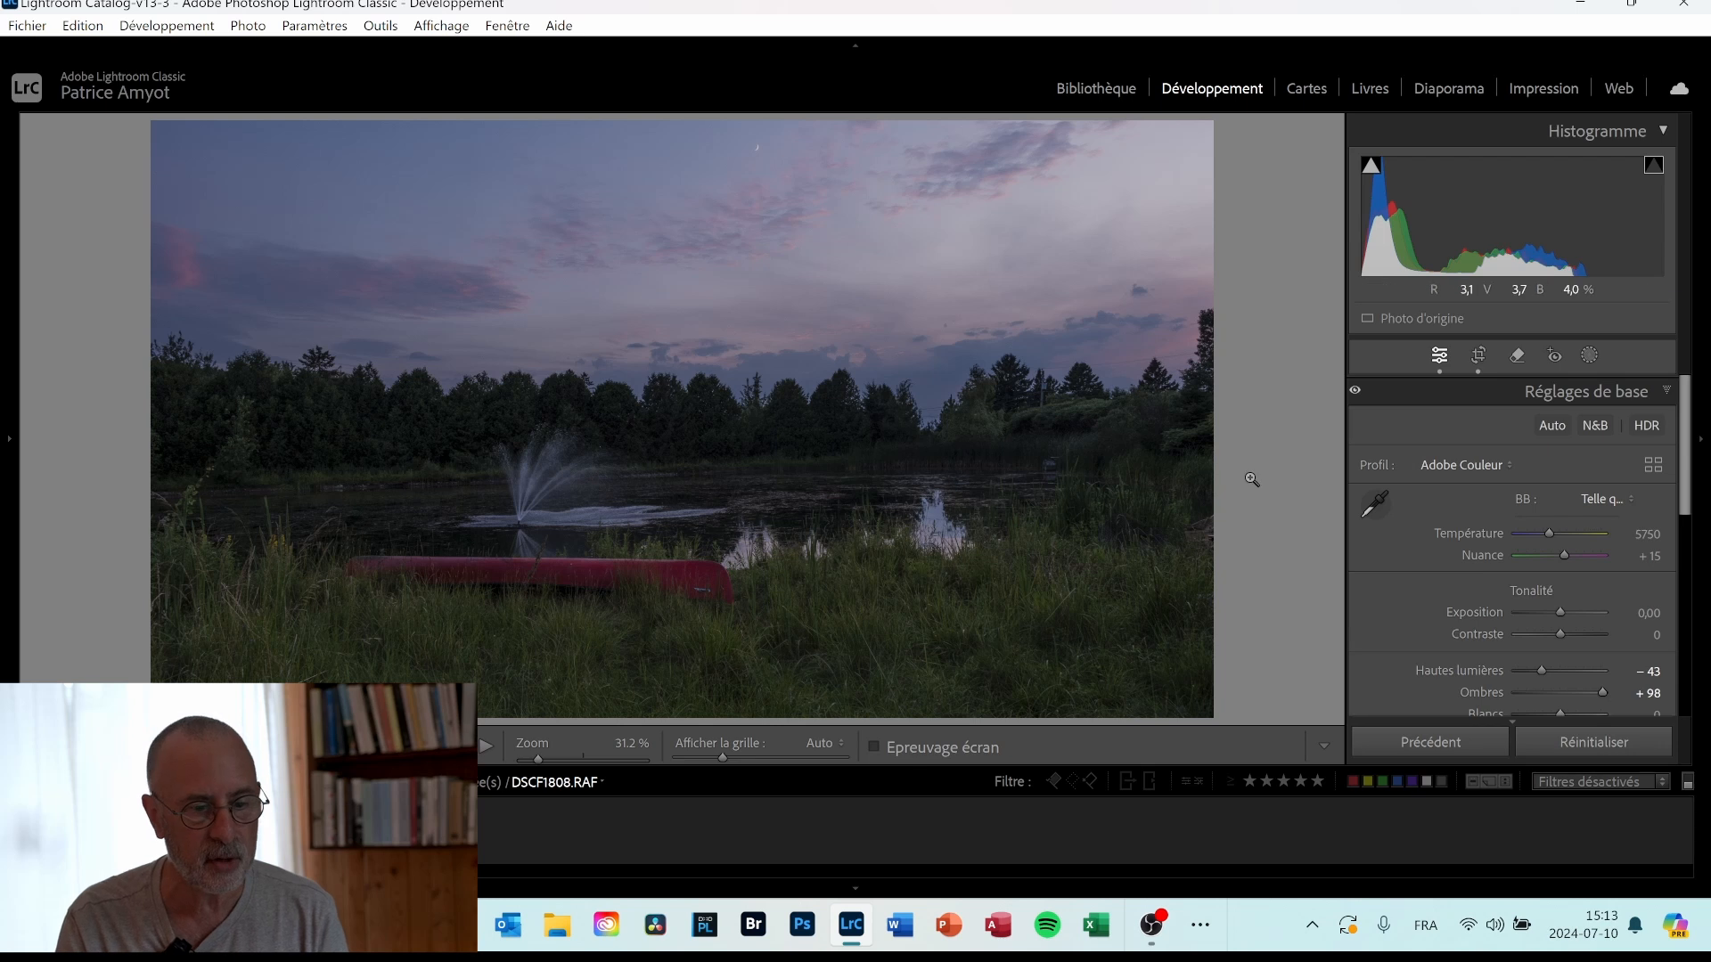
Try the automatic values for Blancs and Noirs, and reset both adjustments to 0.
scroll(1600, 585, down, 1)
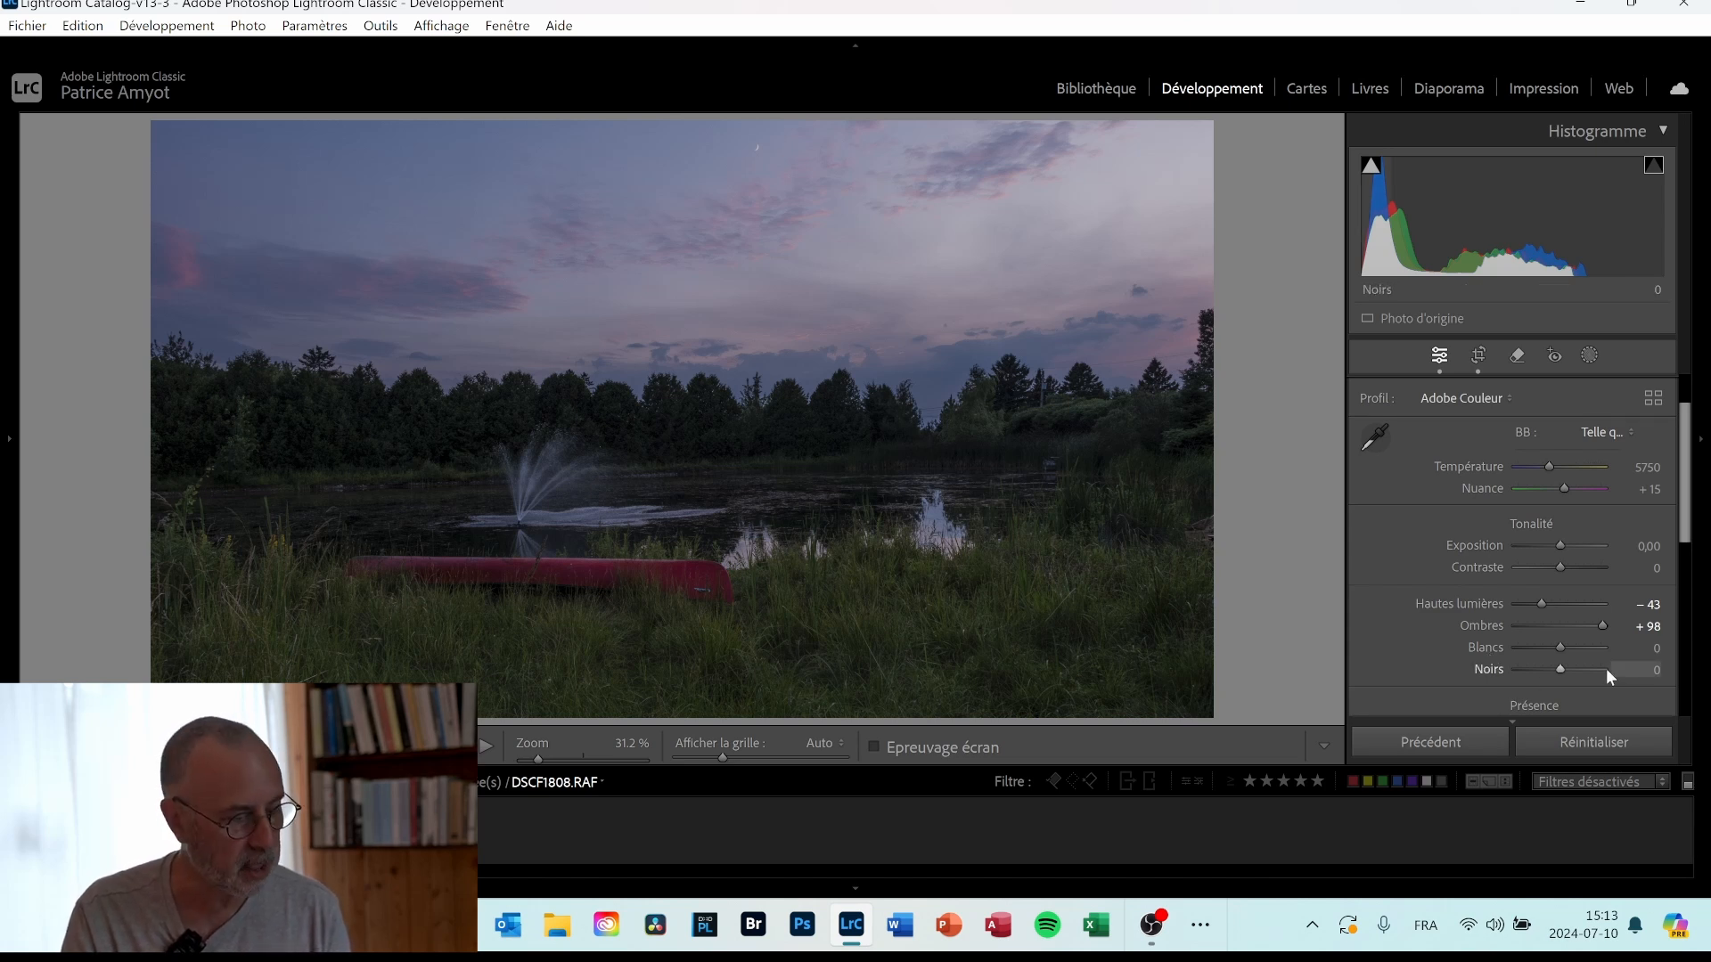
shift+double_click(1483, 645)
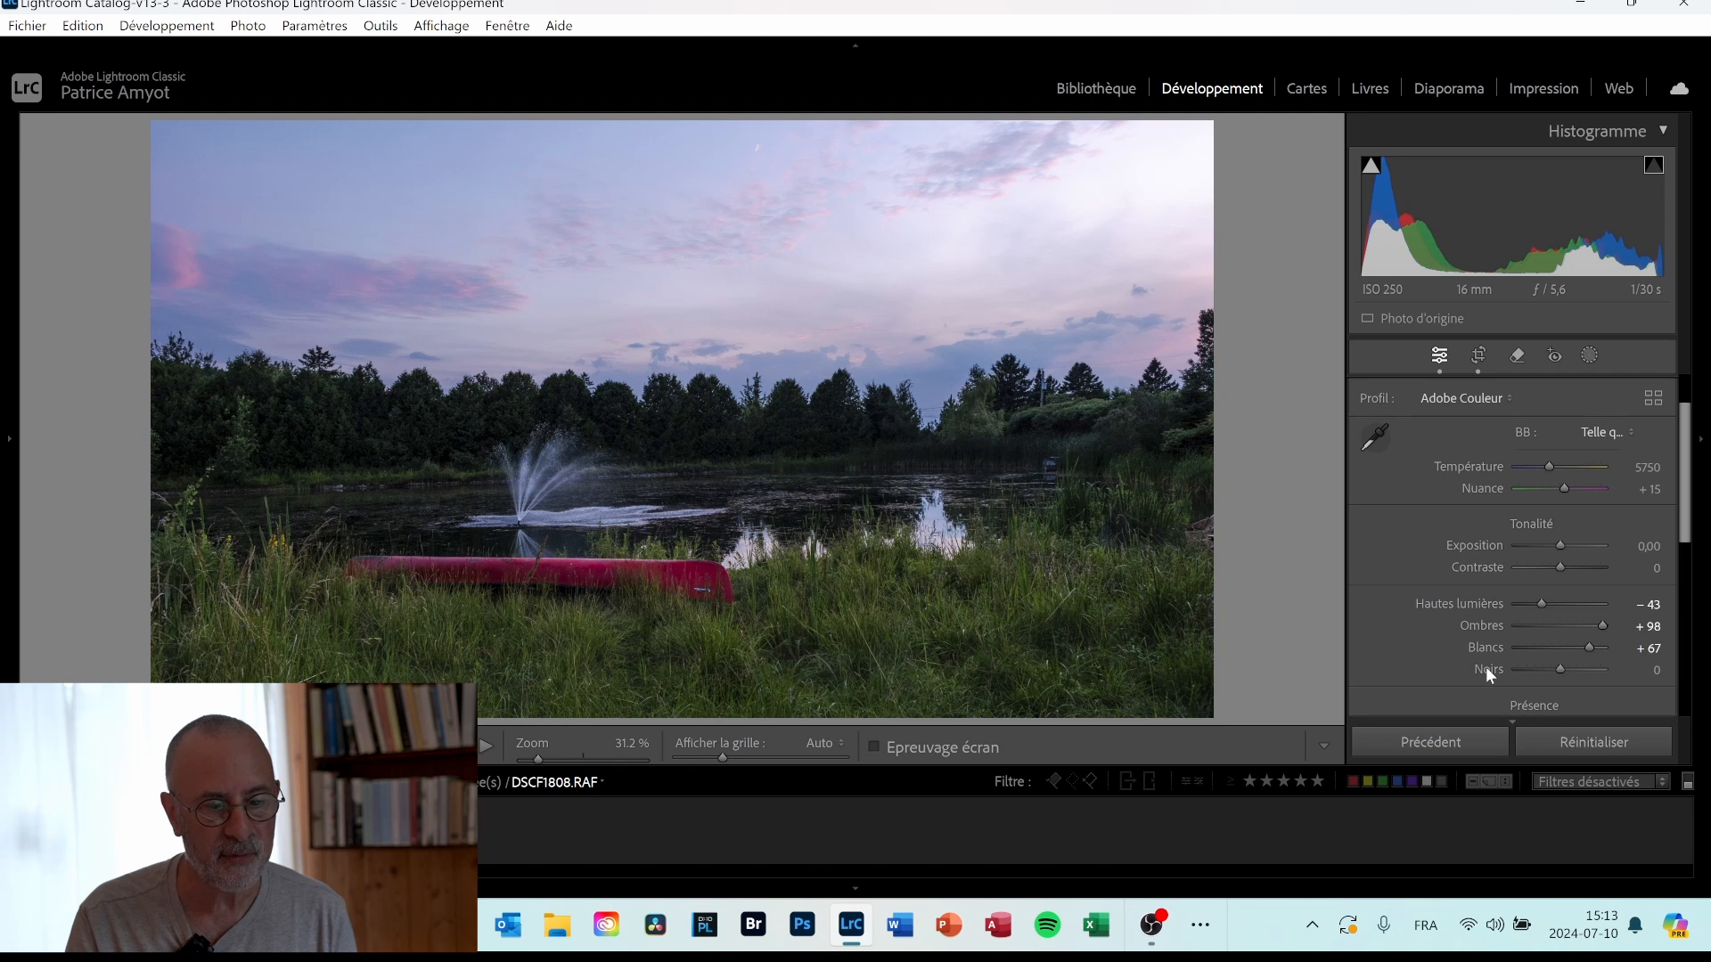
shift+double_click(1484, 667)
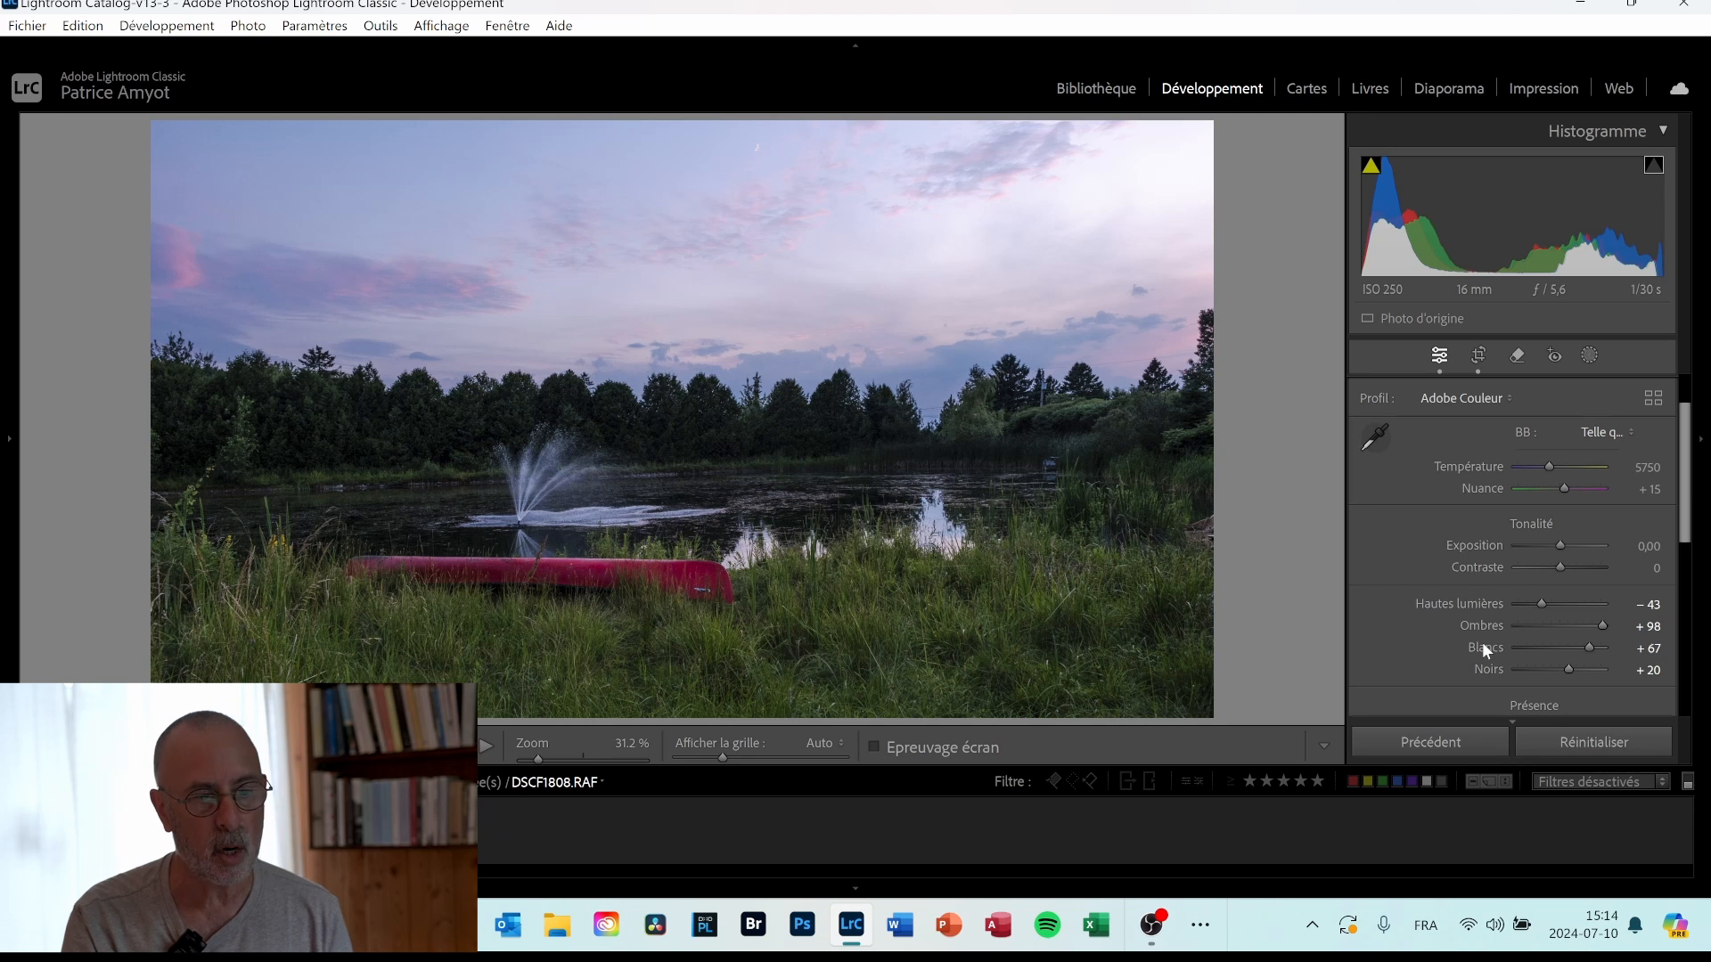
double_click(1483, 643)
double_click(1487, 668)
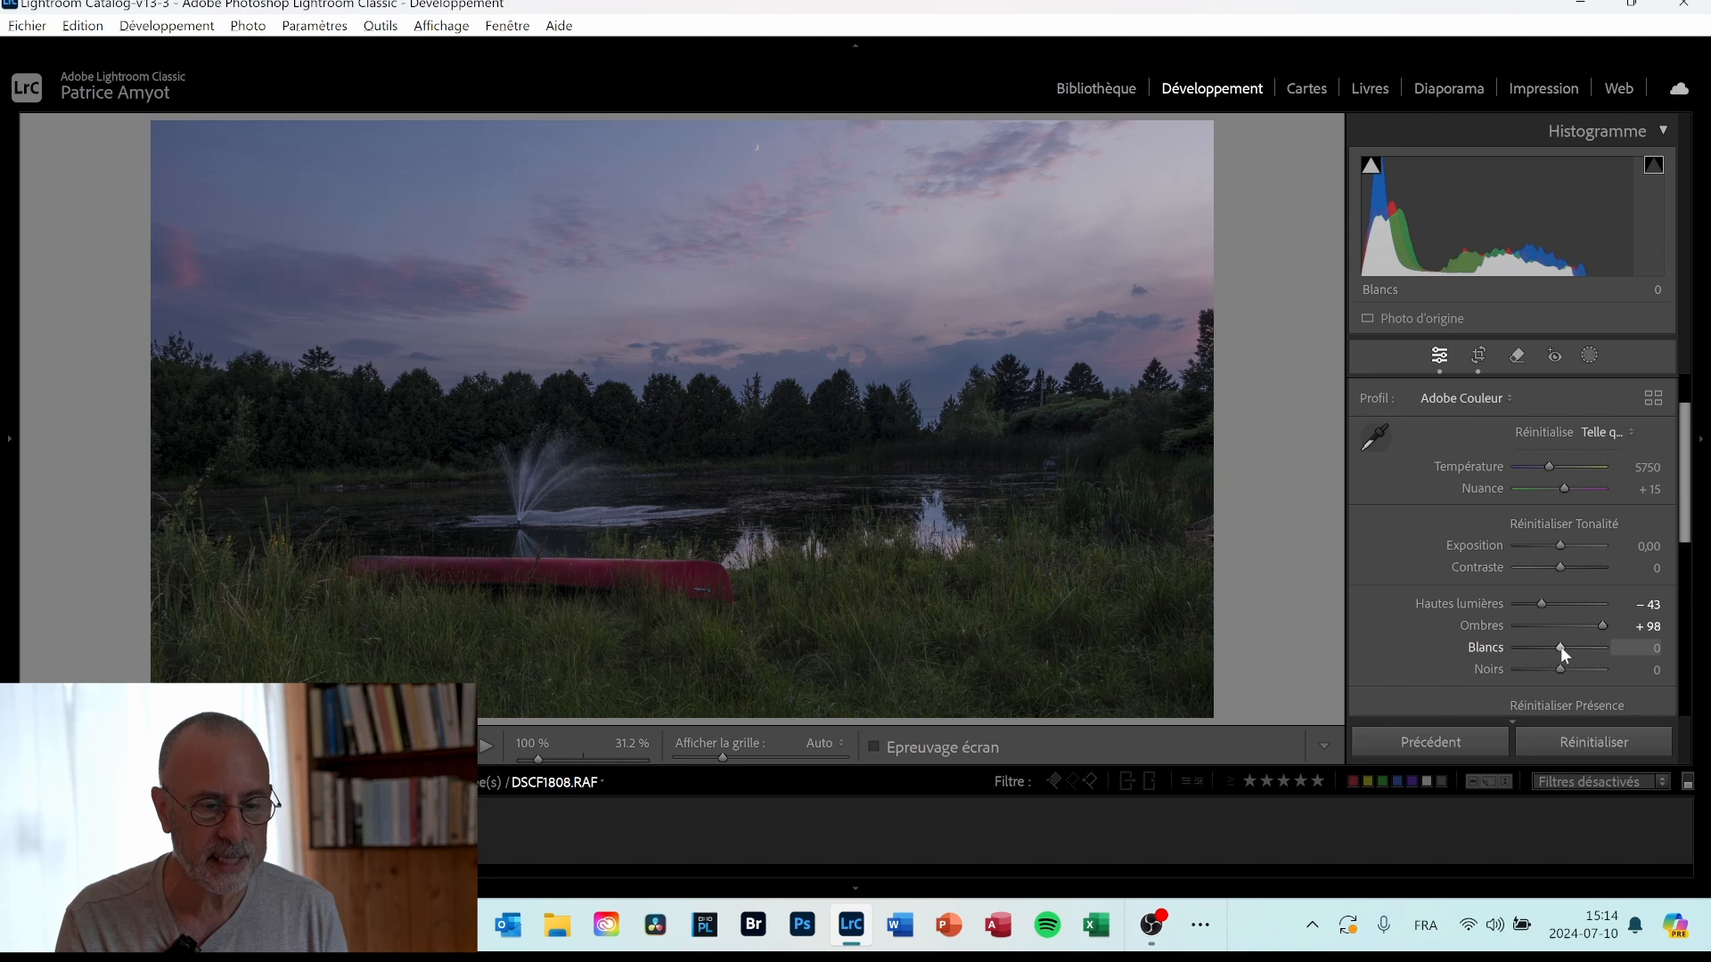
Set Blancs to +61 while checking the highlight clipping overlay, and set Noirs to +5.
drag(1560, 647, 1608, 652)
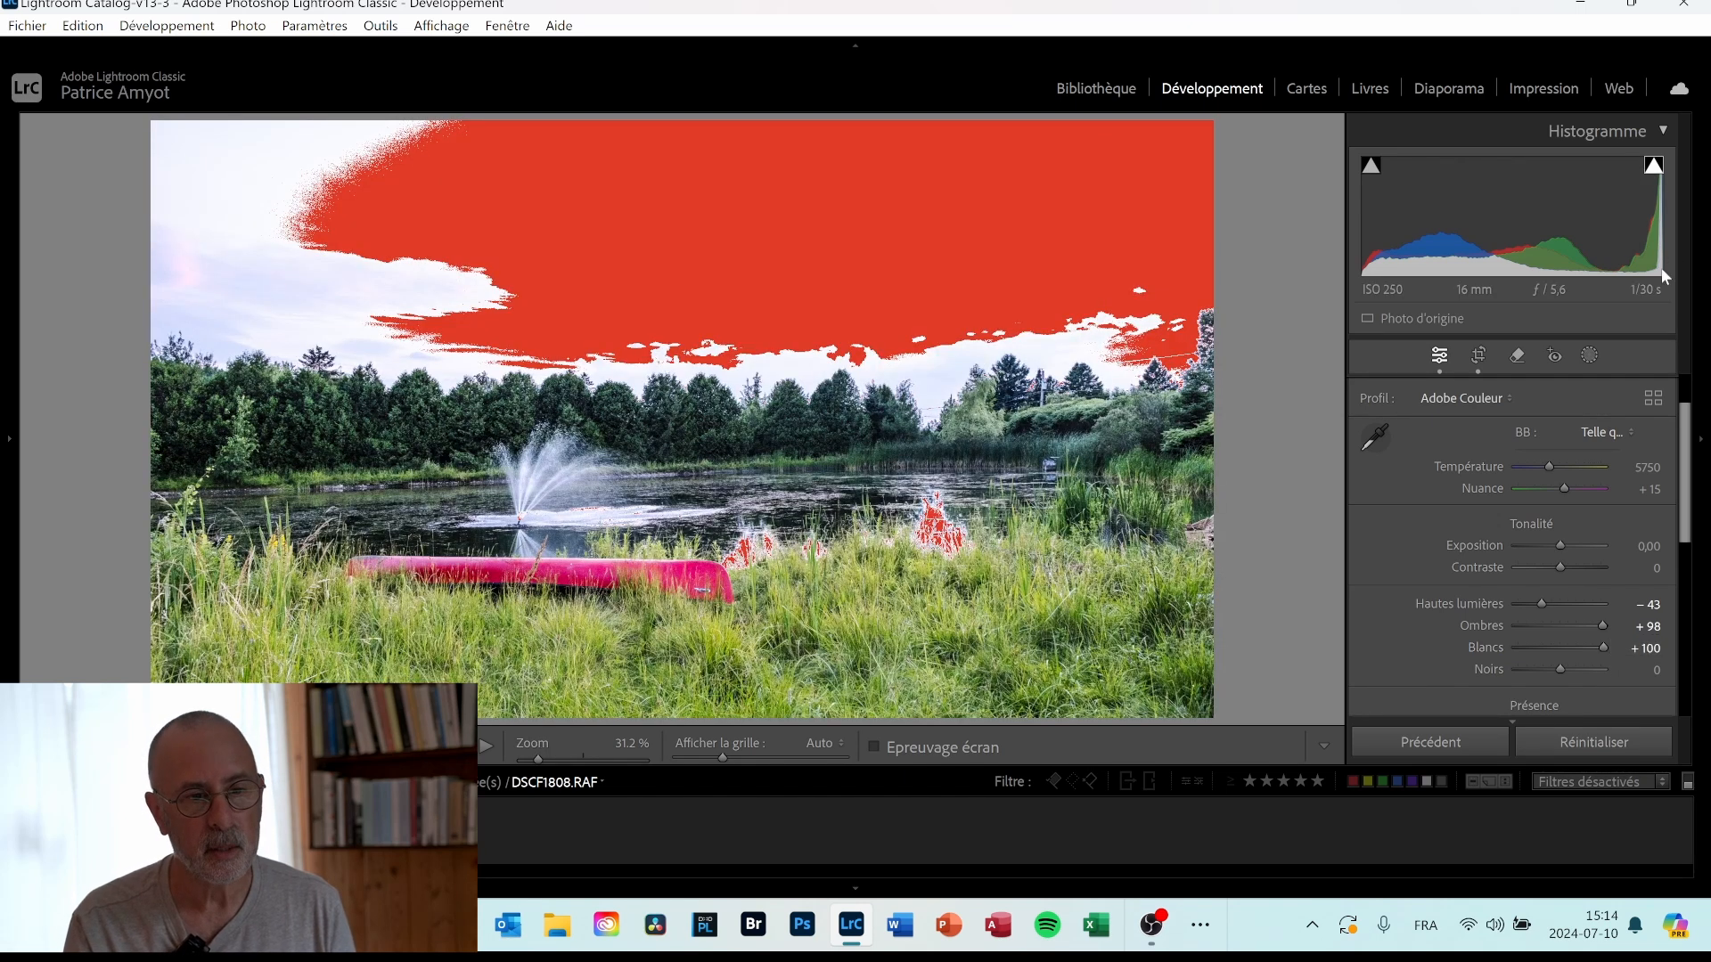
click(1655, 168)
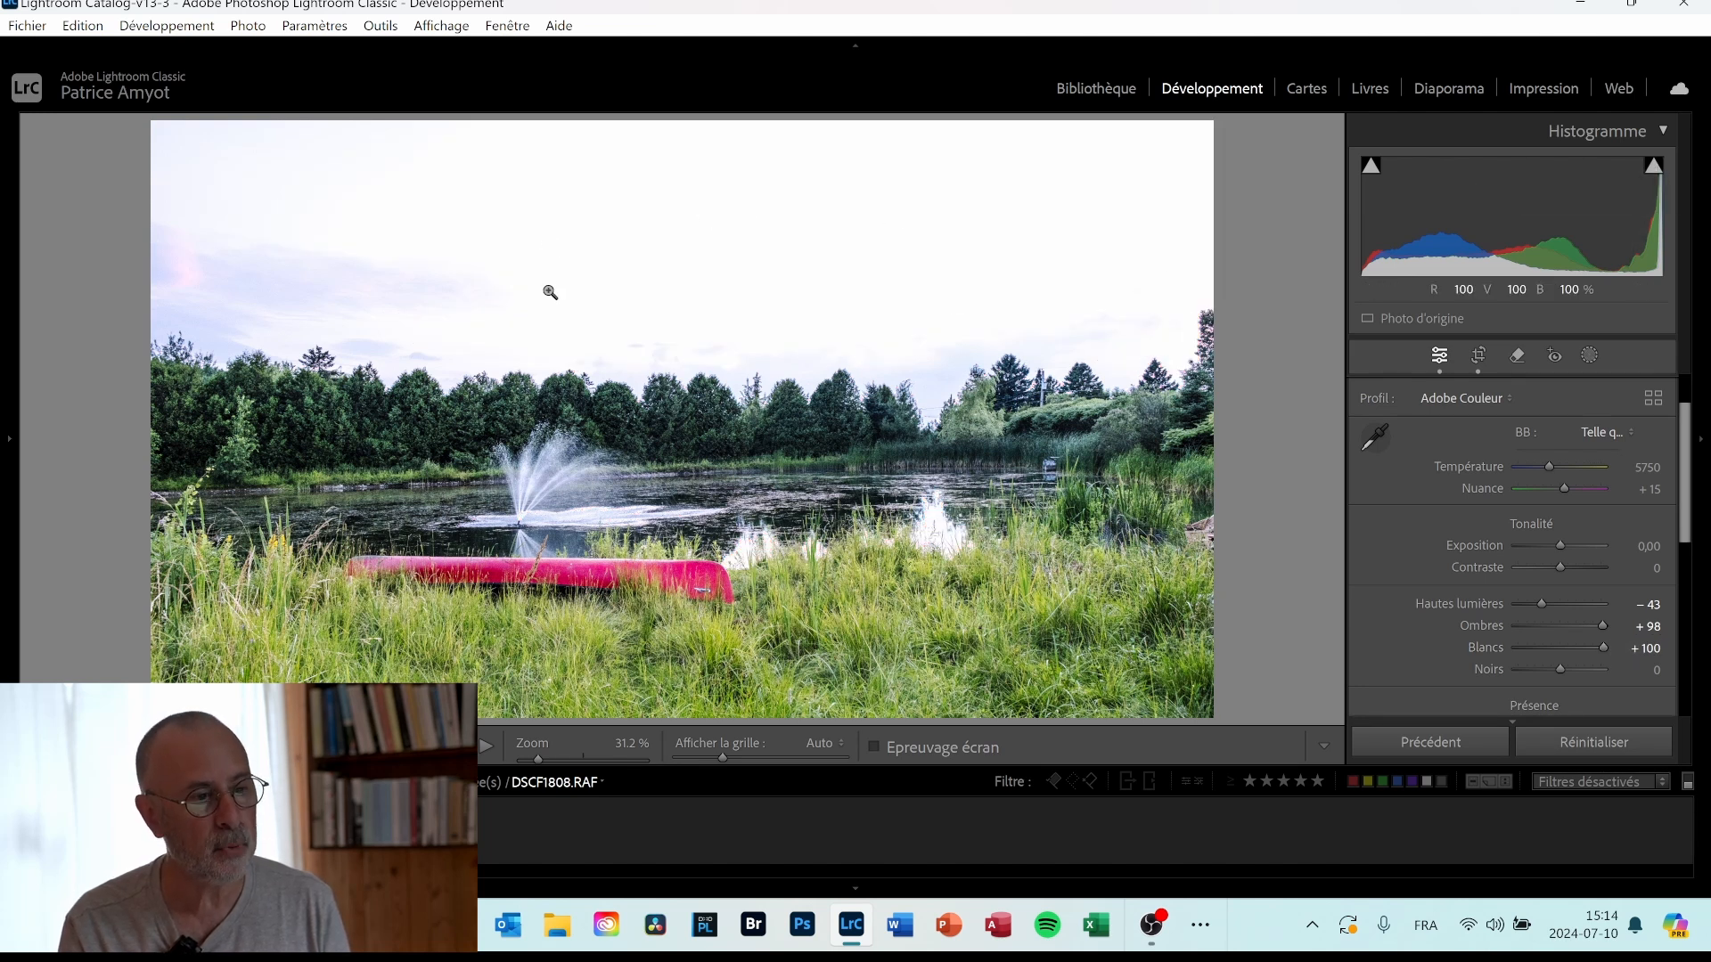
click(1654, 169)
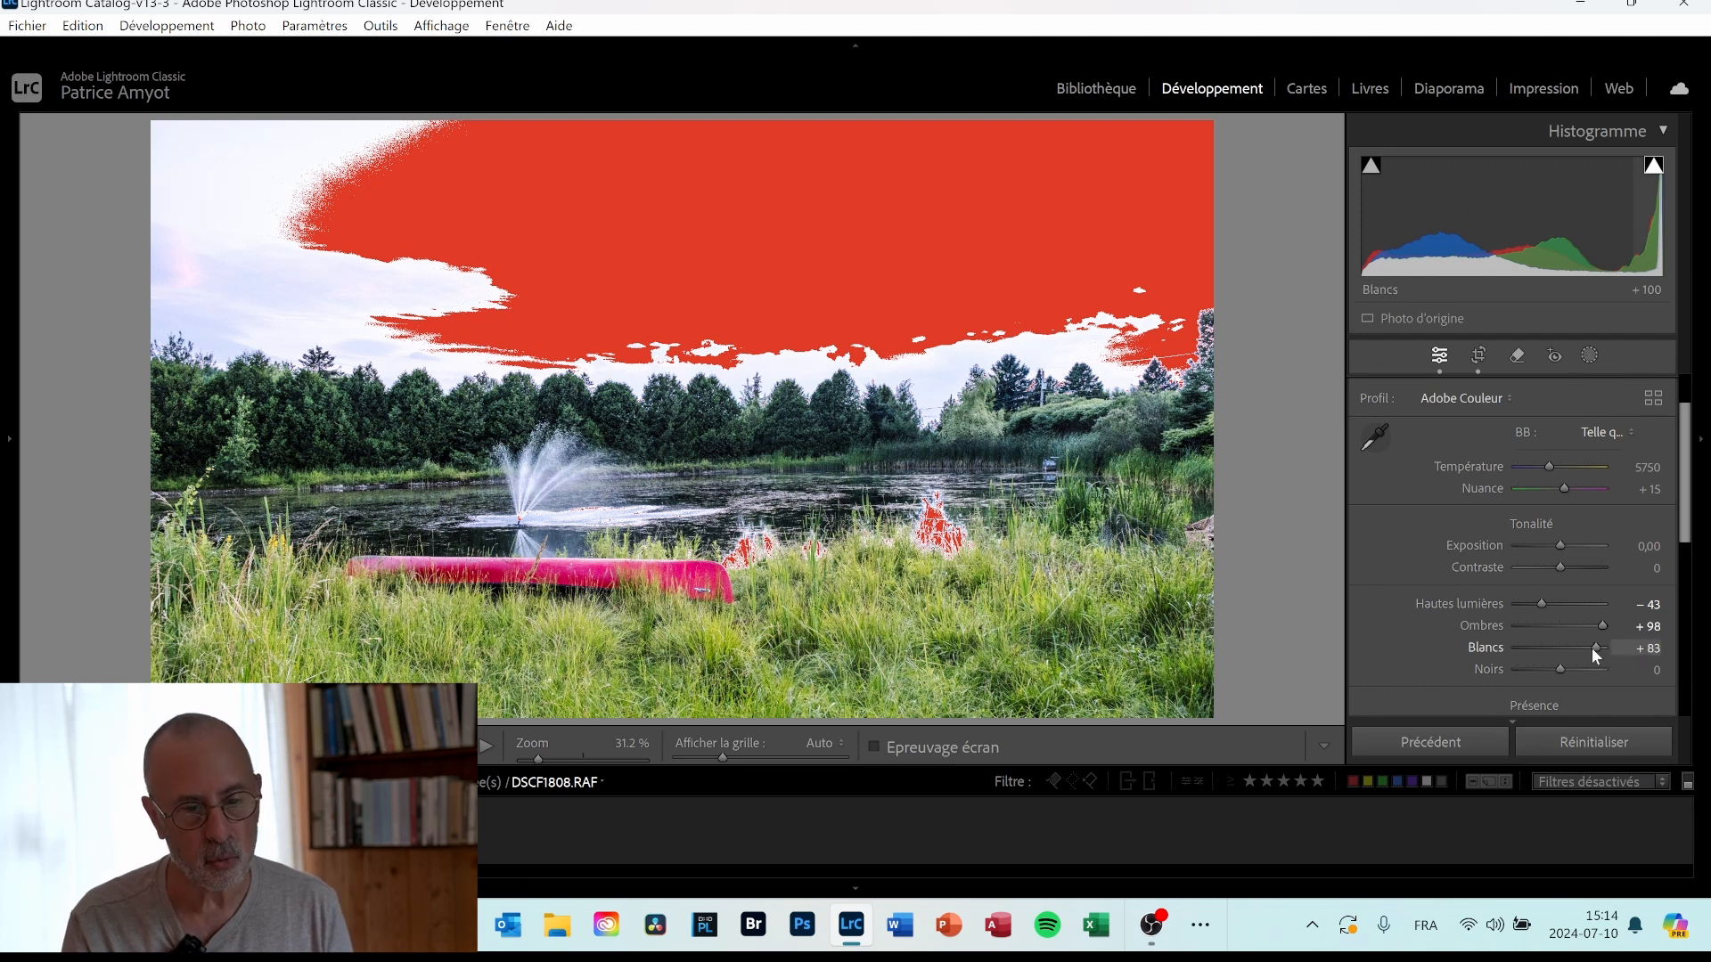
drag(1591, 649, 1585, 647)
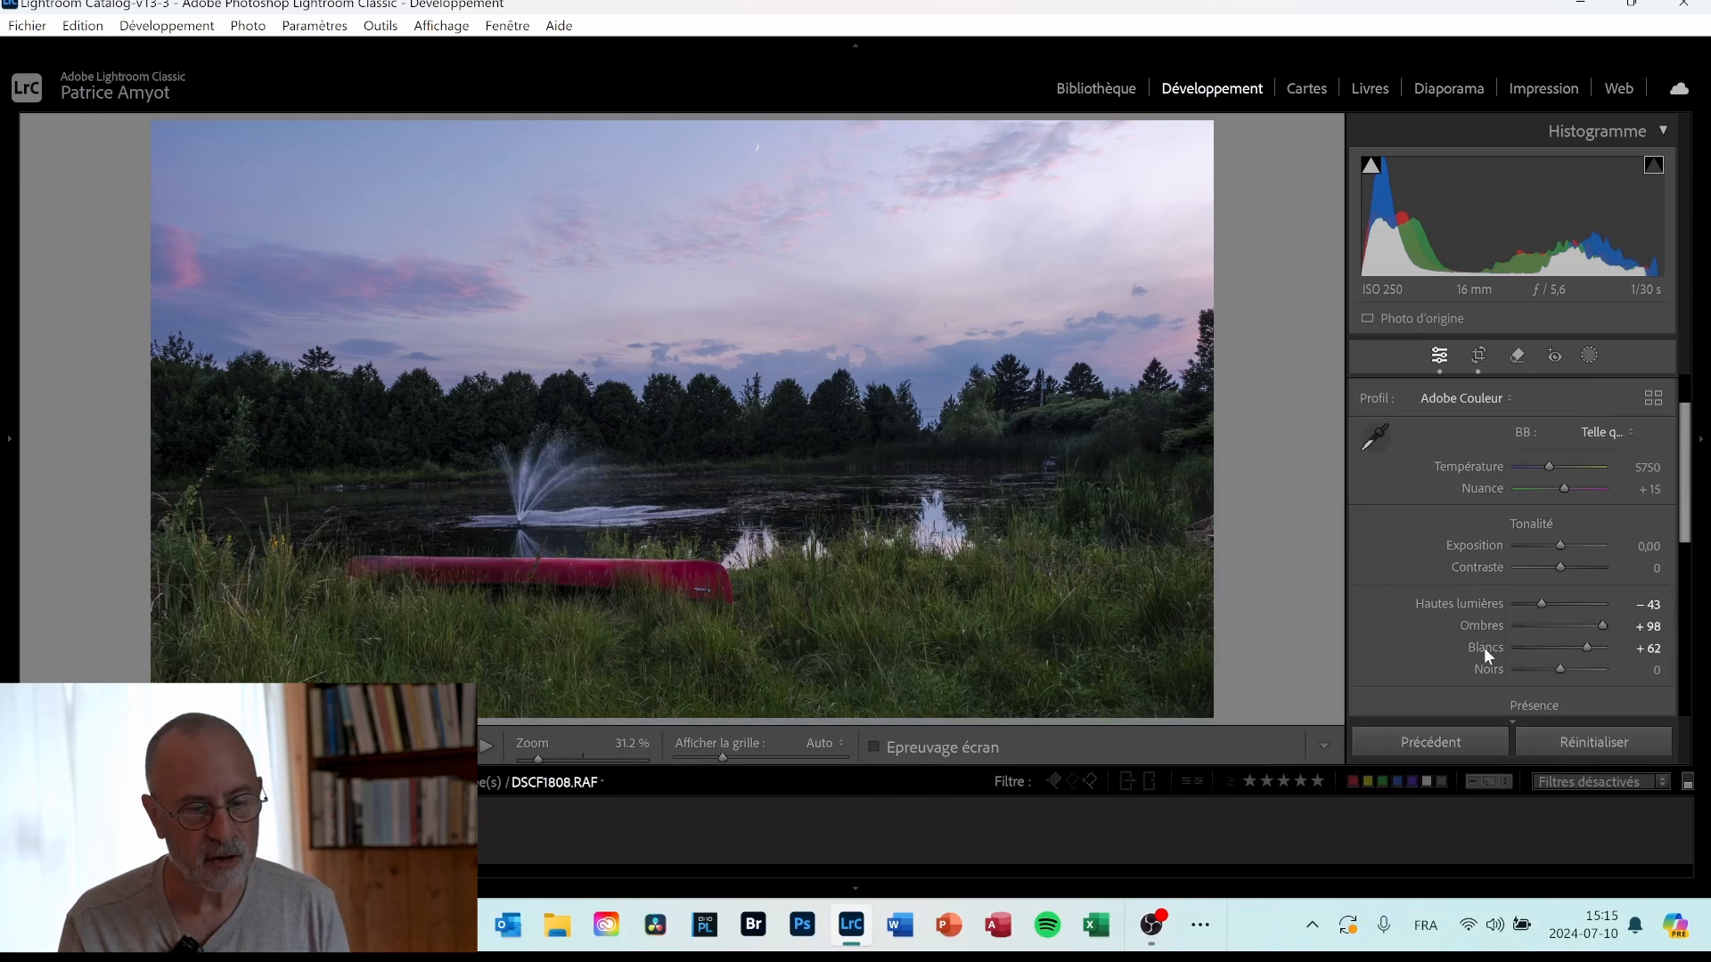
key(Up)
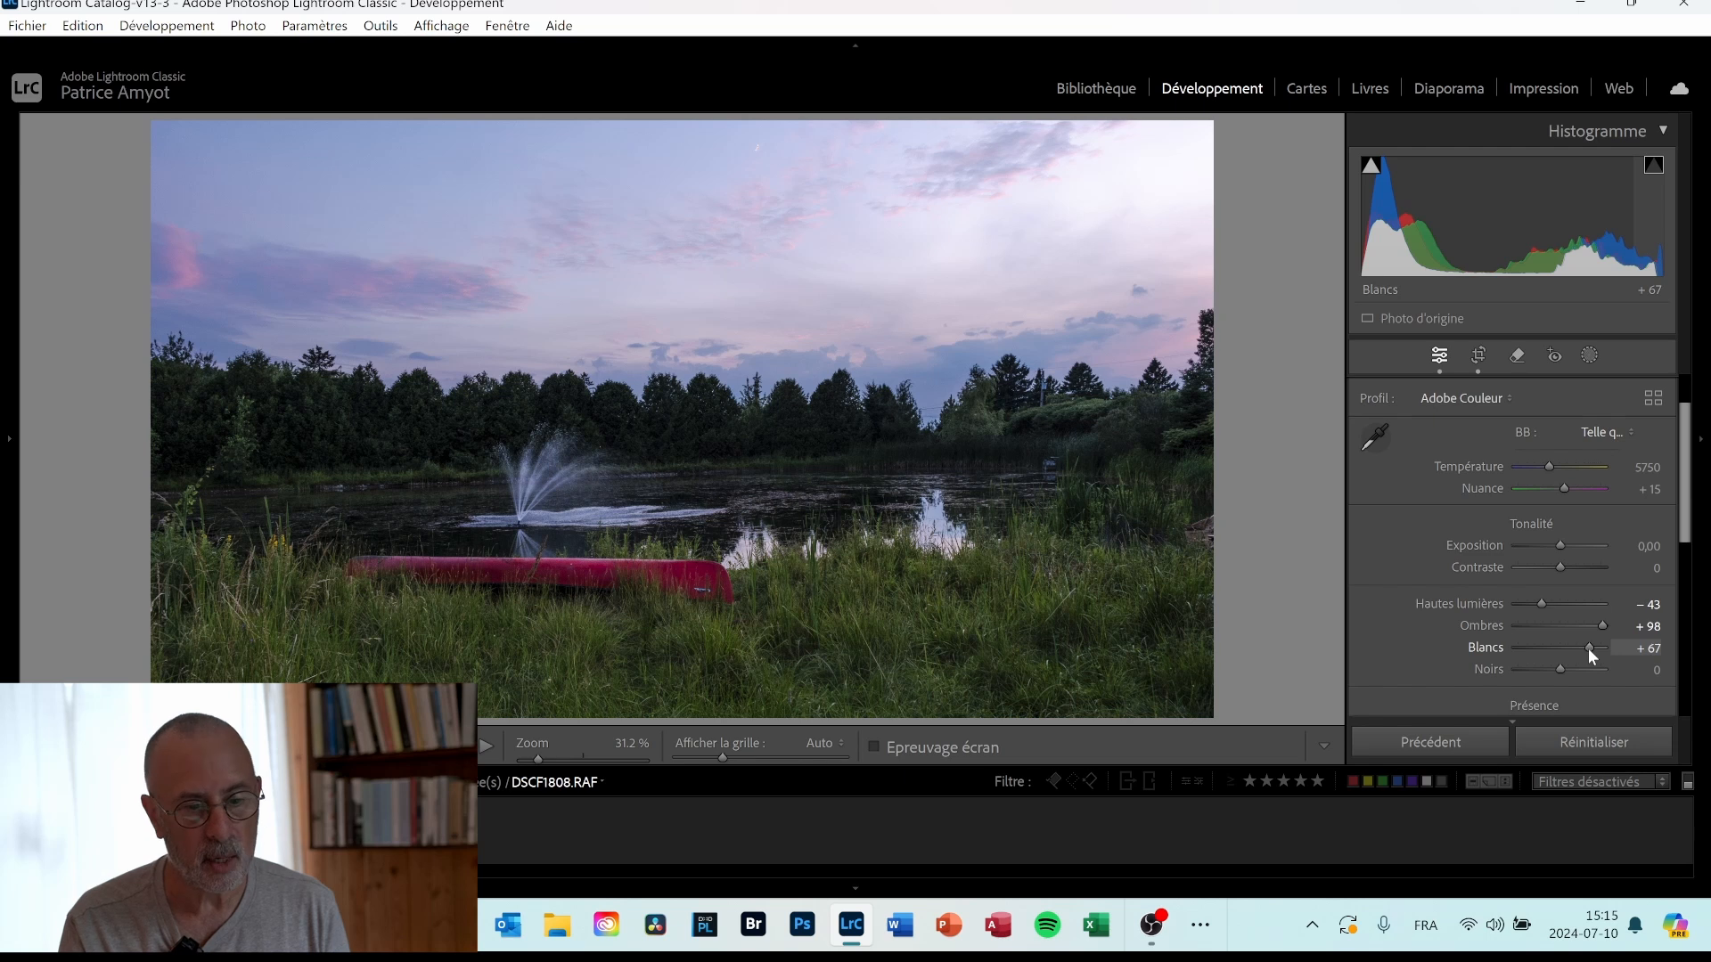
drag(1588, 649, 1586, 649)
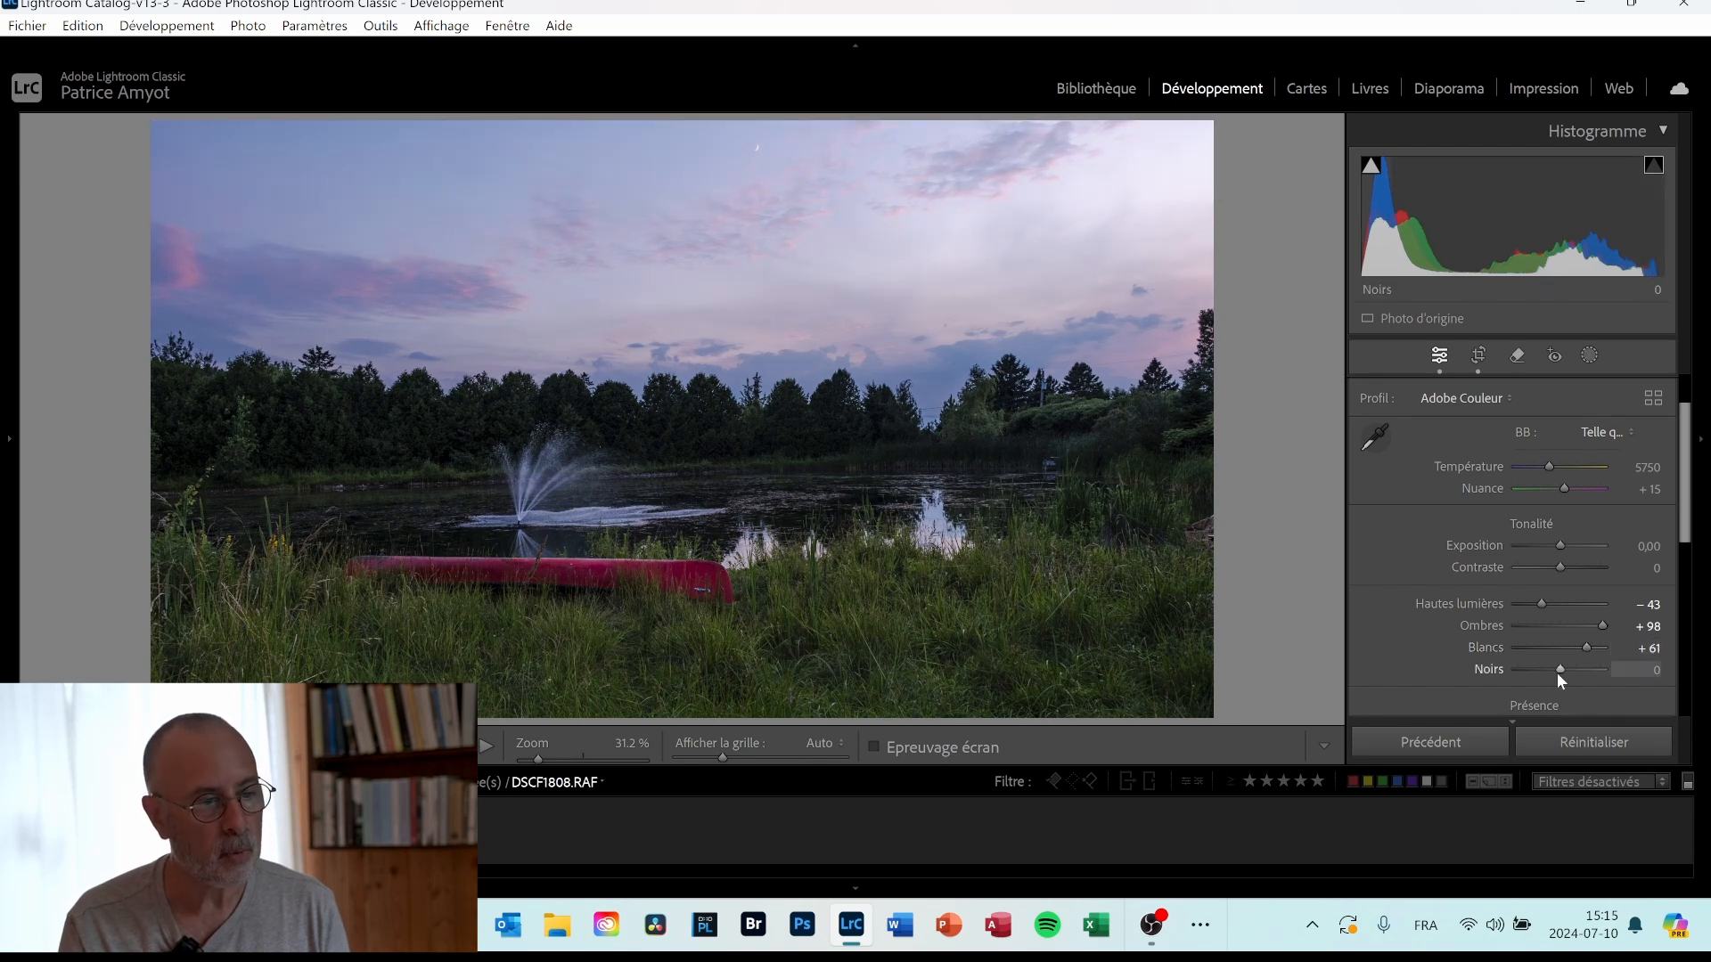
mouse_move(1563, 670)
mouse_down()
mouse_move(1536, 671)
mouse_move(1564, 681)
mouse_up()
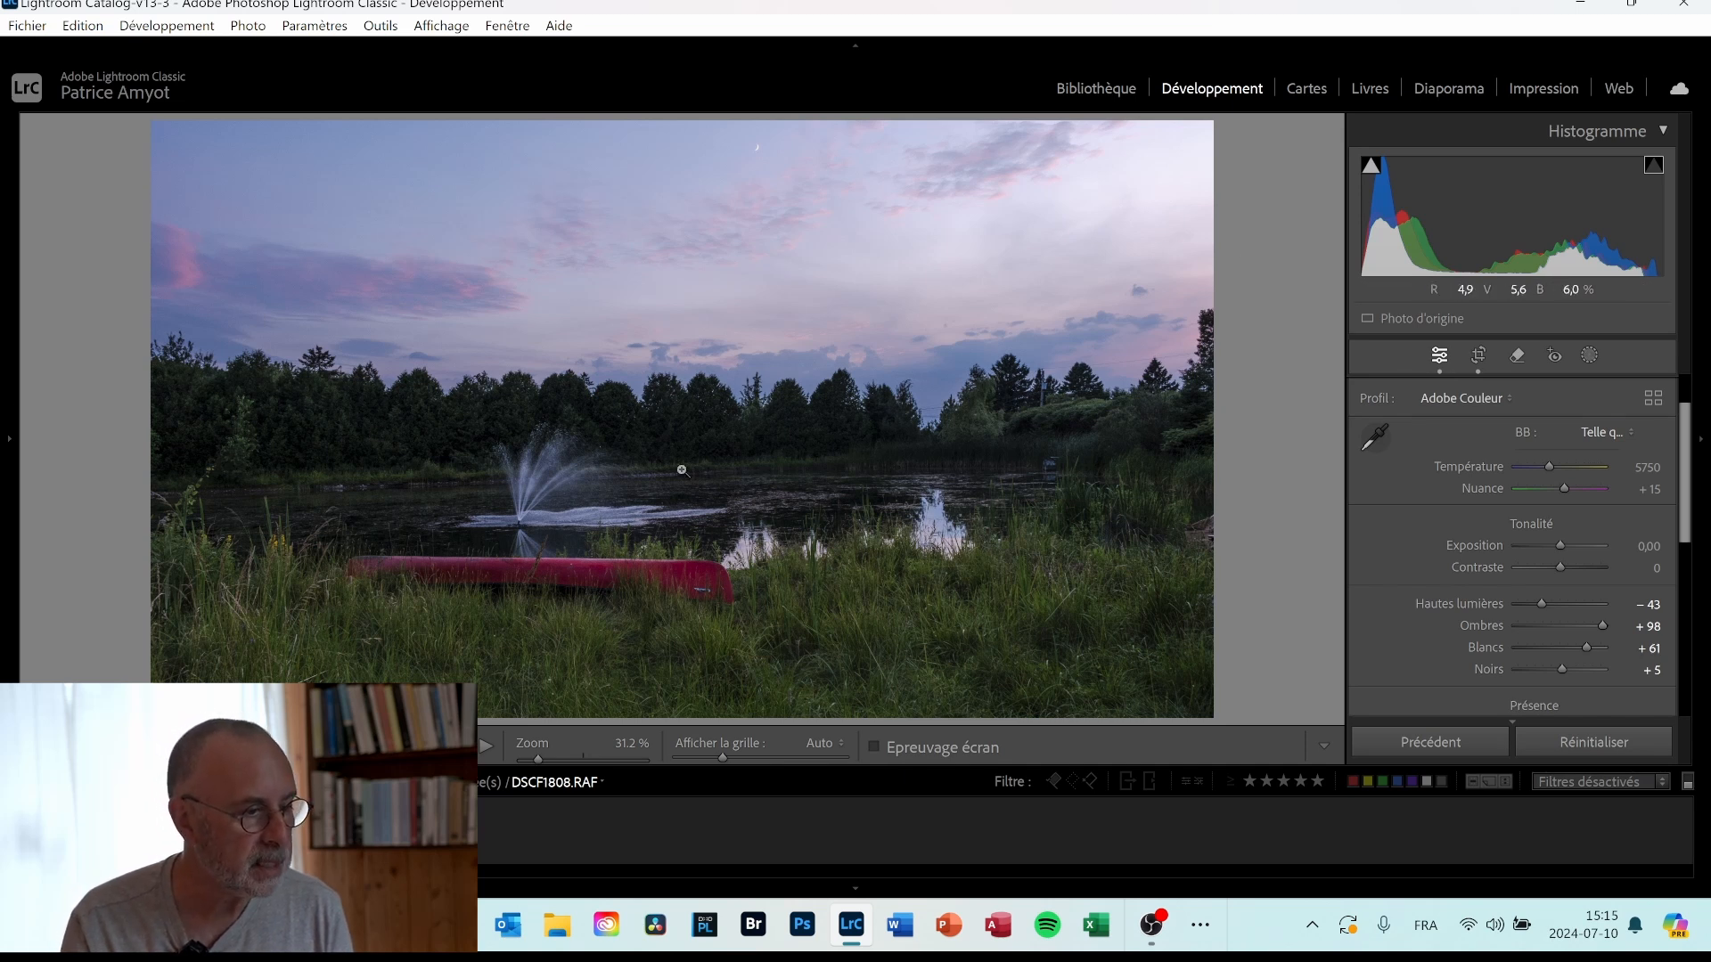
Set Noirs to +9 and raise Exposition to +0,33 in the basic adjustments.
alt+click(1557, 666)
drag(1558, 667, 1560, 666)
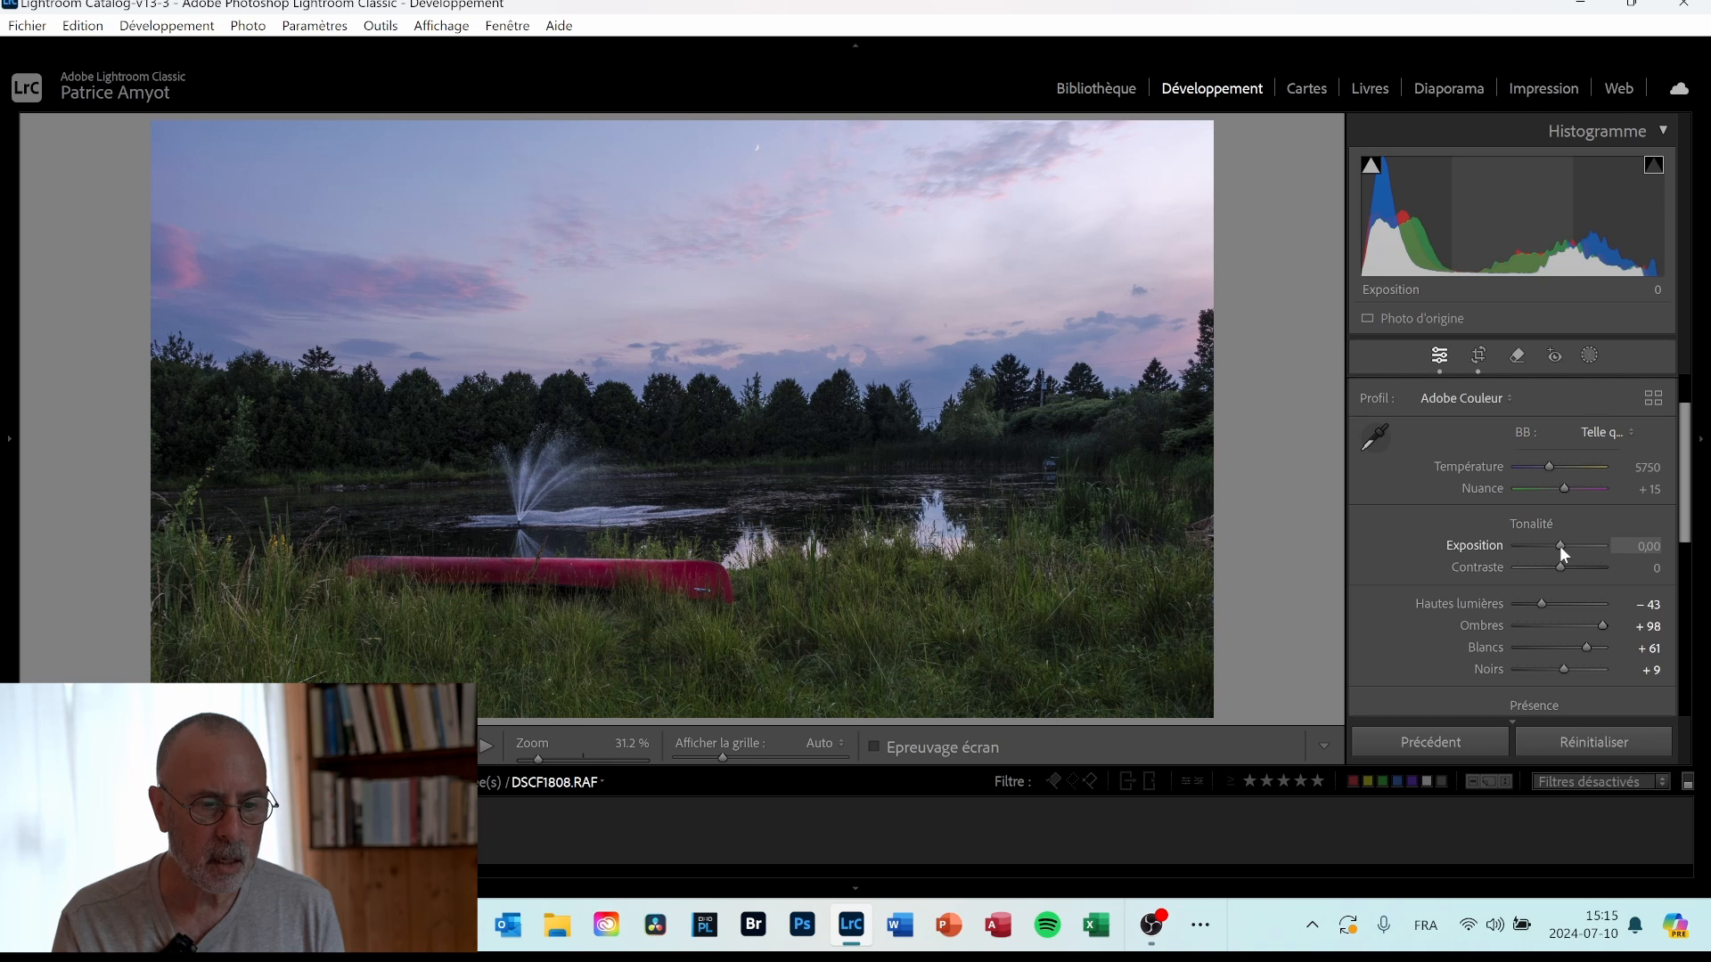
drag(1560, 545, 1563, 545)
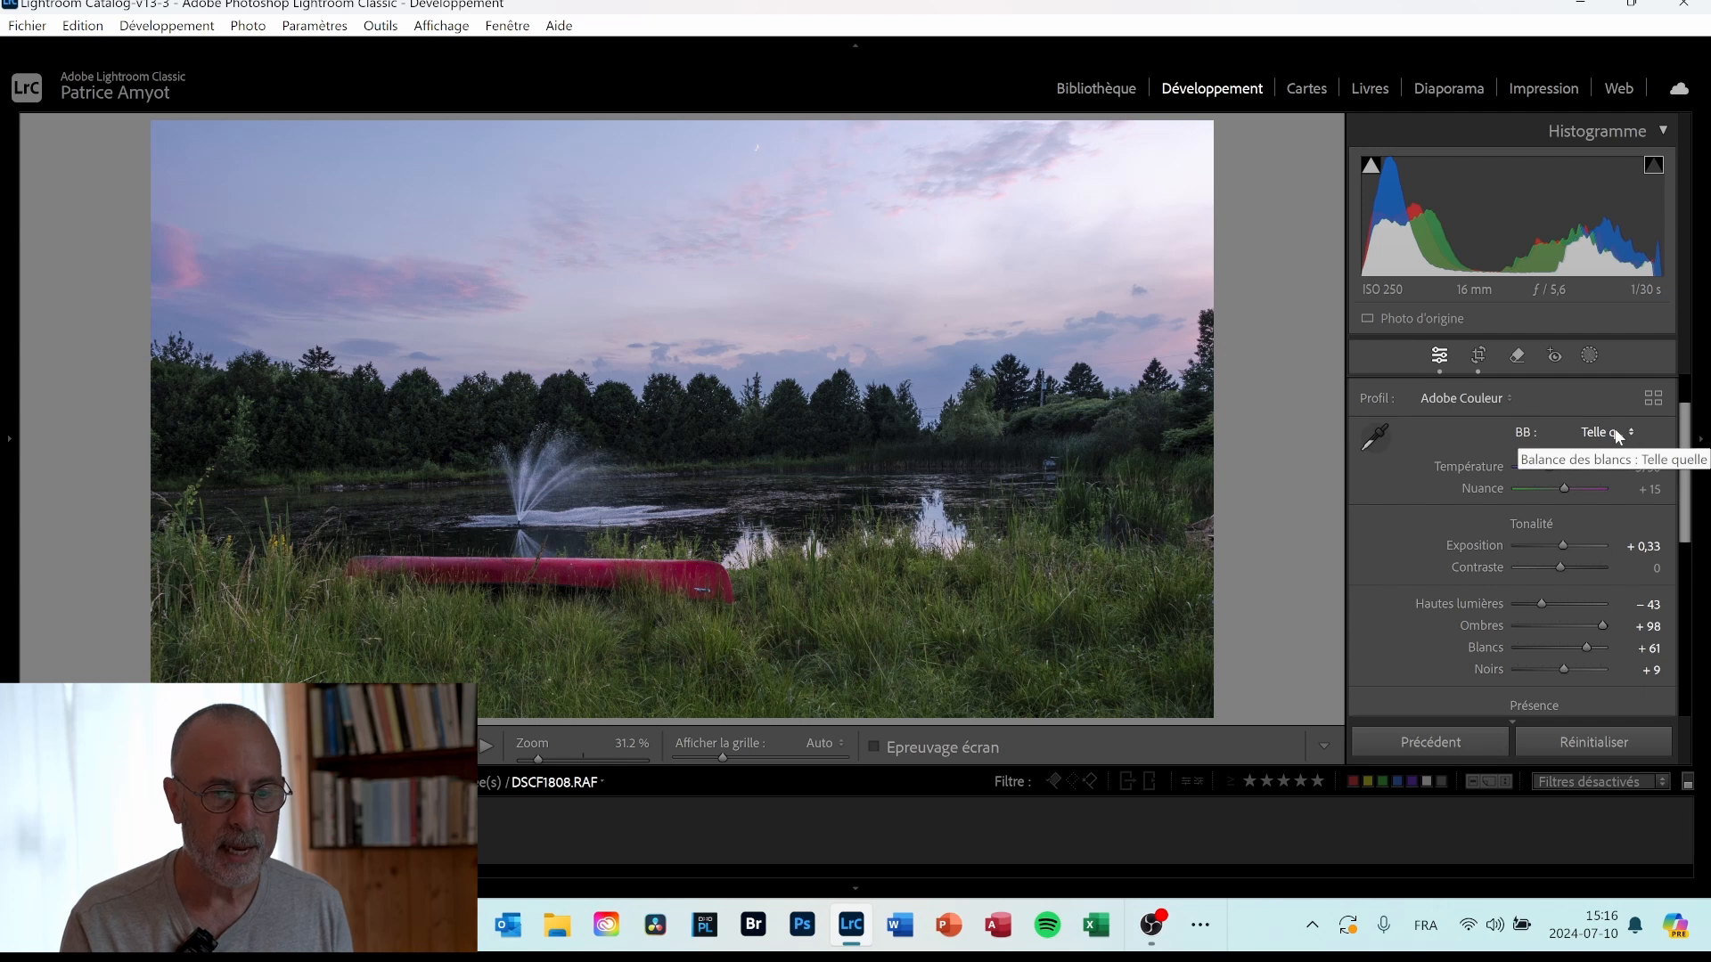
Try the Ombre and Auto white balance presets, and return the white balance to Telle quelle.
click(1631, 434)
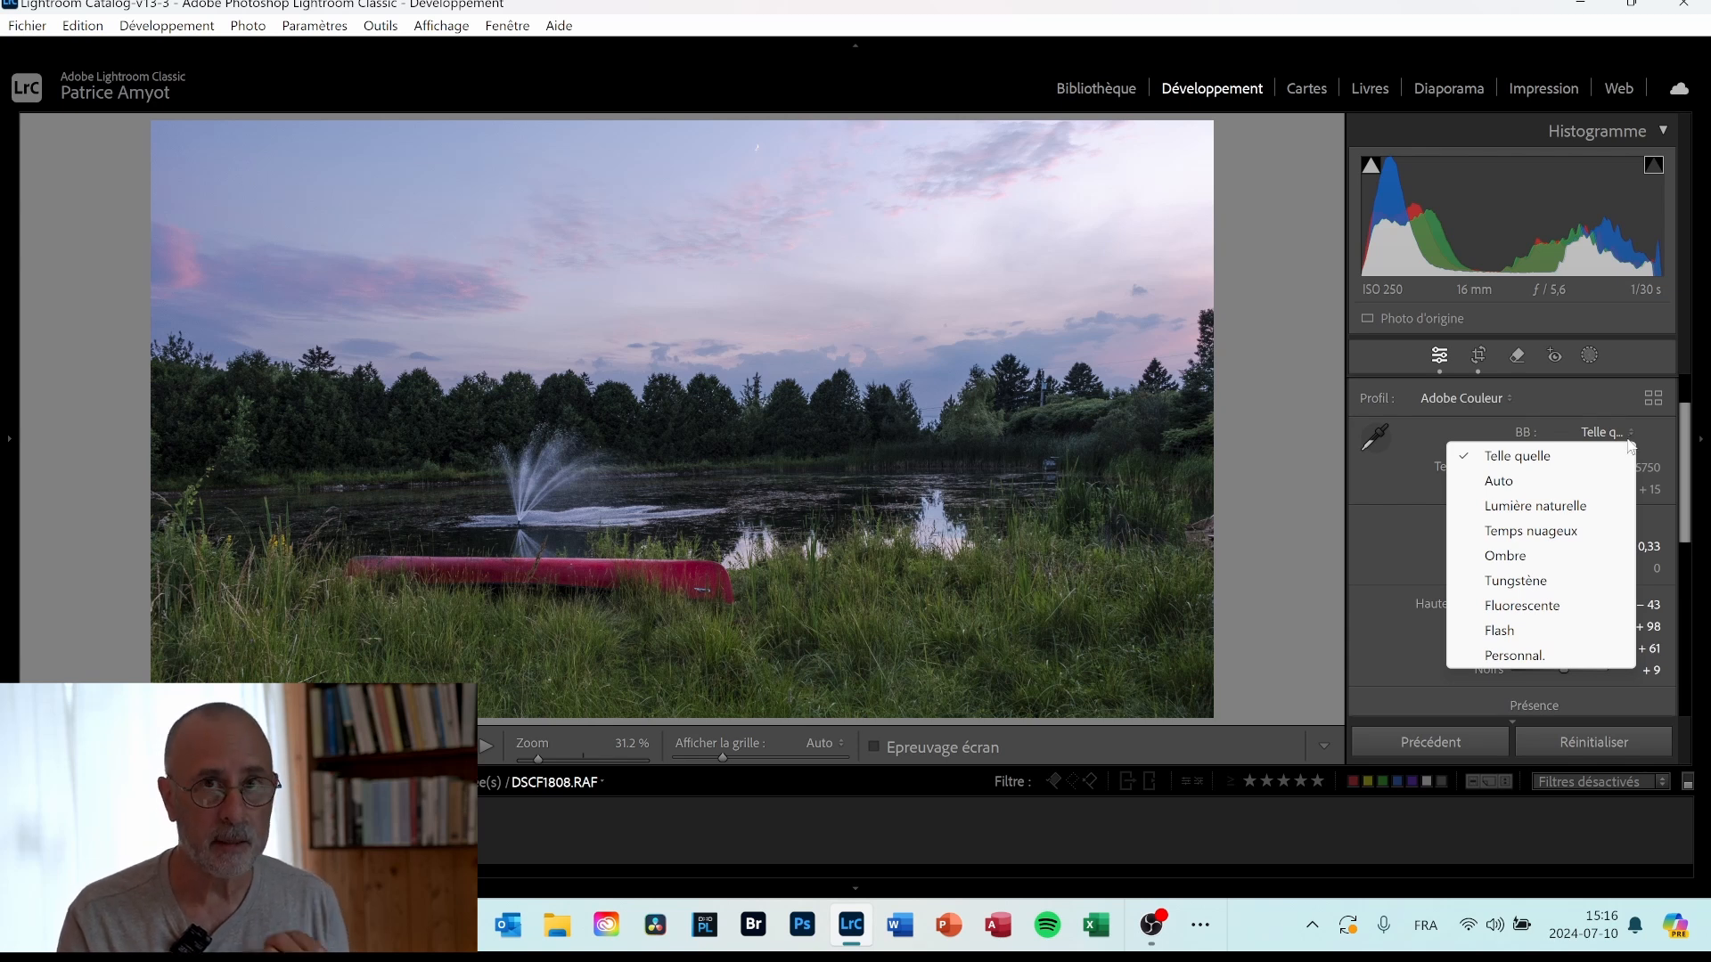
click(1526, 557)
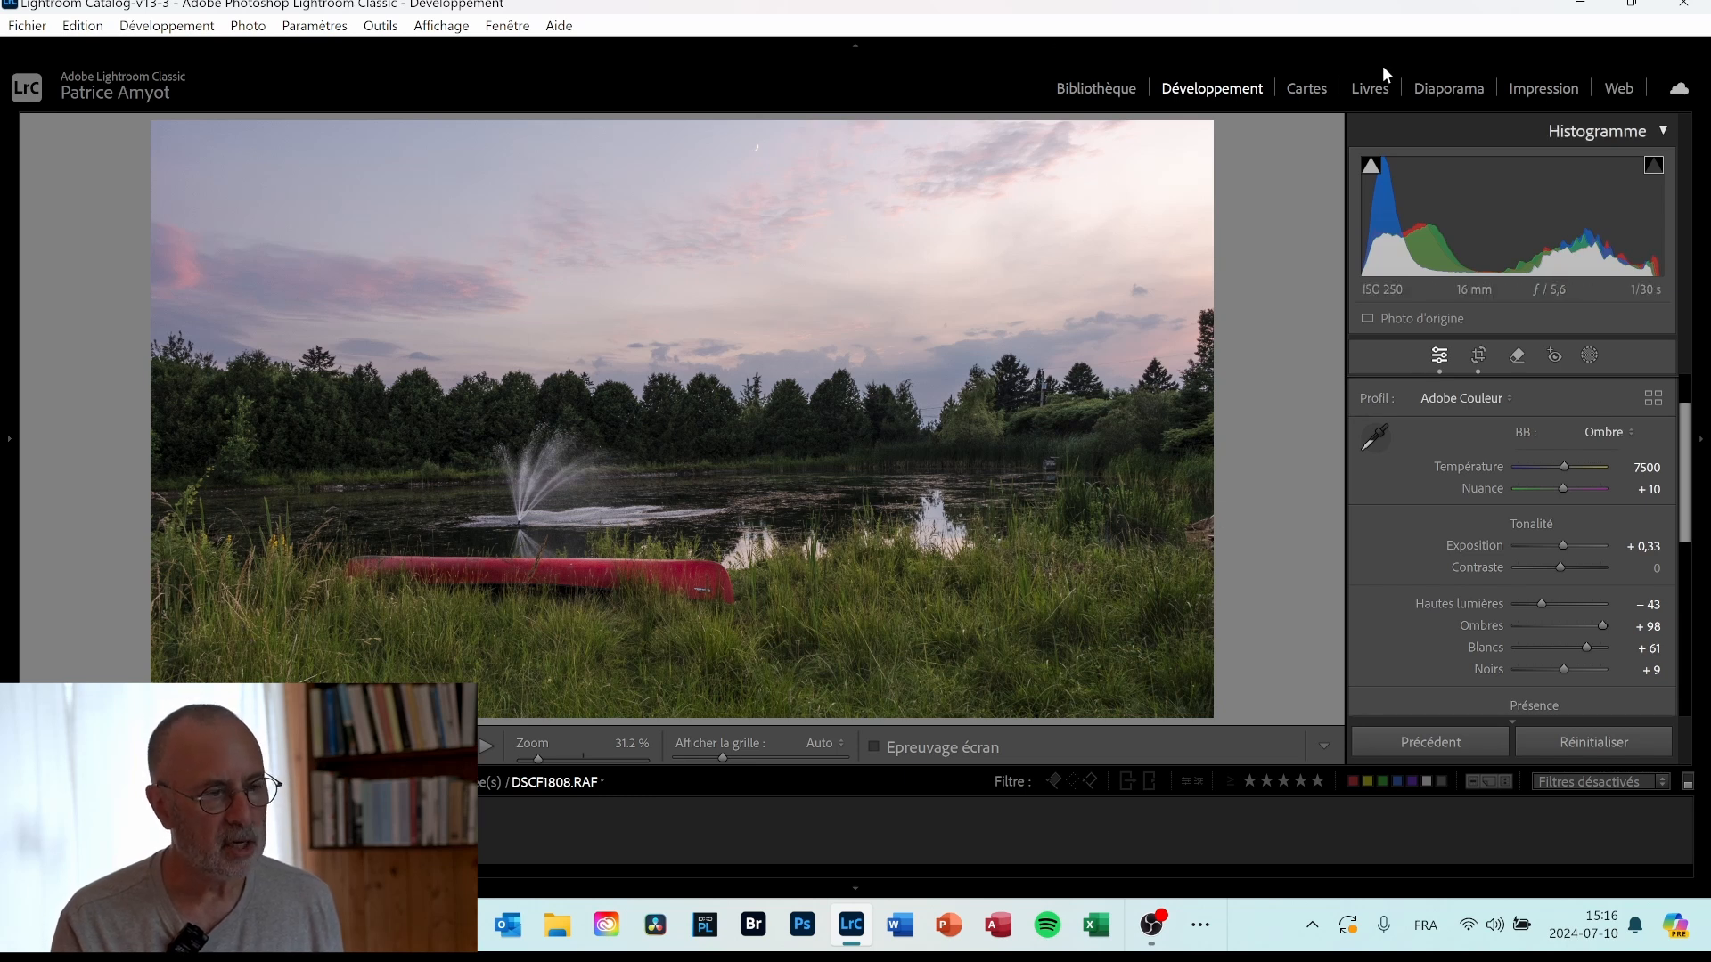
click(1609, 433)
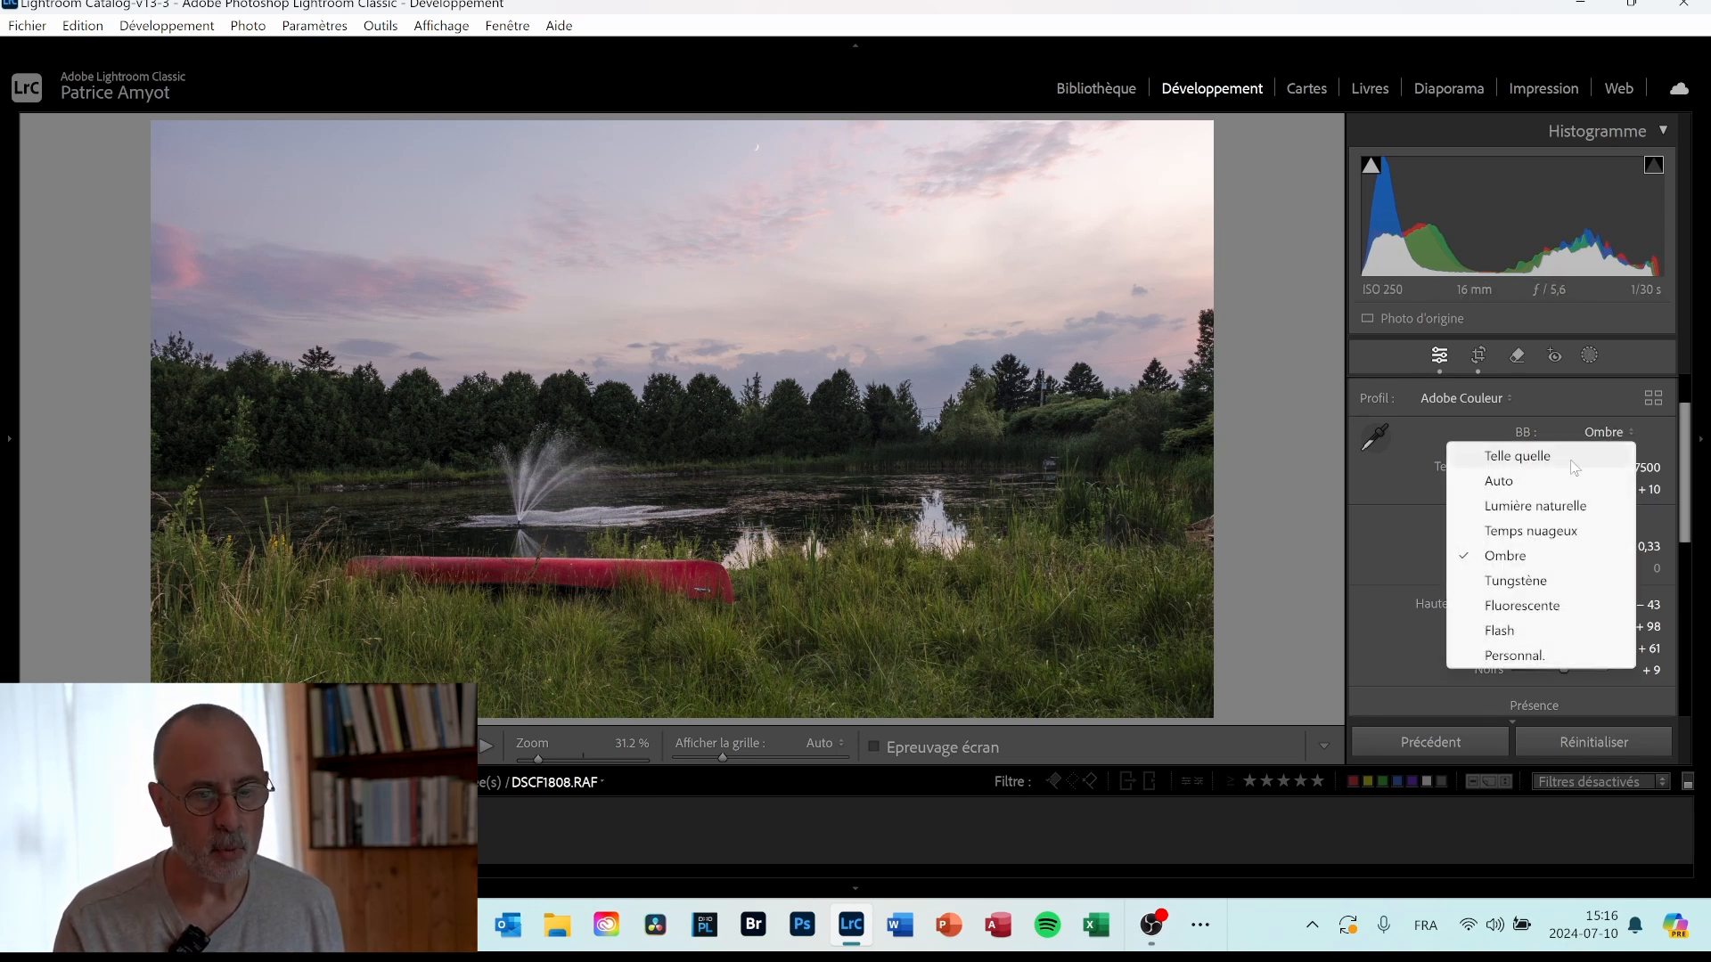
click(1533, 482)
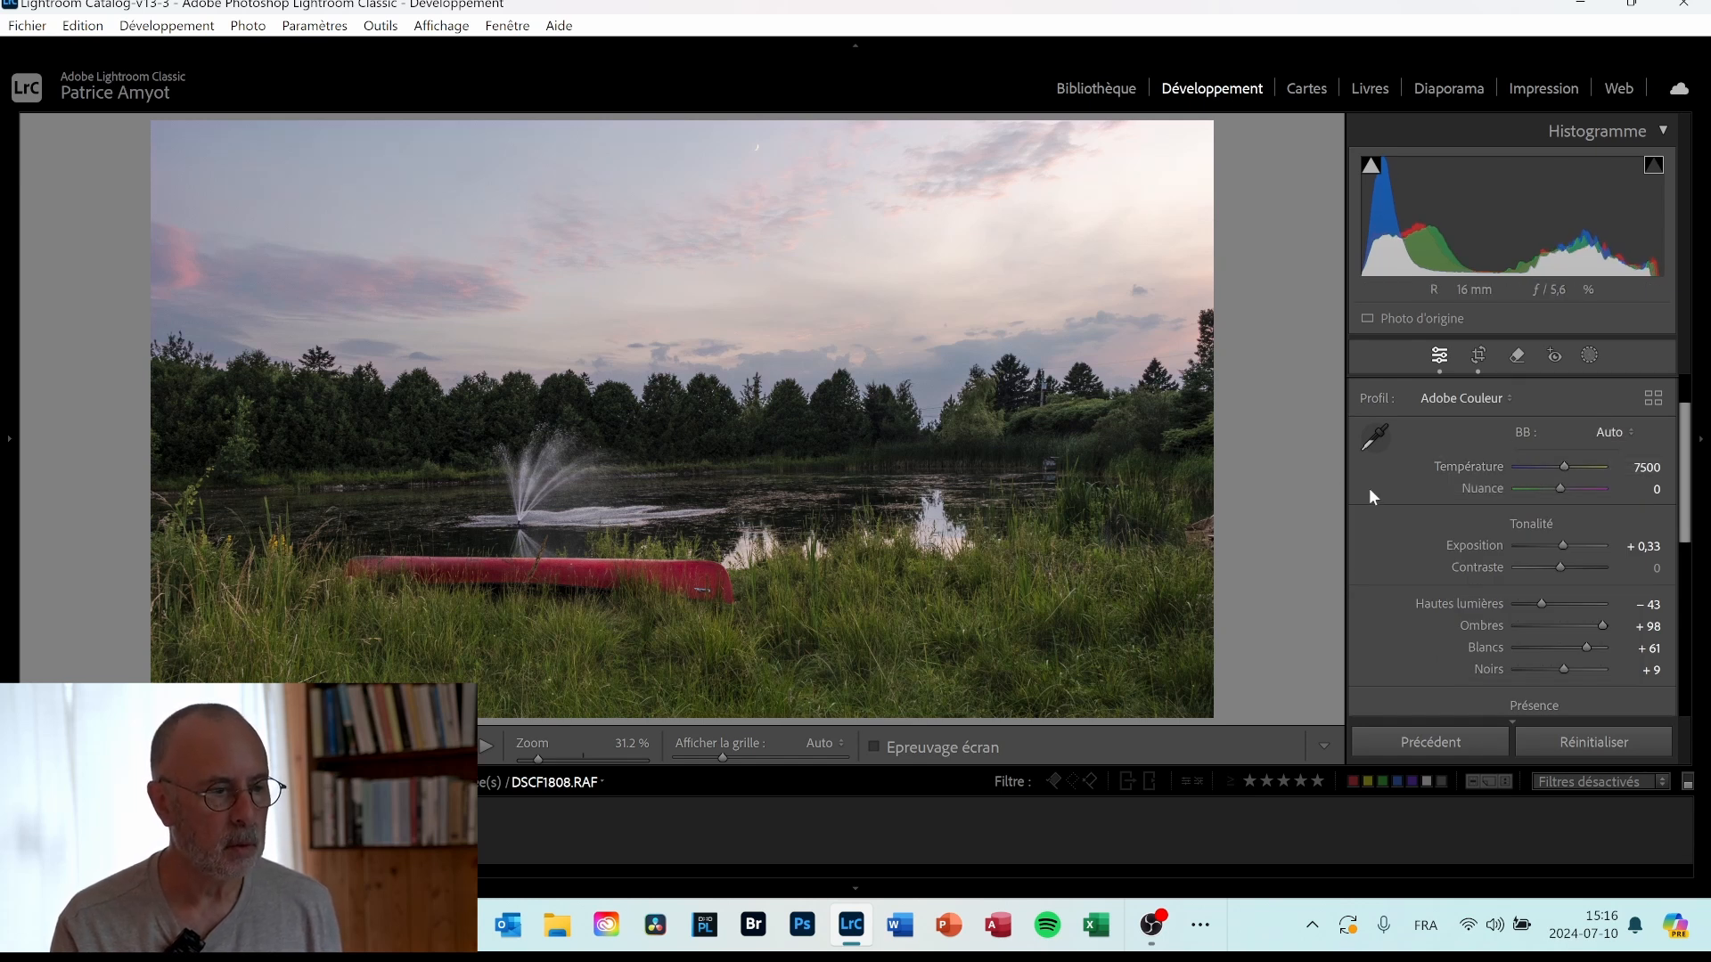
click(1607, 432)
click(1568, 455)
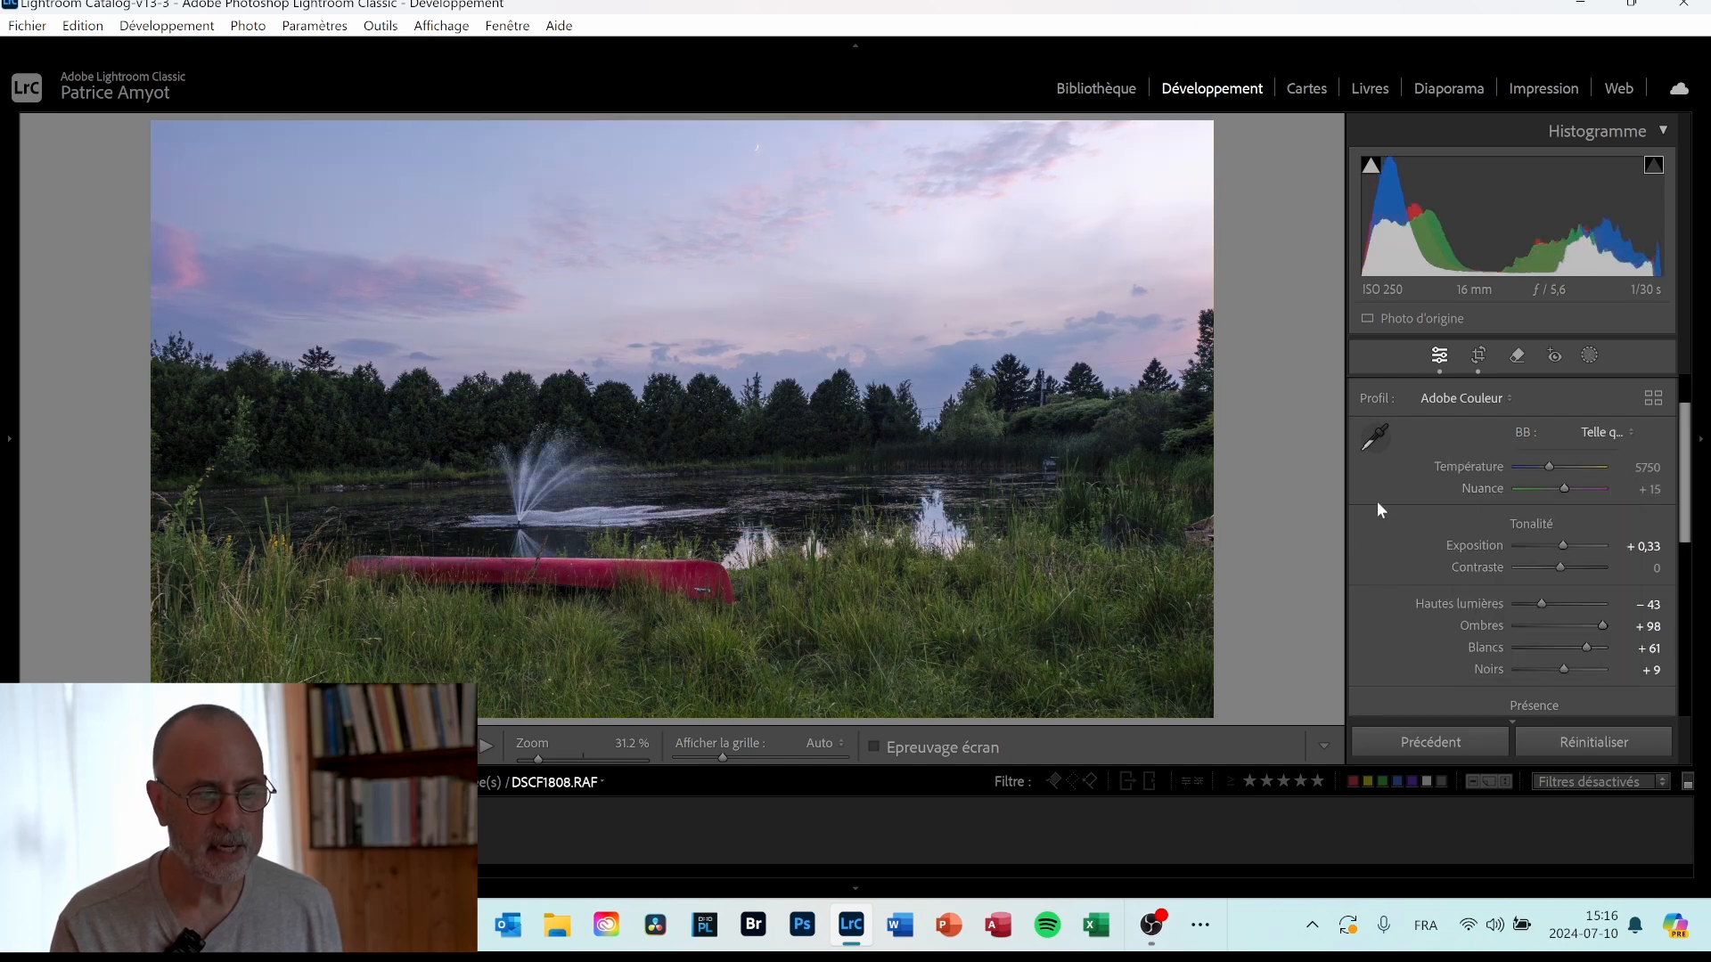
Sample the bright sky above the trees as the neutral white balance target, and set Température to 7400.
click(1377, 436)
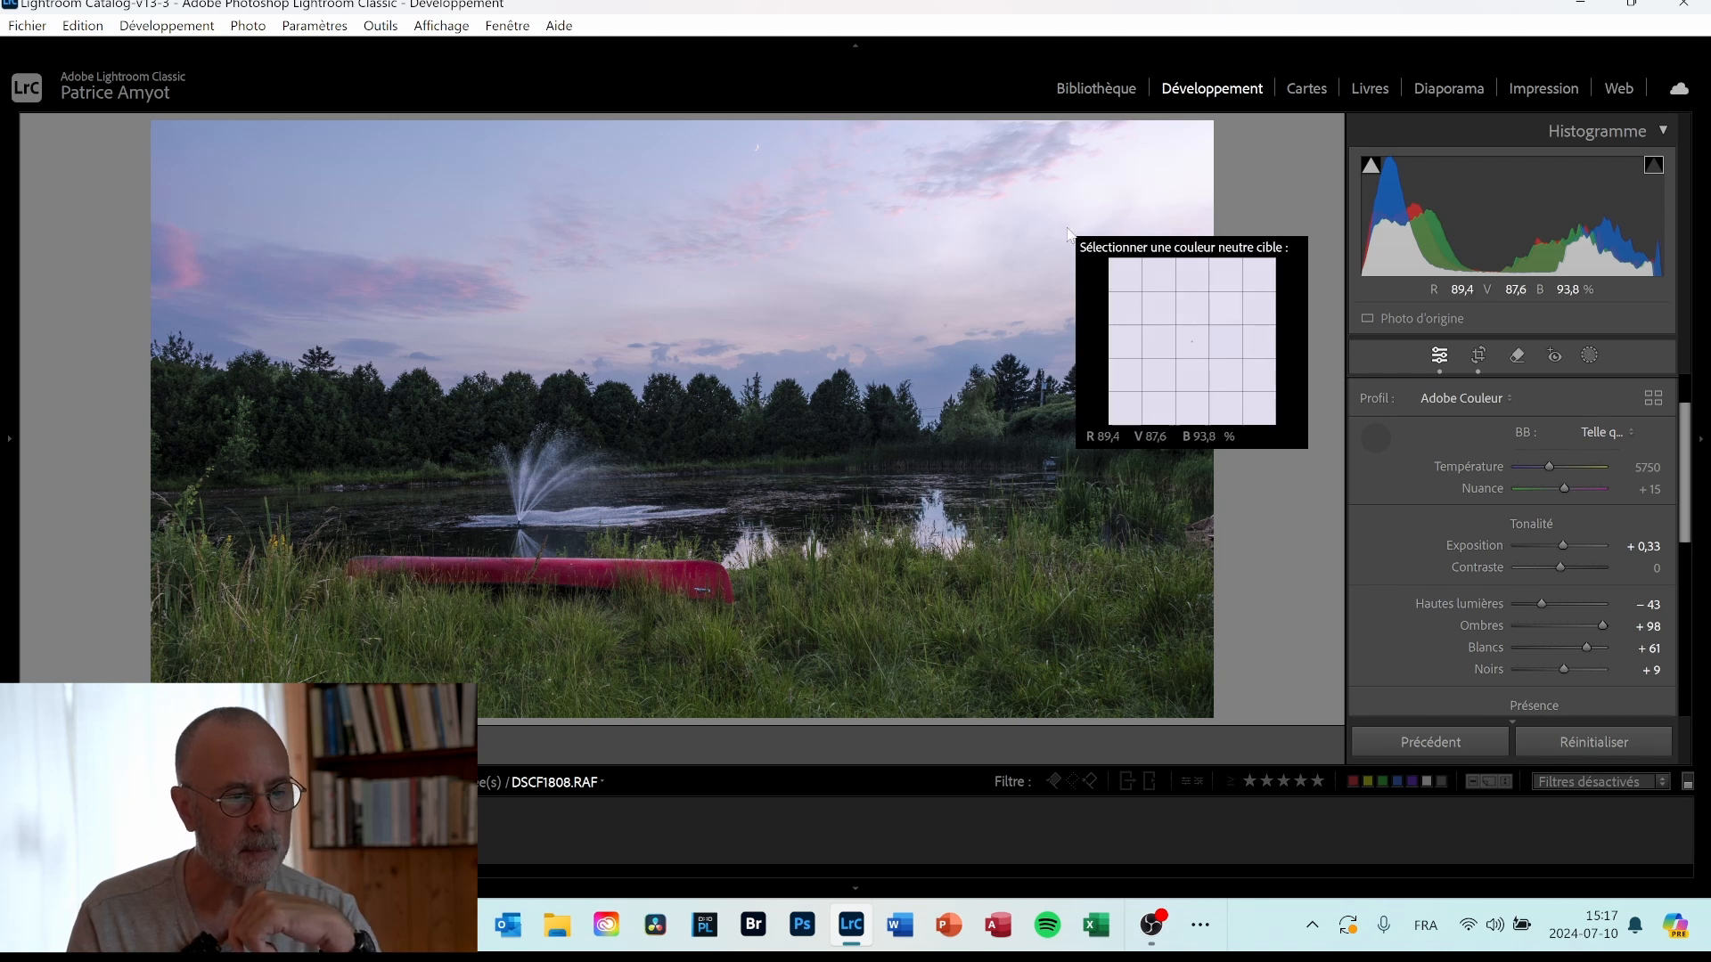
click(1070, 224)
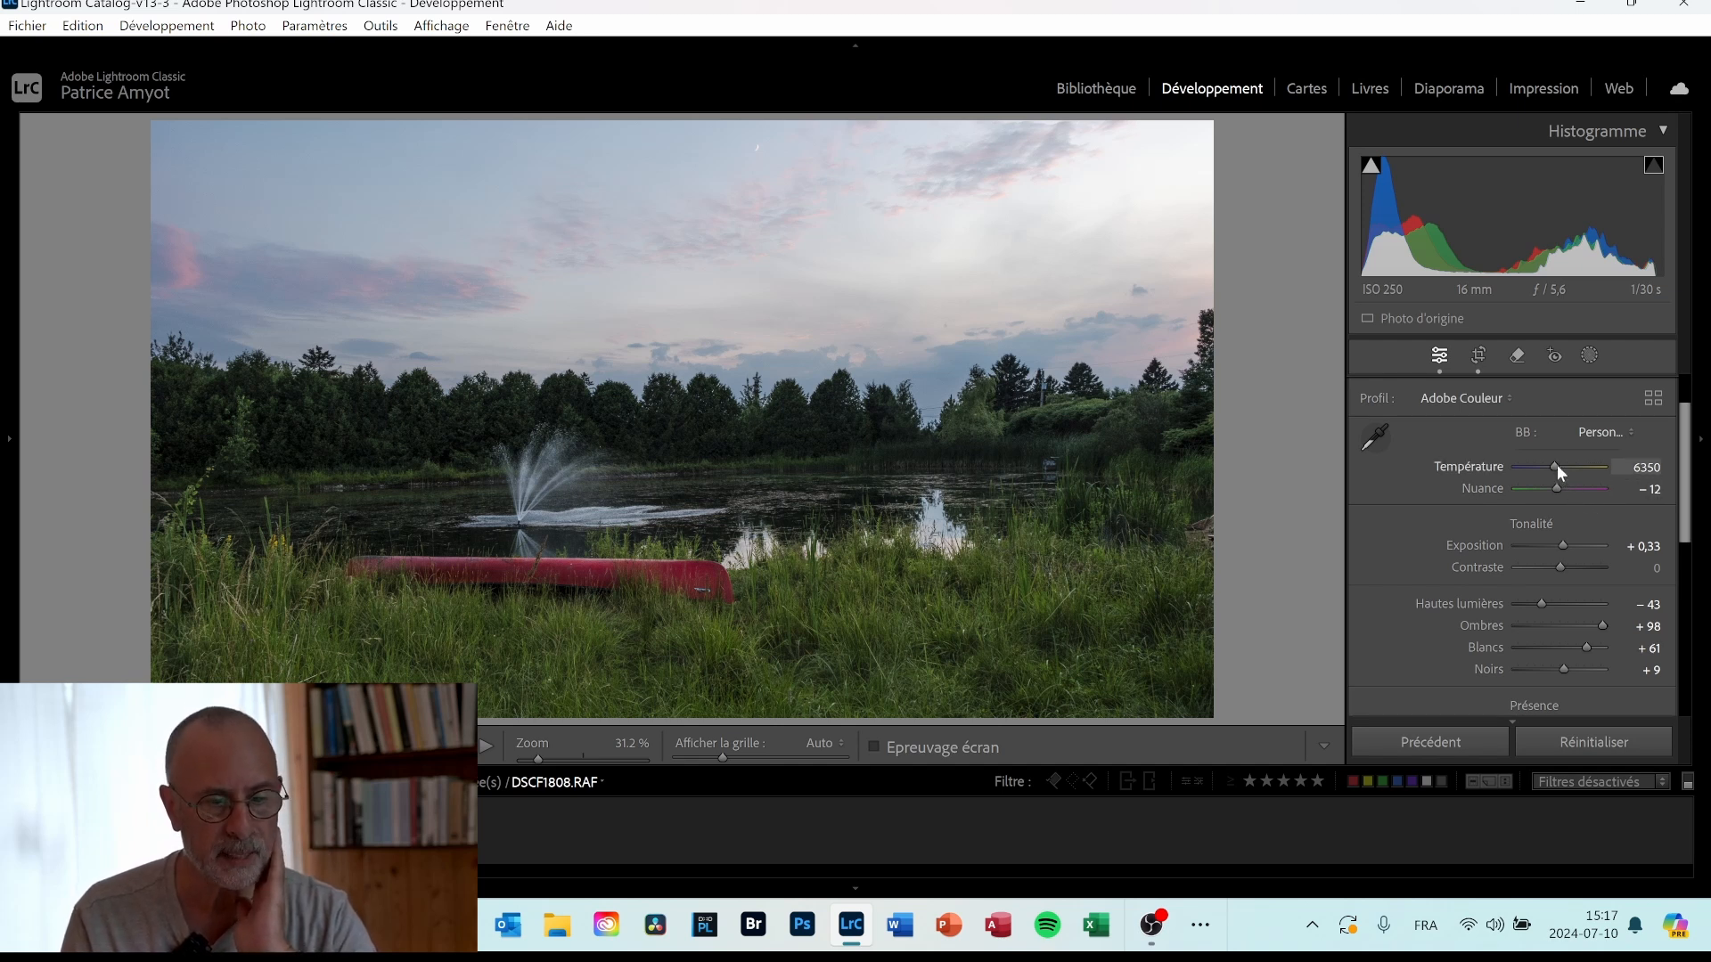
drag(1558, 465, 1571, 470)
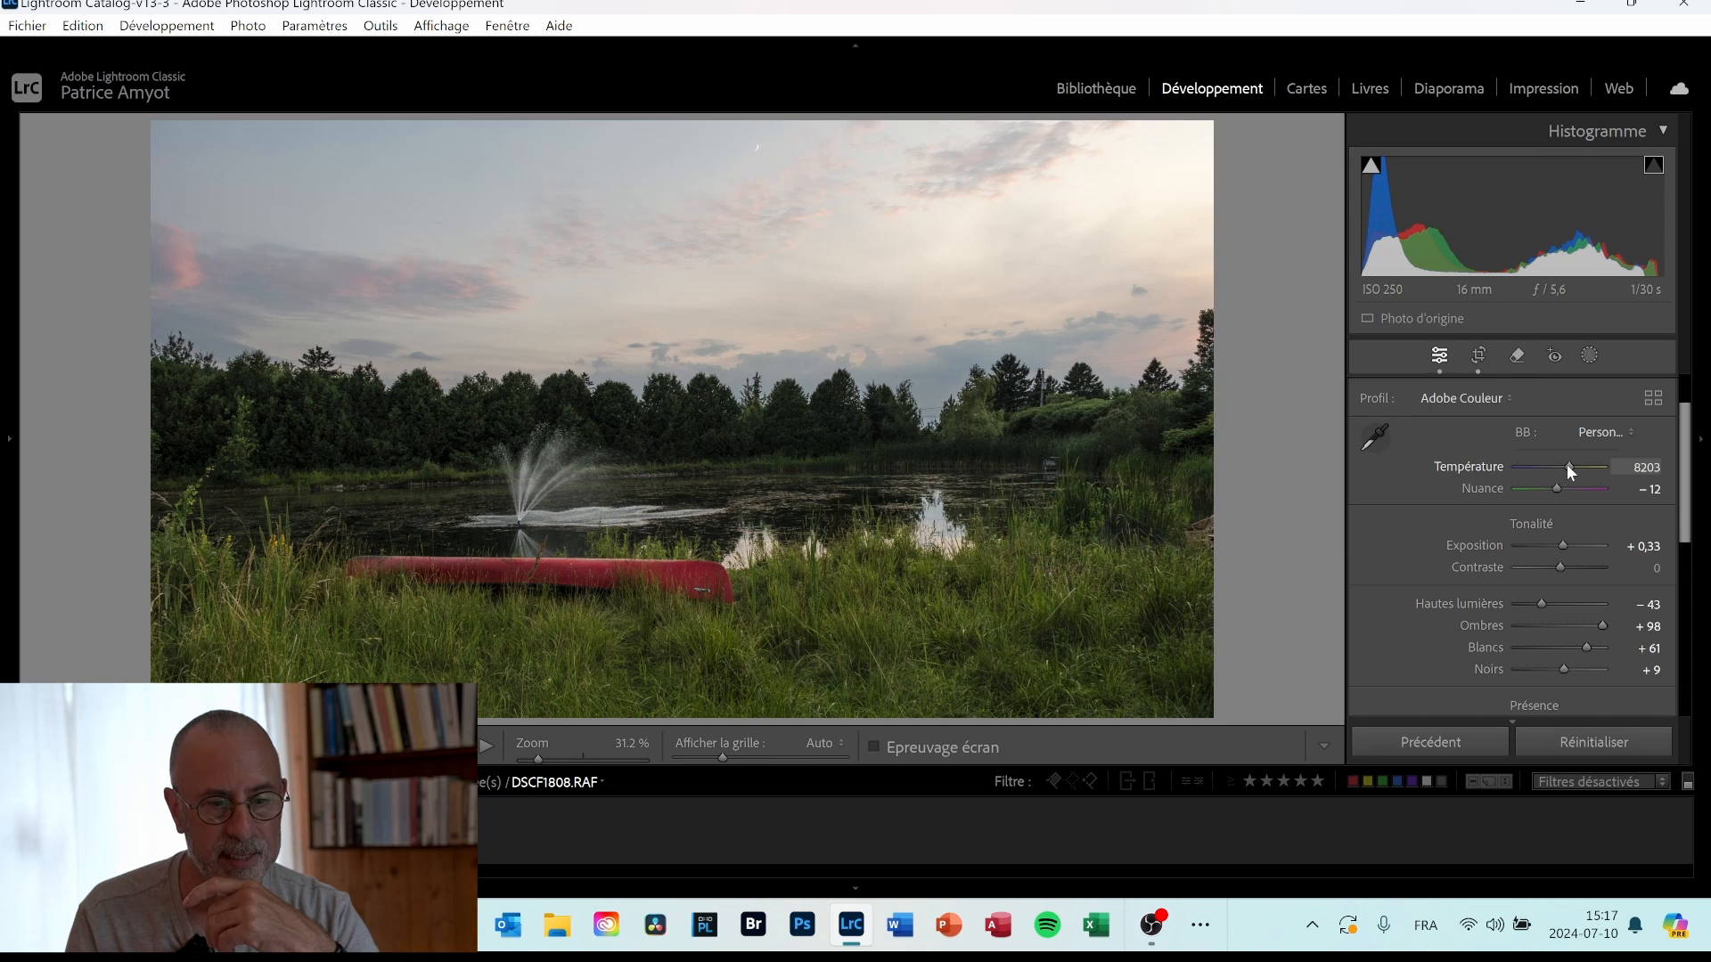
drag(1566, 465, 1565, 466)
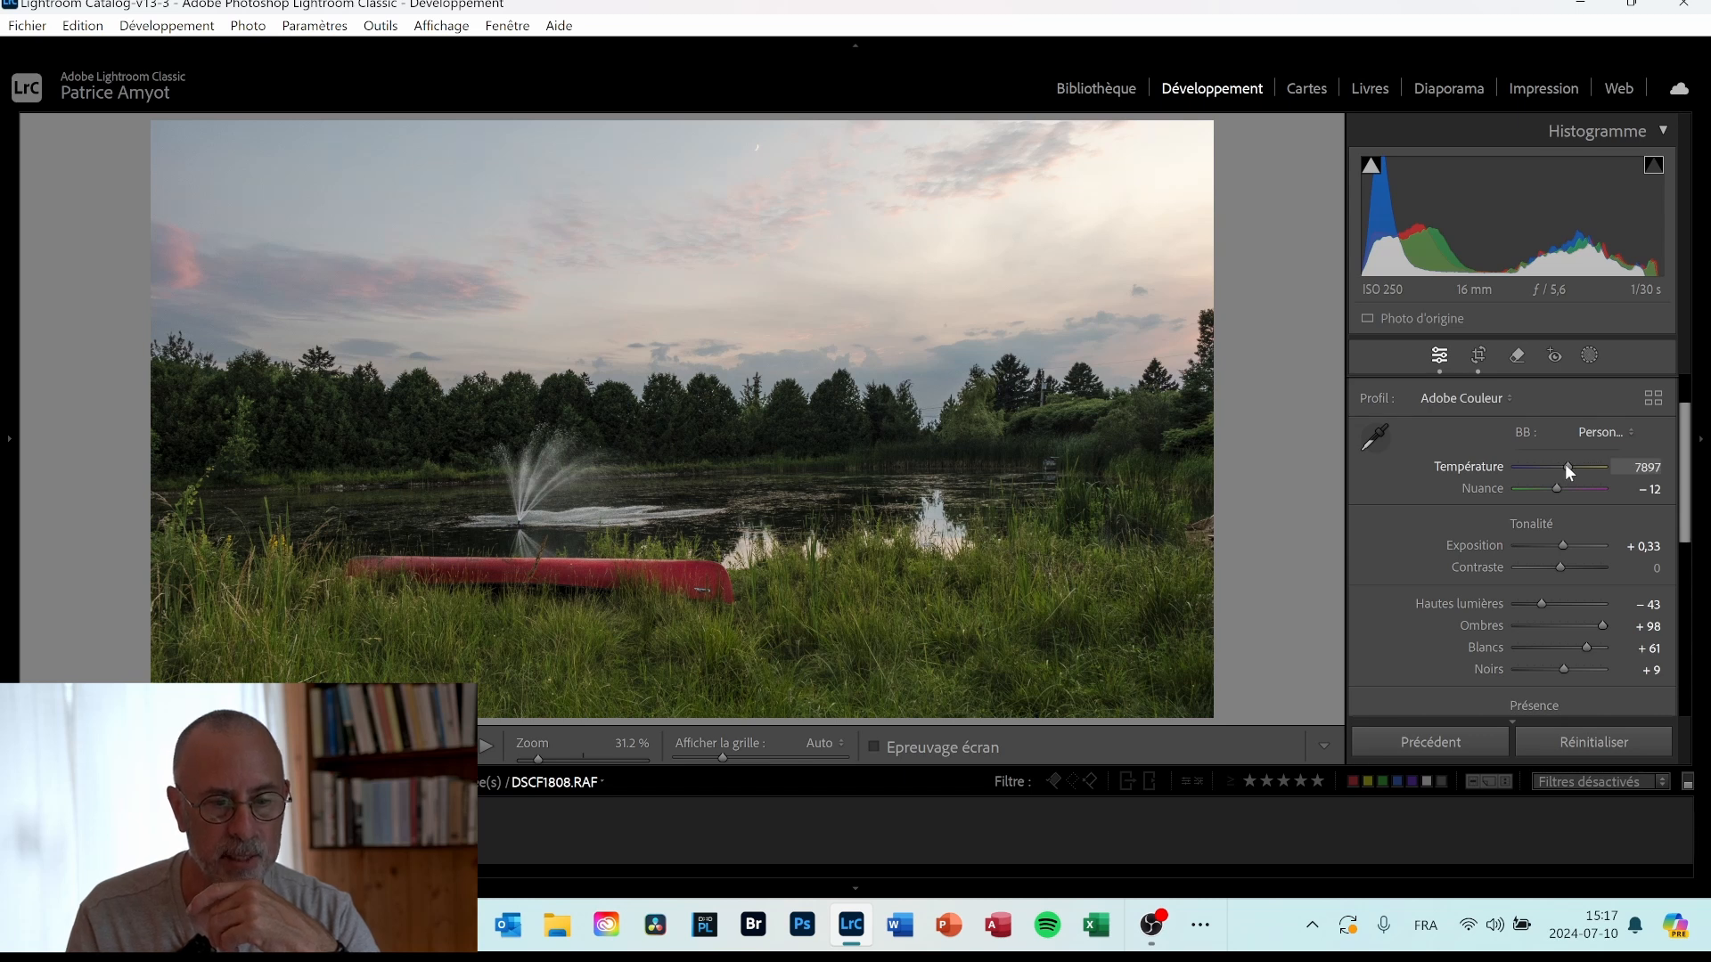
click(1647, 467)
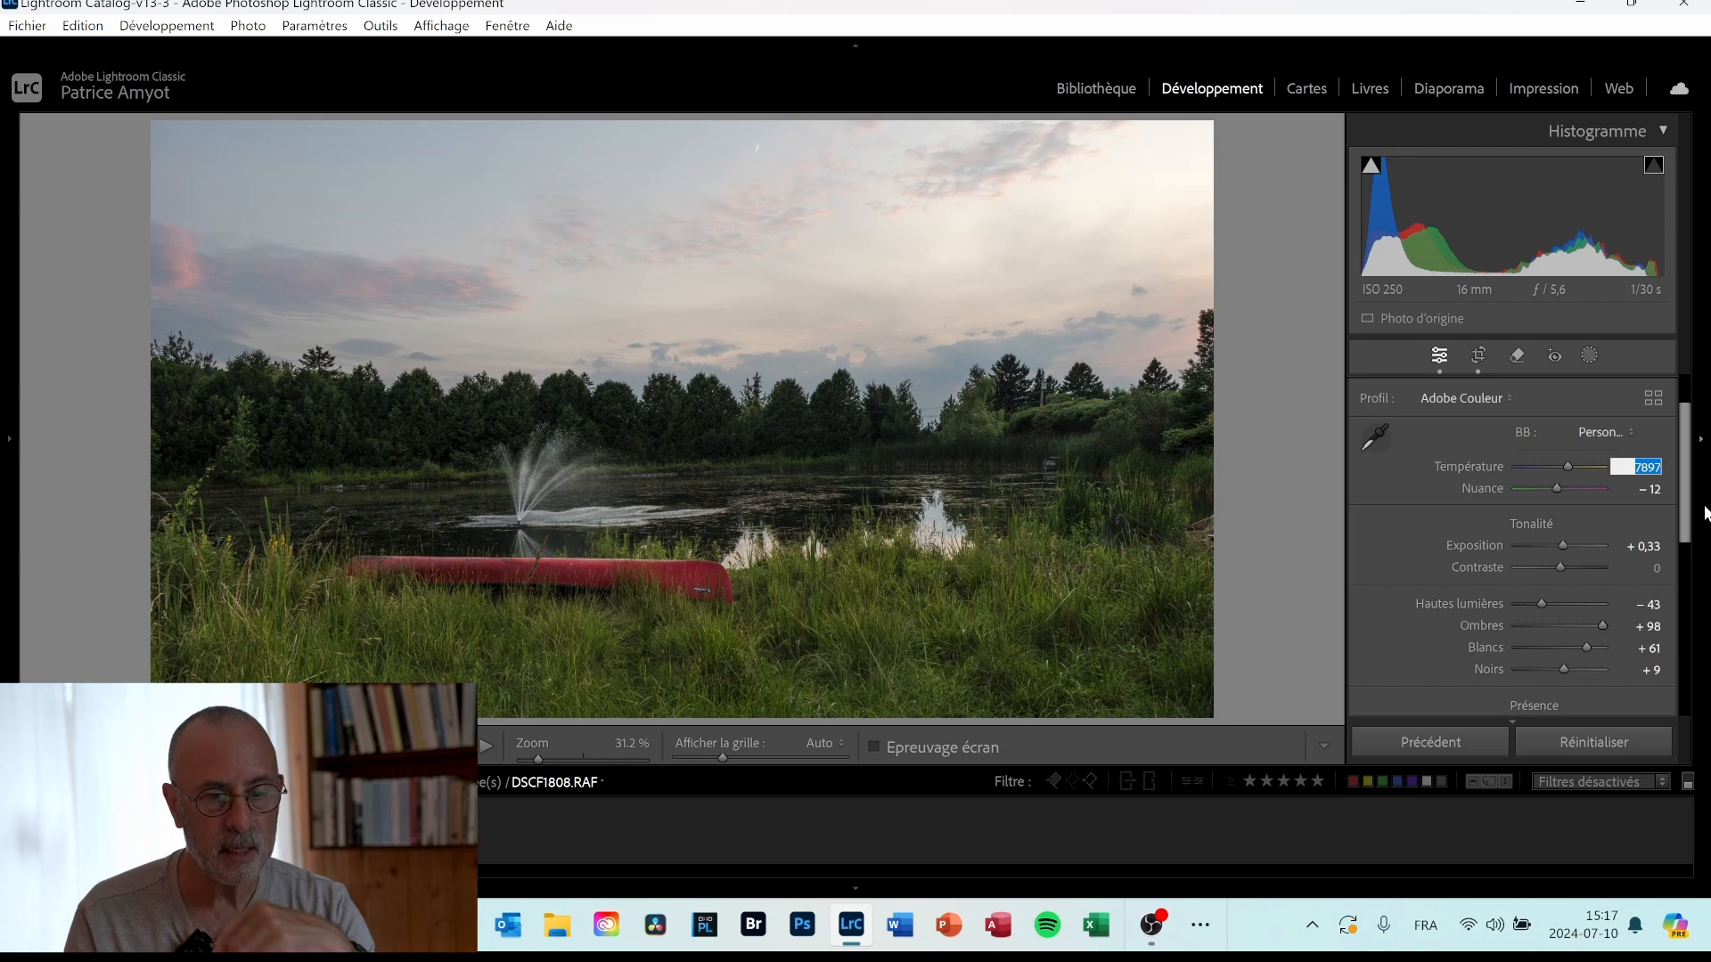
text(7400)
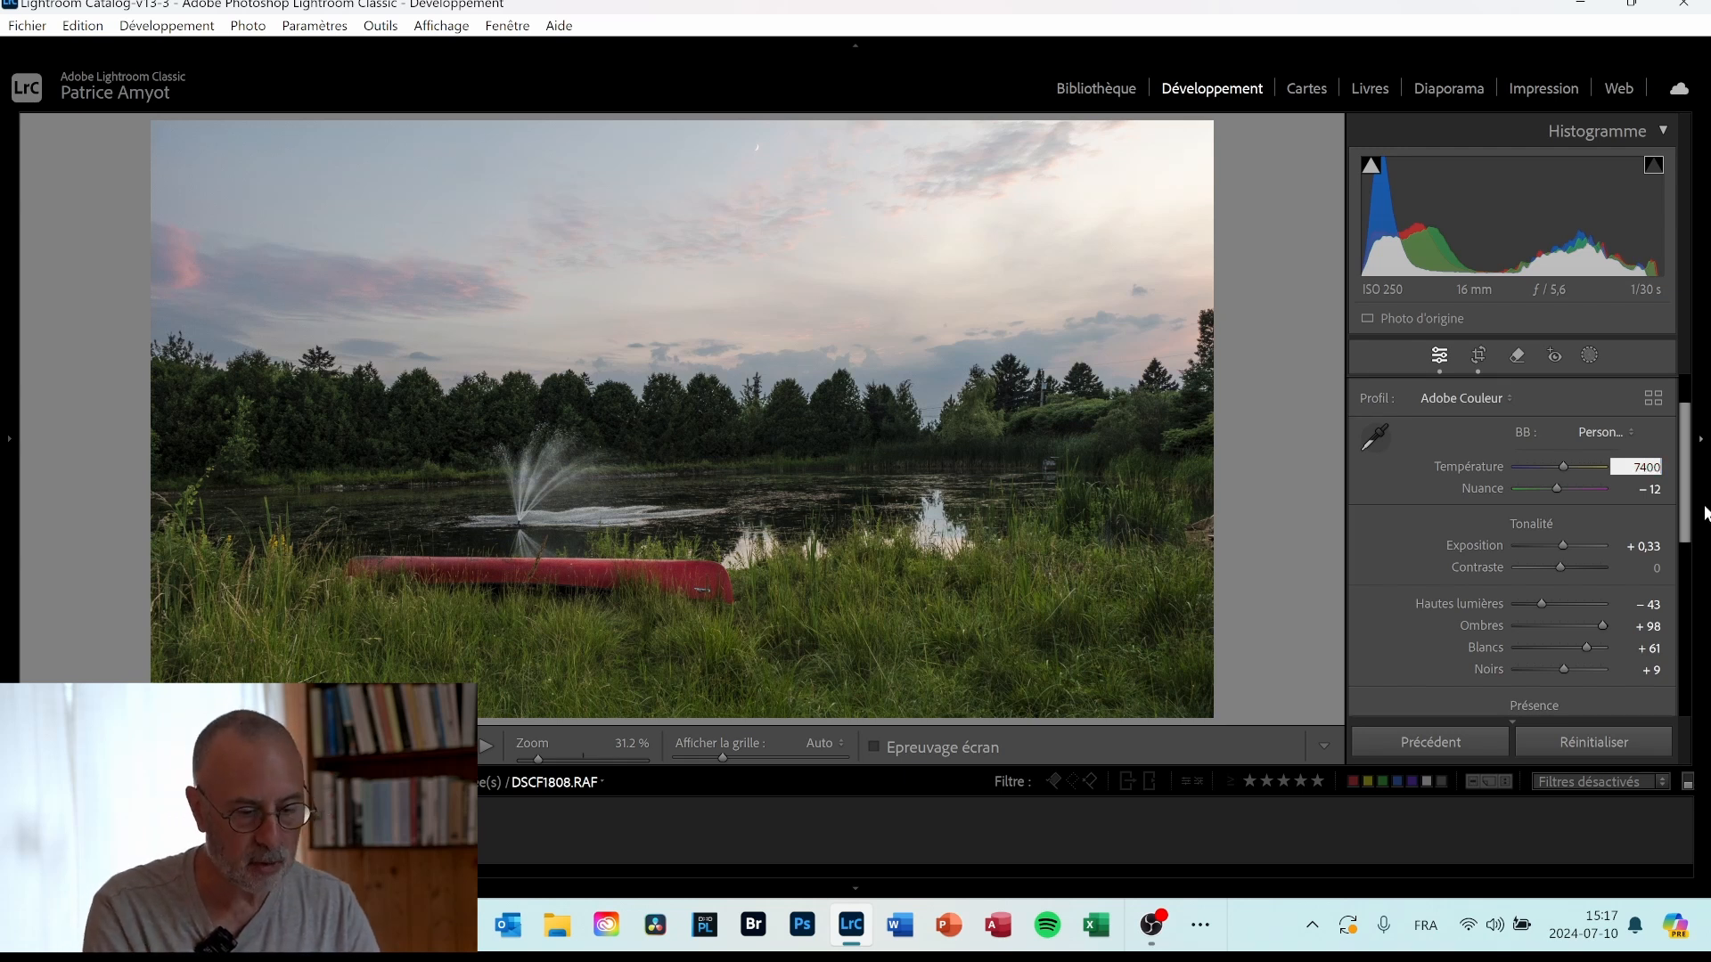
key(Tab)
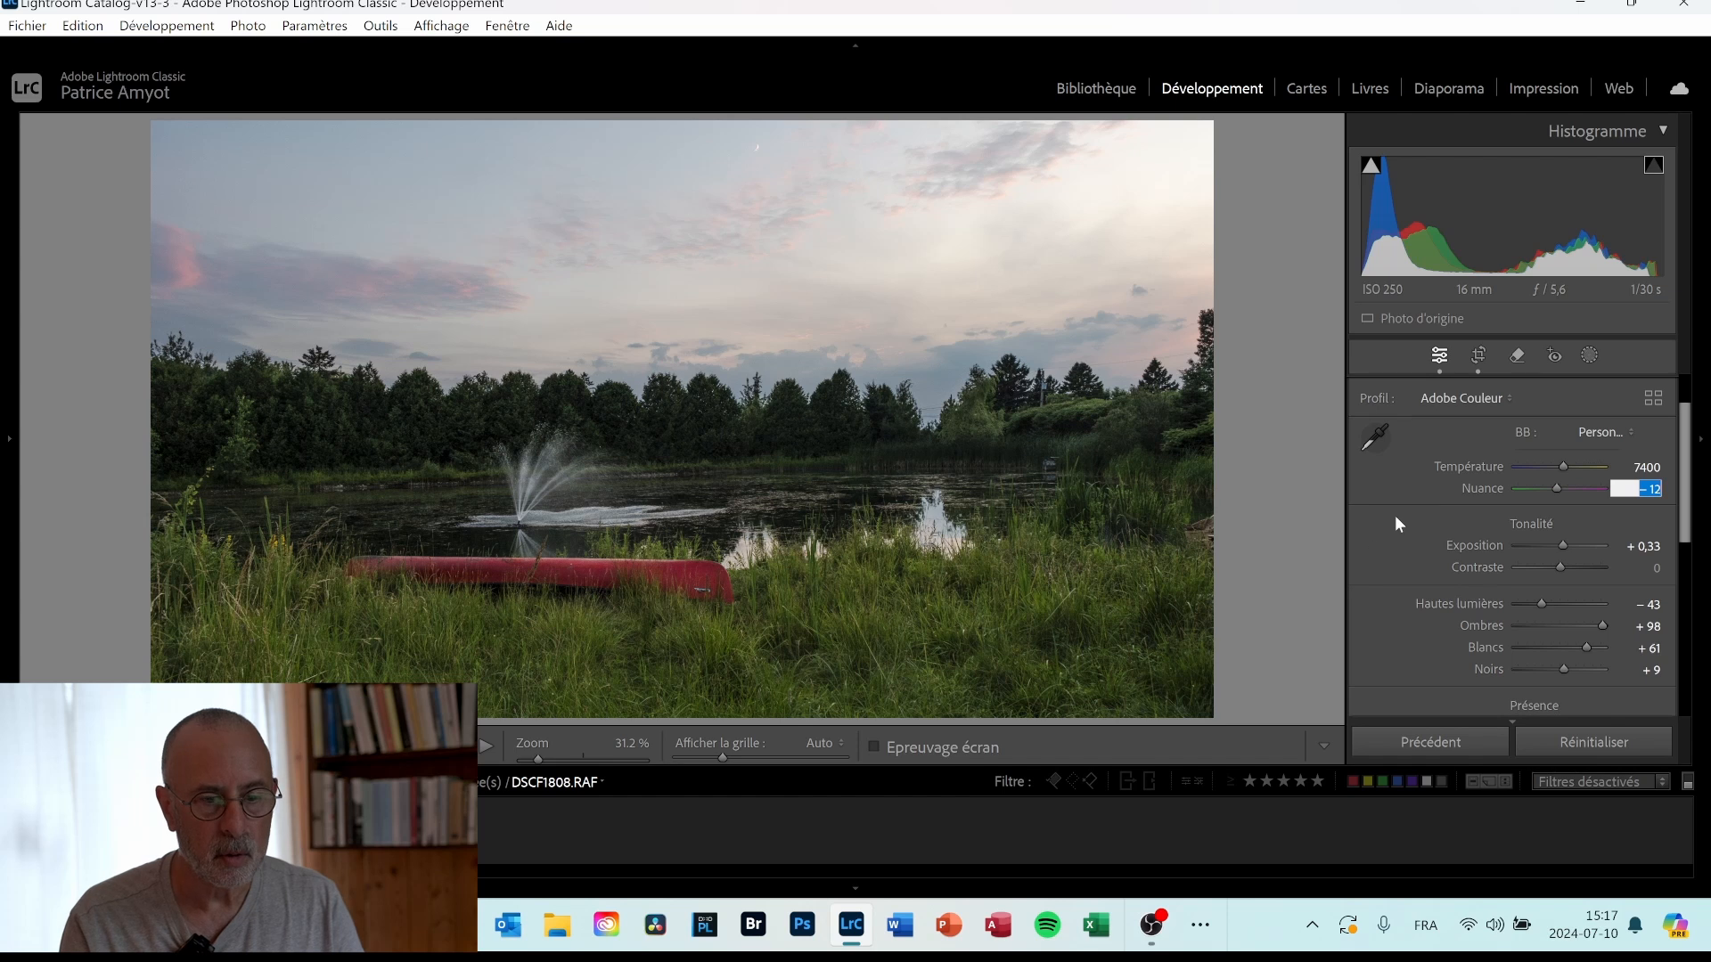
click(1463, 488)
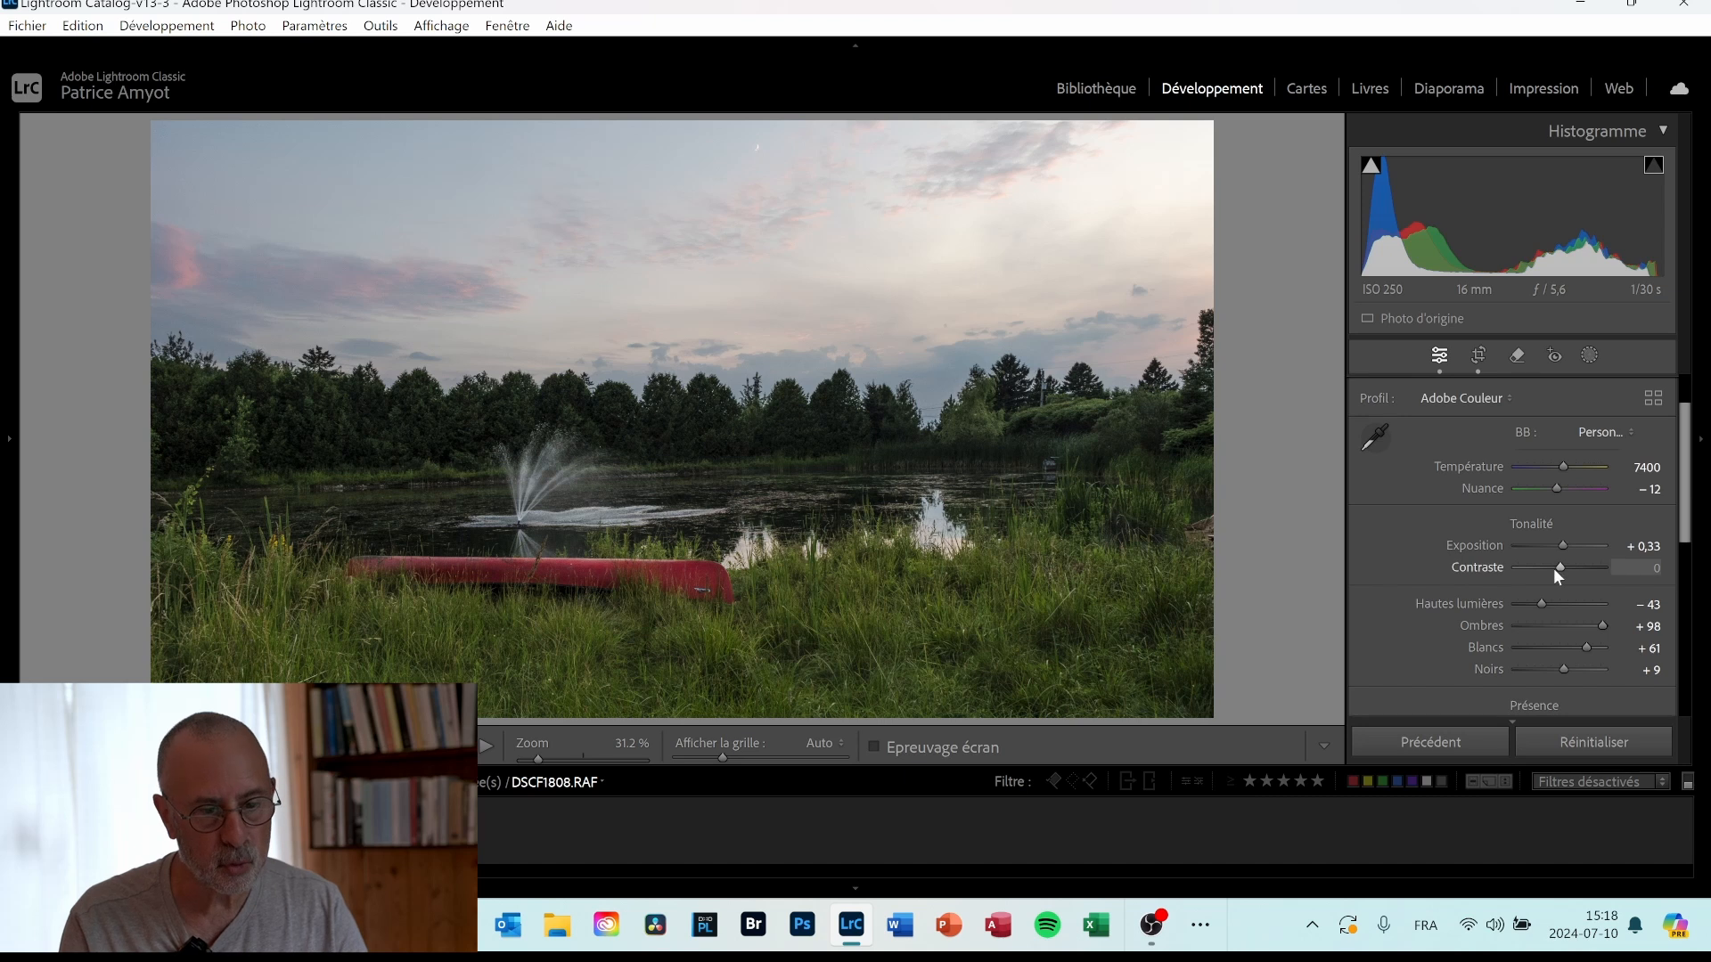
Set Contraste to +20, and set Texture to +5 while checking the grass detail at 400 %.
drag(1559, 564, 1567, 564)
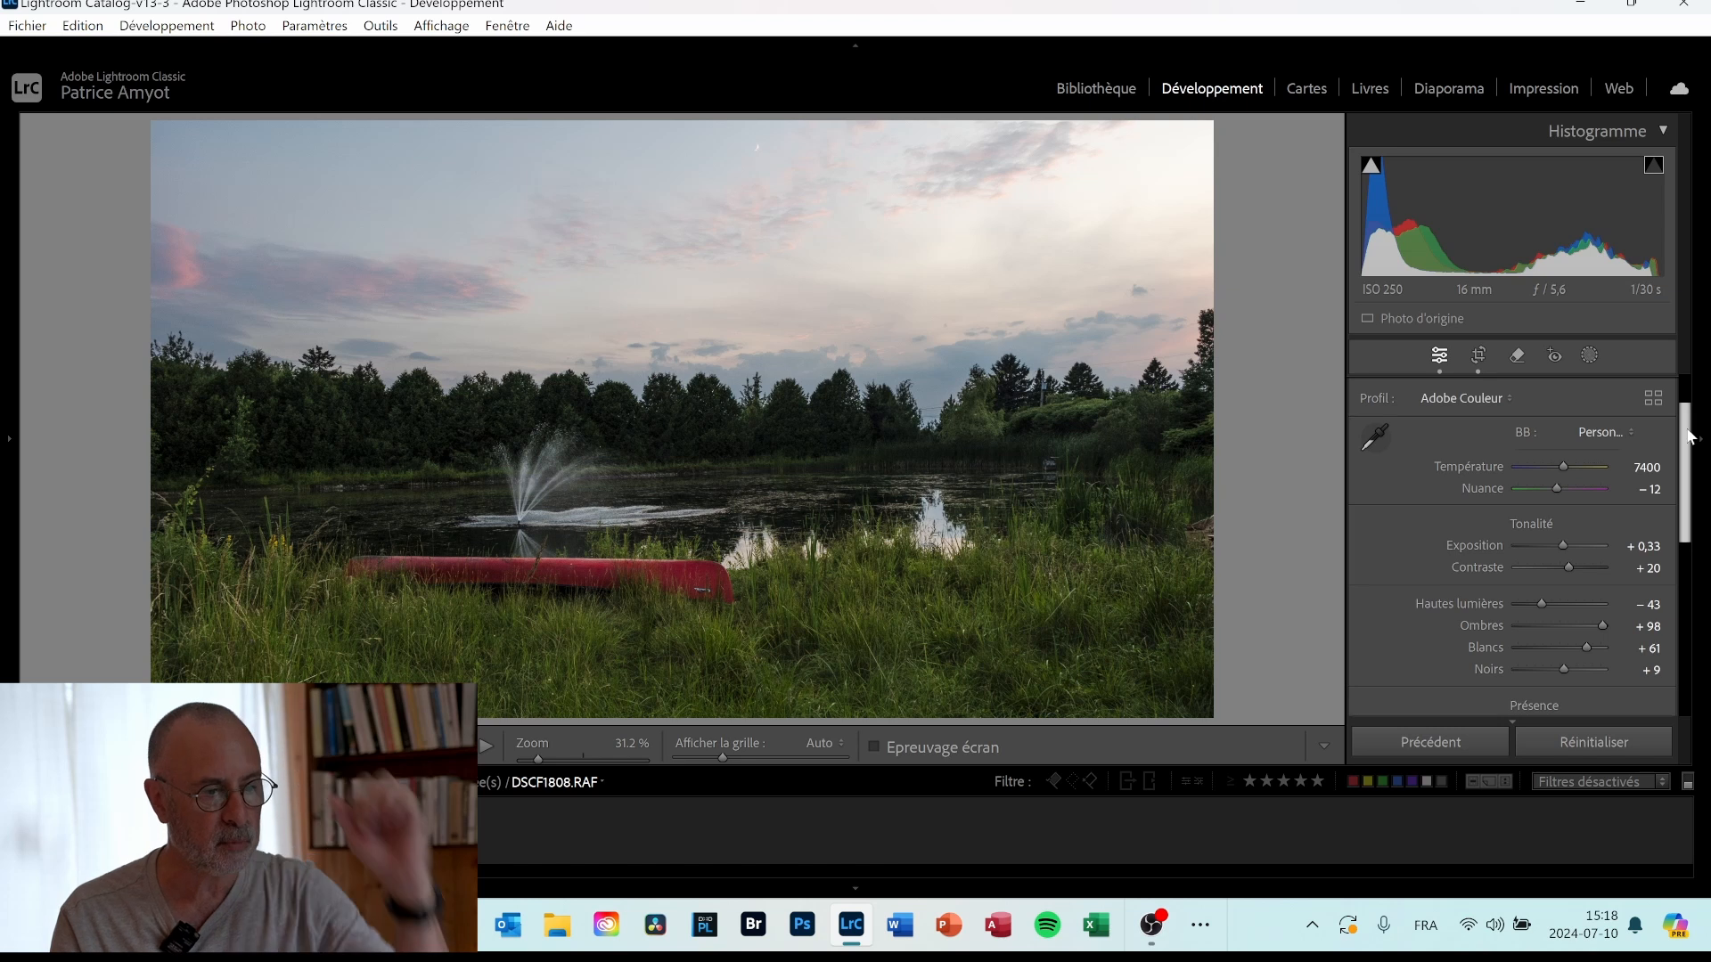
scroll(1701, 472, down, 3)
scroll(1701, 481, down, 3)
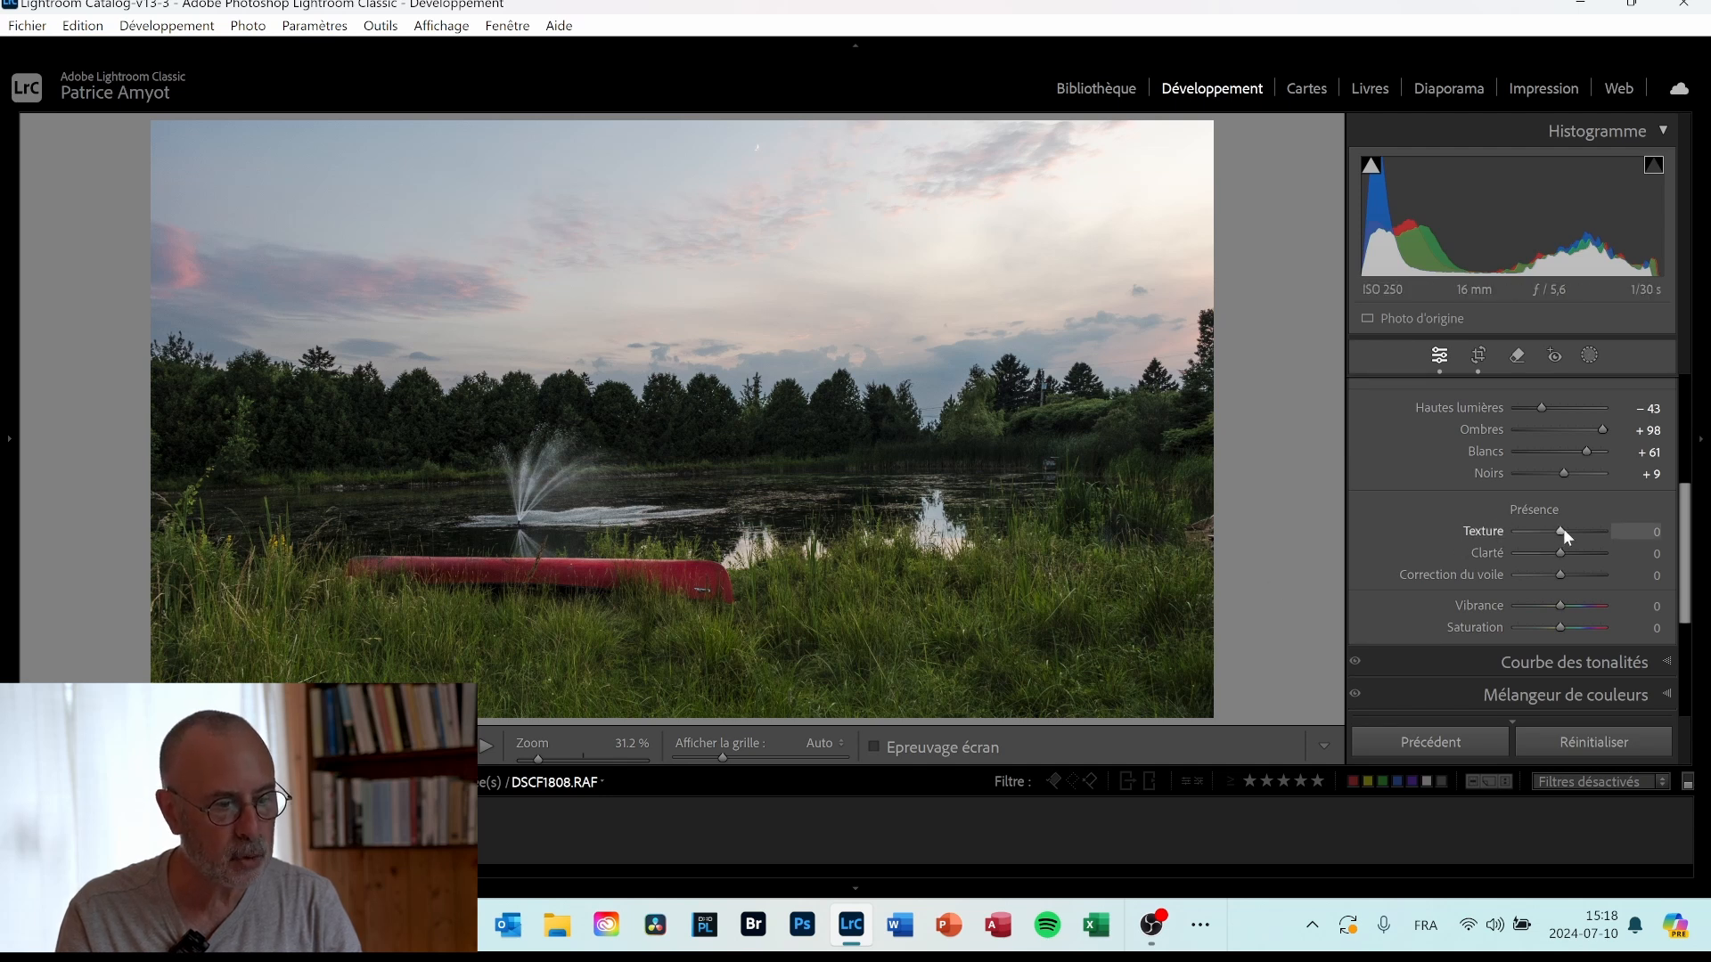
drag(1563, 528, 1568, 531)
click(918, 597)
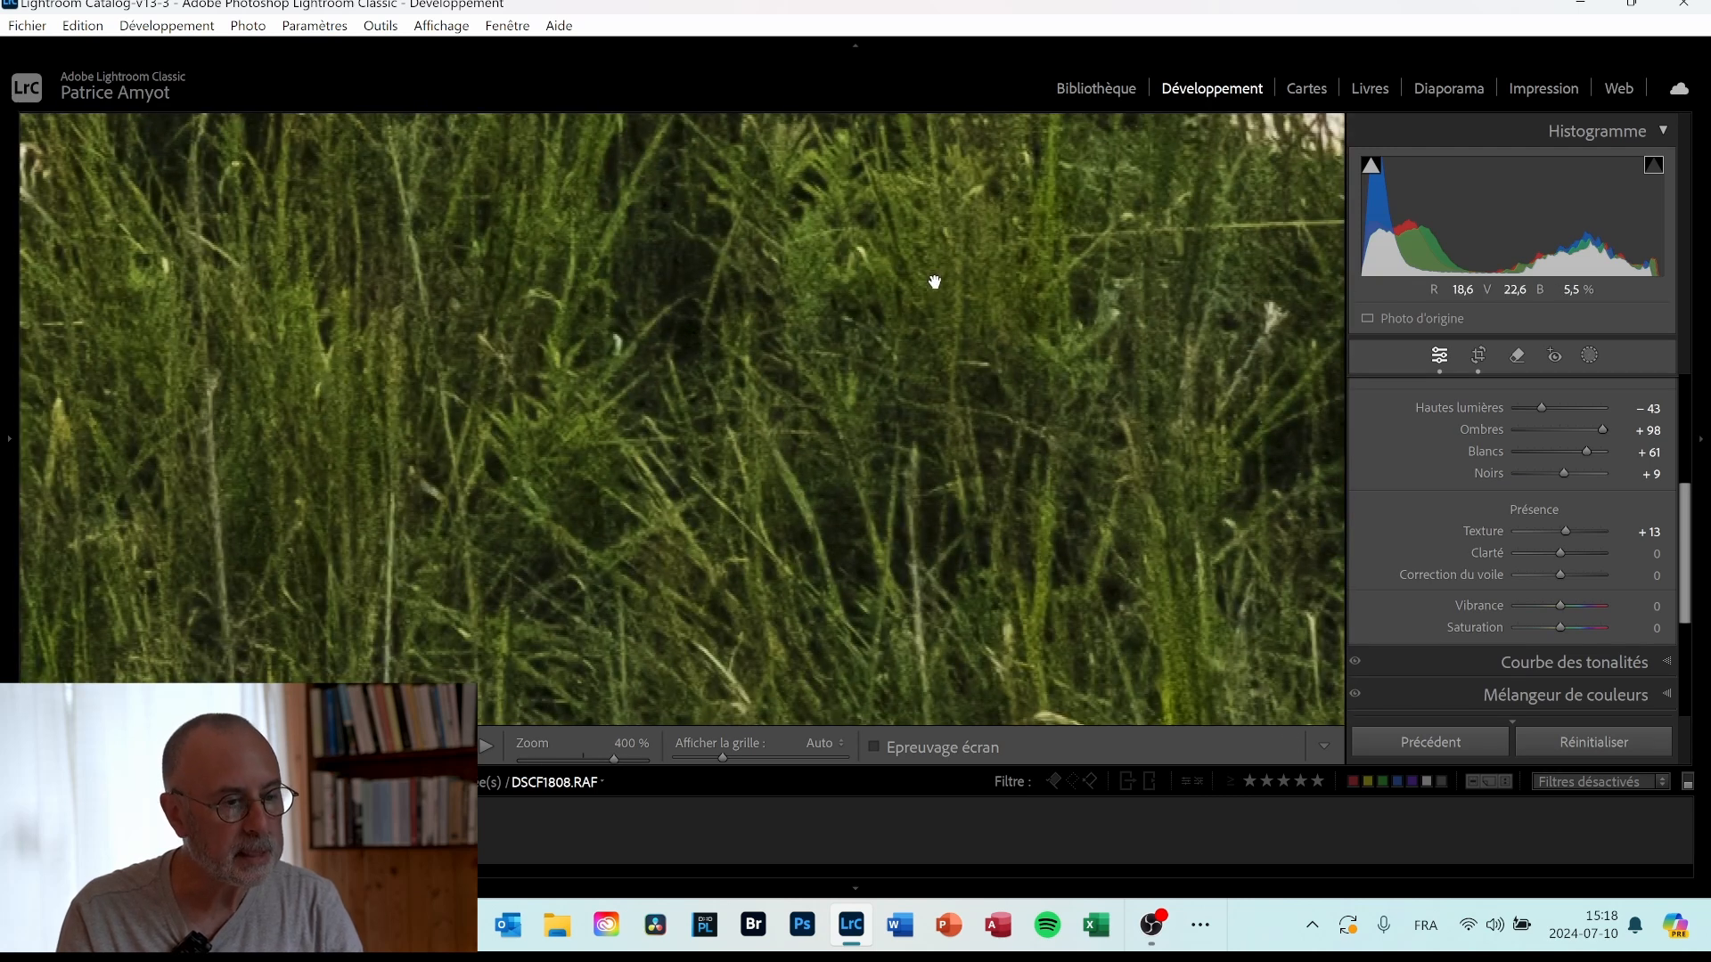
drag(659, 305, 766, 764)
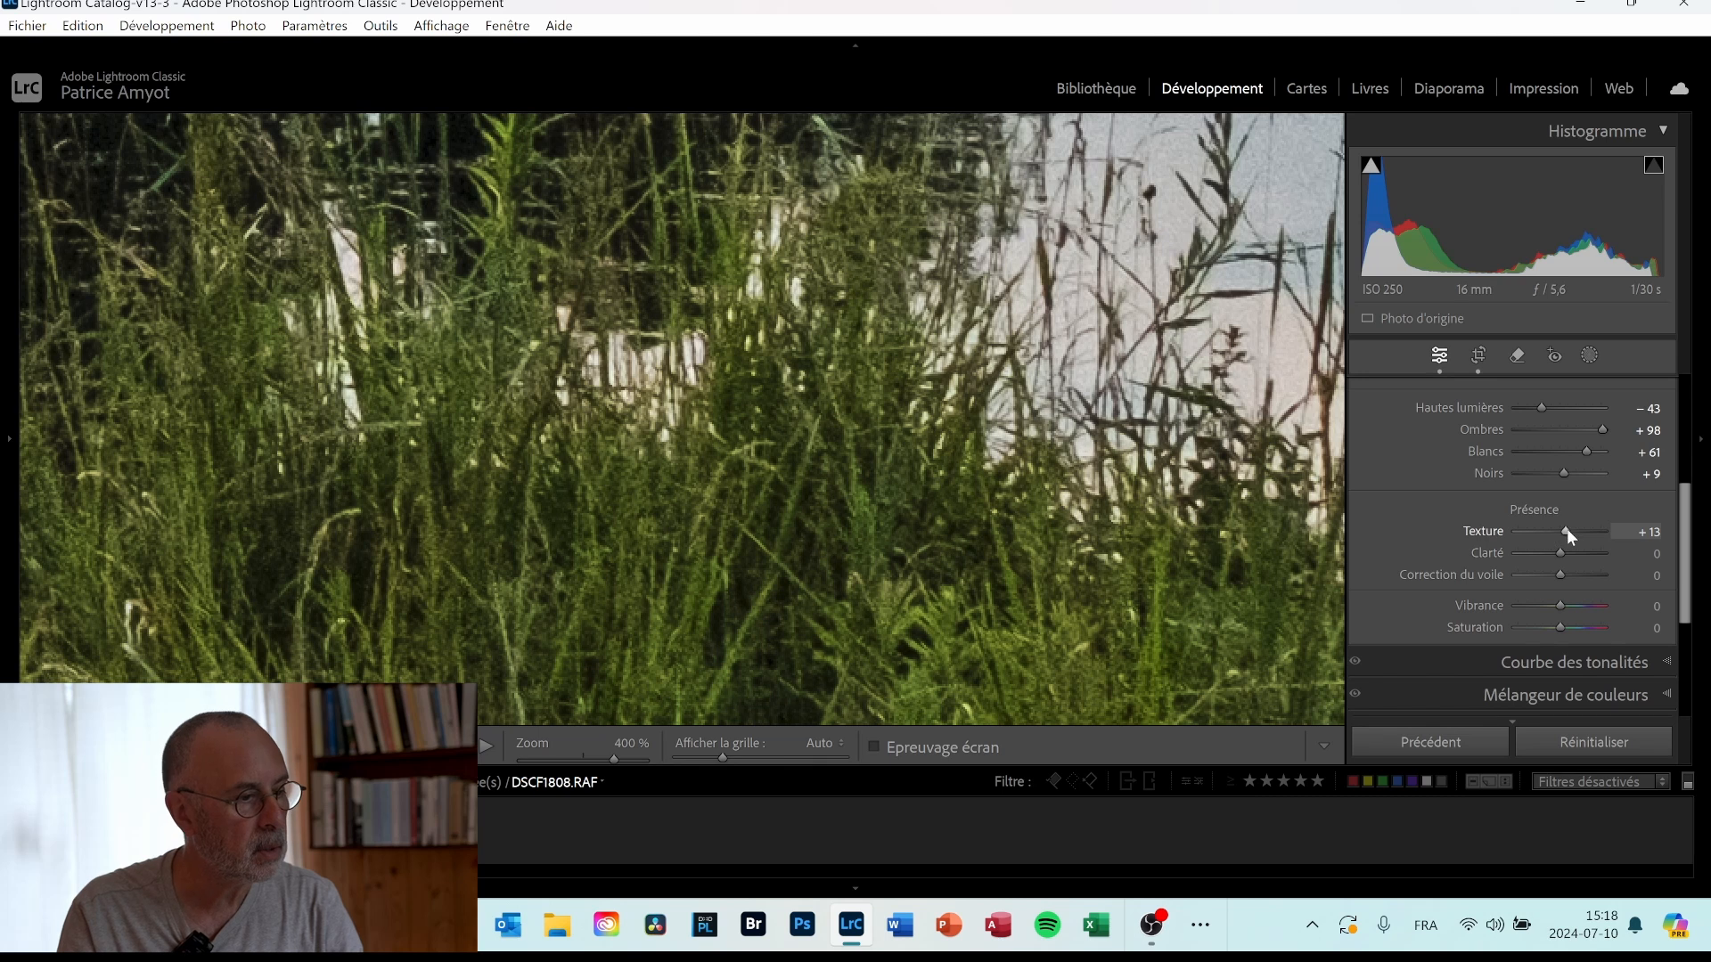
drag(1567, 529, 1563, 529)
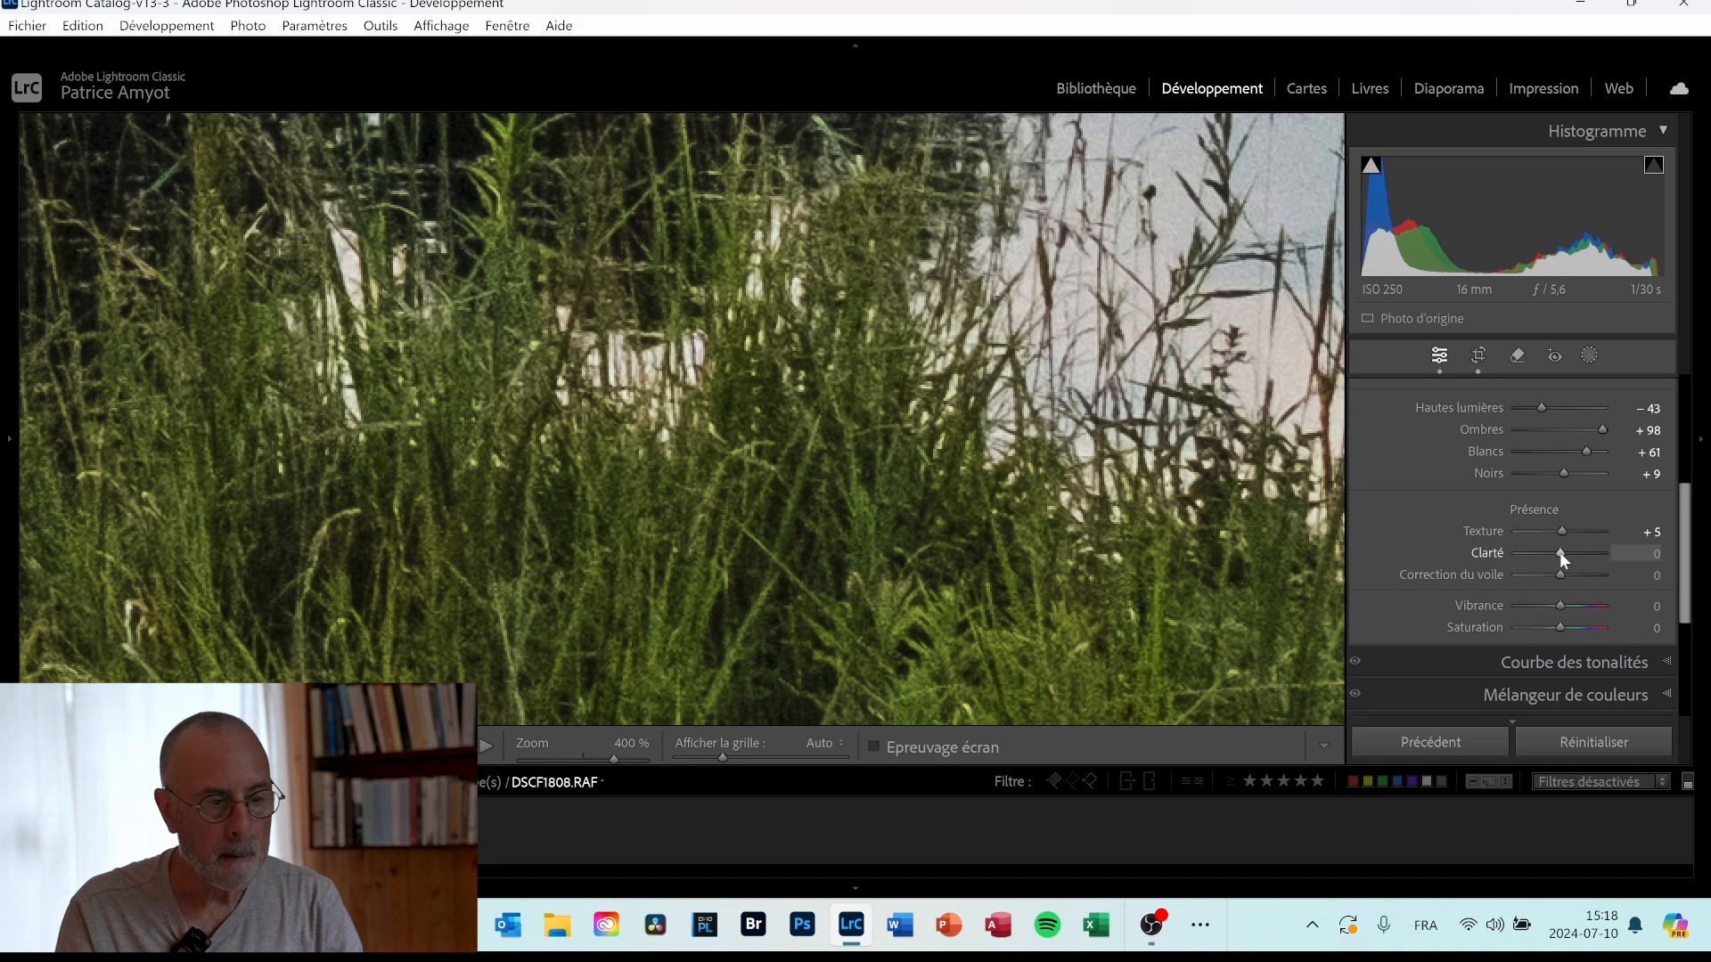
click(1260, 571)
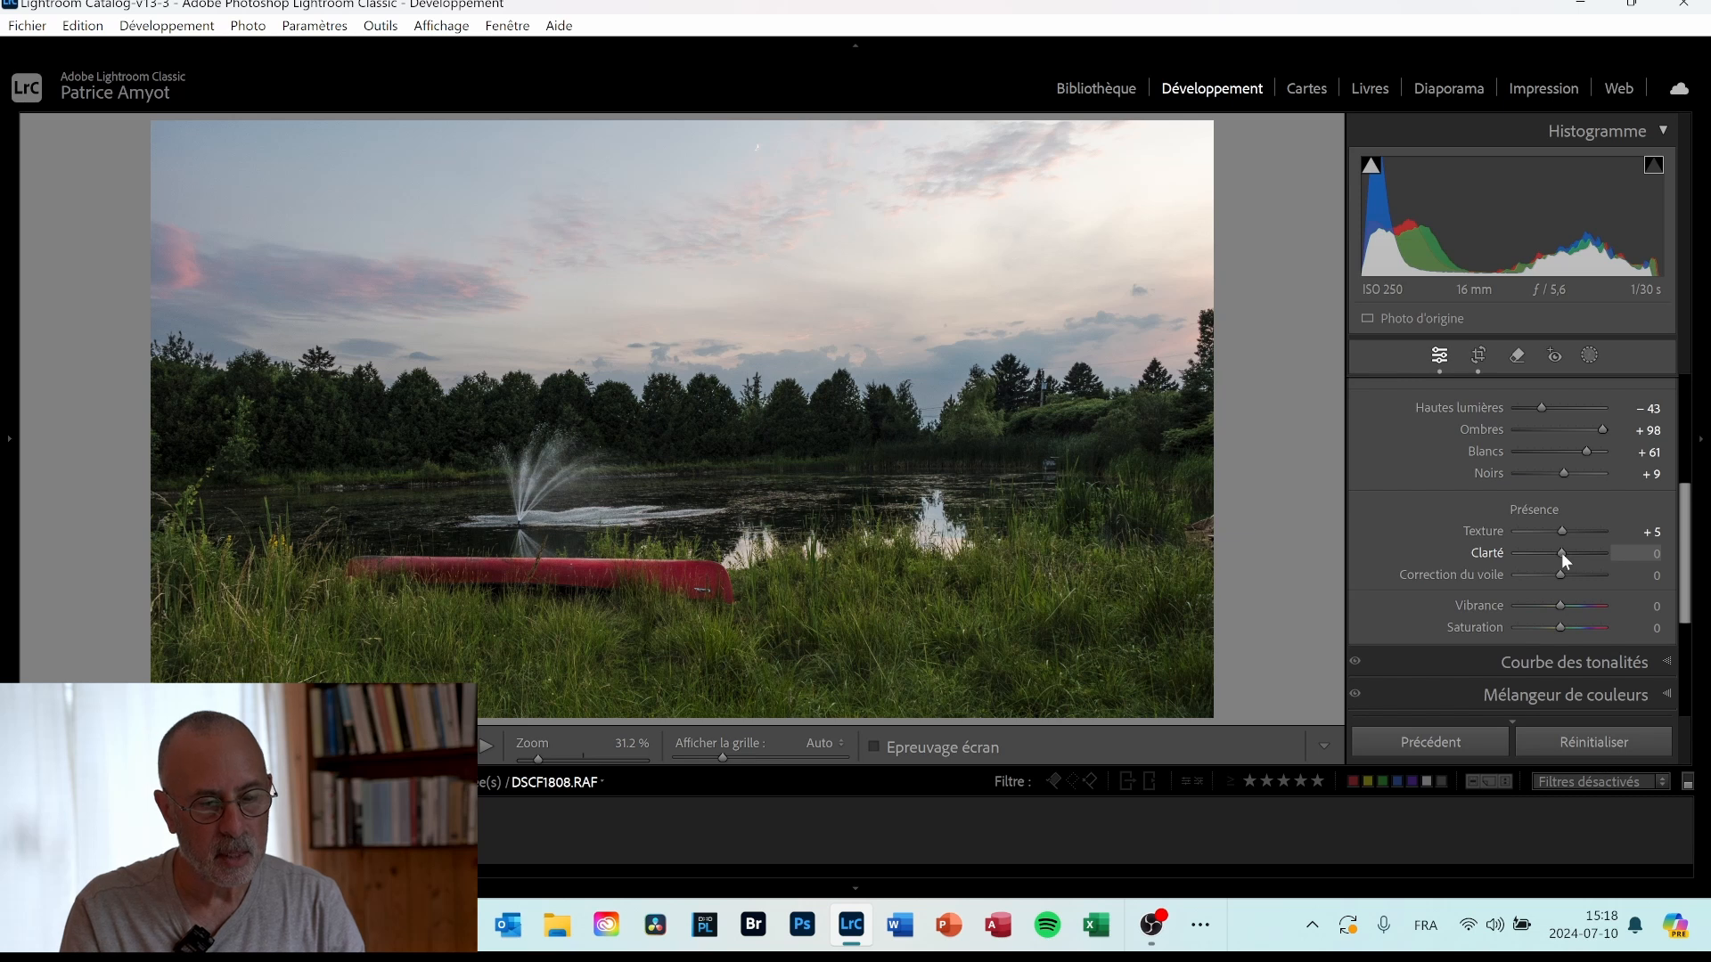
Try Clarté at +59 and −33 for comparison, and reset it to 0.
drag(1560, 552, 1585, 557)
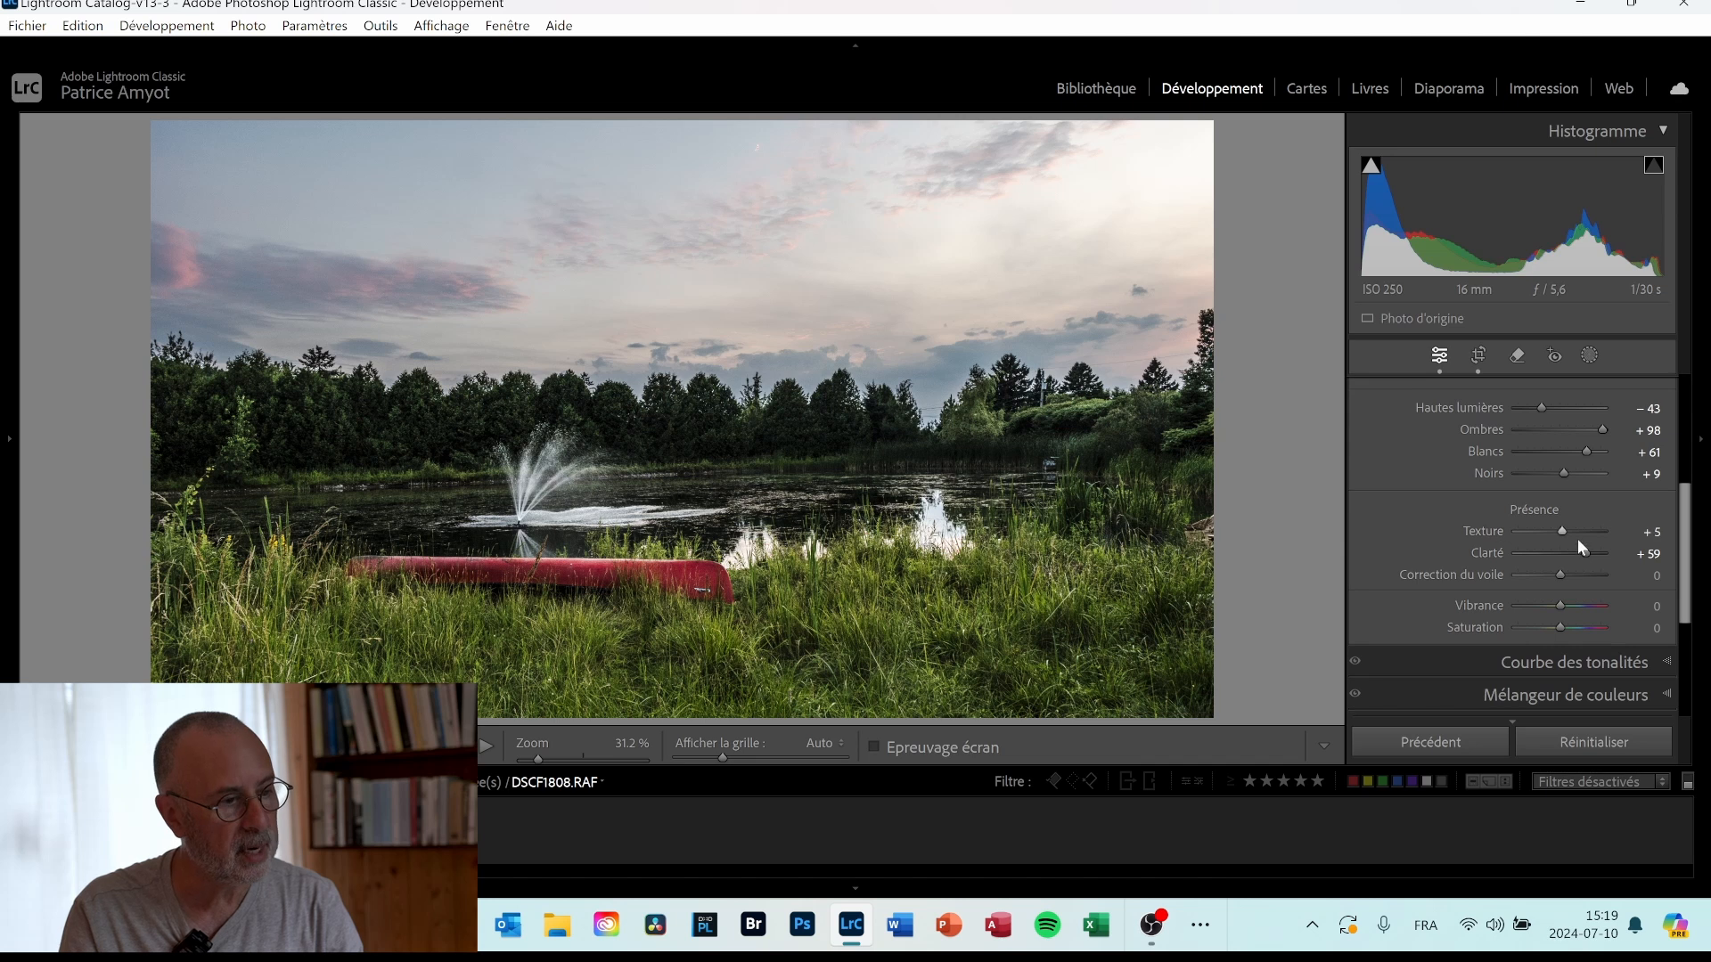
drag(1584, 551, 1543, 554)
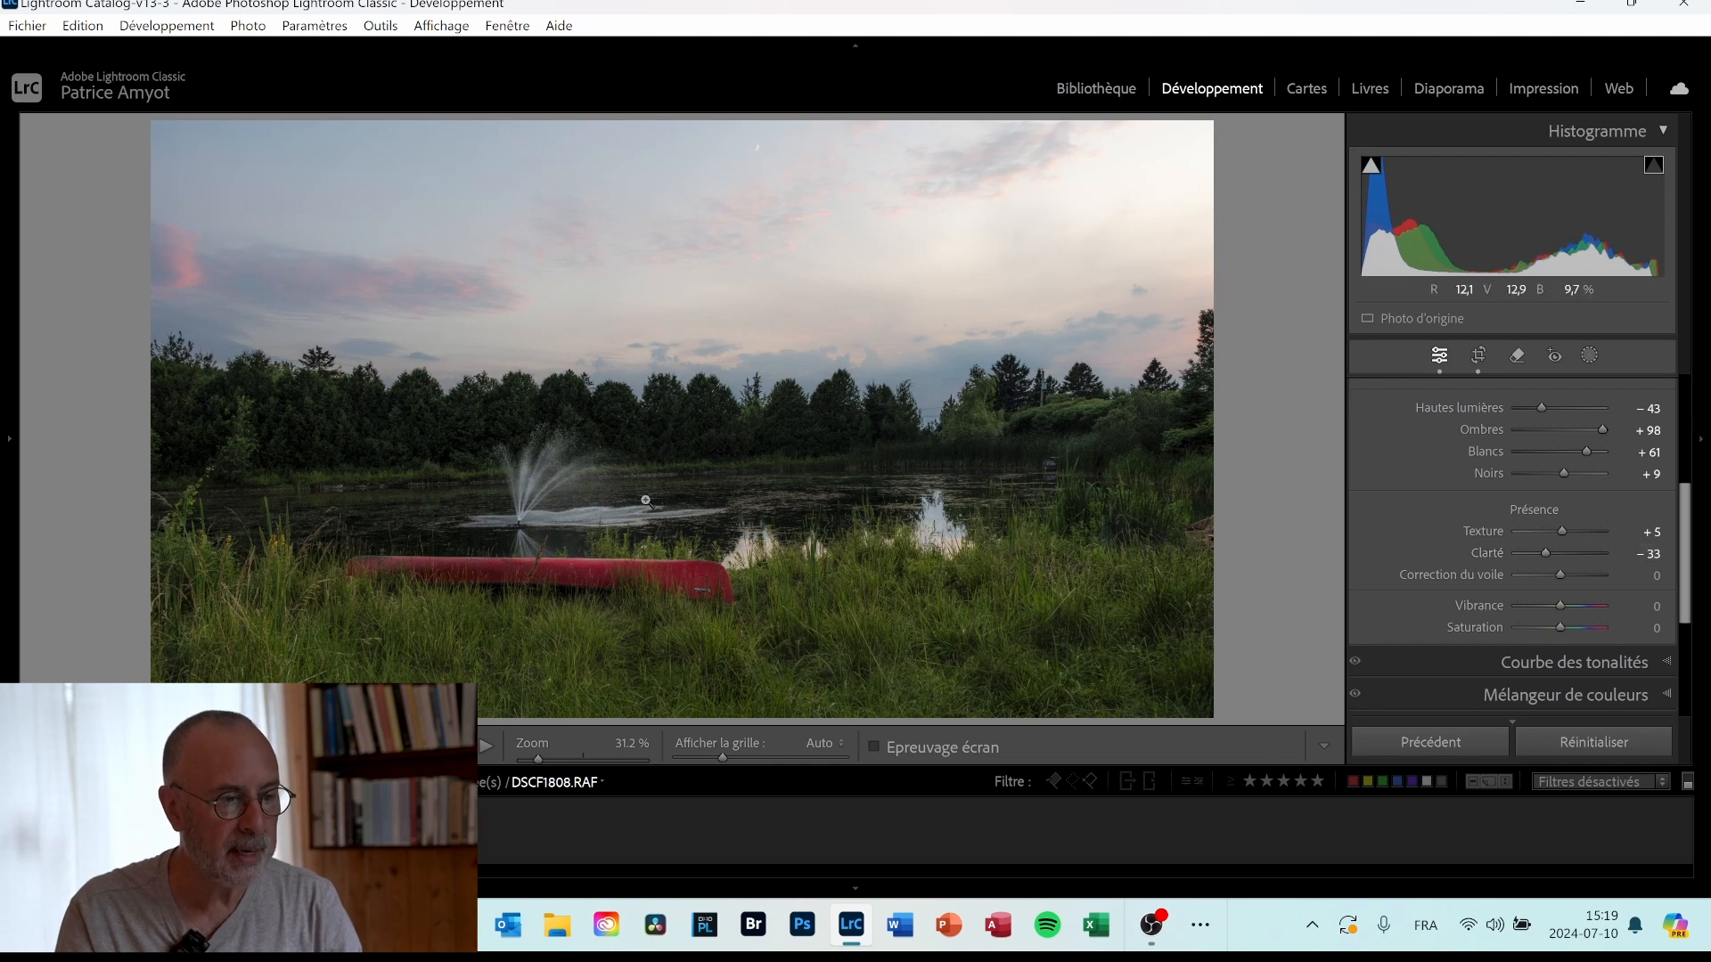
double_click(1495, 555)
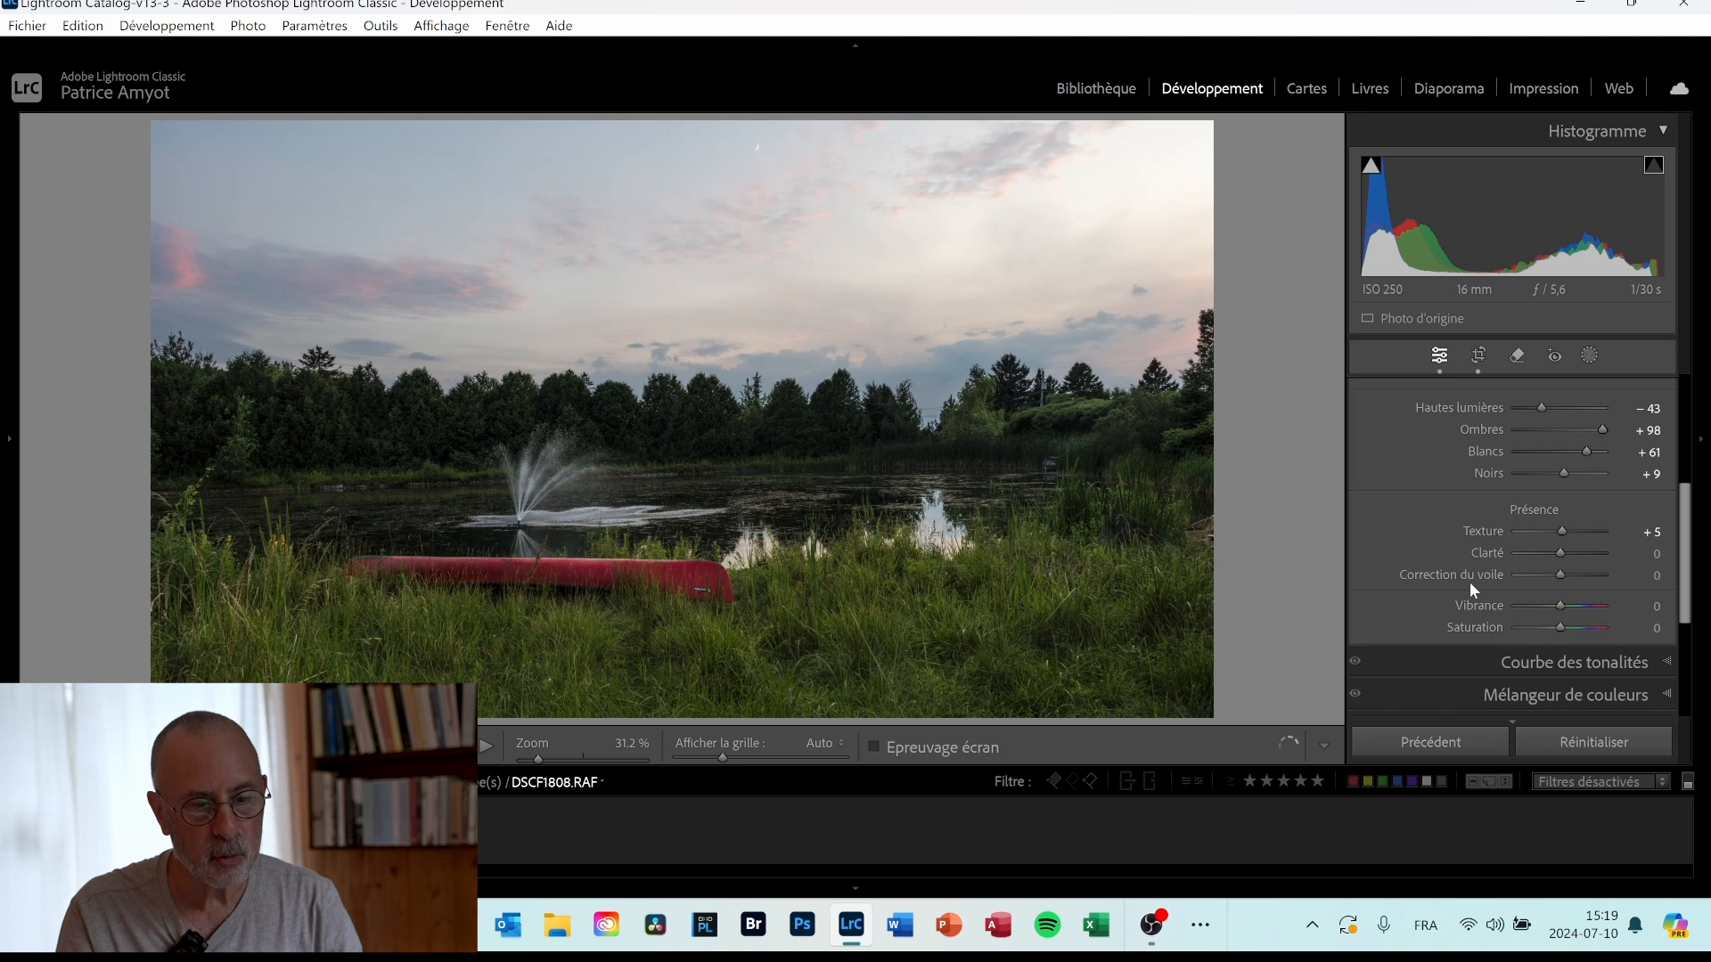
Try Correction du voile at −42 and +62 for comparison, and reset it to 0.
drag(1560, 570, 1542, 569)
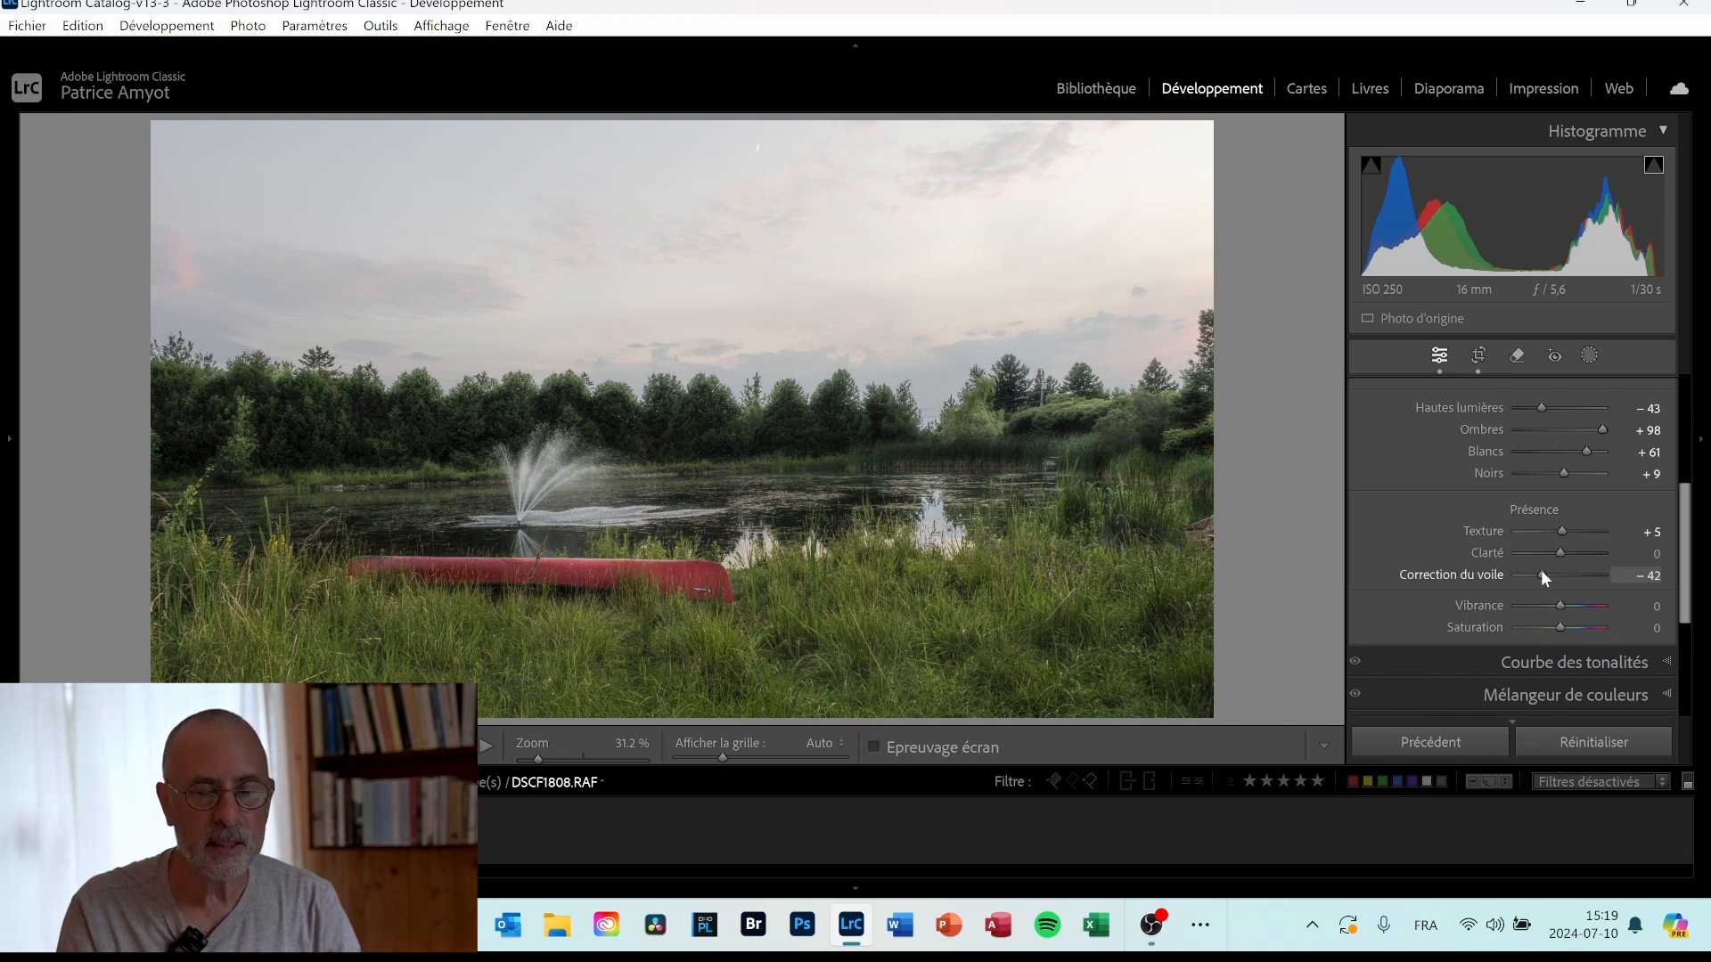
drag(1541, 576, 1587, 592)
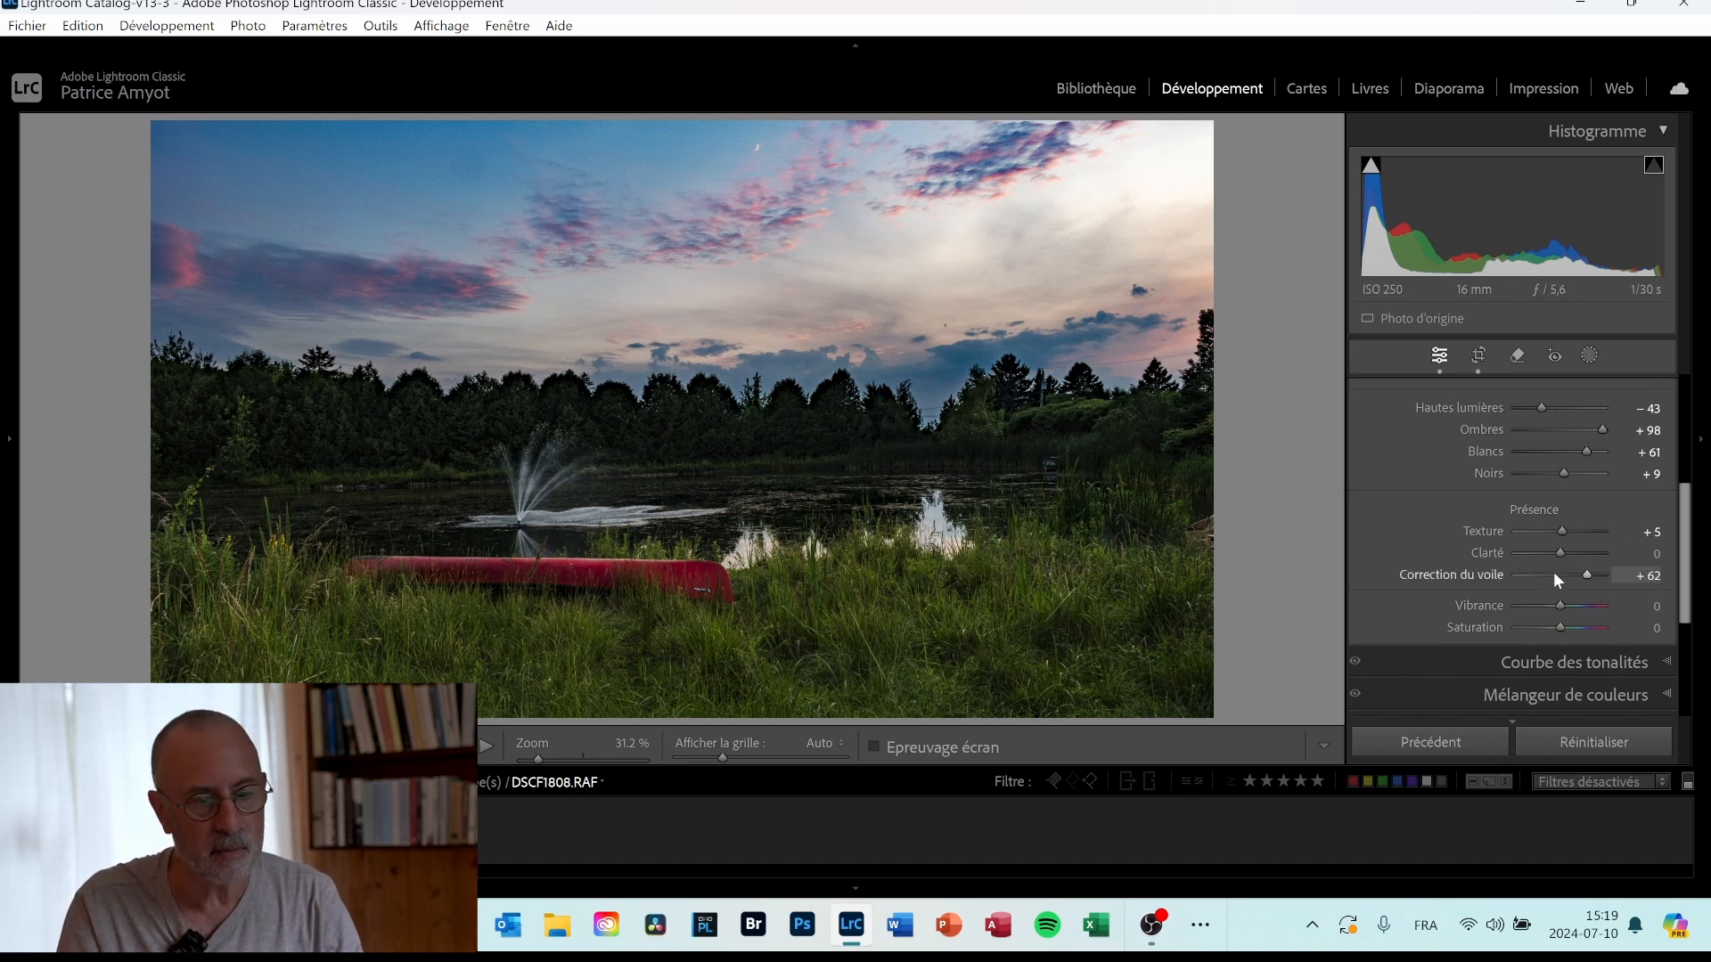
double_click(1451, 575)
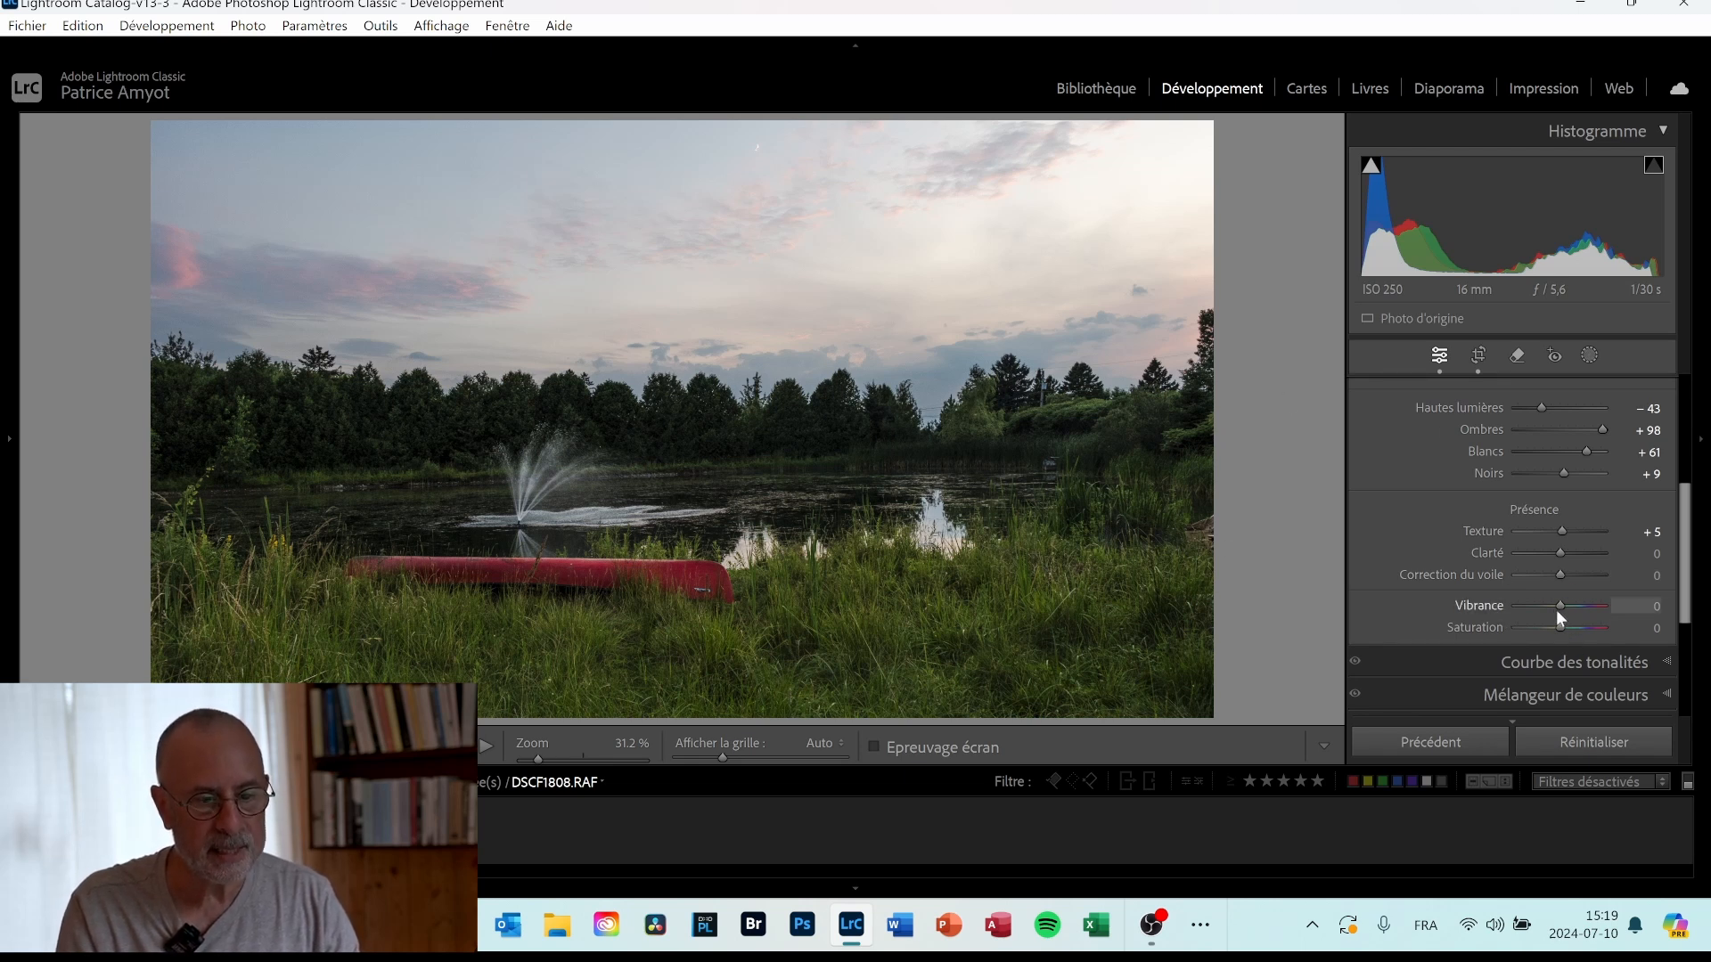
Set Vibrance to +22 and Saturation to +1, trying a full desaturation at −100 for comparison.
drag(1560, 604, 1572, 606)
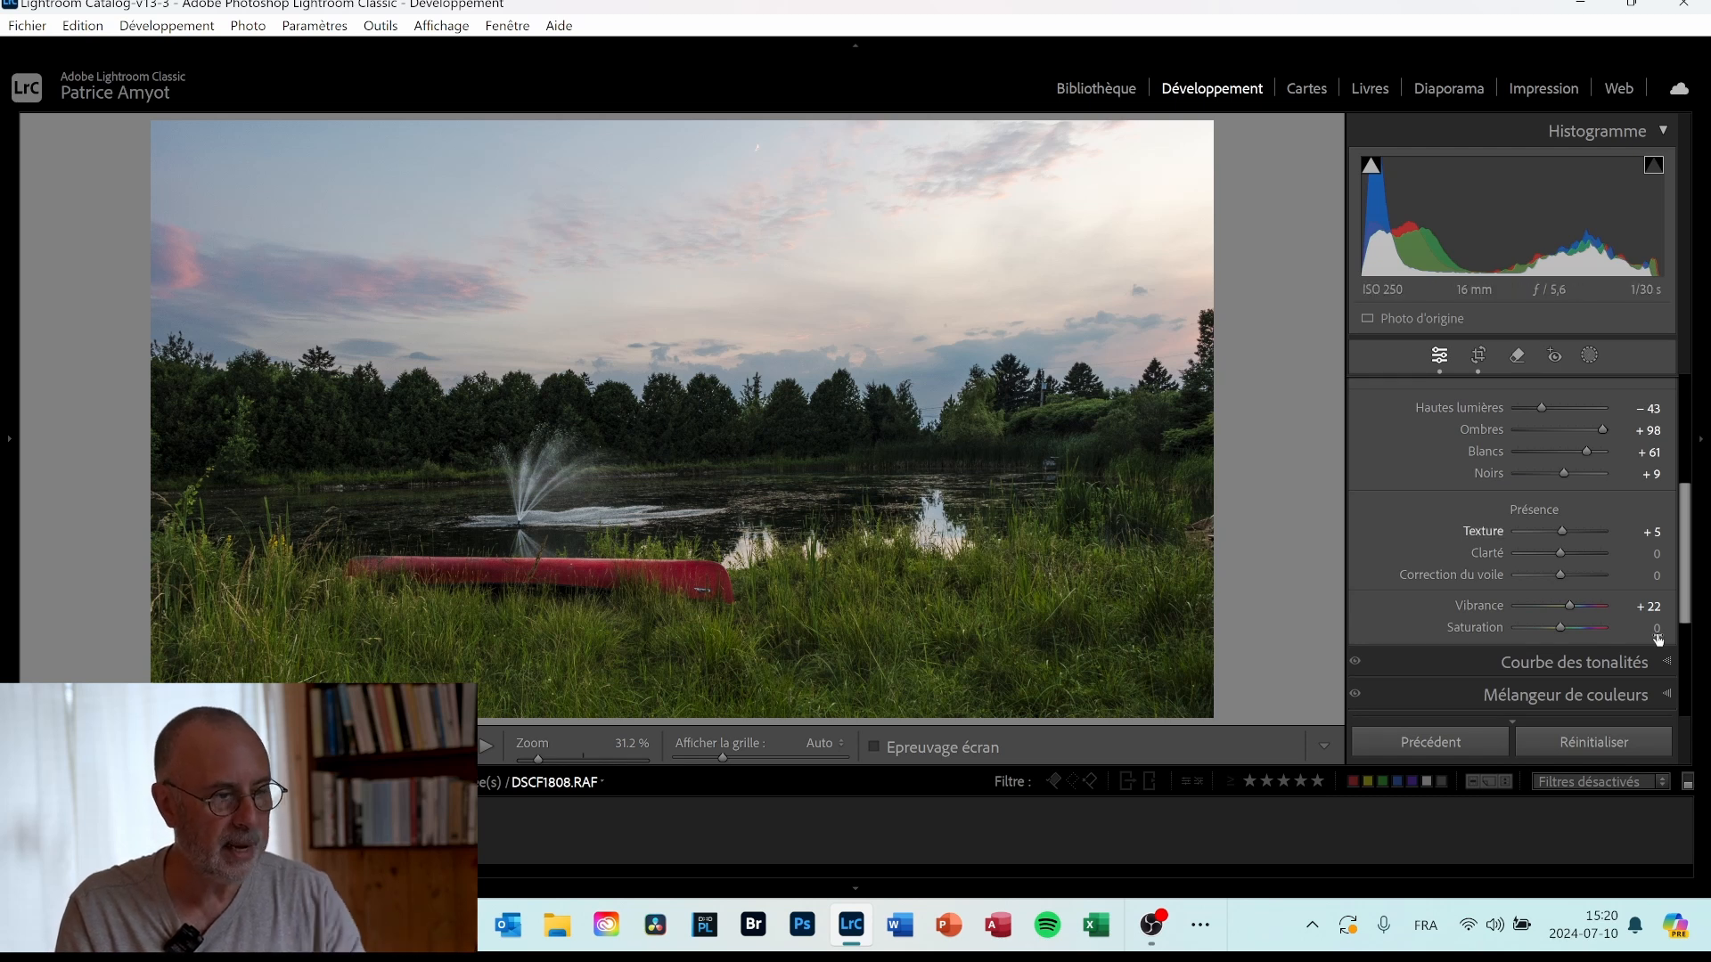
click(1562, 627)
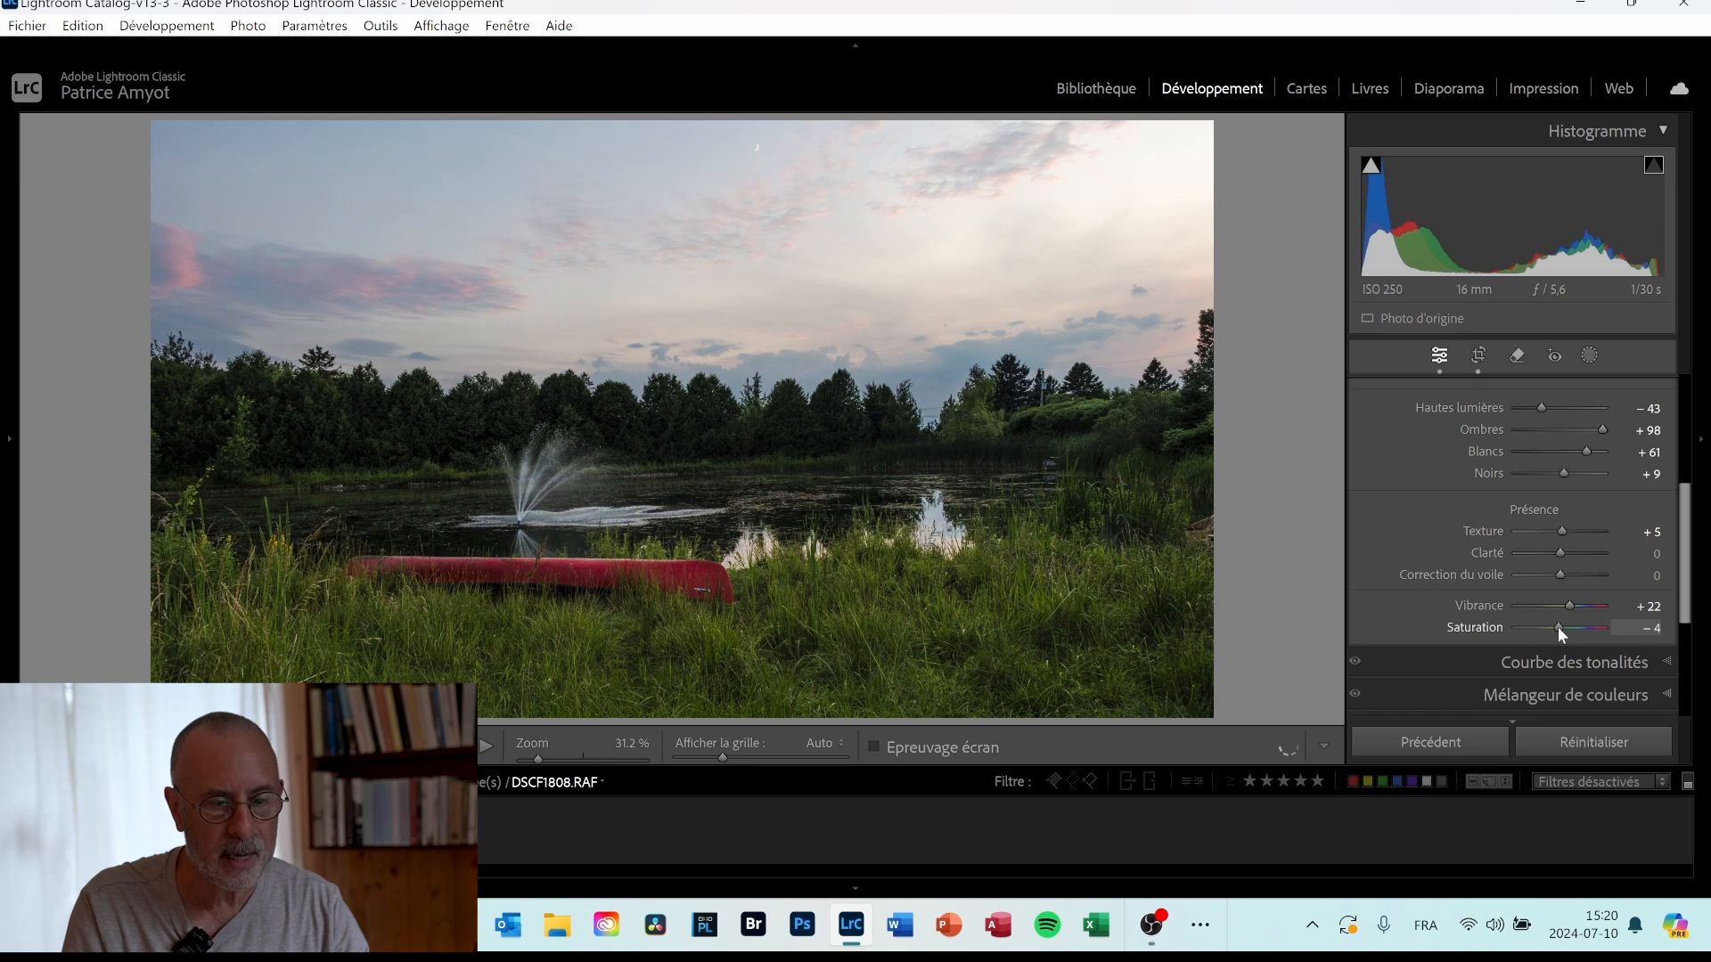
drag(1560, 628, 1494, 627)
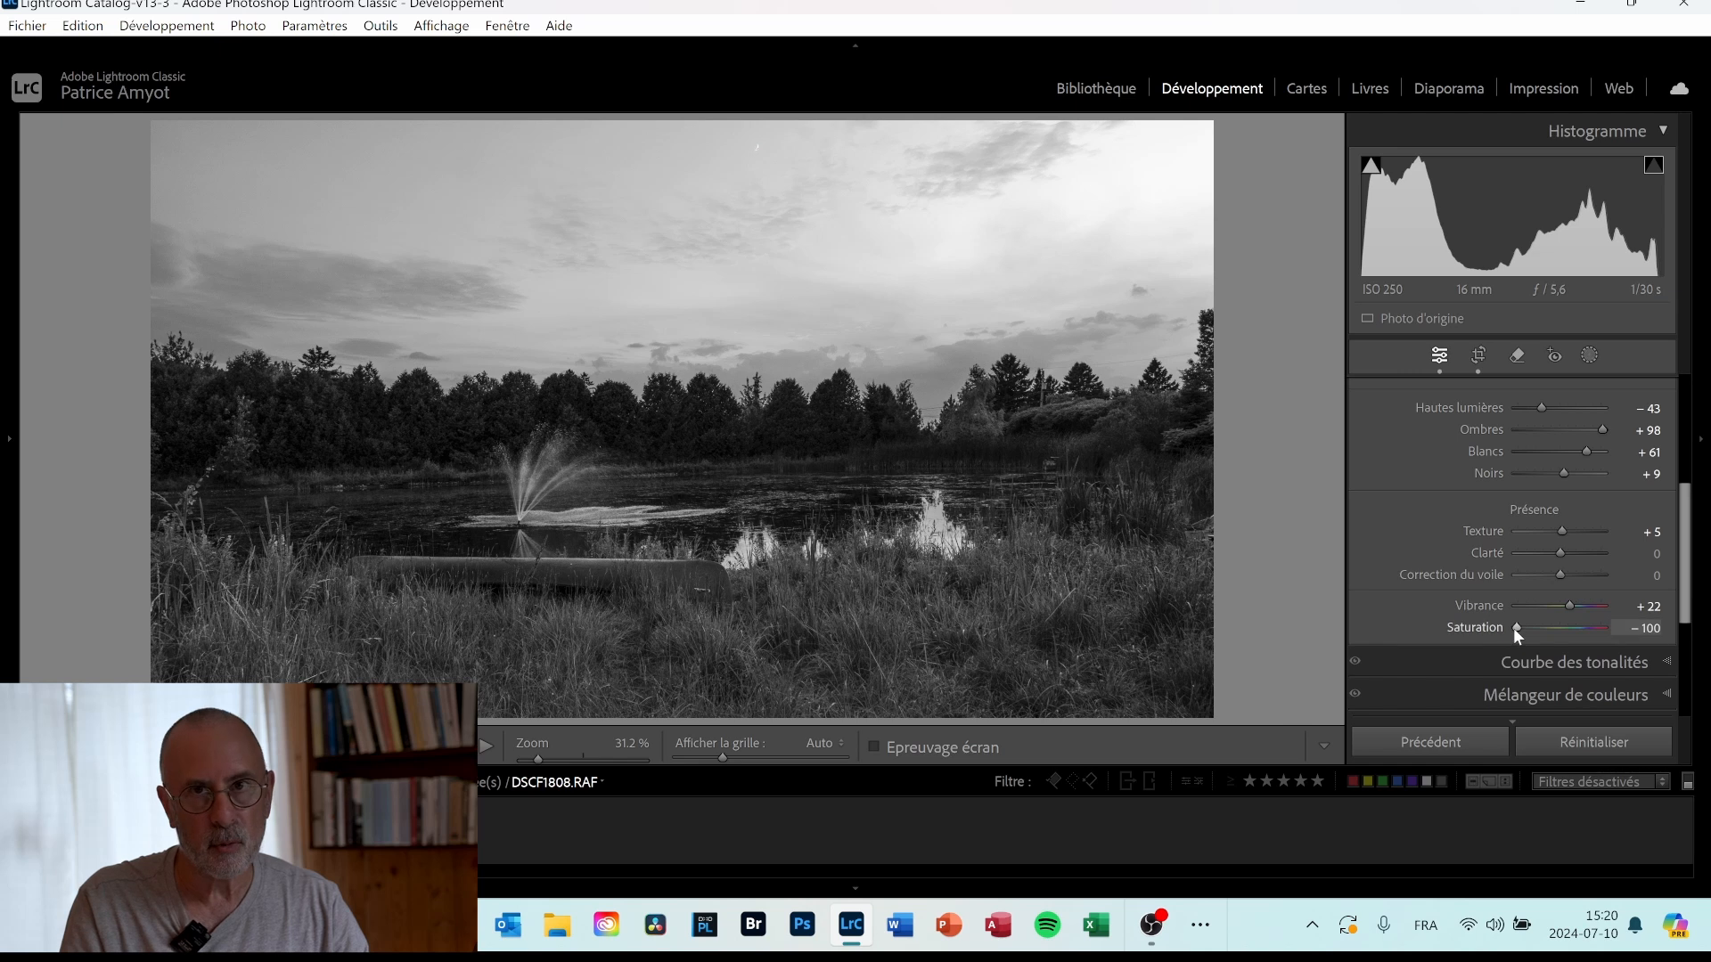
double_click(1472, 629)
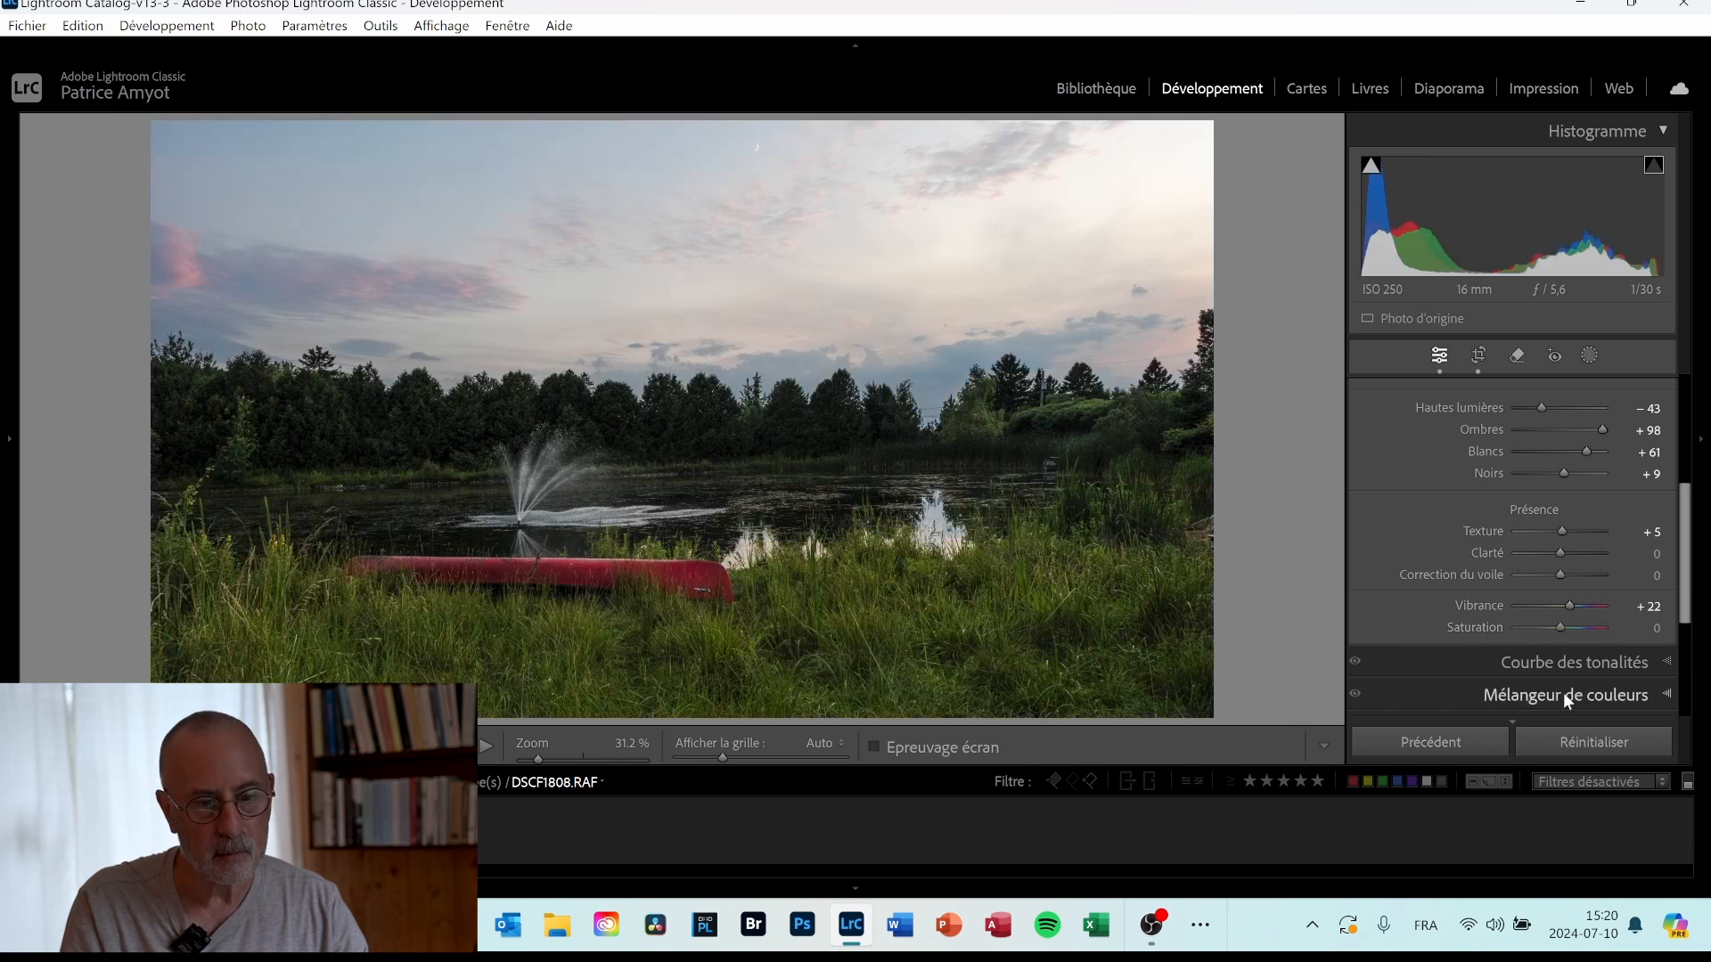
drag(1561, 628, 1561, 626)
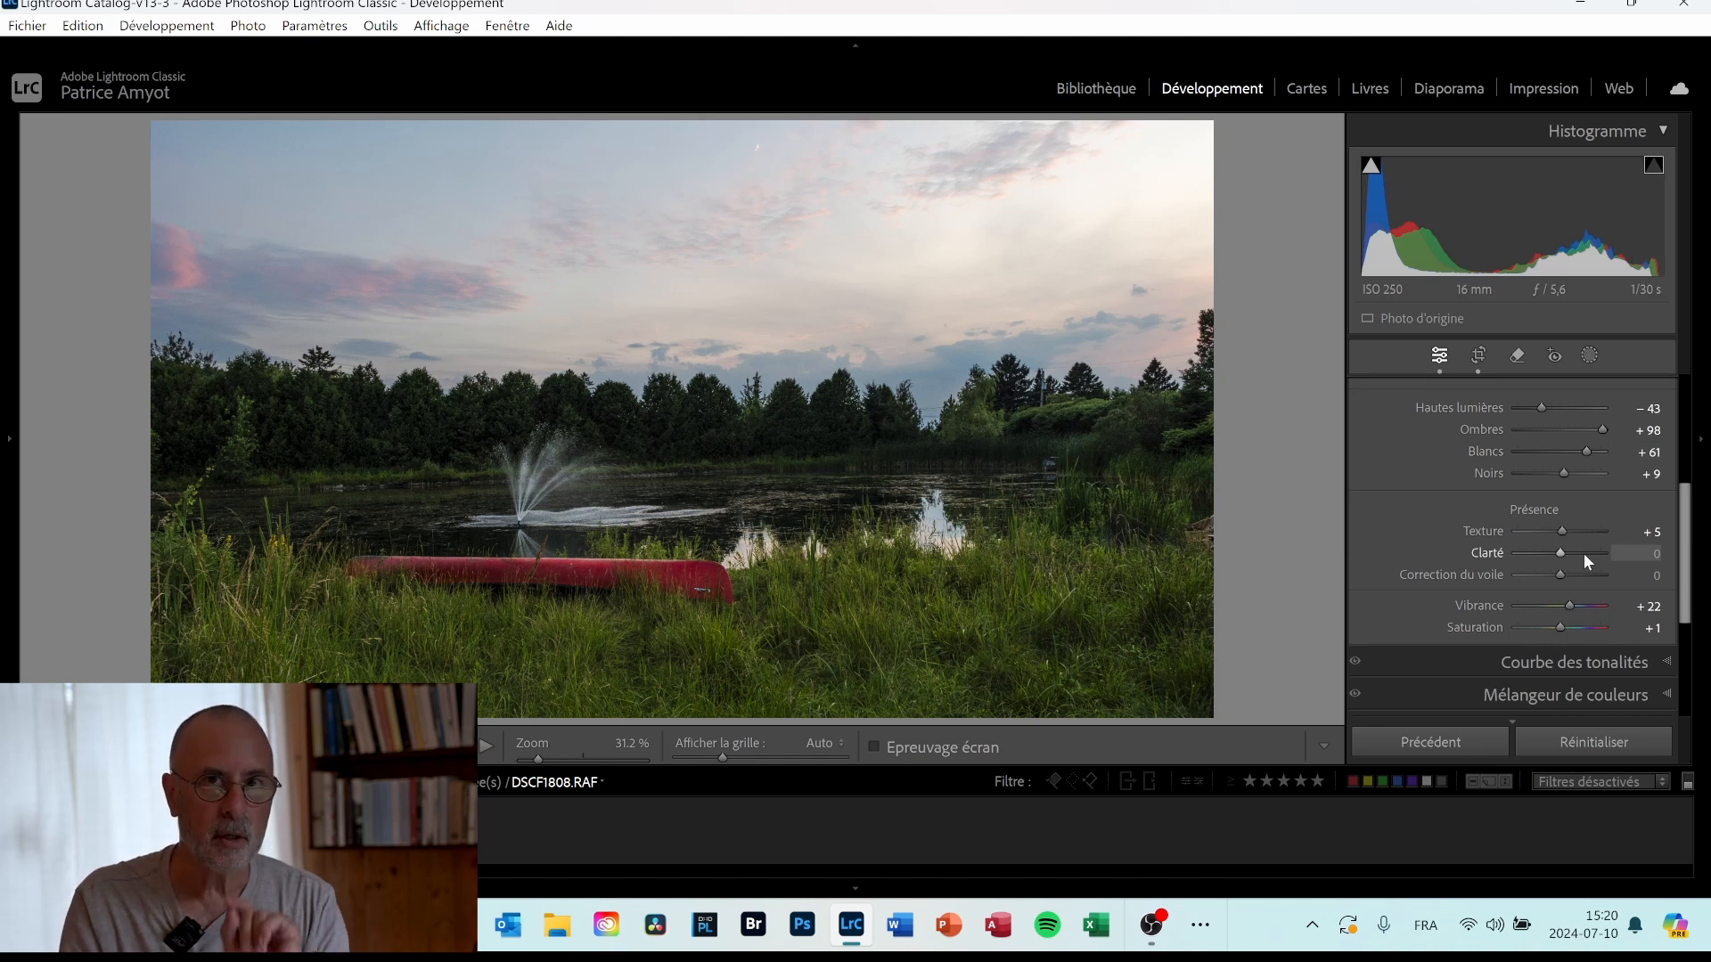
Raise the Bleu primaire saturation to +82 in the Etalonnage adjustments.
scroll(1585, 554, down, 5)
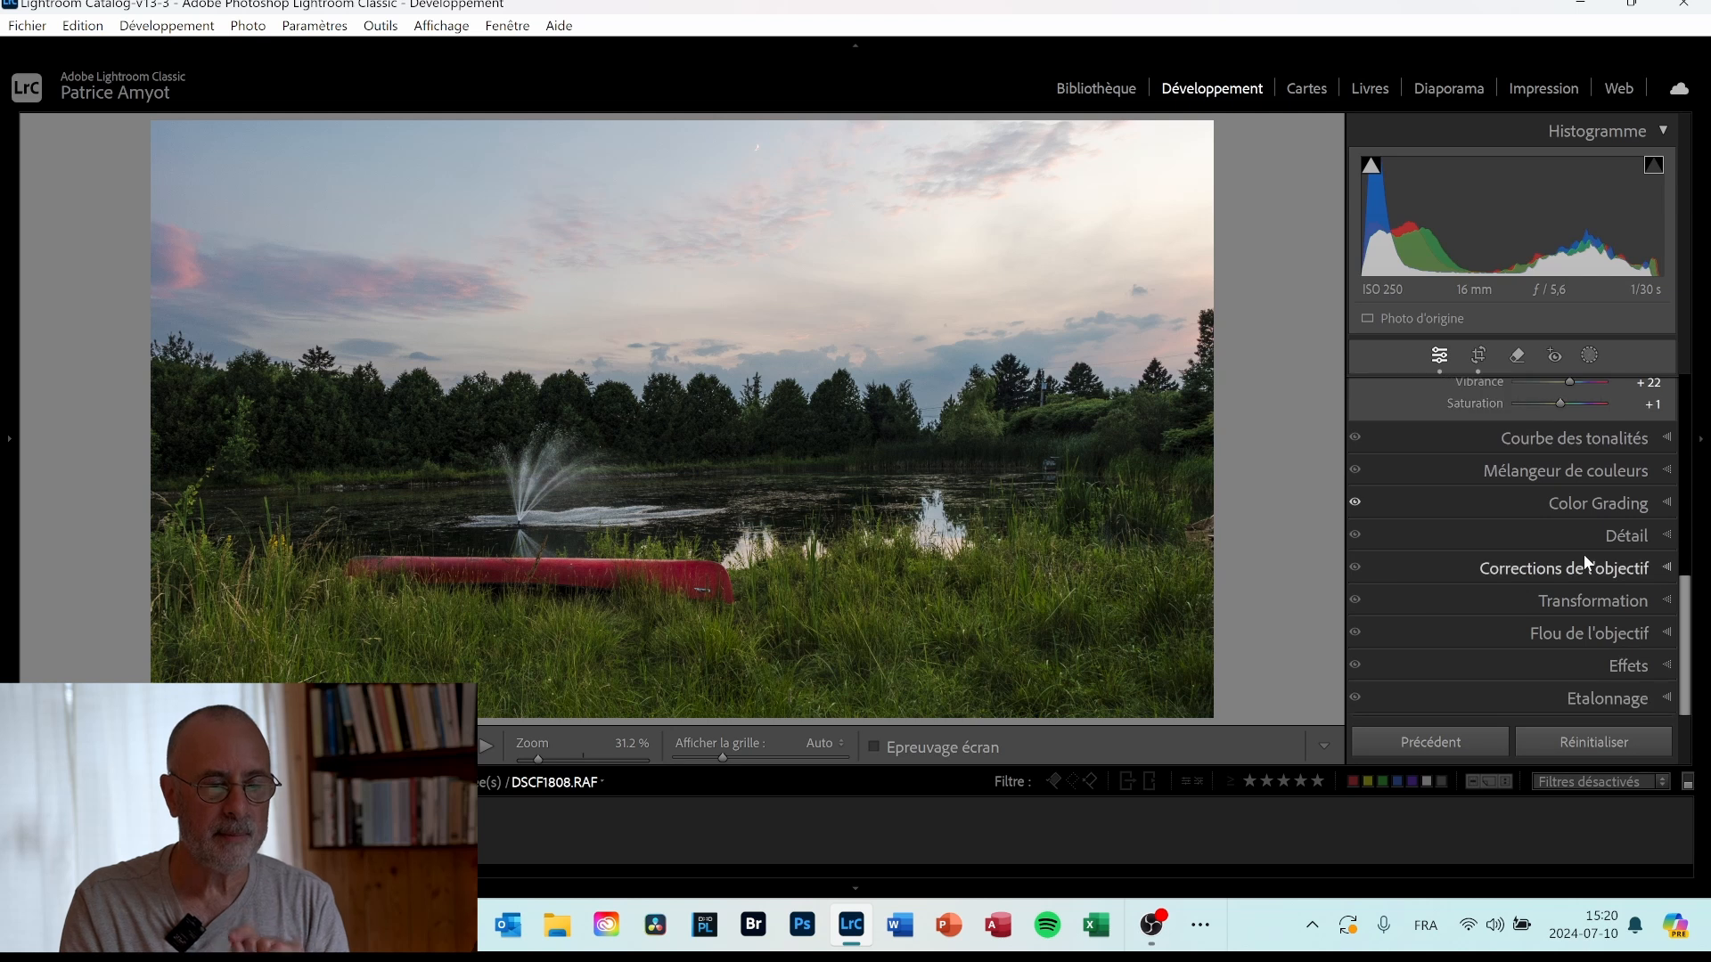
click(1665, 698)
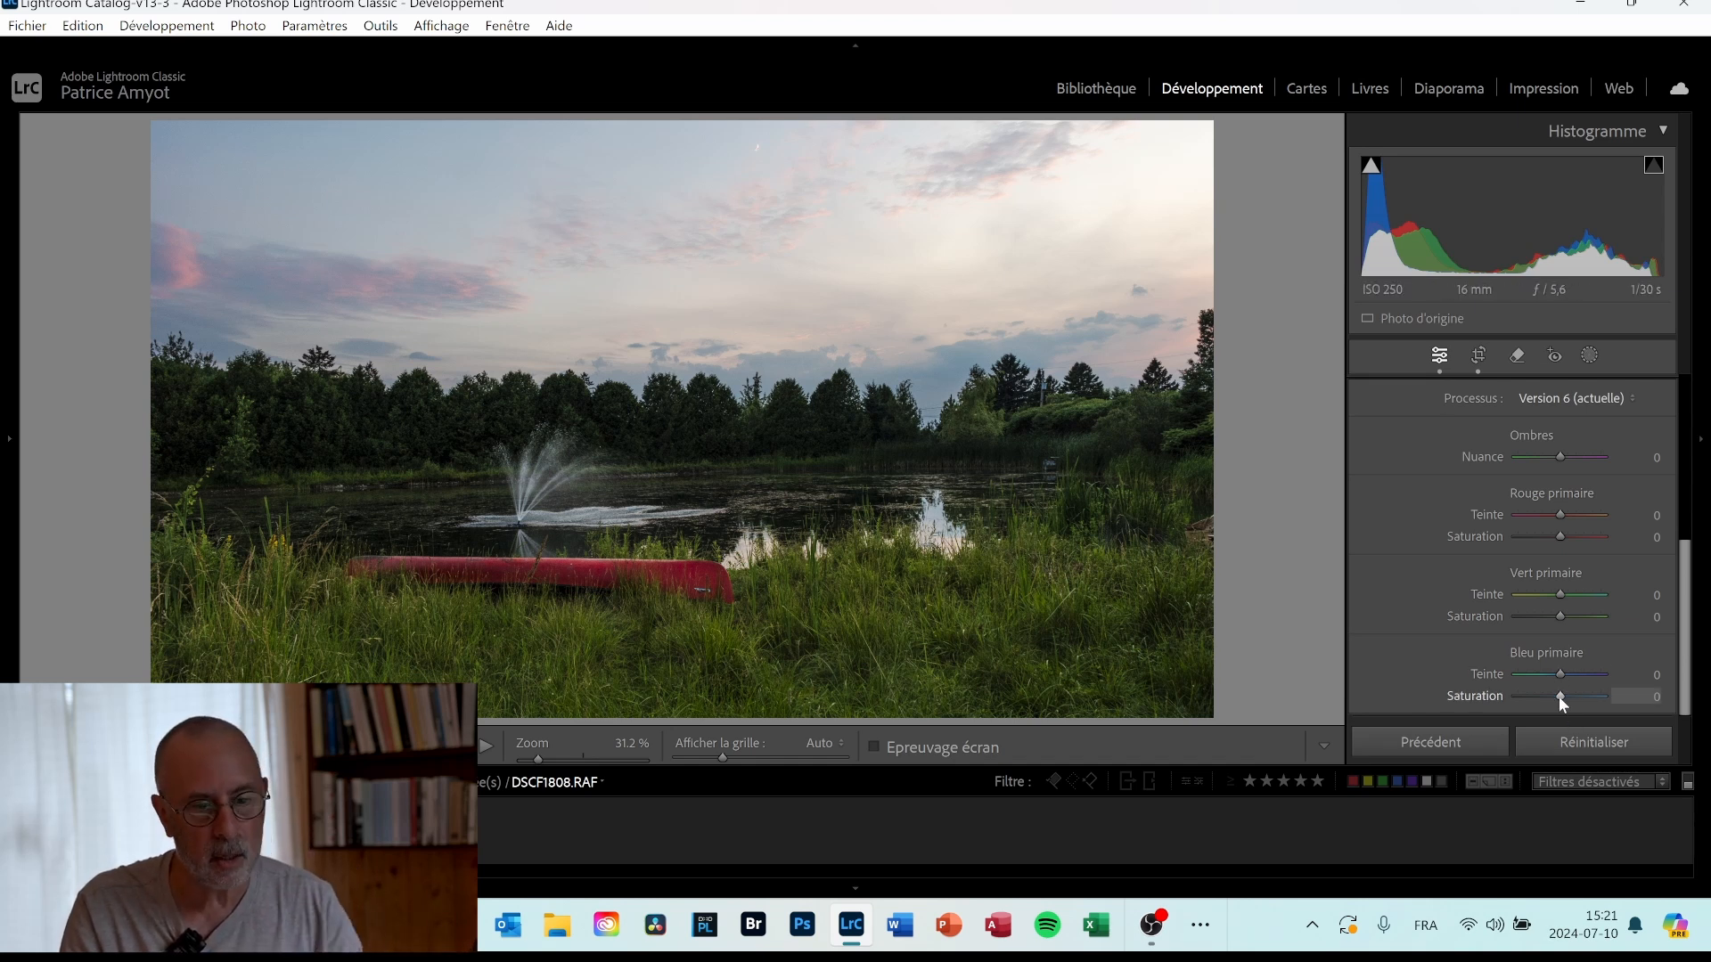
drag(1558, 697, 1593, 714)
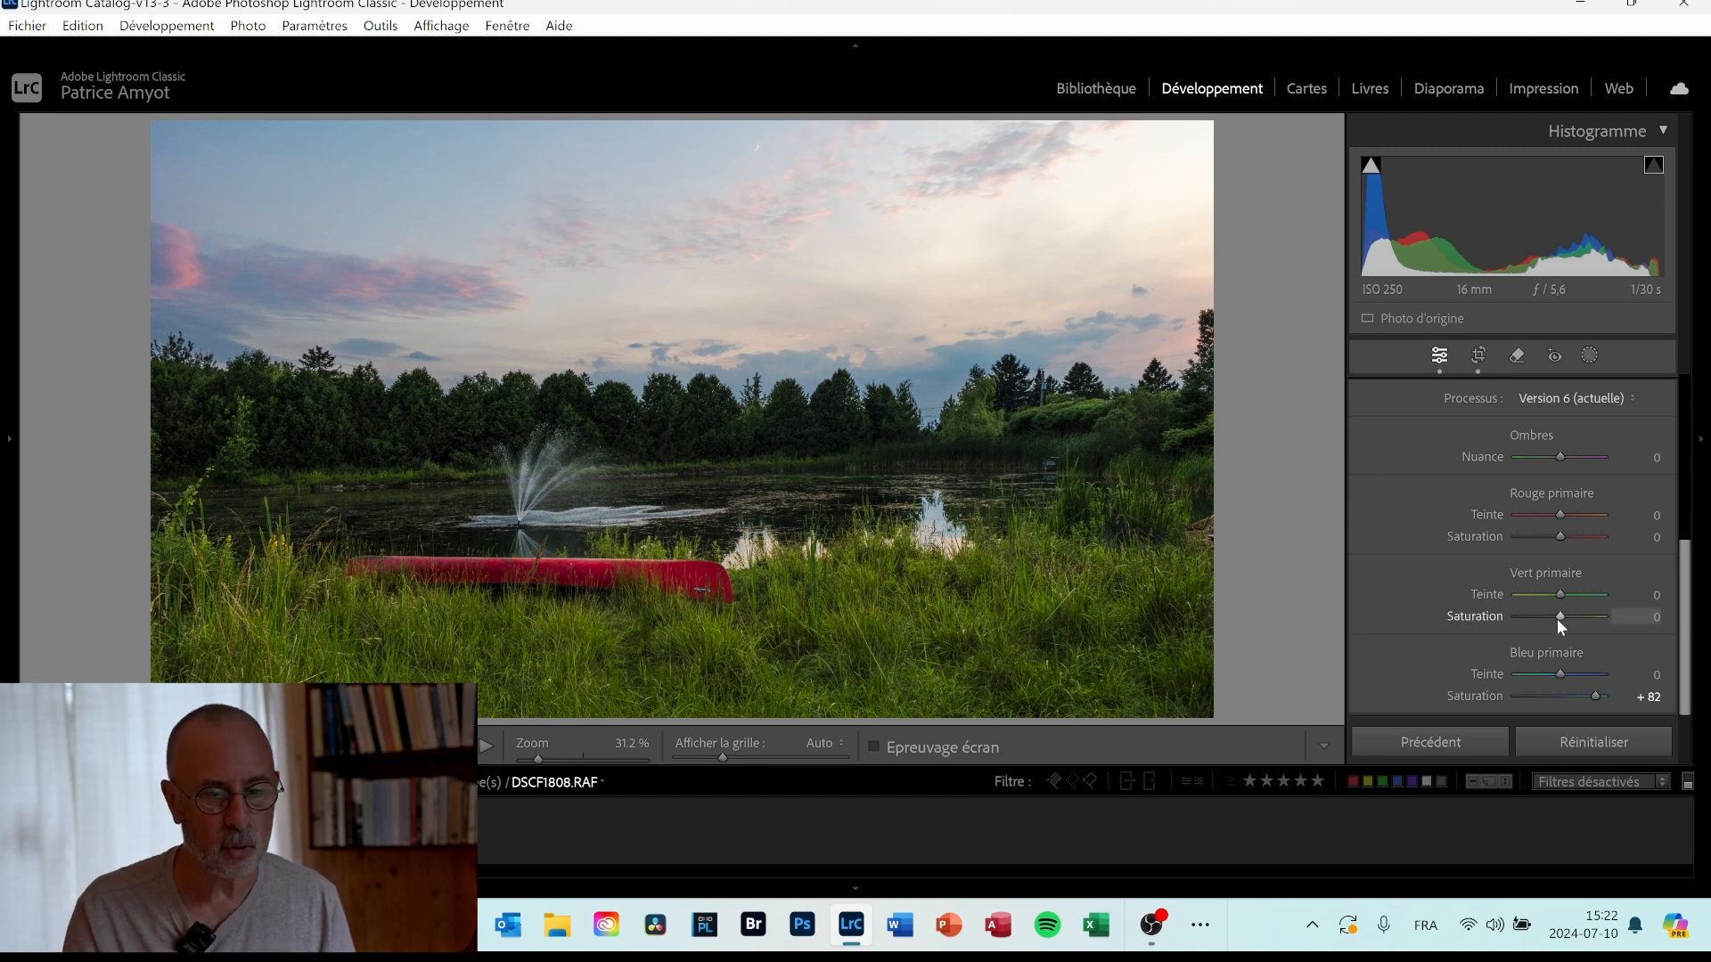
Raise the Vert primaire saturation to +22 and the Rouge primaire saturation to +11 in the Etalonnage adjustments.
mouse_move(1558, 615)
mouse_down()
mouse_move(1586, 620)
mouse_move(1568, 622)
mouse_up()
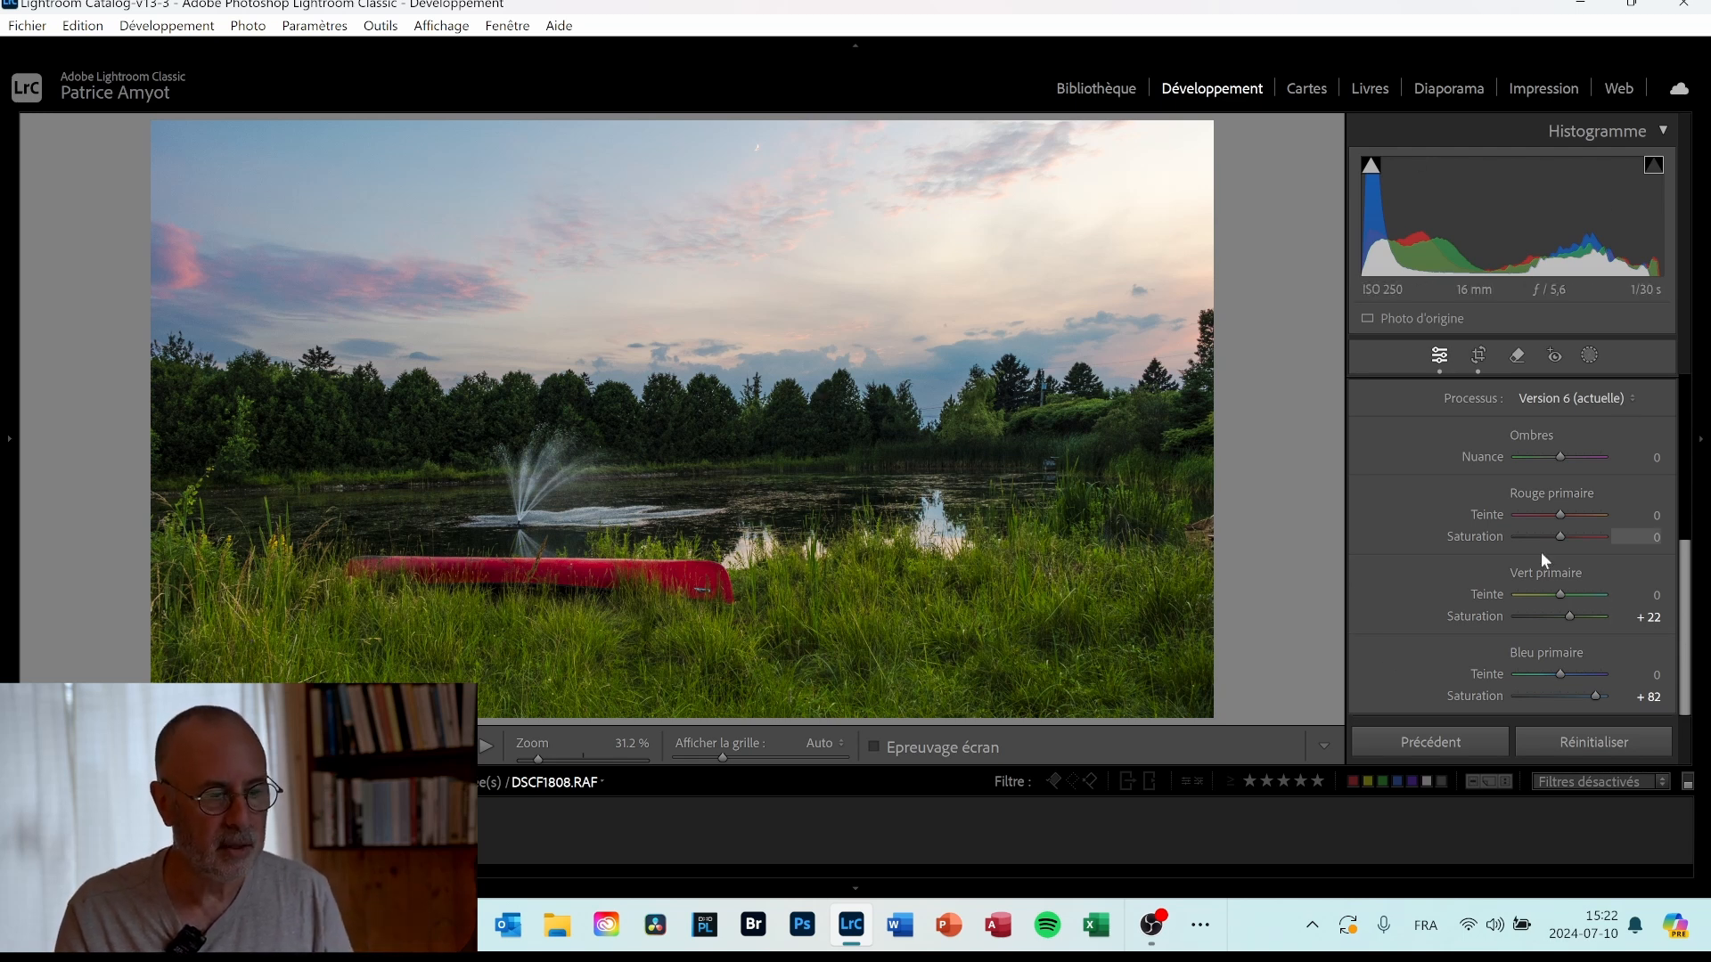
mouse_move(1559, 534)
mouse_down()
mouse_move(1590, 535)
mouse_move(1564, 533)
mouse_up()
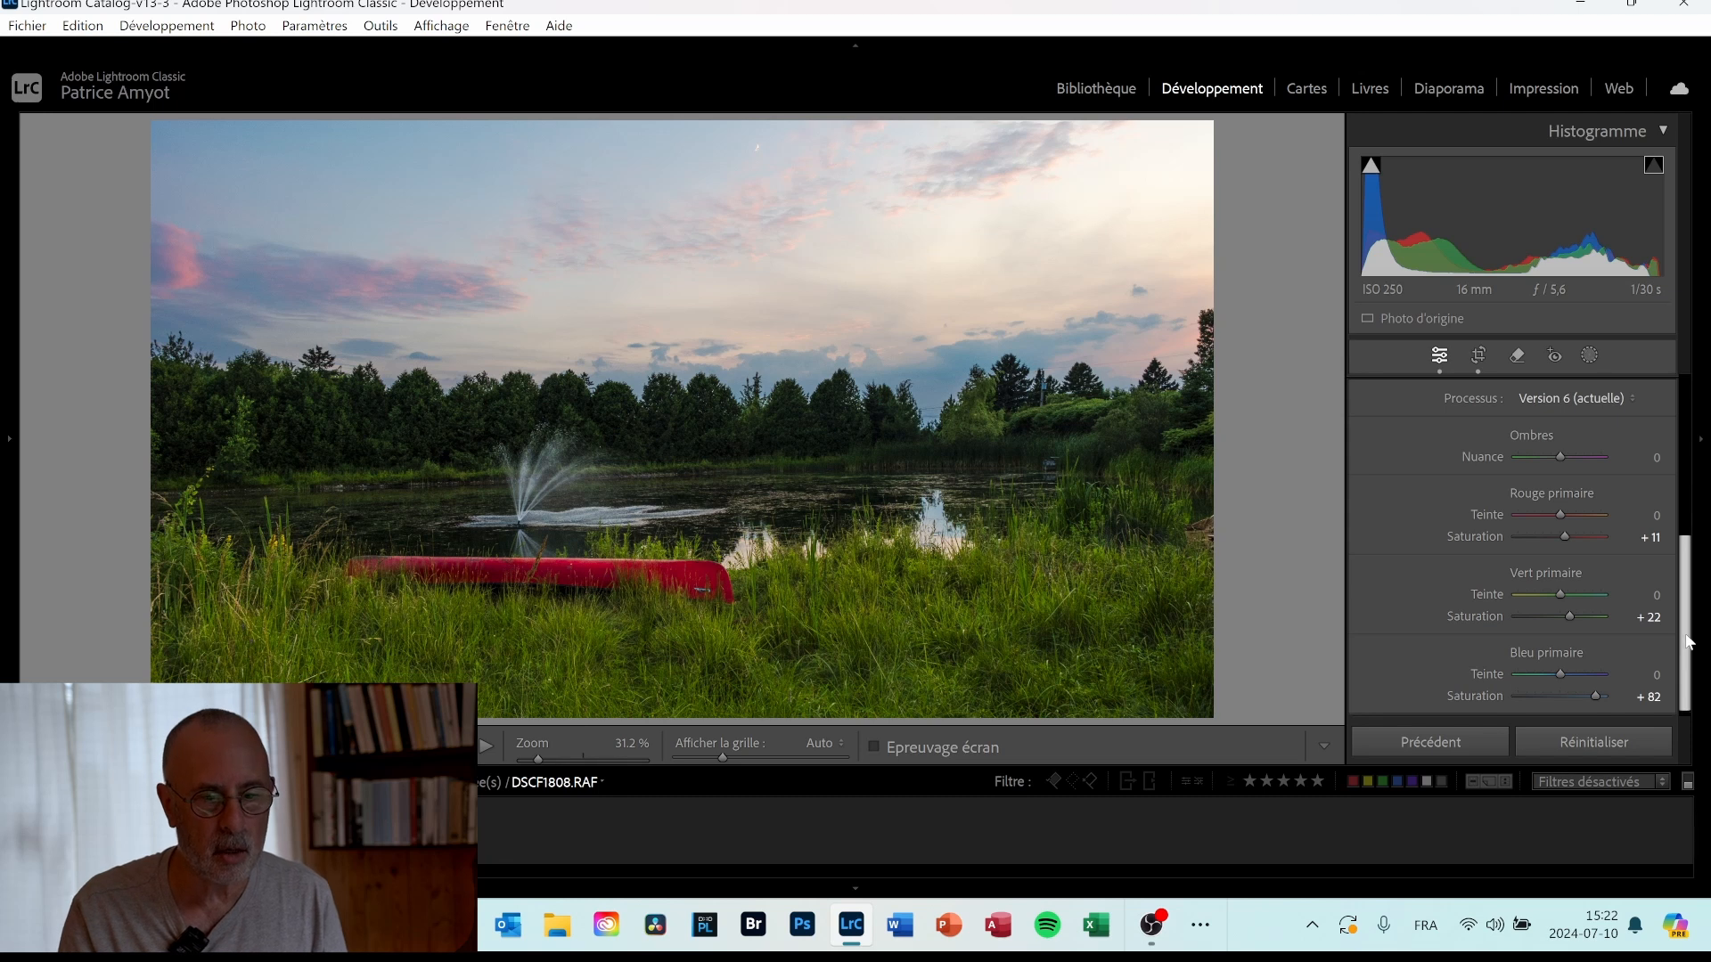
In Color Grading, tint the Hautes lumières a moderate yellow-orange and the Ombres a faint blue, trying stronger warm highlight tints for comparison.
drag(1687, 642, 1702, 445)
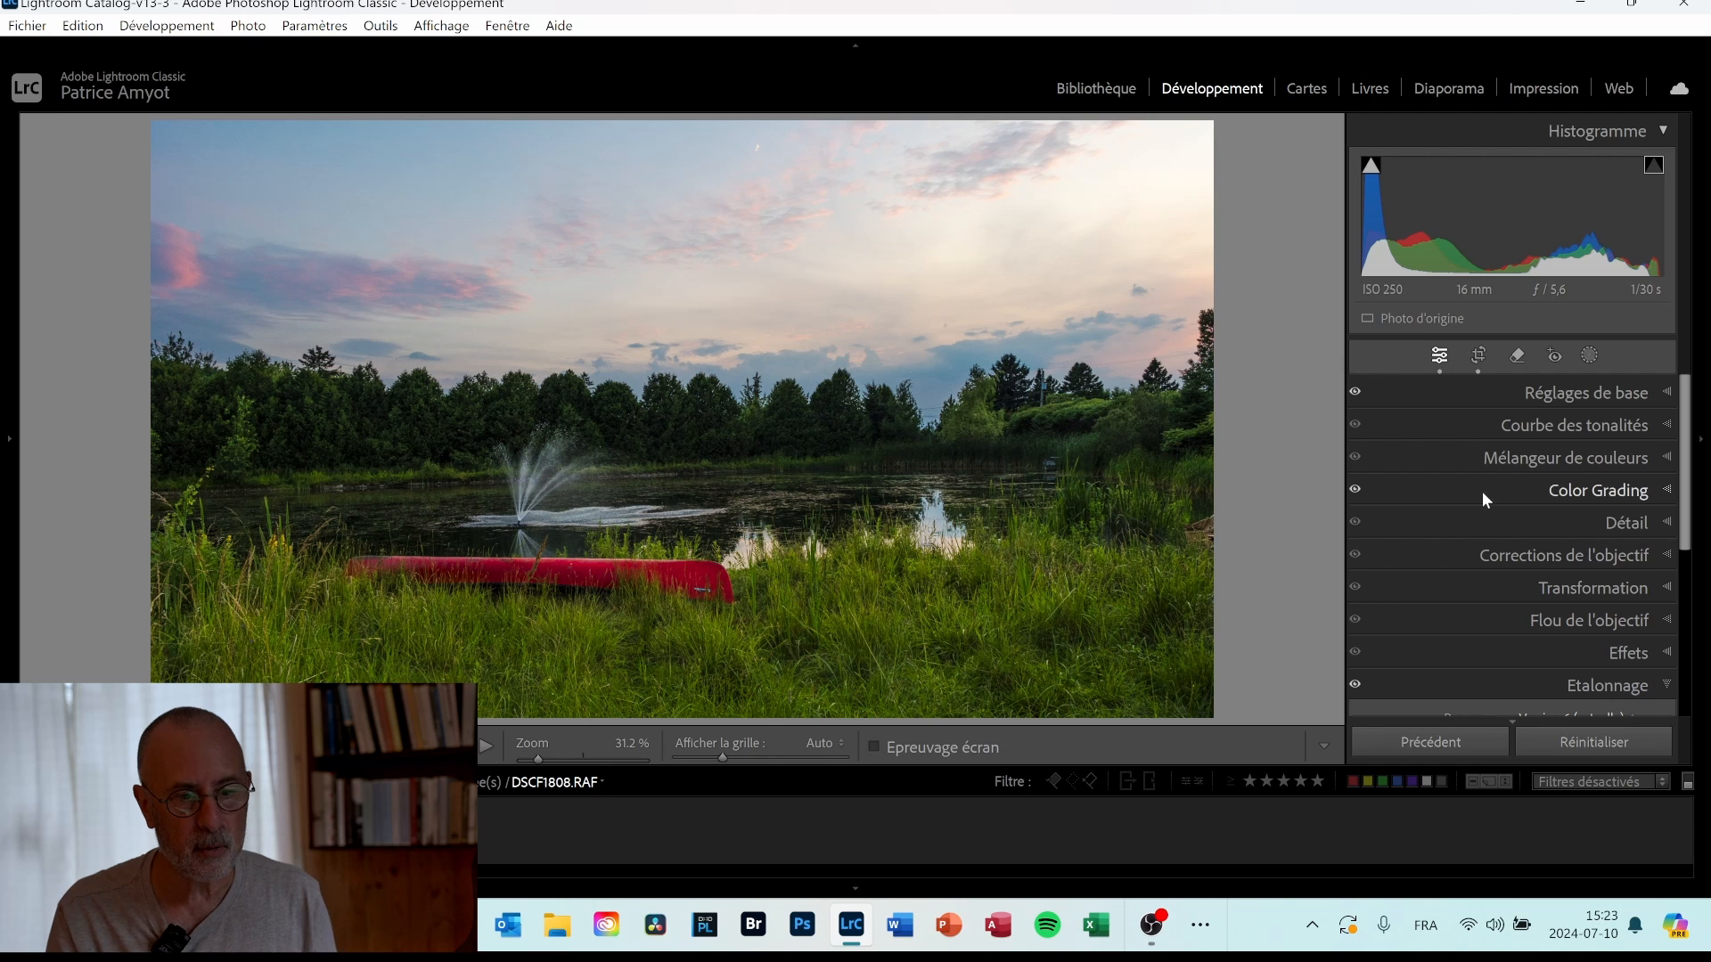
click(1663, 488)
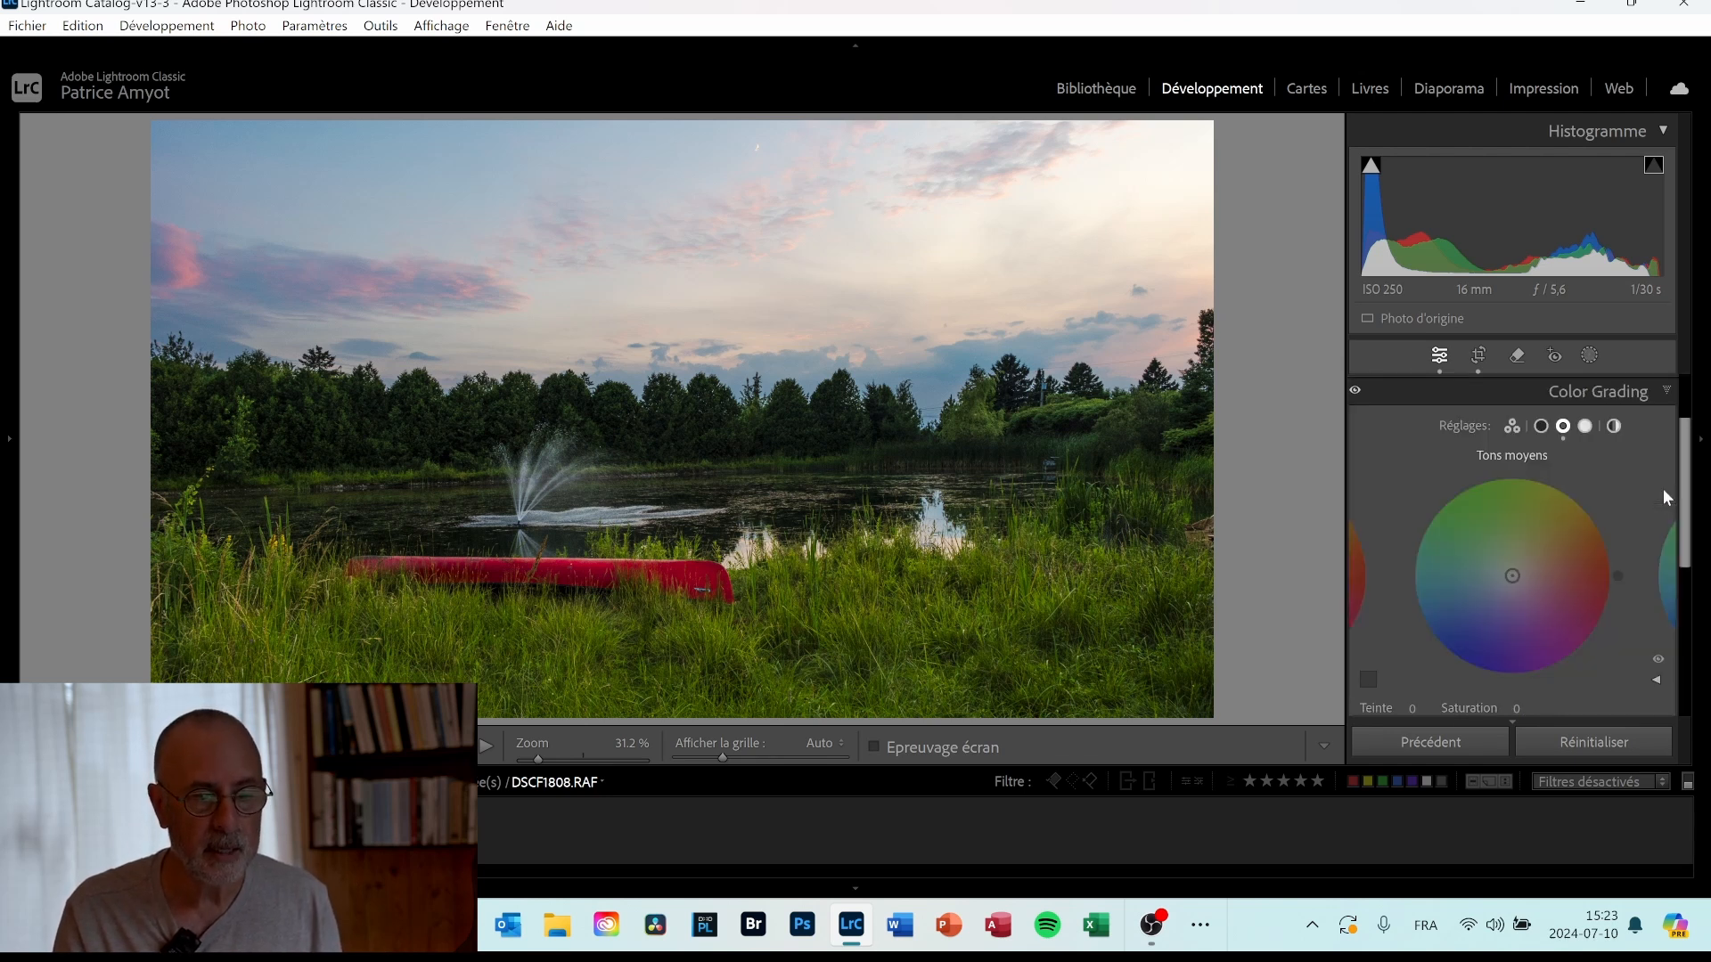
click(1510, 425)
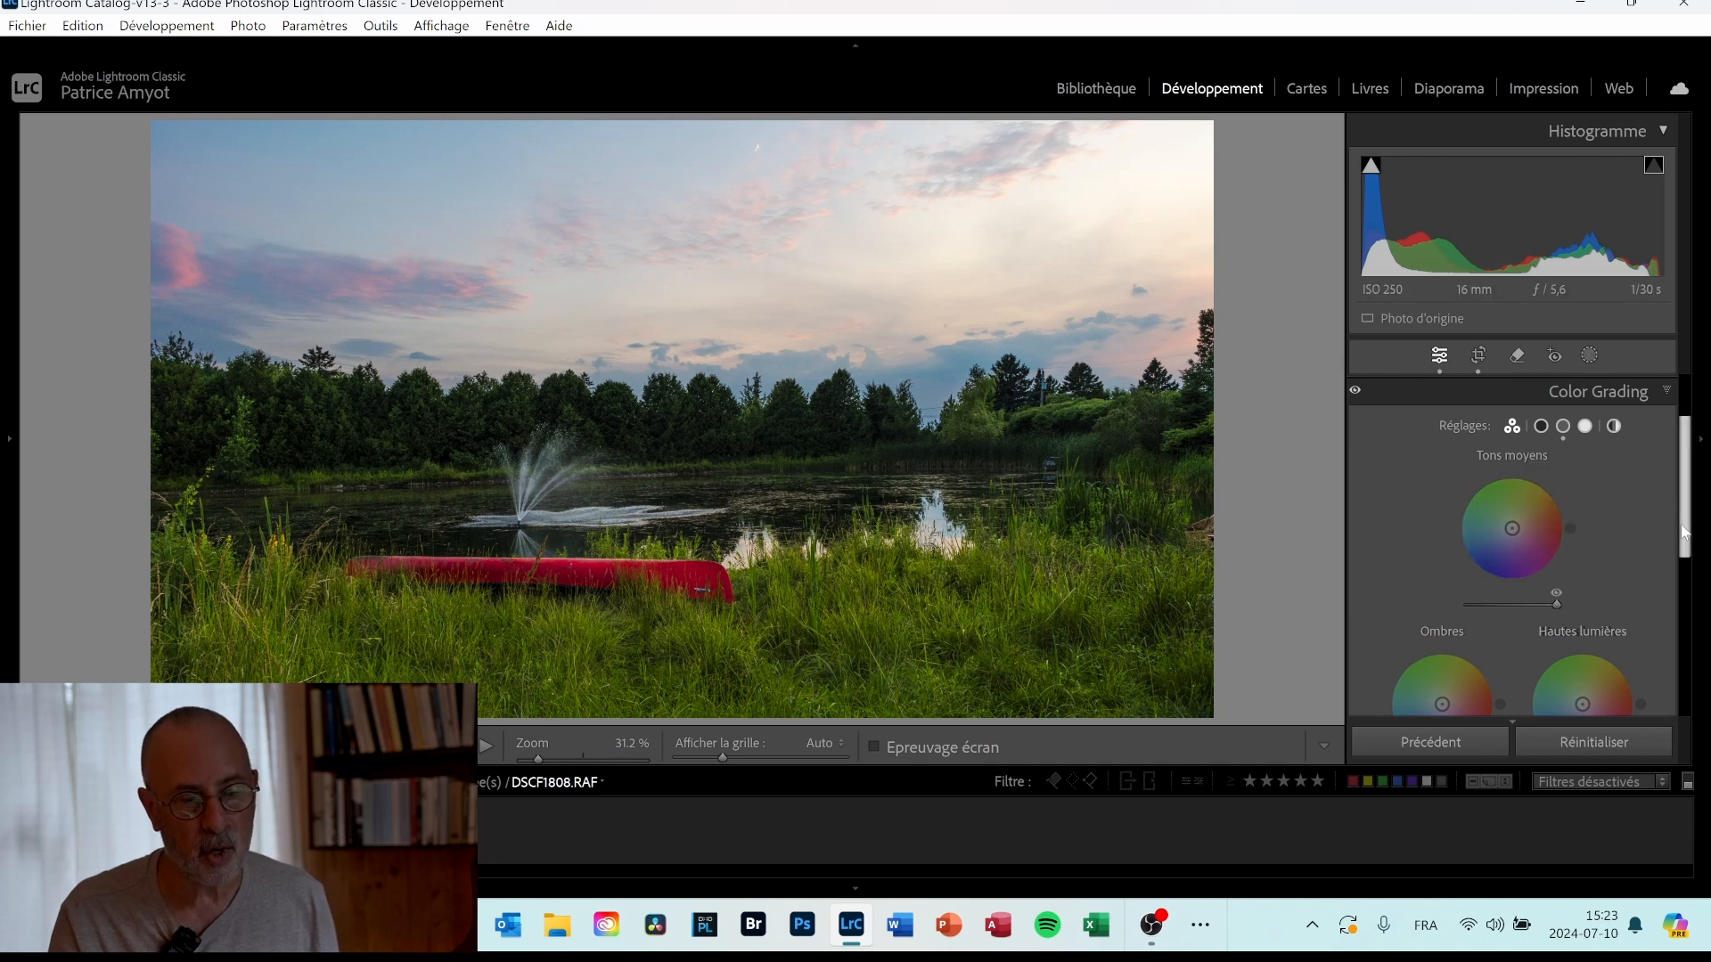
drag(1684, 525, 1692, 561)
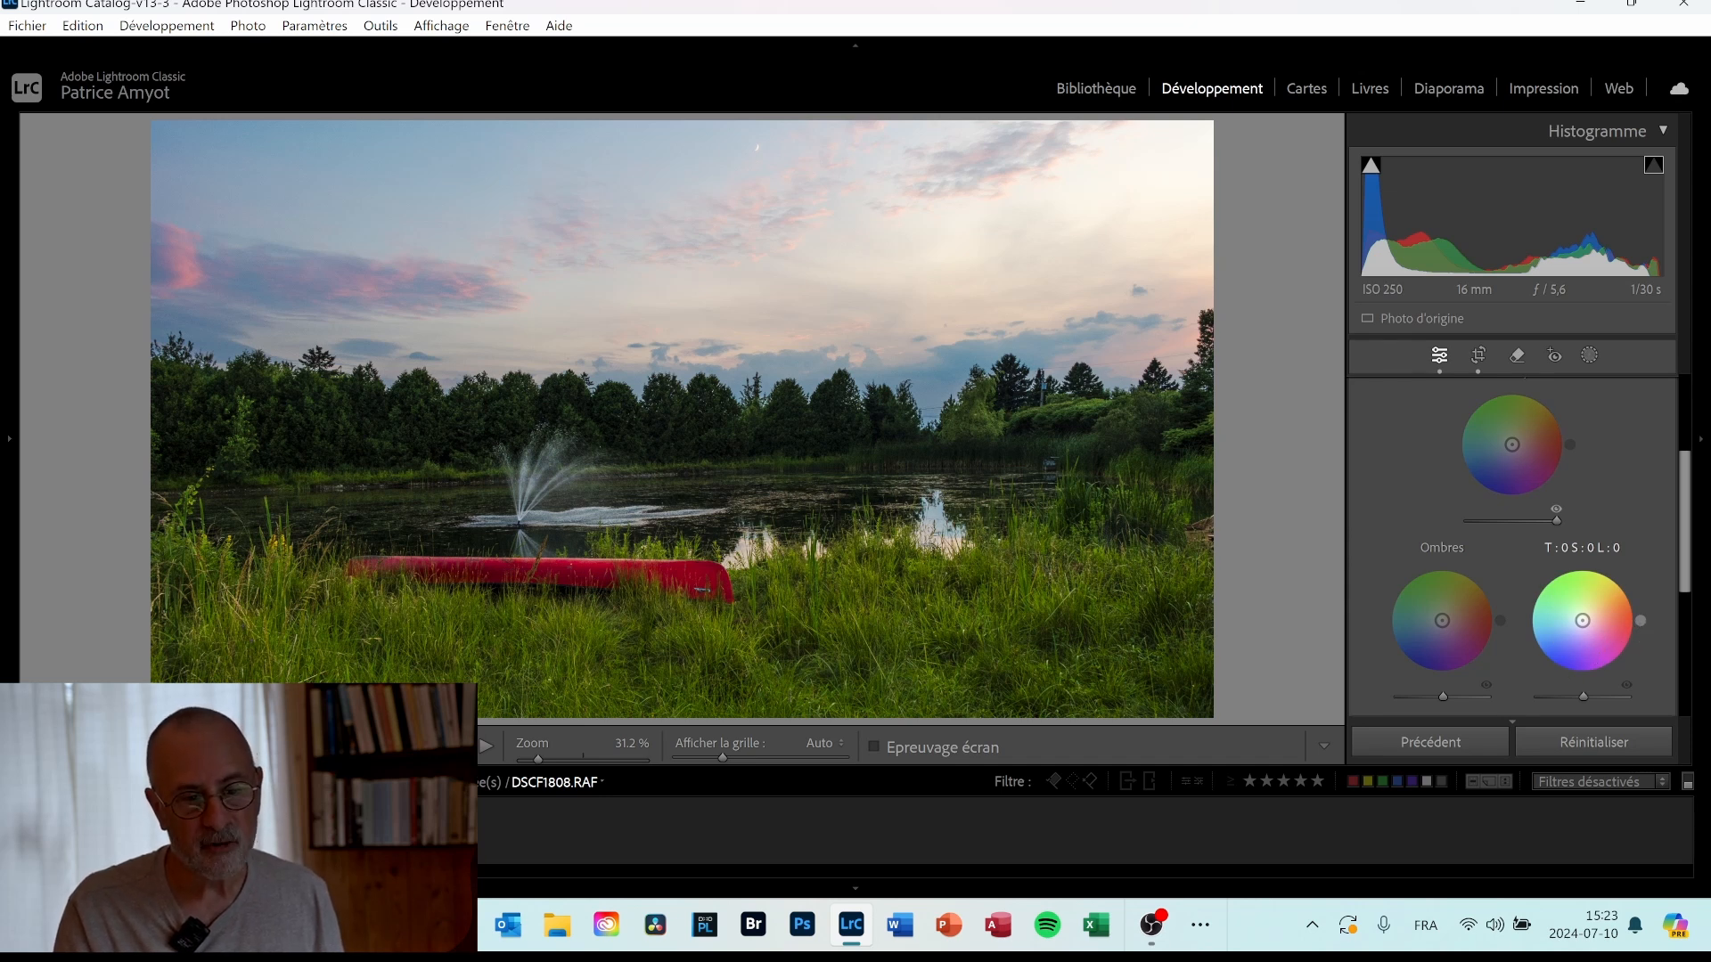
drag(1641, 621, 1626, 582)
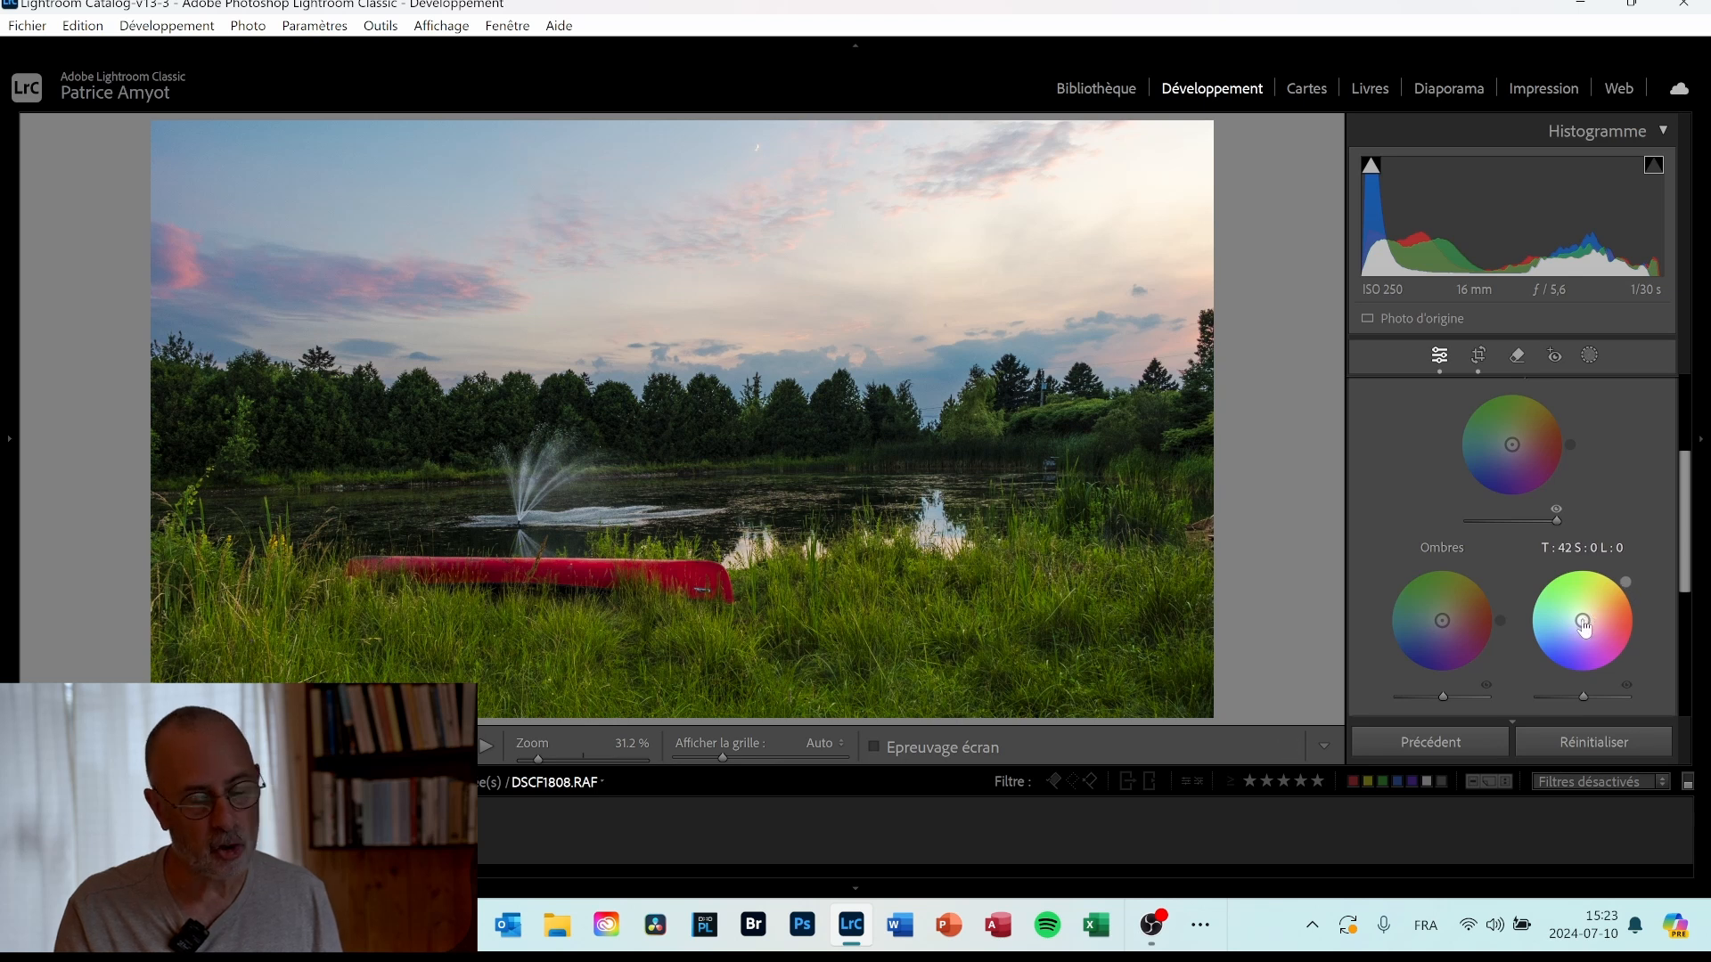
drag(1584, 627, 1608, 590)
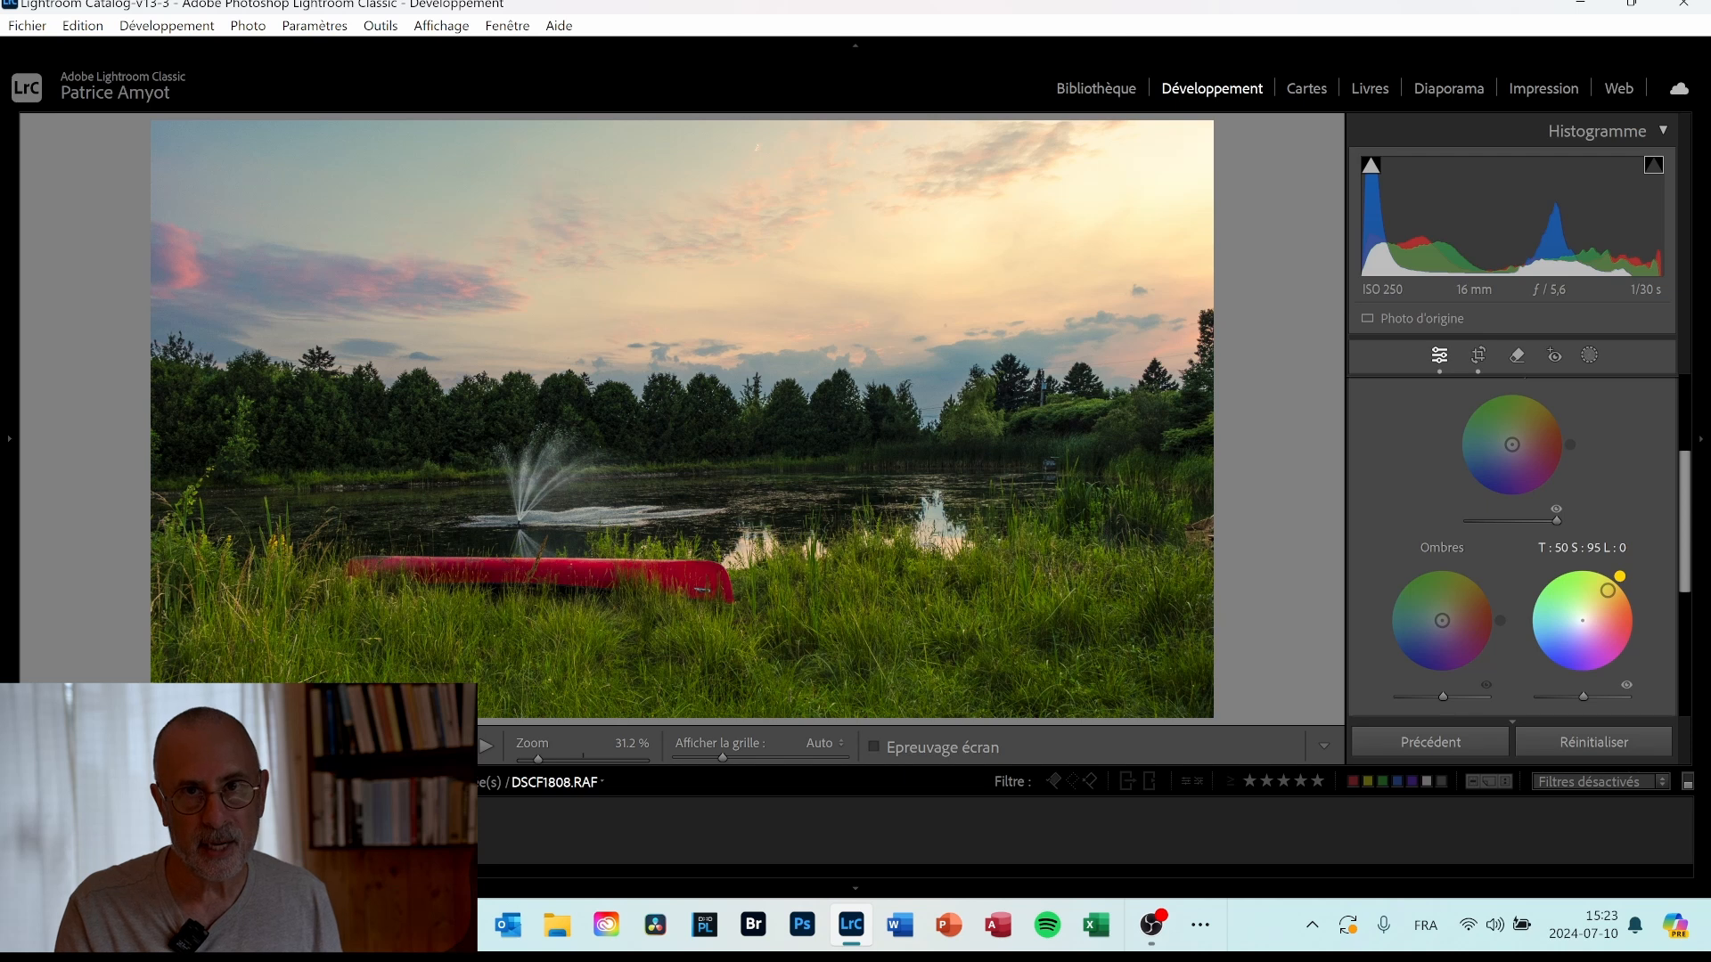
drag(1608, 590, 1613, 603)
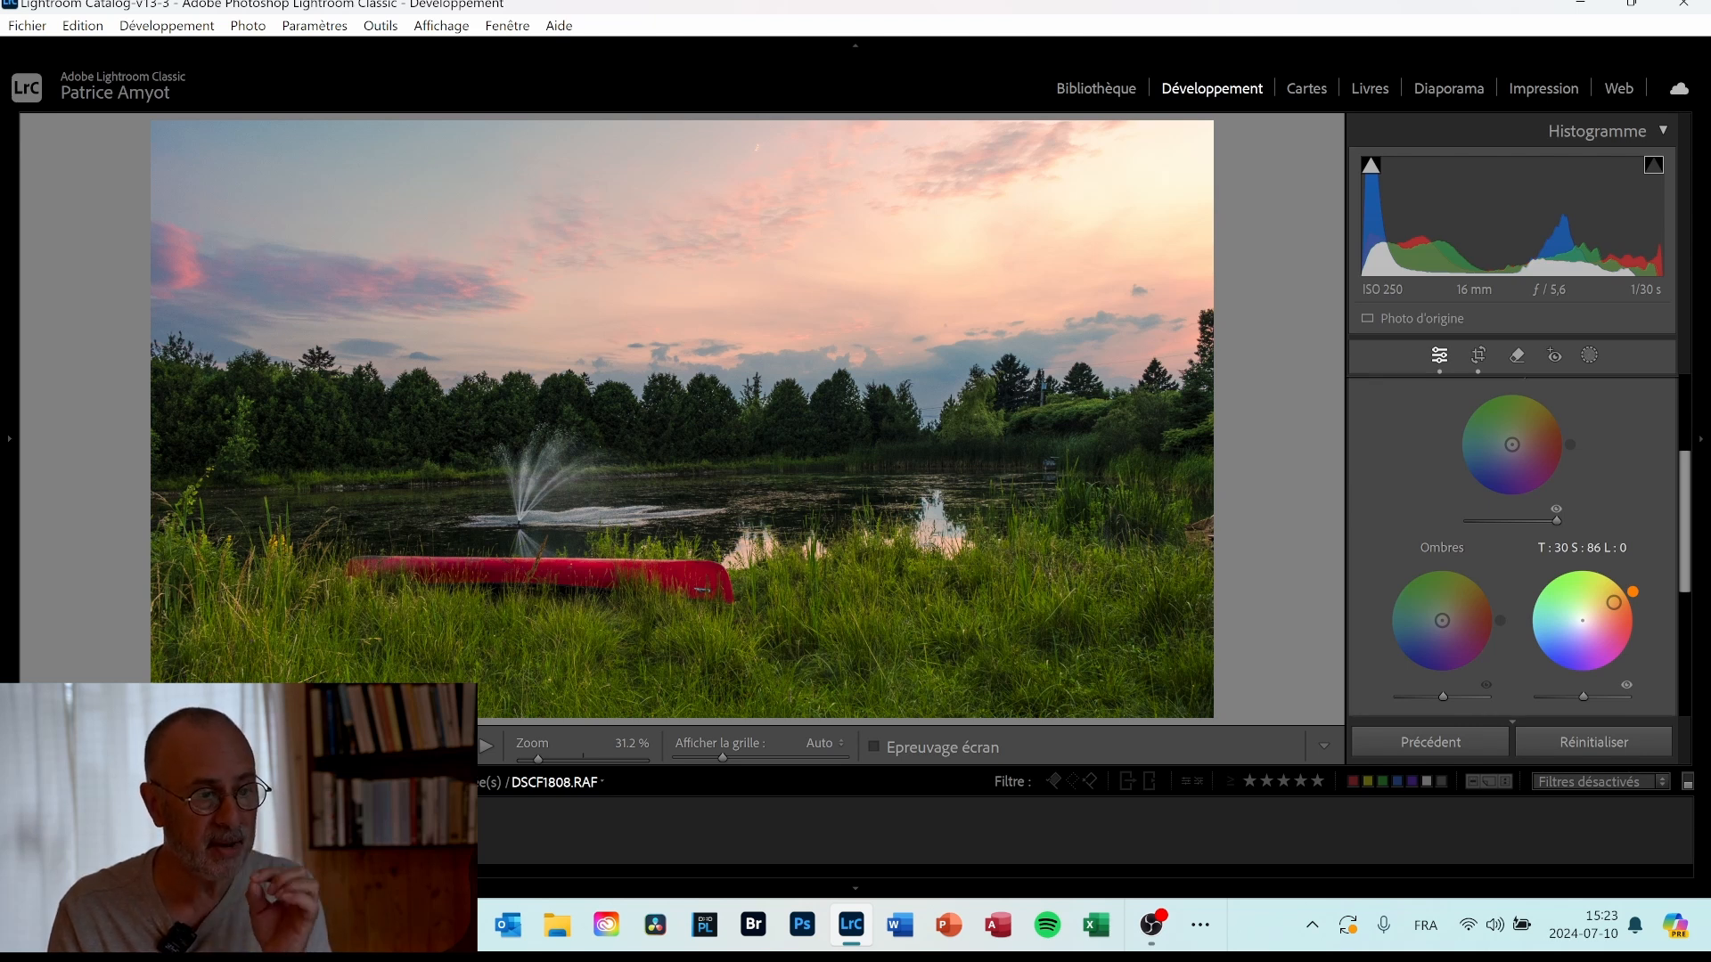
drag(1613, 602, 1612, 593)
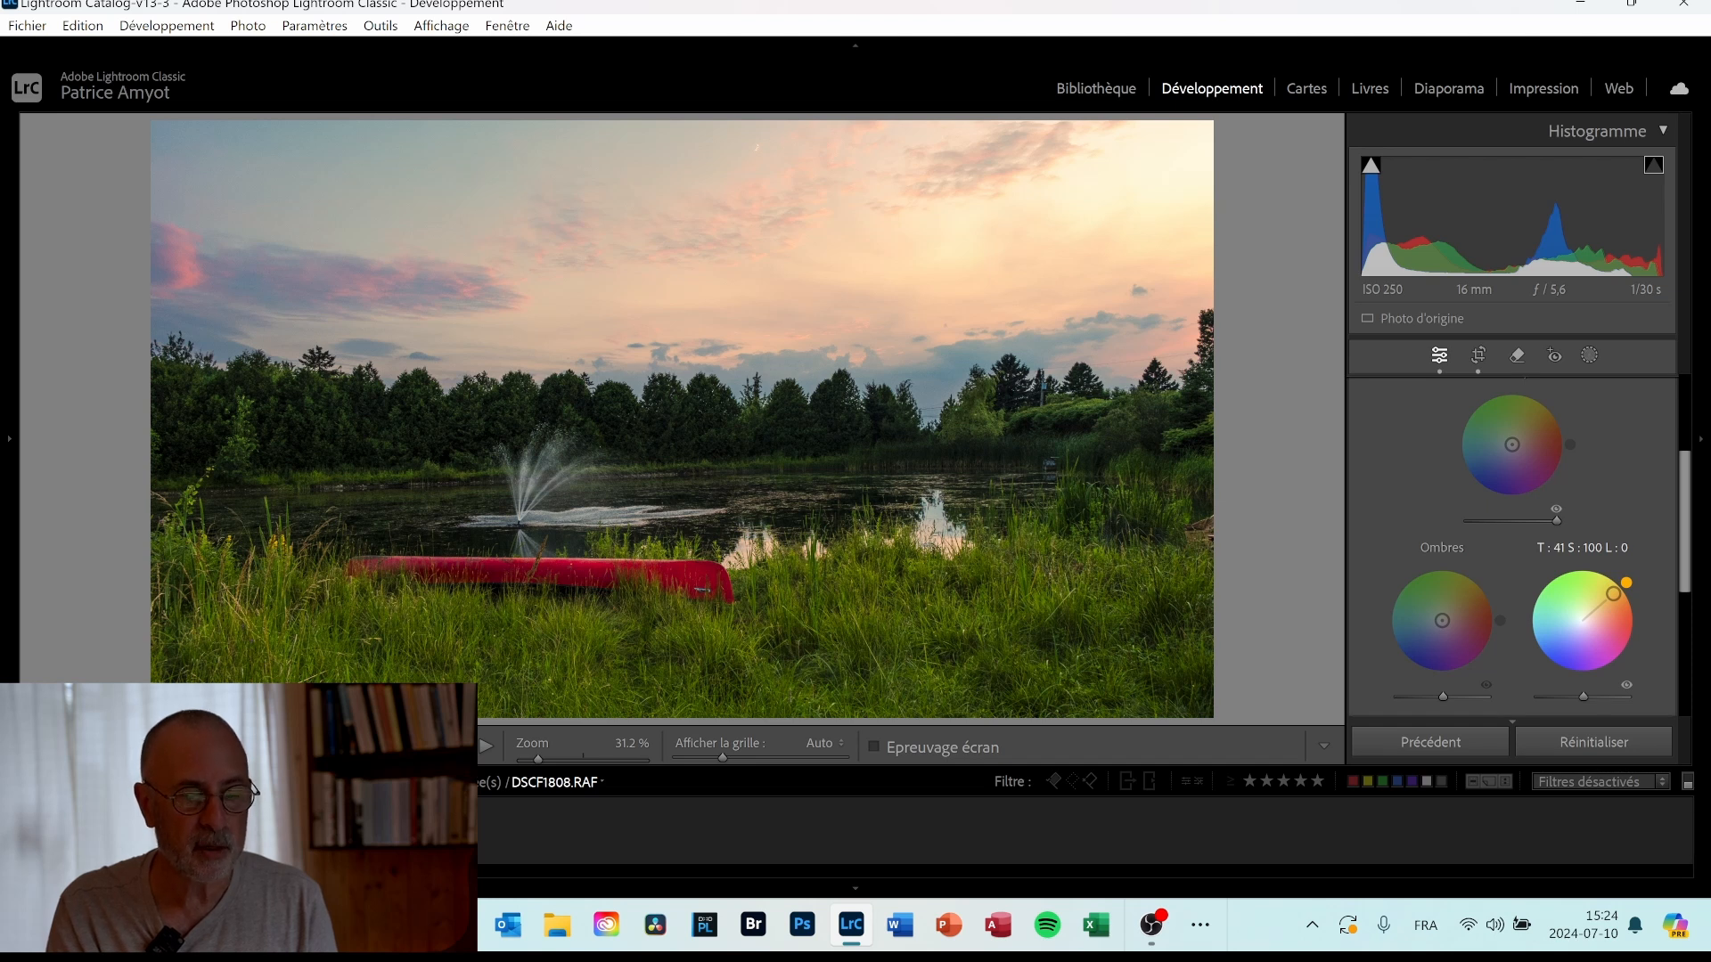
drag(1614, 594, 1595, 609)
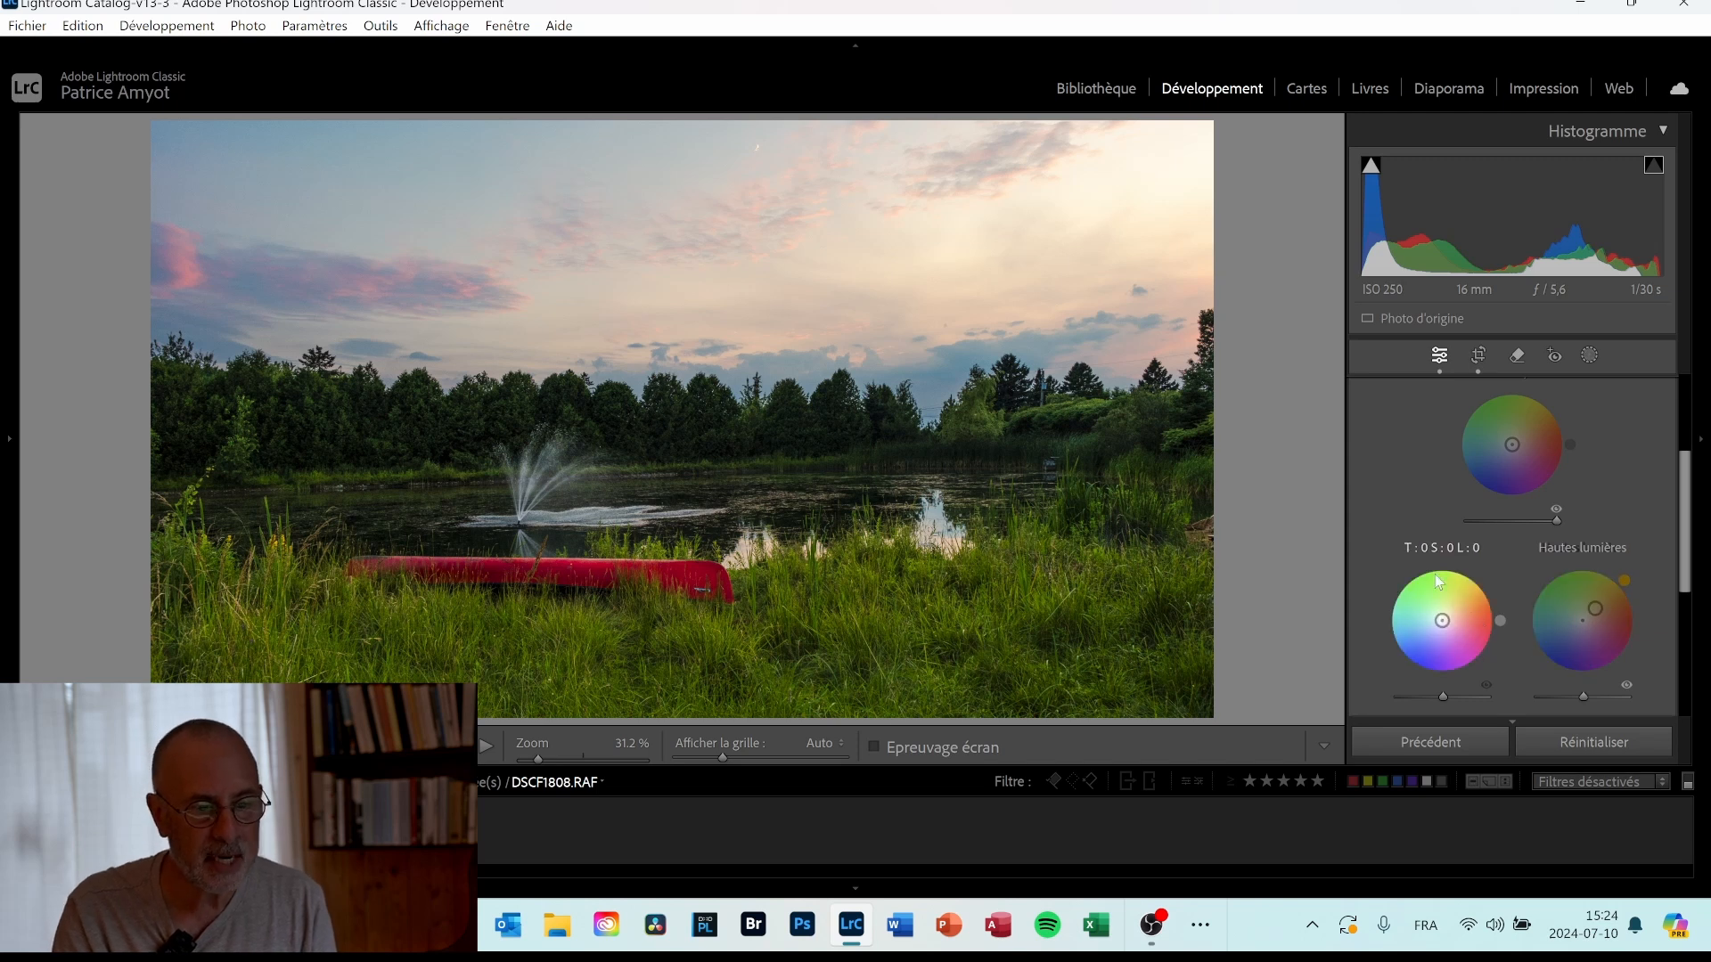
drag(1503, 627, 1436, 627)
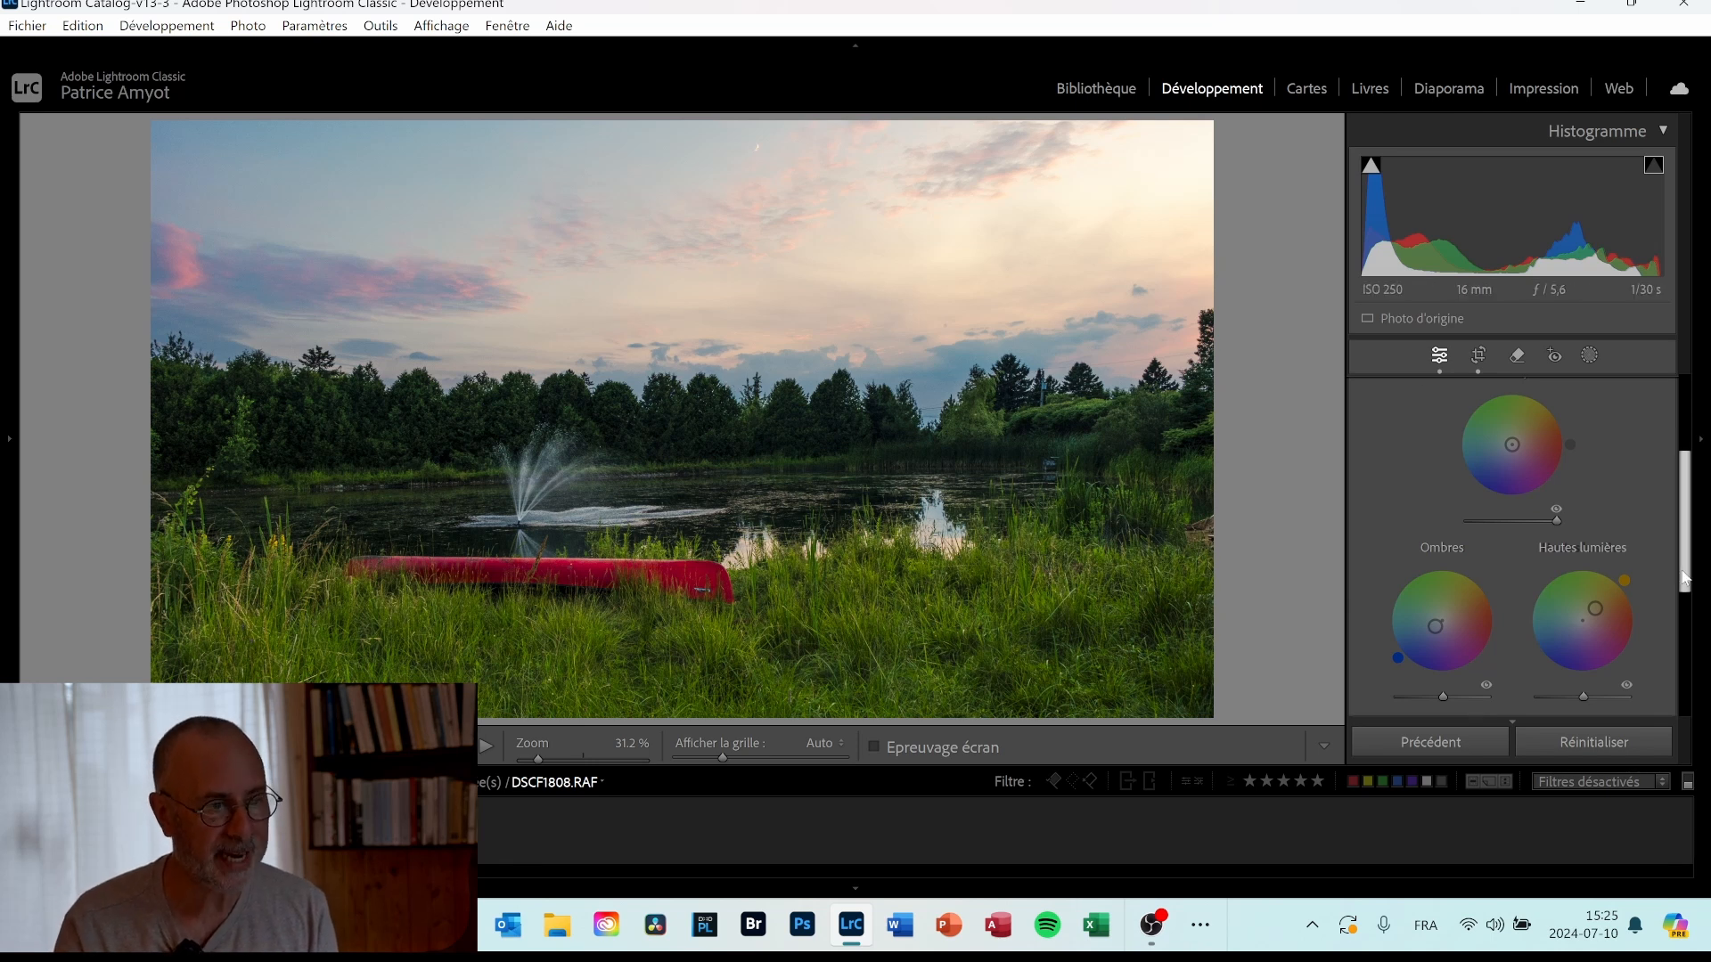
Examine the Teinte, Saturation and Luminance controls for every colour in the TSL Mélangeur de couleurs.
drag(1684, 581, 1698, 470)
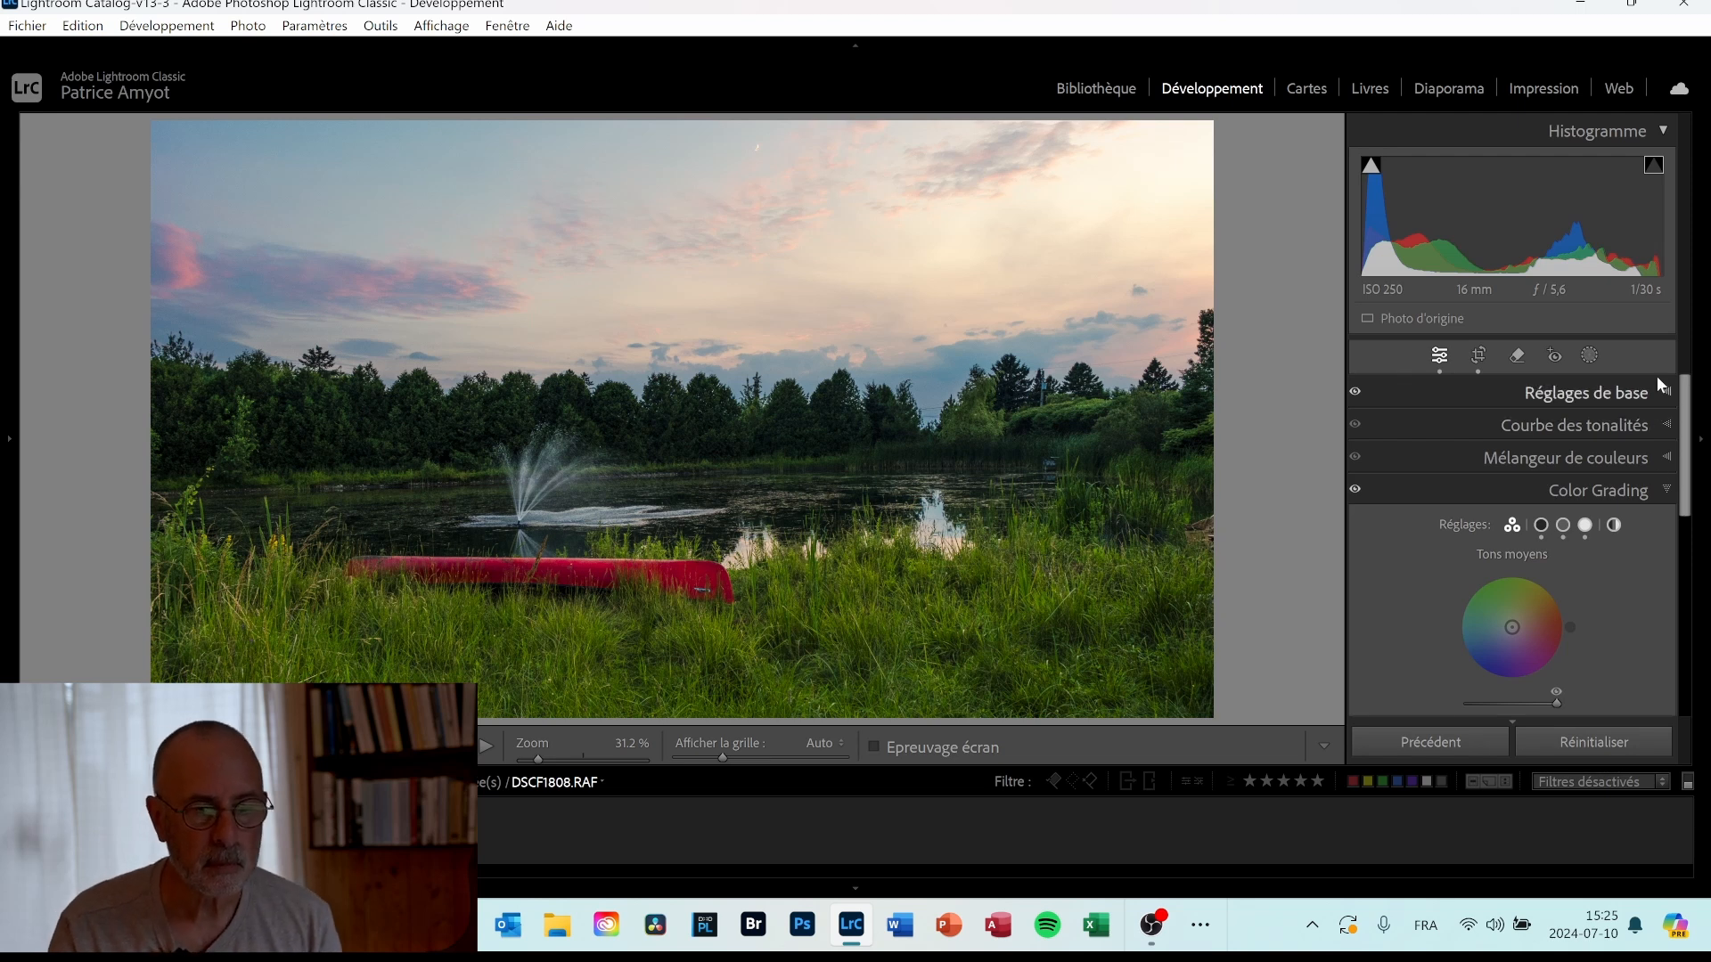
click(1667, 458)
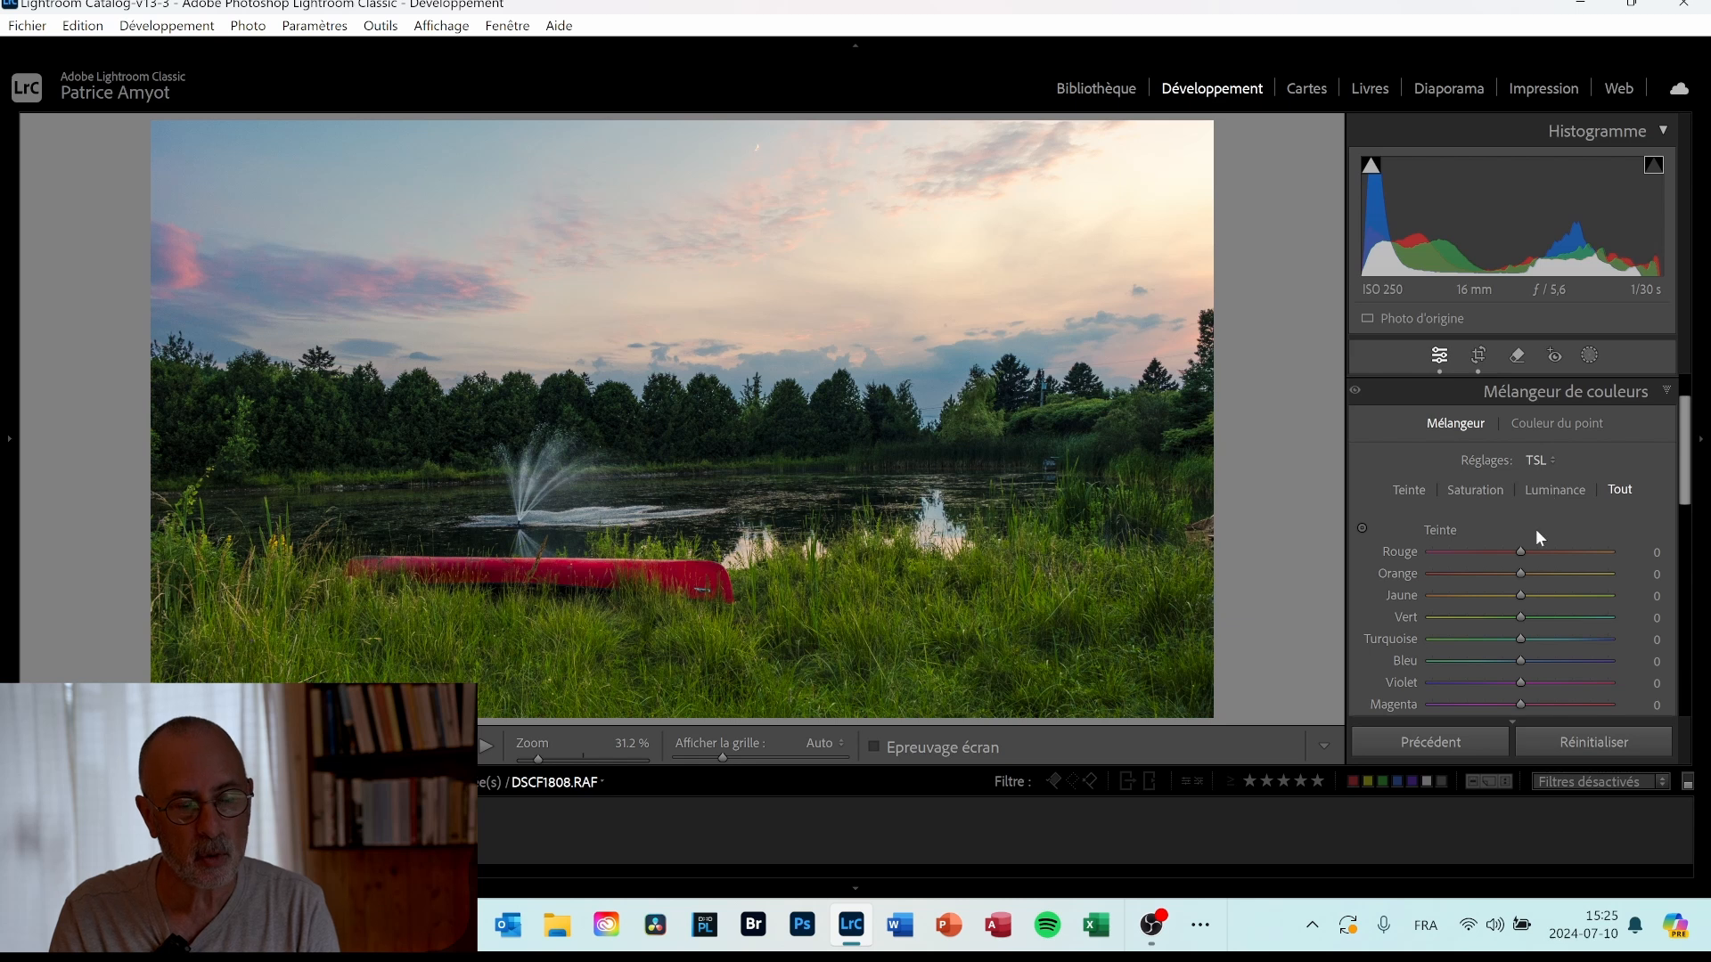
click(1548, 495)
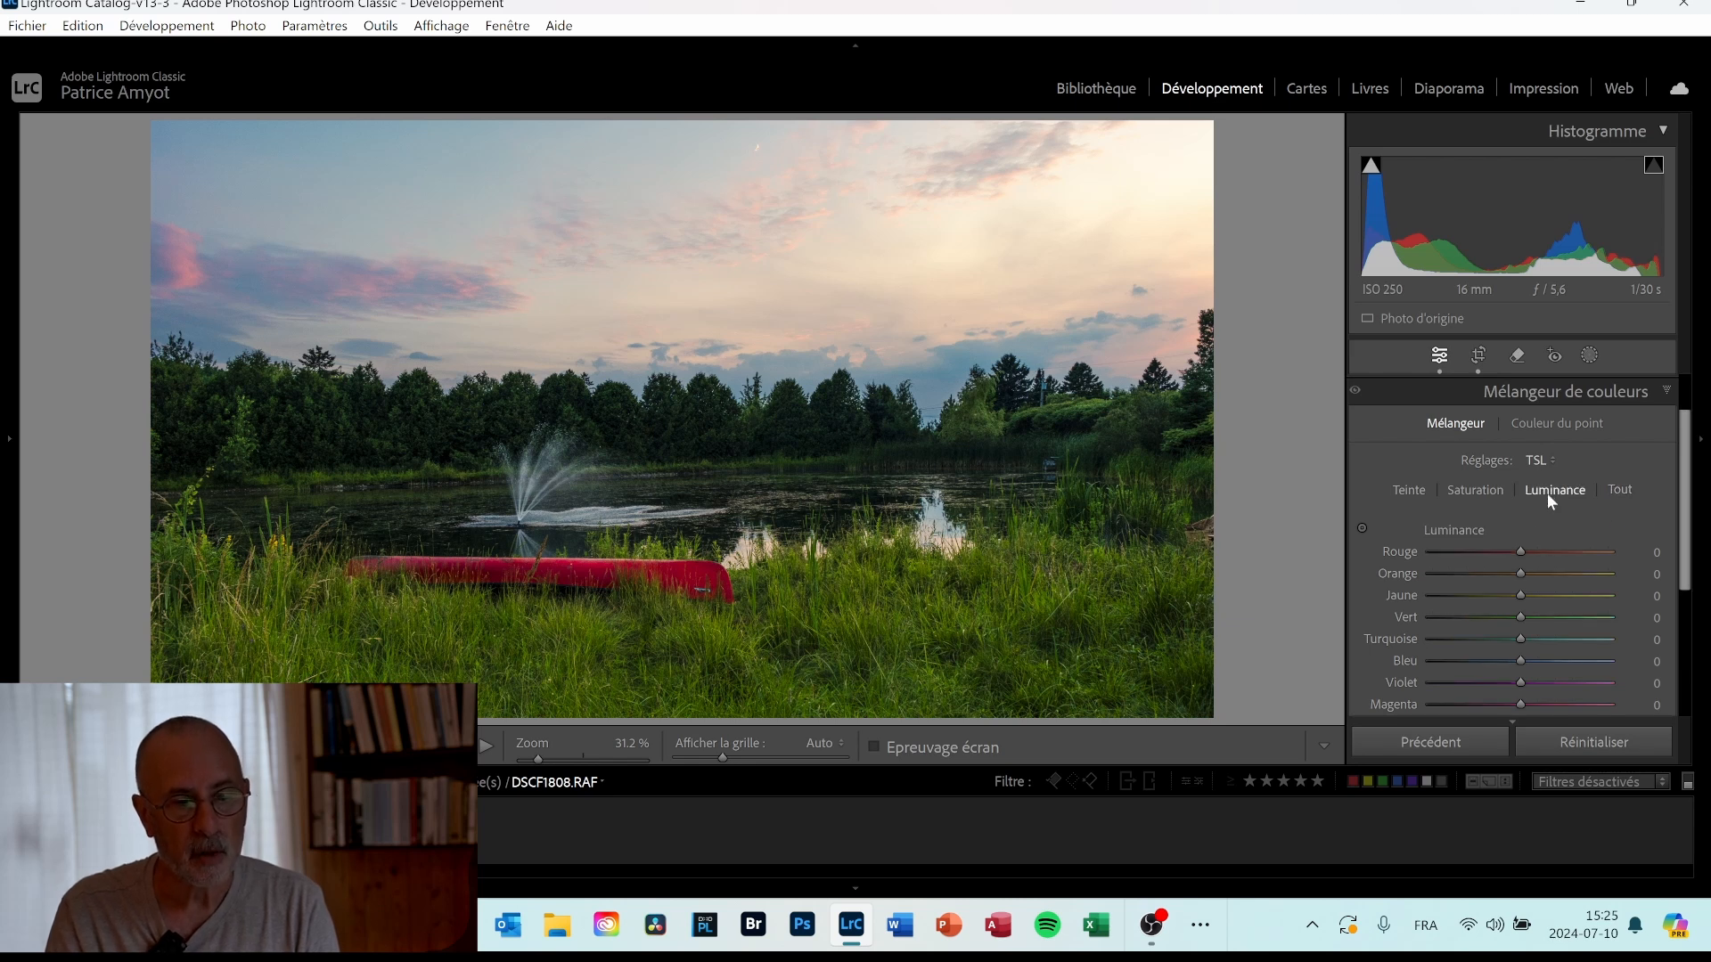
click(1624, 490)
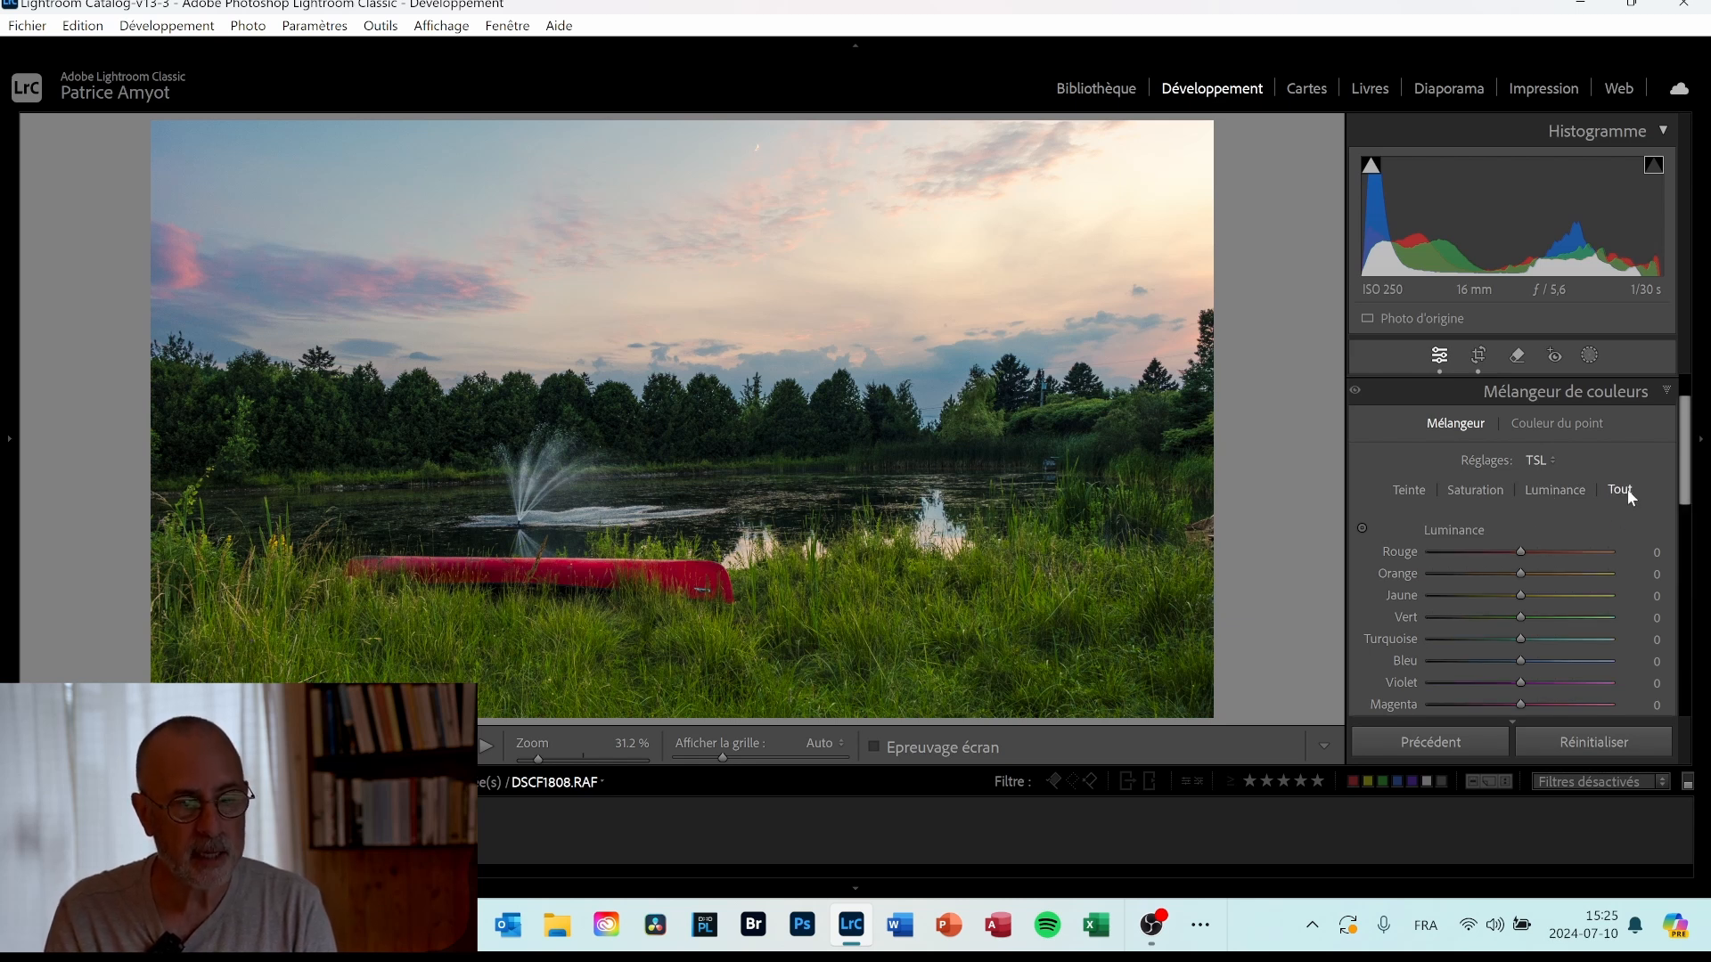
mouse_move(1687, 482)
mouse_down()
mouse_move(1689, 575)
mouse_move(1684, 495)
mouse_up()
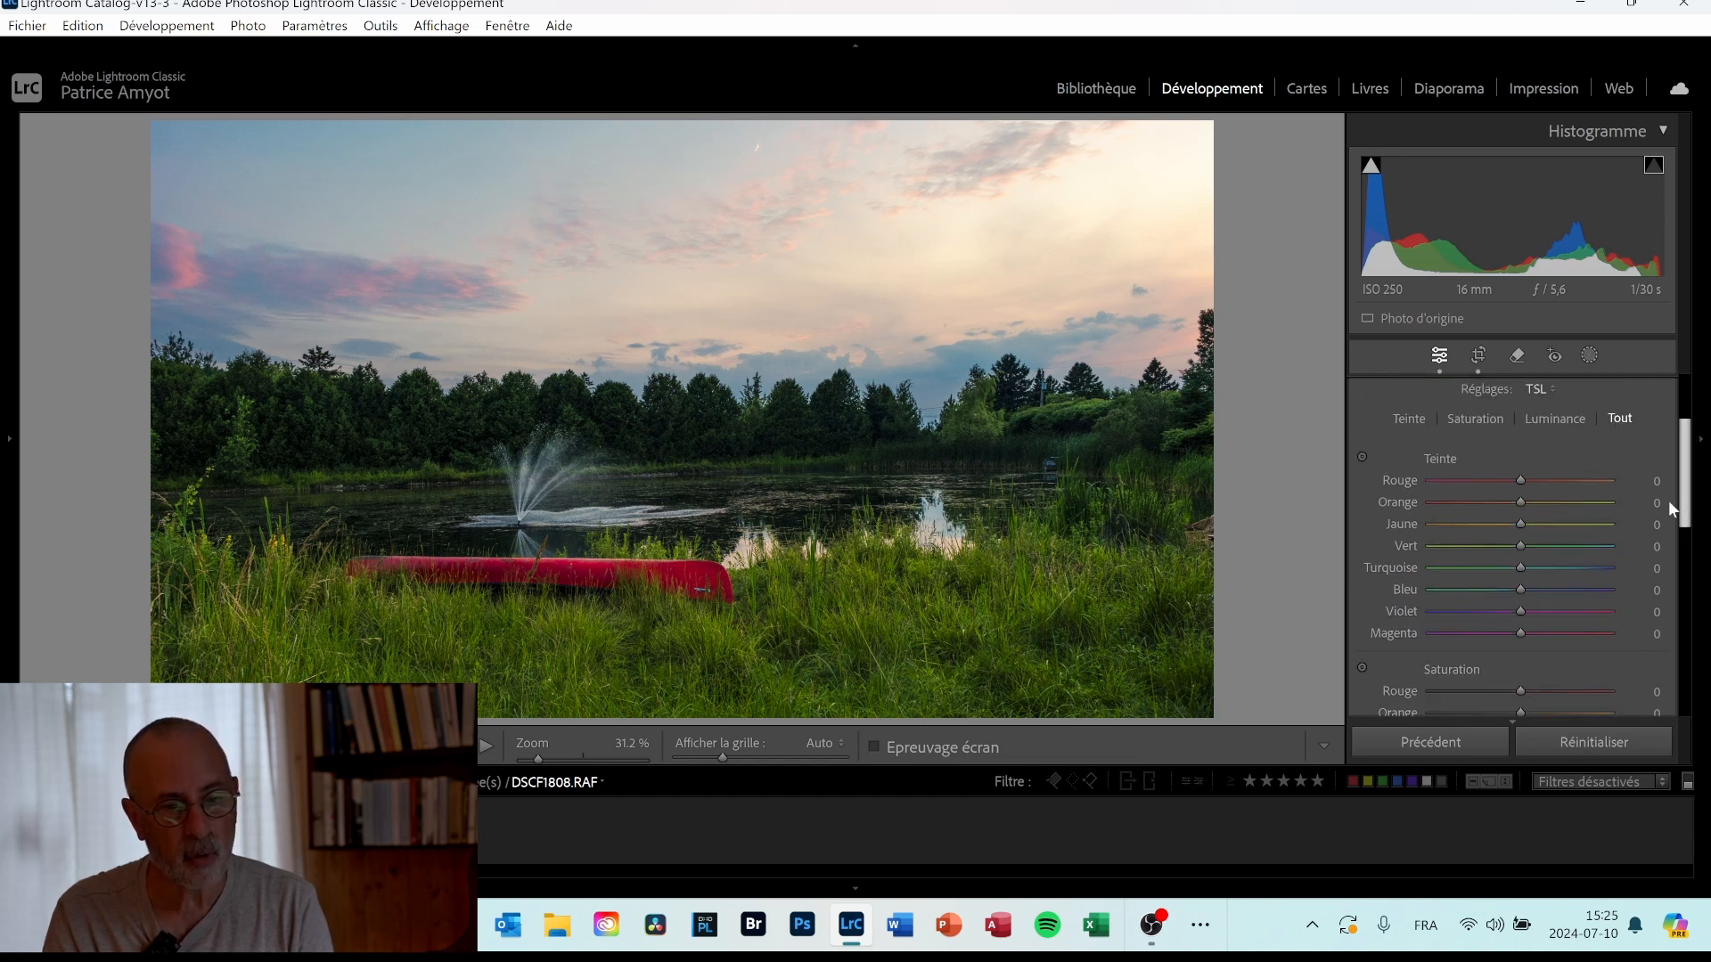
scroll(1672, 510, down, 5)
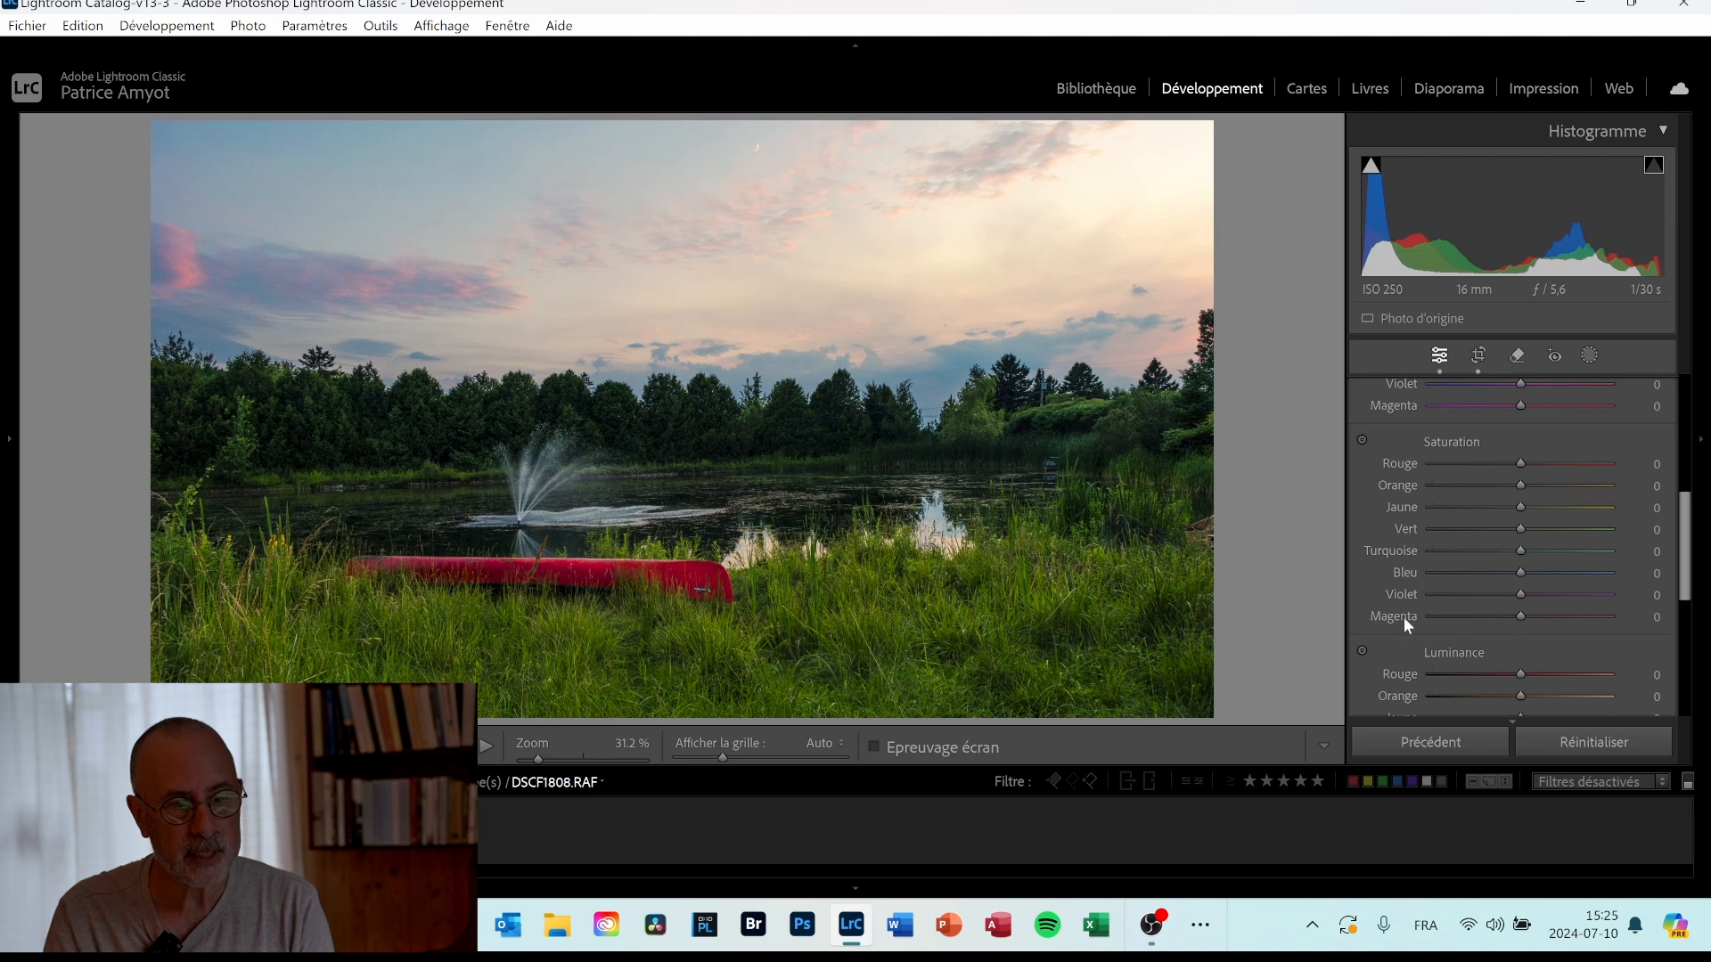
scroll(1621, 552, down, 4)
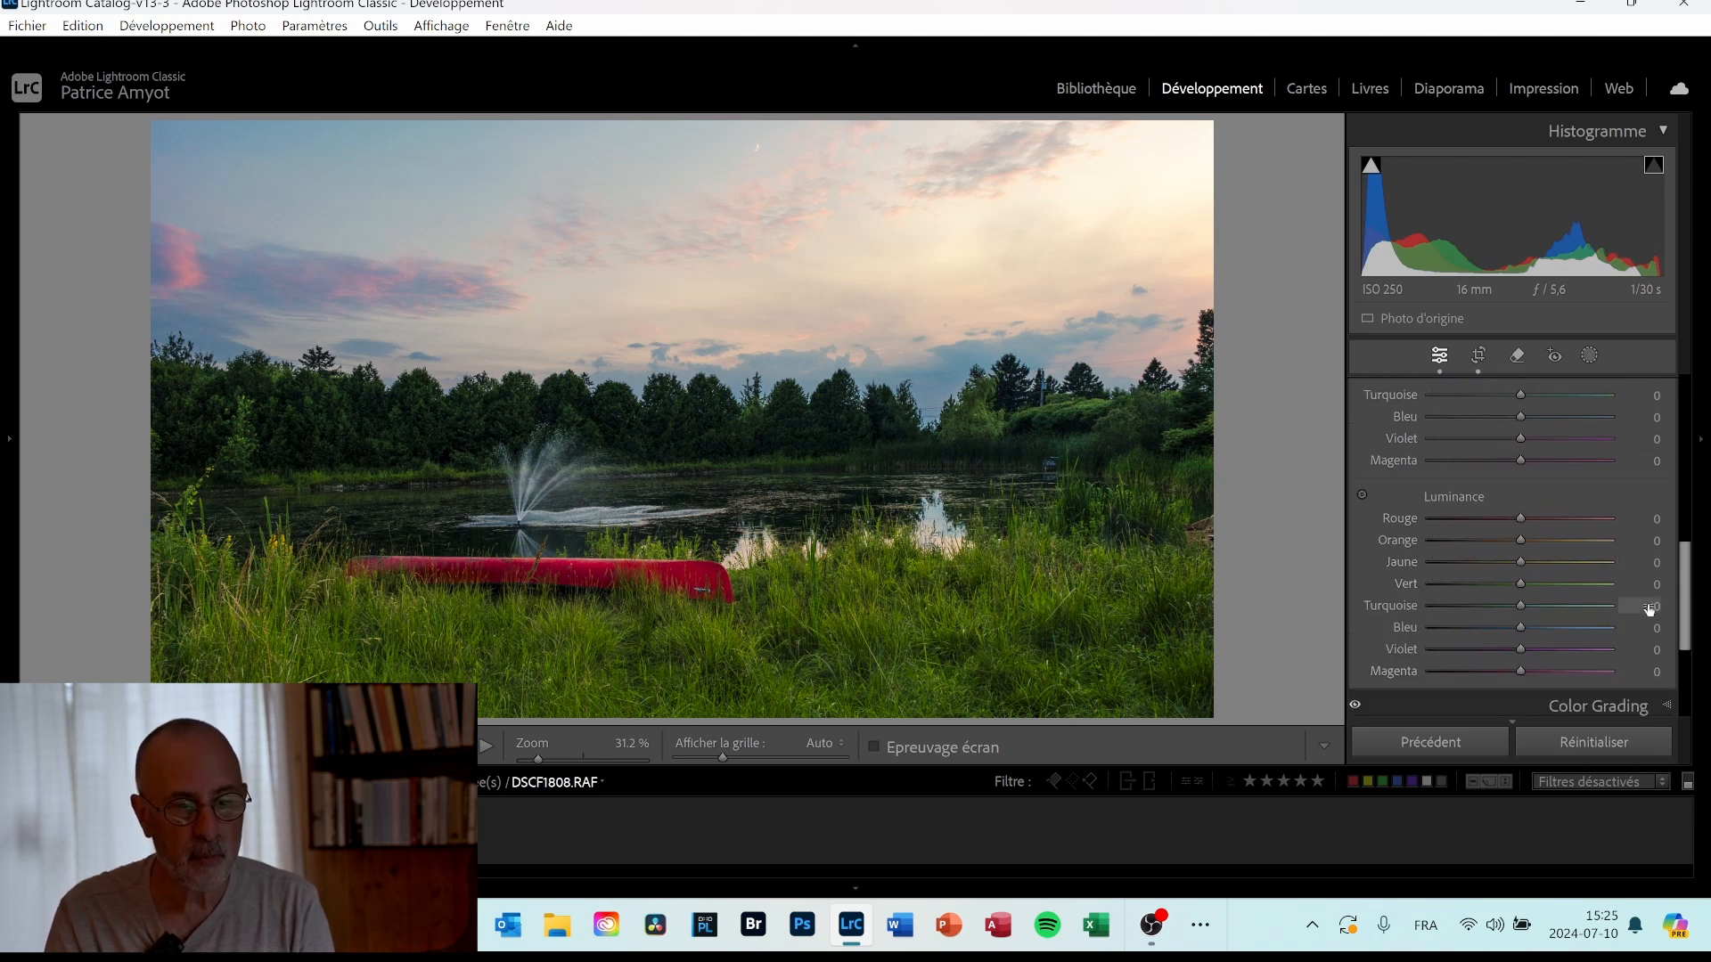
scroll(1690, 547, up, 6)
scroll(1691, 547, up, 4)
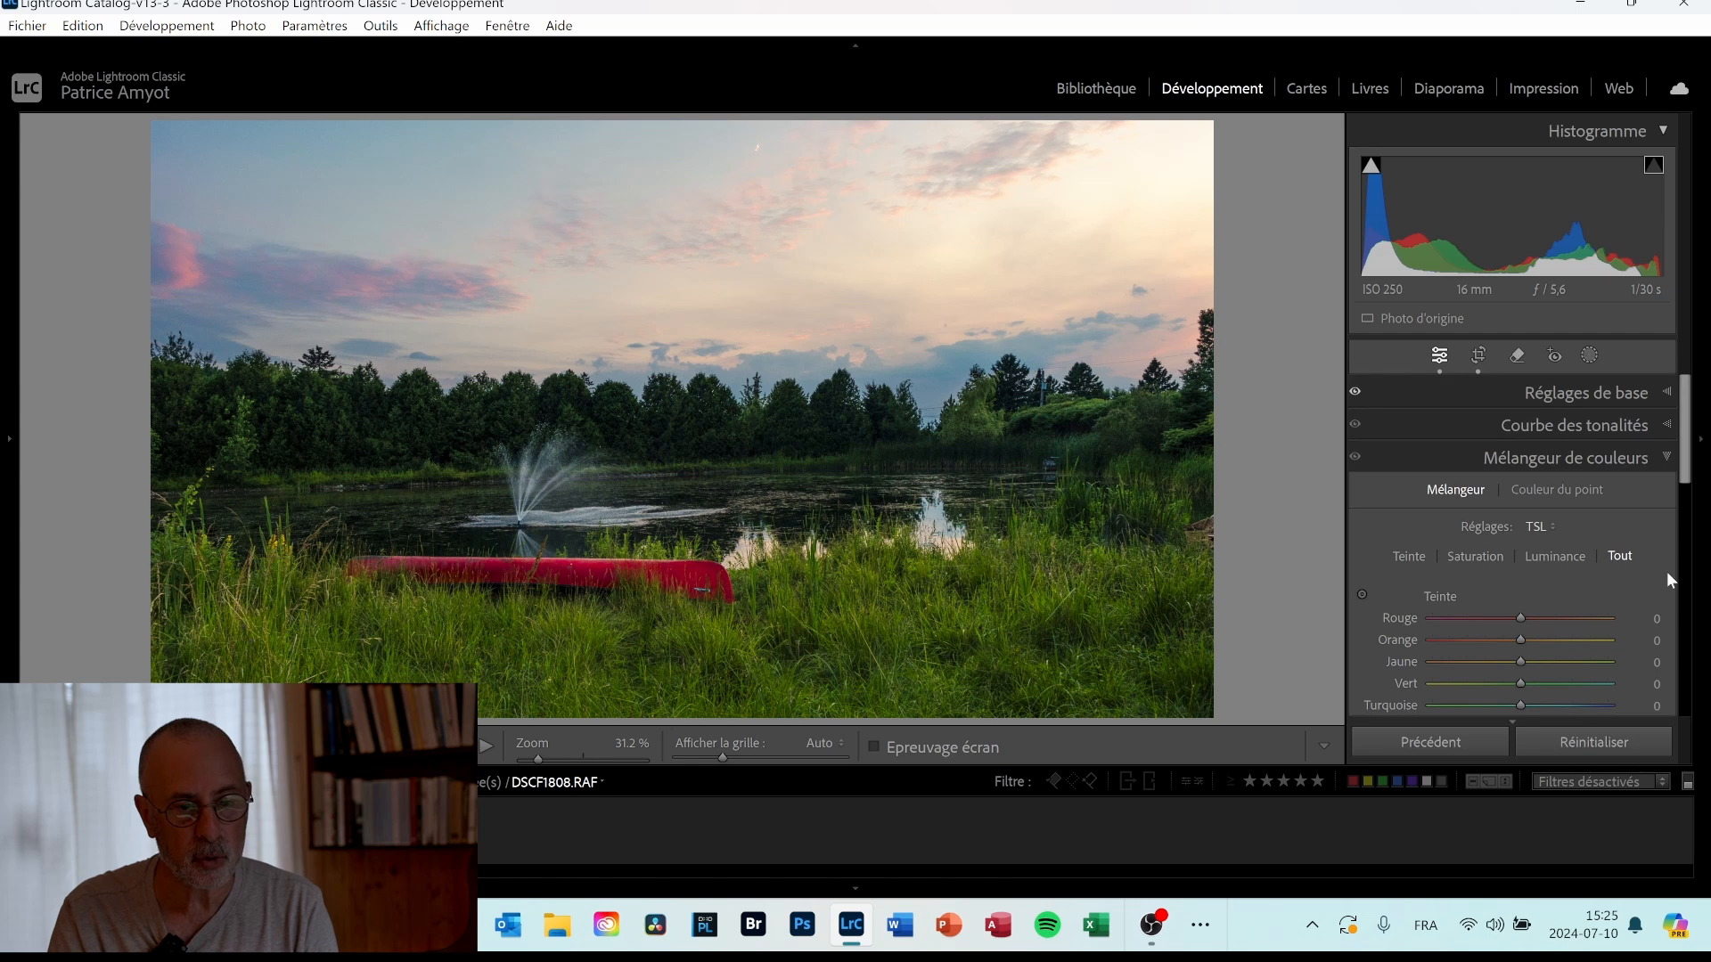
Try raising the Vert saturation and lowering it to −100 in the colour mixer for comparison, and reset it to 0.
click(1476, 557)
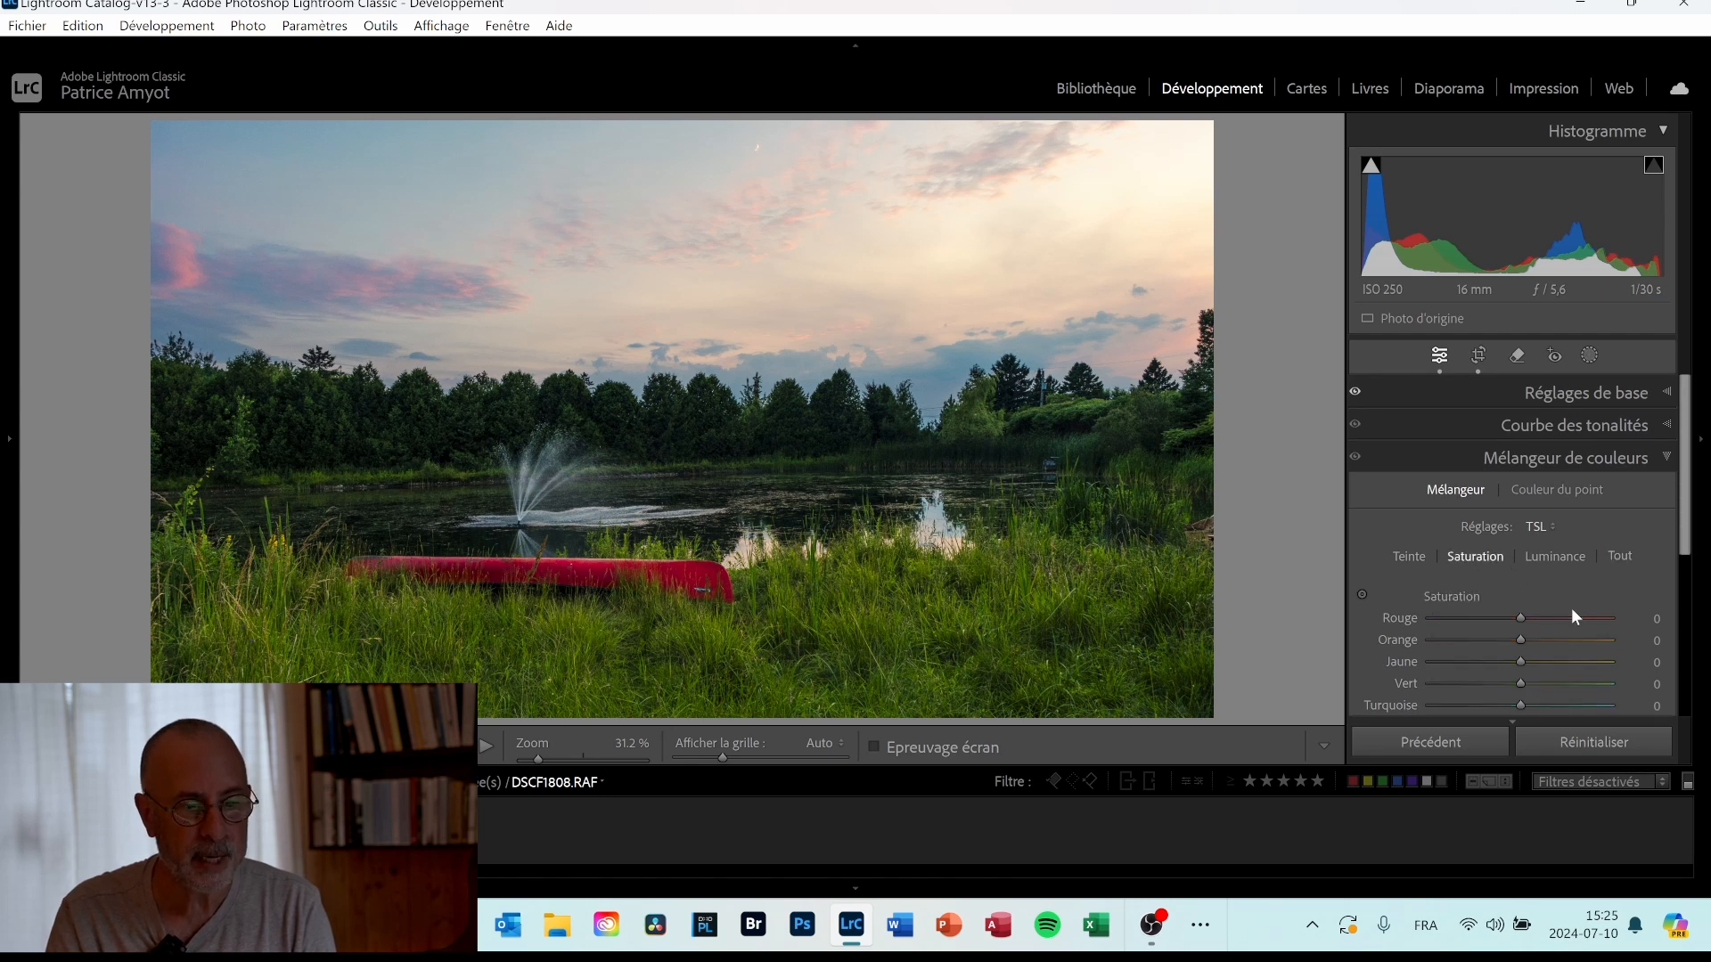
drag(1687, 518, 1684, 581)
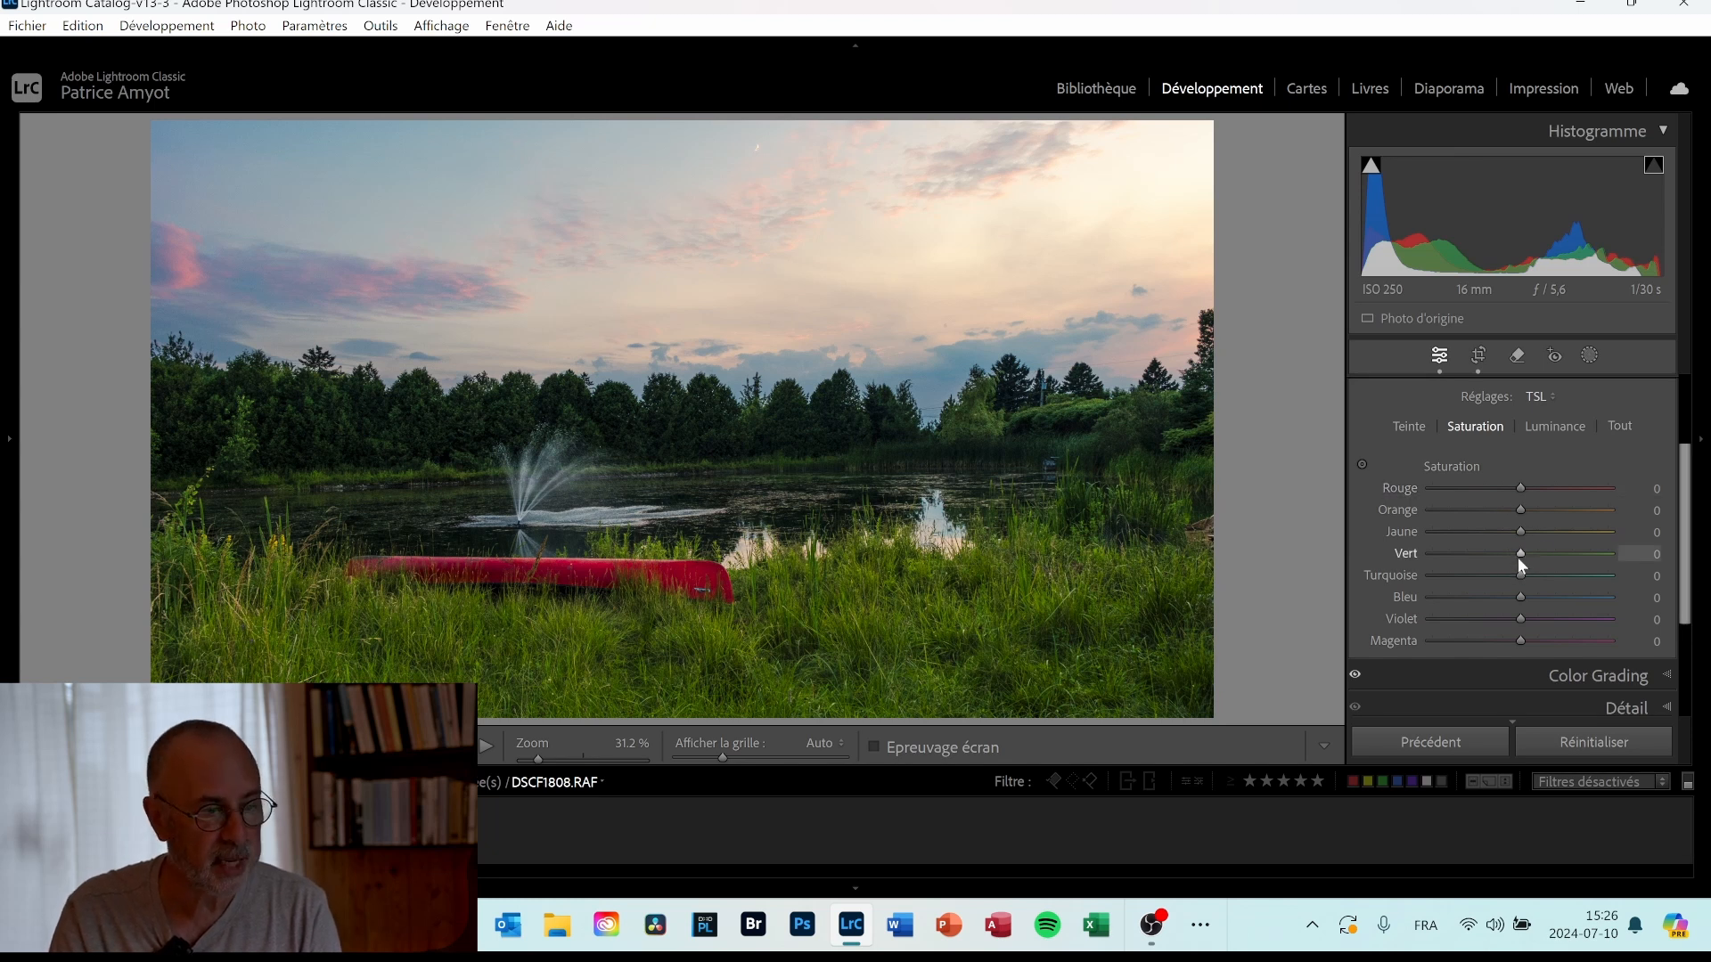
drag(1520, 554, 1640, 558)
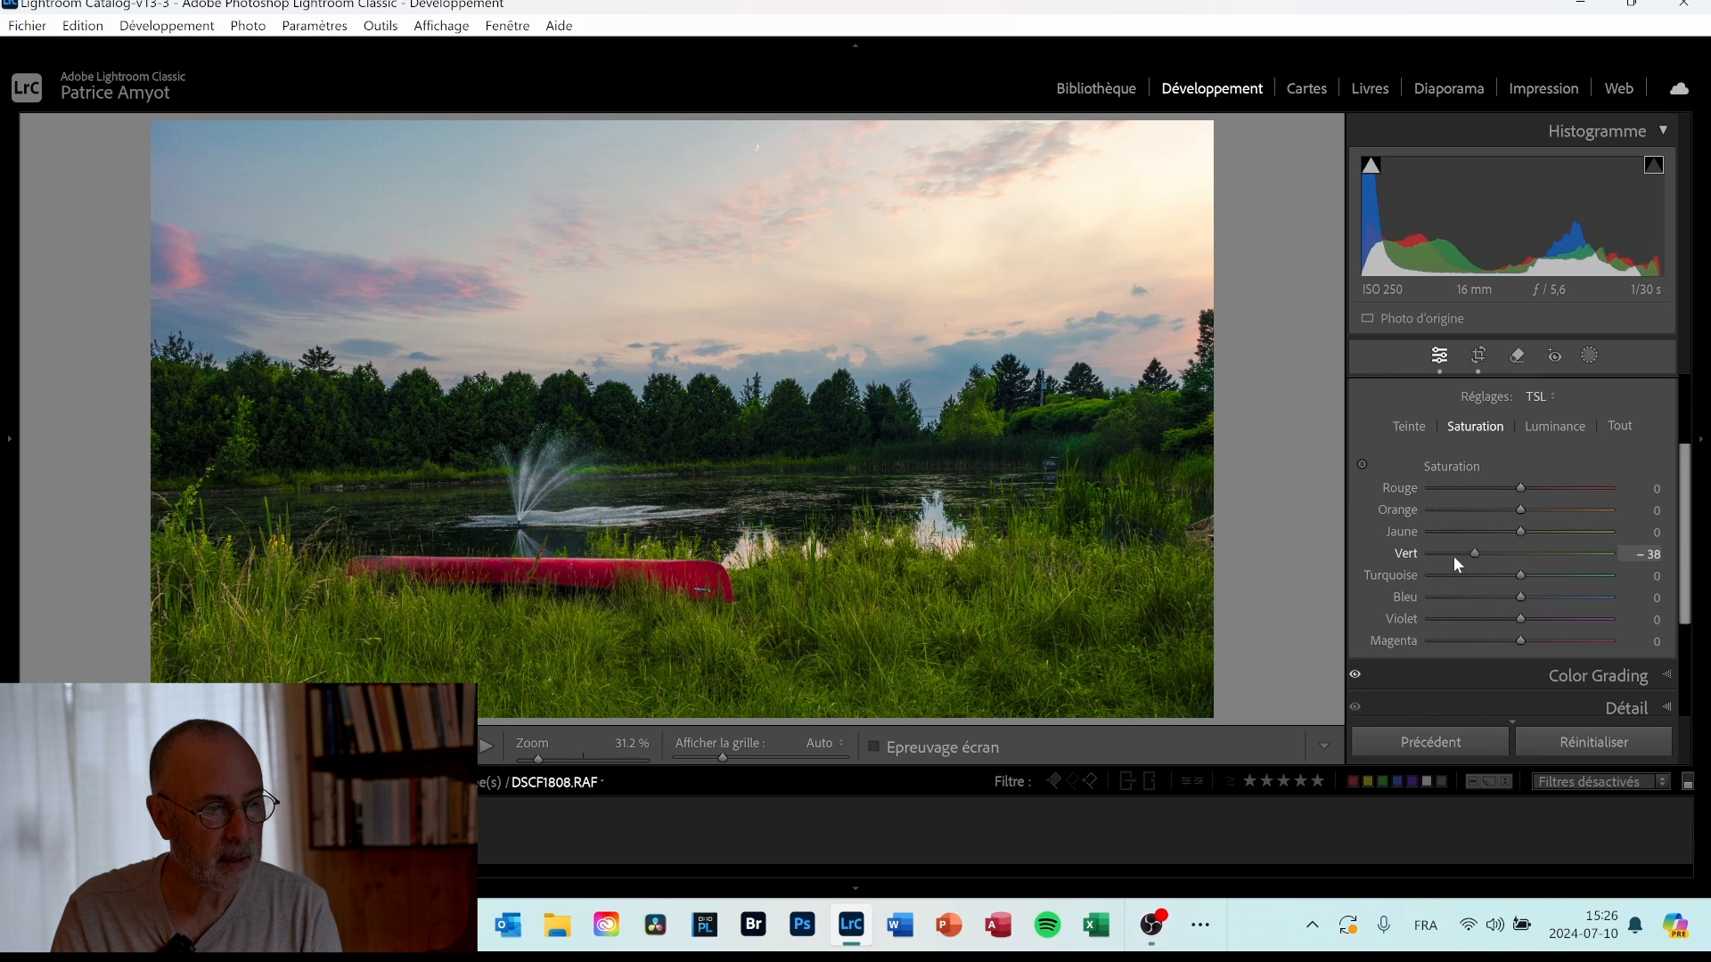
drag(1452, 556, 1406, 552)
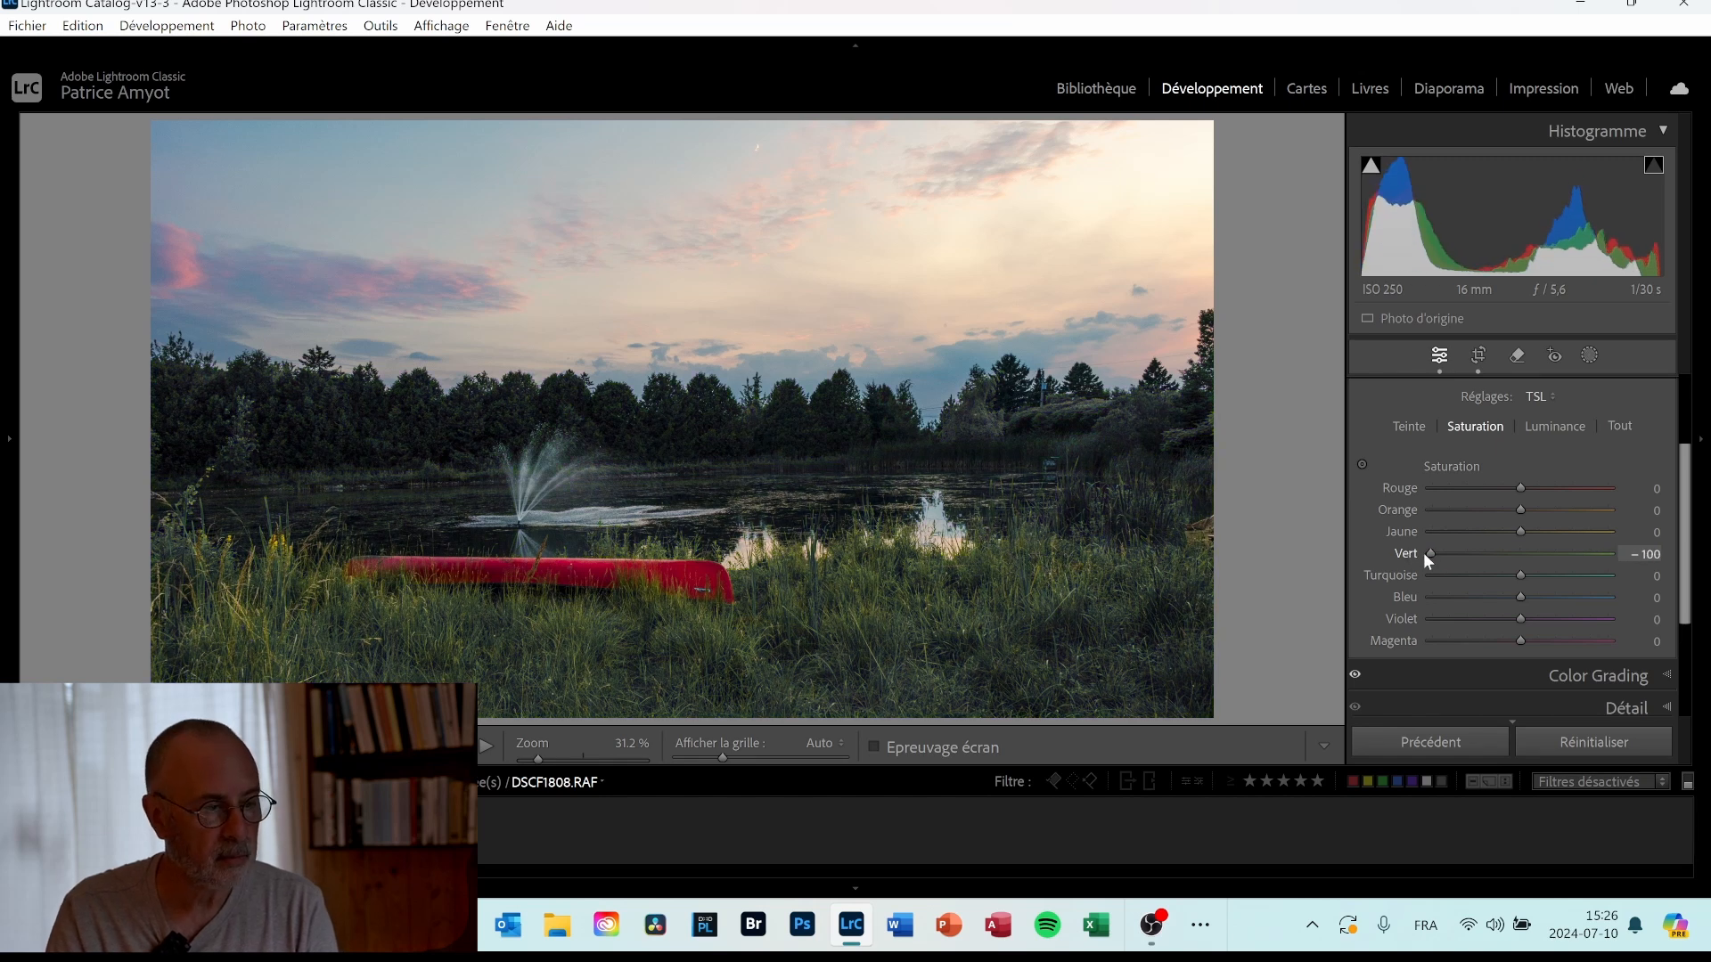
double_click(1407, 553)
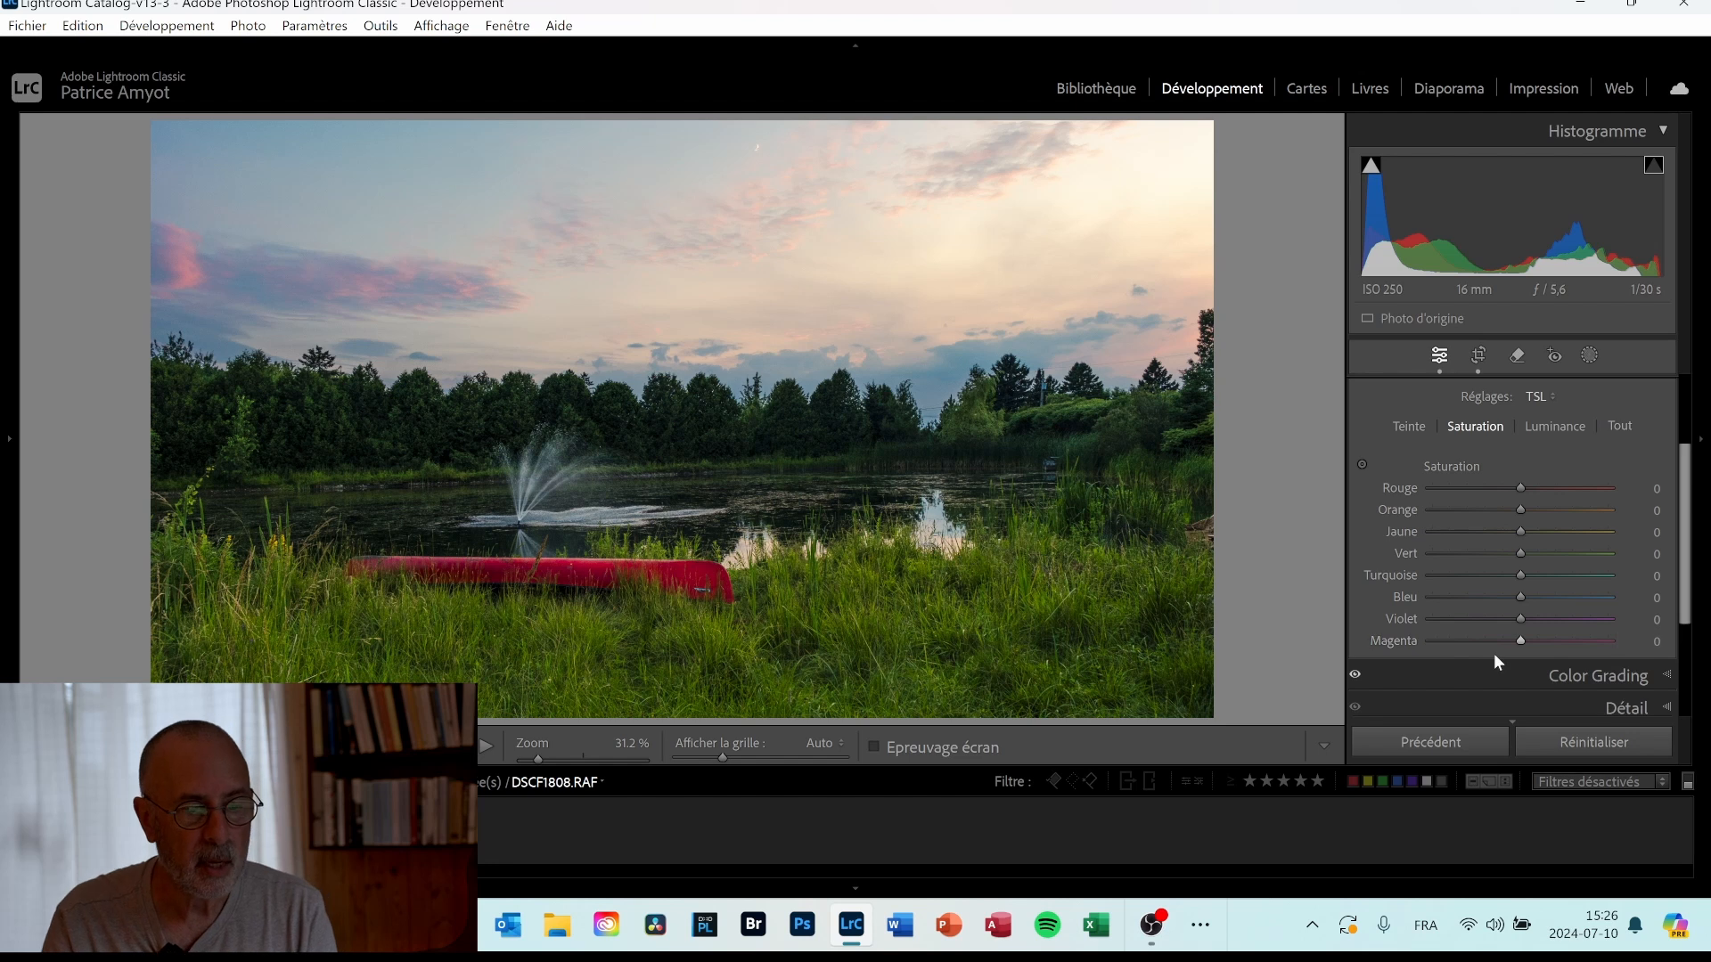
Try the Rouge saturation strongly lowered and at +30 for comparison, dismissing the Norton alert, and reset it to 0.
drag(1522, 488, 1432, 488)
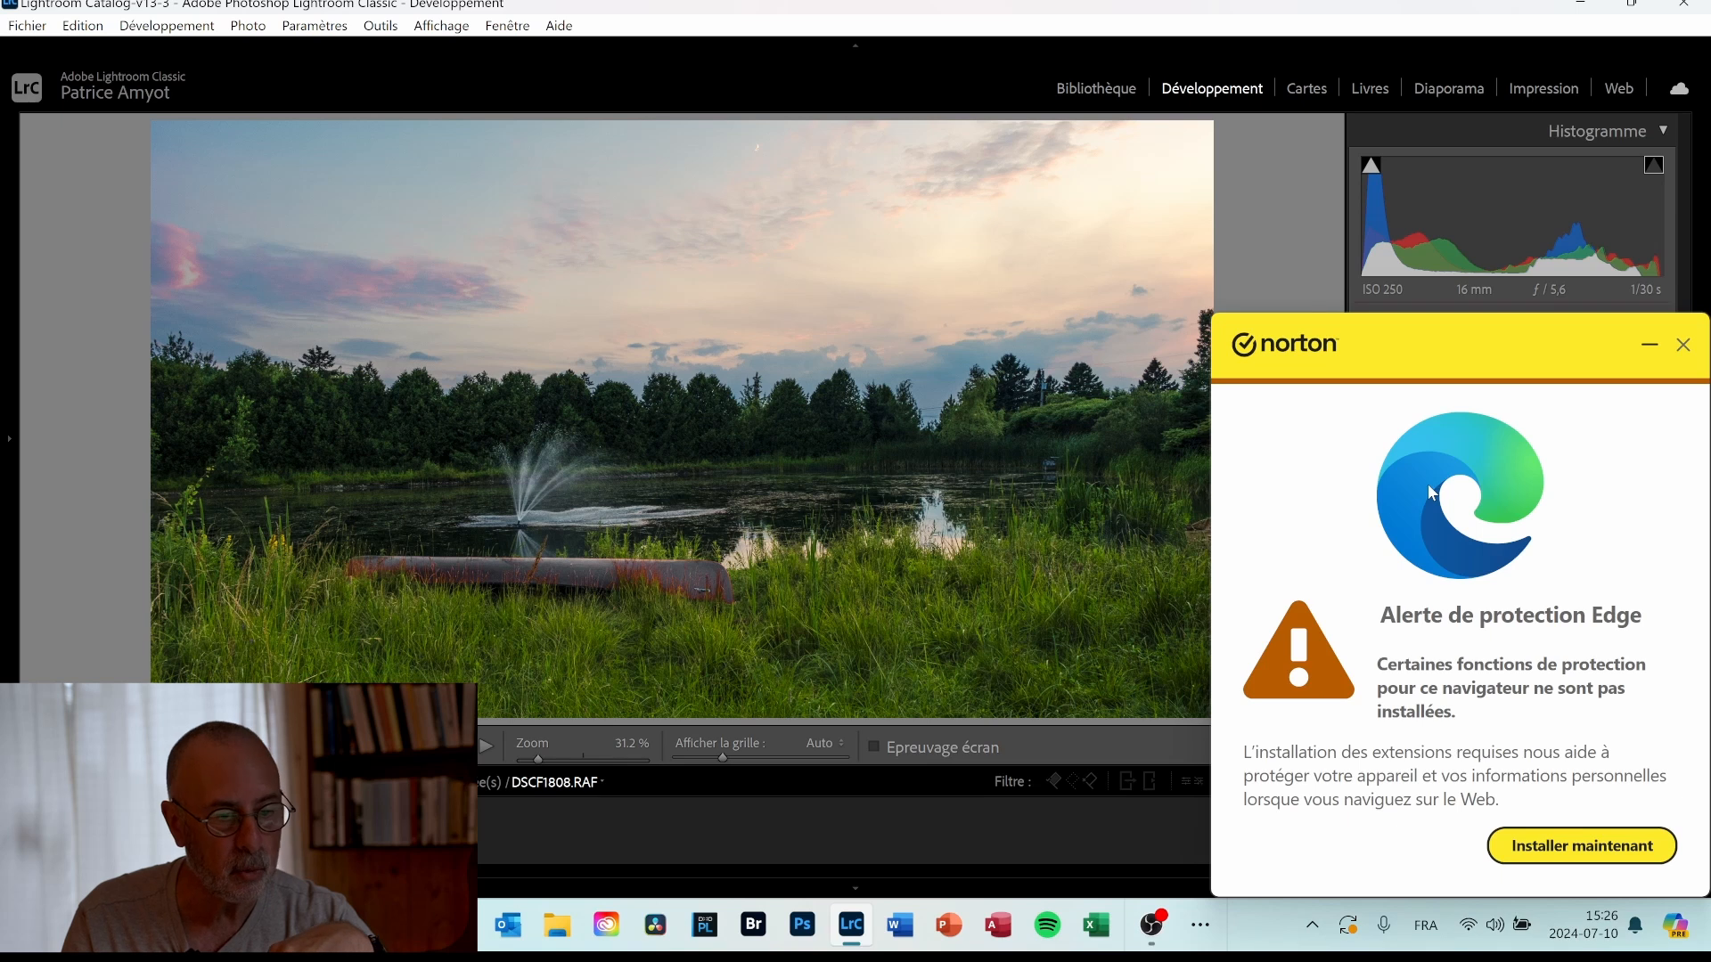
click(1683, 345)
drag(1437, 488, 1553, 492)
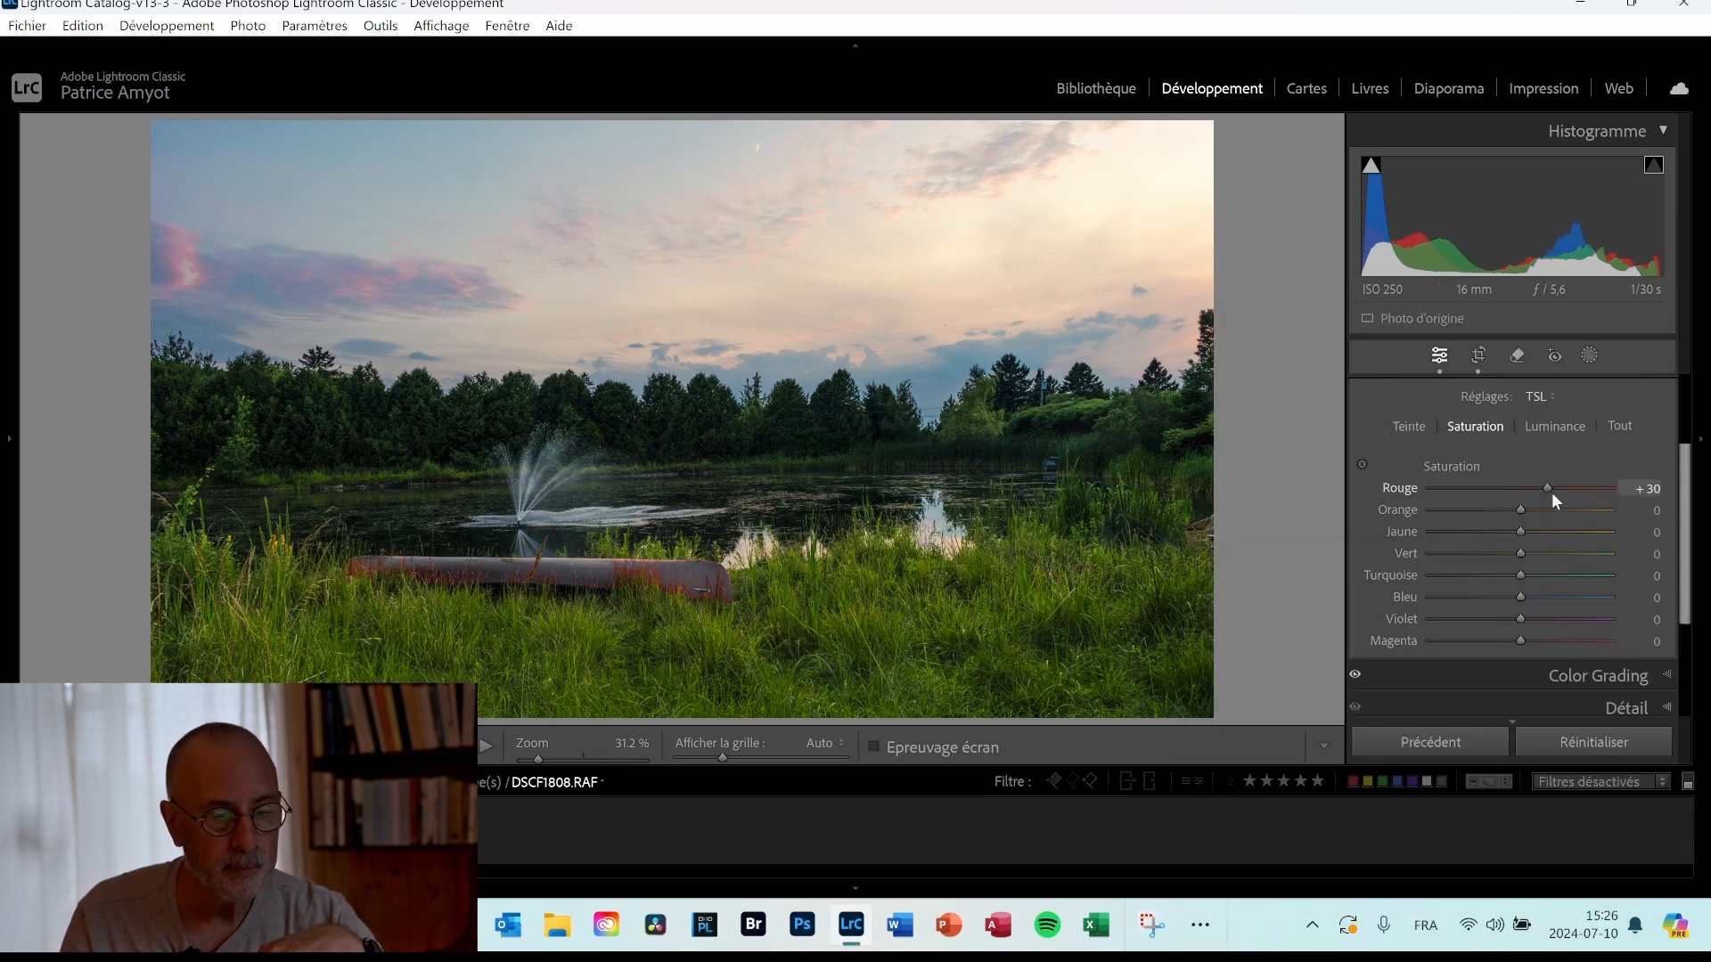
double_click(1404, 492)
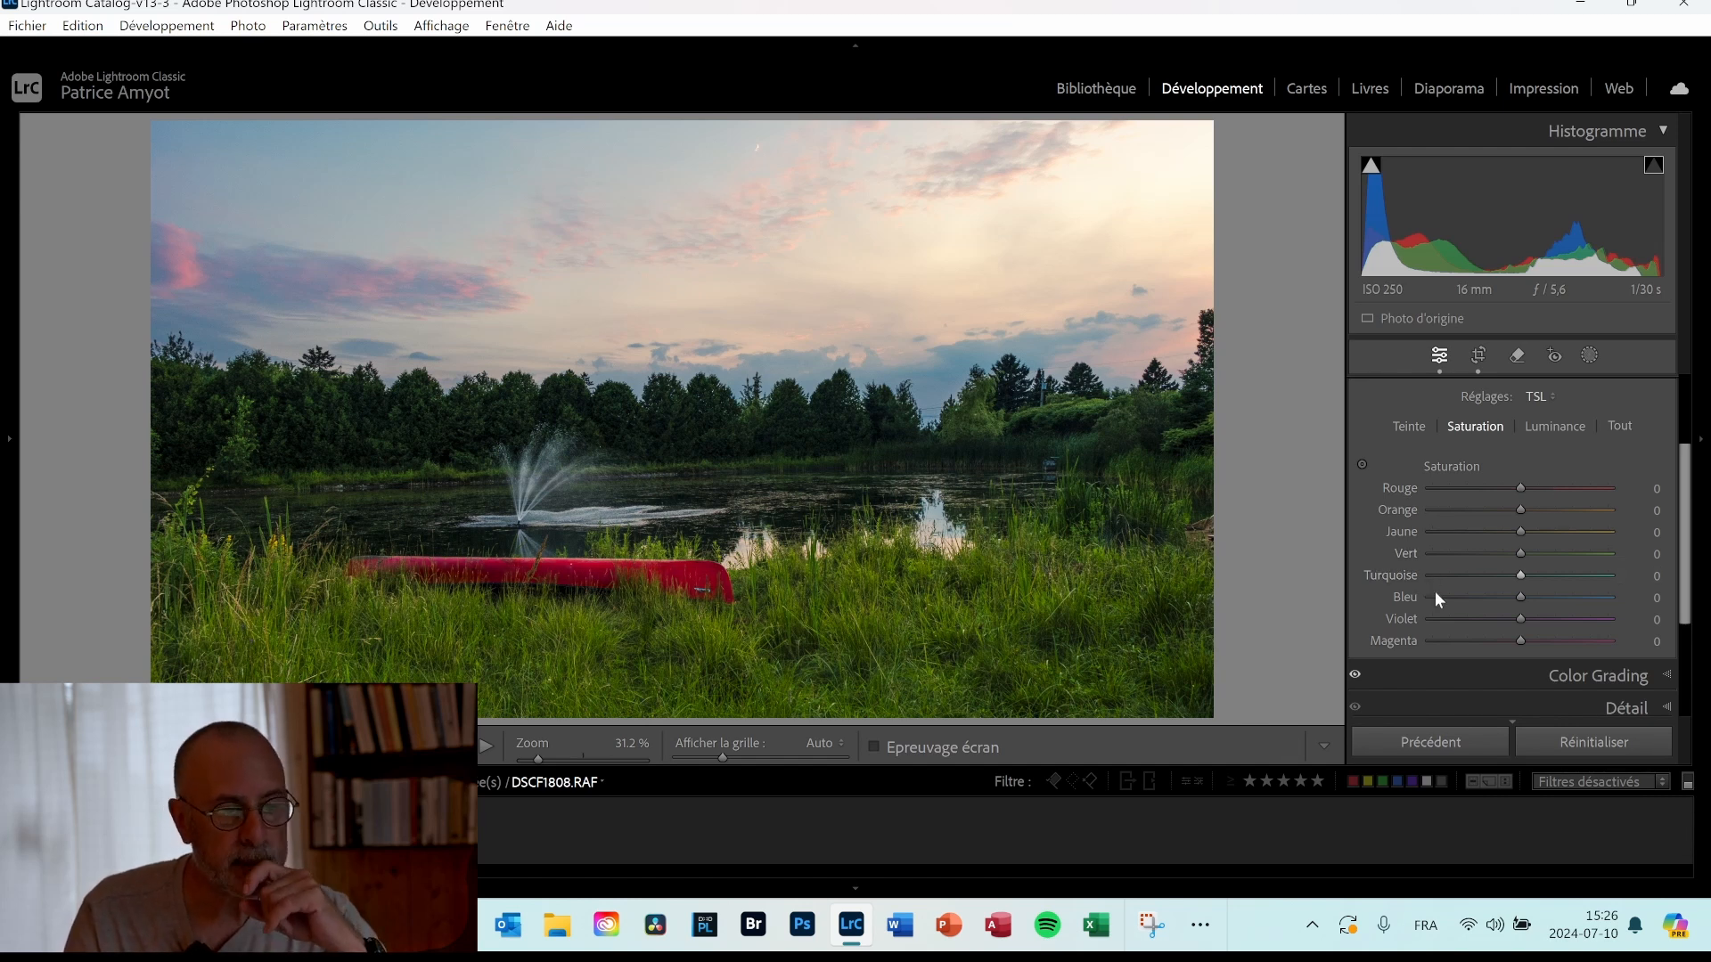
Set Magenta saturation to −46 with the targeted adjustment on the pink cloud, trying Rouge at +32 and −65 and resetting Rouge to 0.
click(1362, 464)
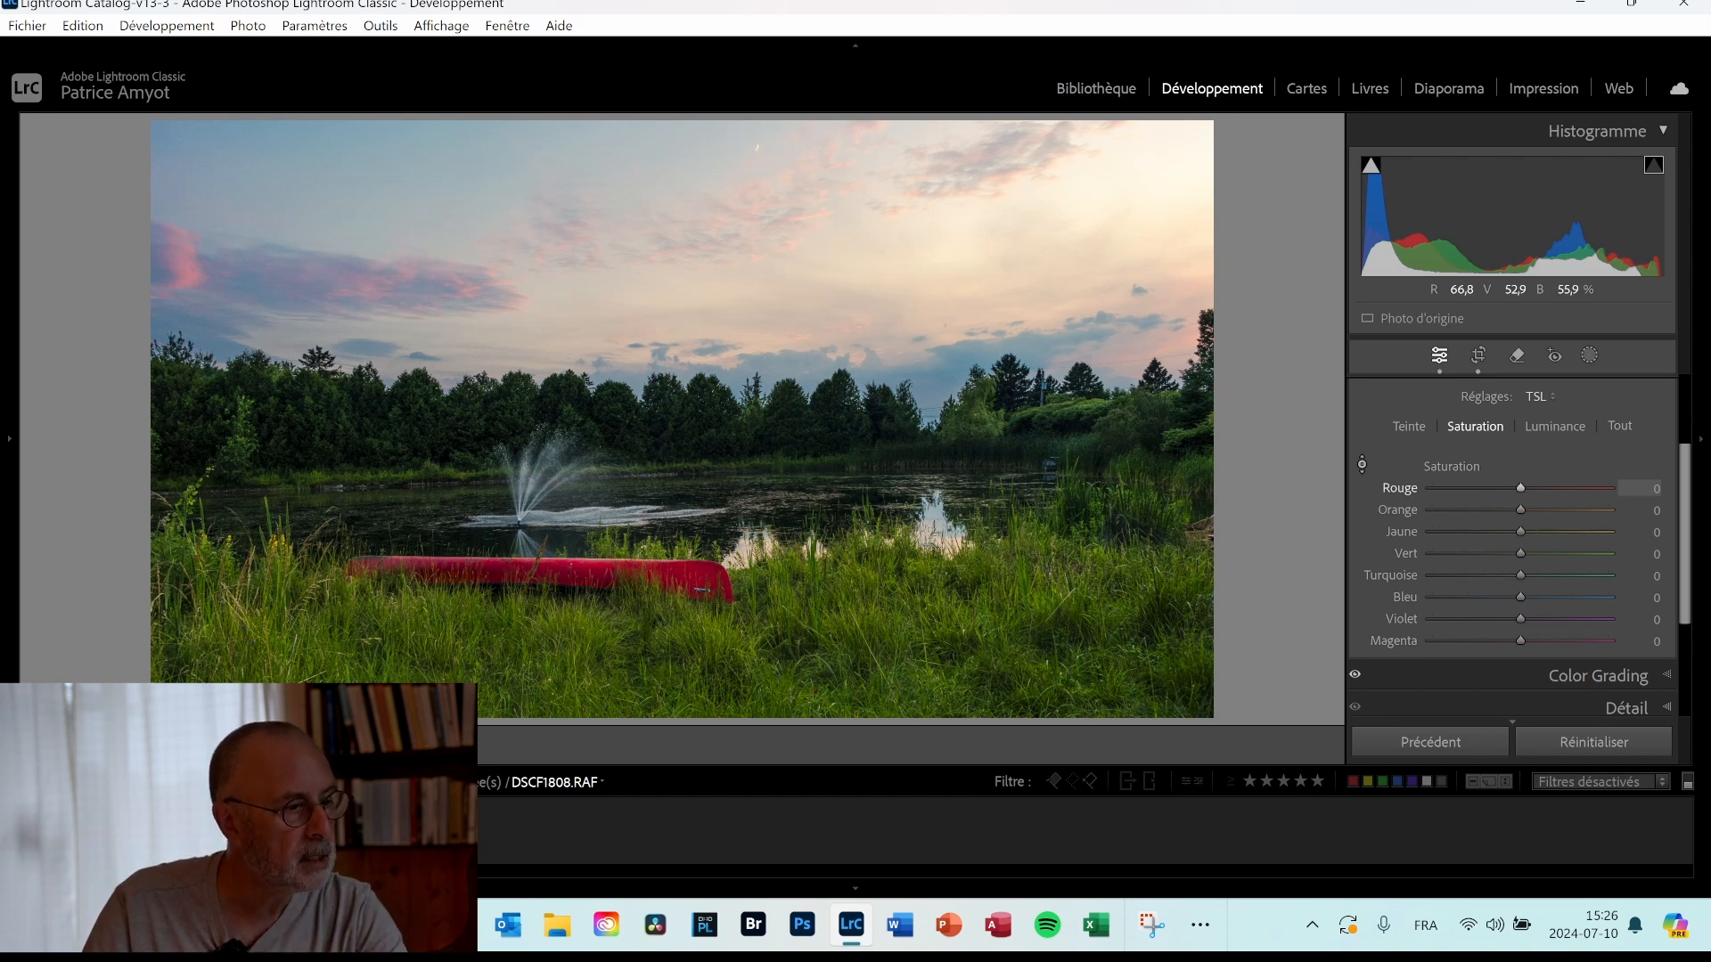
mouse_move(184, 267)
mouse_down()
mouse_move(184, 207)
mouse_move(185, 267)
mouse_move(185, 239)
mouse_up()
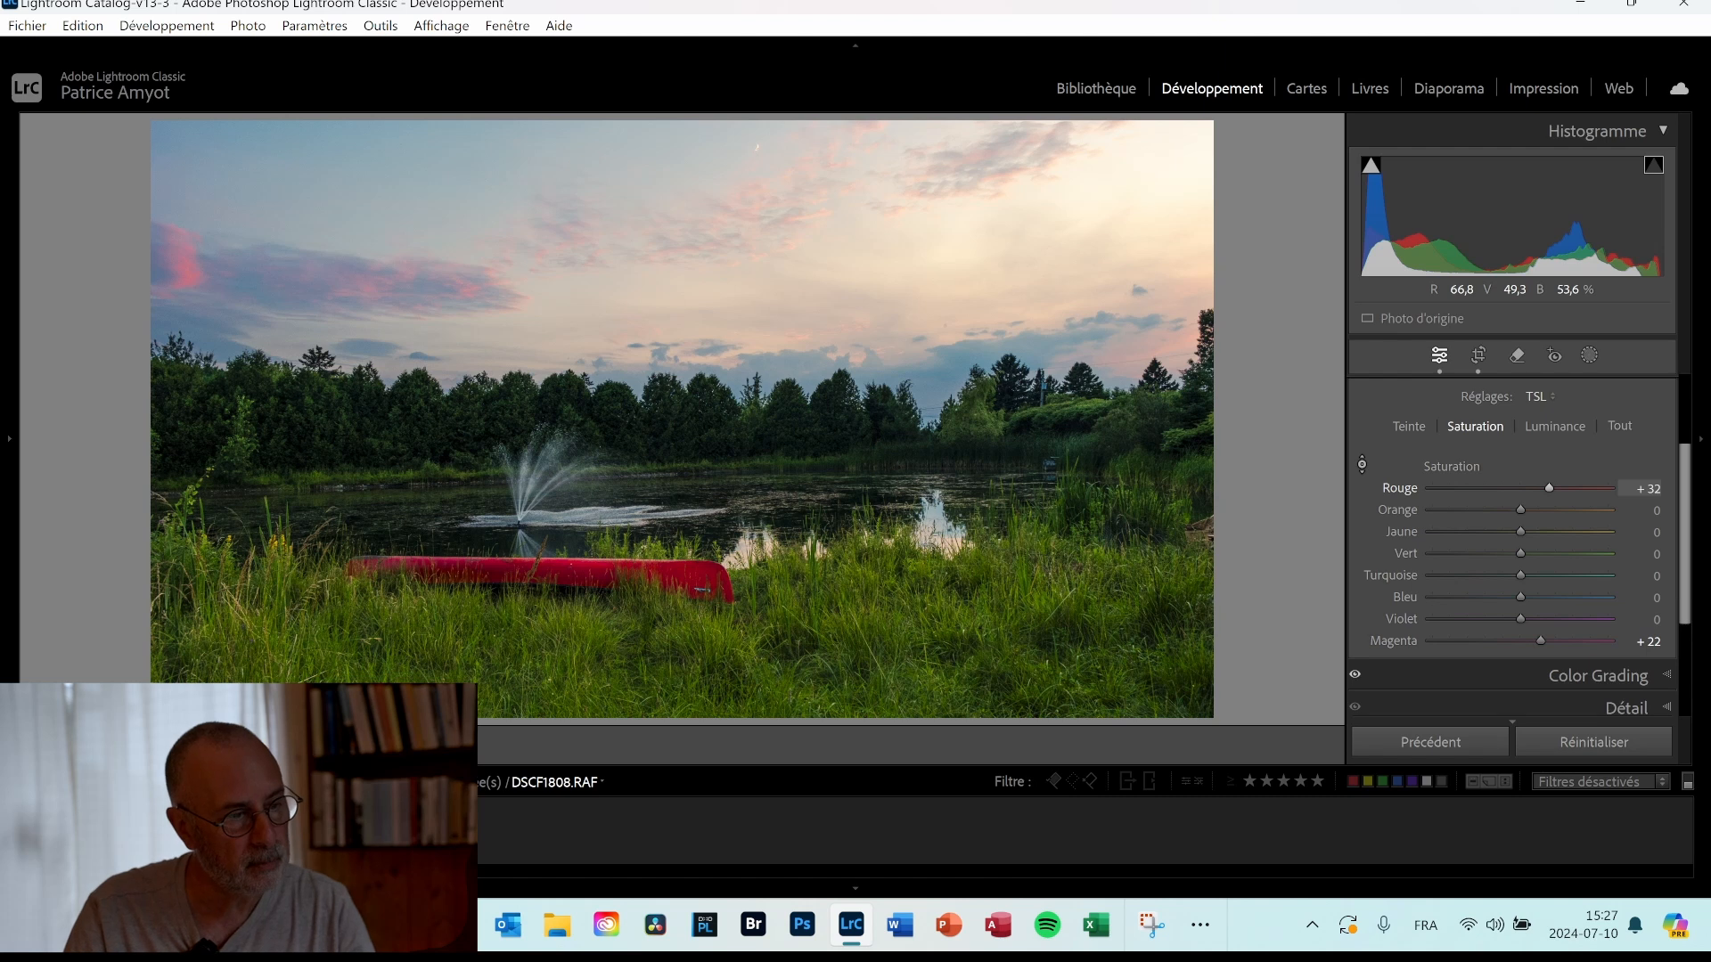
drag(185, 238, 184, 327)
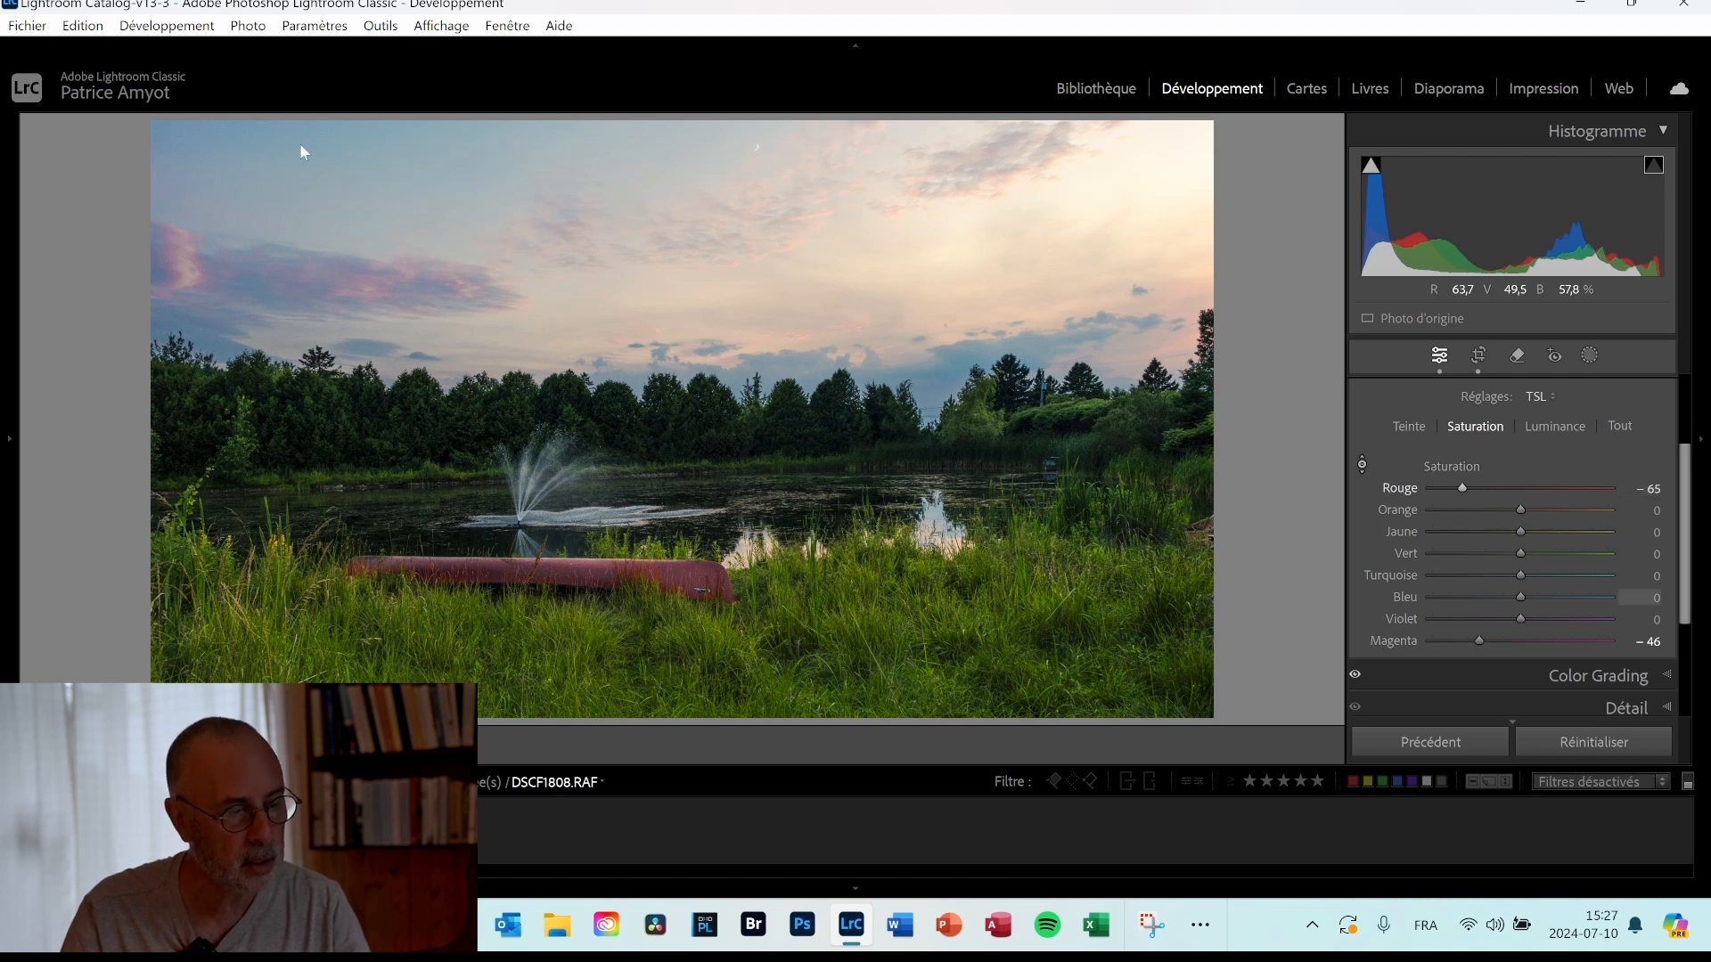
double_click(1408, 489)
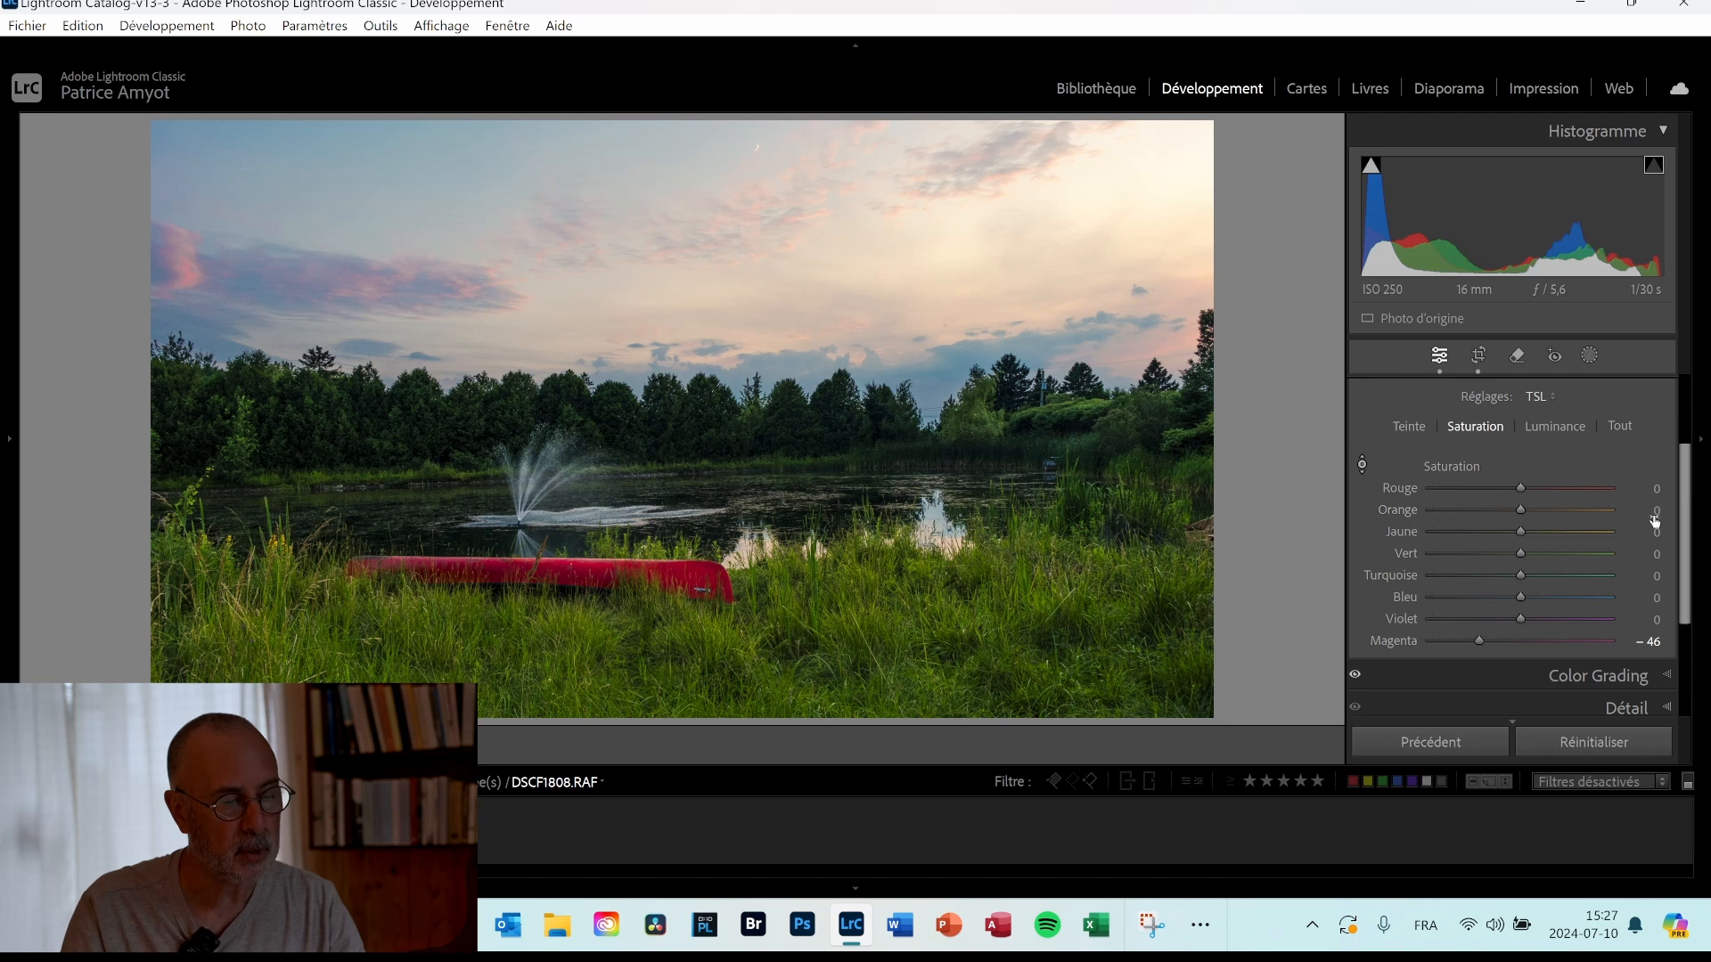
Try the Rouge luminance at +84 and −93 in the colour mixer for comparison, and reset it to 0.
click(1547, 436)
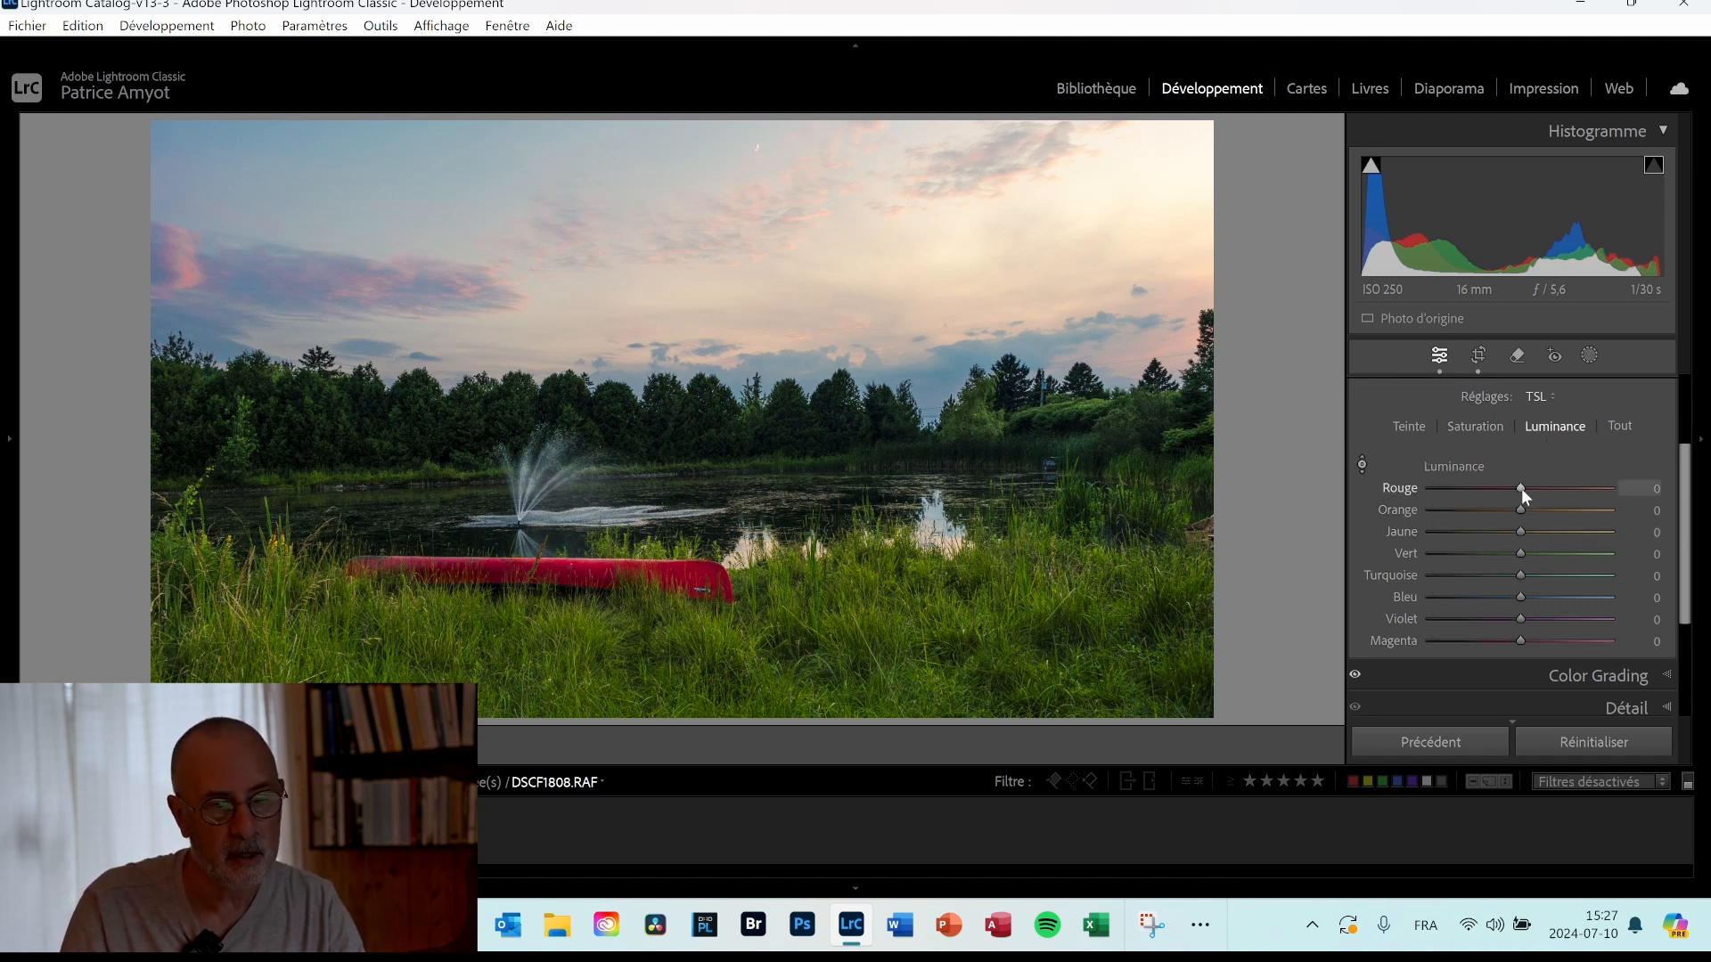
drag(1521, 489, 1596, 489)
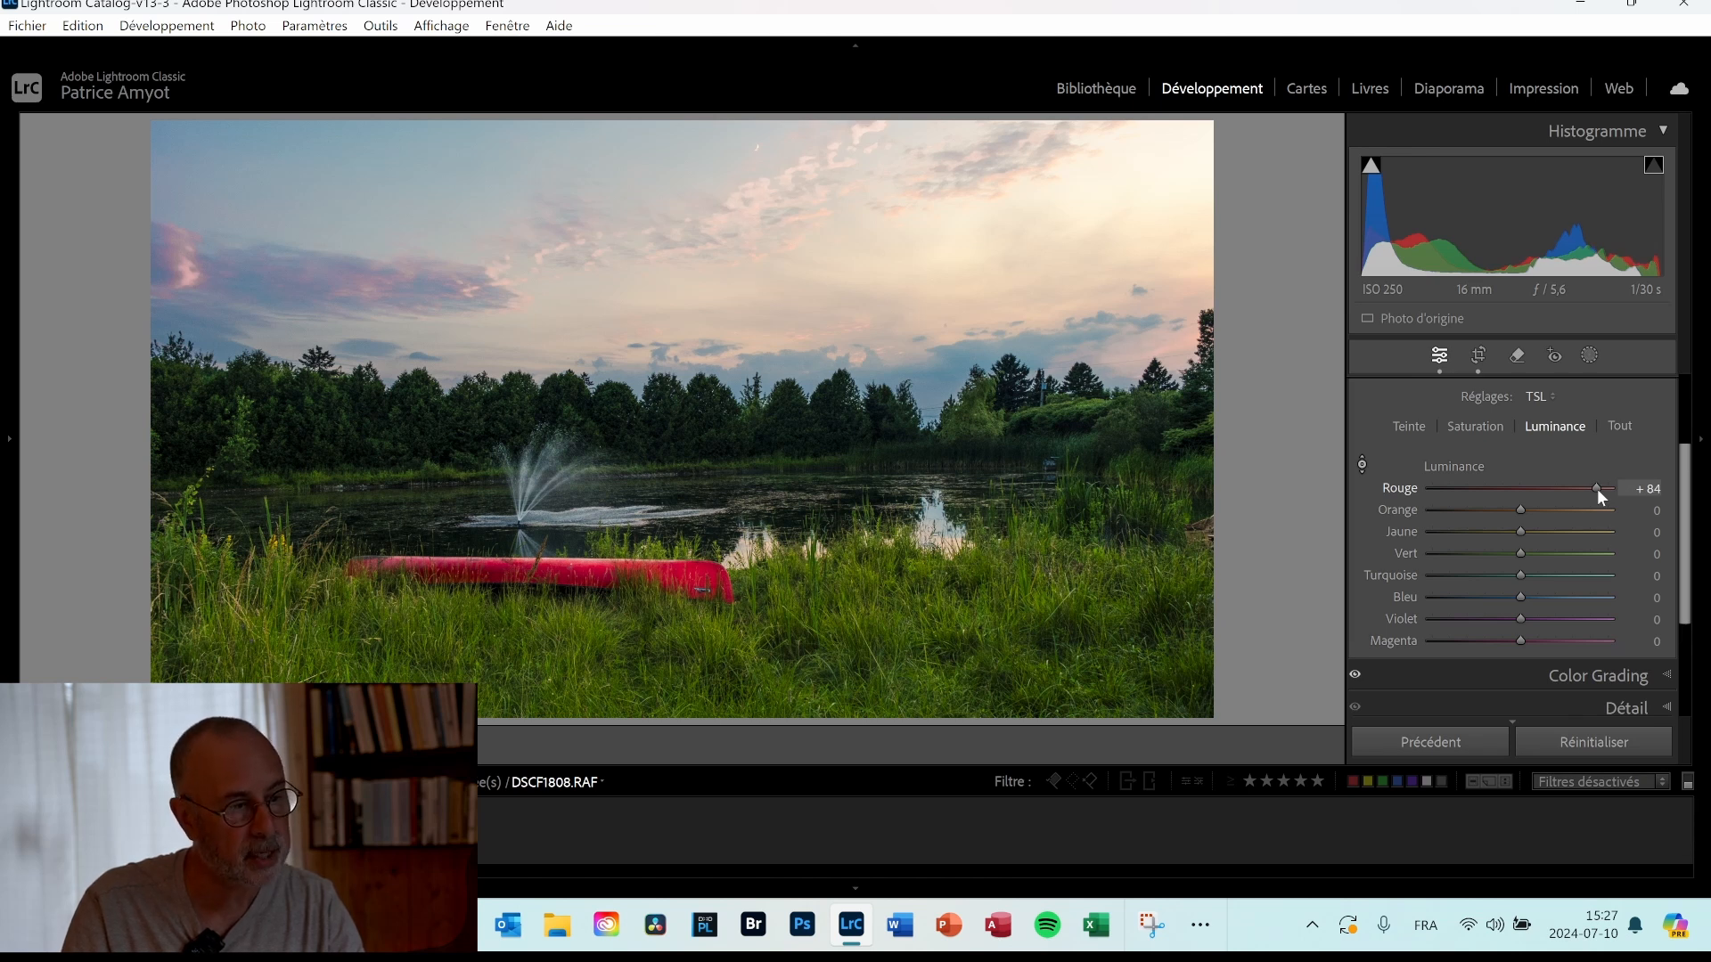
drag(1597, 488, 1437, 504)
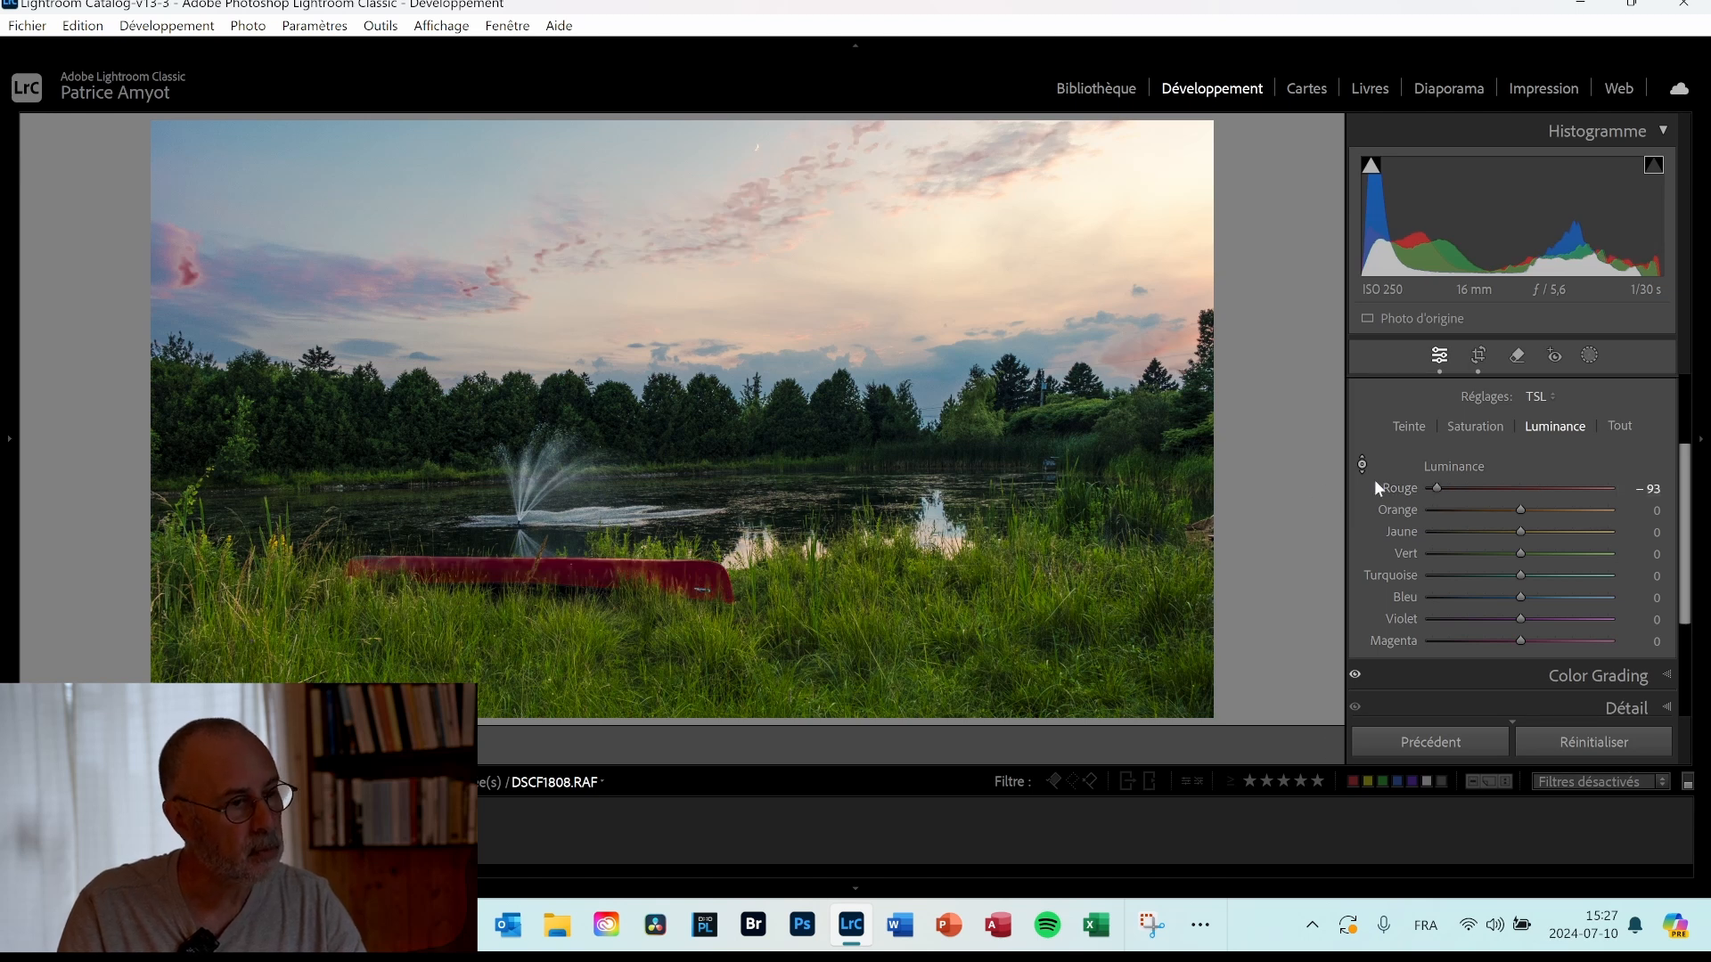
double_click(1403, 487)
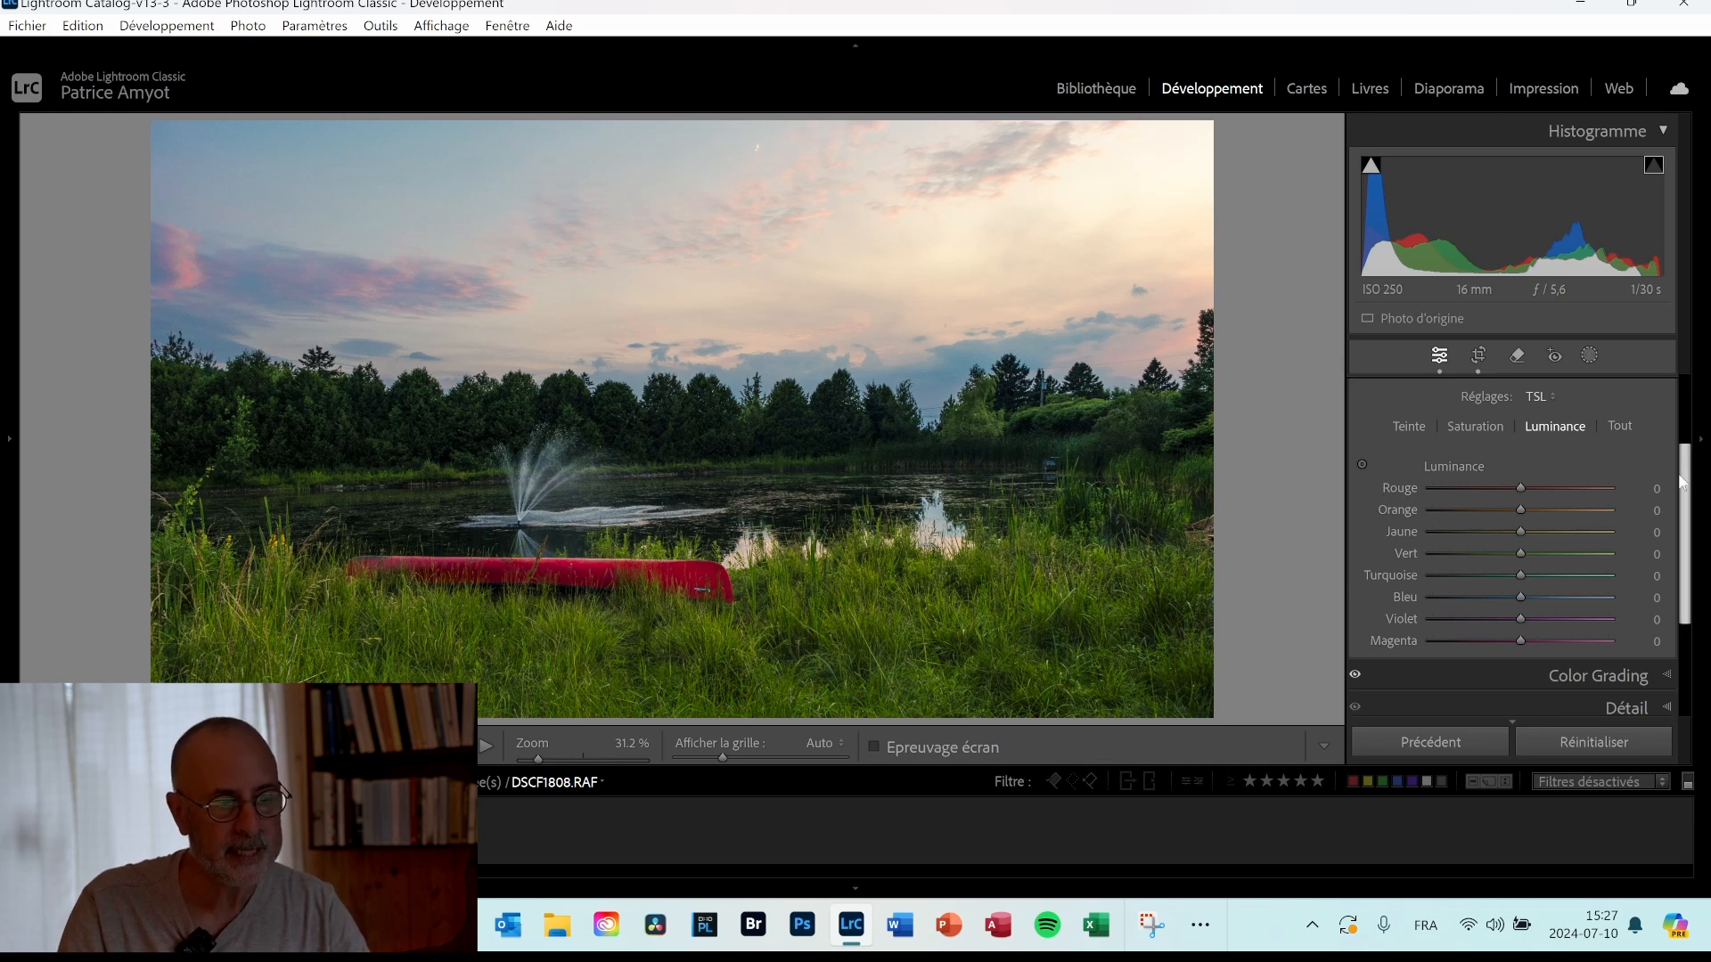
View the Courbe des tonalités graph and collapse its section again.
drag(1691, 494, 1697, 405)
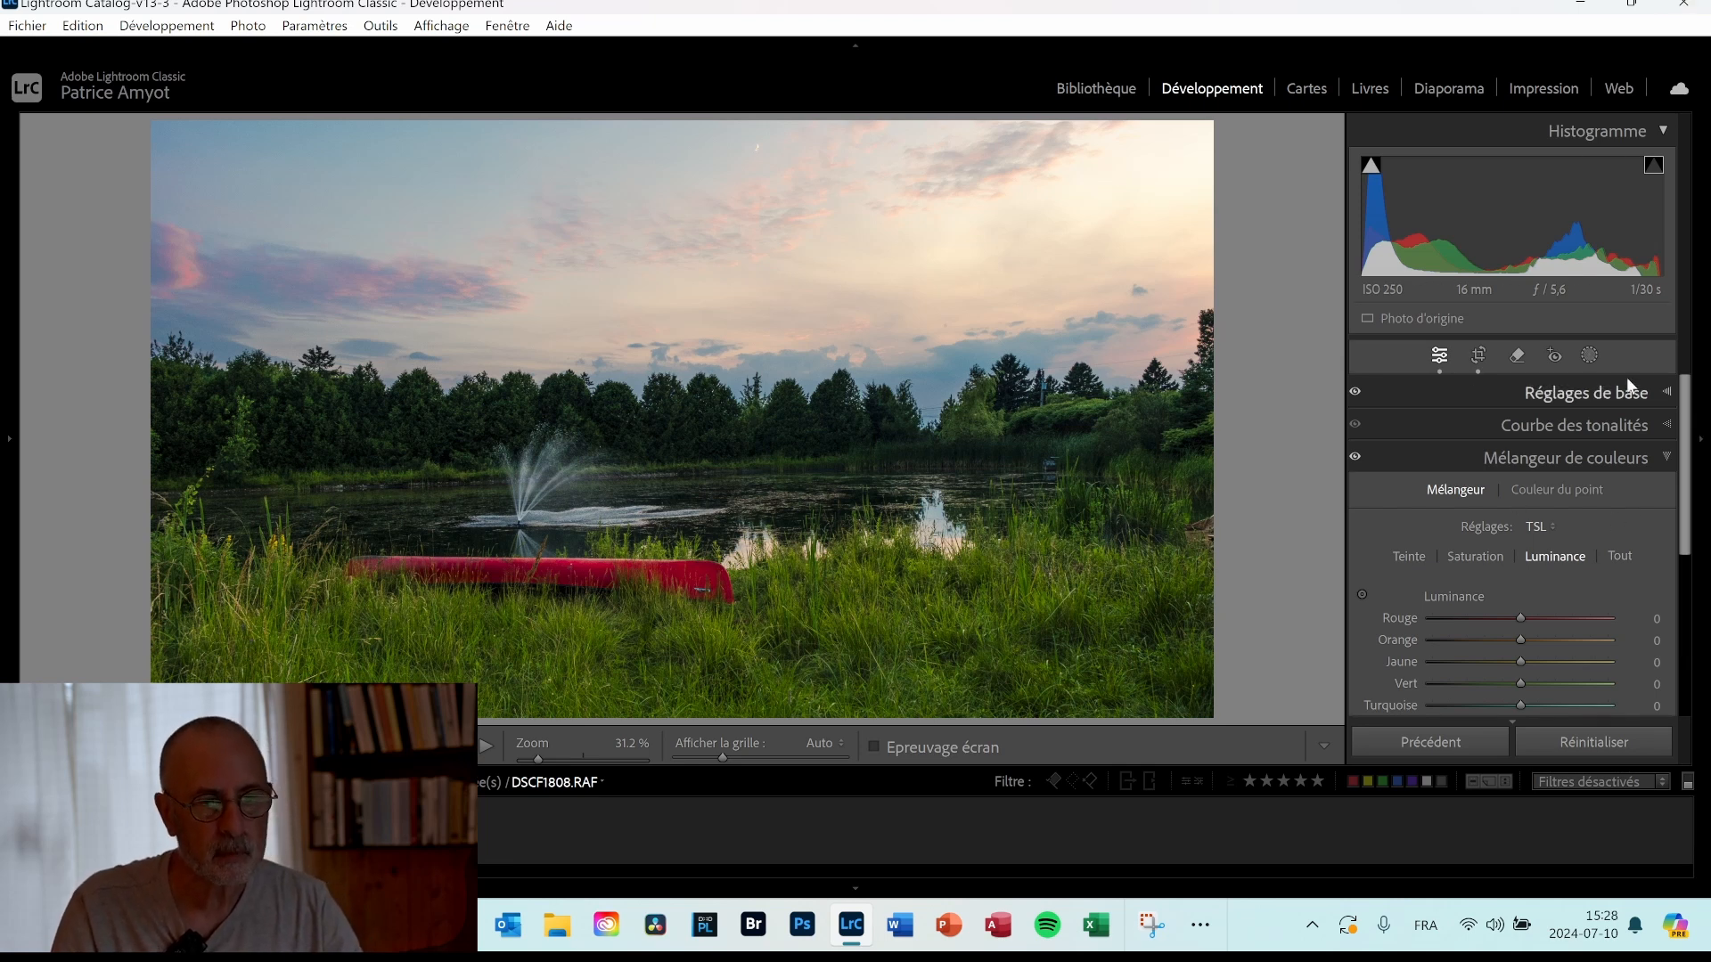
click(1667, 424)
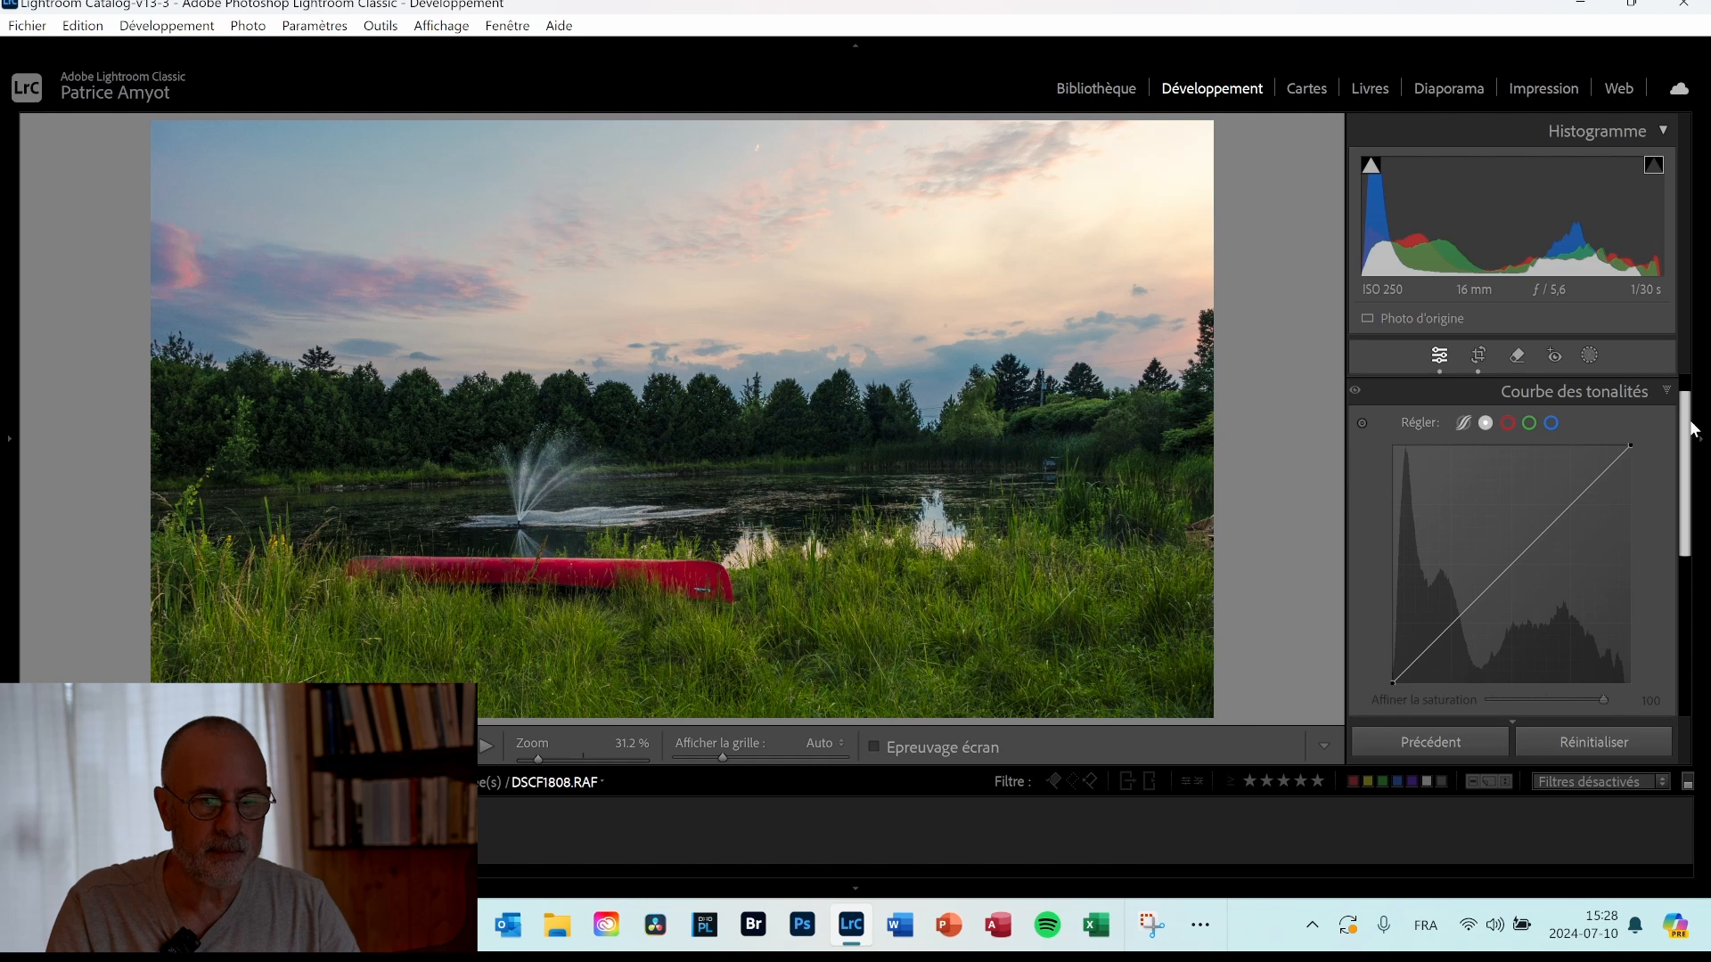
click(1666, 392)
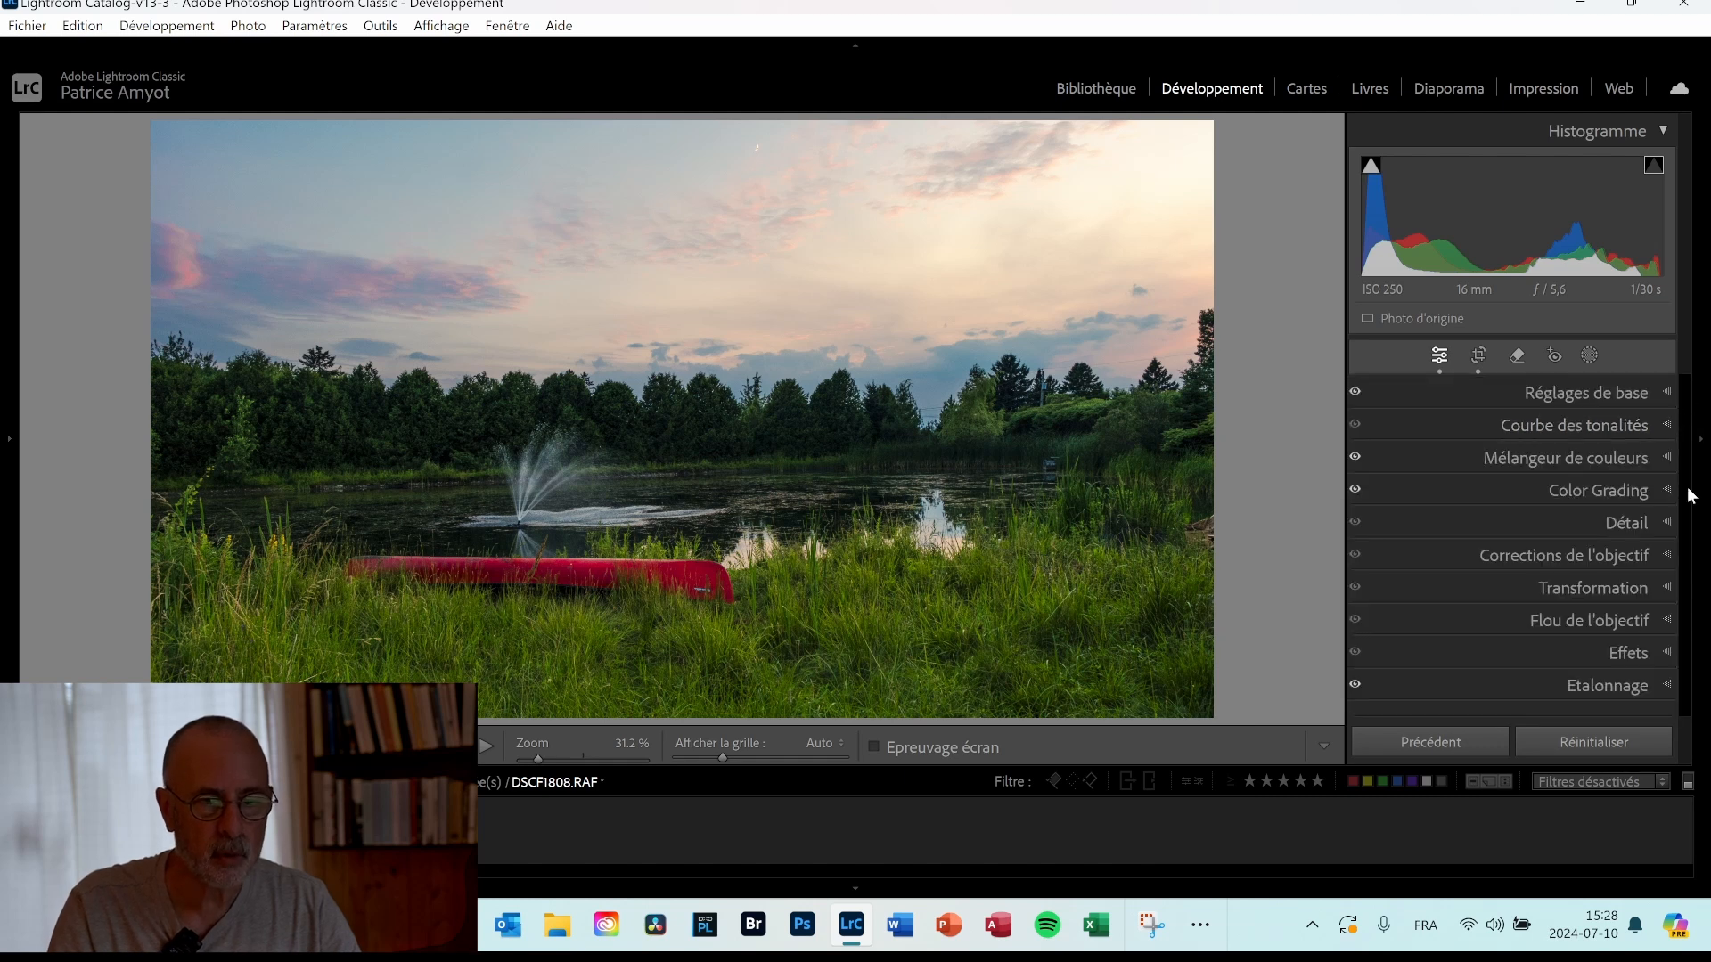
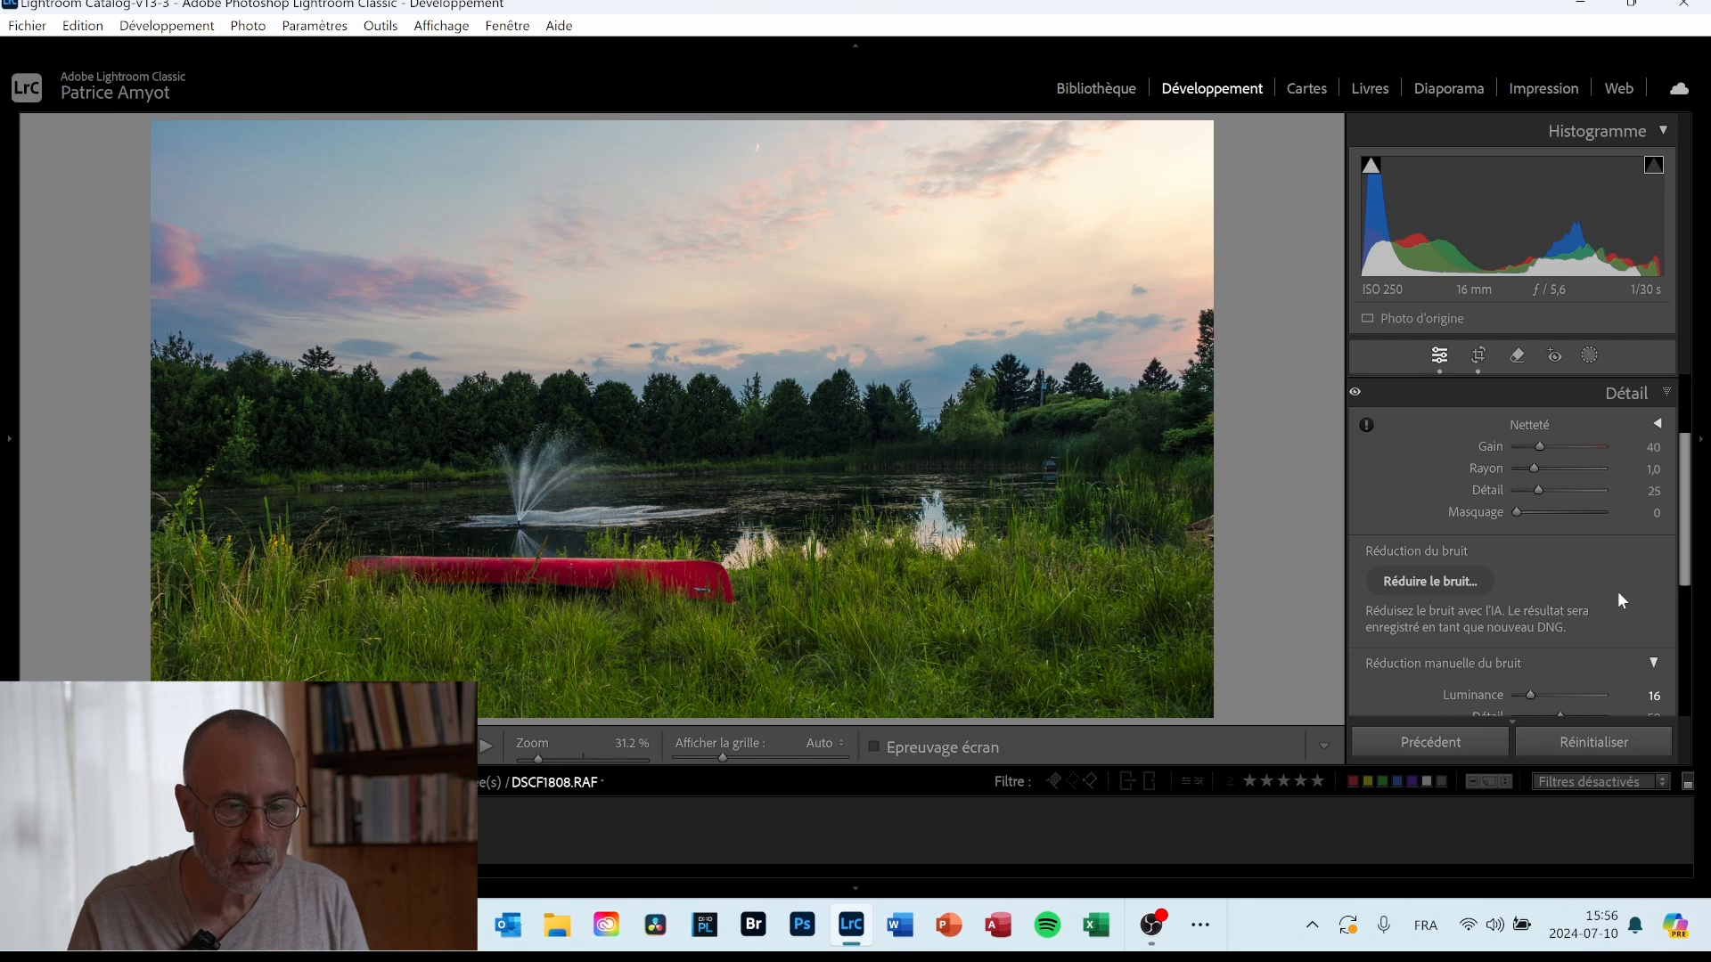
Set the sharpening Masquage to 47 in the Détail settings, using the mask preview.
key(alt)
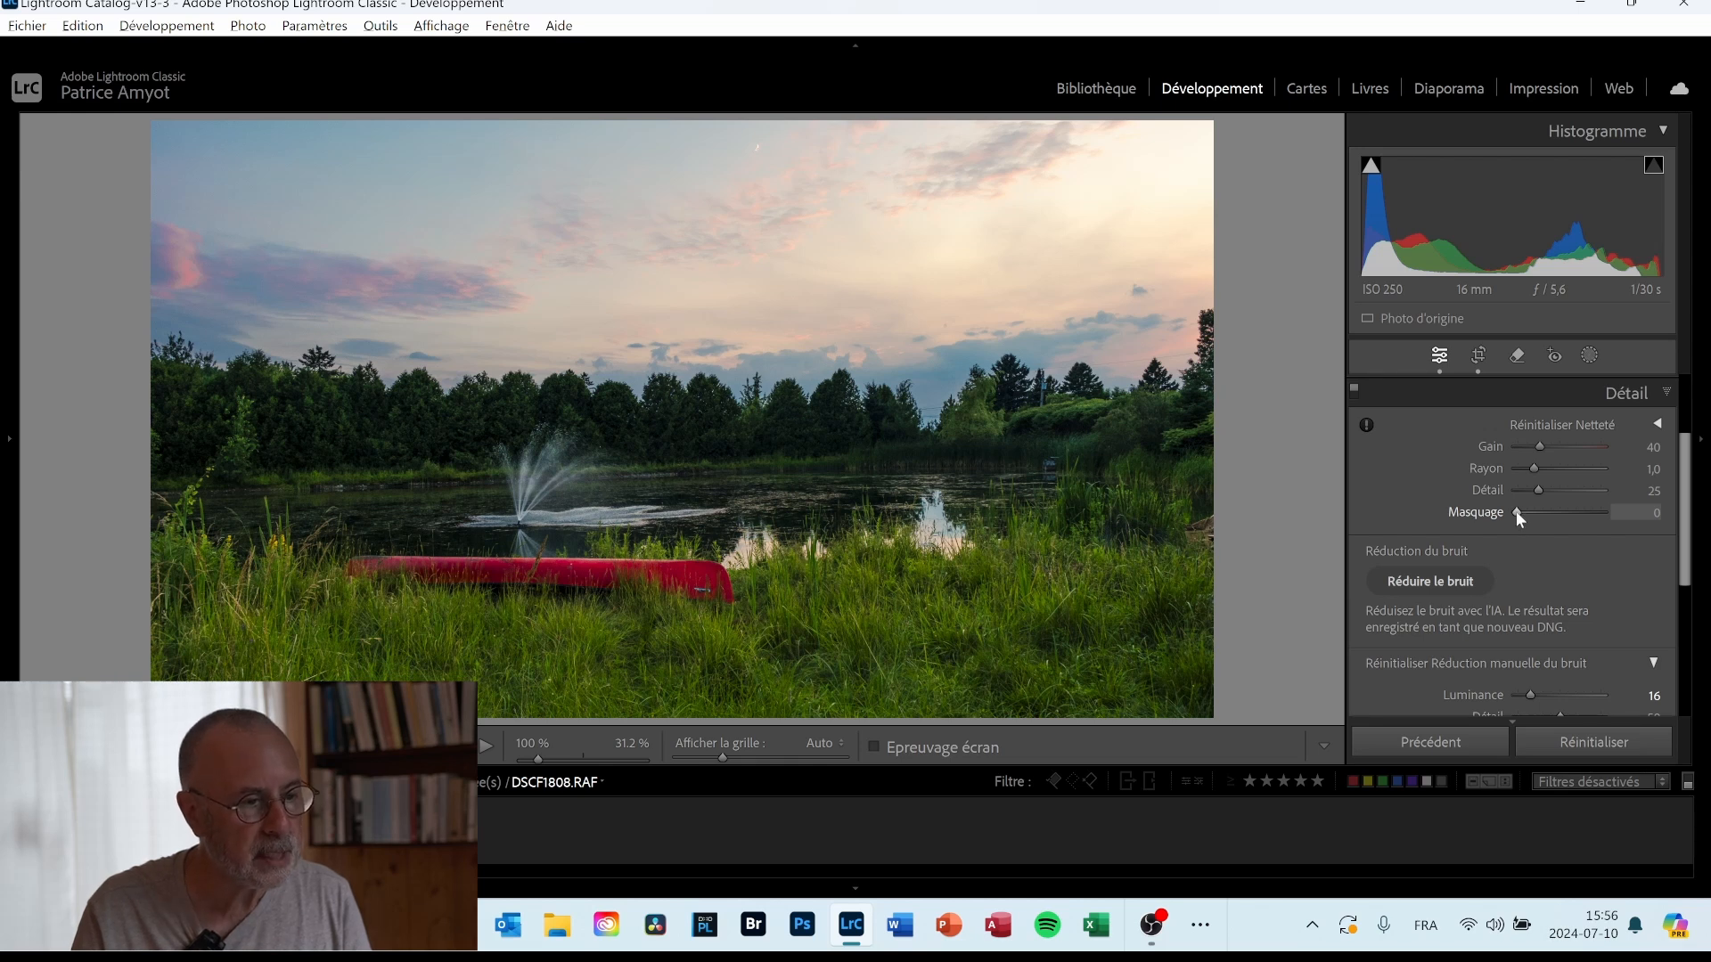
drag(1516, 510, 1558, 521)
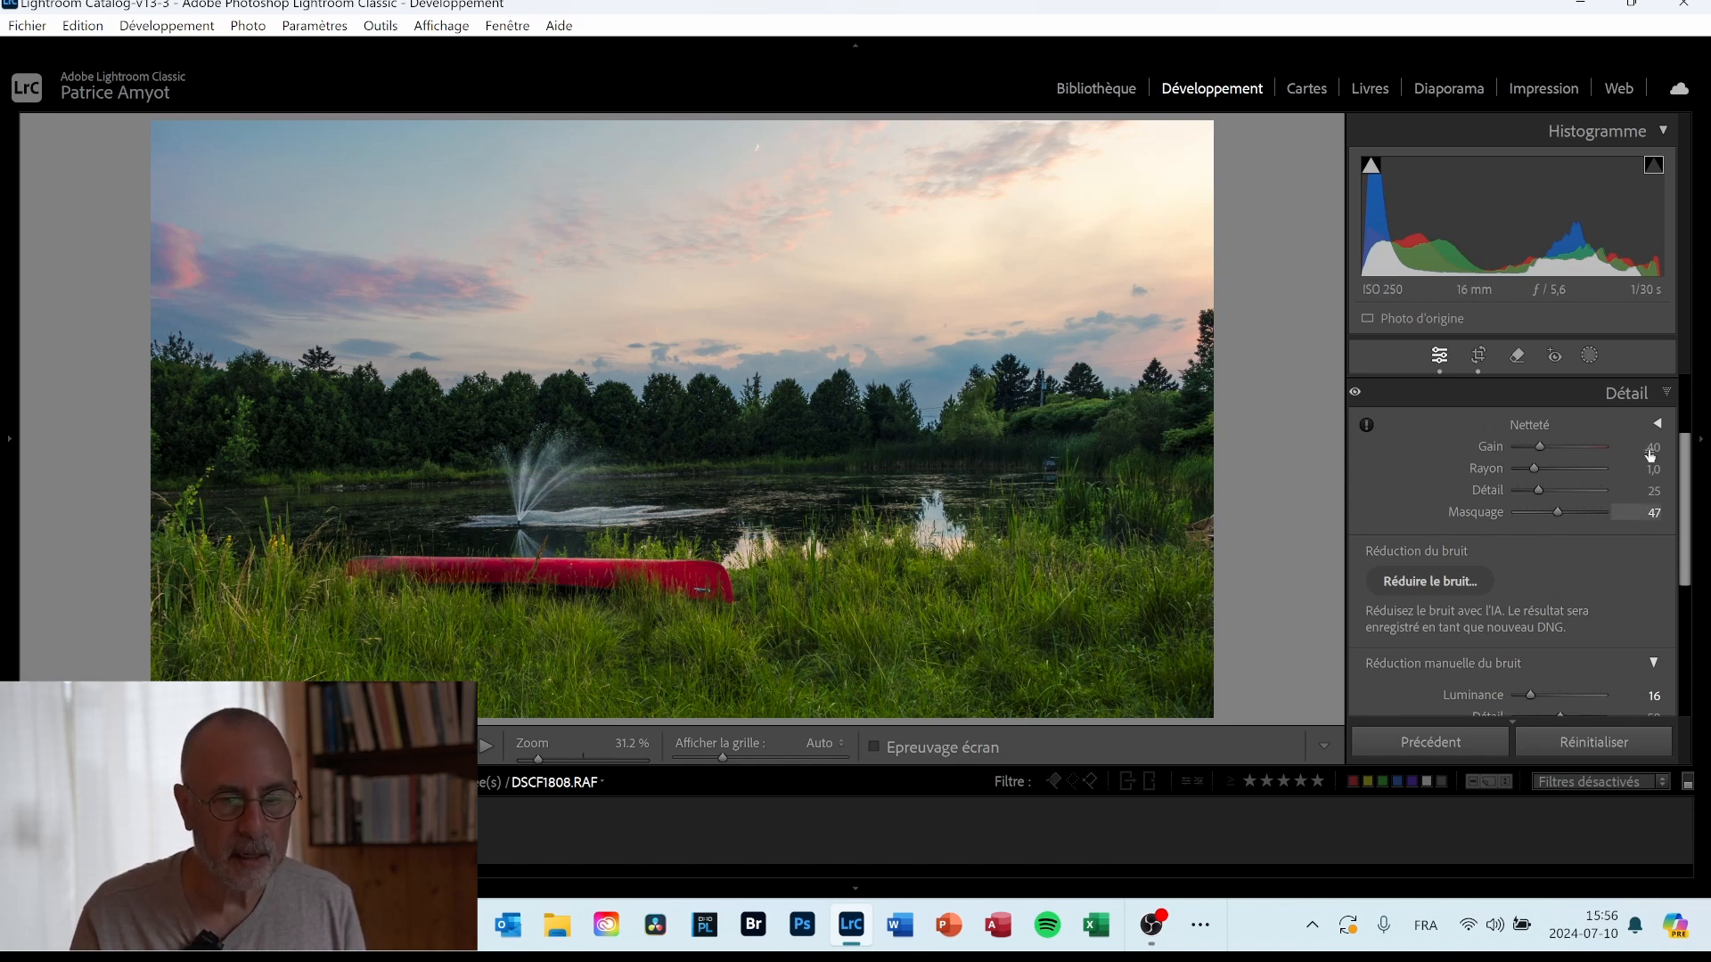
scroll(1687, 532, up, 3)
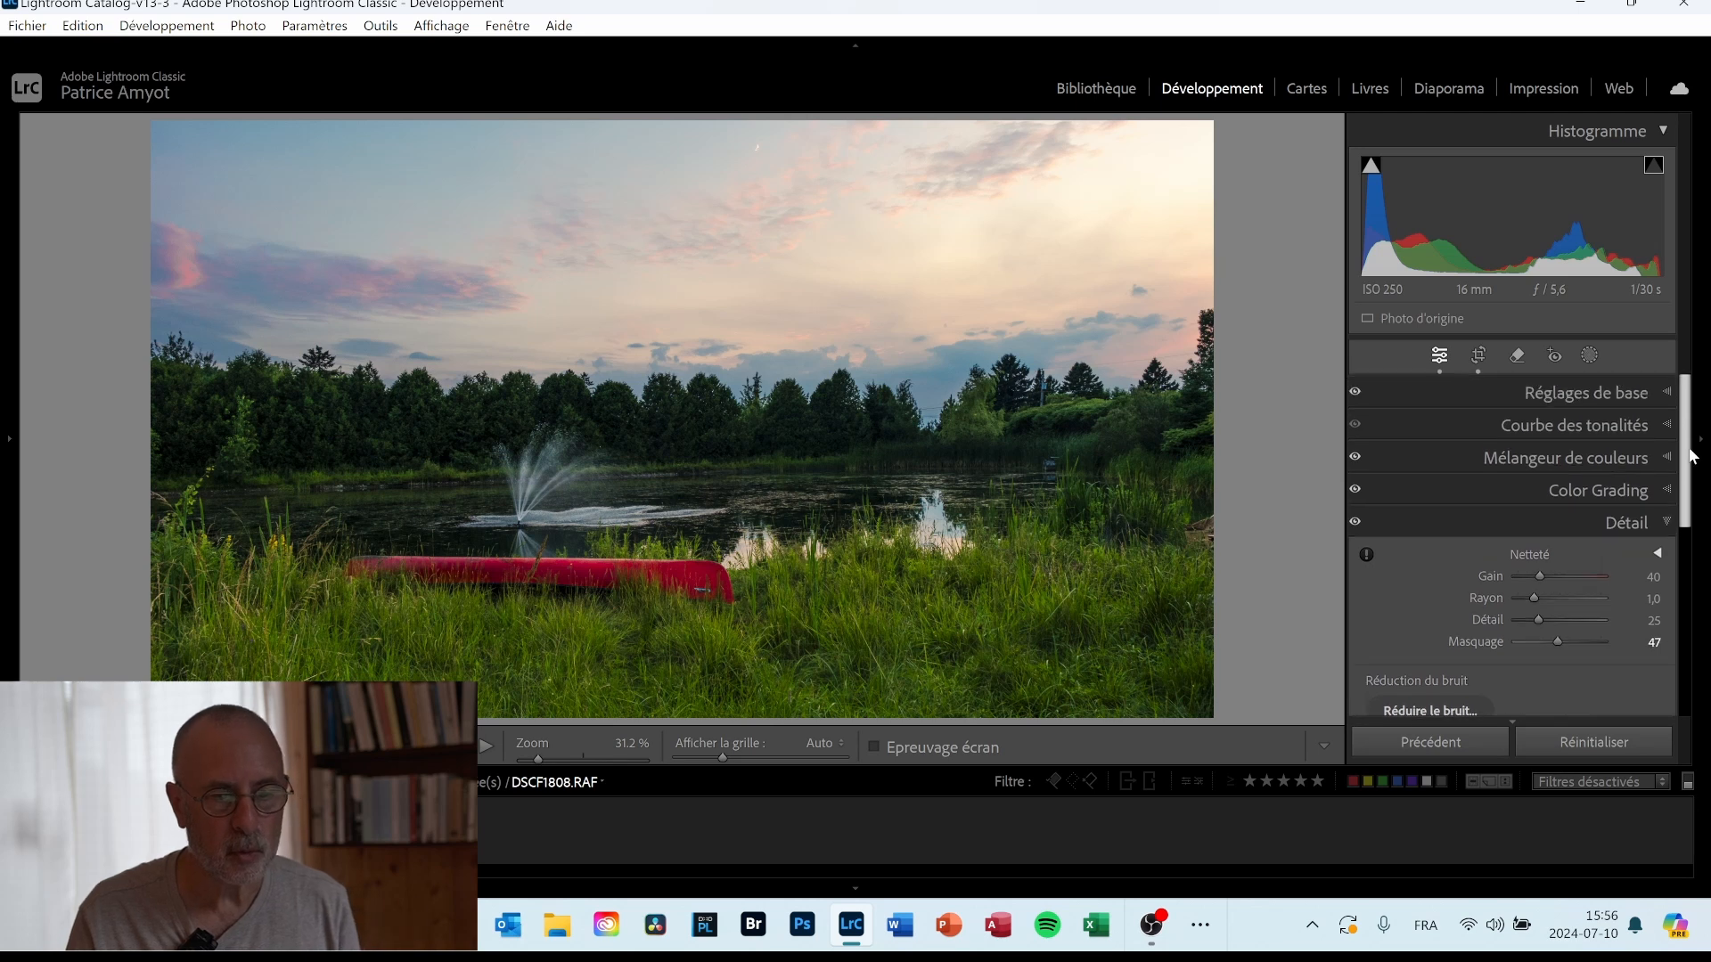
Create a sky selection mask and lower its Exposition to −0,24.
click(1602, 354)
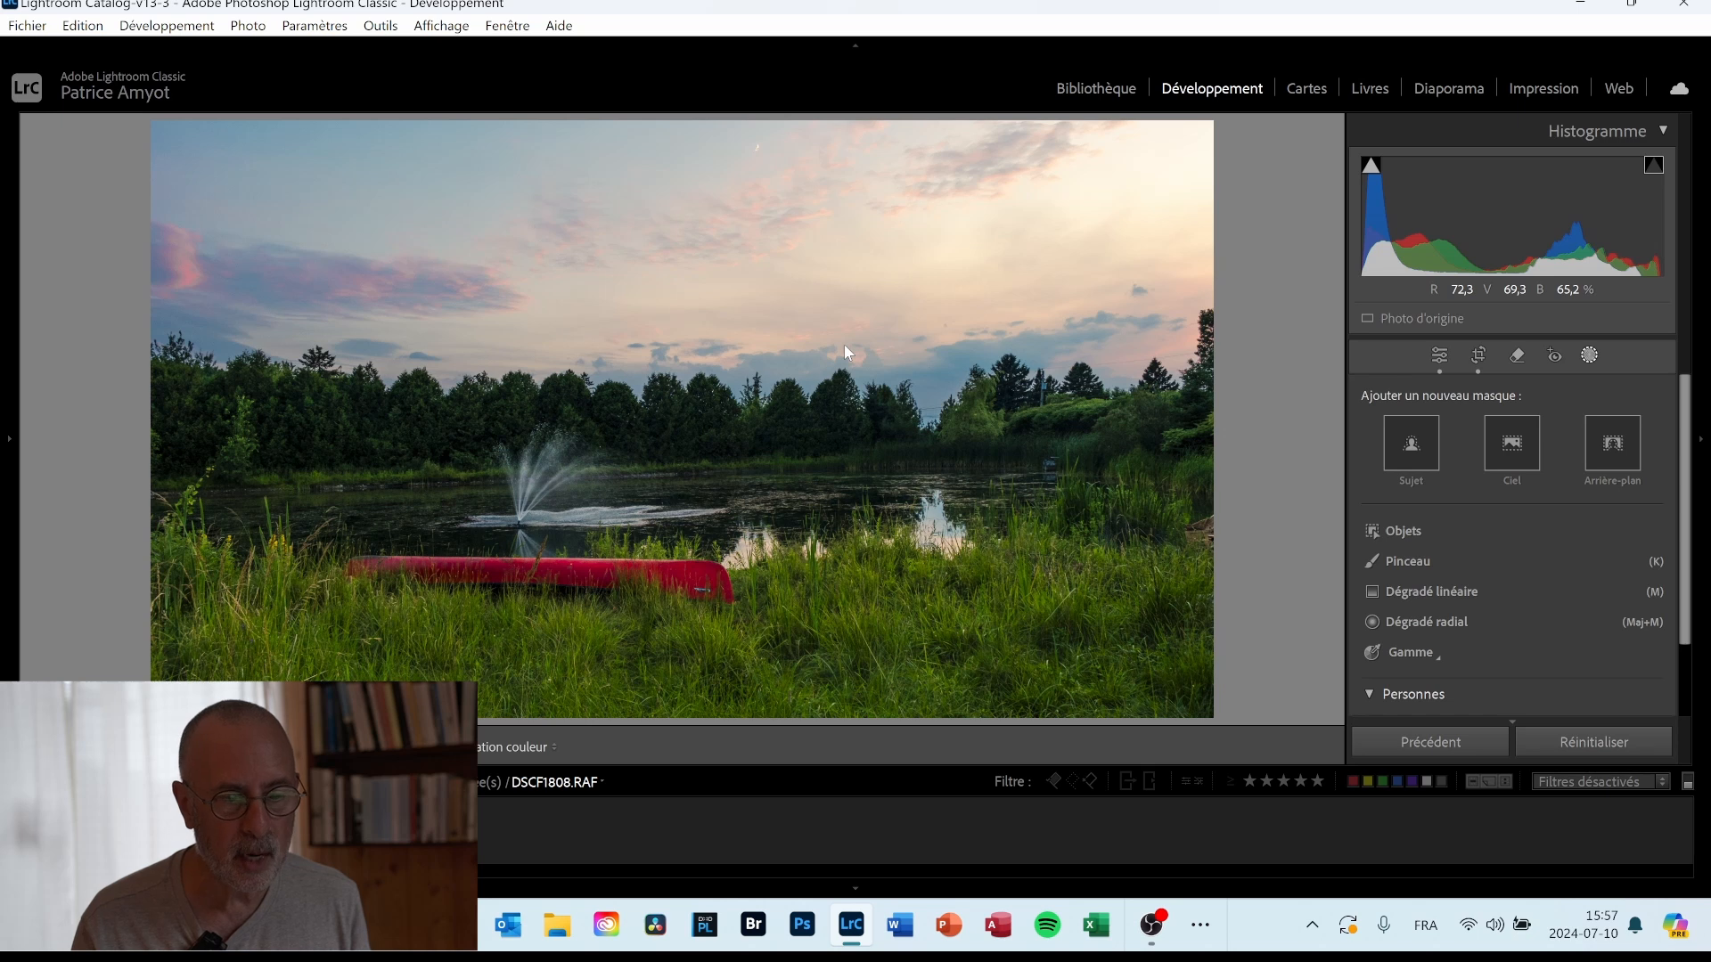
click(1506, 453)
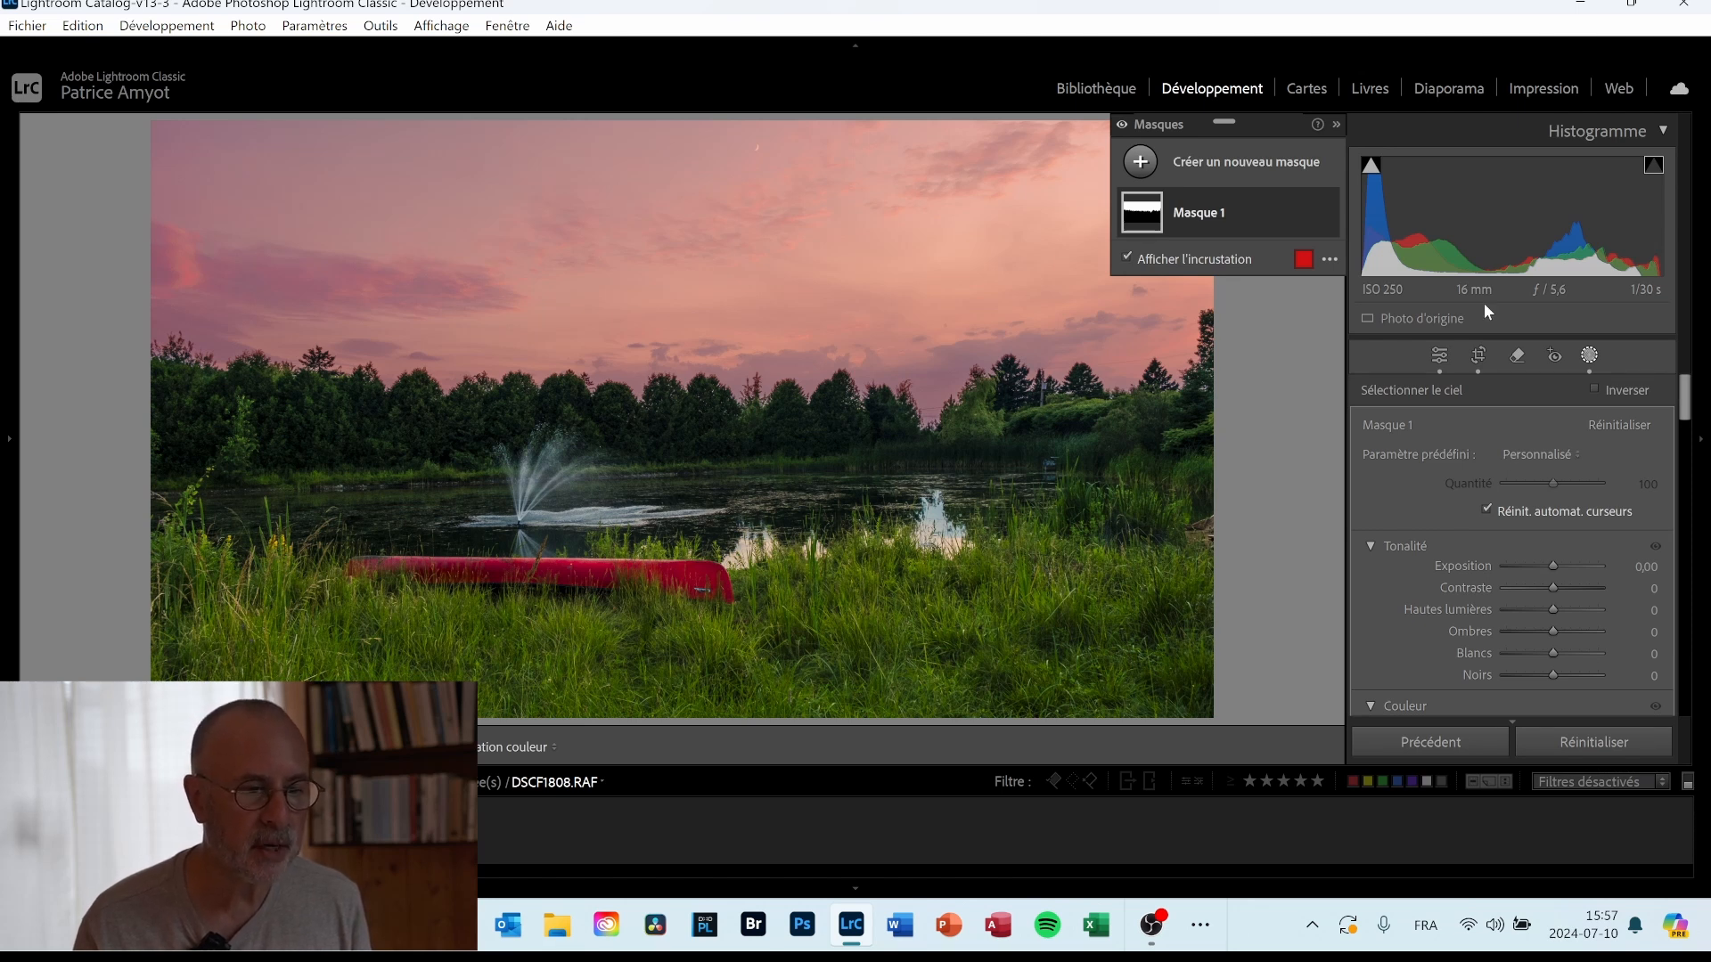
mouse_move(1157, 226)
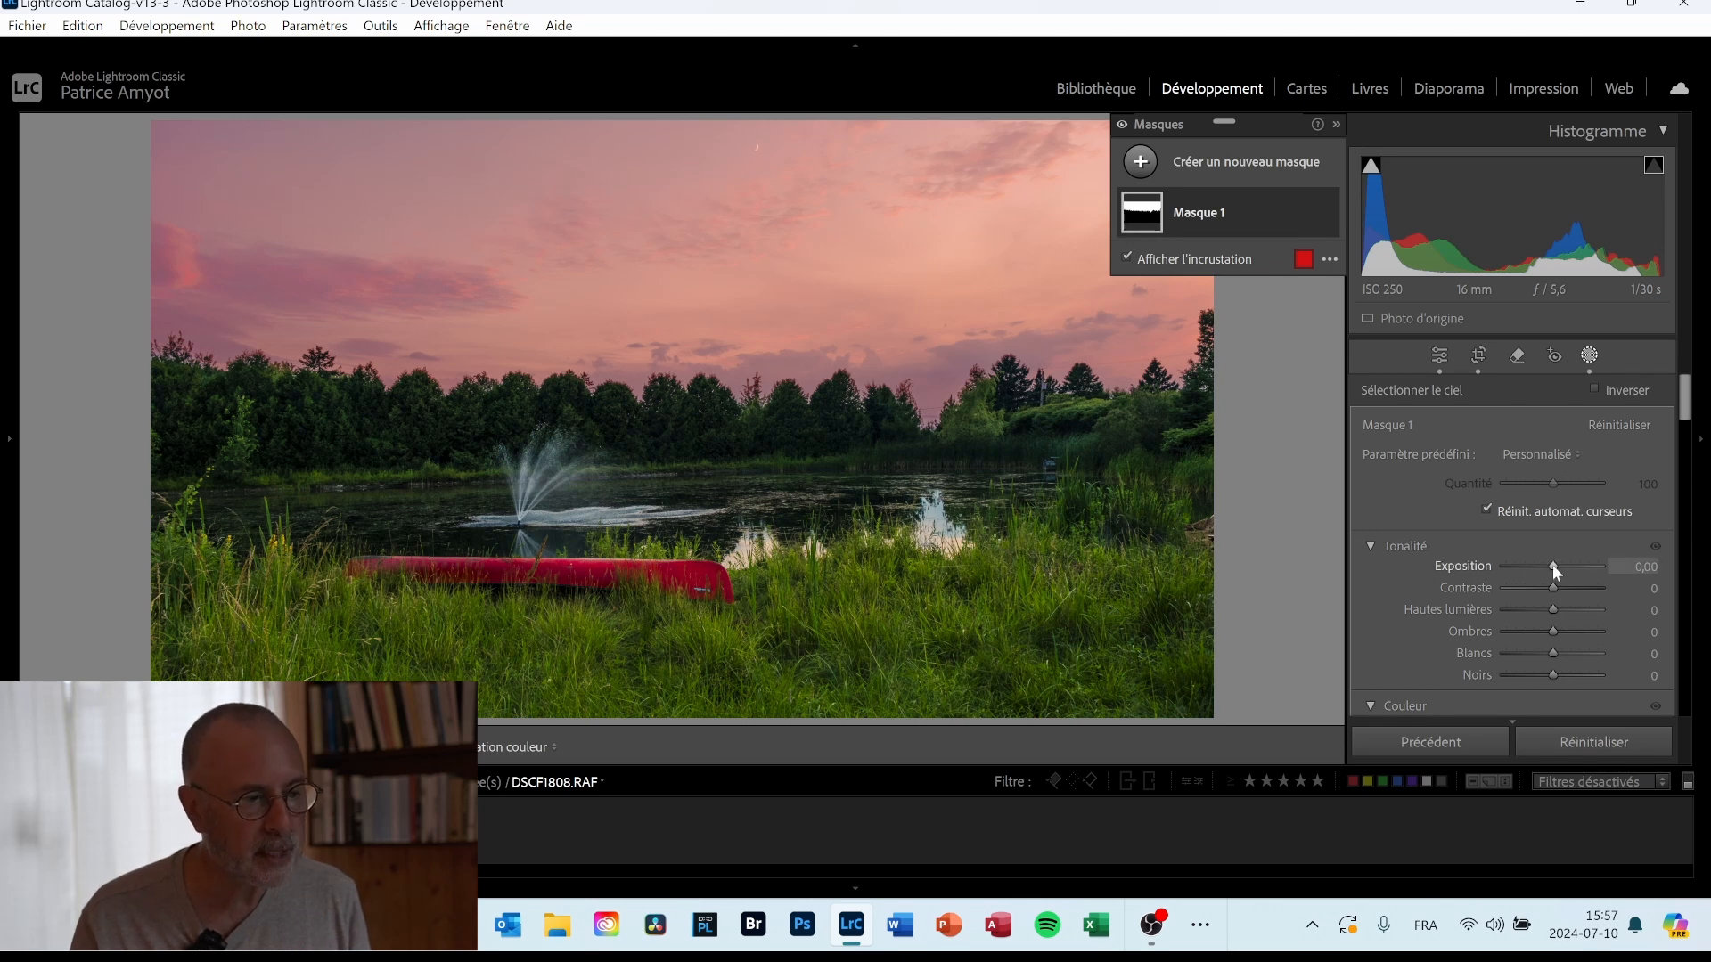
drag(1553, 564, 1546, 563)
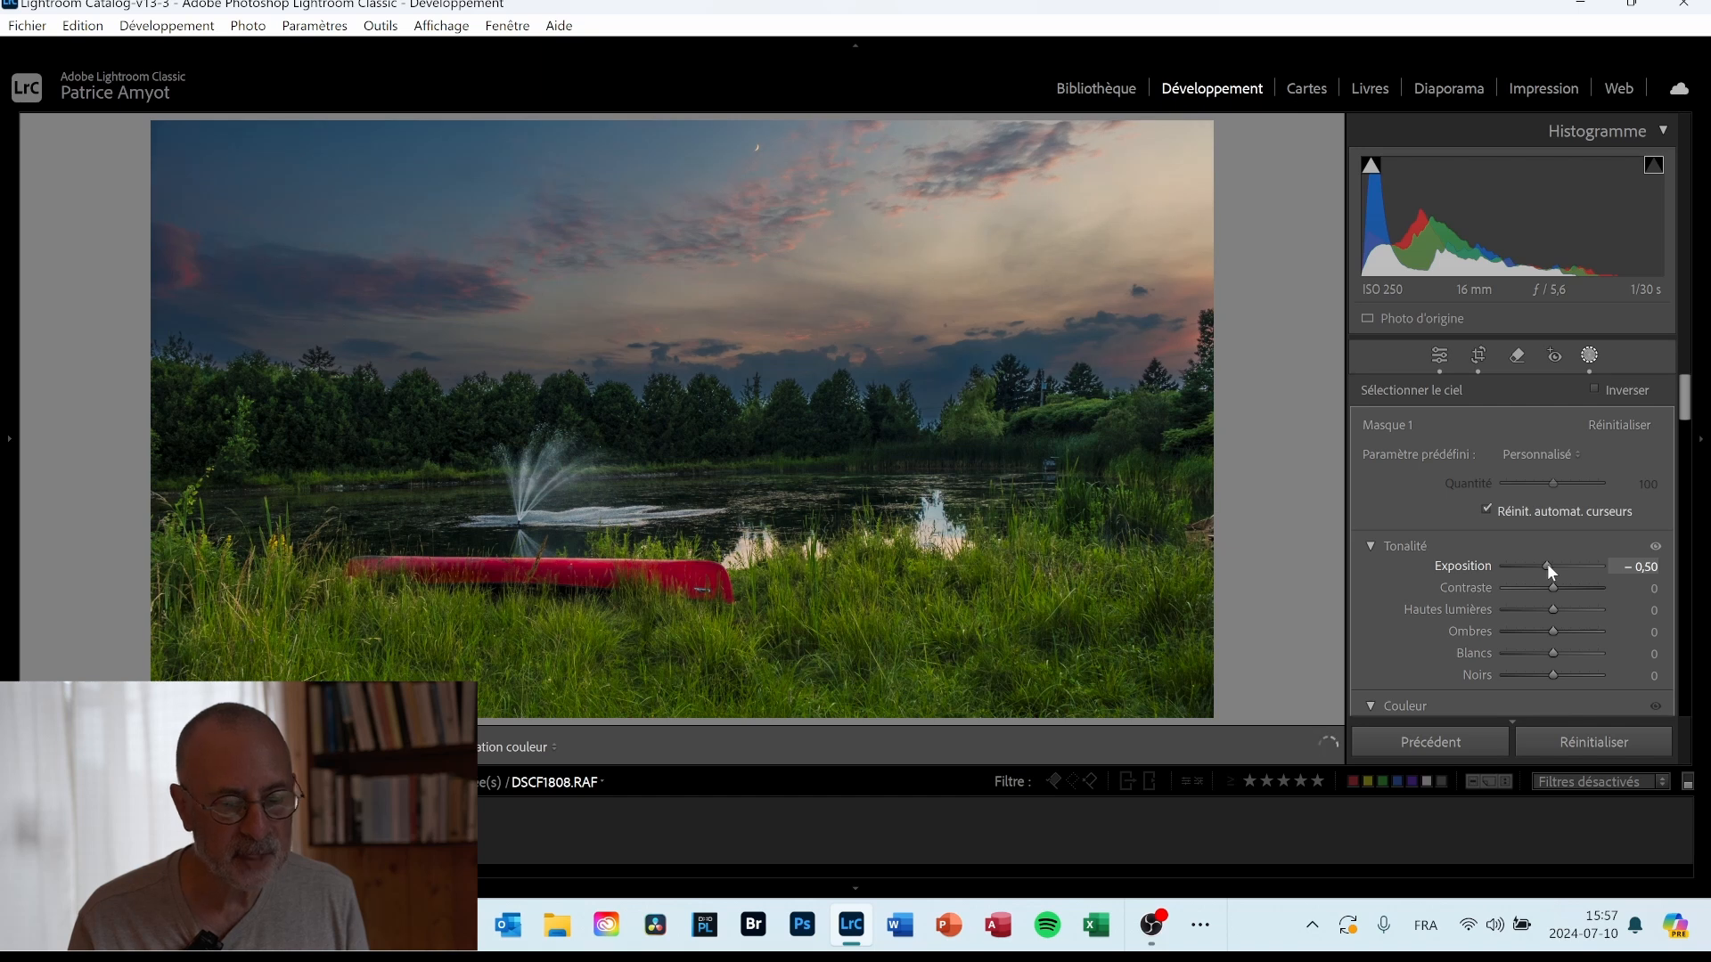
drag(1547, 564, 1549, 565)
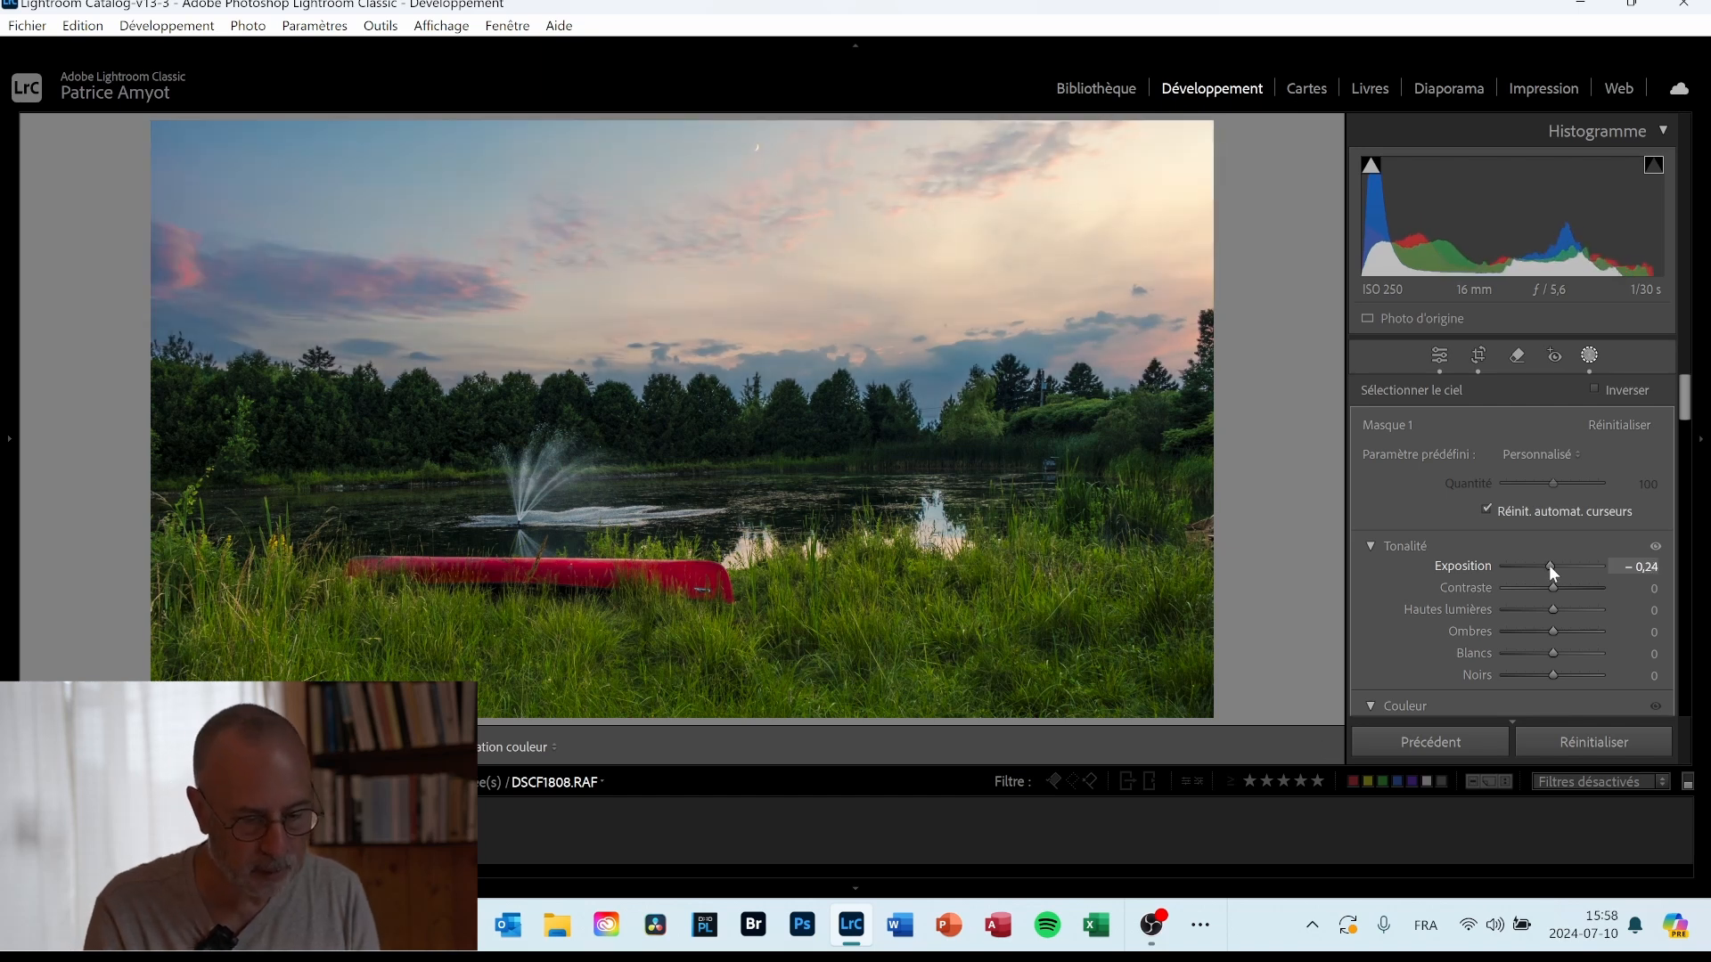
Try entering −15 as the sky mask's Exposition and dismiss the value range alert.
click(1638, 569)
click(1637, 569)
key(BackSpace)
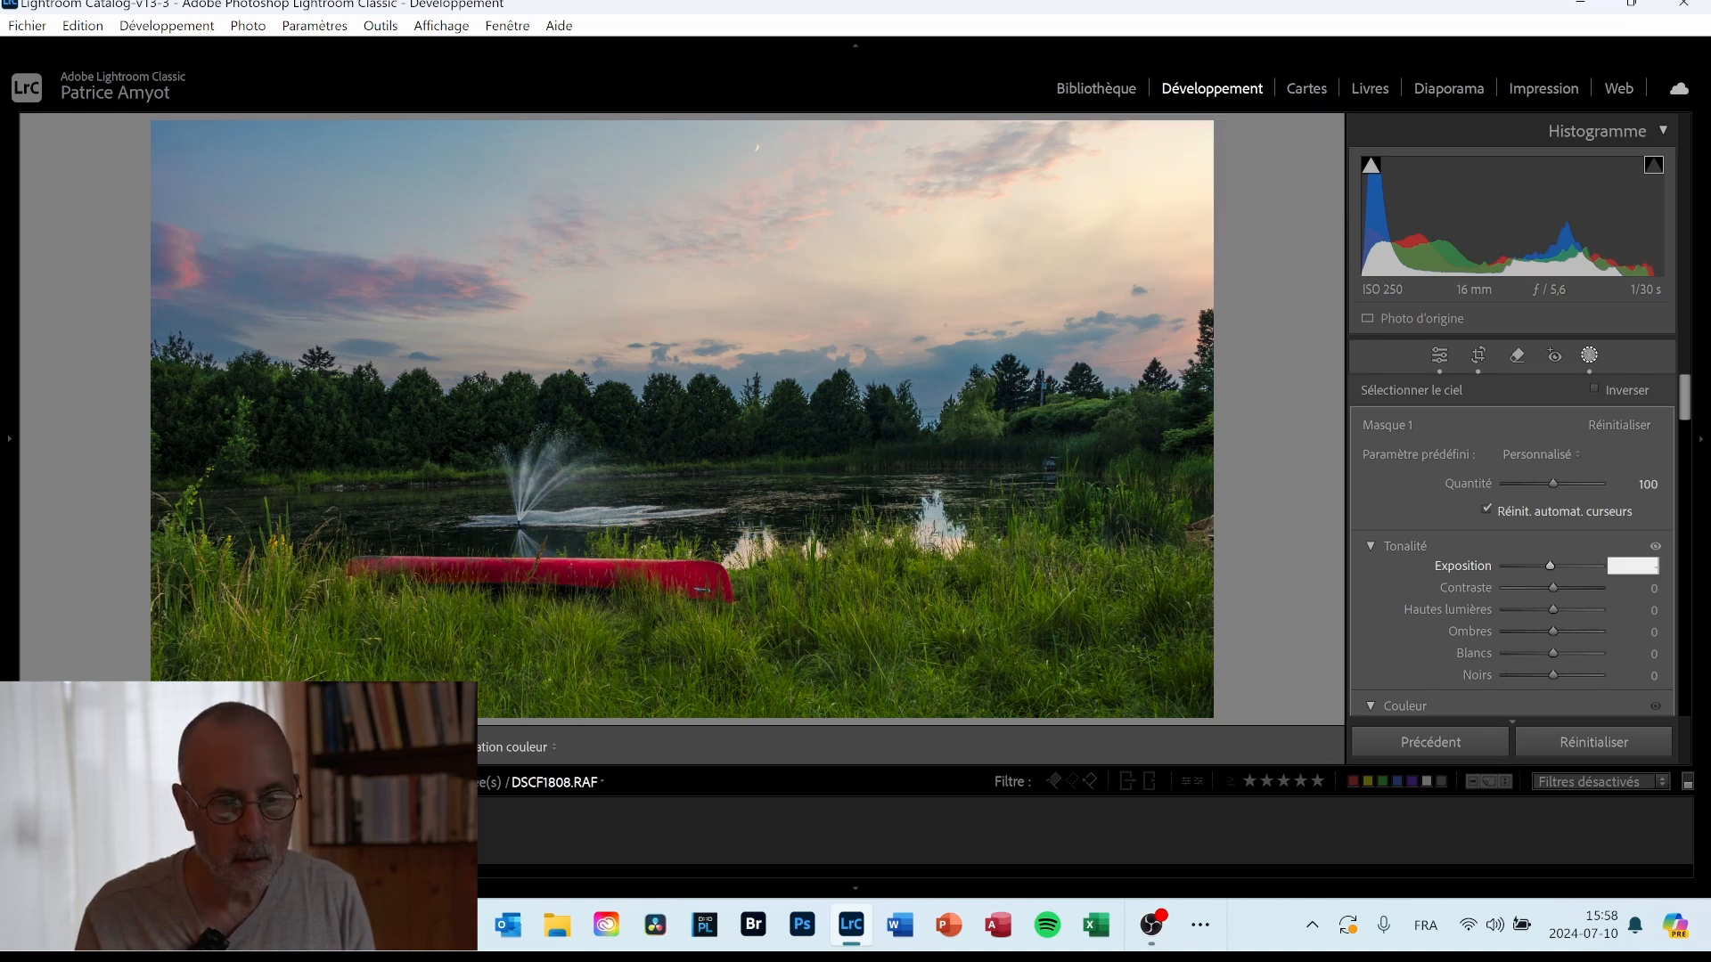
text(-15)
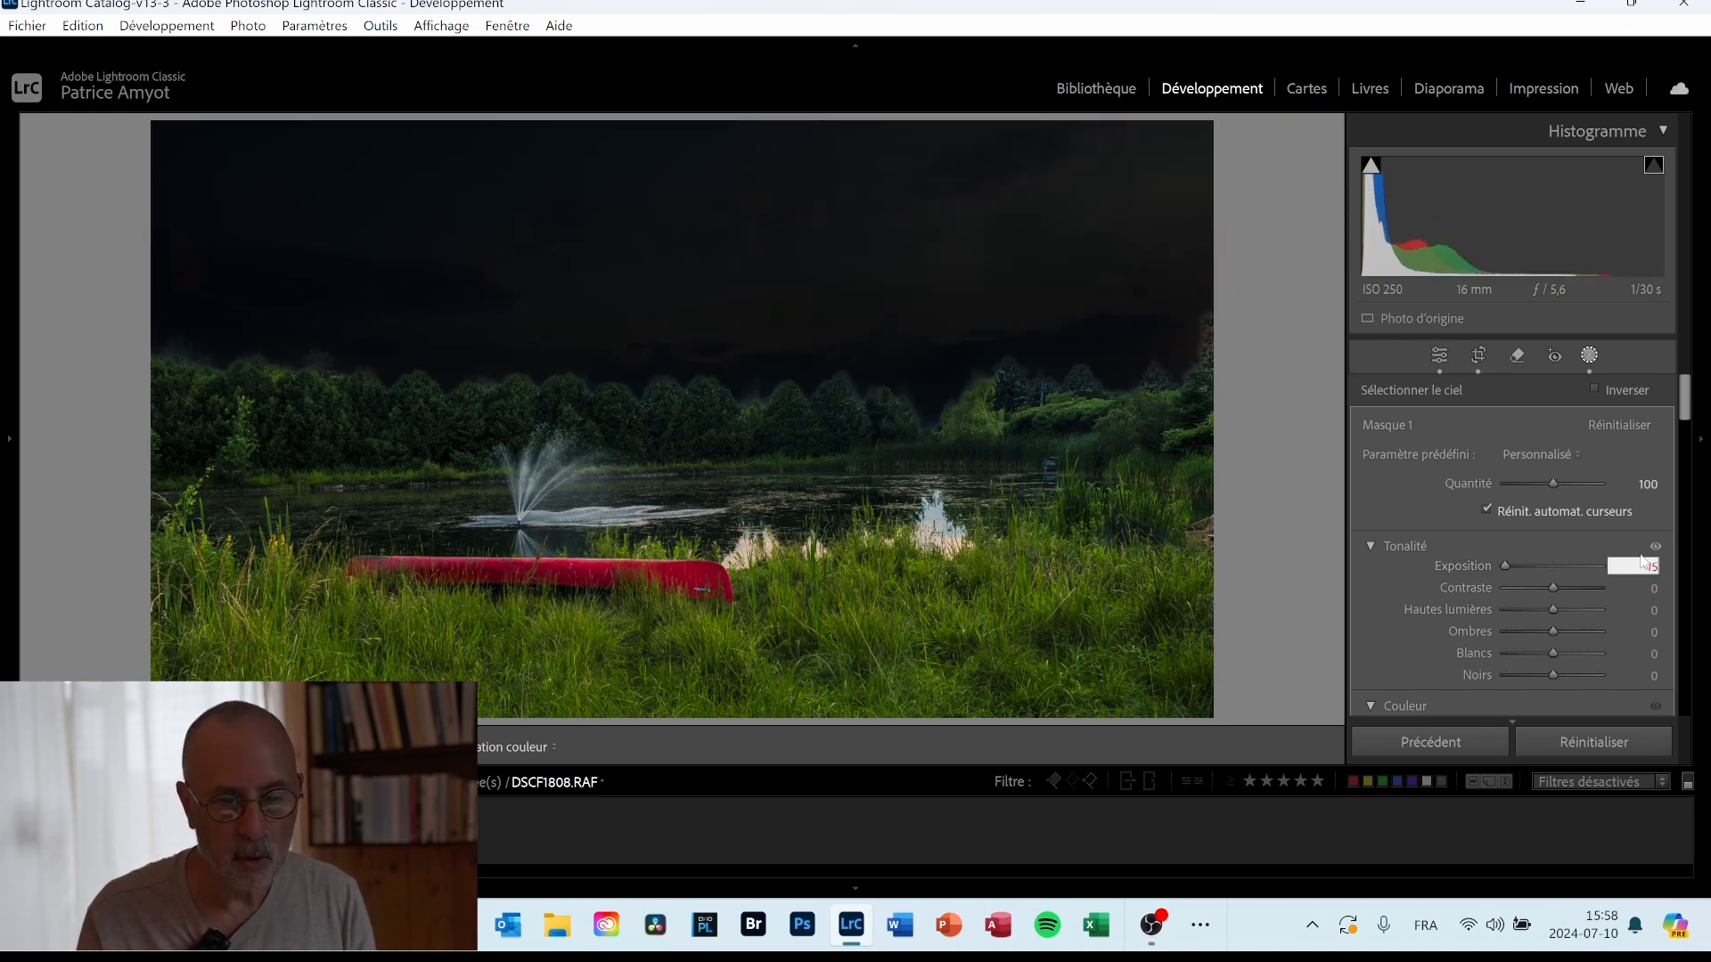
key(Return)
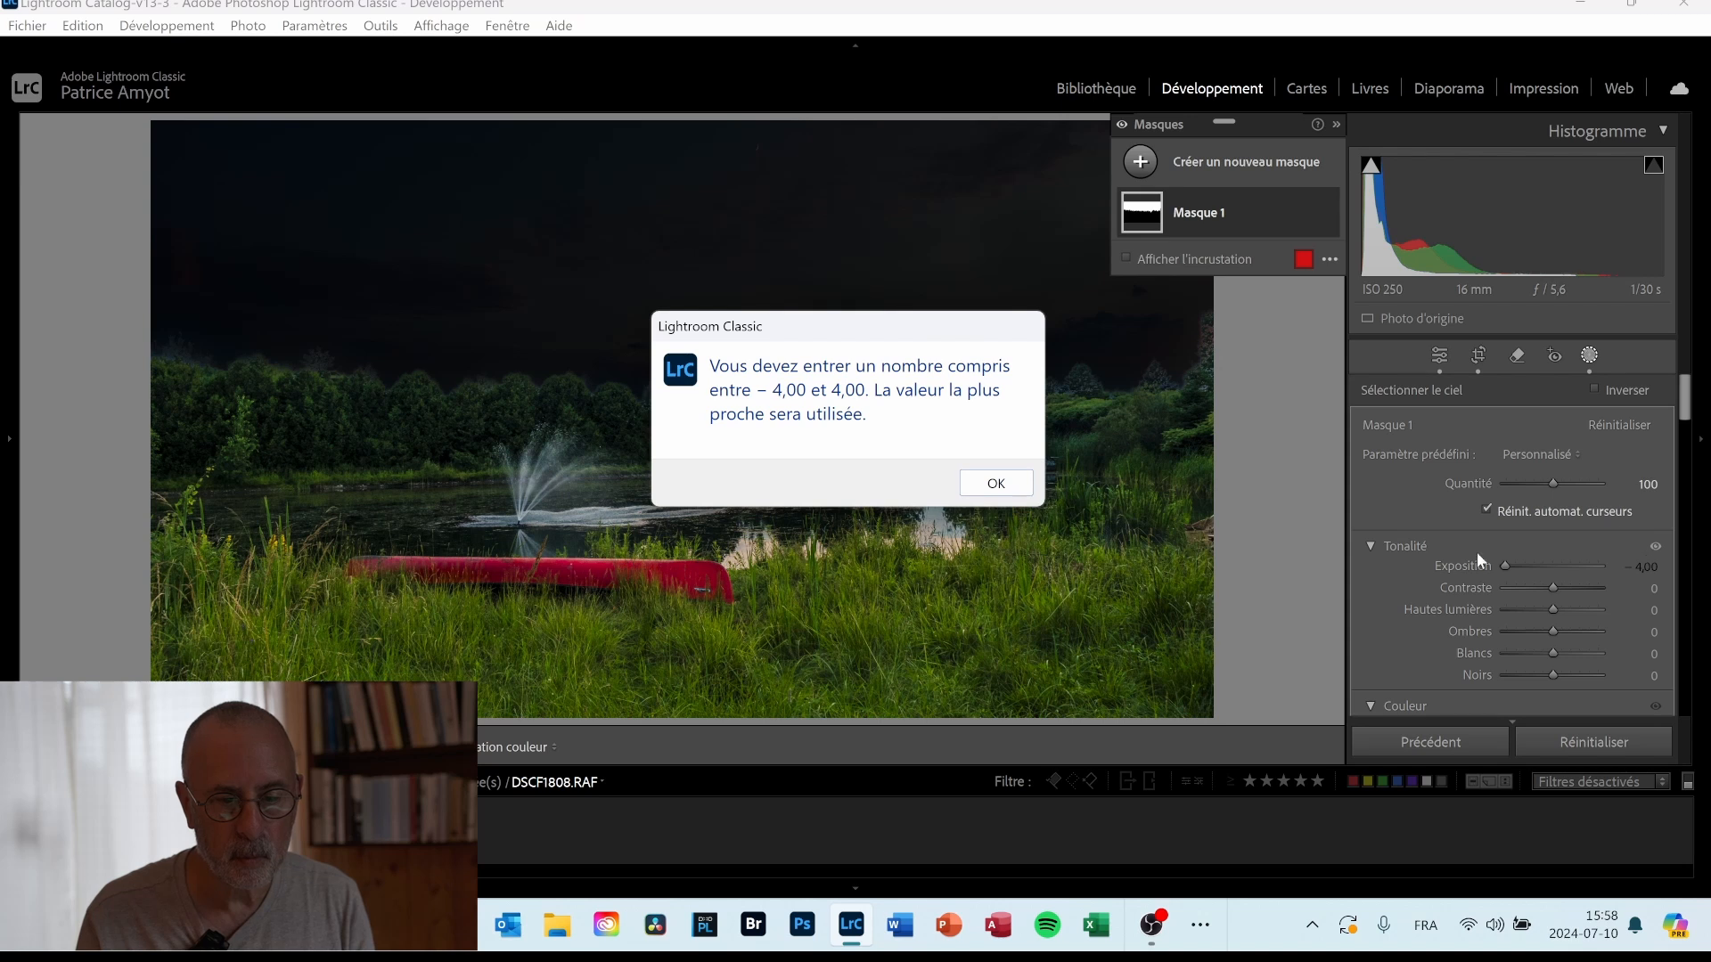
click(995, 483)
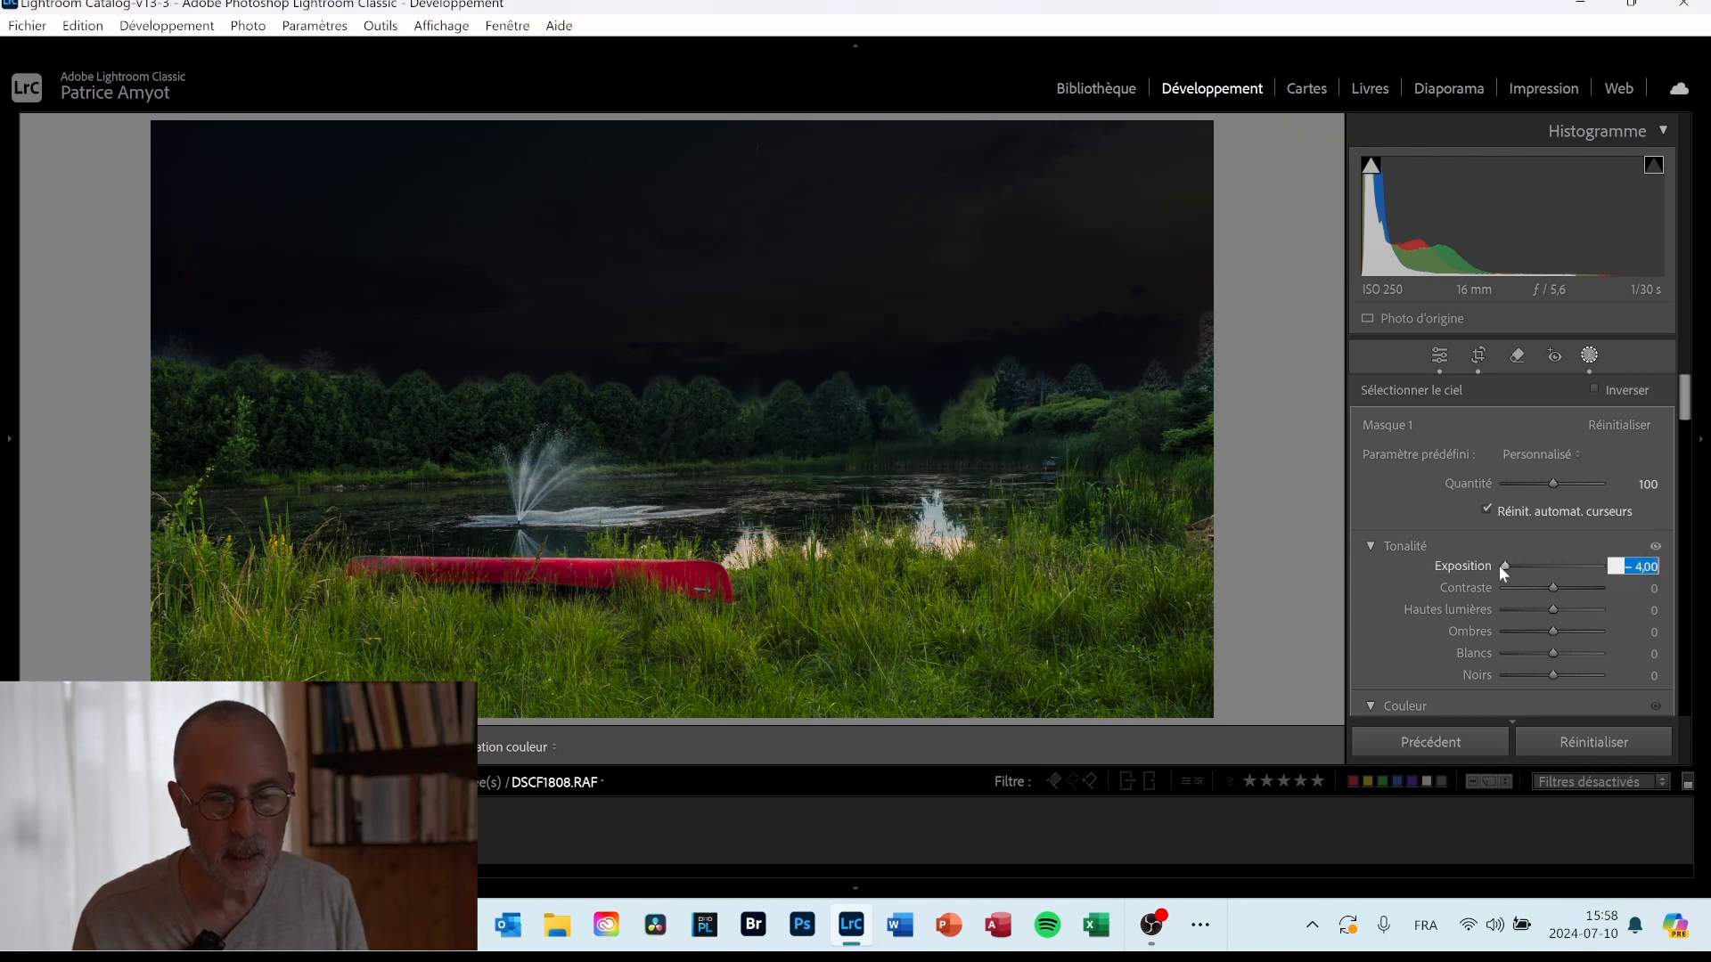
Set the sky mask's Exposition to −0,20, and try a higher Contraste before resetting it to 0.
drag(1506, 565, 1544, 569)
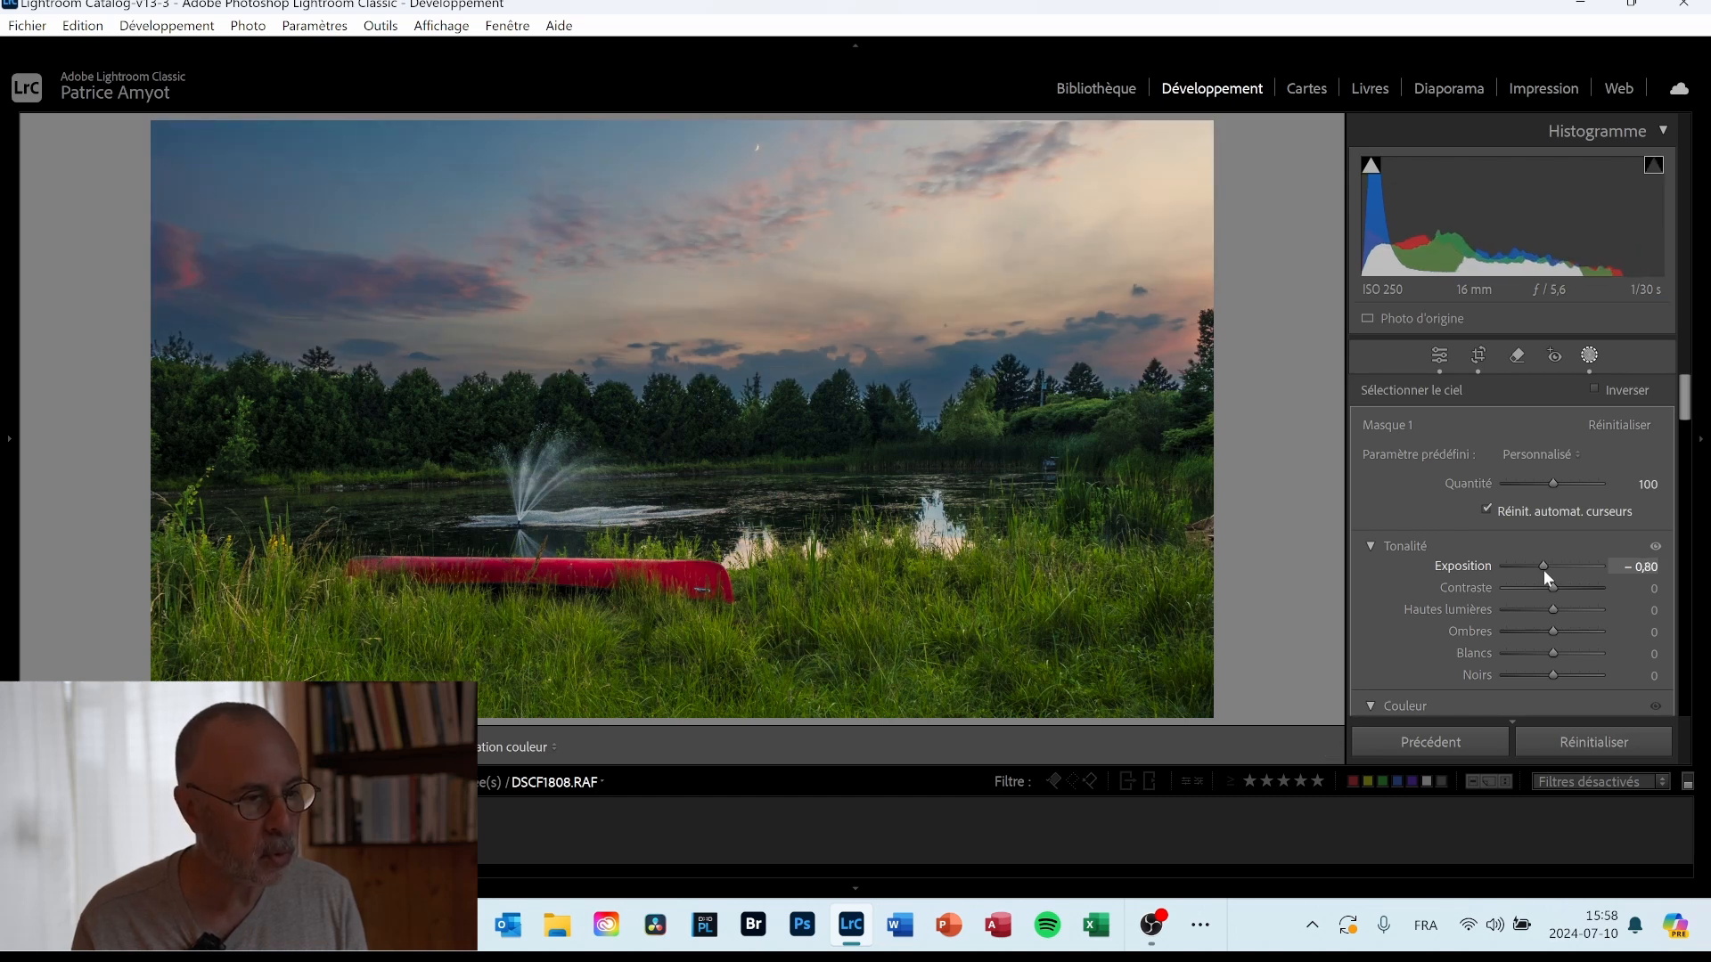
drag(1543, 569, 1551, 569)
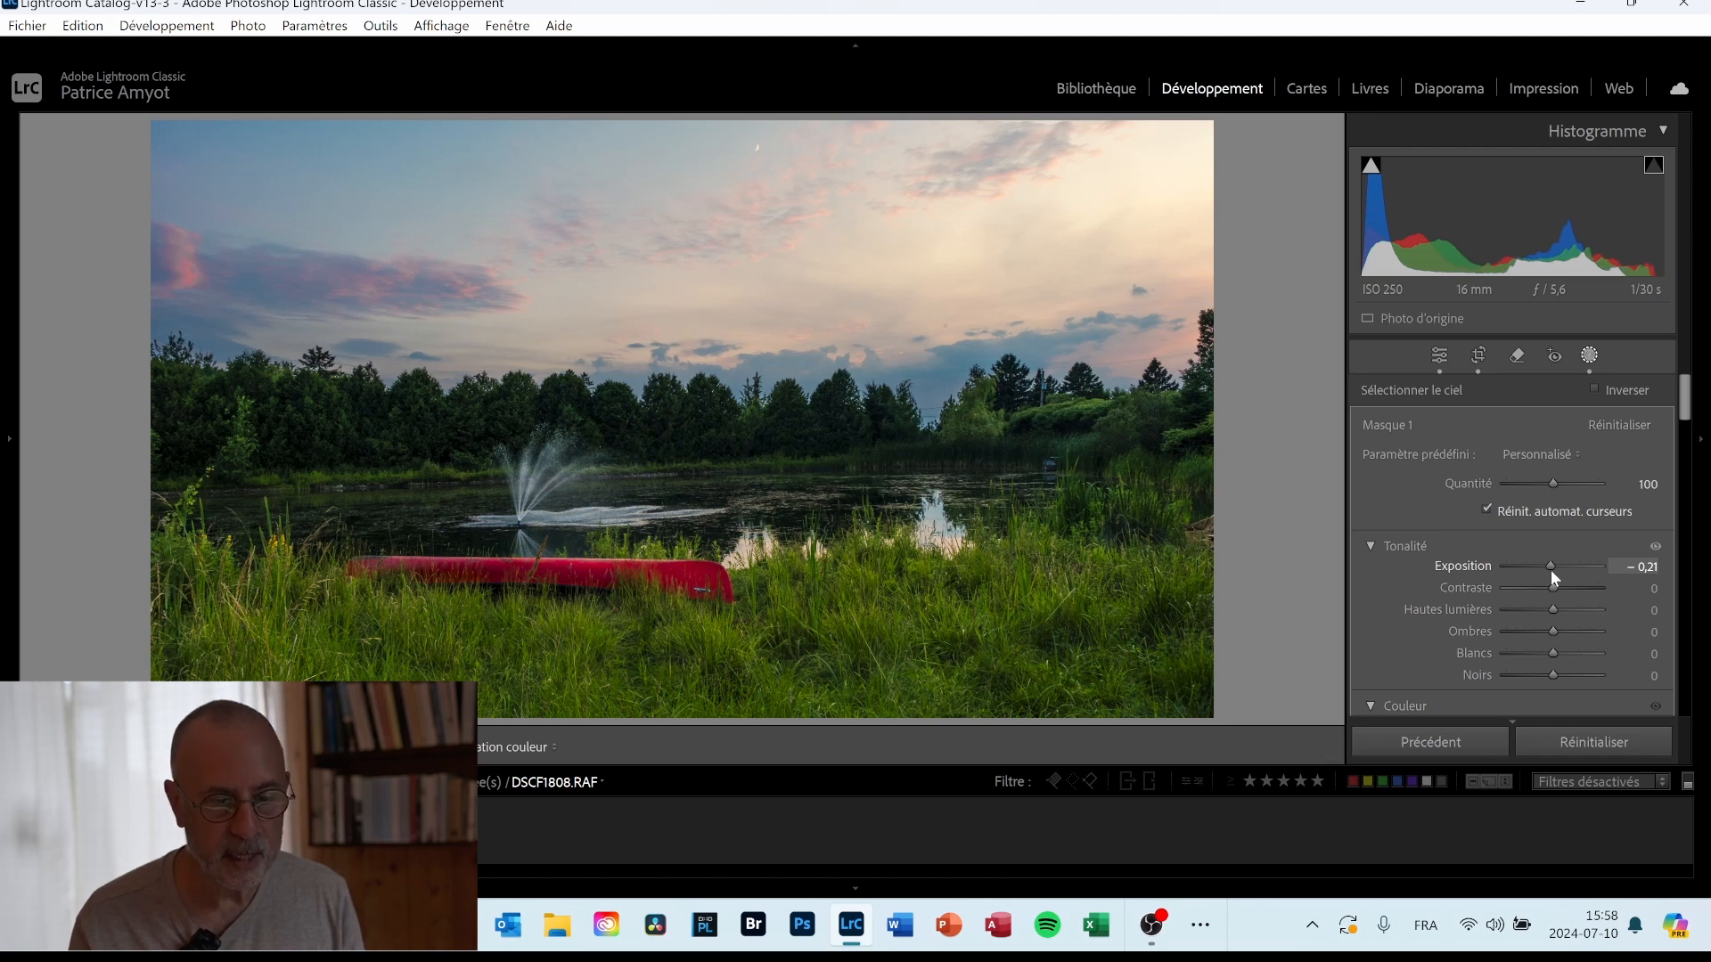
drag(1551, 569, 1550, 569)
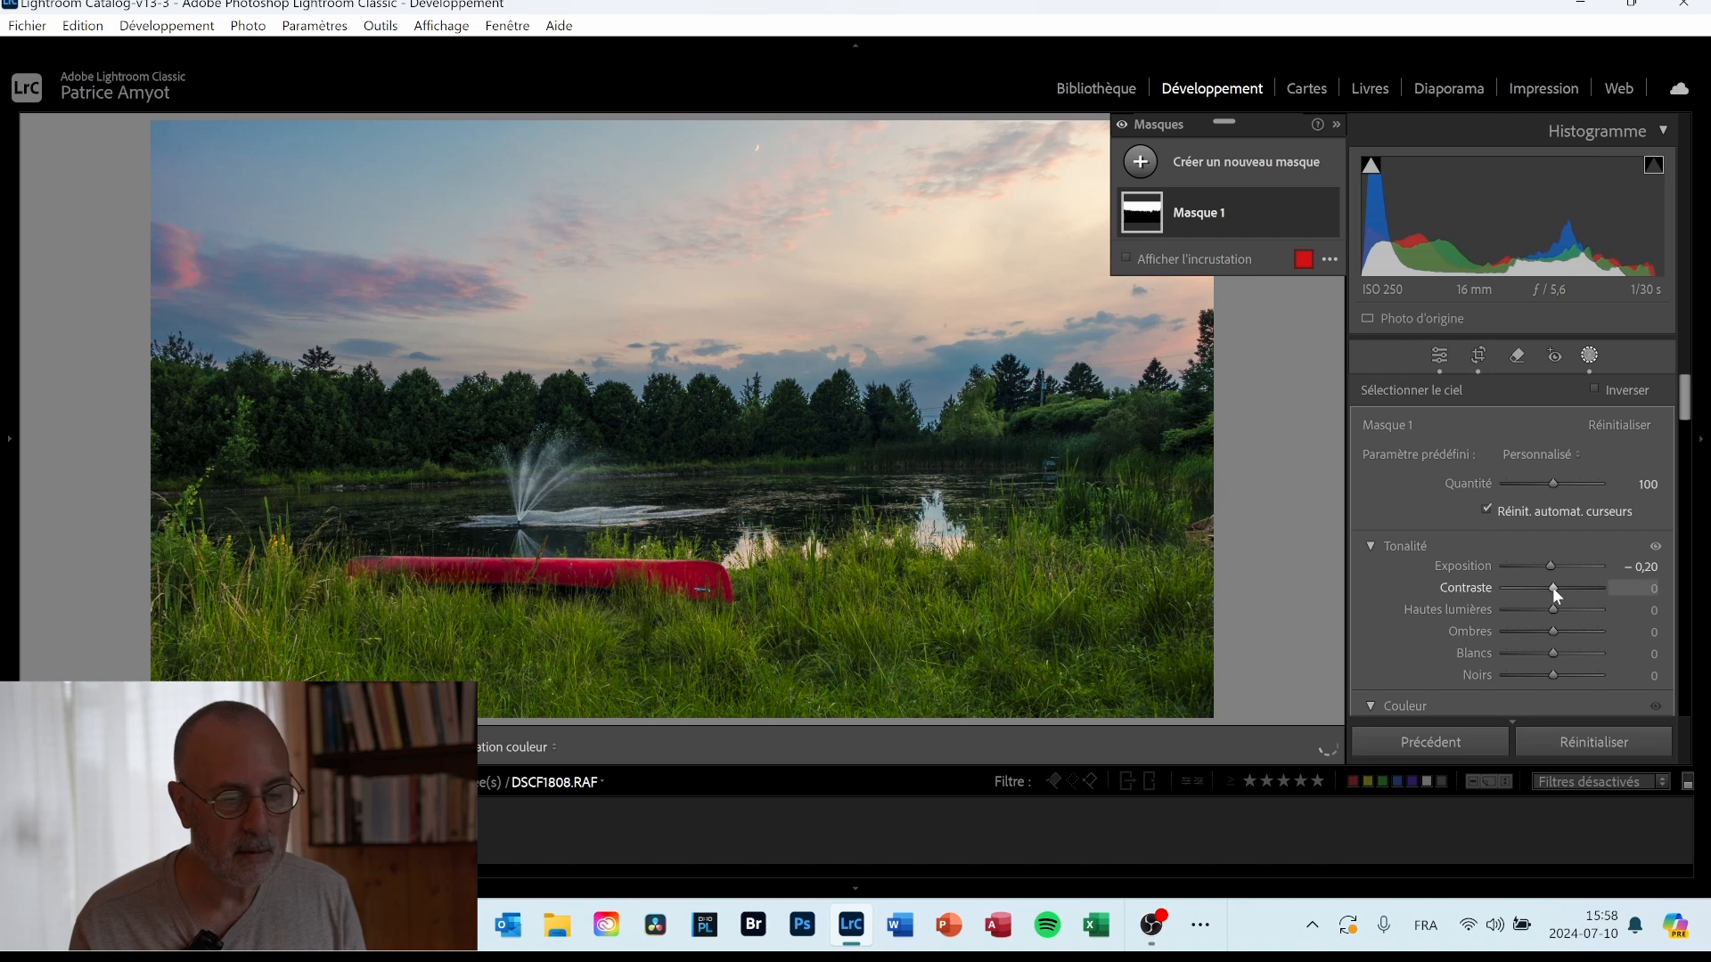
drag(1552, 586, 1579, 590)
double_click(1484, 589)
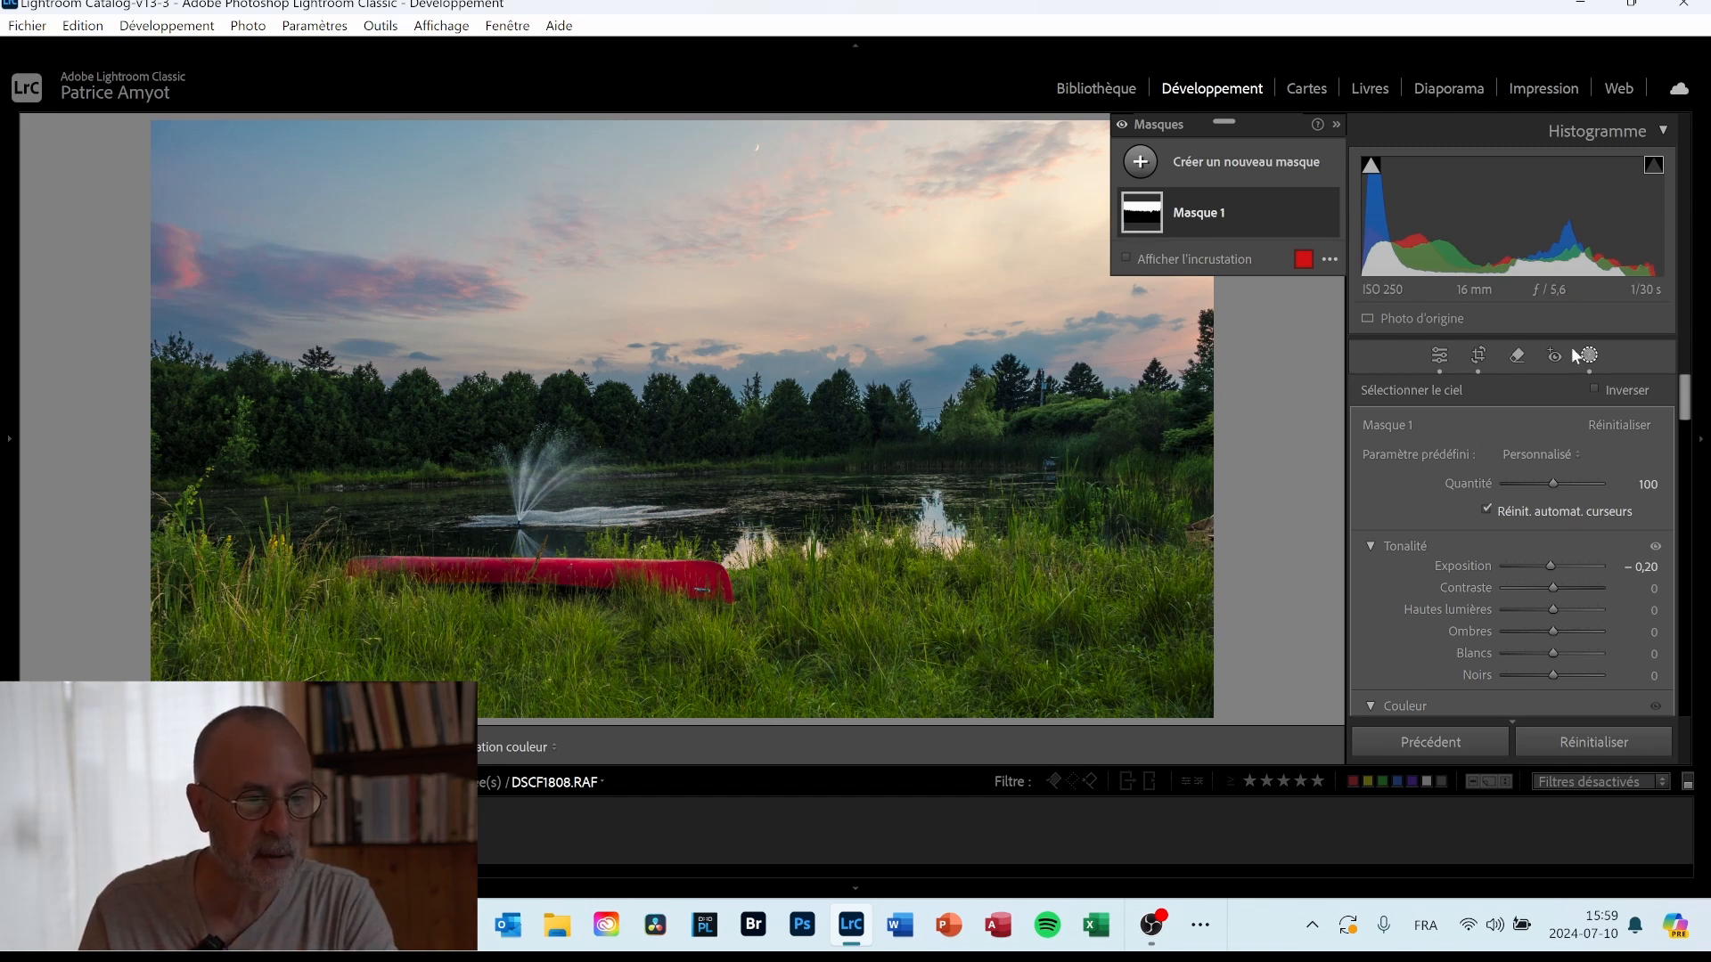
Add a new Pinceau mask and set the brush size to 8,0 by comparing several sizes over the trees.
click(1142, 165)
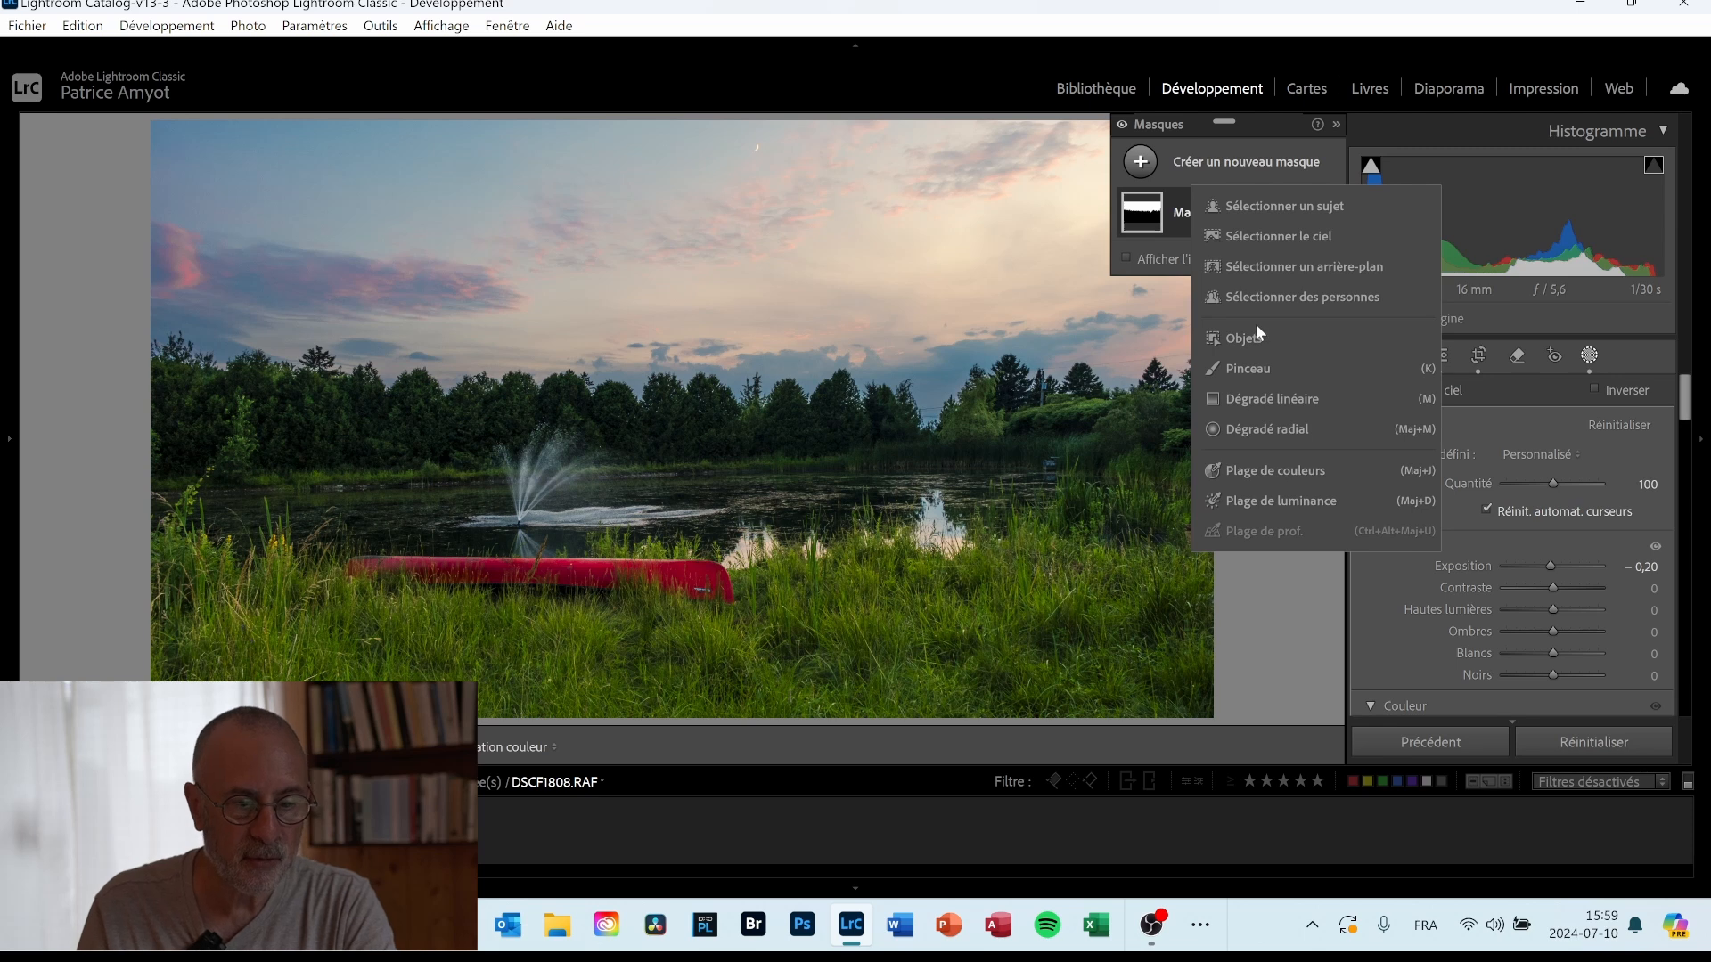
click(1256, 367)
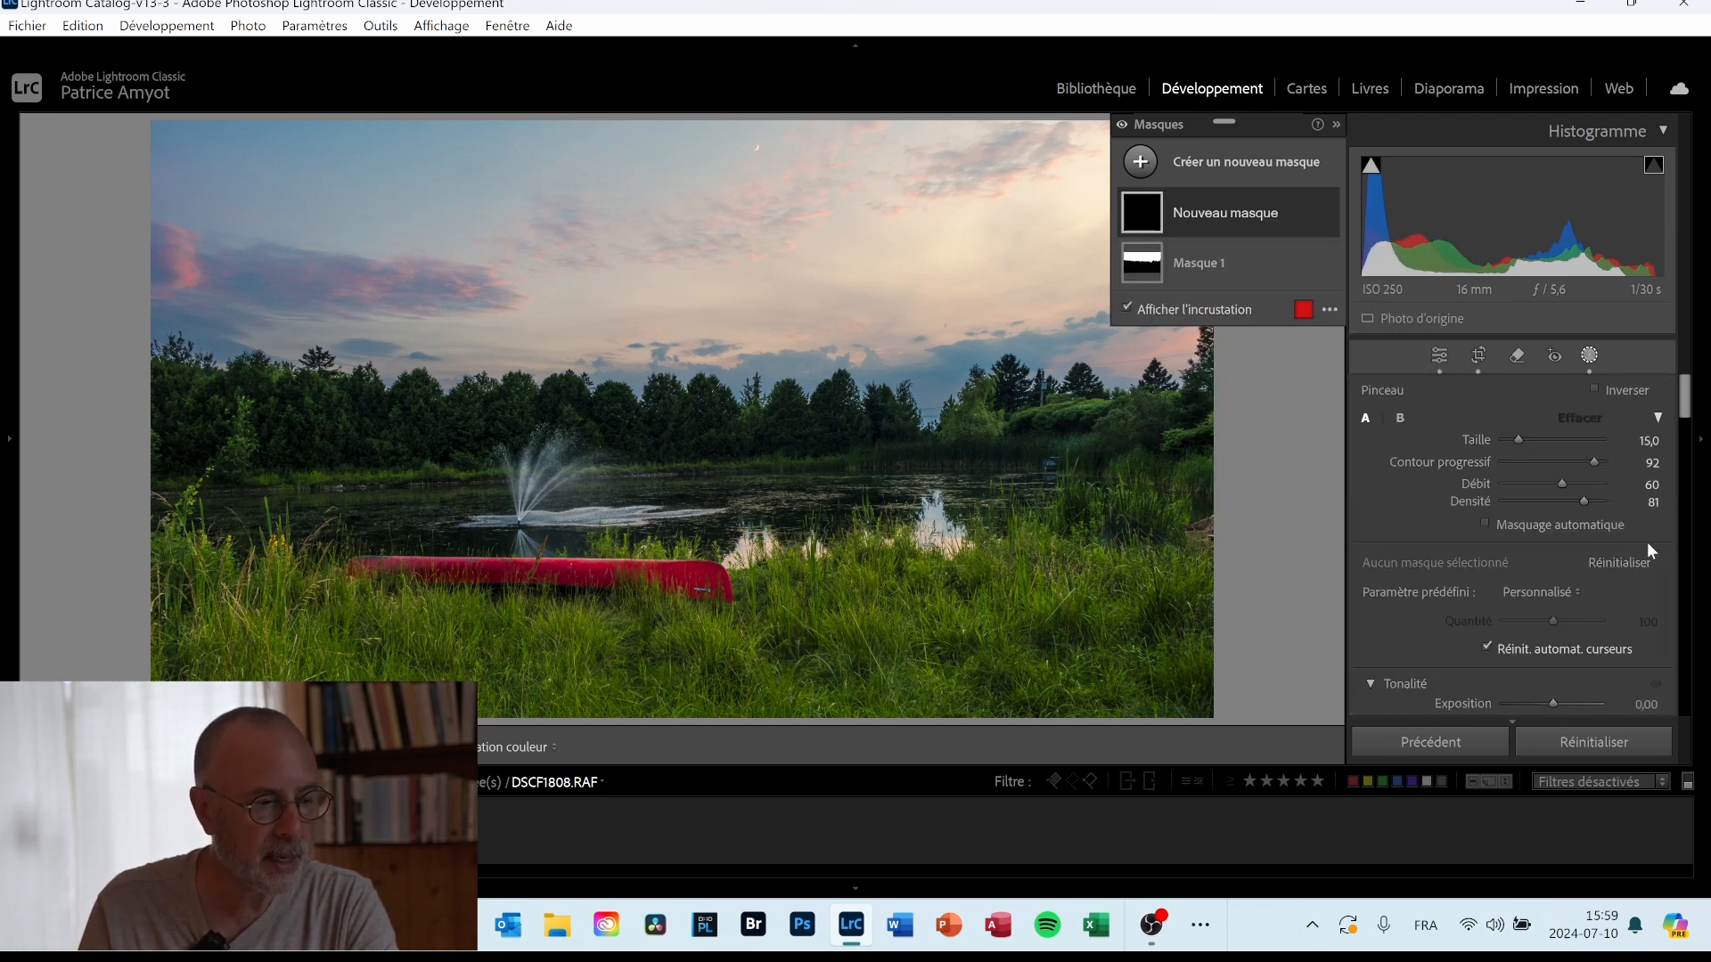
scroll(813, 428, down, 4)
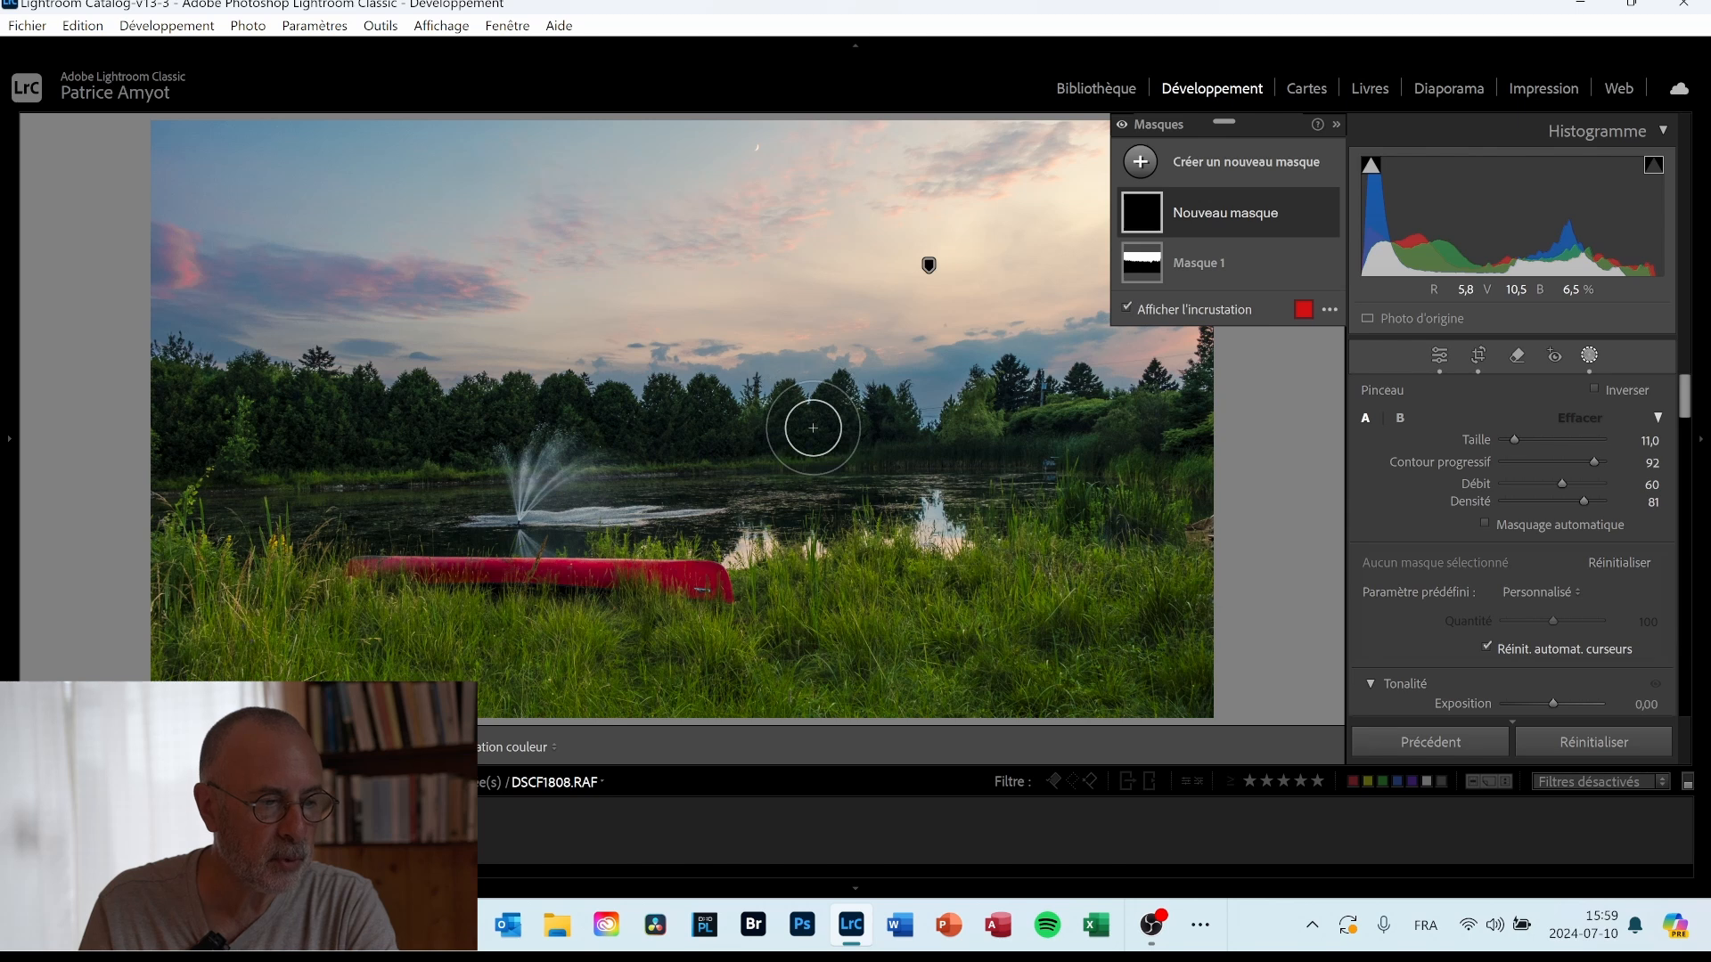
scroll(813, 427, up, 7)
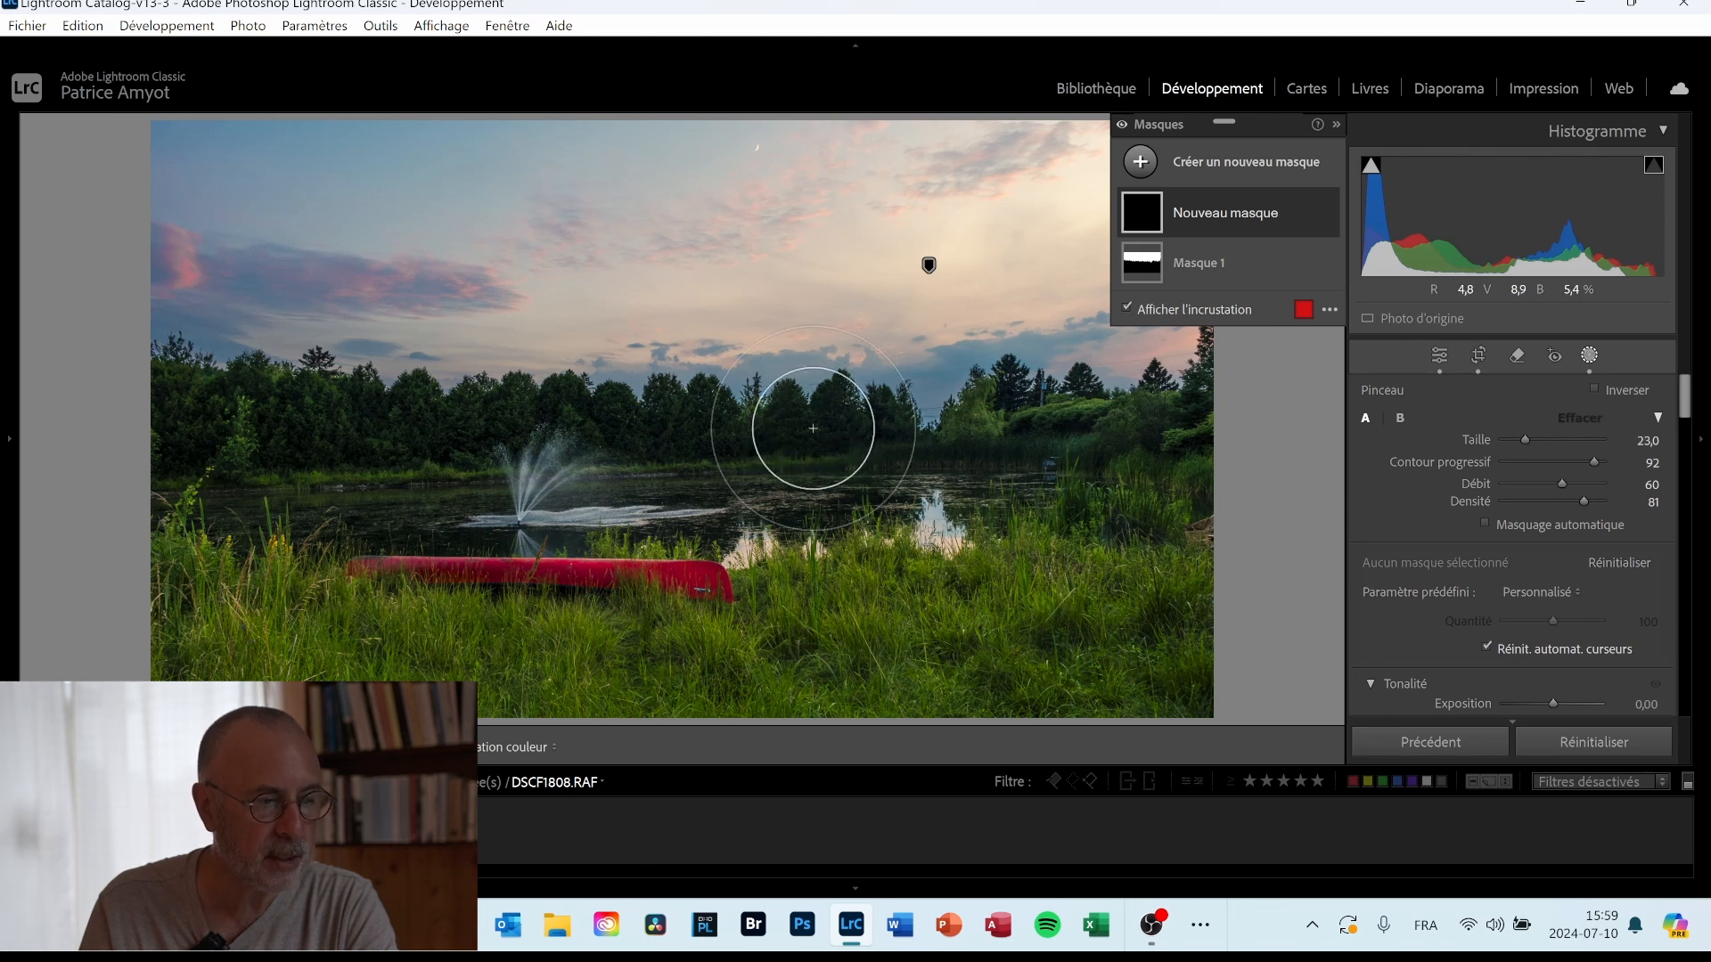
scroll(812, 428, down, 10)
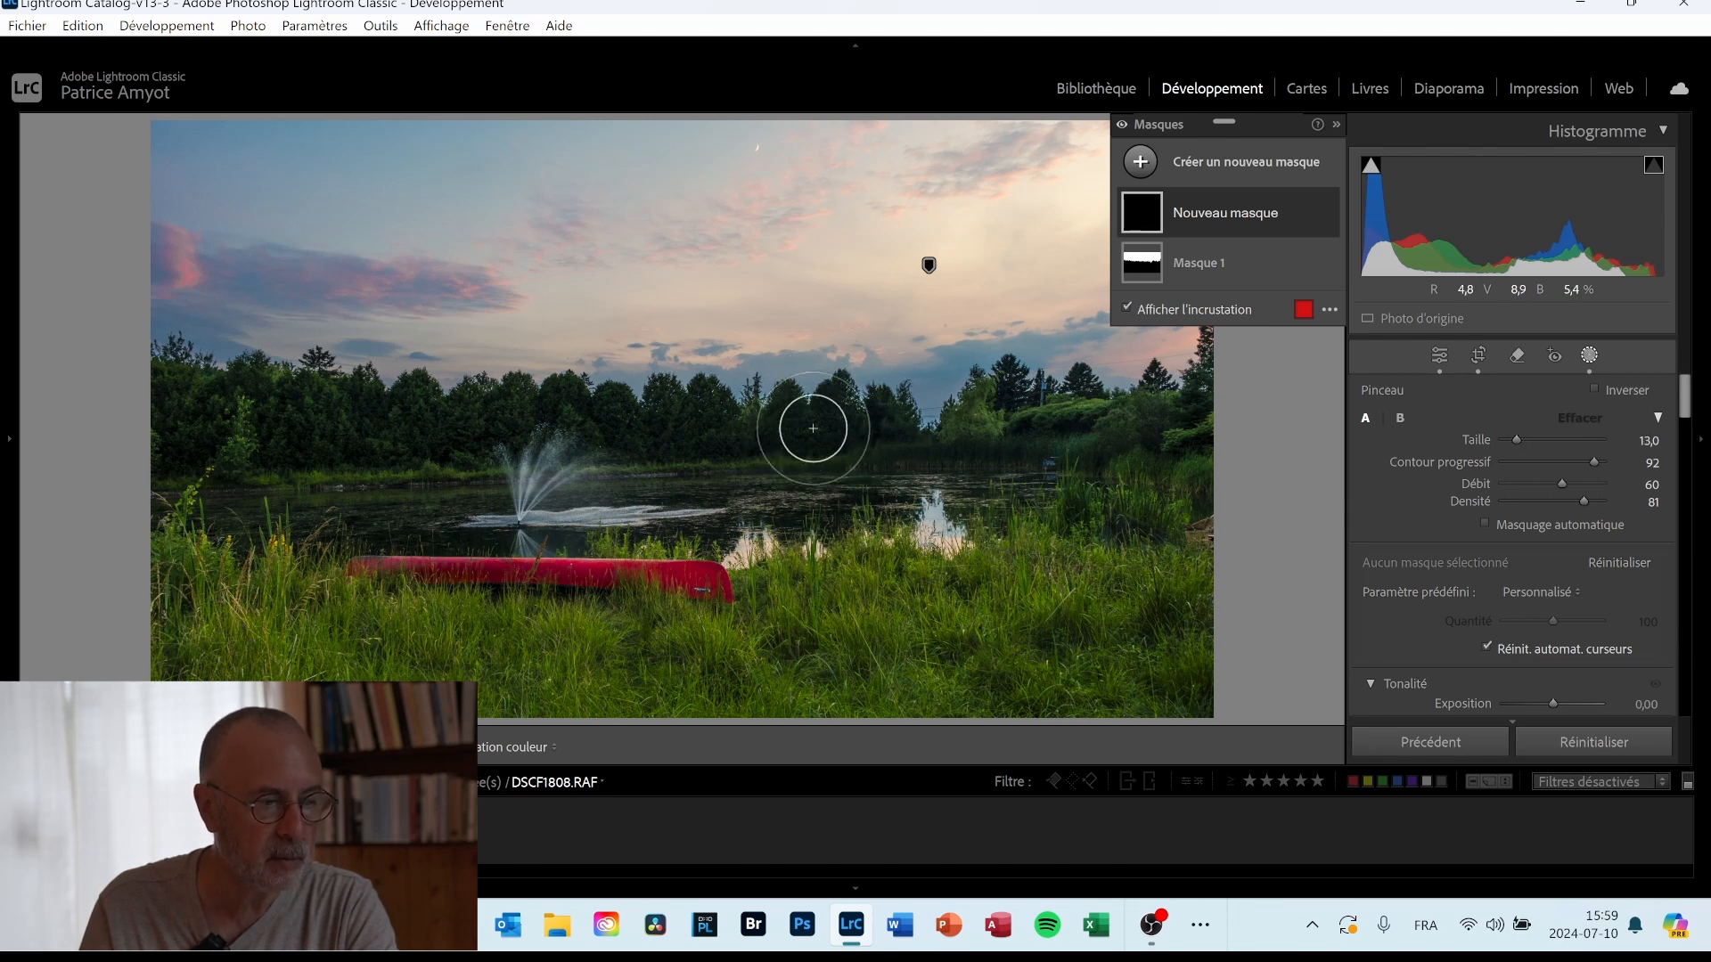
scroll(813, 428, up, 2)
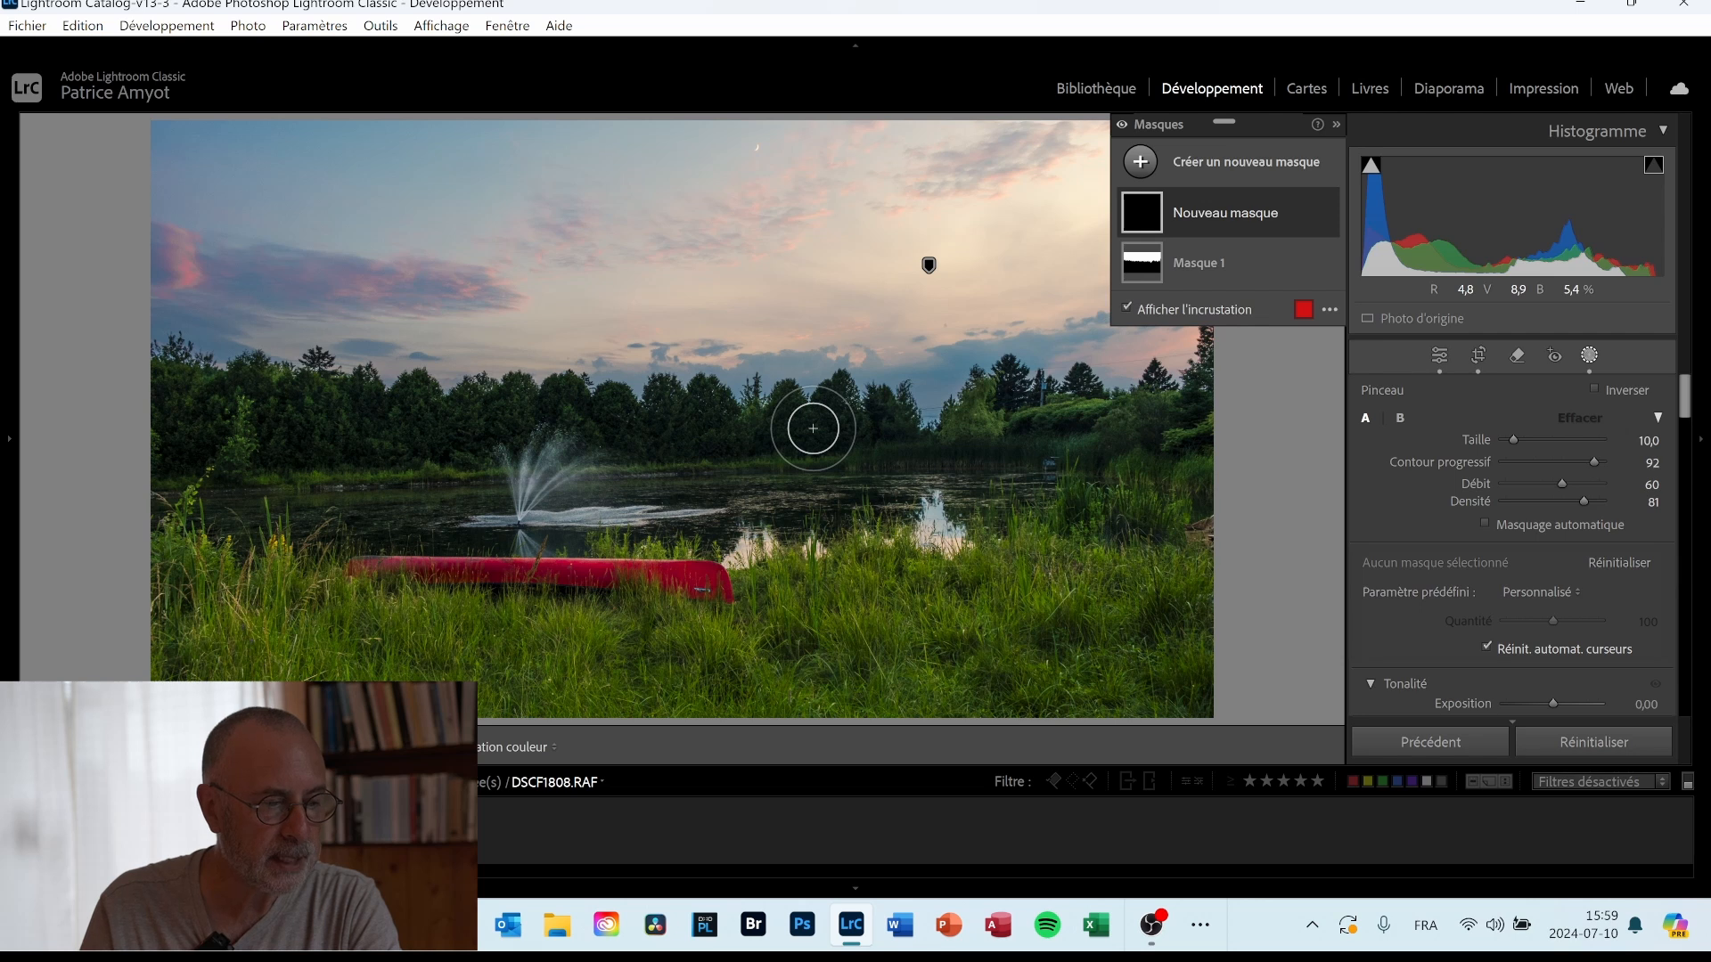
scroll(843, 423, down, 2)
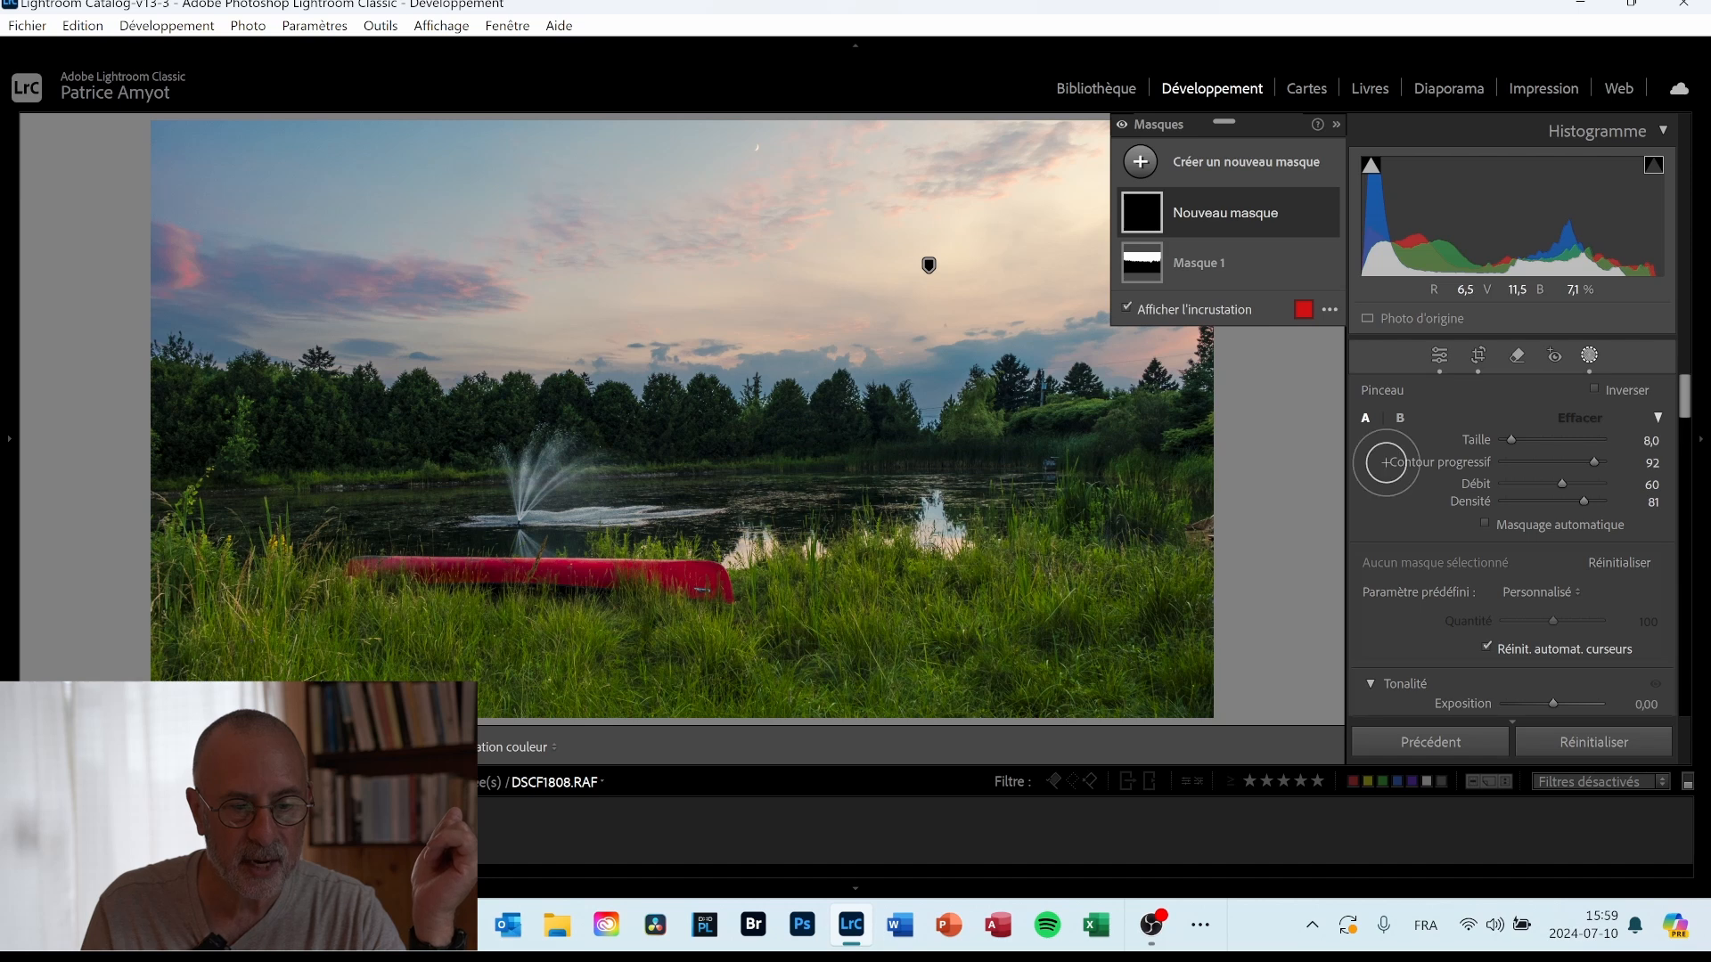
Set the brush mask's Exposition to 0,73 and Température to 36, and paint it along the dark tree line behind the pond.
scroll(1685, 401, down, 3)
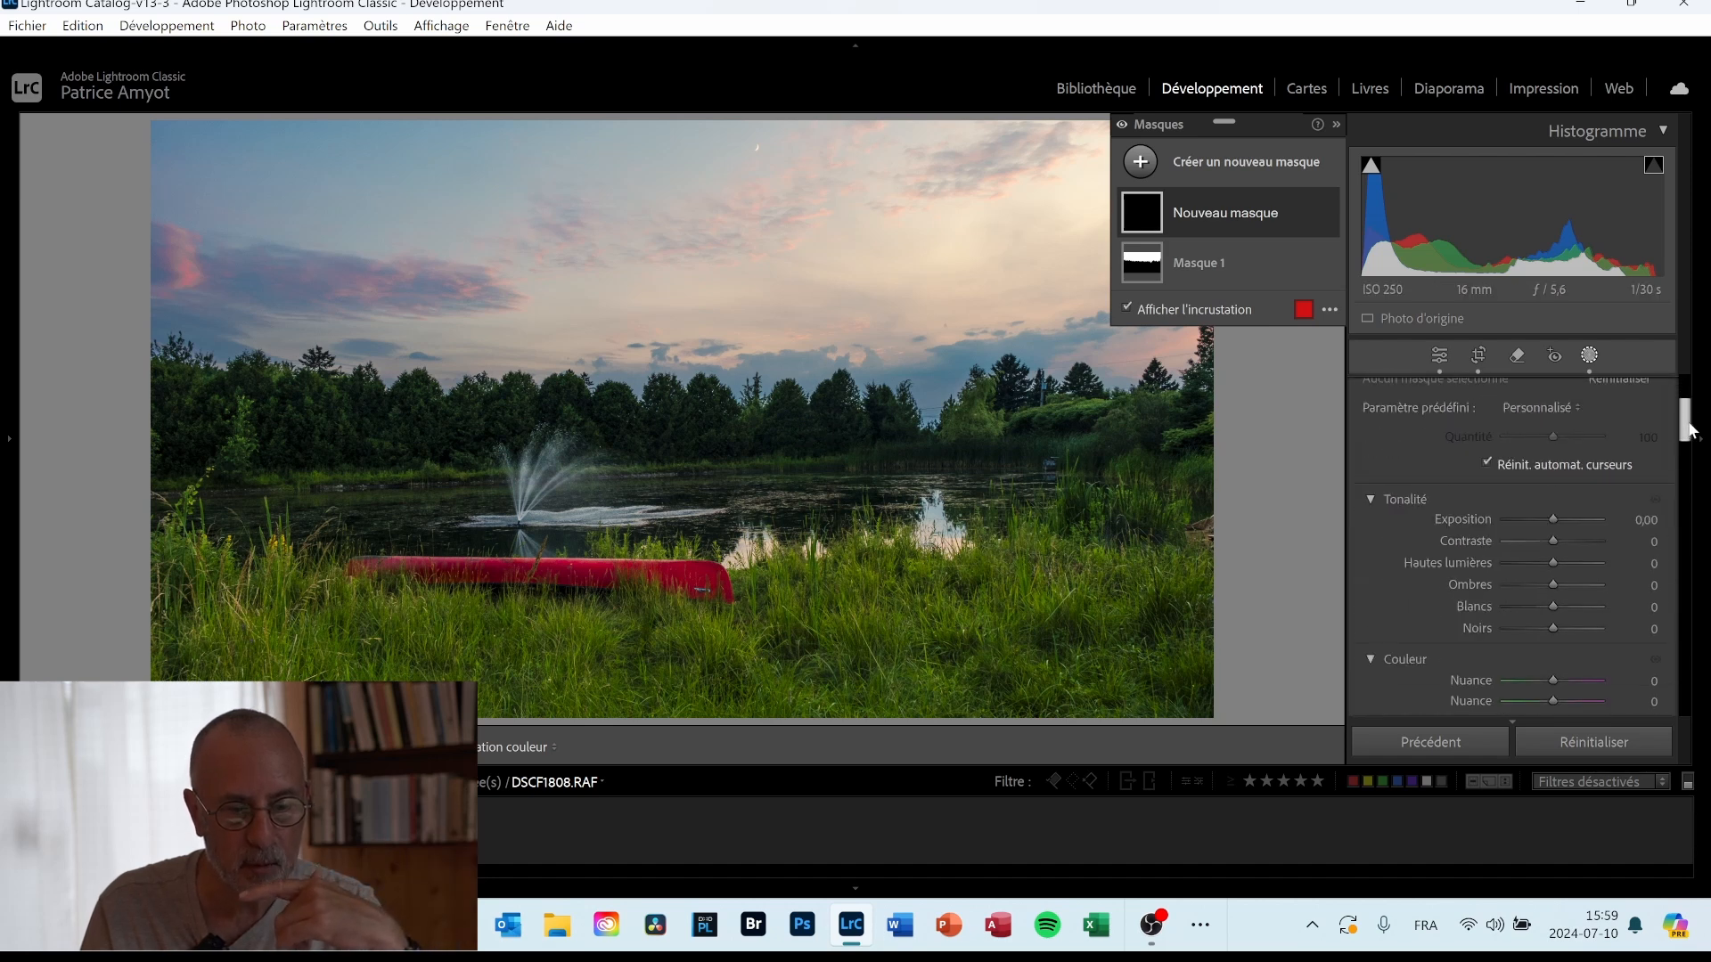
drag(1556, 476, 1564, 478)
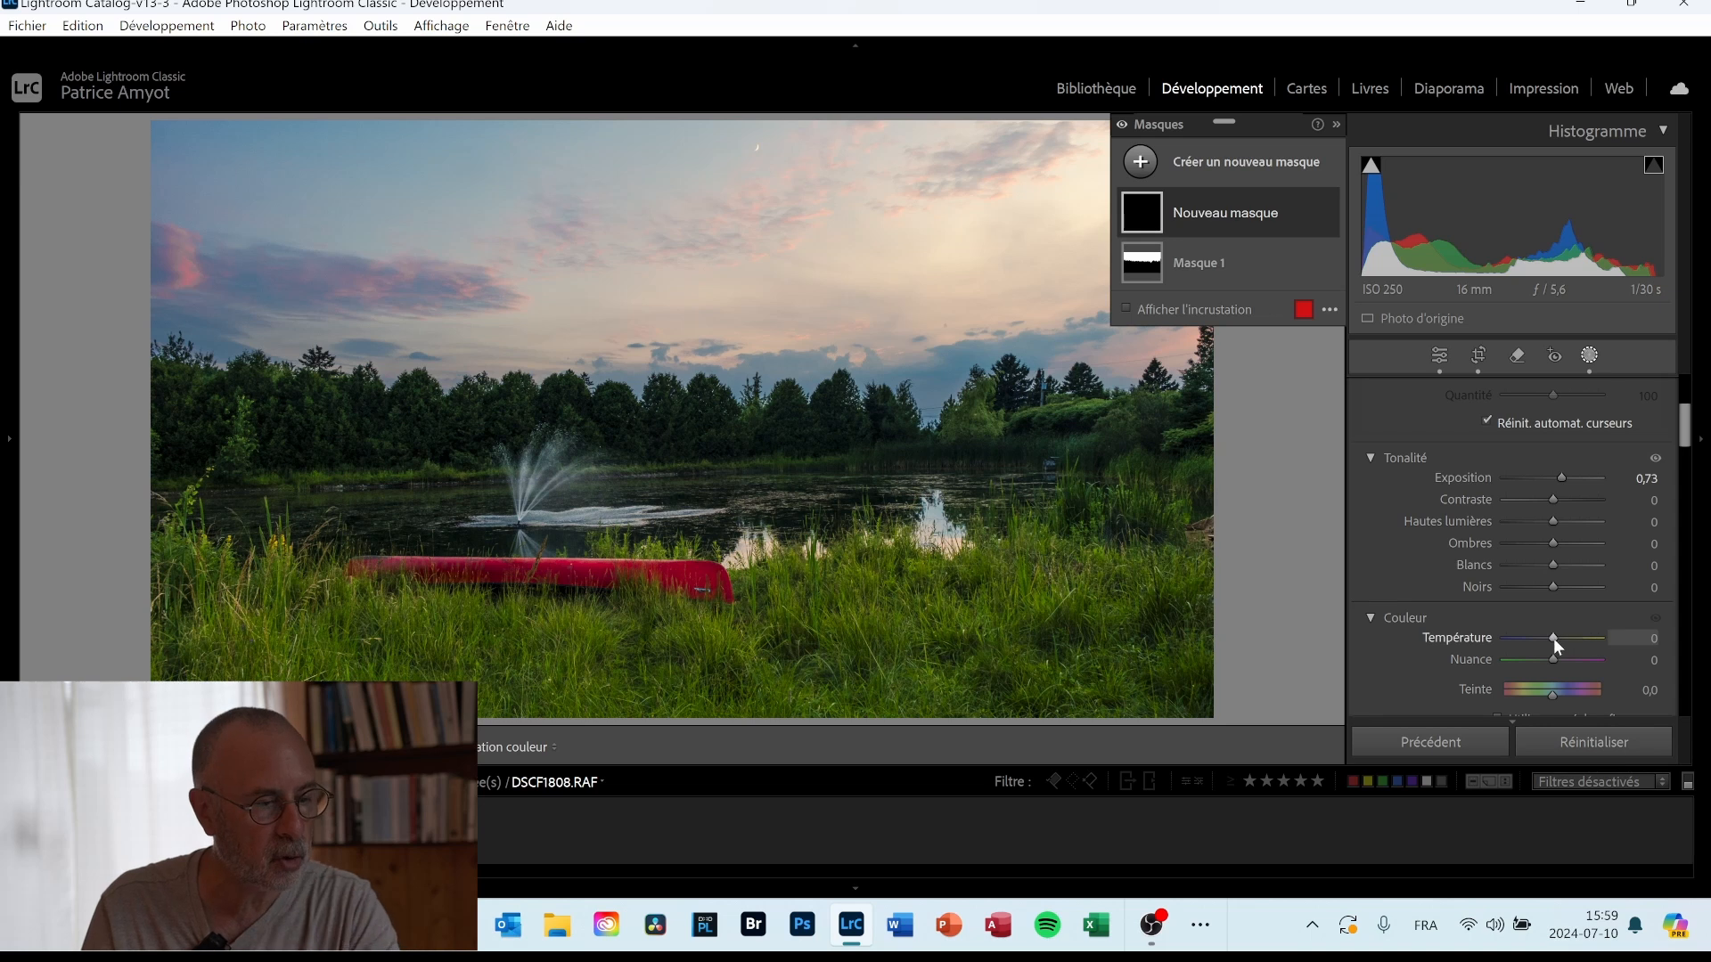
drag(1554, 638, 1570, 640)
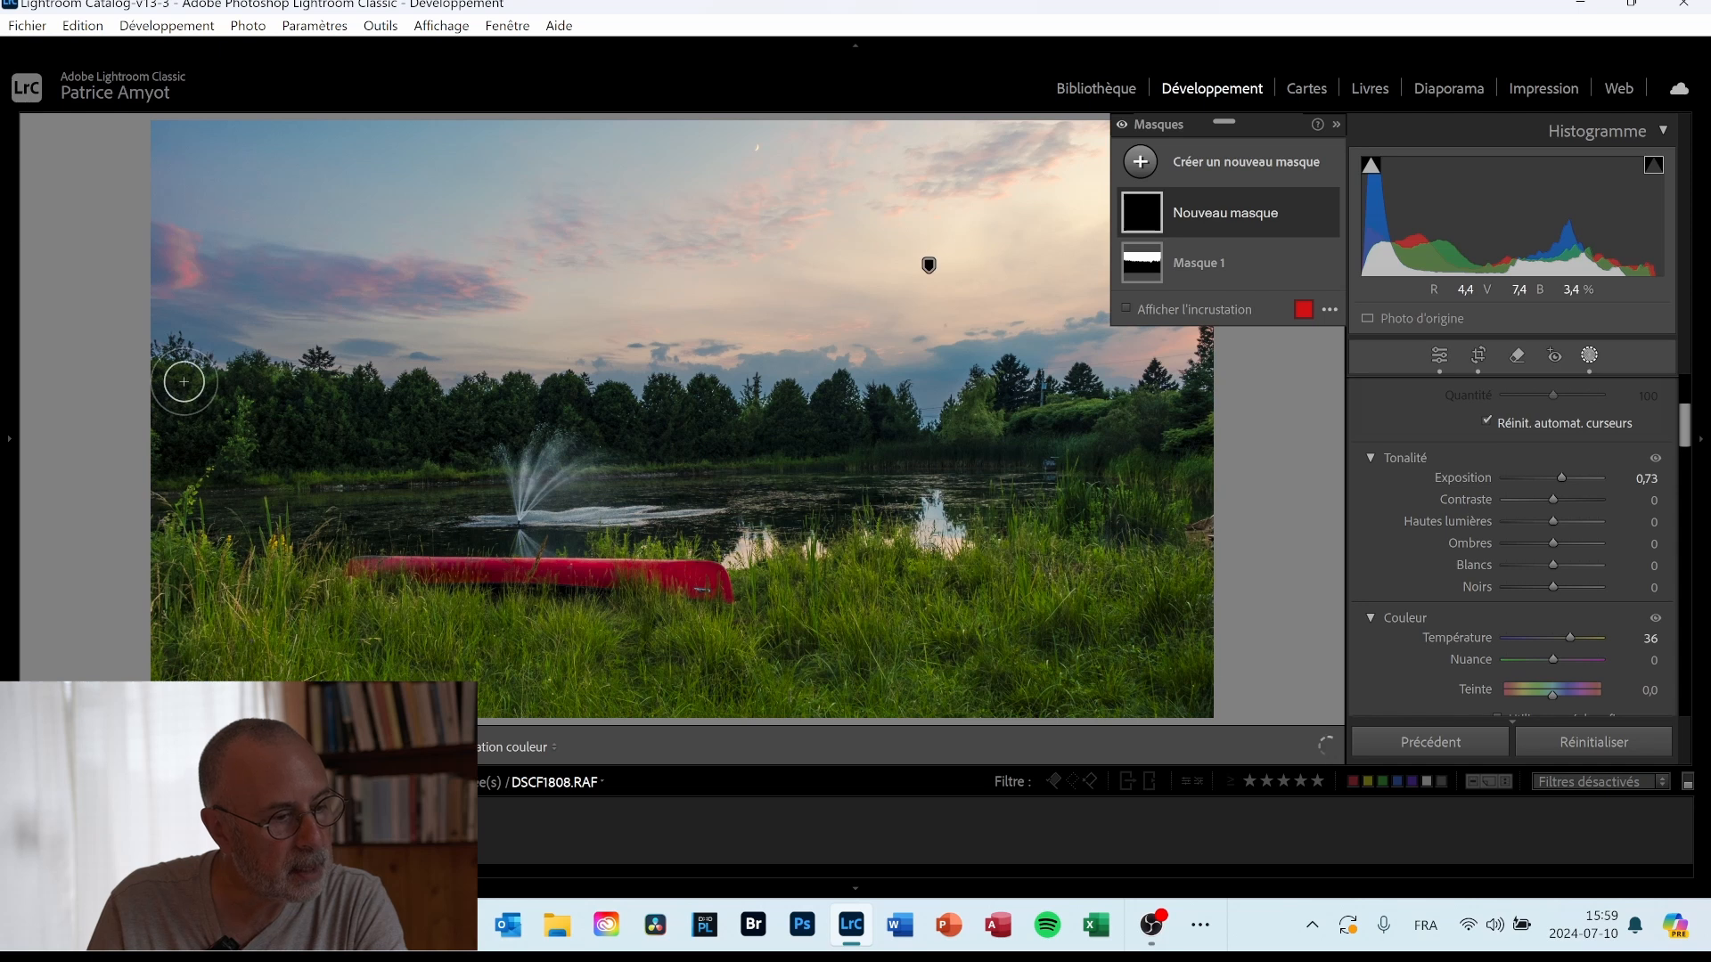
mouse_move(175, 378)
mouse_down()
mouse_move(383, 414)
mouse_move(192, 428)
mouse_move(193, 442)
mouse_move(581, 426)
mouse_move(331, 425)
mouse_move(464, 408)
mouse_move(901, 431)
mouse_move(808, 445)
mouse_move(472, 416)
mouse_move(234, 442)
mouse_move(196, 431)
mouse_move(181, 352)
mouse_move(164, 450)
mouse_move(375, 460)
mouse_up()
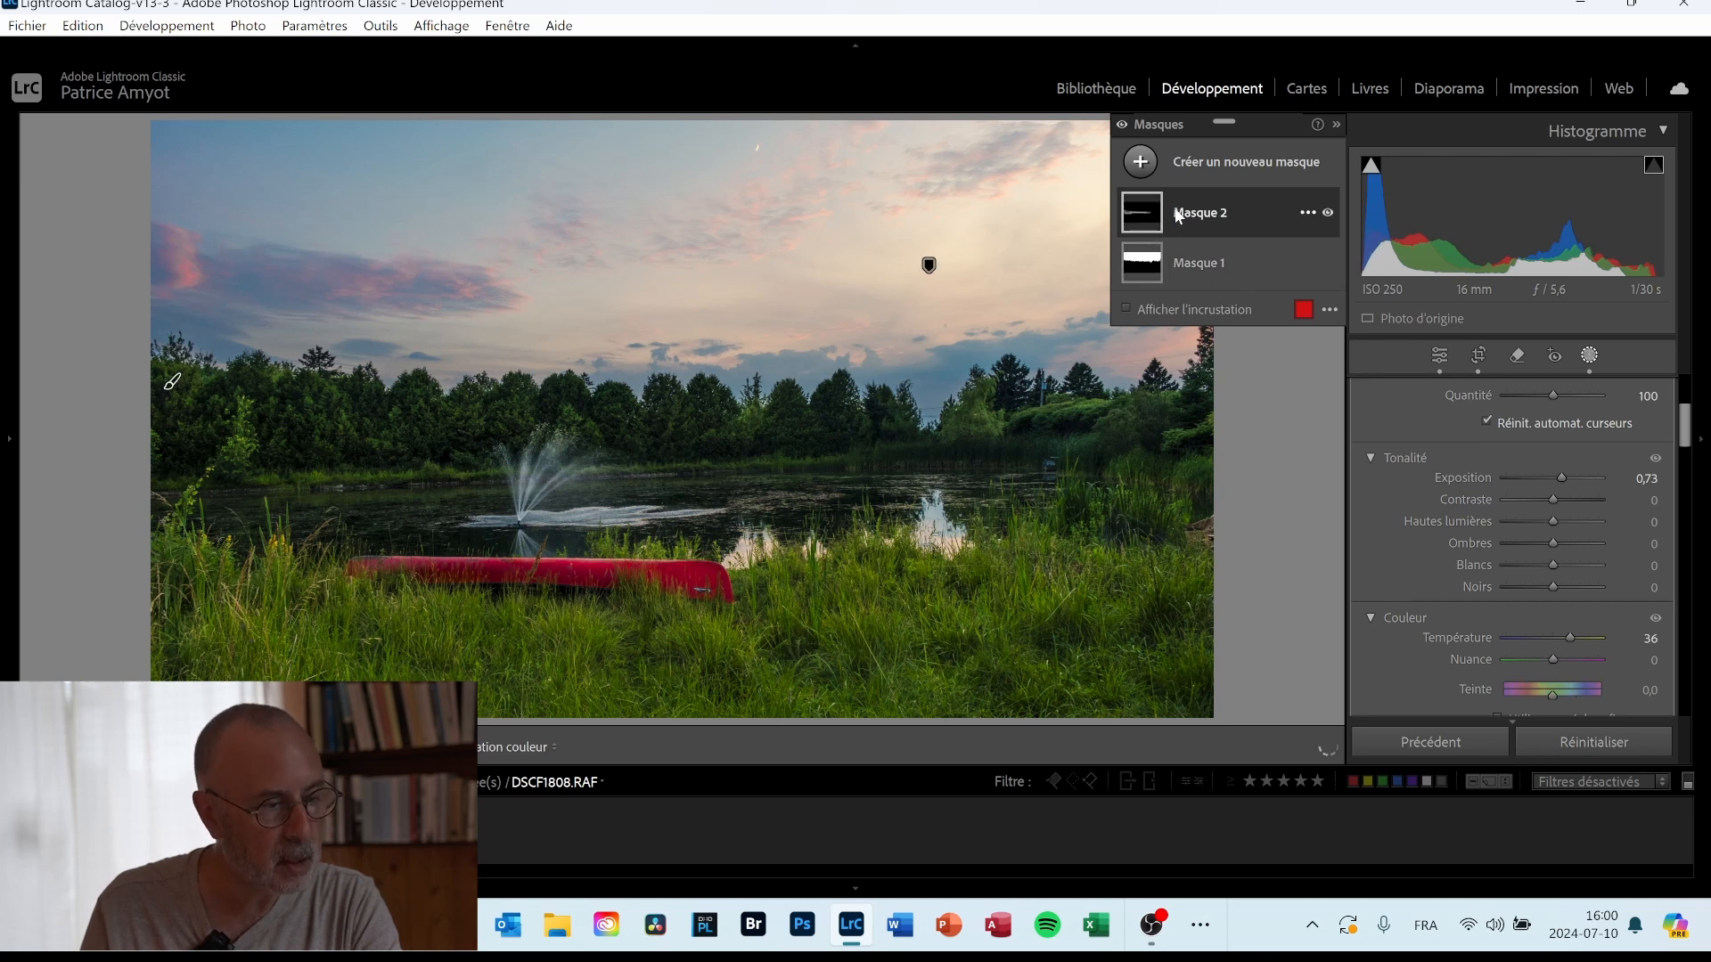
Raise the tree mask's Exposition to 3,52 and paint over the missed parts of the tree line, extending it to the photo's right edge.
mouse_move(1138, 221)
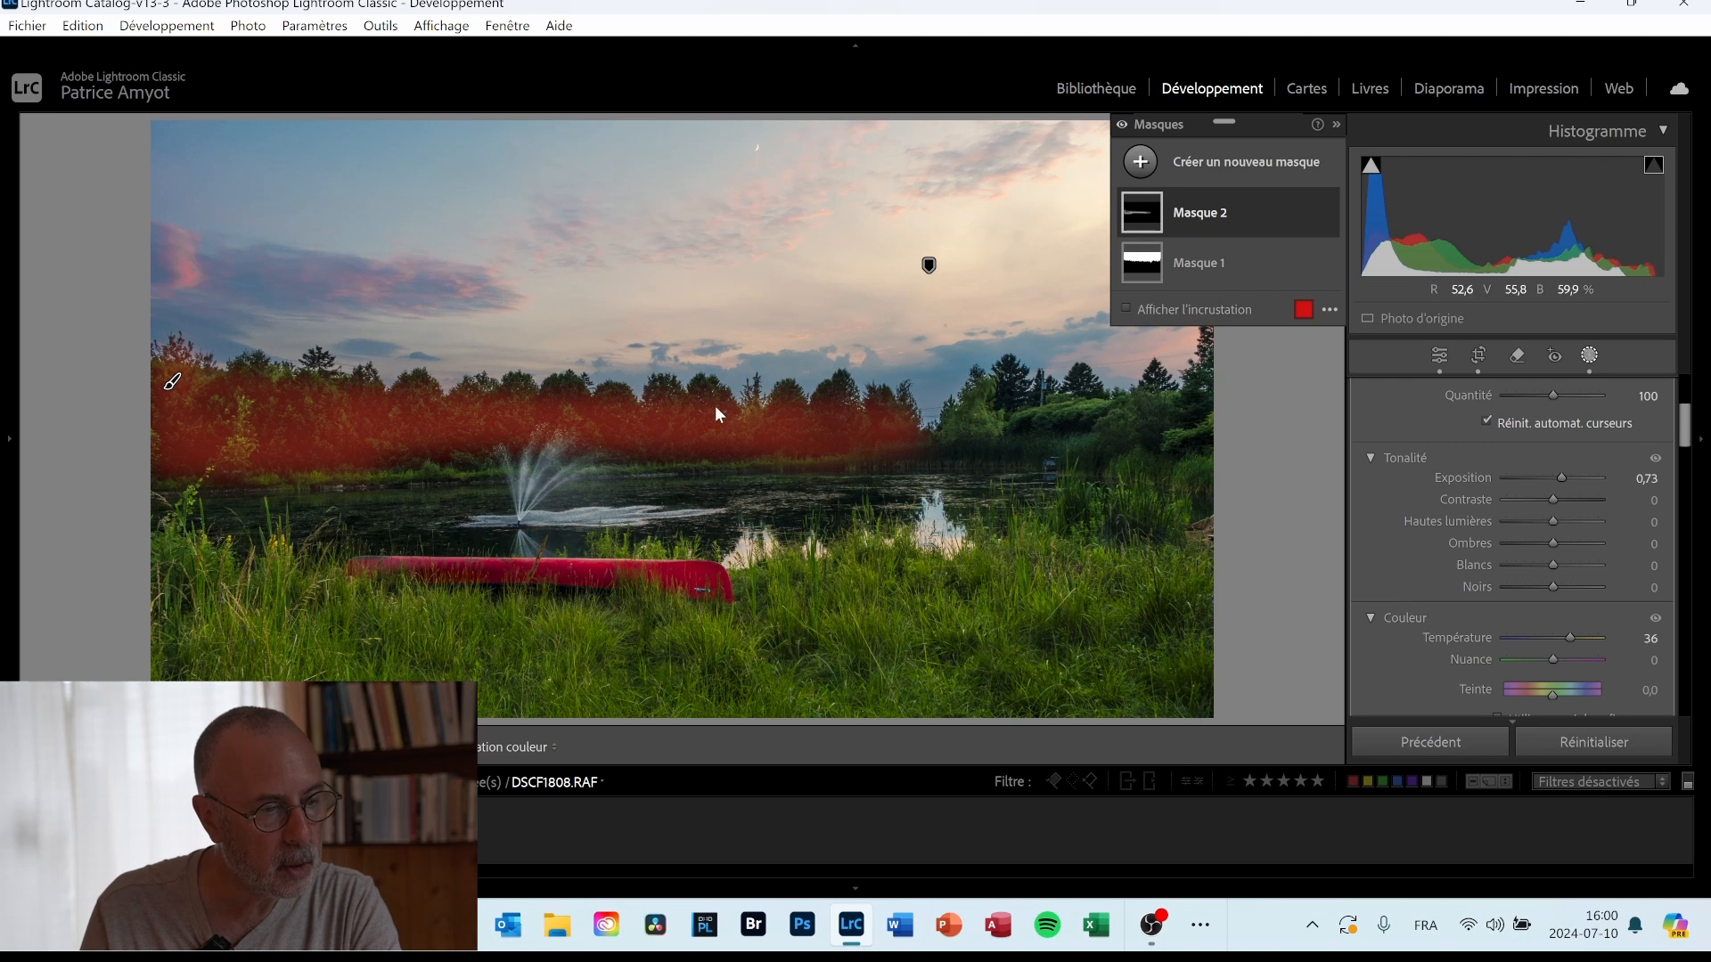
mouse_move(704, 398)
mouse_down()
mouse_move(660, 383)
mouse_move(905, 435)
mouse_move(708, 452)
mouse_up()
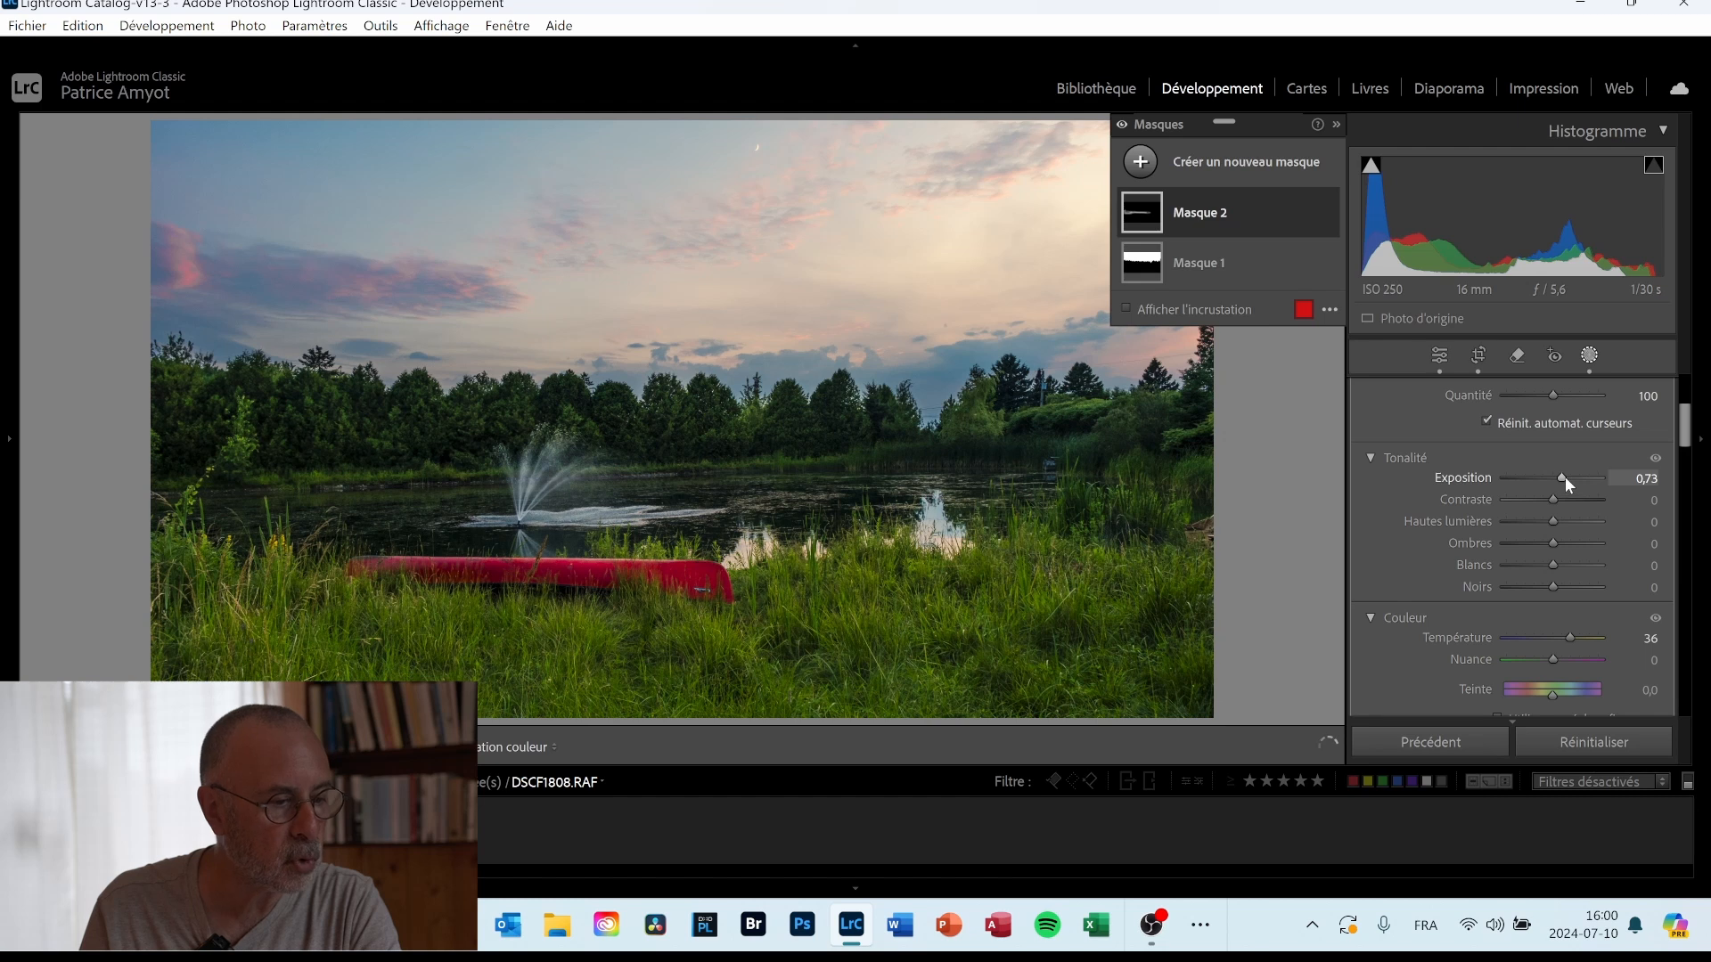
drag(1565, 477, 1597, 481)
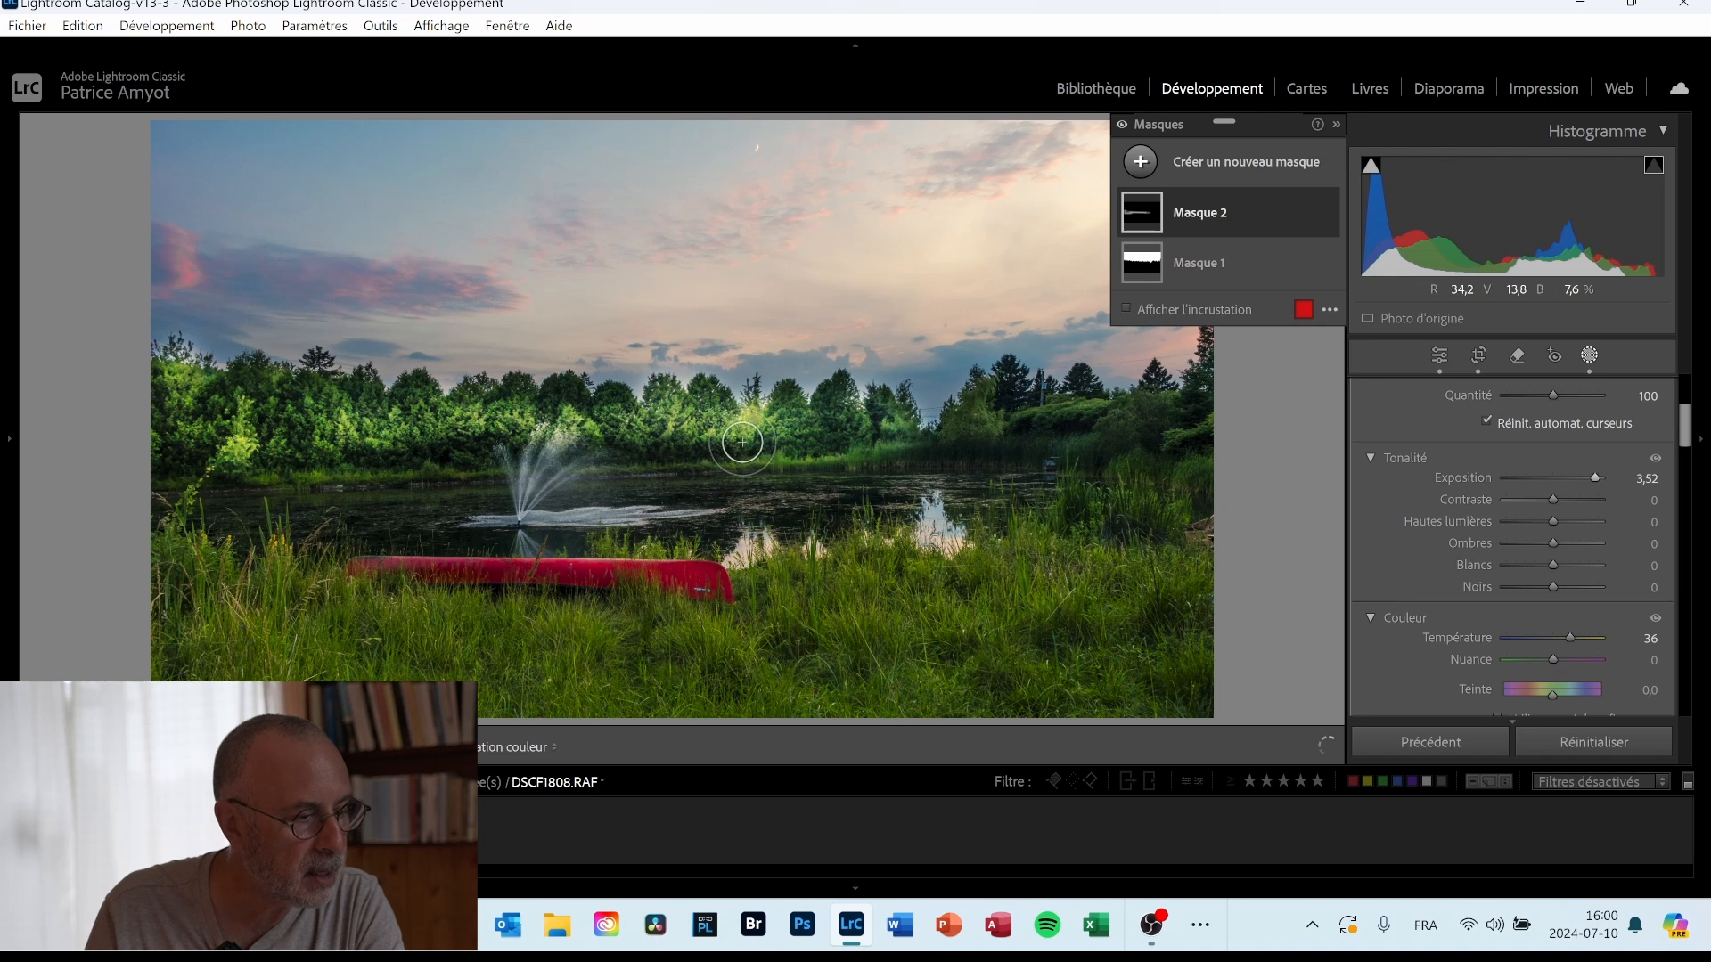
drag(742, 442, 574, 453)
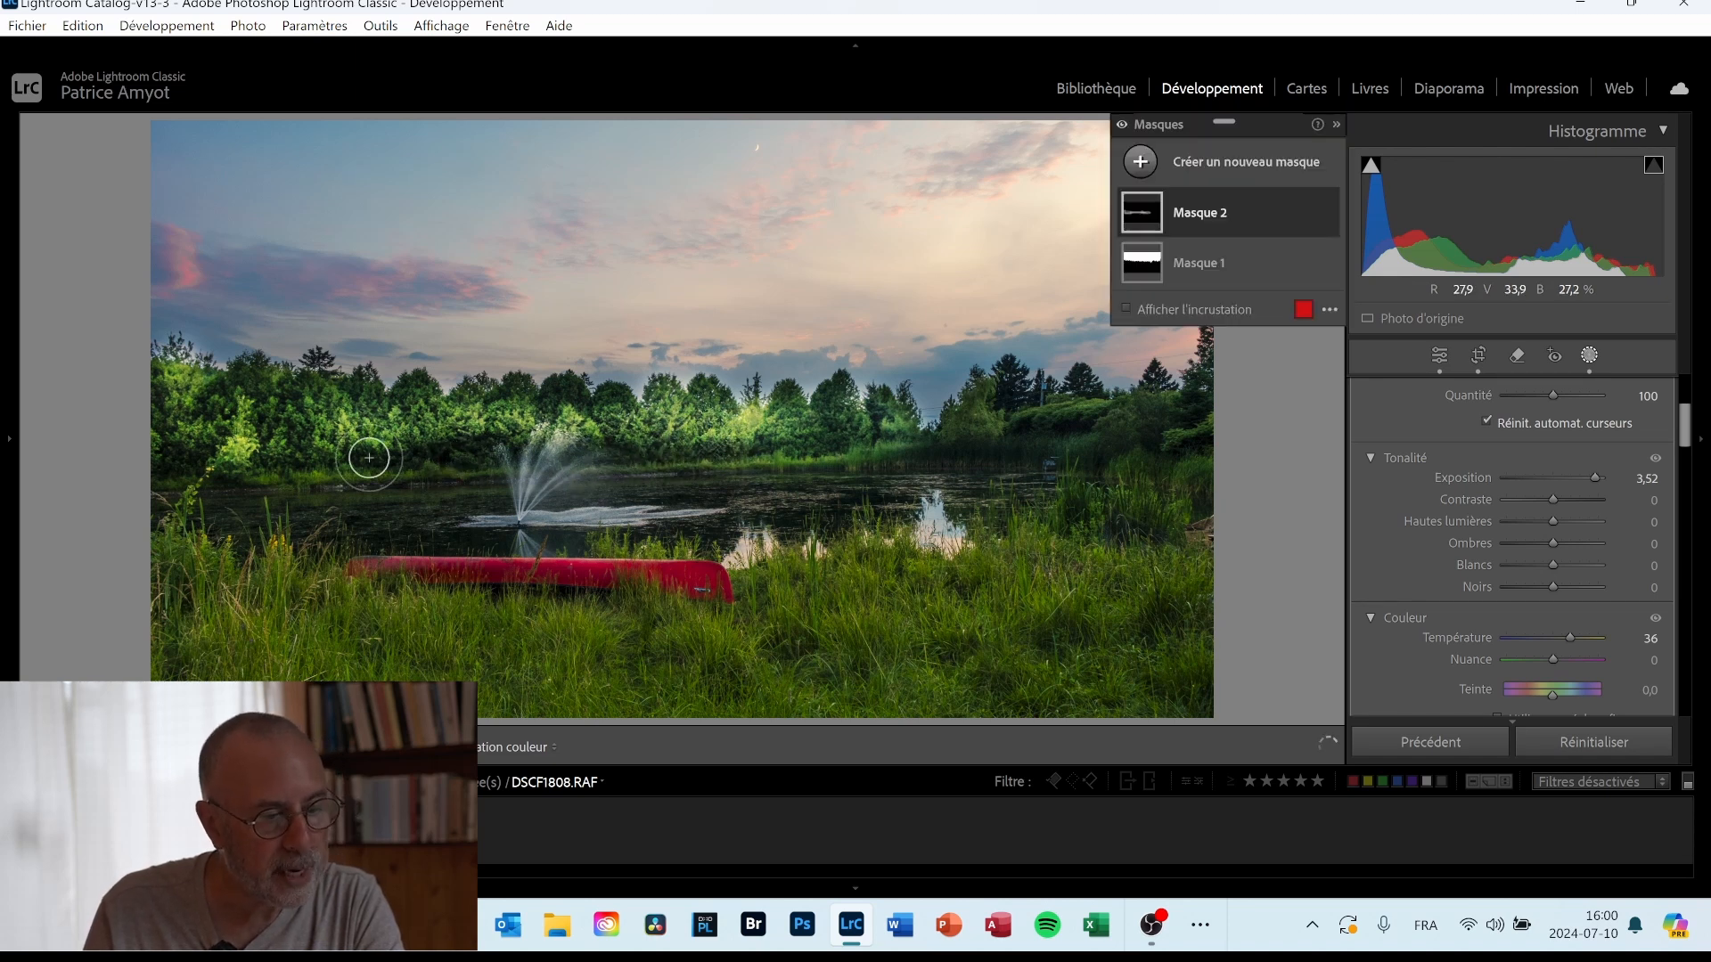
click(410, 397)
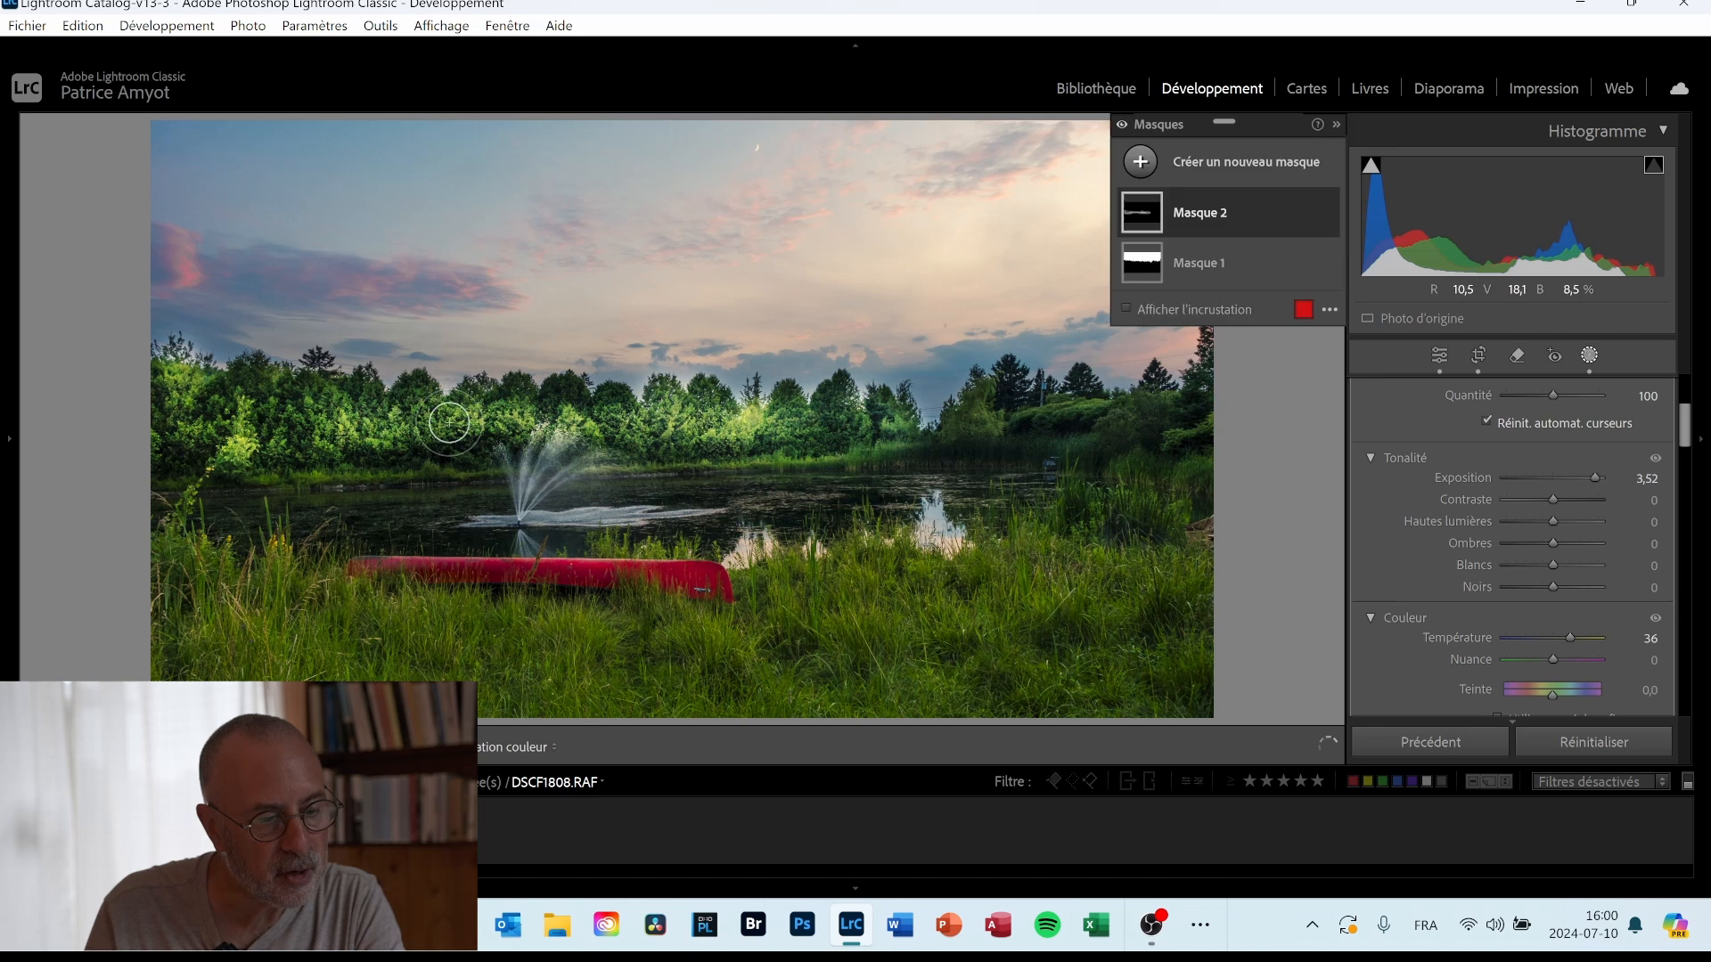
mouse_move(900, 427)
mouse_down()
mouse_move(833, 451)
mouse_move(966, 412)
mouse_move(955, 428)
mouse_up()
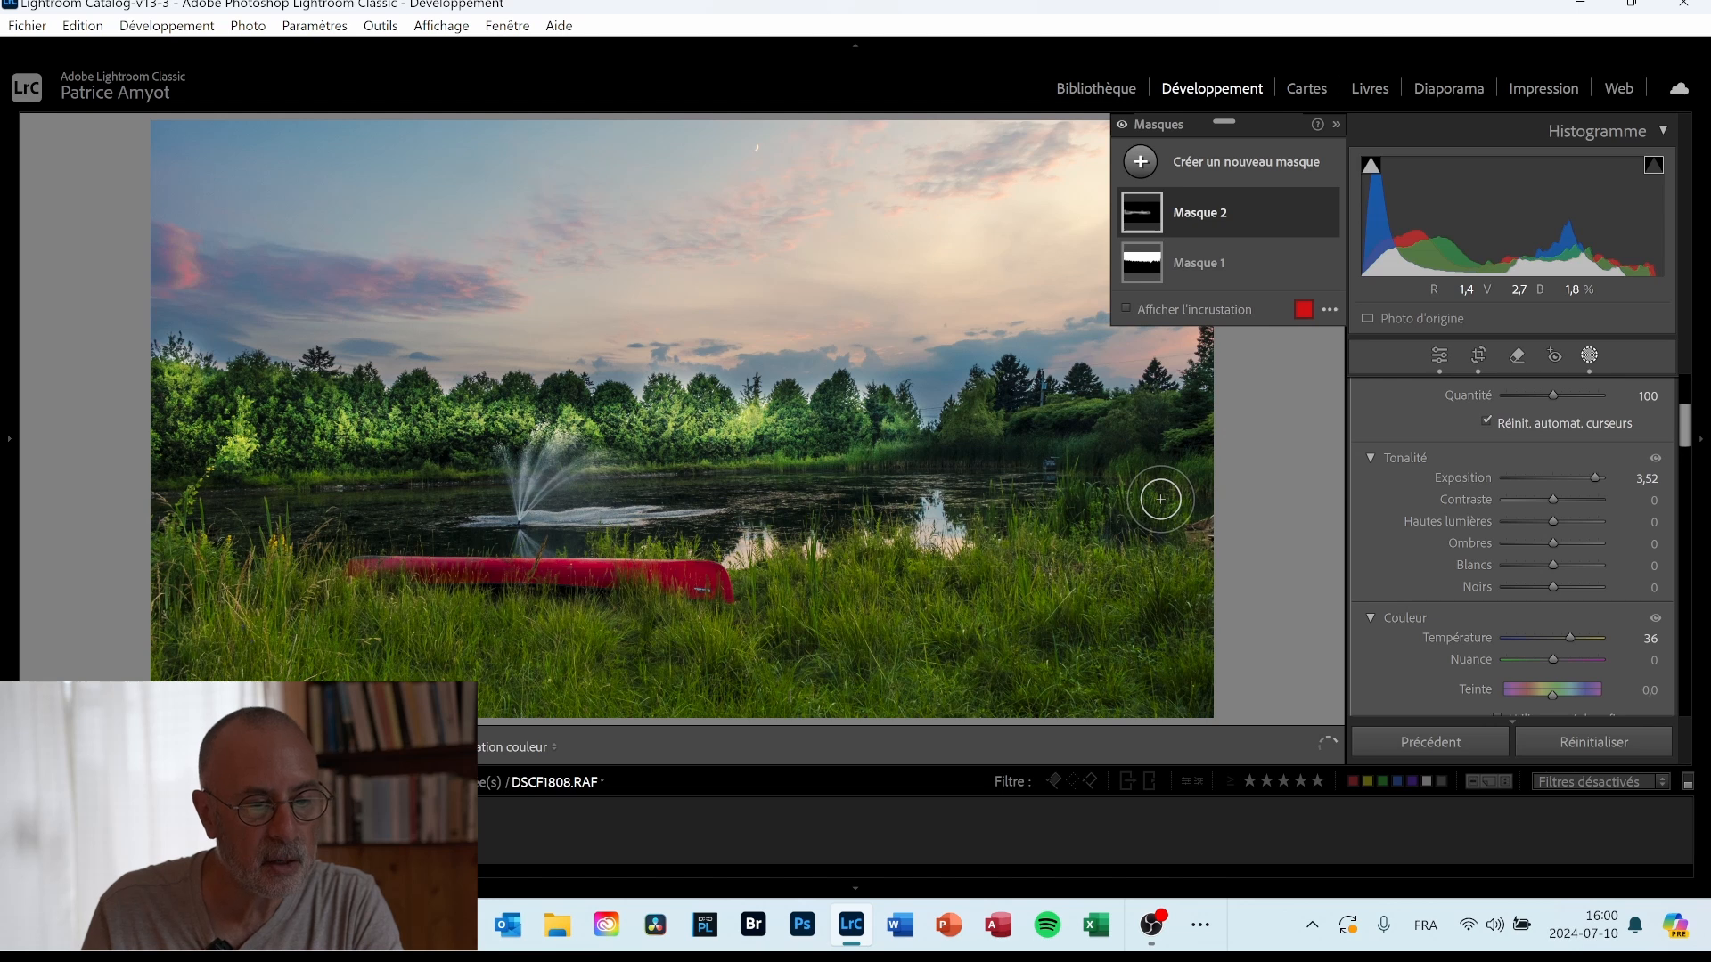
mouse_move(1008, 387)
mouse_down()
mouse_move(962, 382)
mouse_move(1011, 435)
mouse_move(967, 433)
mouse_up()
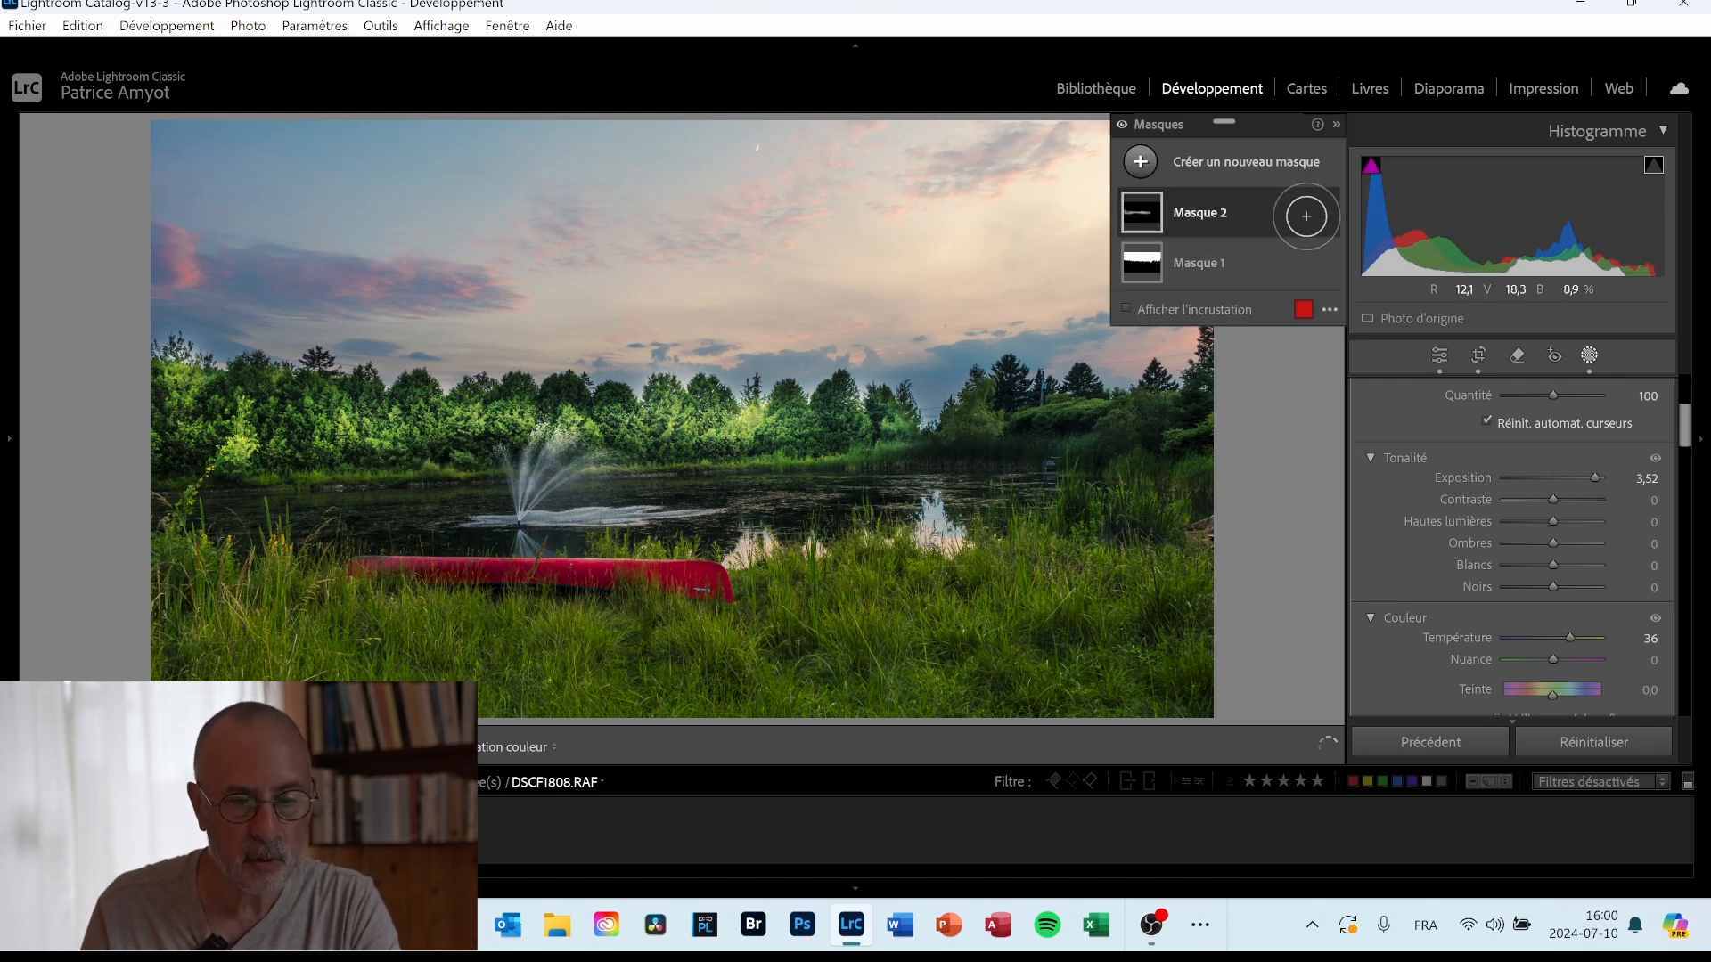
click(1295, 250)
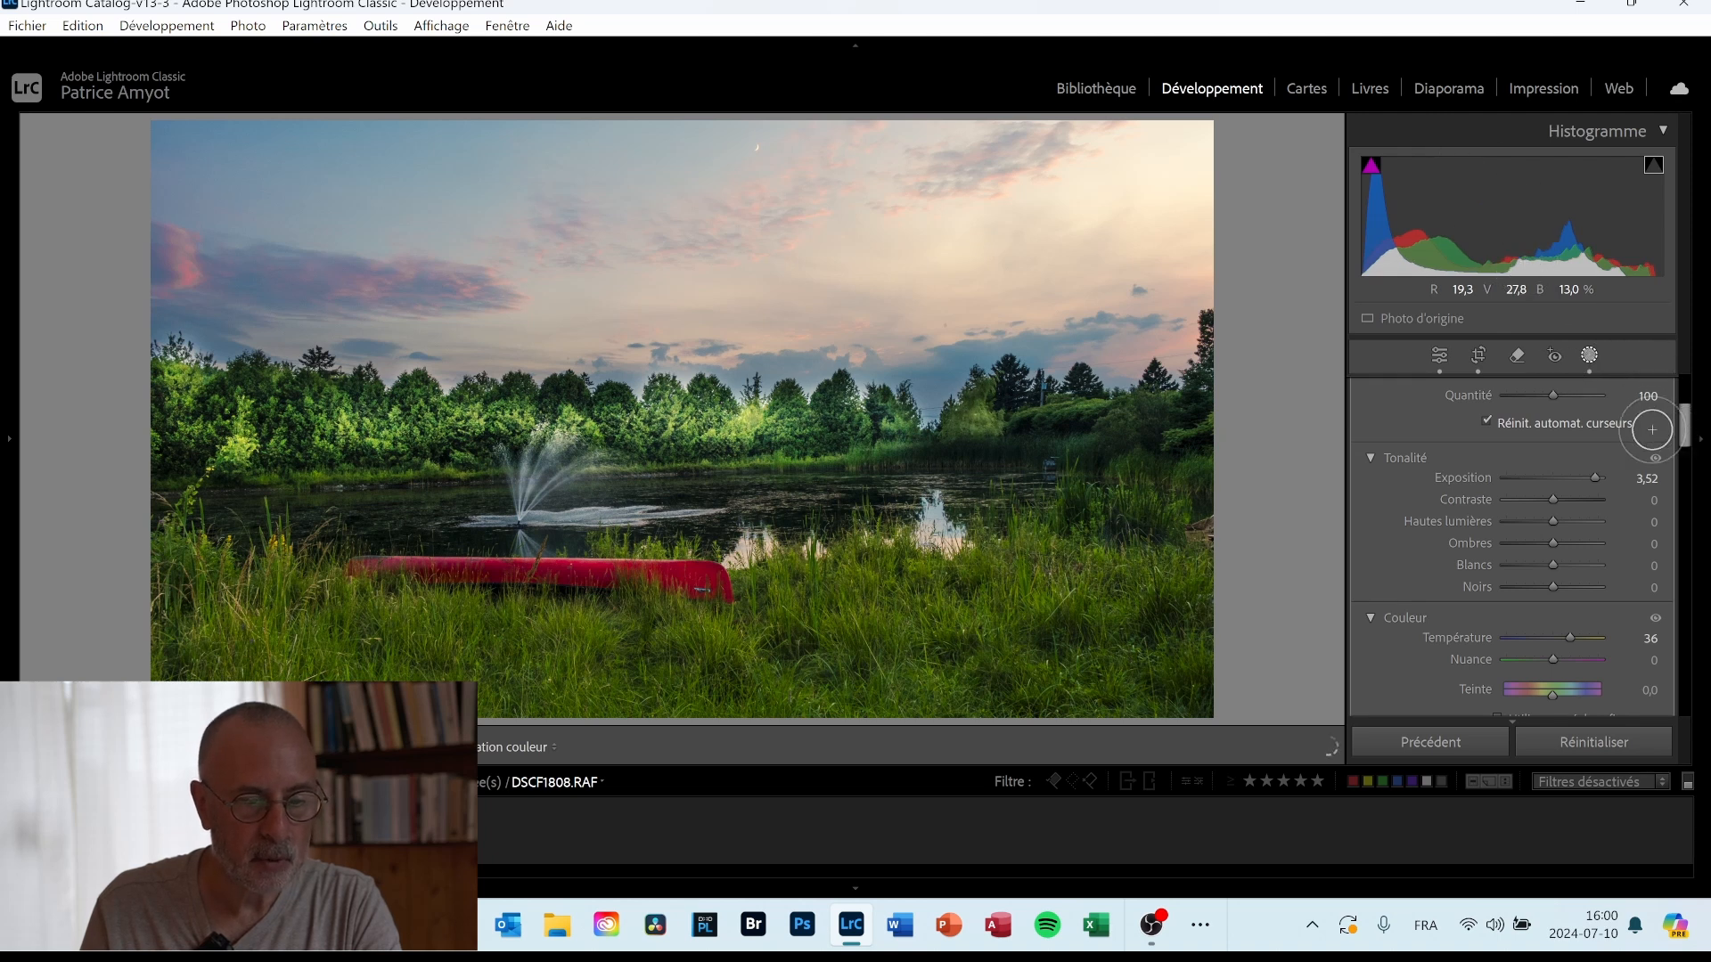
mouse_move(1181, 144)
mouse_down()
mouse_move(1331, 173)
mouse_move(1390, 374)
mouse_up()
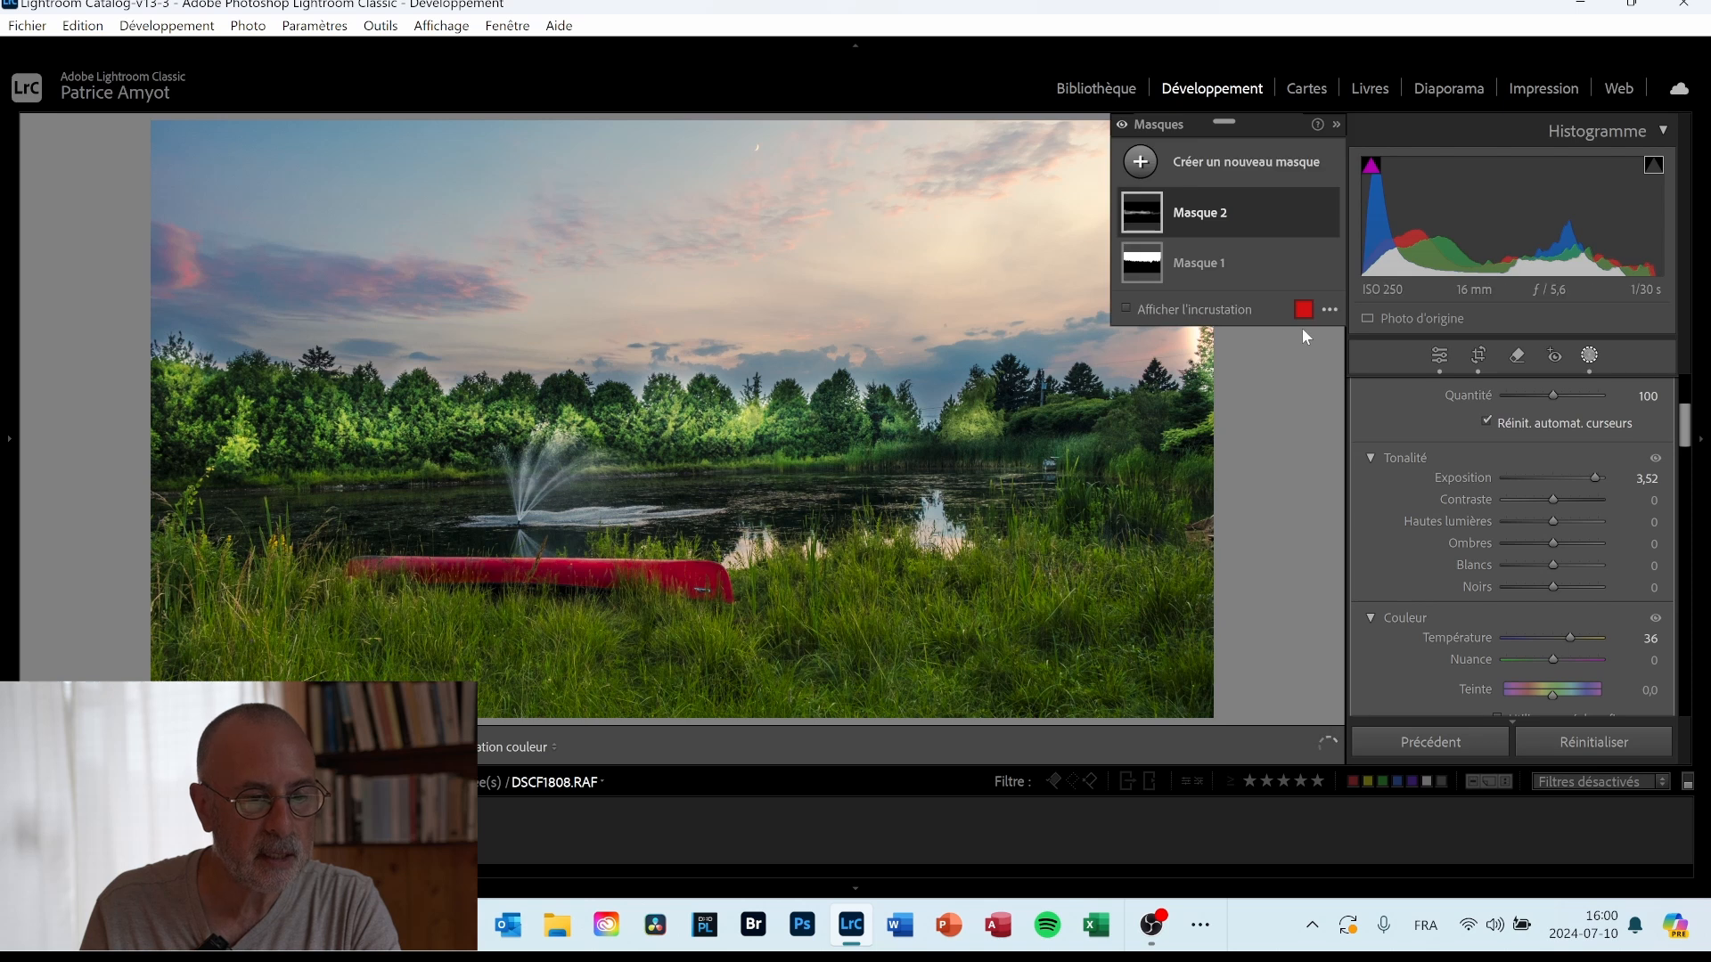
Subtract a Pinceau from the tree mask, brushing over the trees right of centre and the spill in the sky at the photo's right edge.
click(1308, 213)
click(1267, 216)
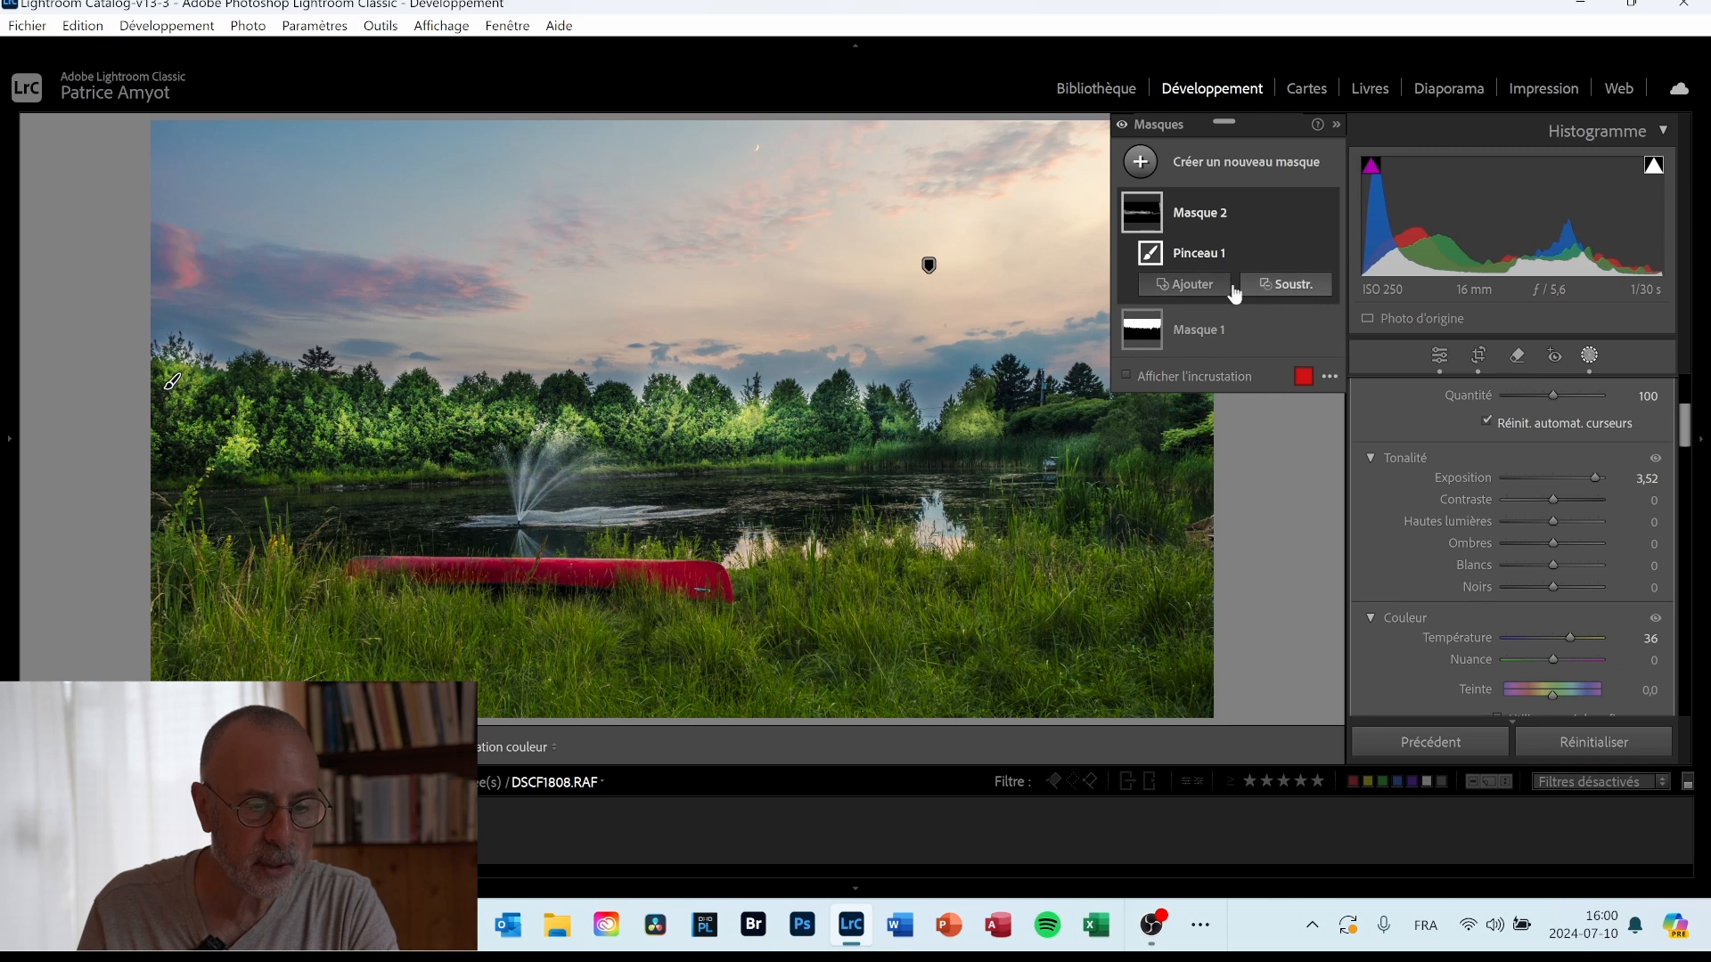
click(1289, 287)
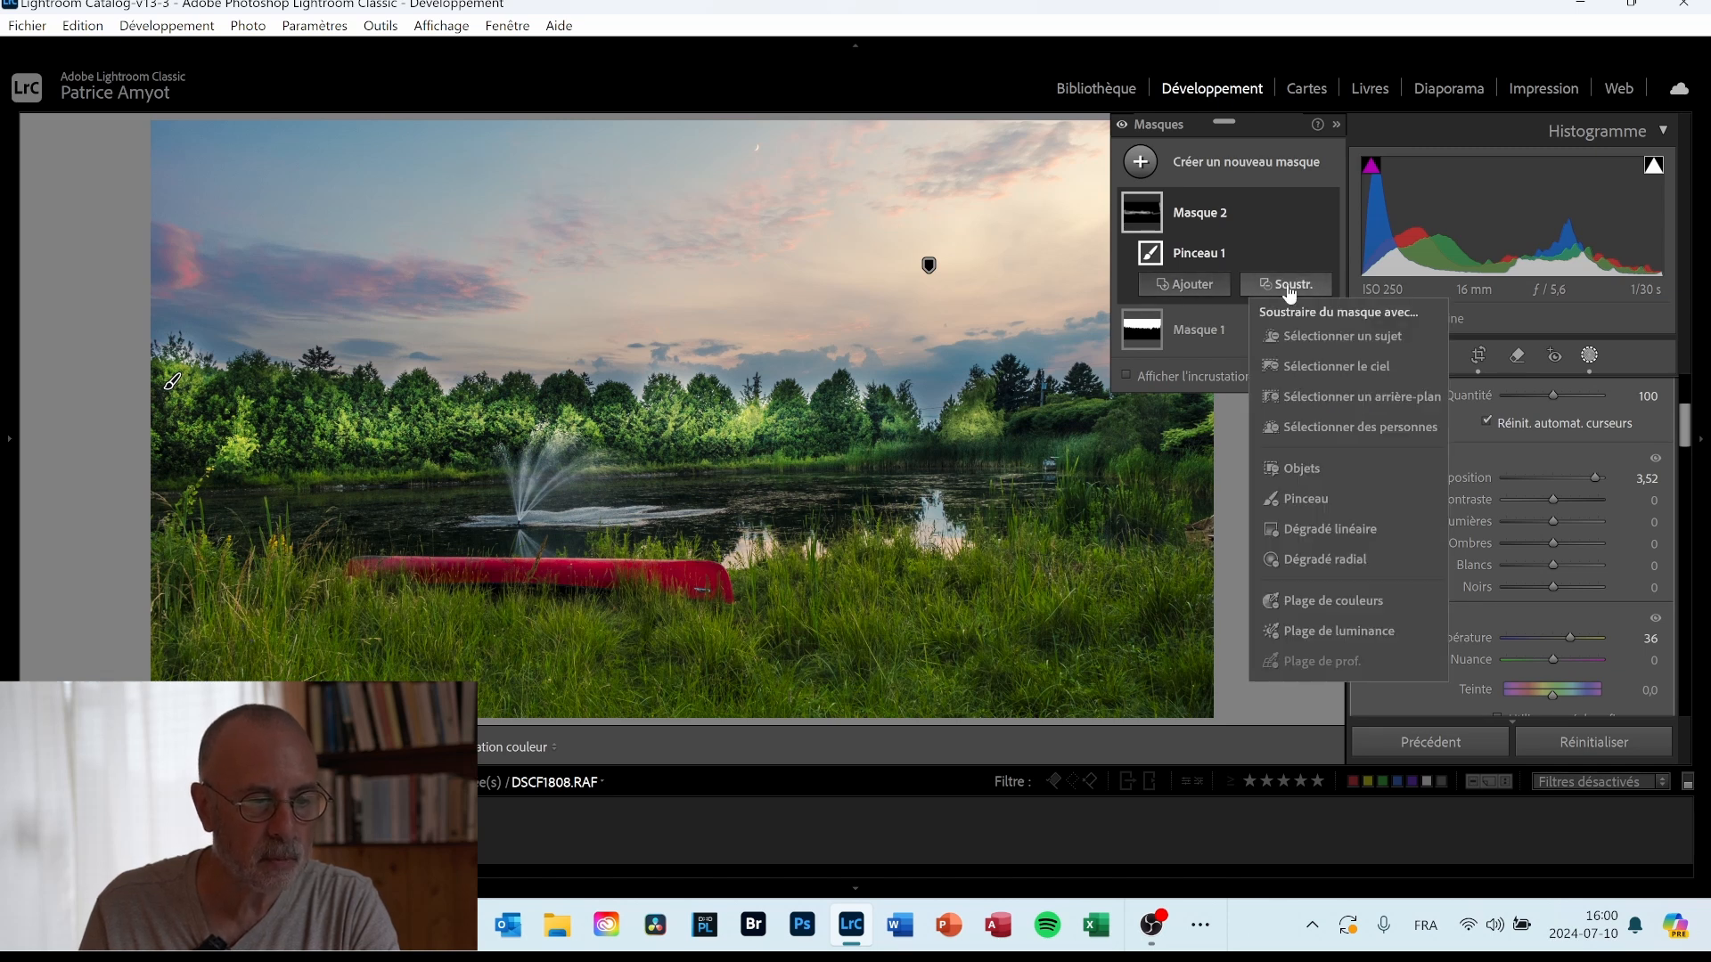
click(1310, 481)
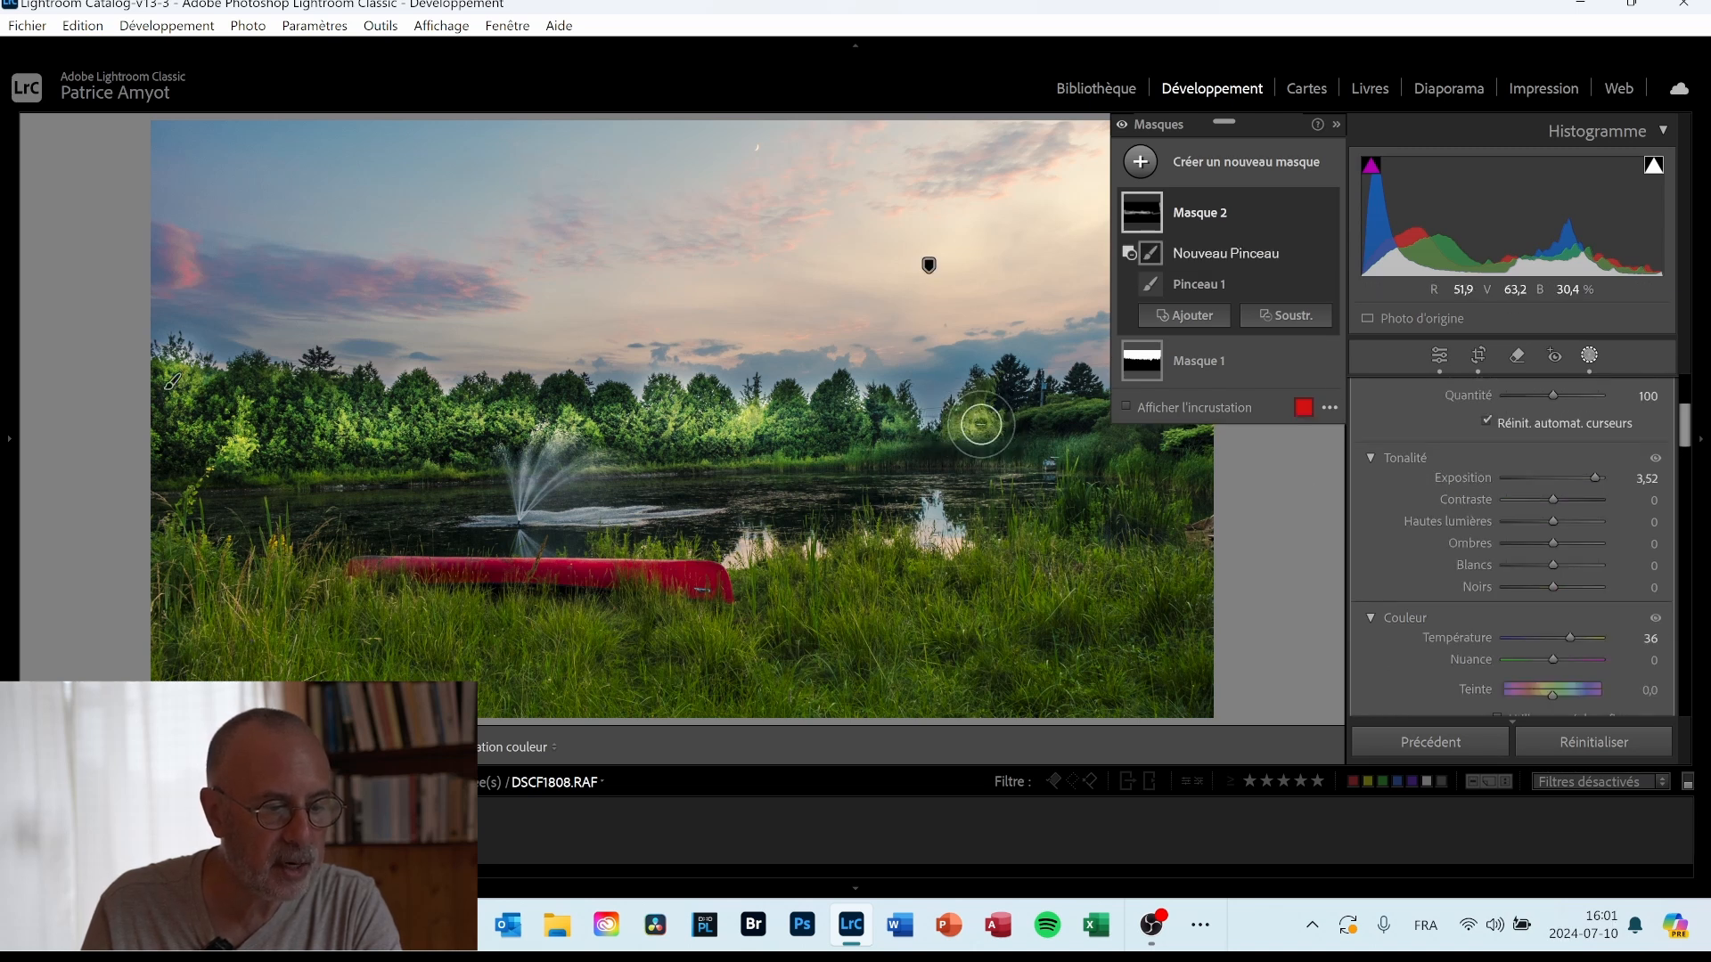
mouse_move(989, 405)
mouse_down()
mouse_move(954, 447)
mouse_move(988, 426)
mouse_move(963, 413)
mouse_move(963, 443)
mouse_move(1027, 402)
mouse_move(965, 413)
mouse_move(990, 444)
mouse_move(998, 410)
mouse_move(946, 448)
mouse_up()
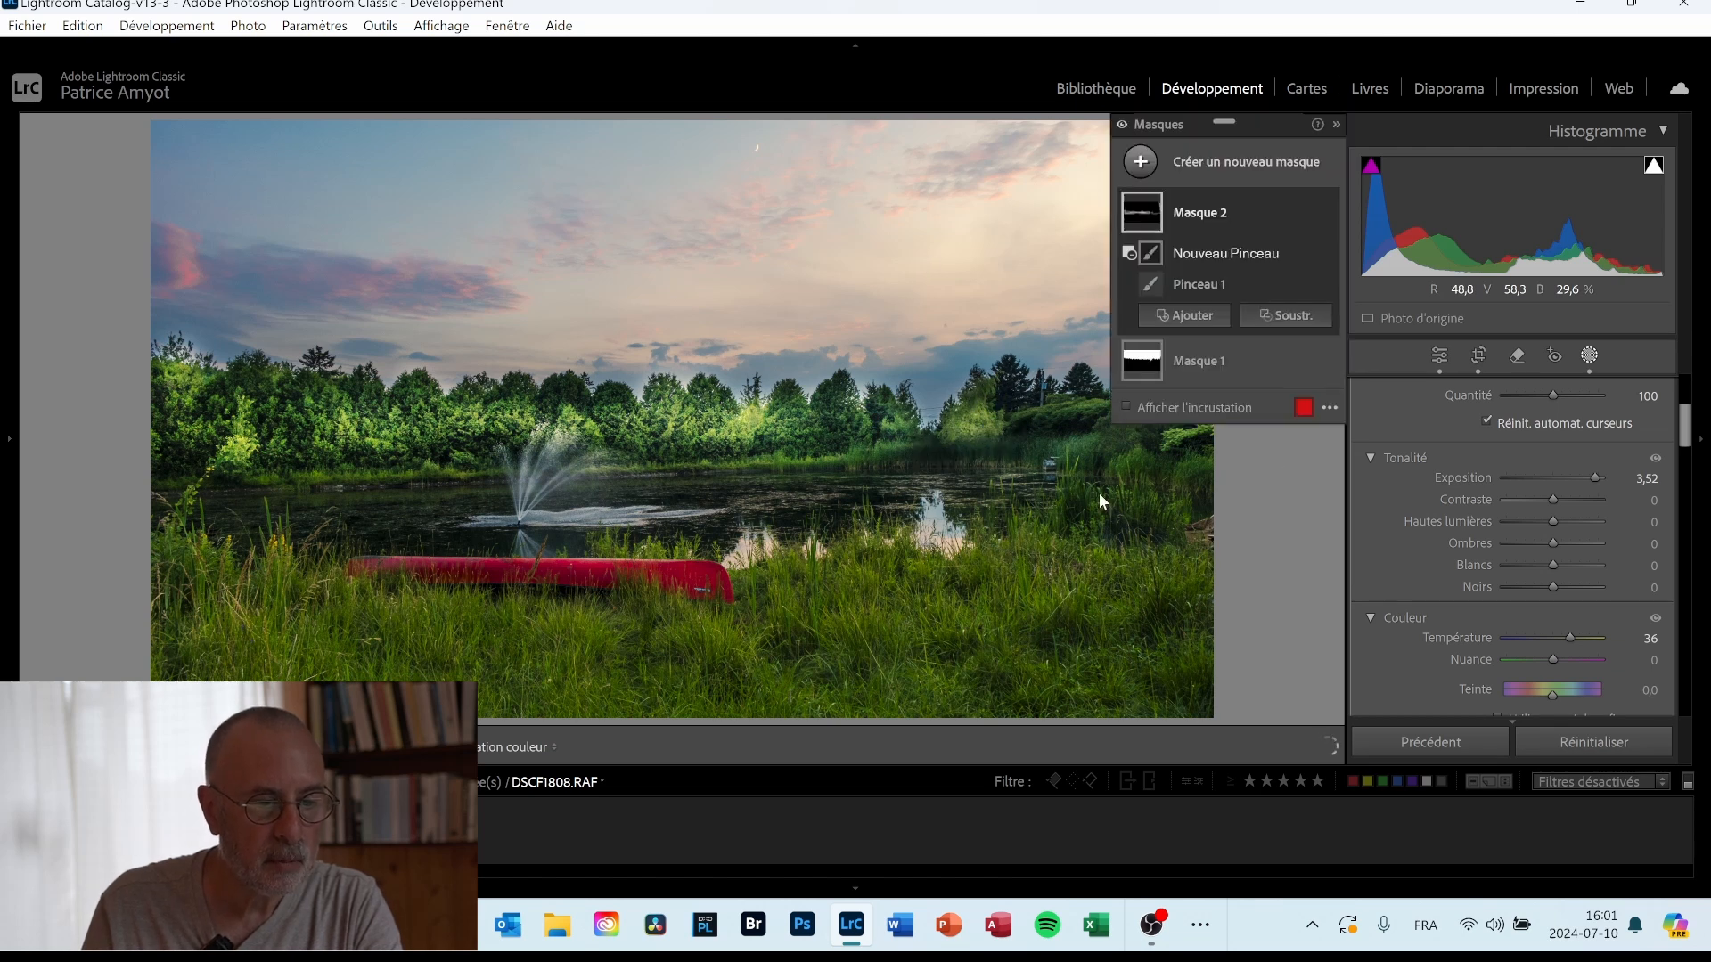
click(1337, 125)
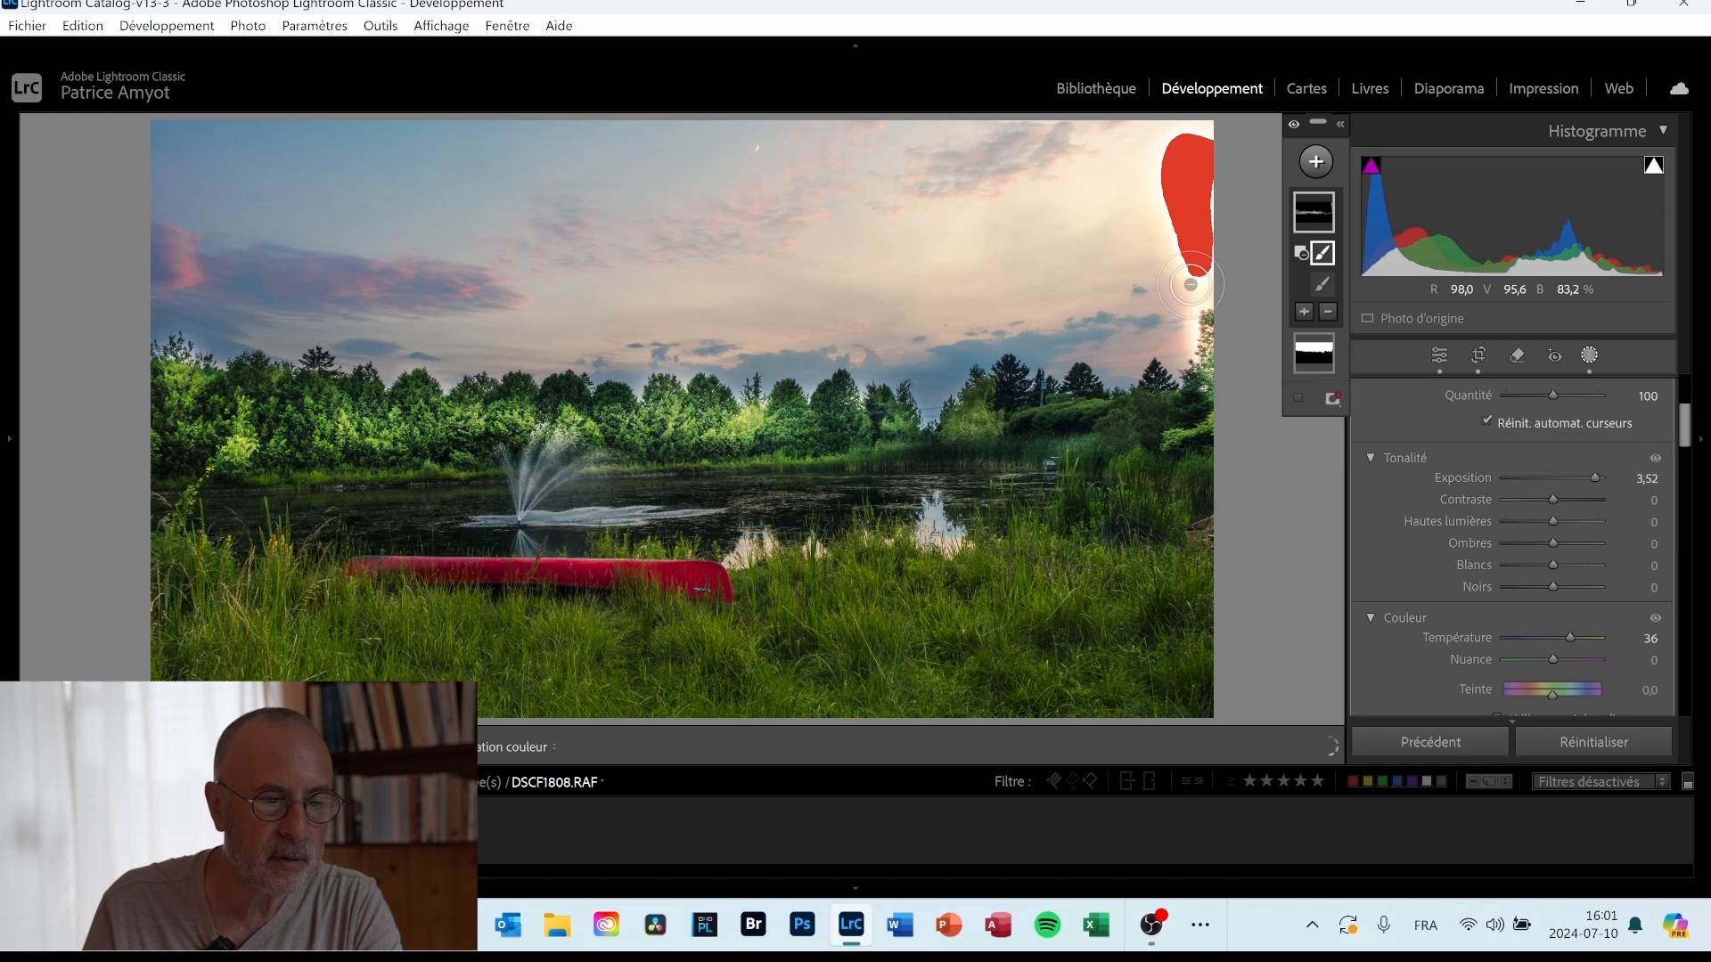
mouse_move(1206, 184)
mouse_down()
mouse_move(1215, 290)
mouse_move(1172, 139)
mouse_move(1177, 245)
mouse_move(1158, 142)
mouse_move(1201, 321)
mouse_up()
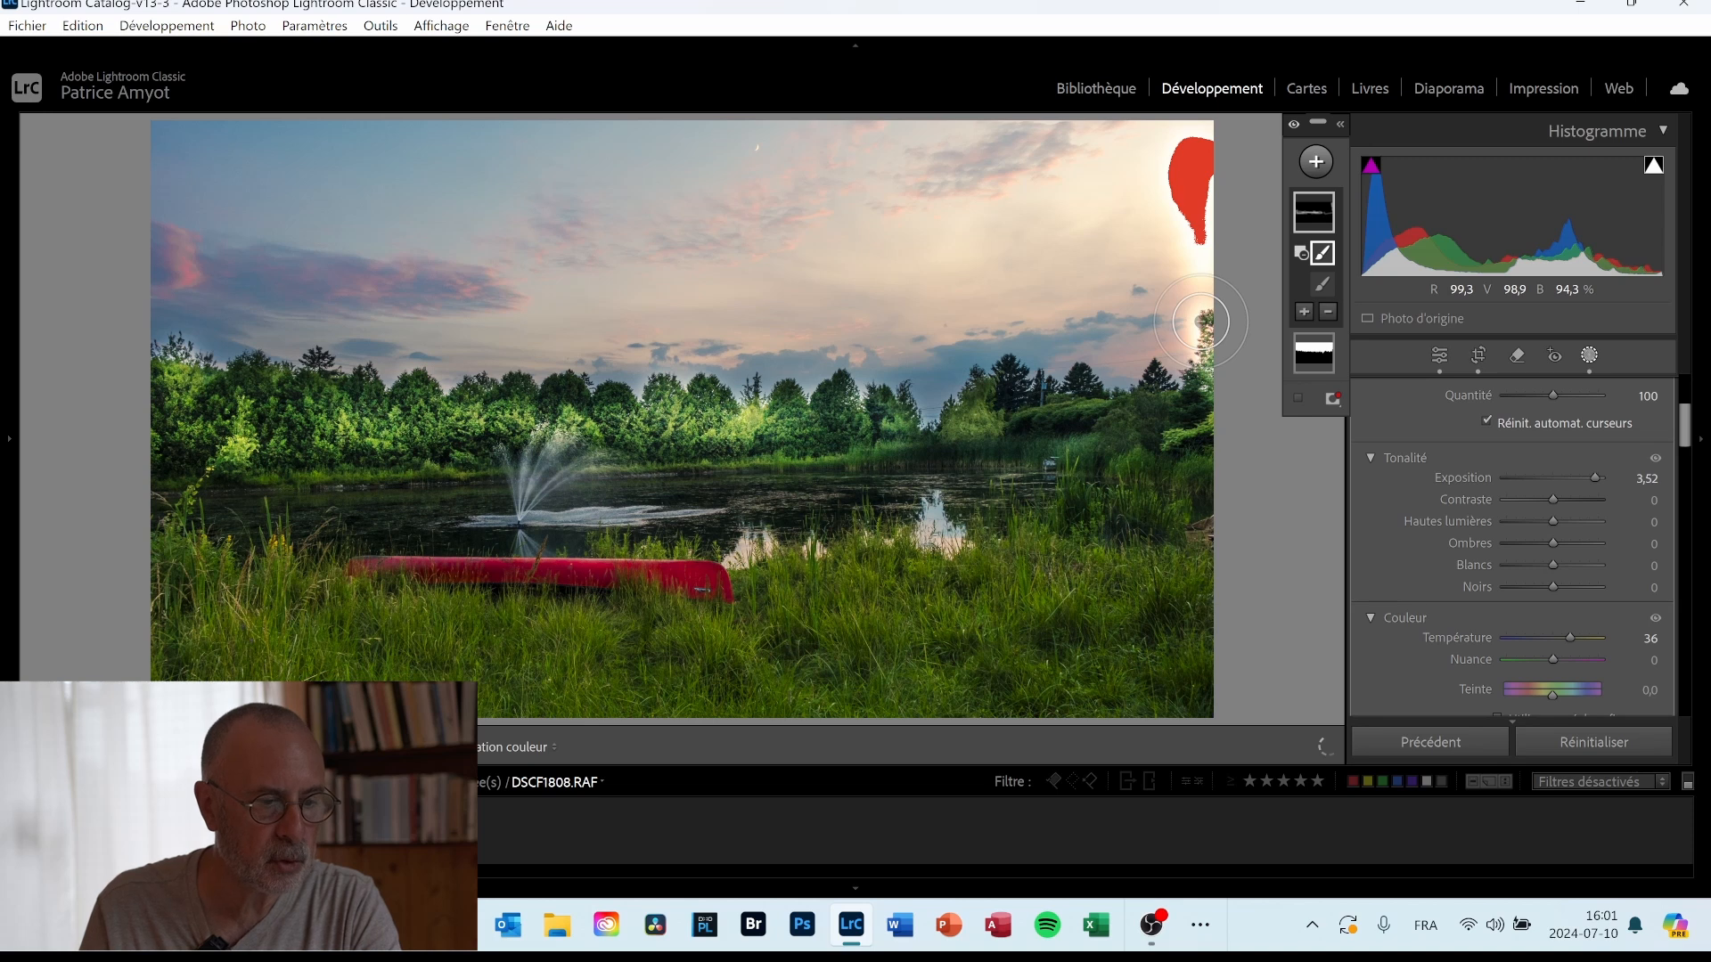
mouse_move(1198, 208)
mouse_down()
mouse_move(1185, 130)
mouse_move(1195, 258)
mouse_move(1188, 118)
mouse_move(1178, 245)
mouse_move(1173, 124)
mouse_move(1182, 216)
mouse_move(1182, 129)
mouse_move(1190, 208)
mouse_move(1226, 134)
mouse_move(1185, 201)
mouse_up()
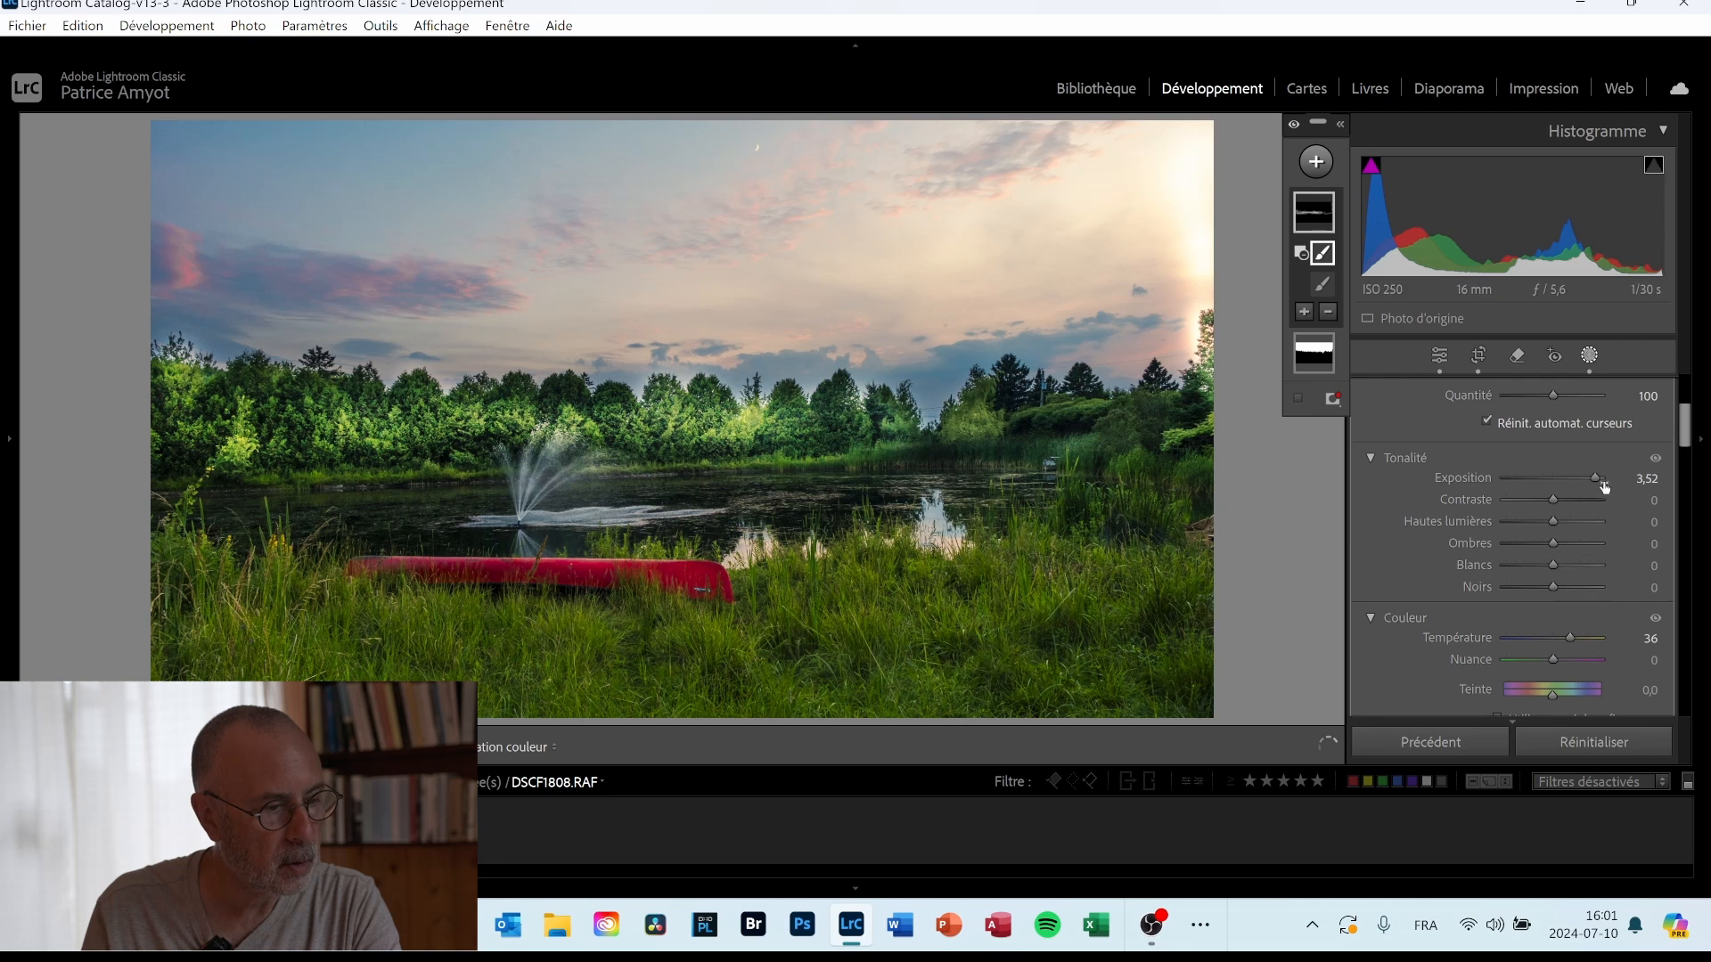
Set the tree mask's Exposition to 1,58 and Température to 55.
drag(1597, 477, 1574, 479)
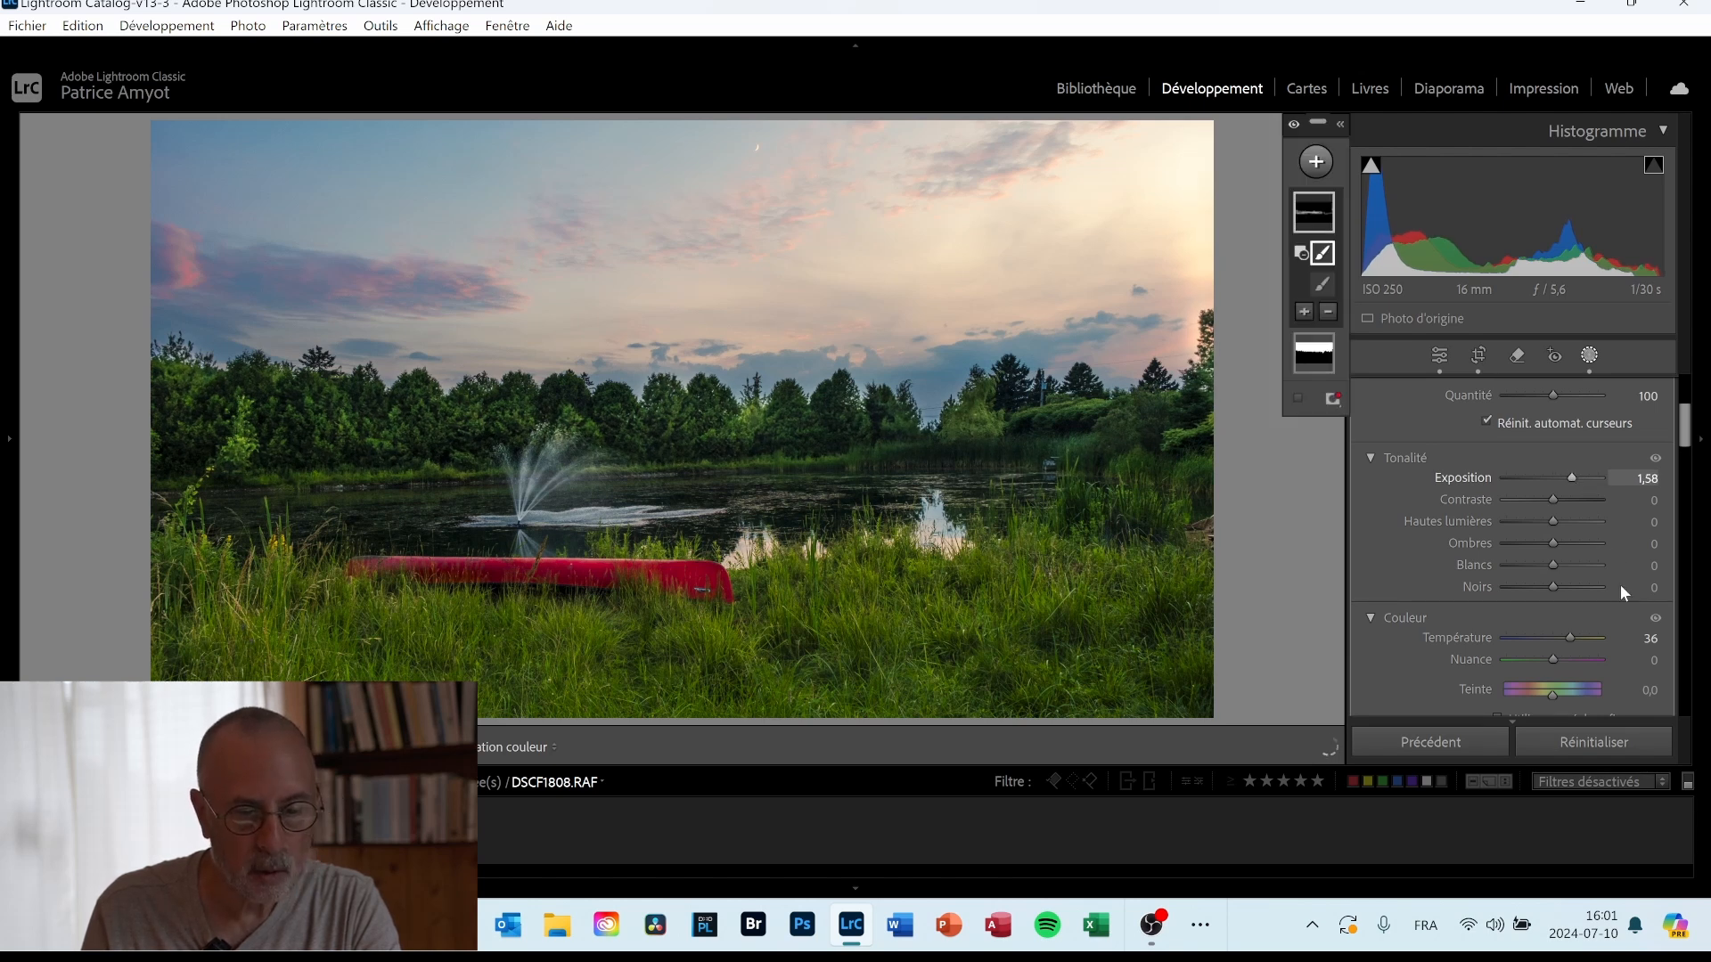
drag(1570, 639, 1579, 638)
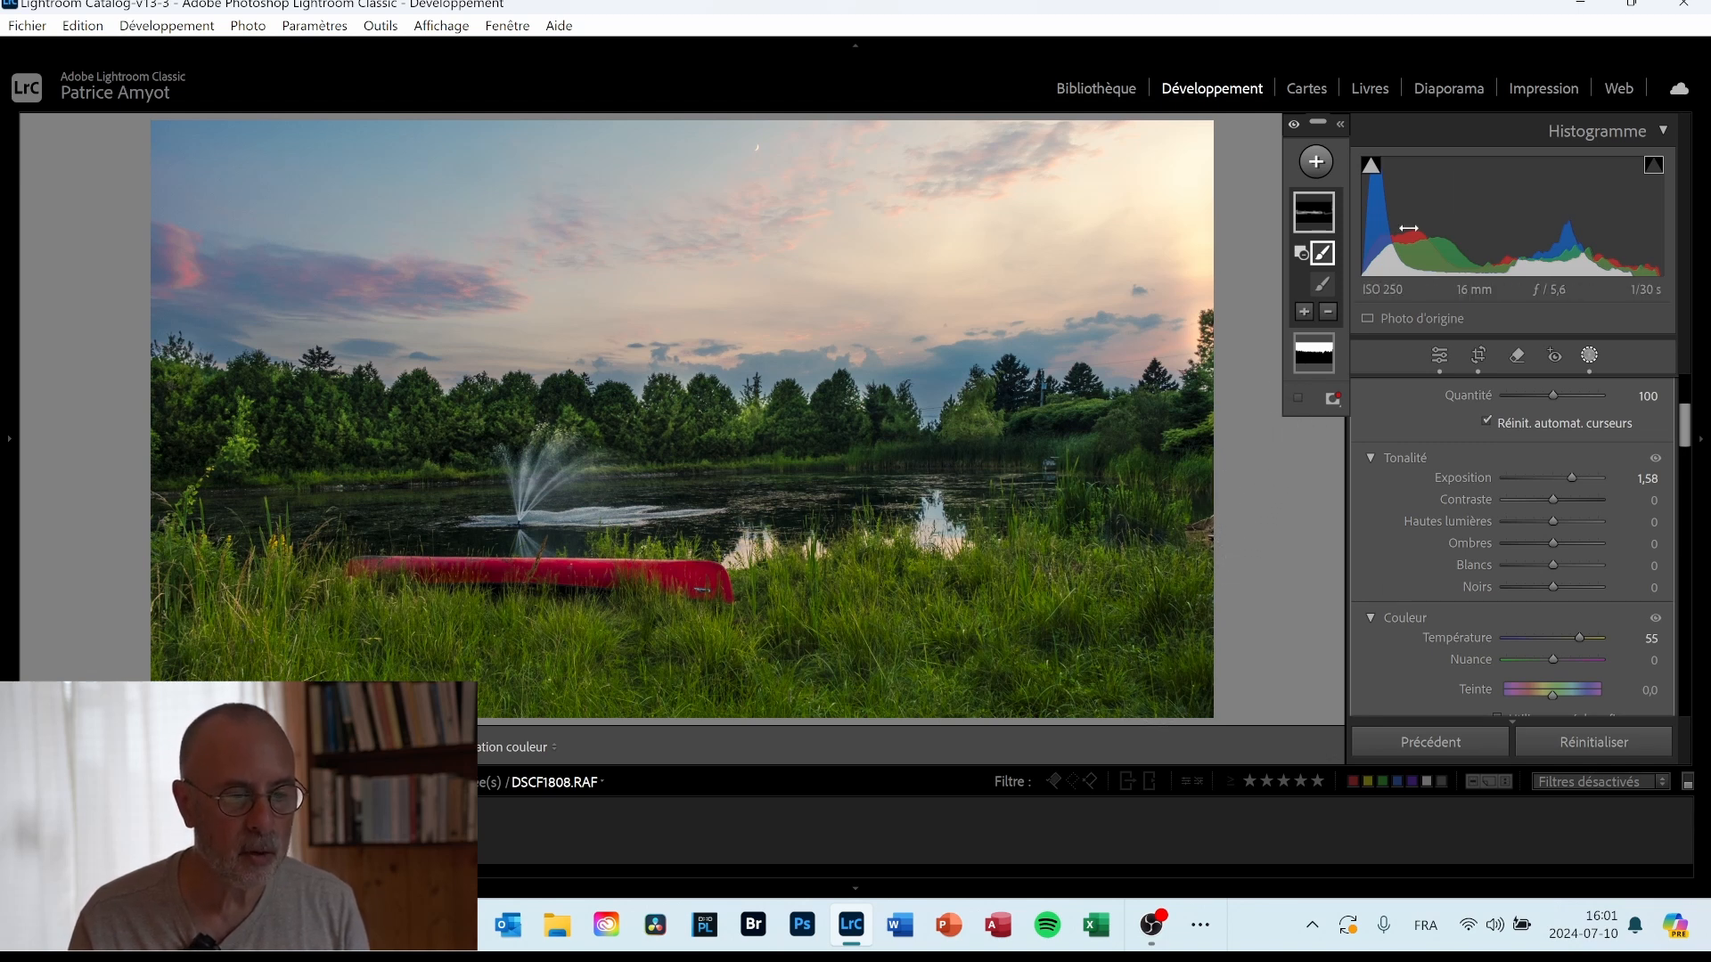
Add a new Dégradé linéaire mask rising from the photo's bottom edge to the far shore of the pond.
click(1342, 127)
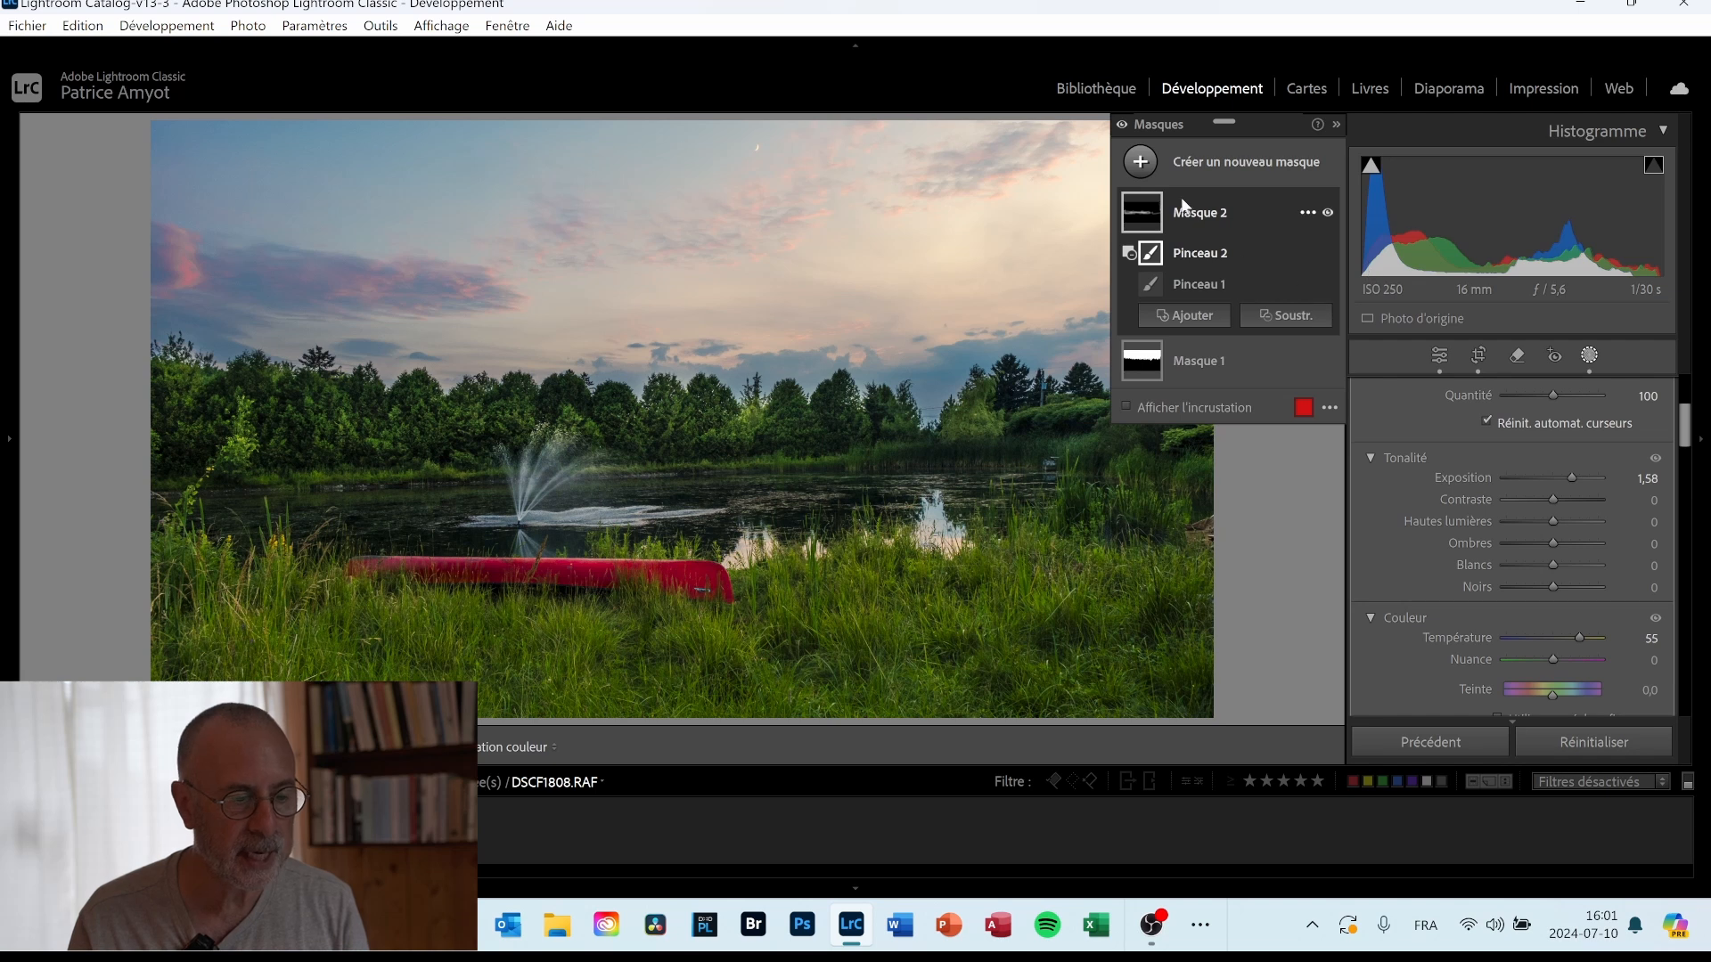
click(1140, 164)
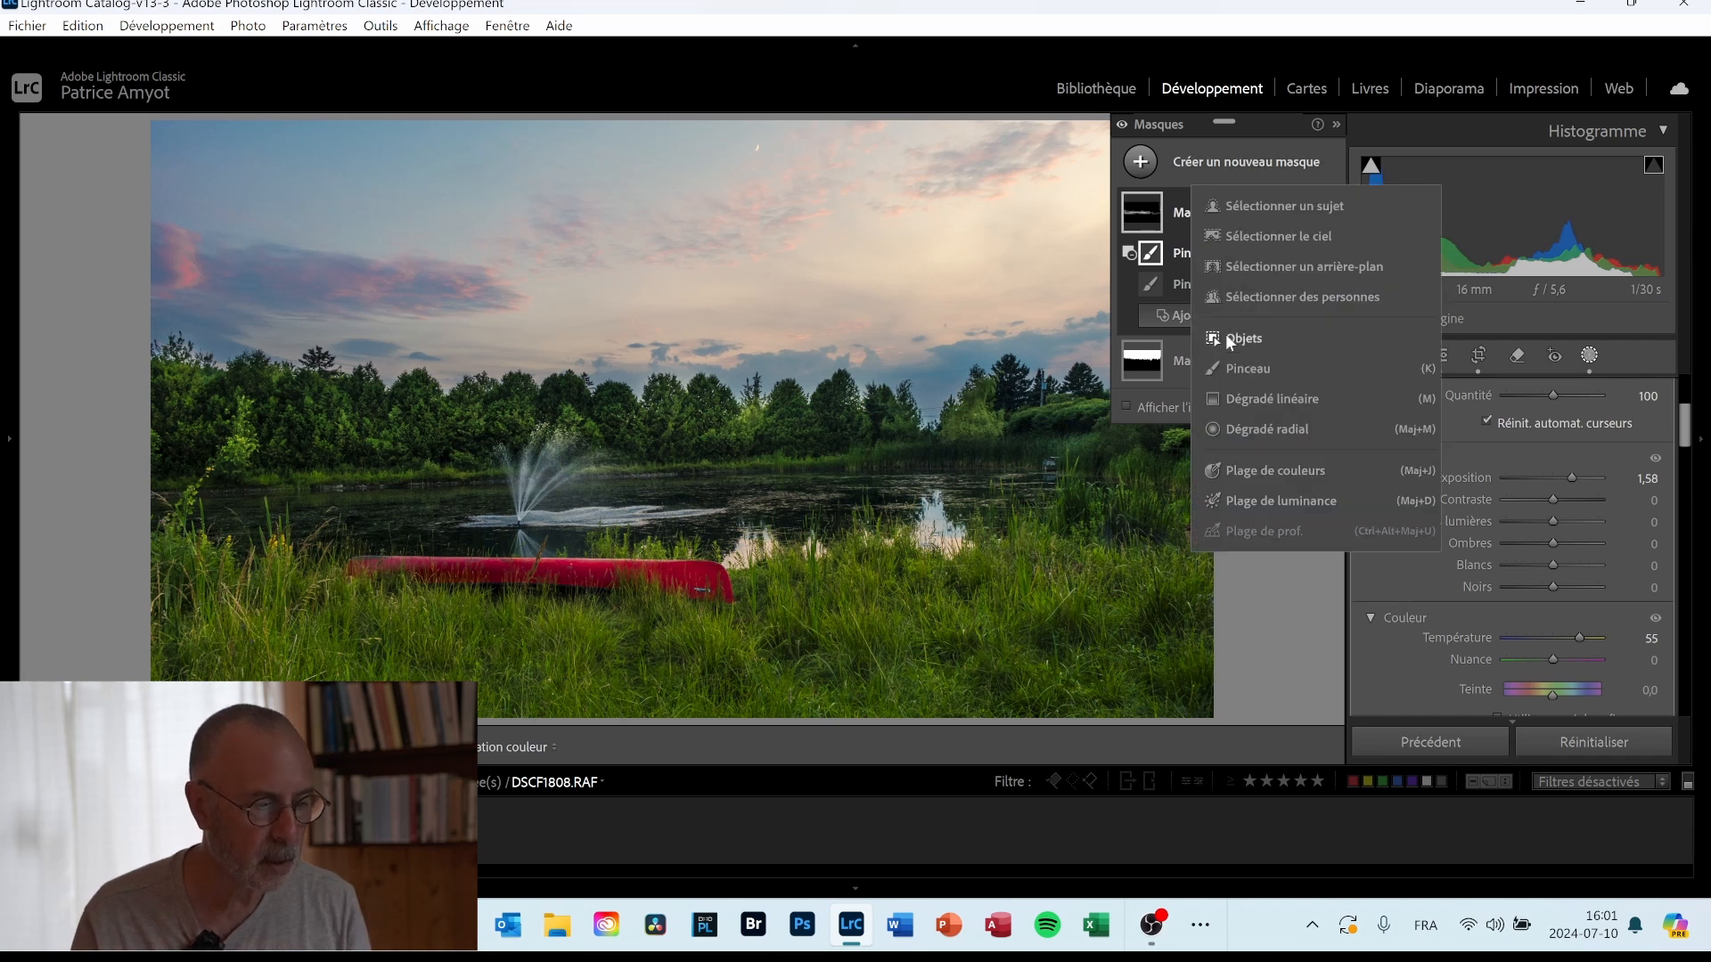
click(1243, 398)
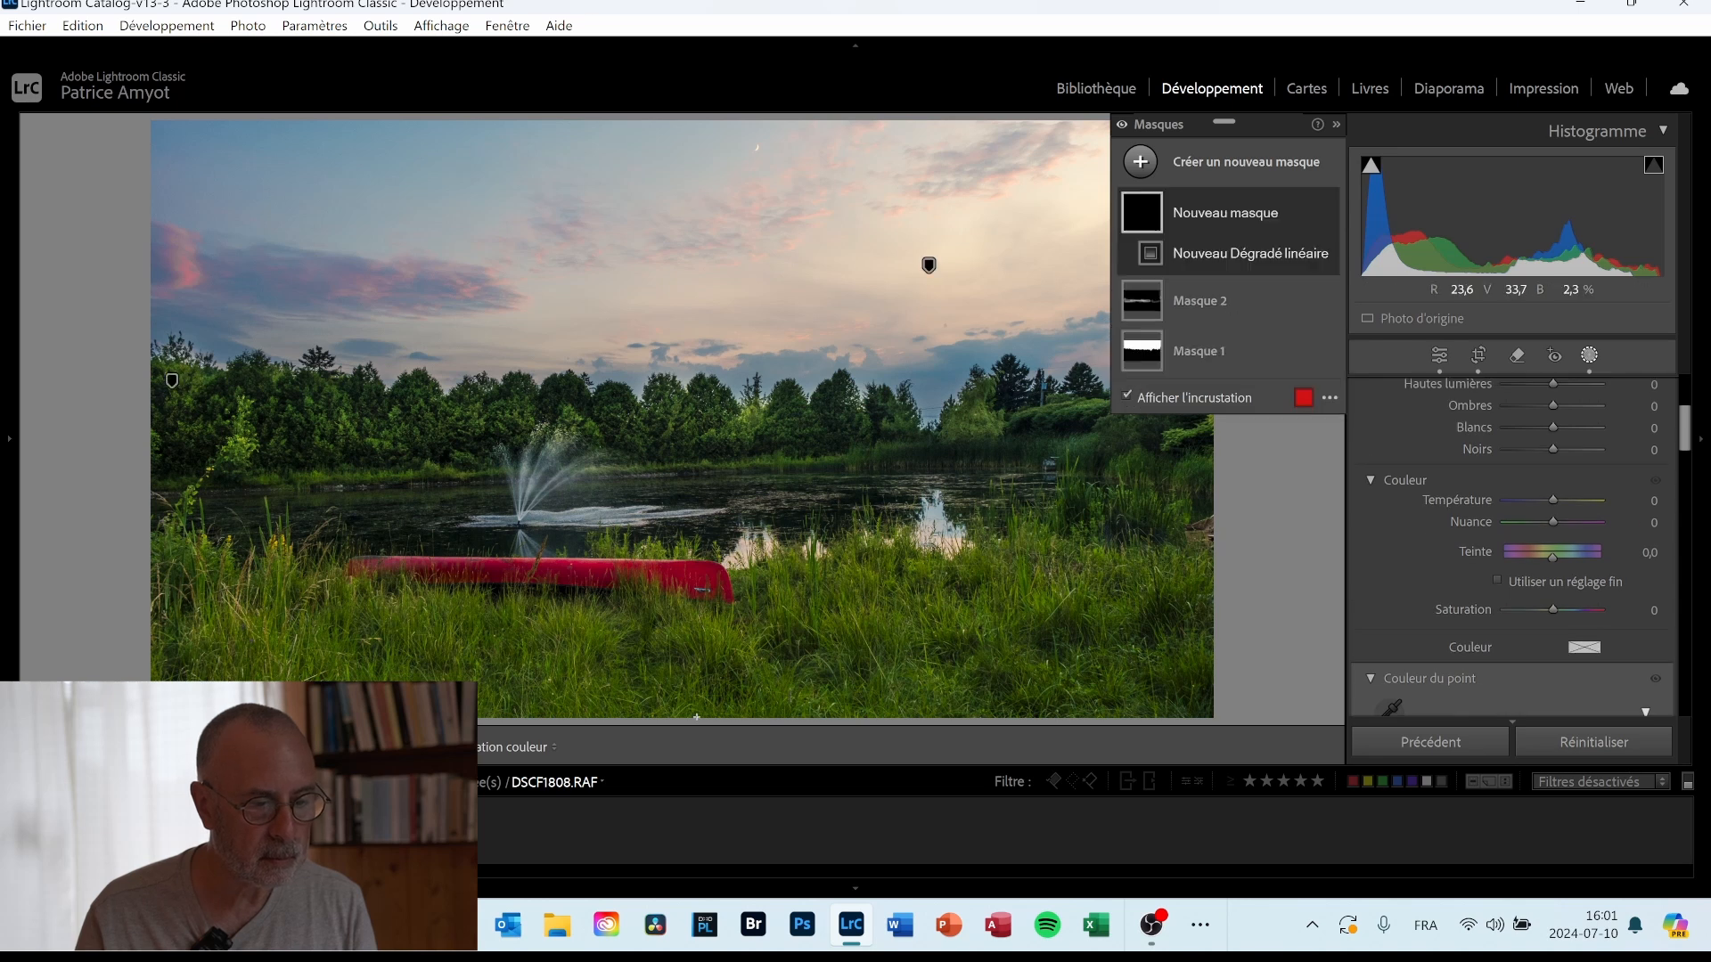
drag(691, 632, 690, 546)
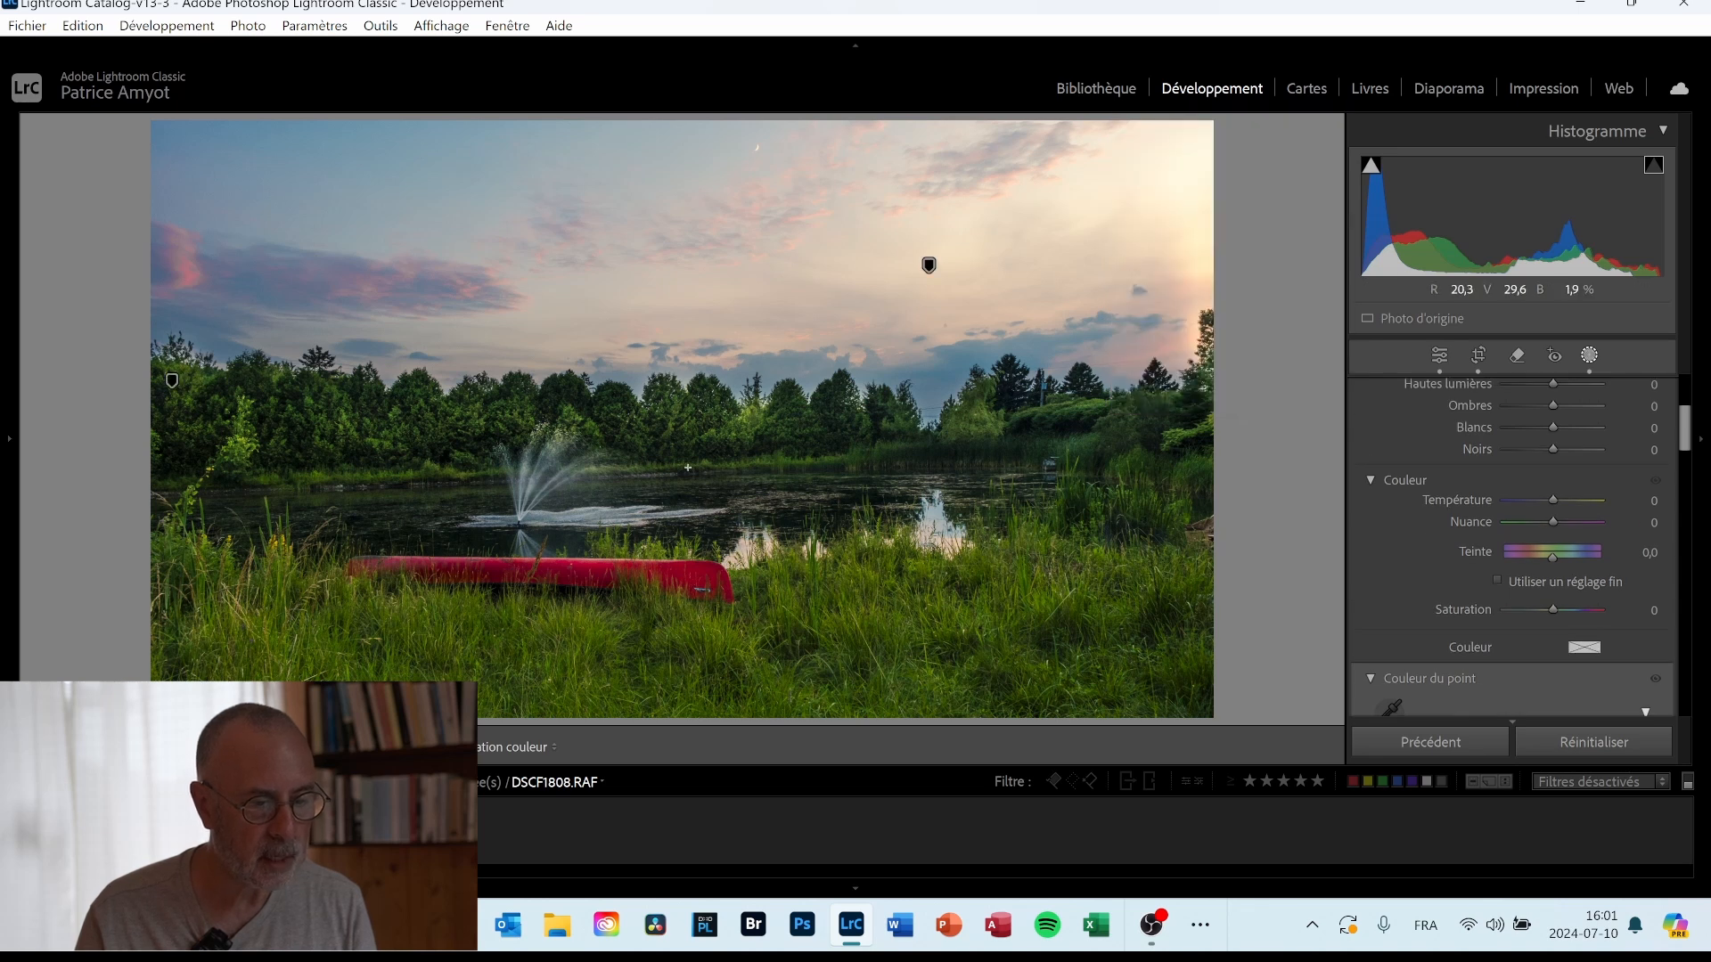
drag(688, 467, 697, 461)
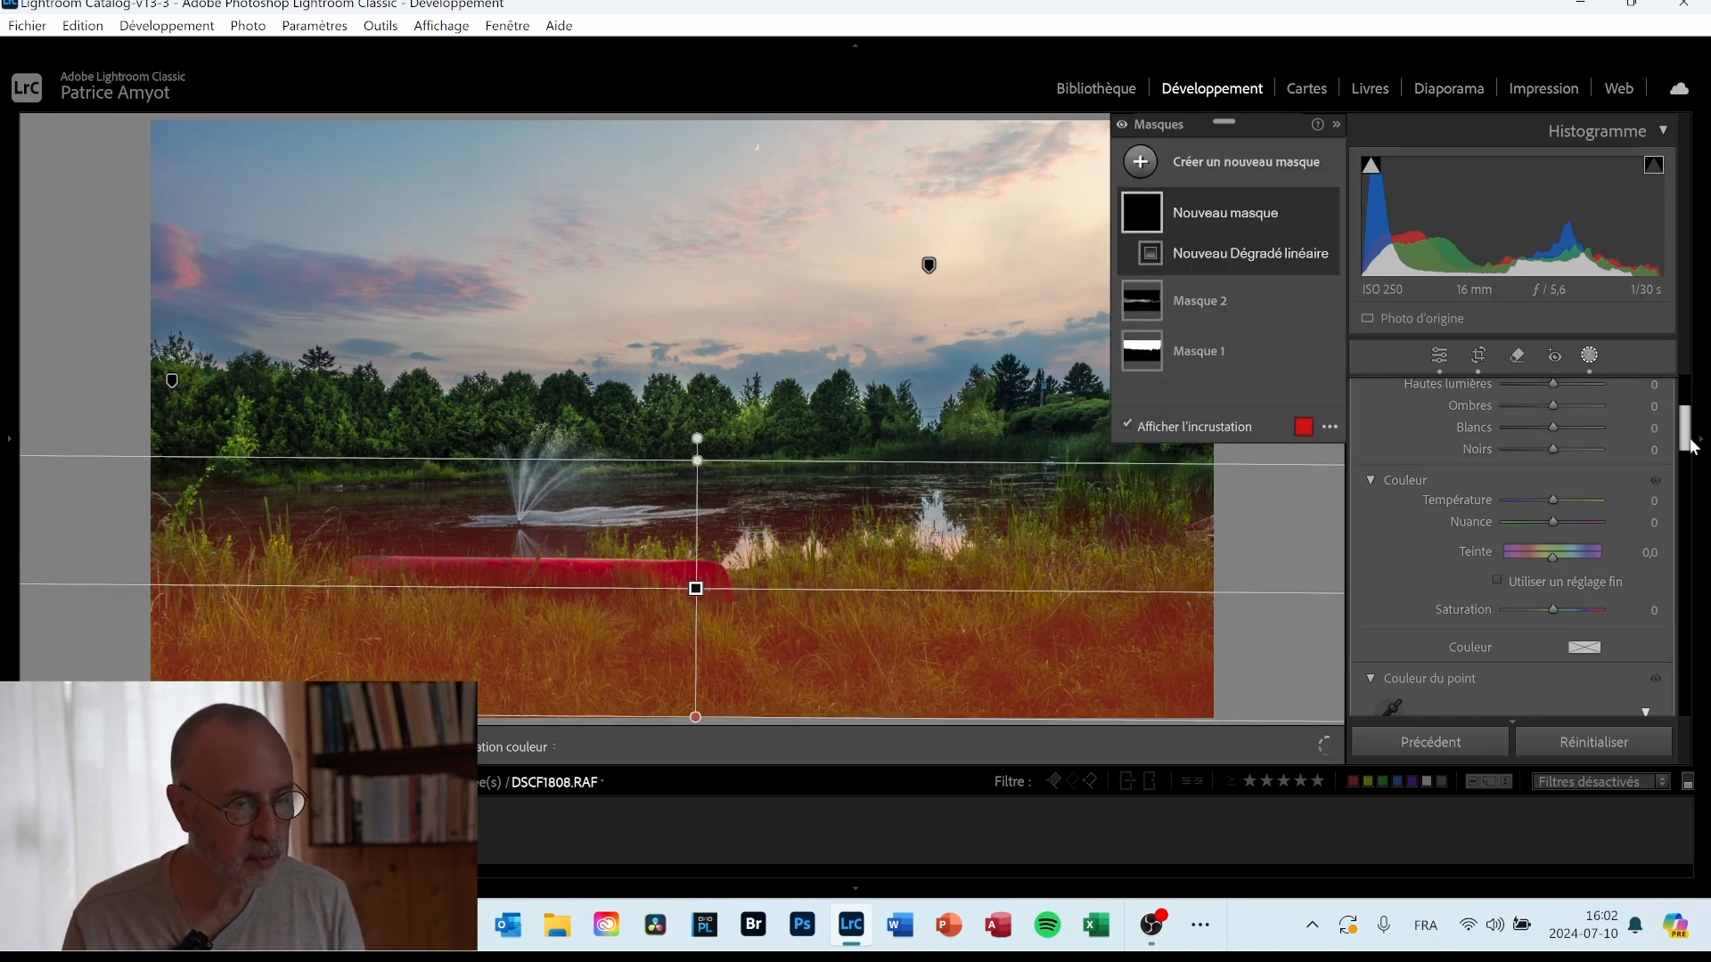
Set the linear gradient mask's Exposition to 0,35, hide its overlay and shift the gradient slightly upward over the pond.
scroll(1595, 526, up, 2)
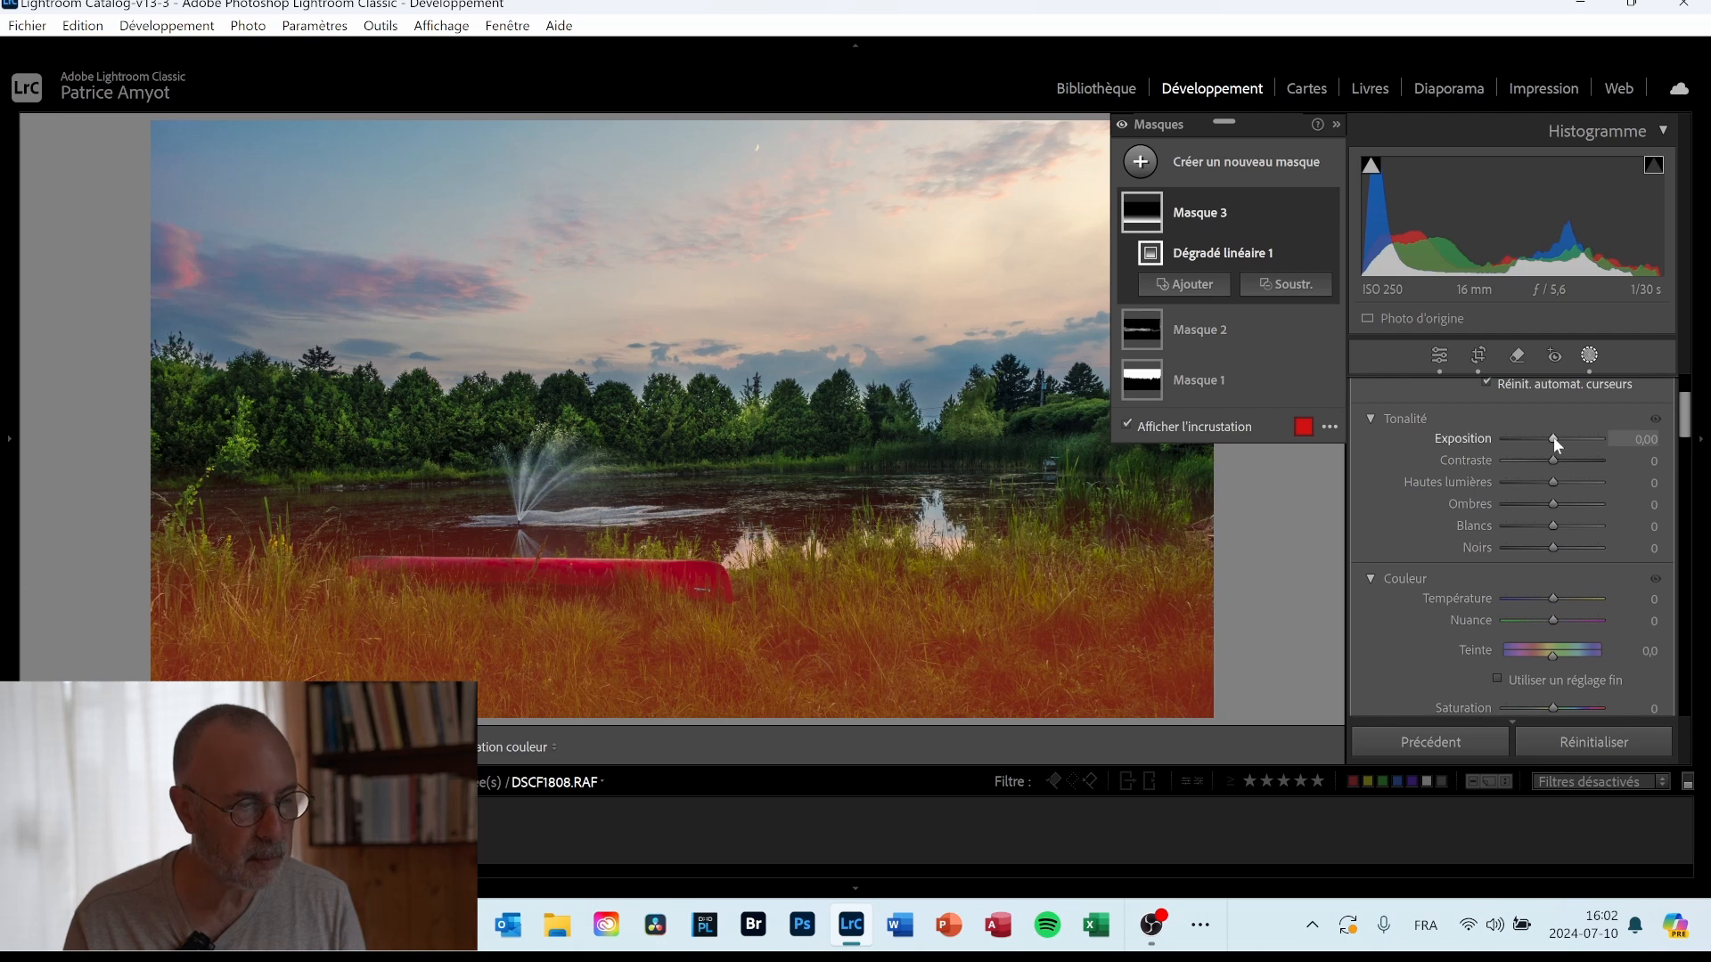
drag(1554, 437, 1560, 437)
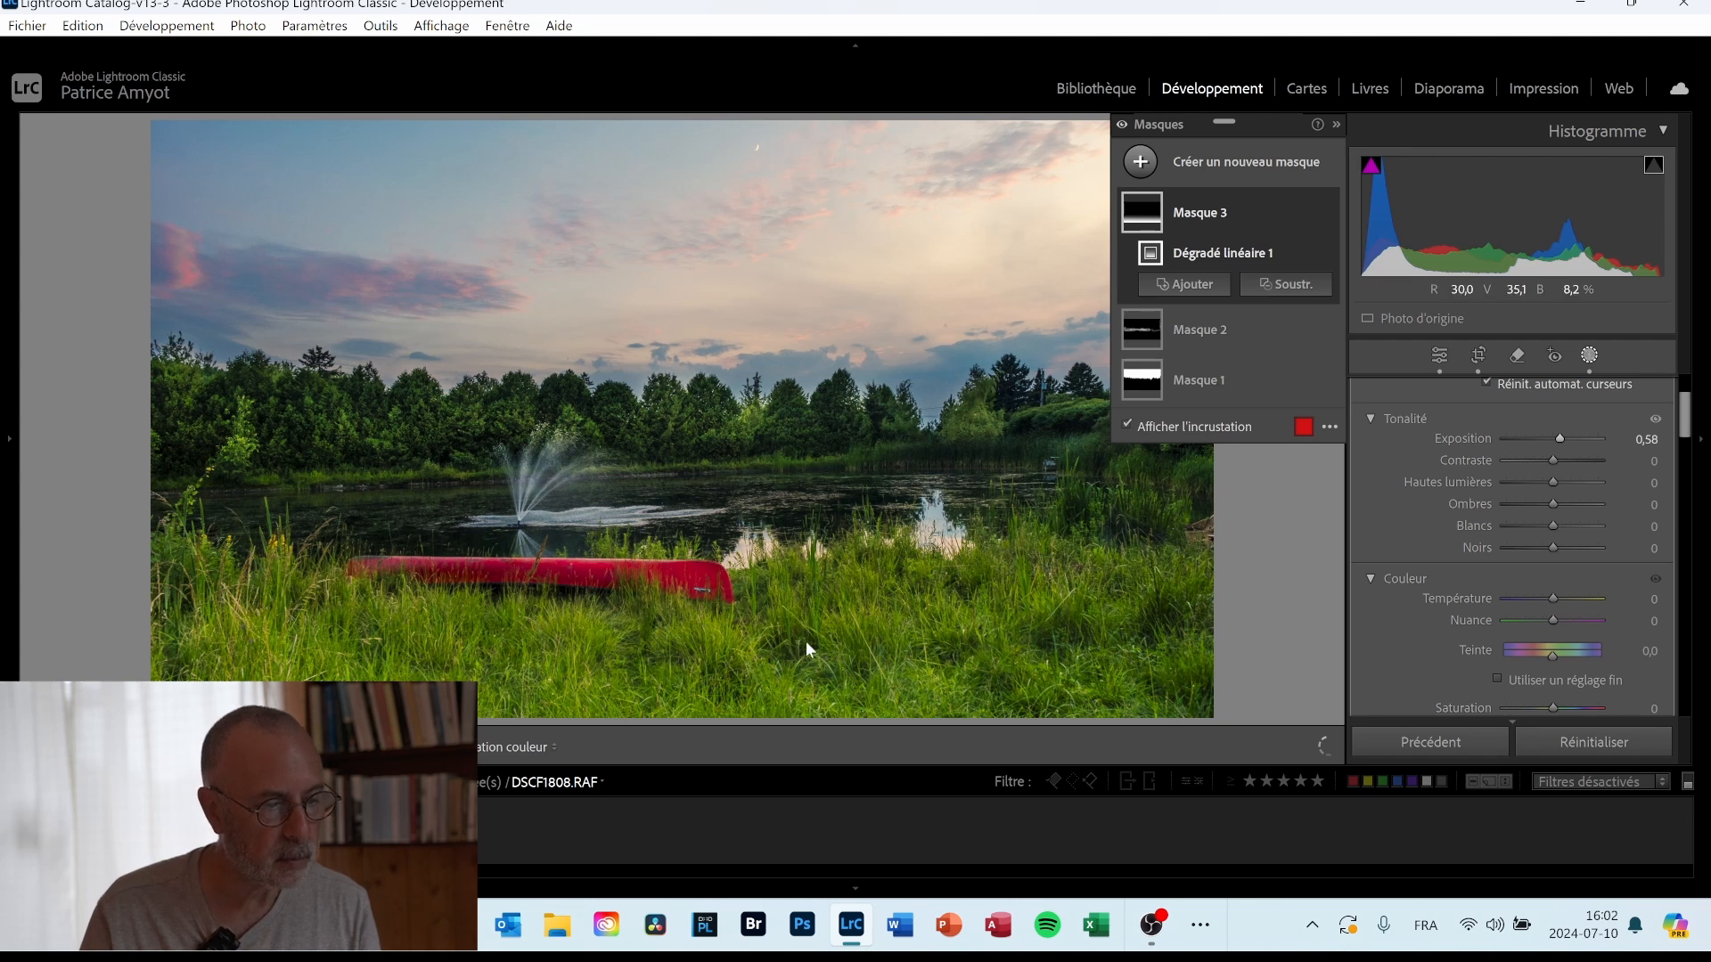
key(o)
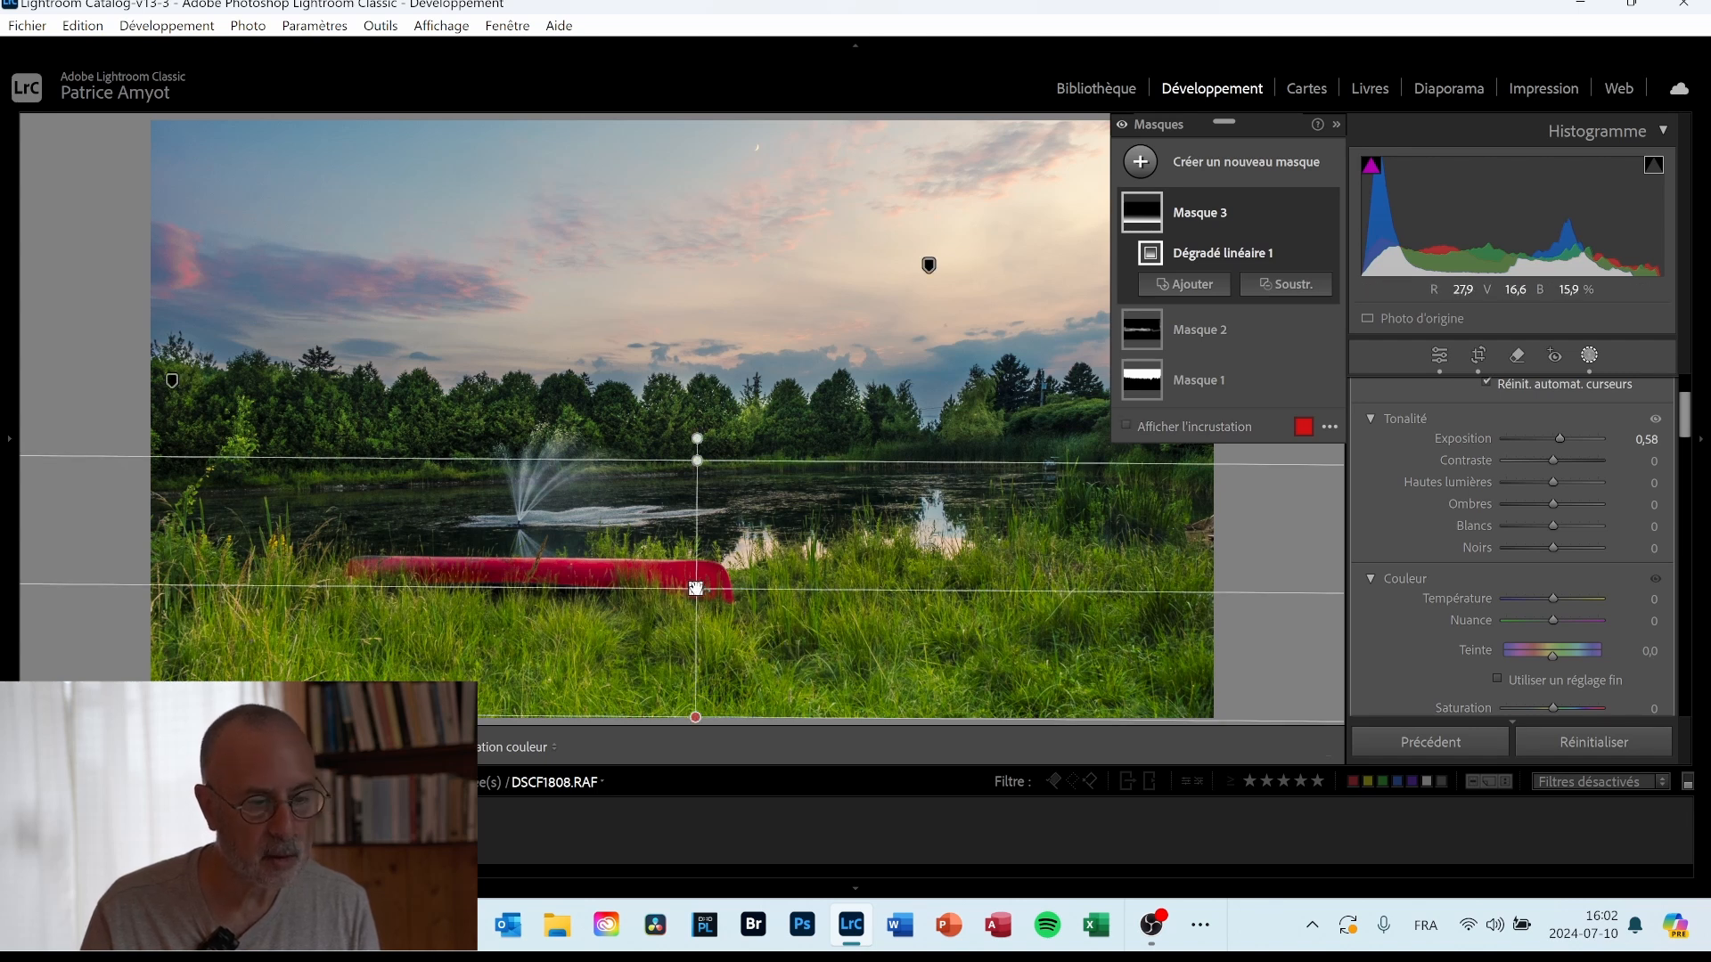
drag(696, 589, 699, 557)
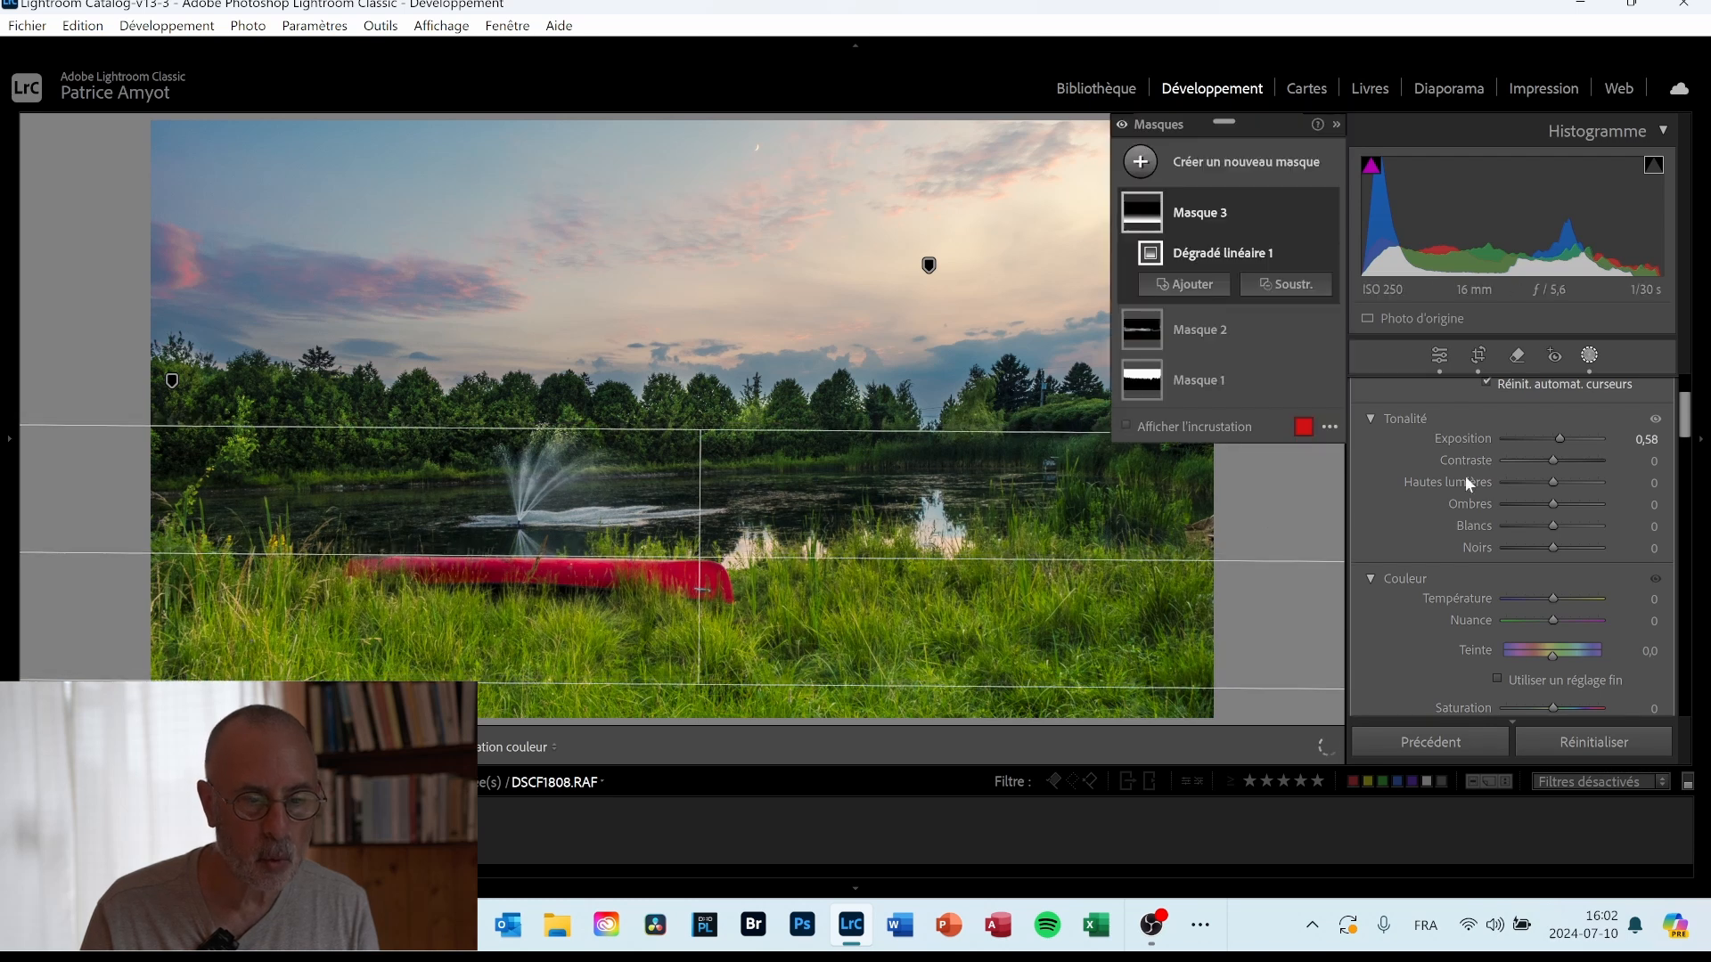
drag(1559, 436, 1558, 435)
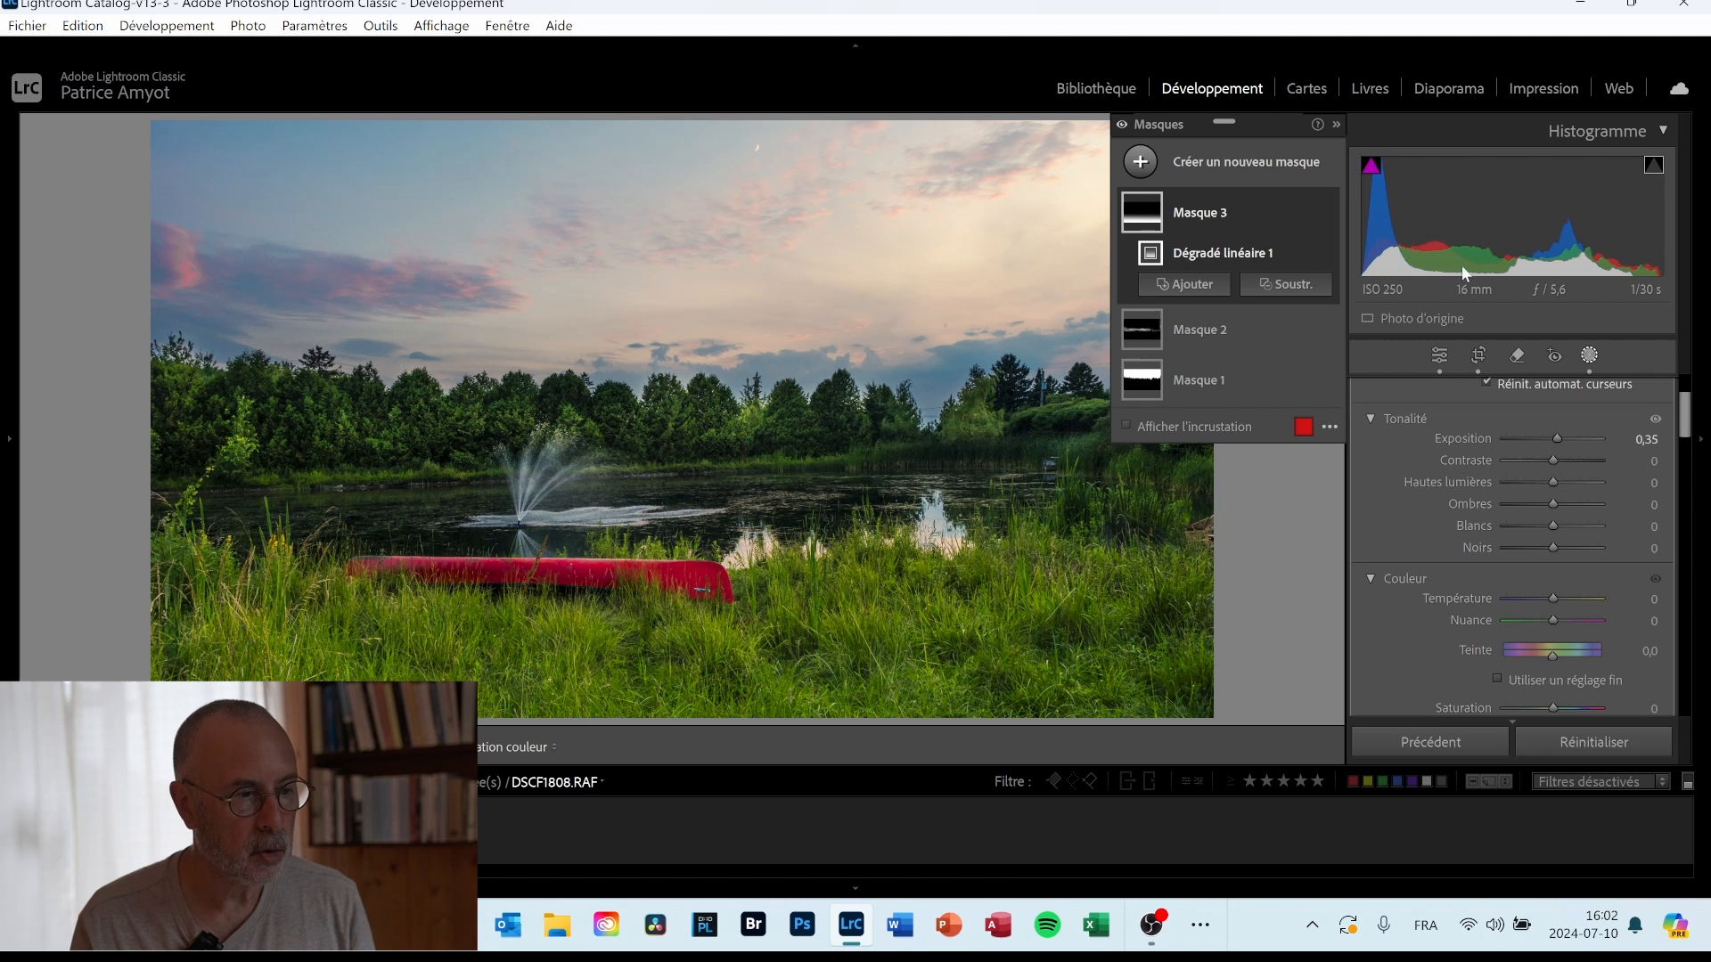
Try negative Gain values such as −37 and −4 for the post-crop vignette, and reset the Gain to 0.
click(1442, 356)
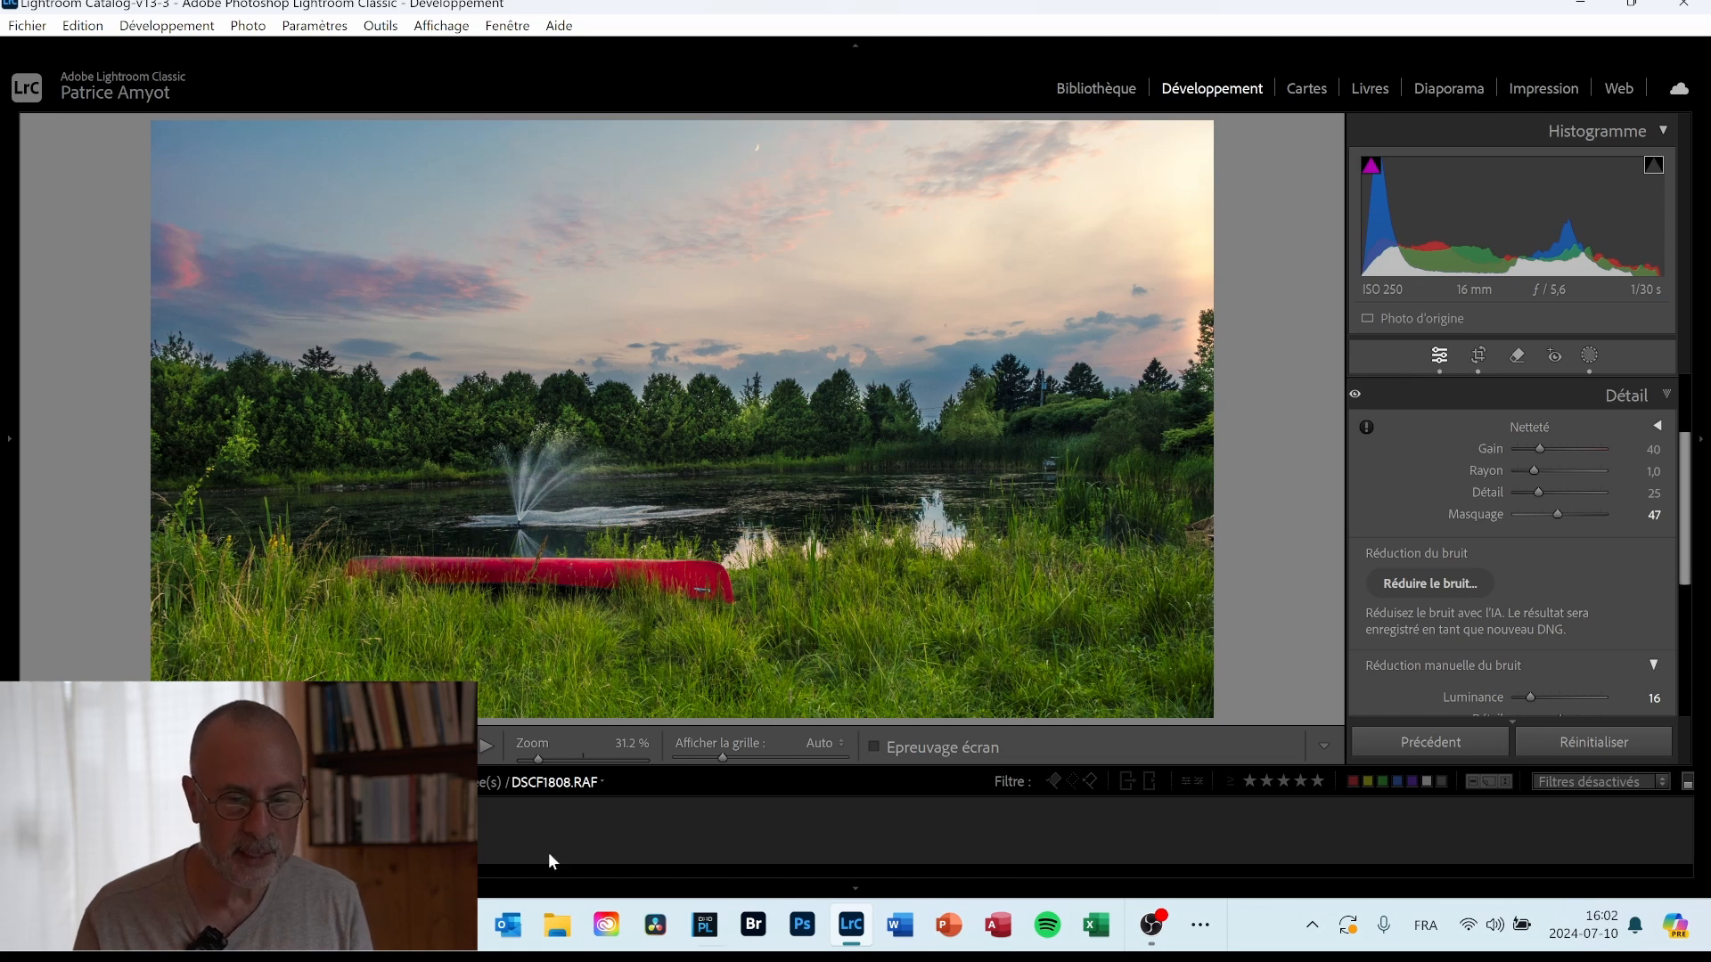
drag(1685, 508, 1710, 686)
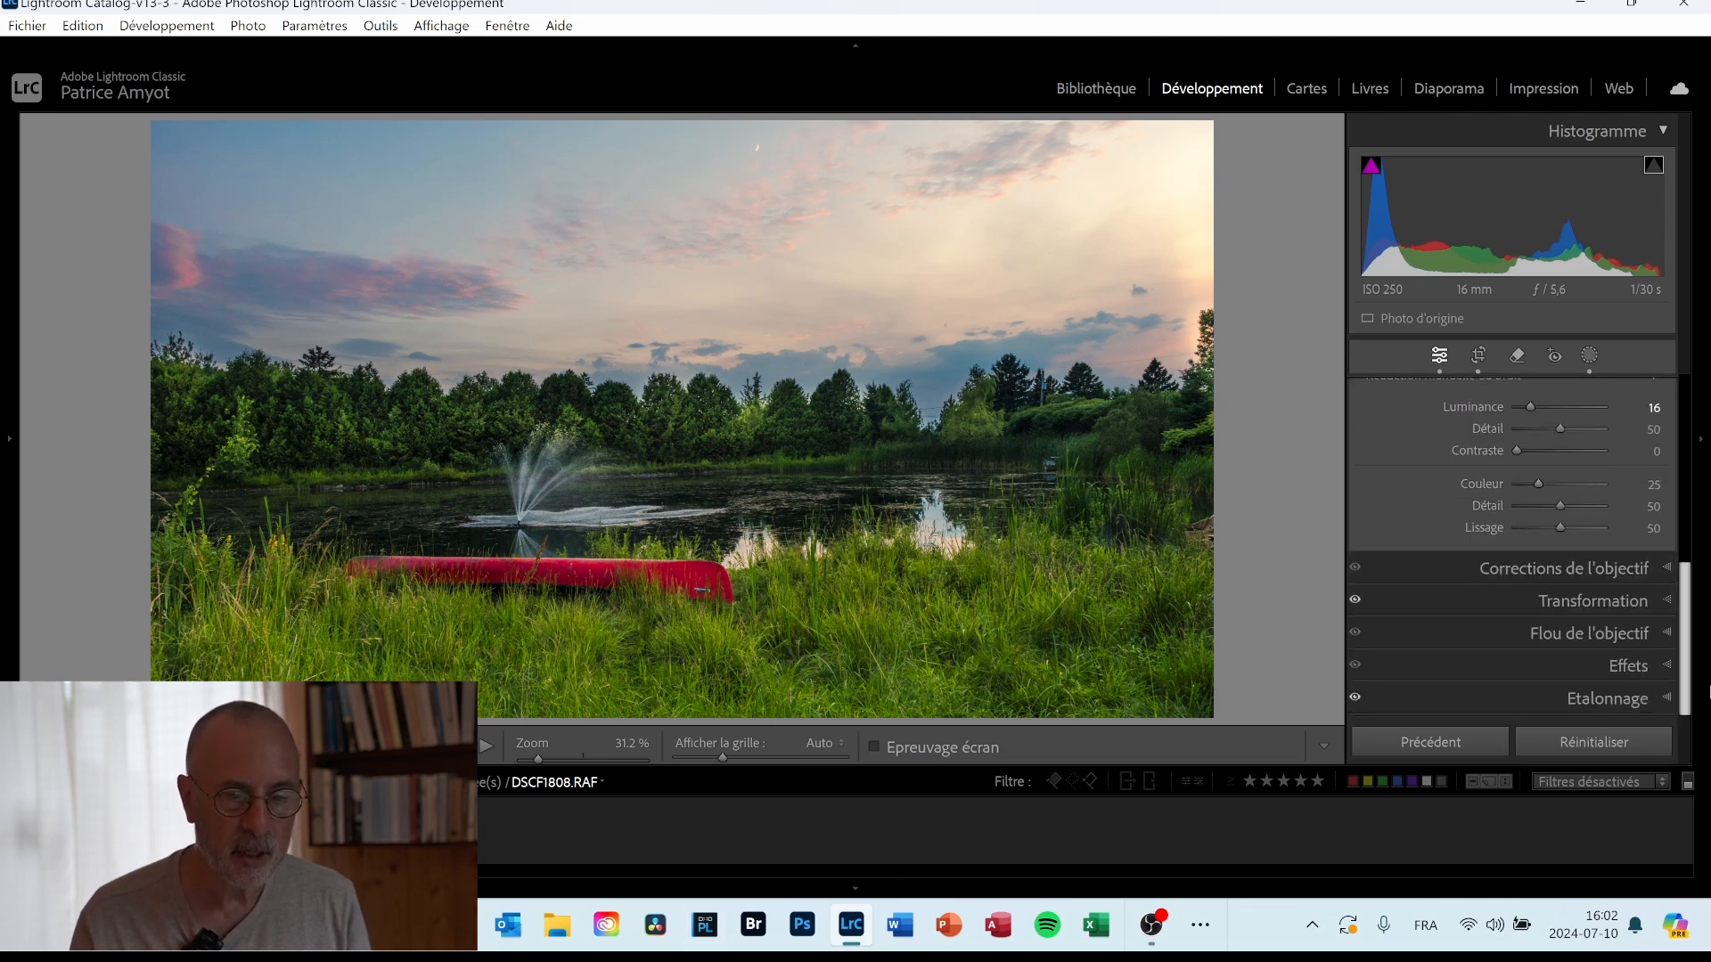
click(1663, 666)
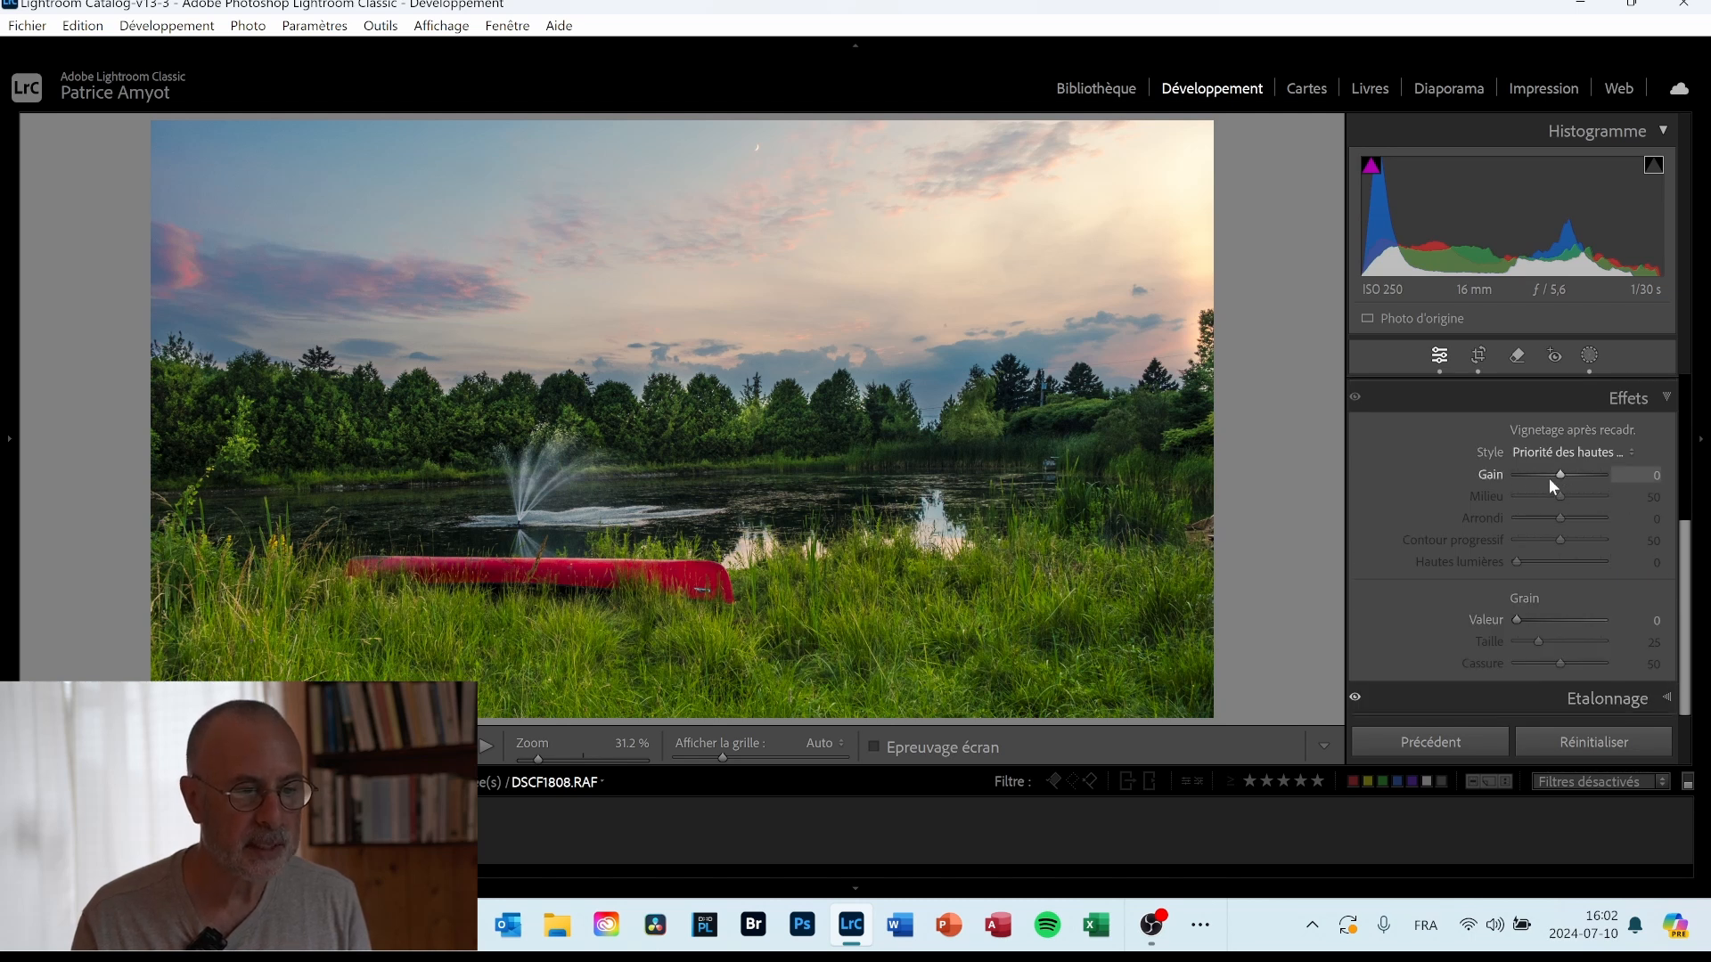
drag(1562, 478, 1549, 479)
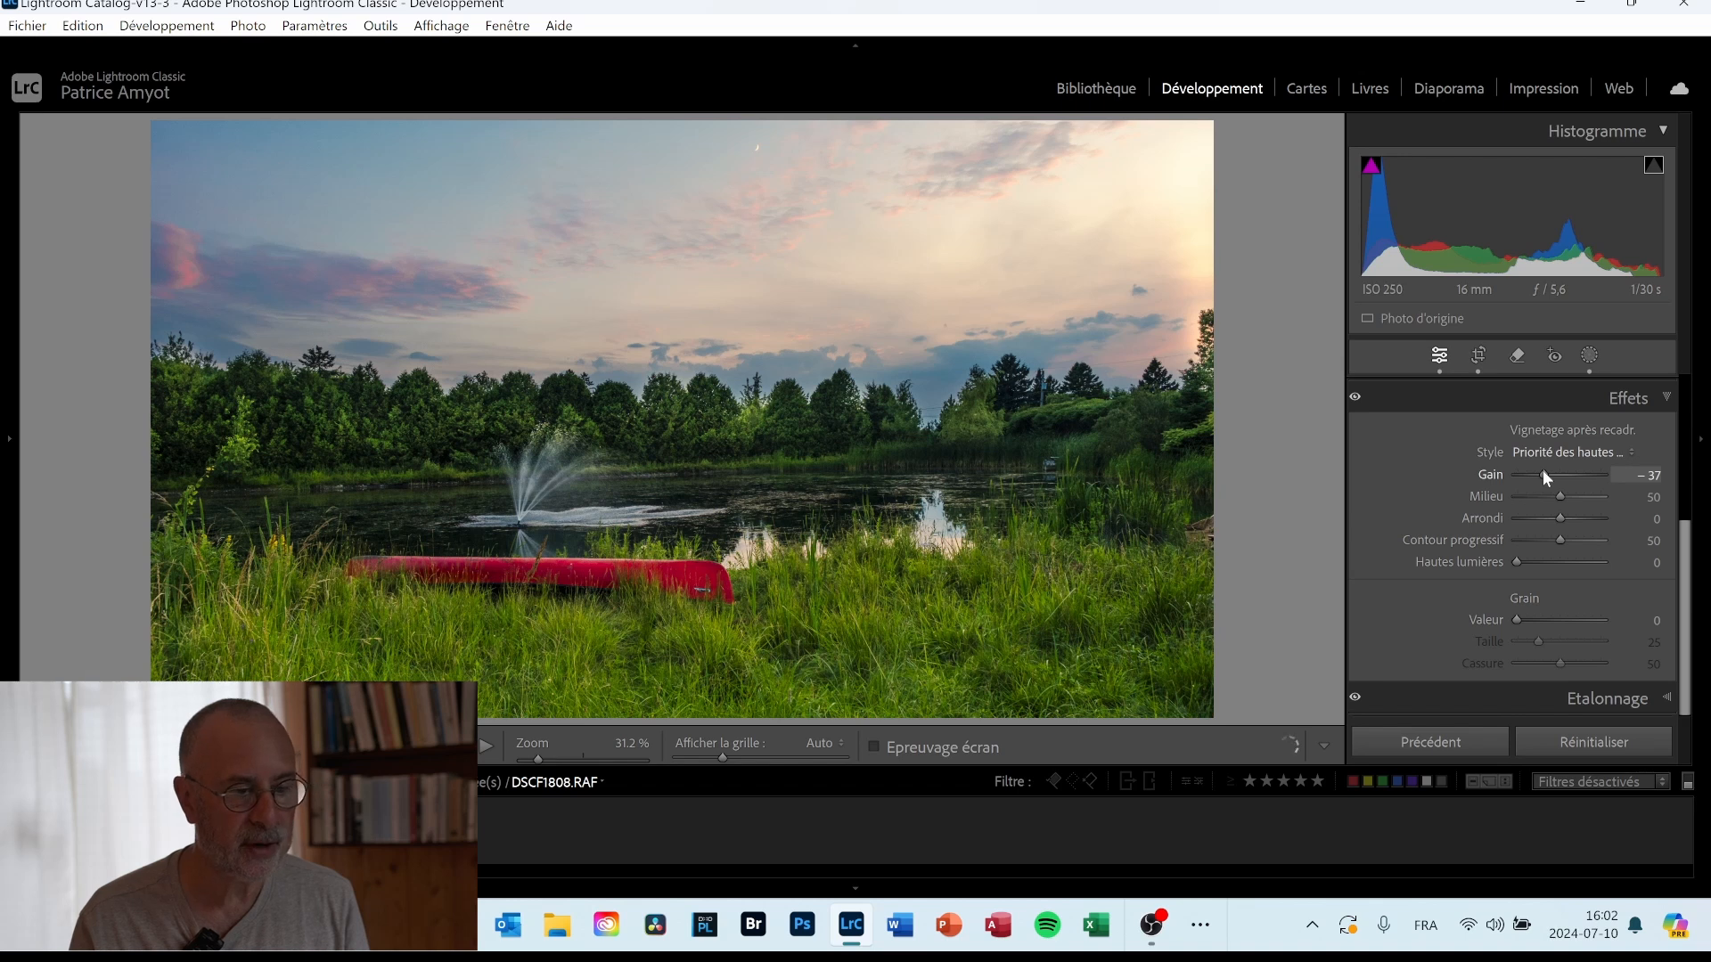
drag(1542, 470, 1558, 472)
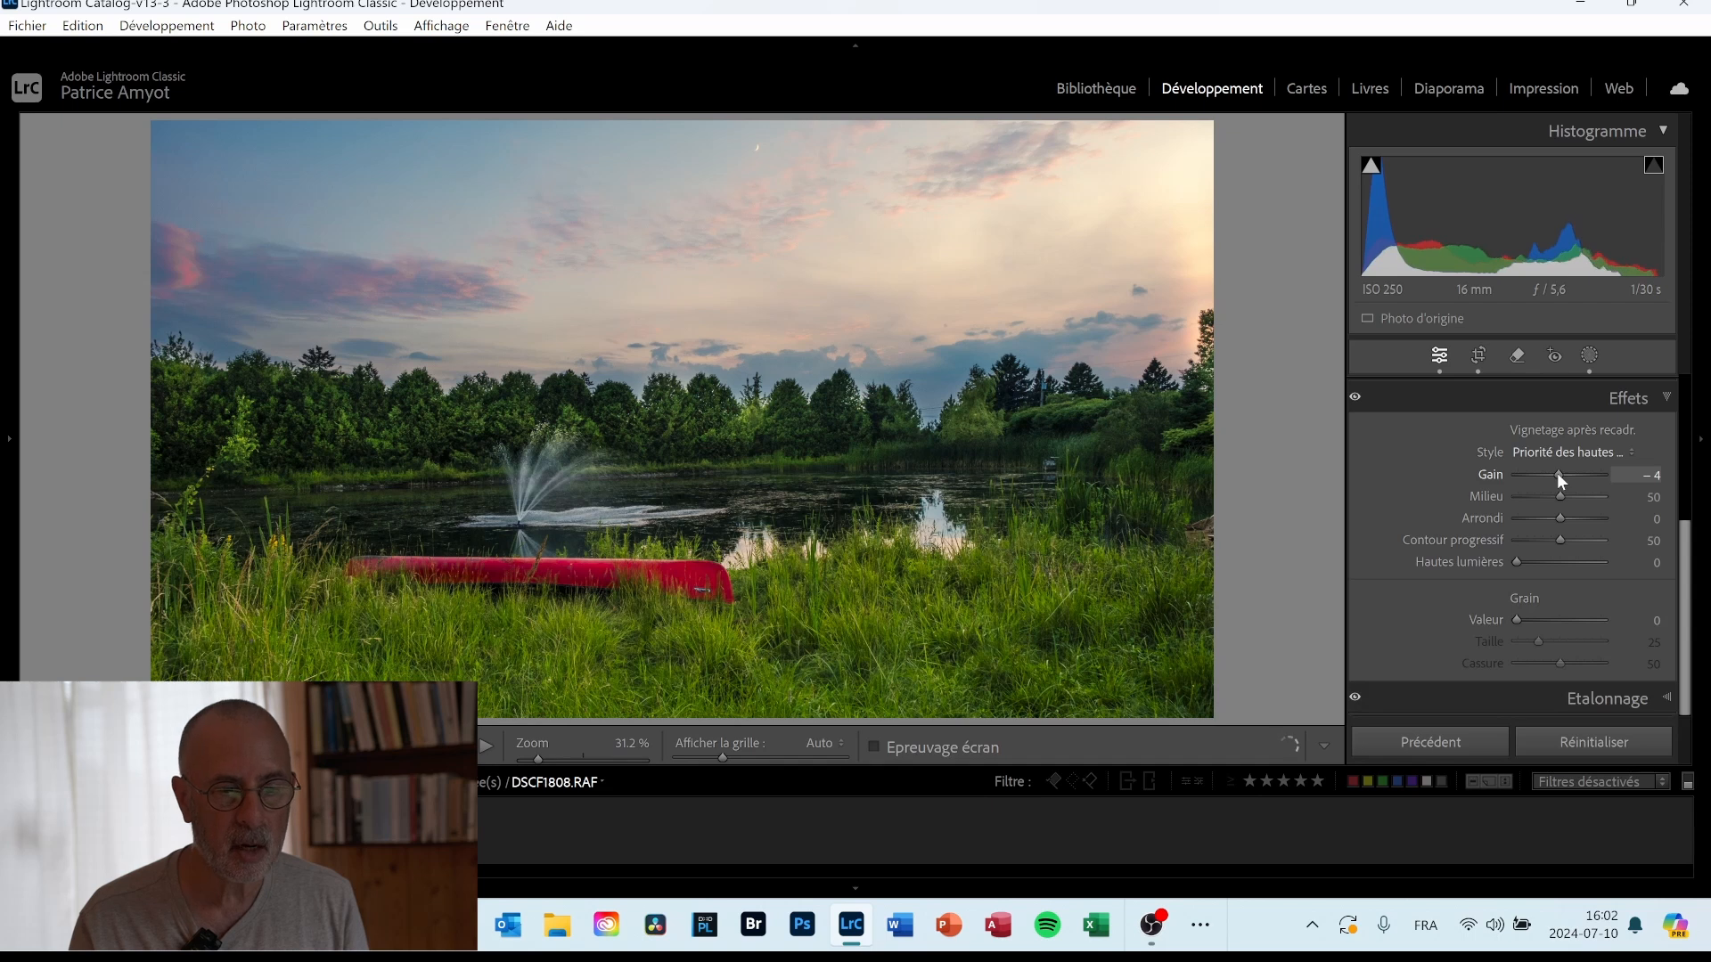
double_click(1484, 471)
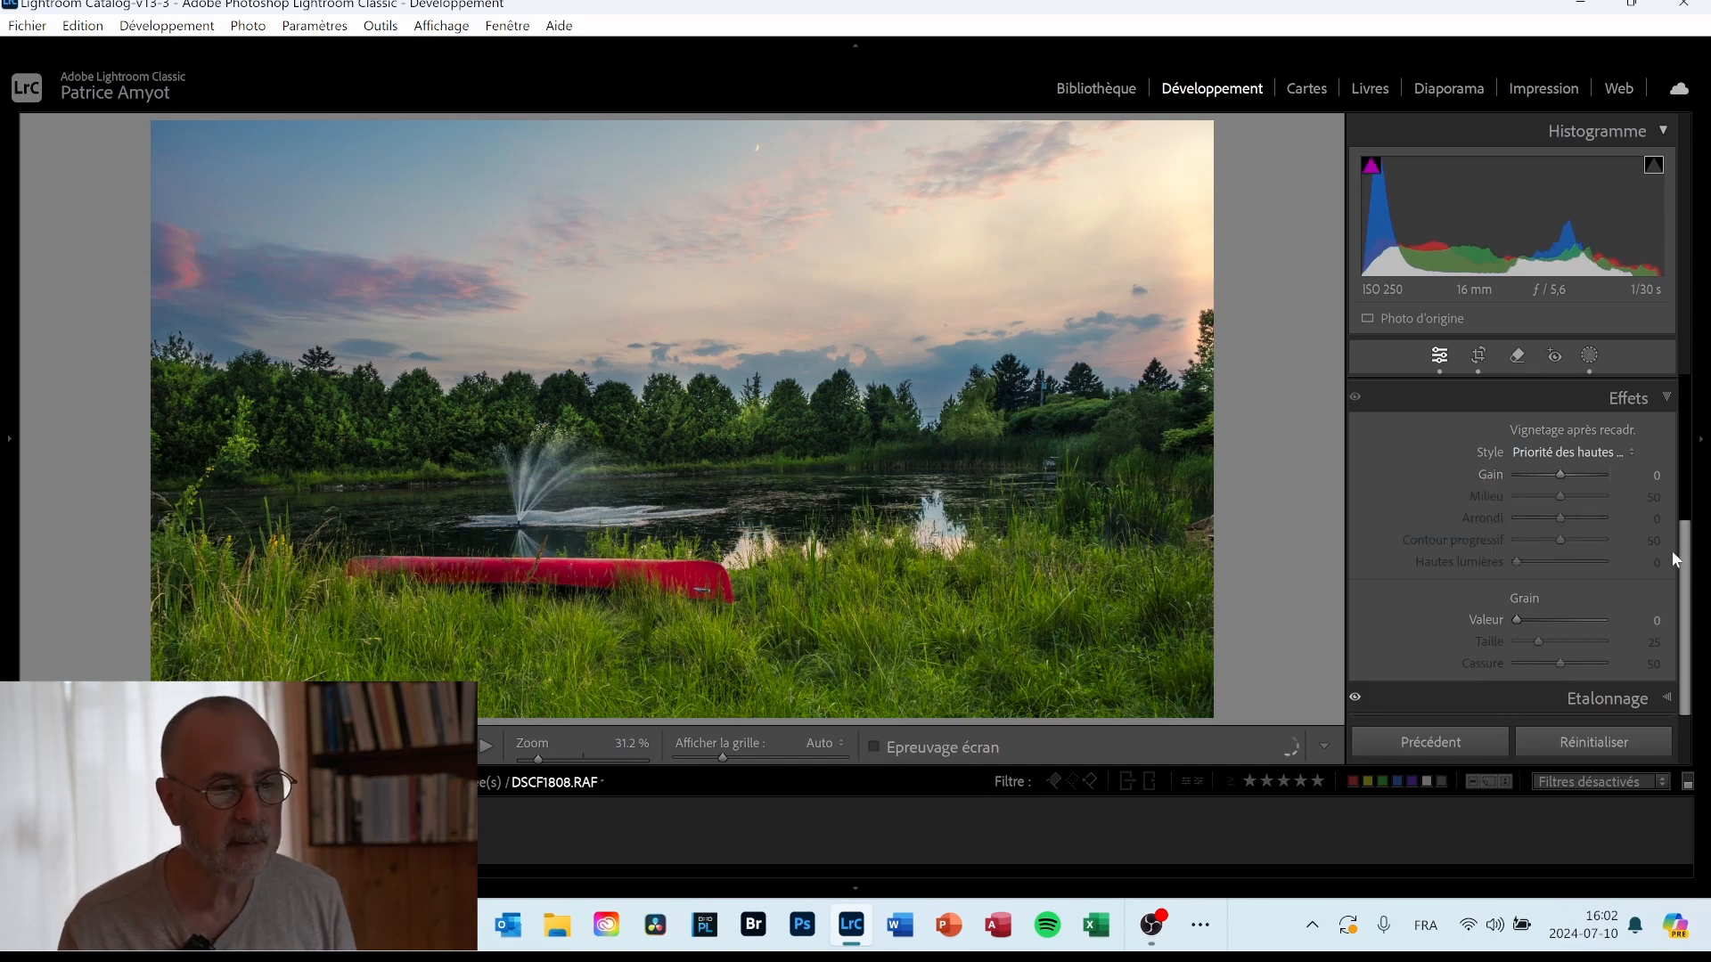
Add a new Dégradé radial mask centred on the pond photo, with its outer ellipse reaching beyond the photo's edges.
drag(1683, 571, 1682, 477)
click(1589, 355)
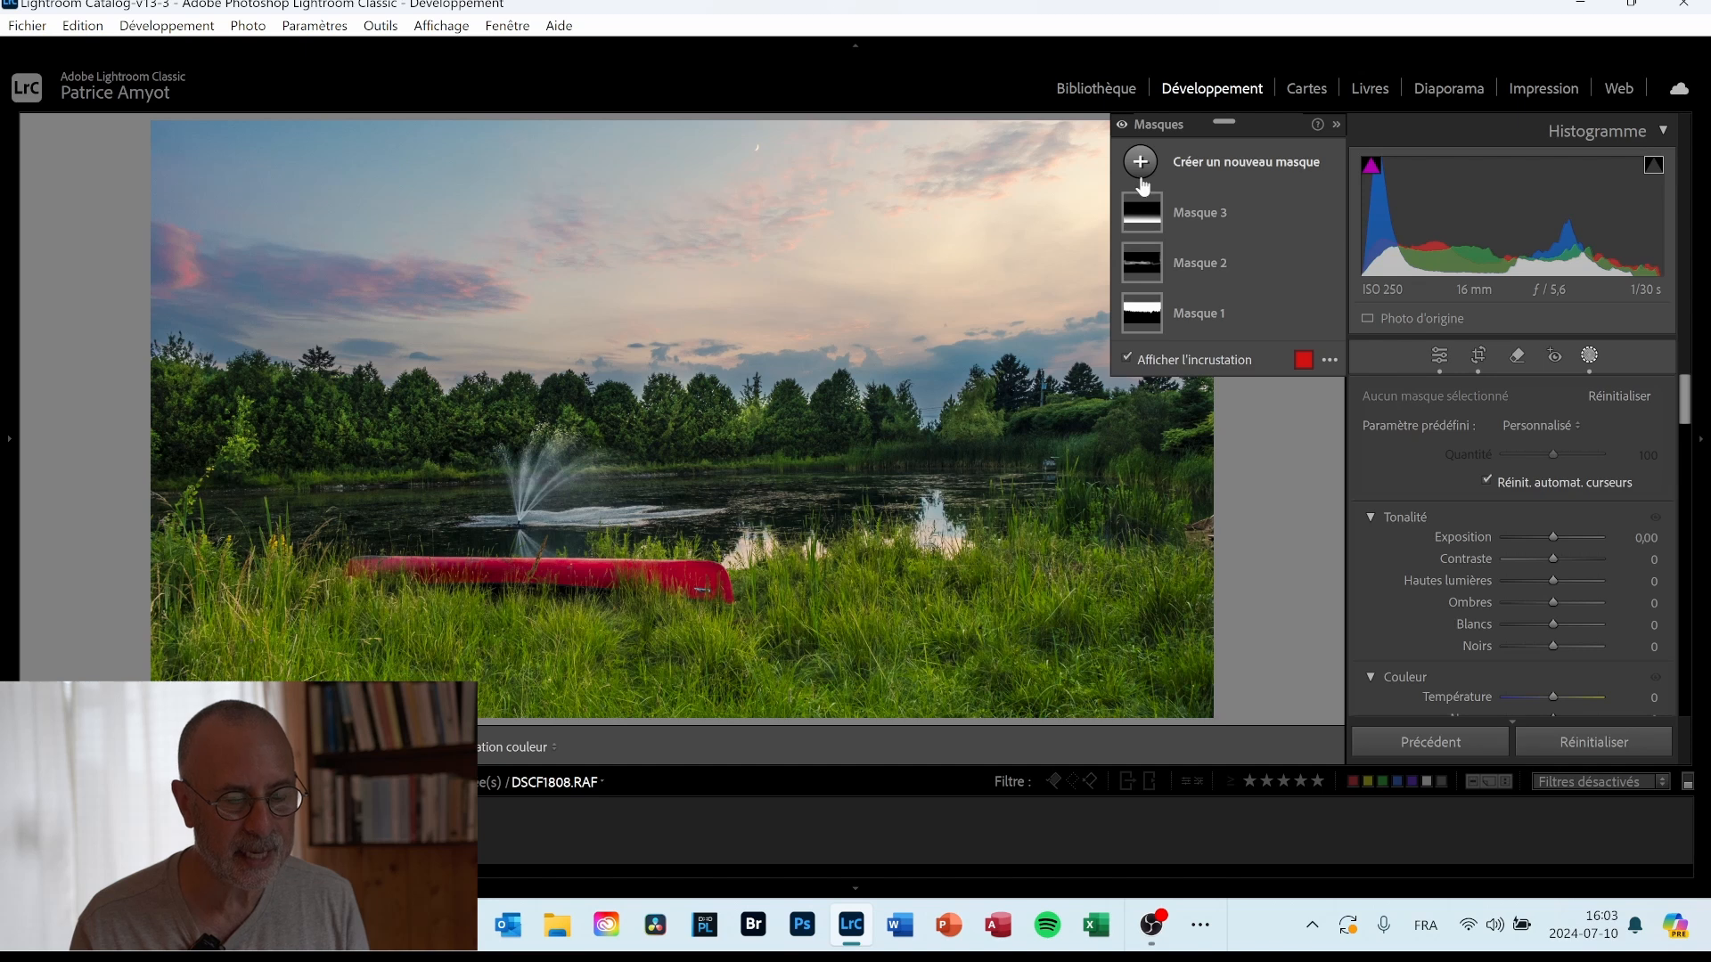
click(1141, 163)
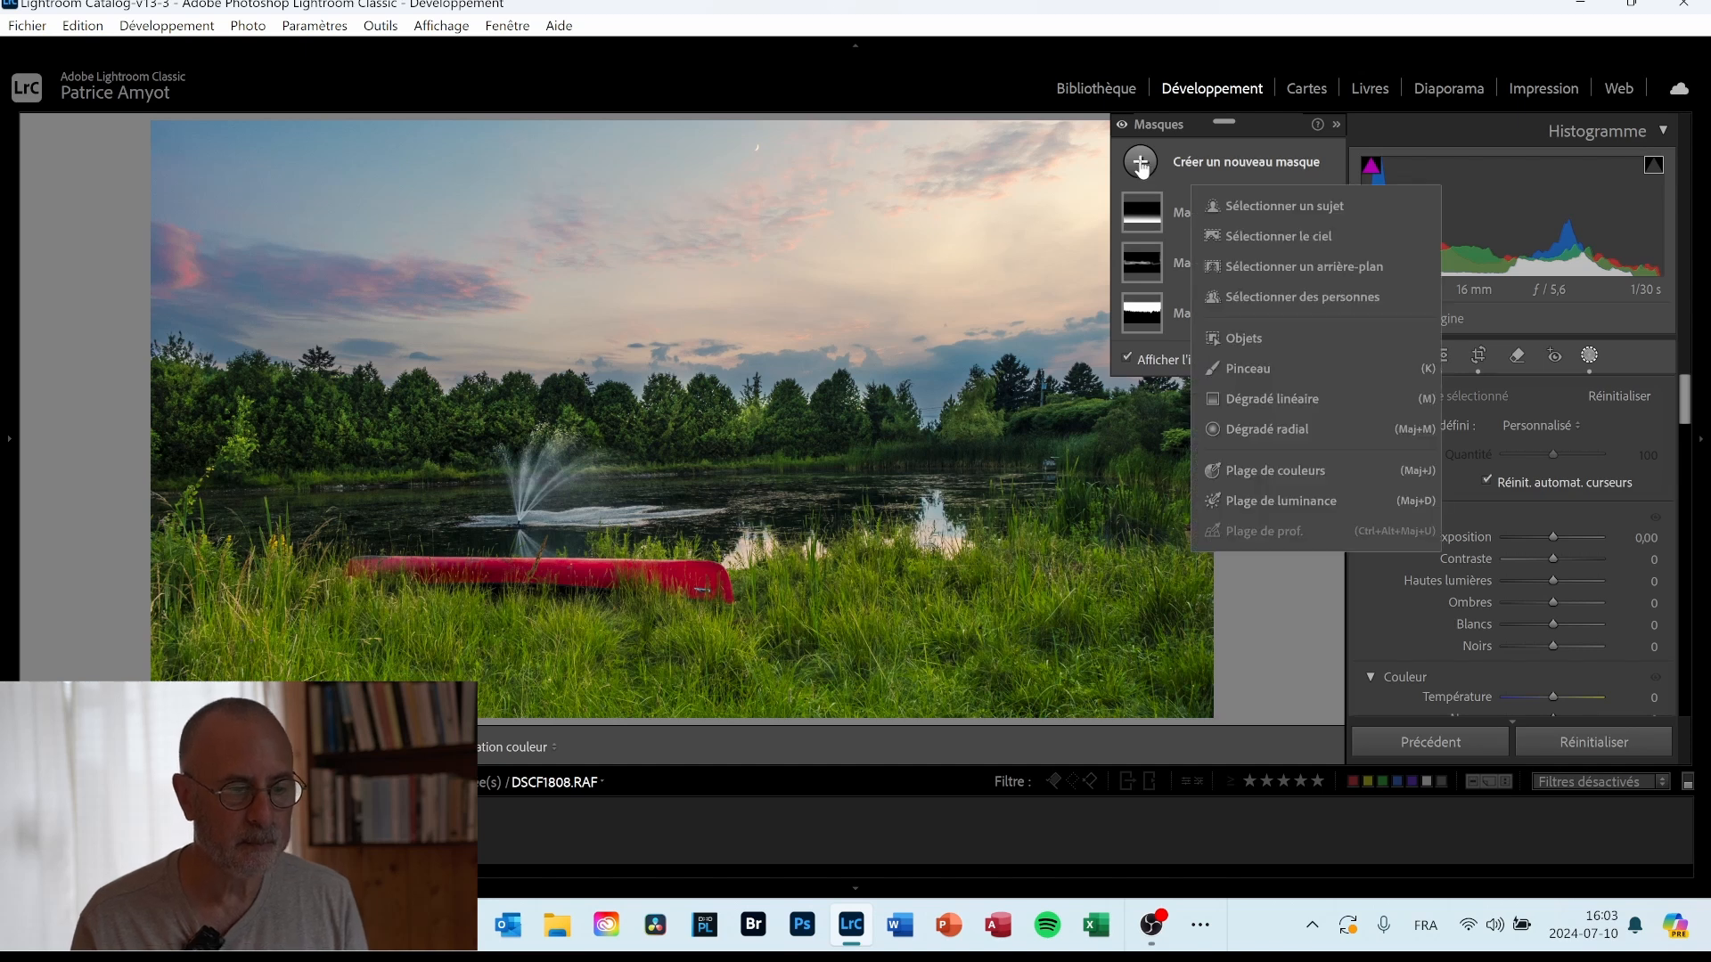
click(1272, 428)
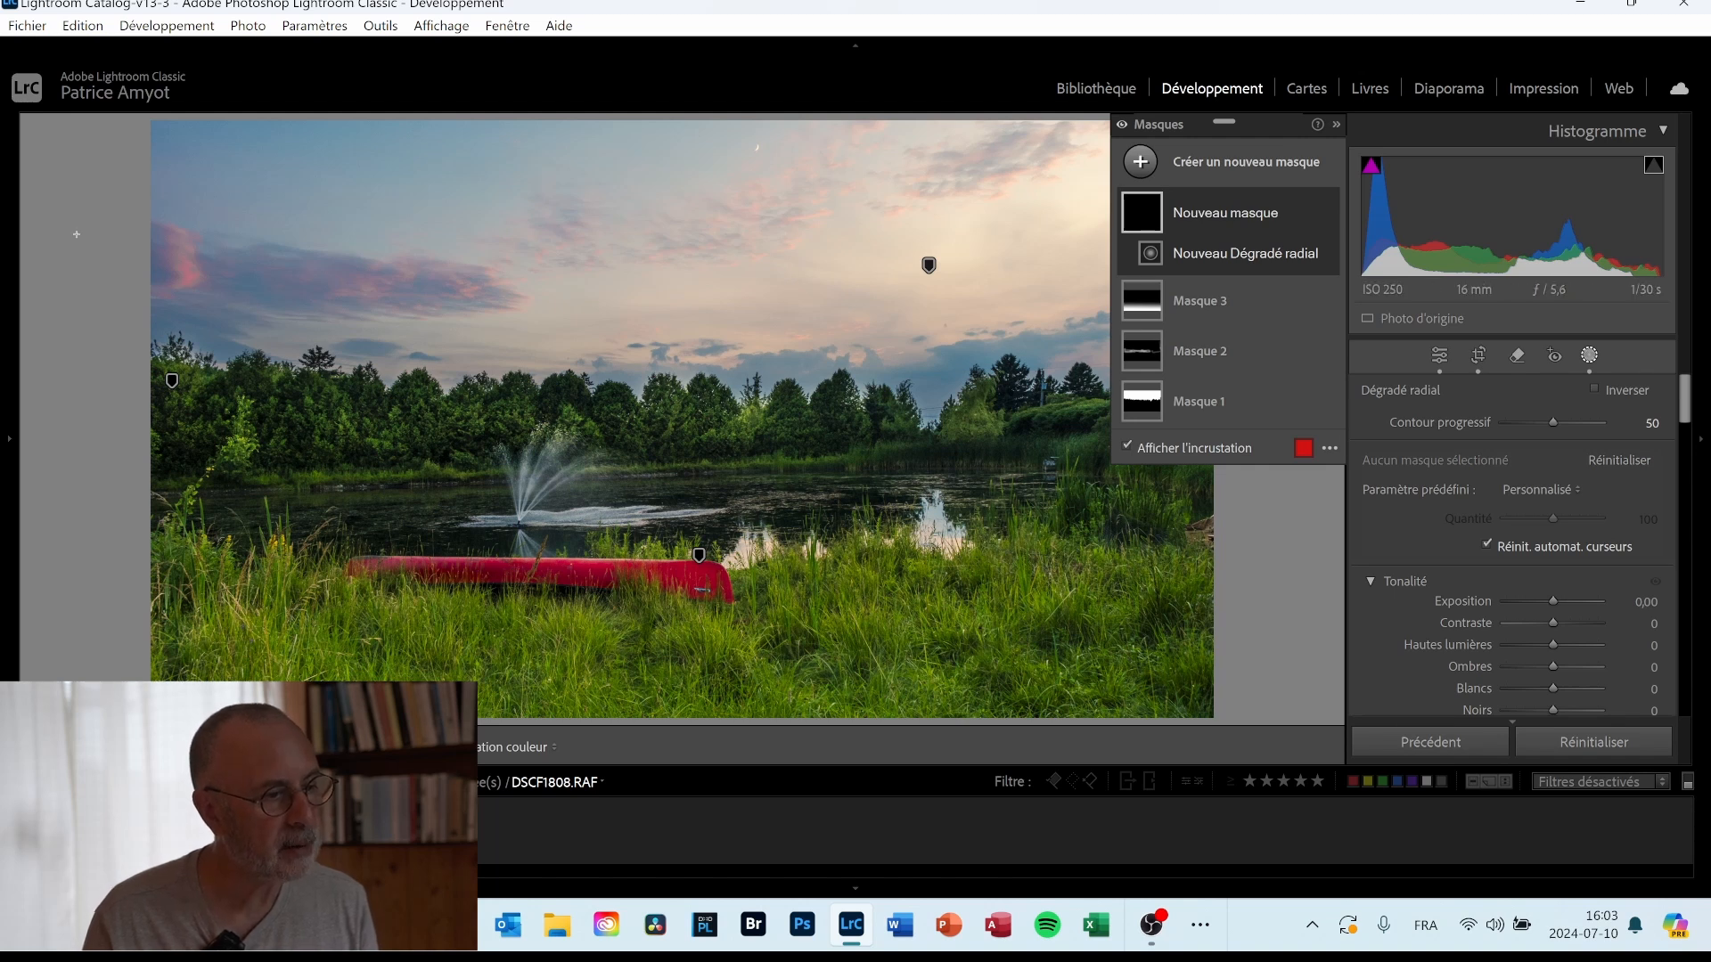
click(8, 442)
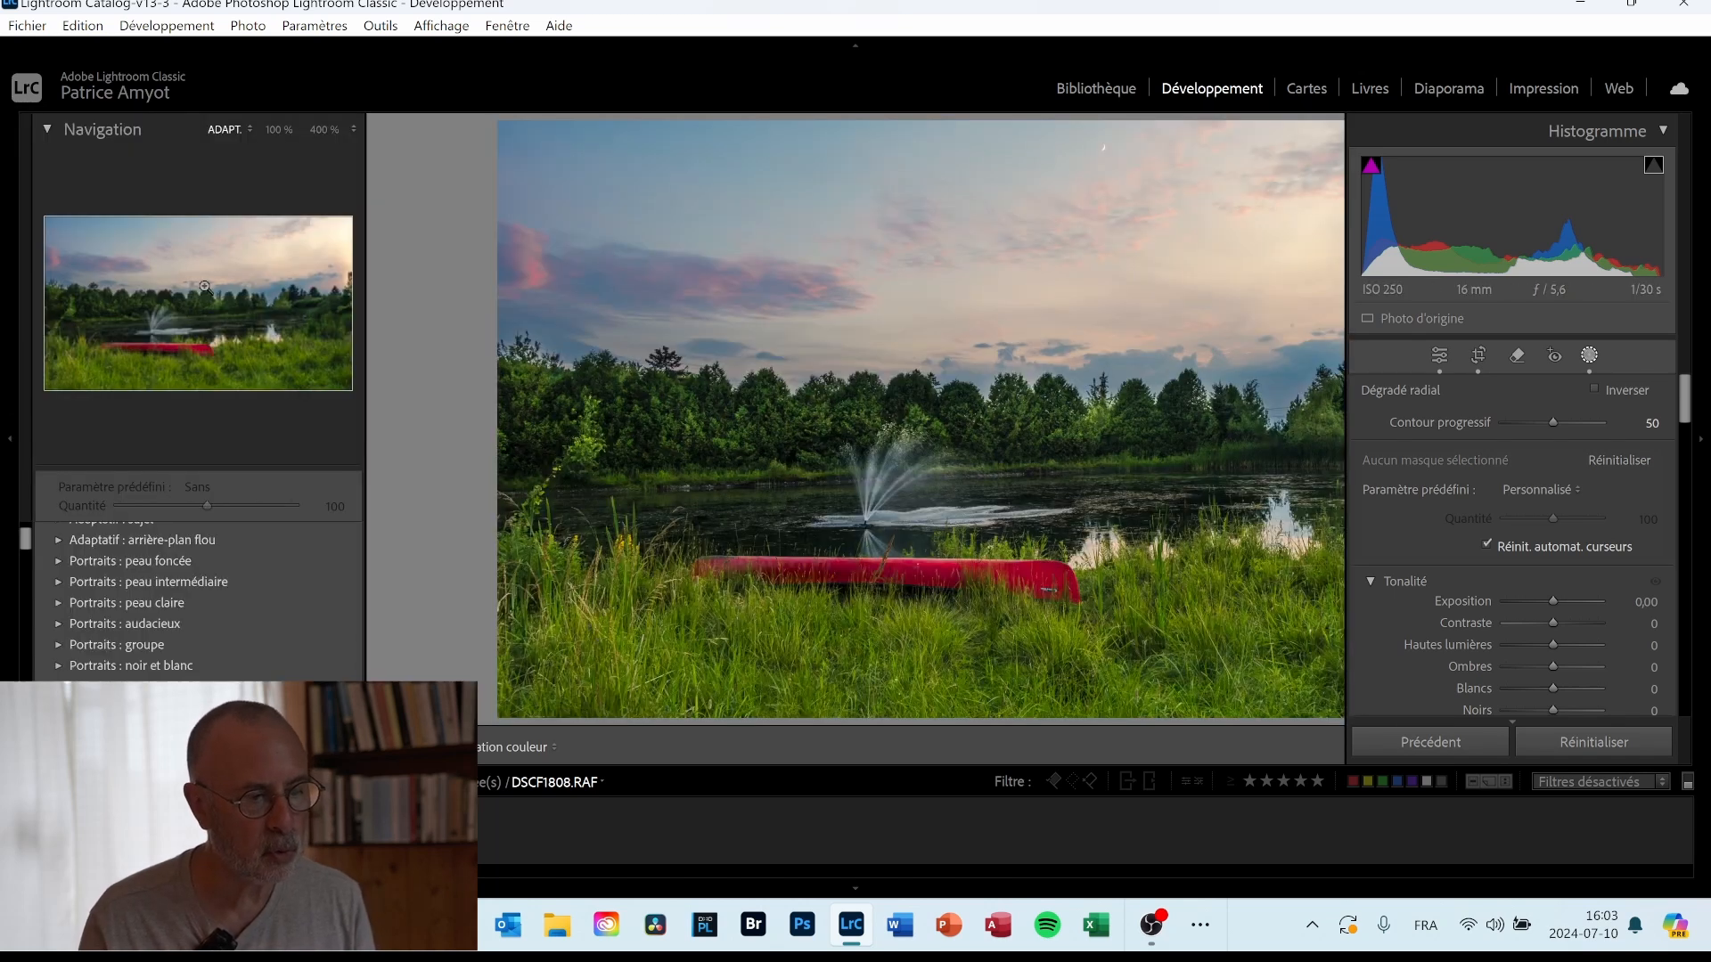
click(353, 130)
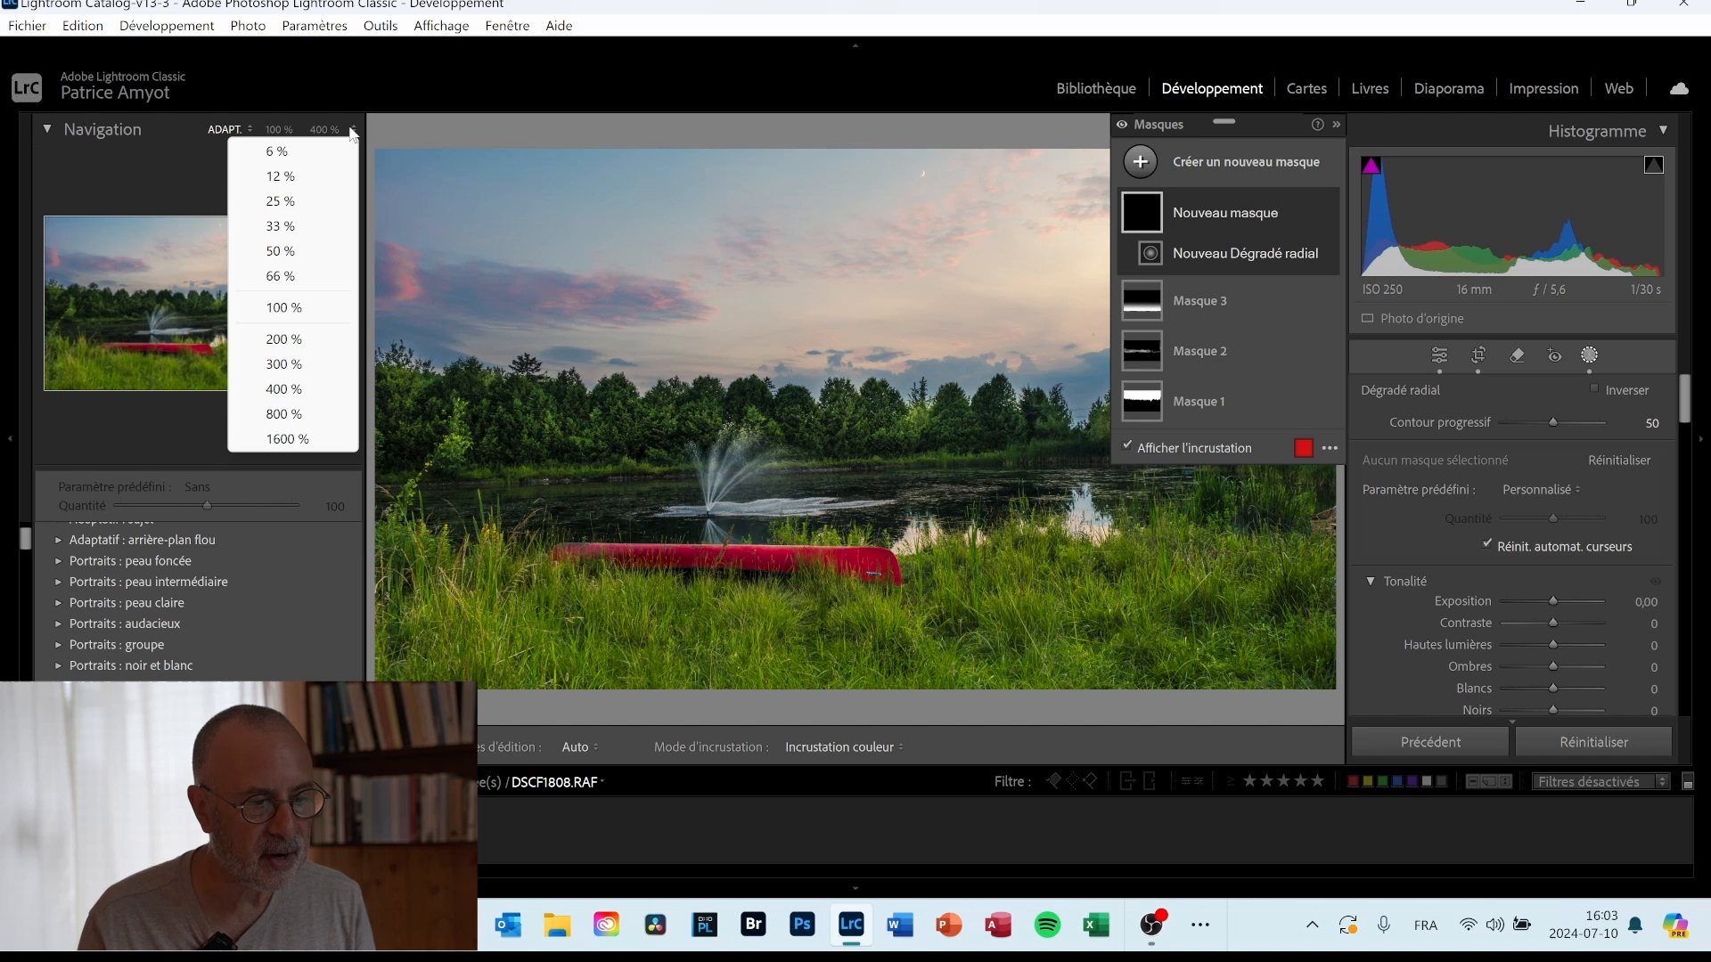
click(303, 201)
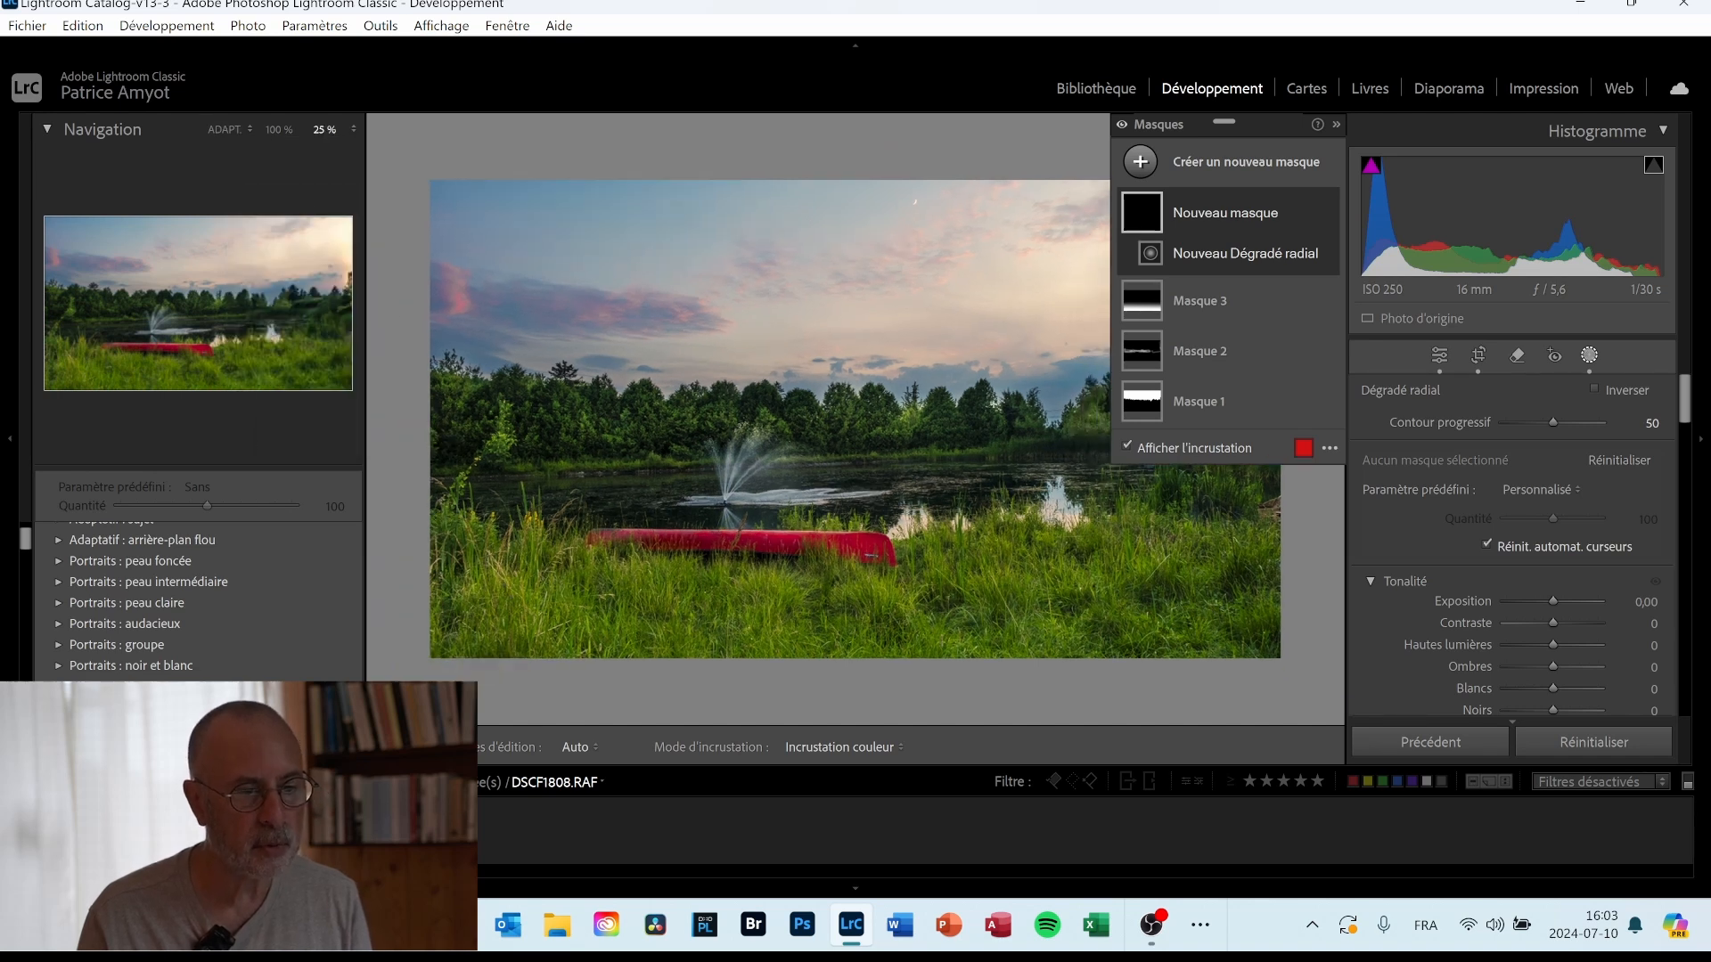
mouse_move(846, 408)
mouse_down()
mouse_move(1028, 478)
mouse_move(1174, 569)
mouse_move(1327, 700)
mouse_up()
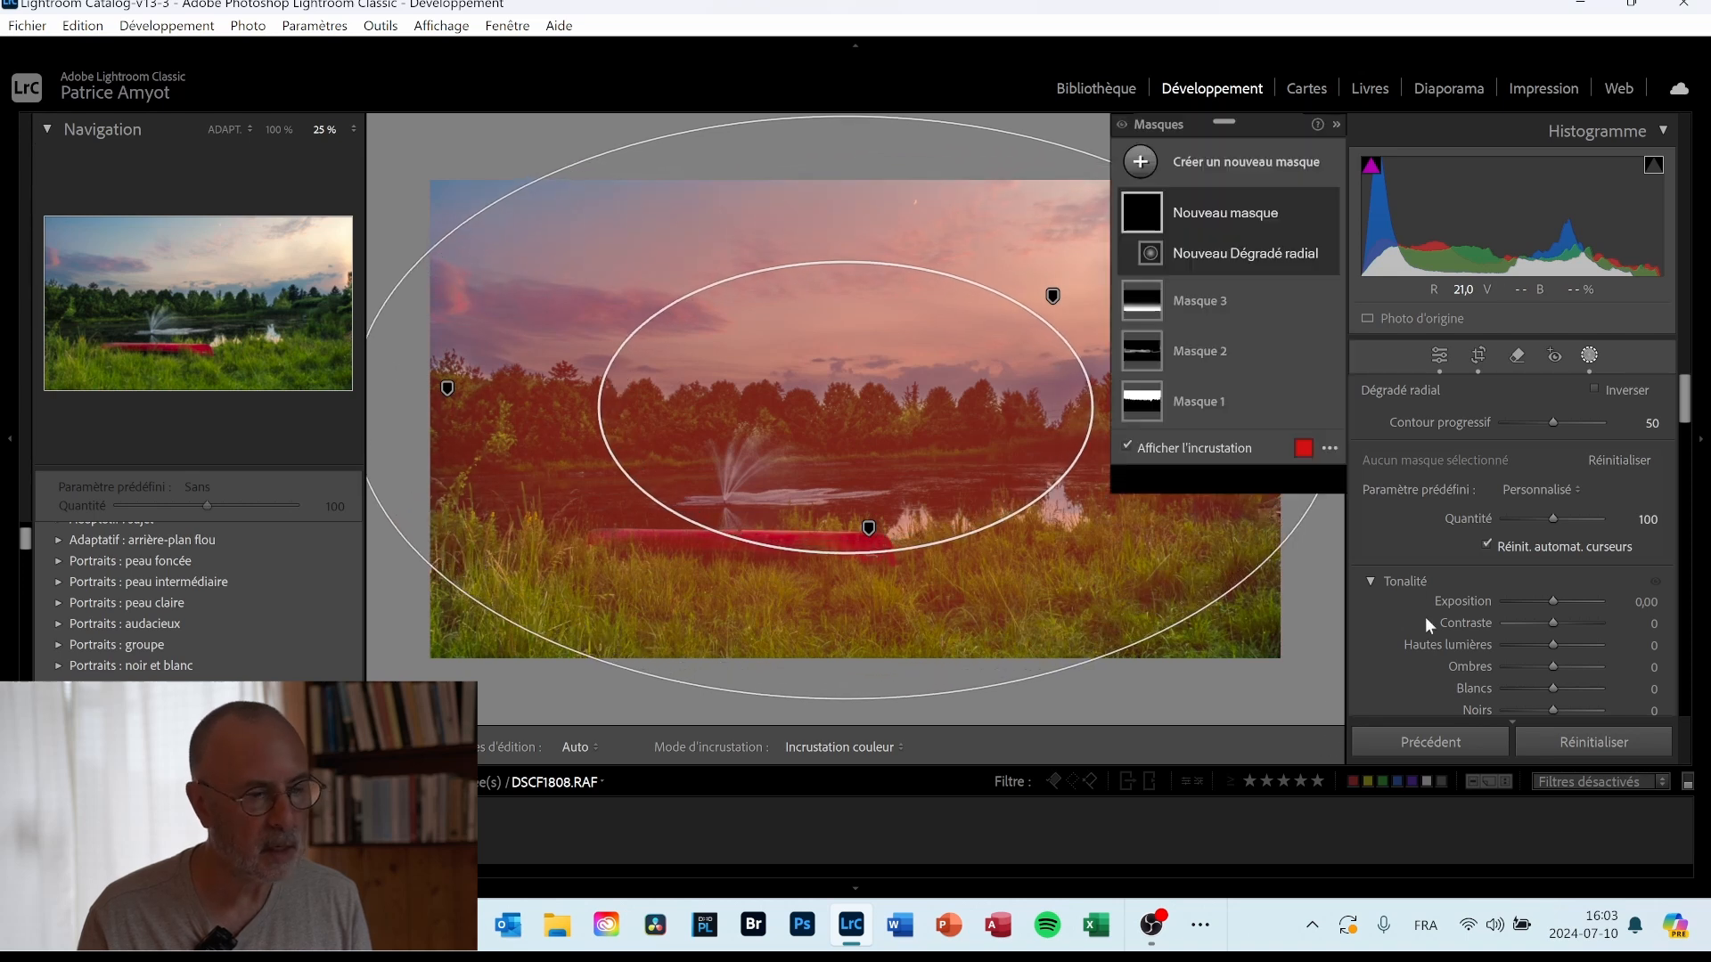
drag(845, 408, 856, 427)
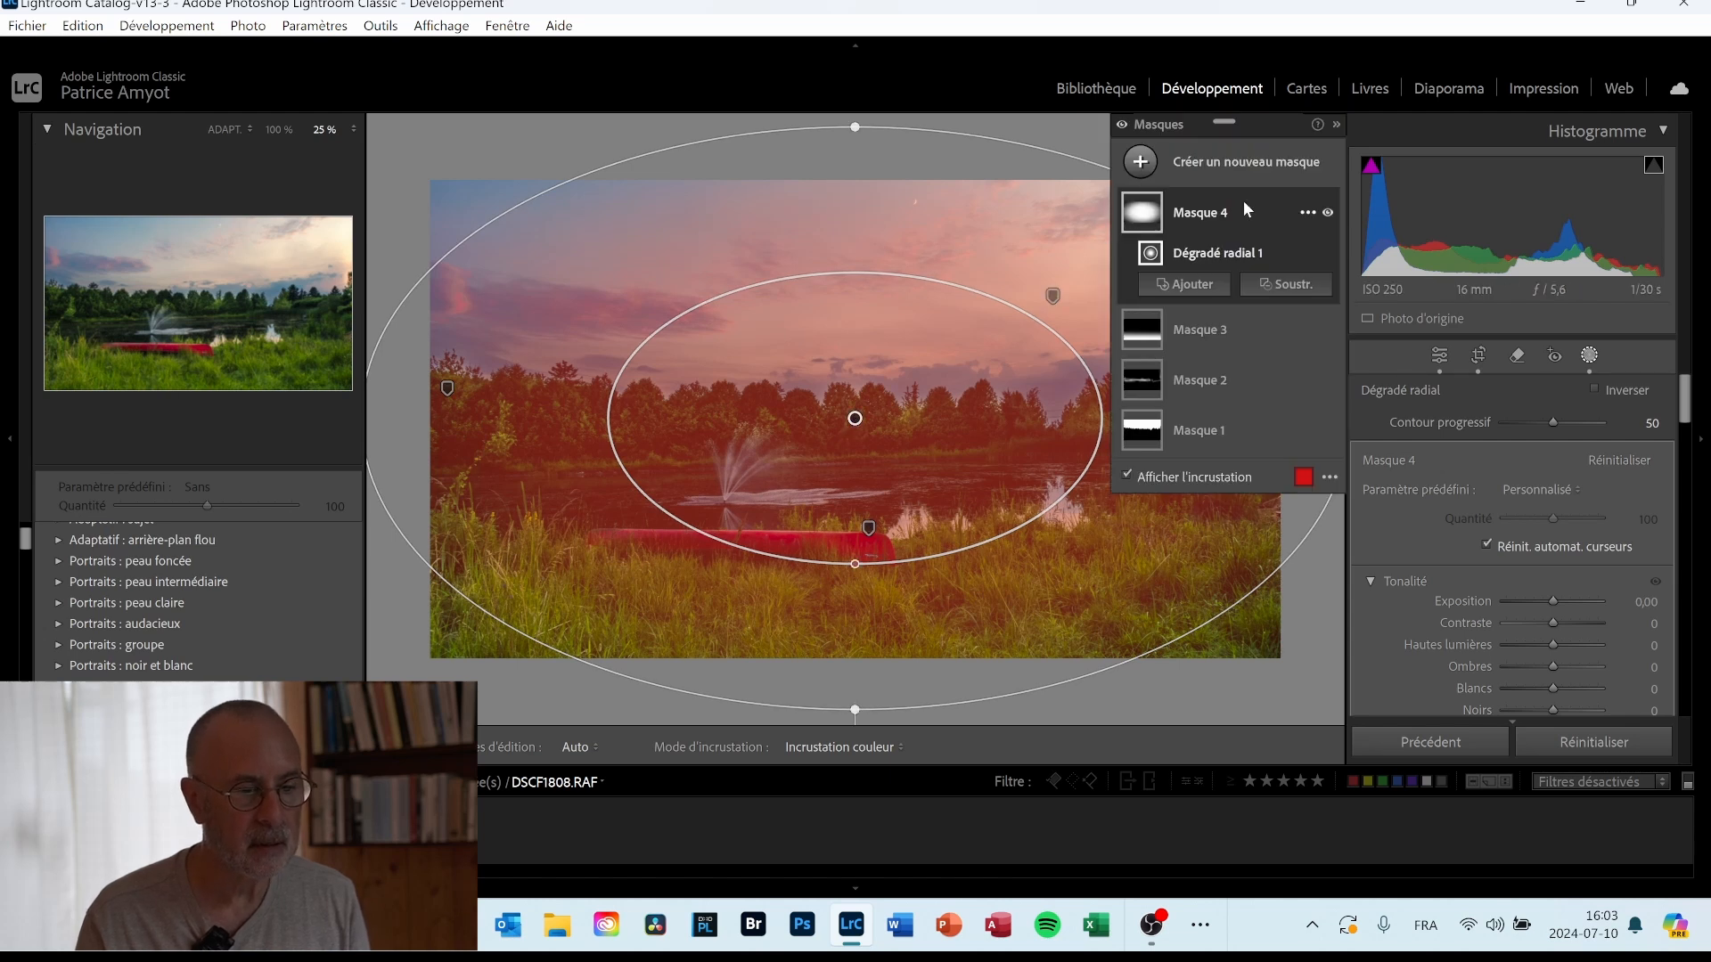
Invert the radial gradient mask and set its Exposition to −0,73 to darken the photo's edges.
click(1308, 214)
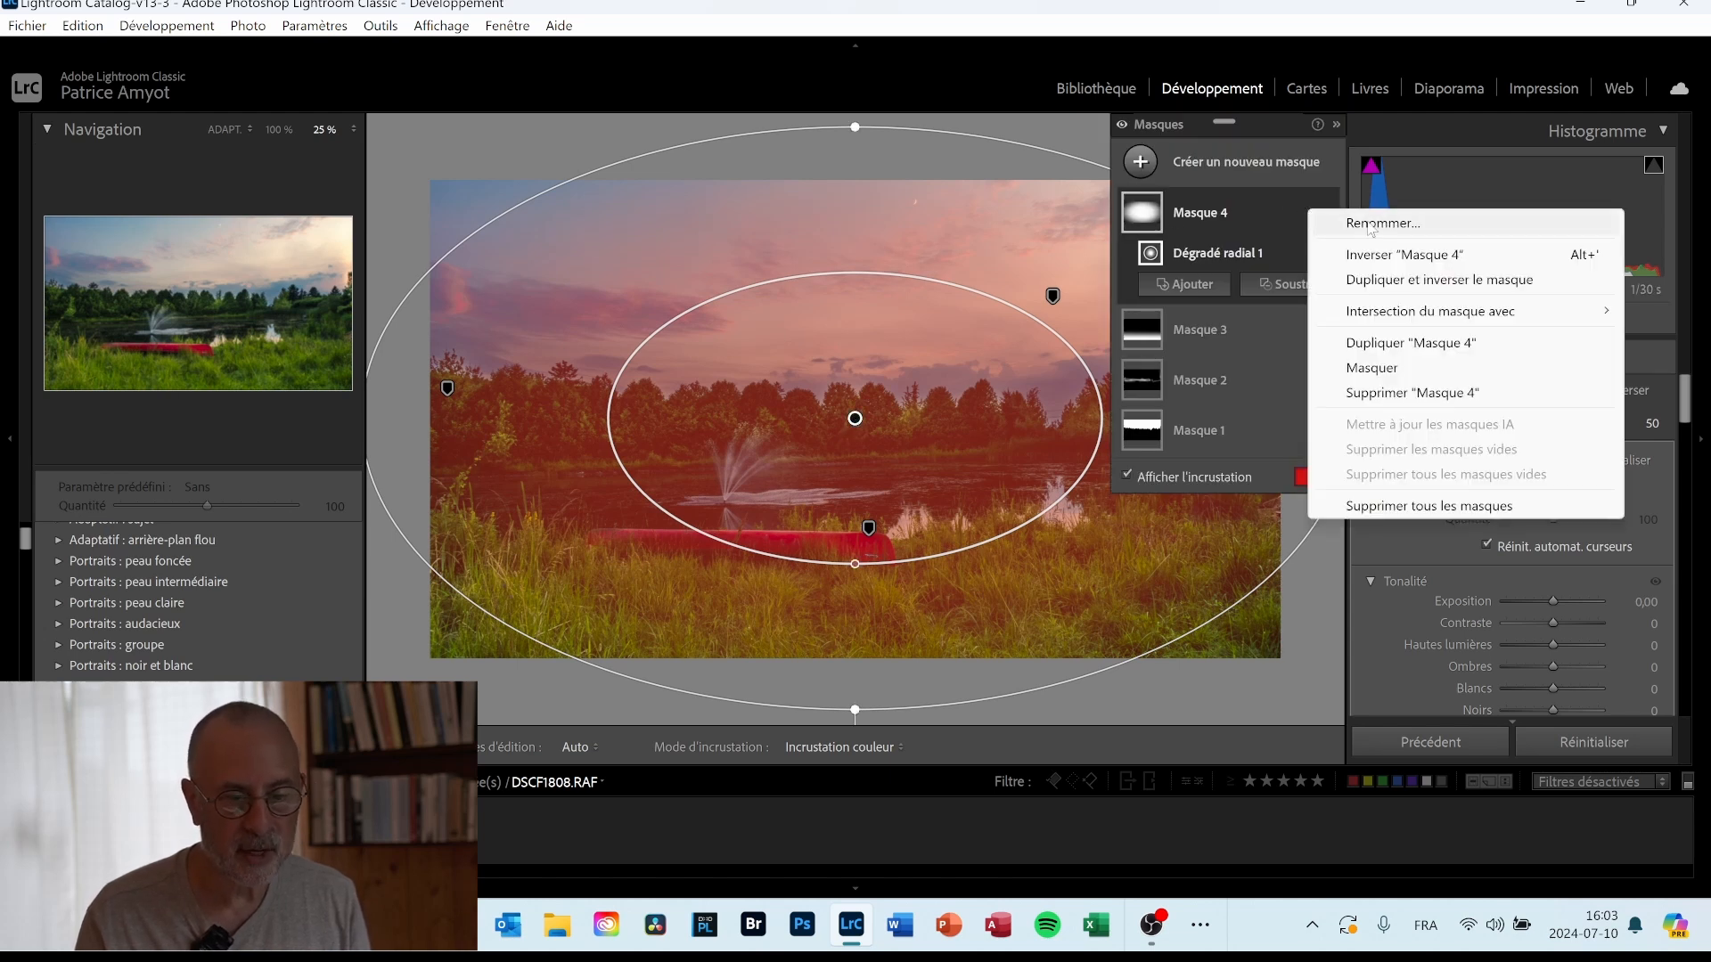
click(1377, 254)
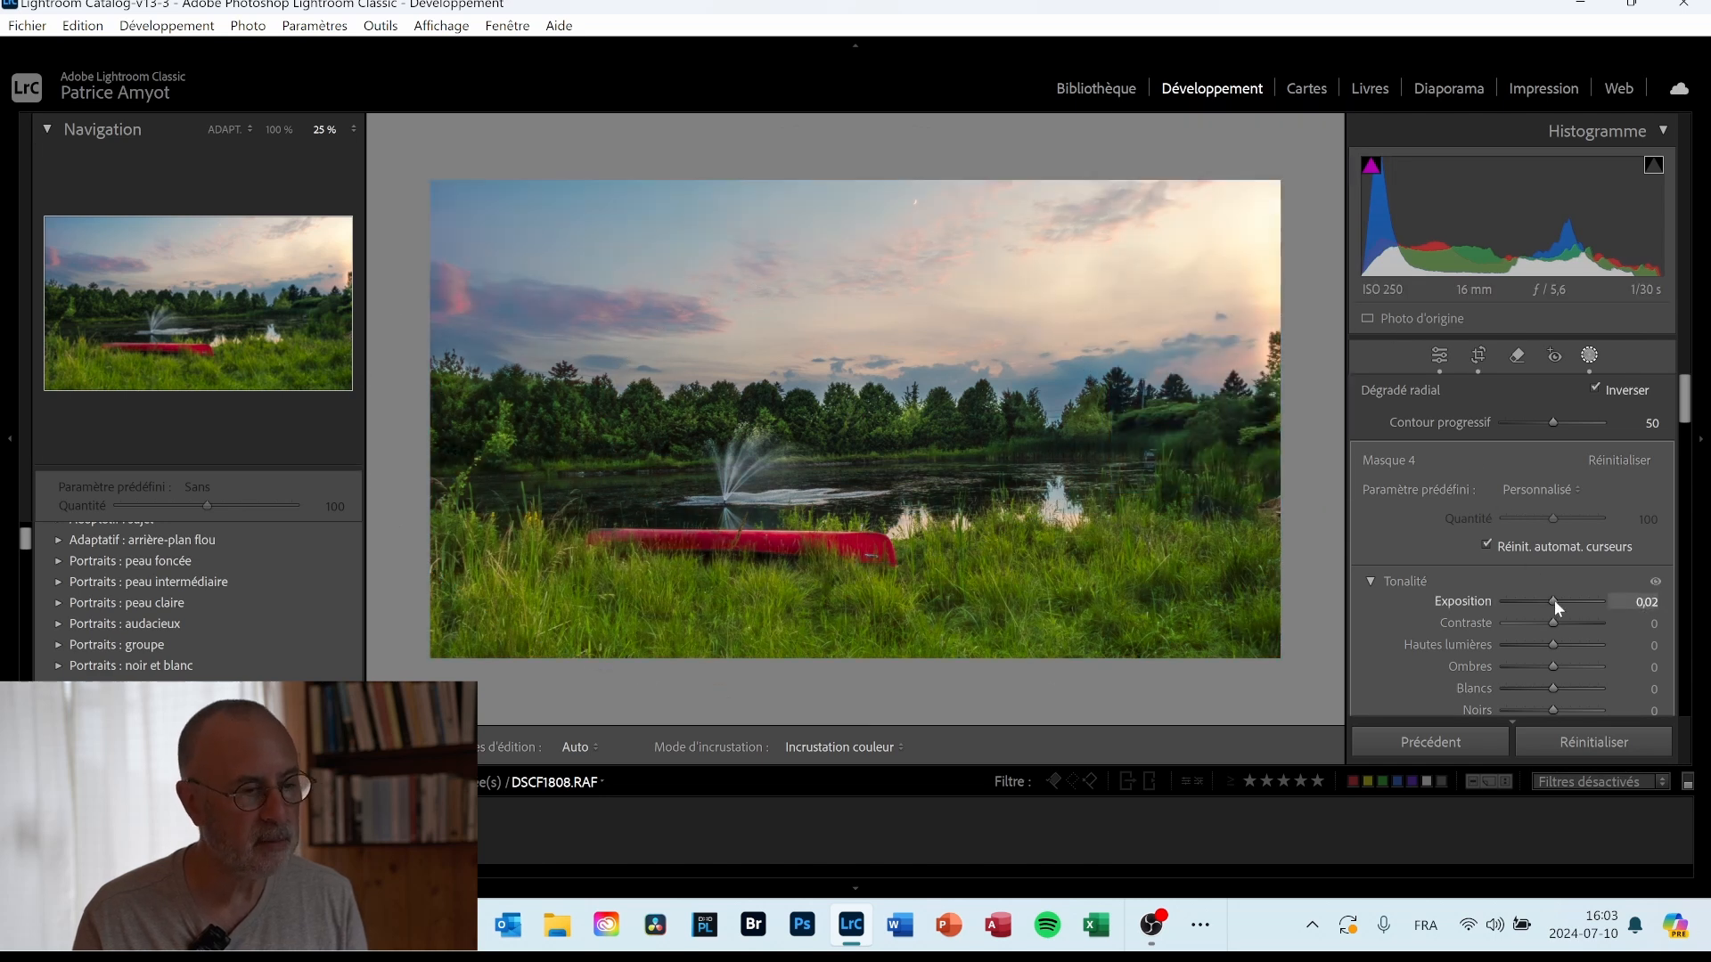
drag(1553, 600, 1546, 601)
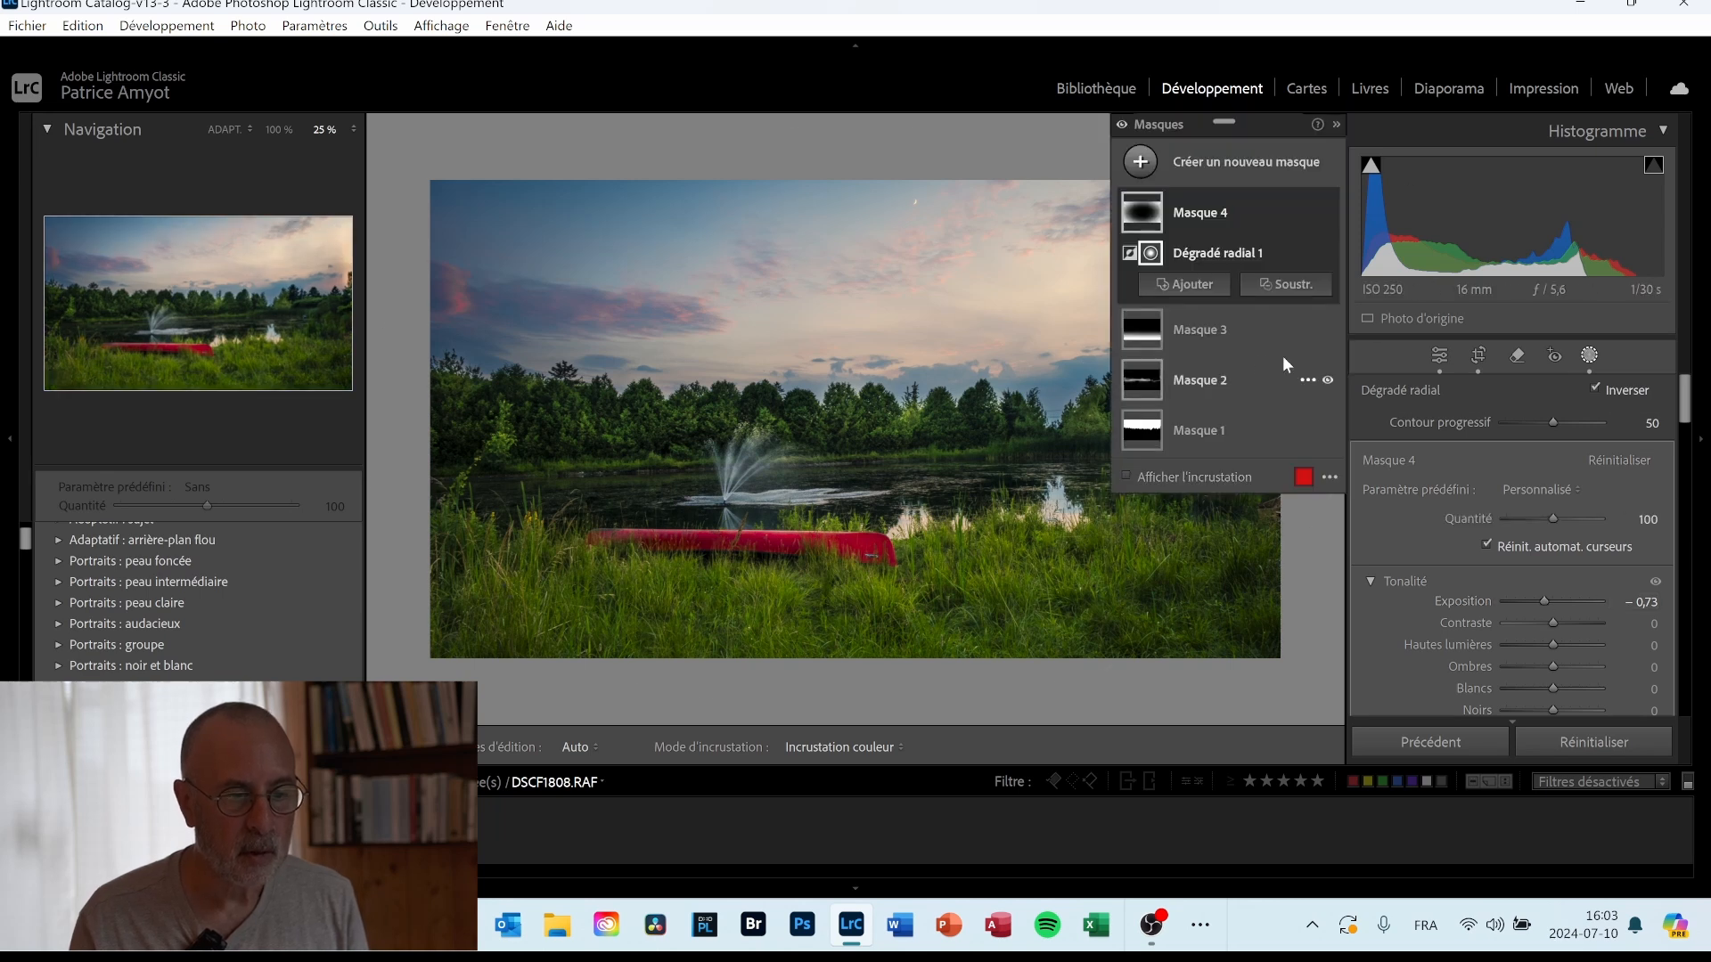
Try subtracting upper sky areas from the radial mask with the Objets selection, and undo the subtraction.
click(1291, 285)
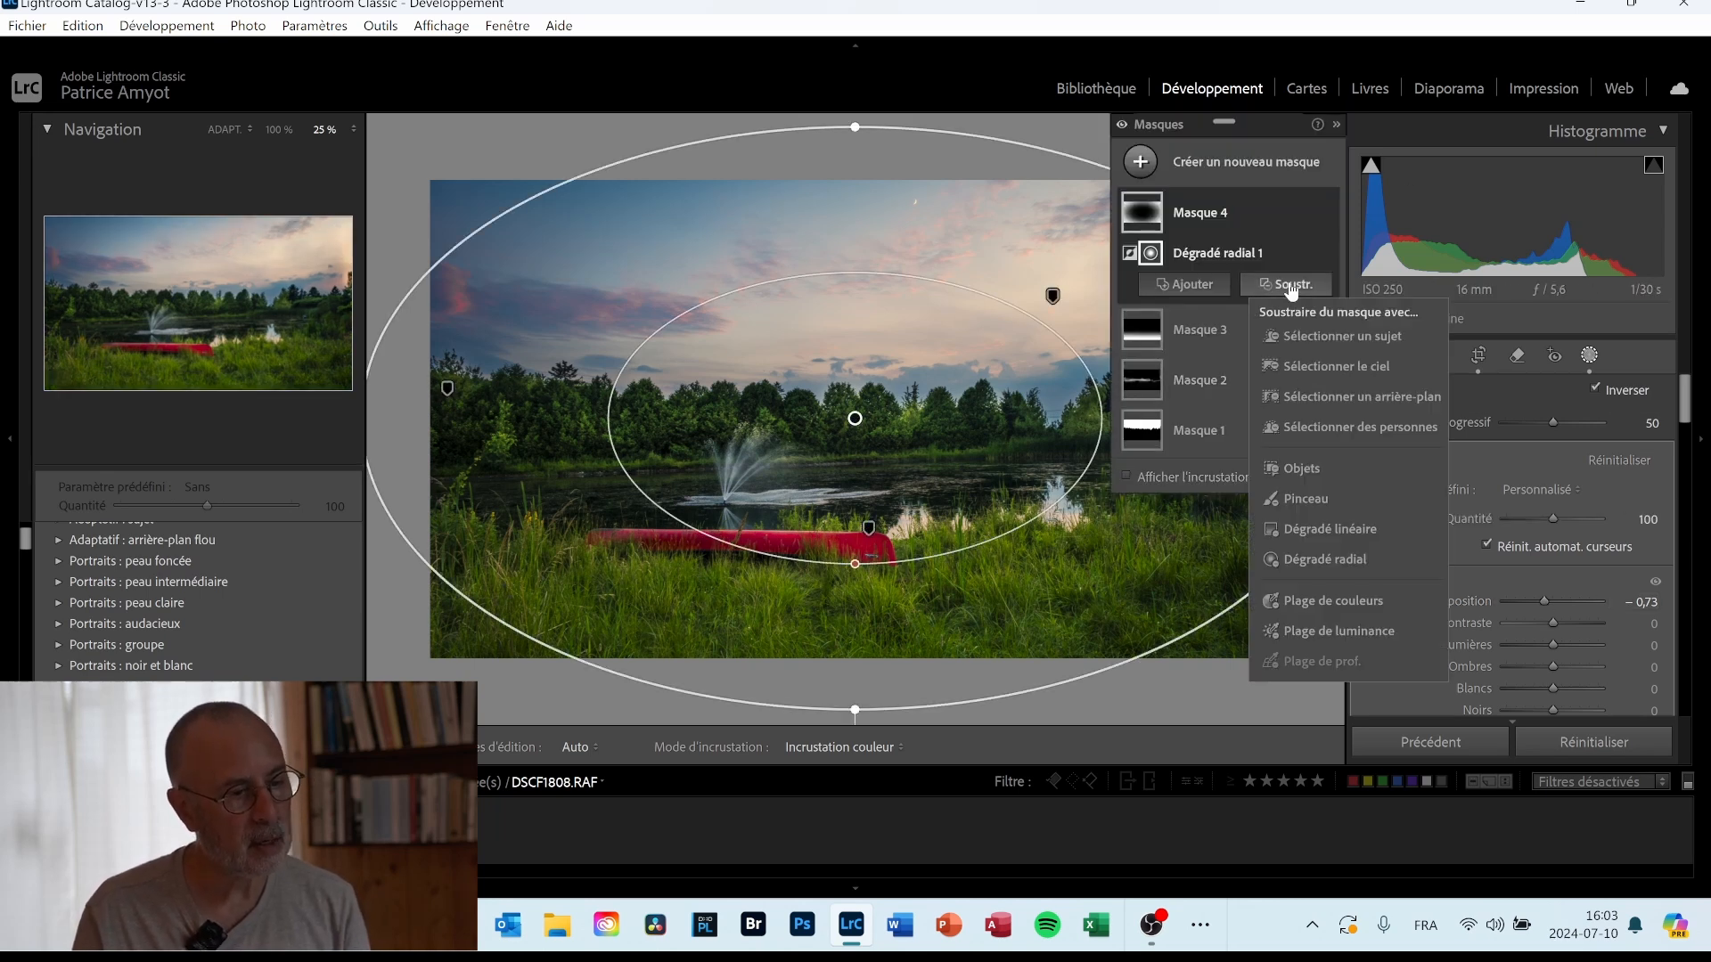
click(1317, 466)
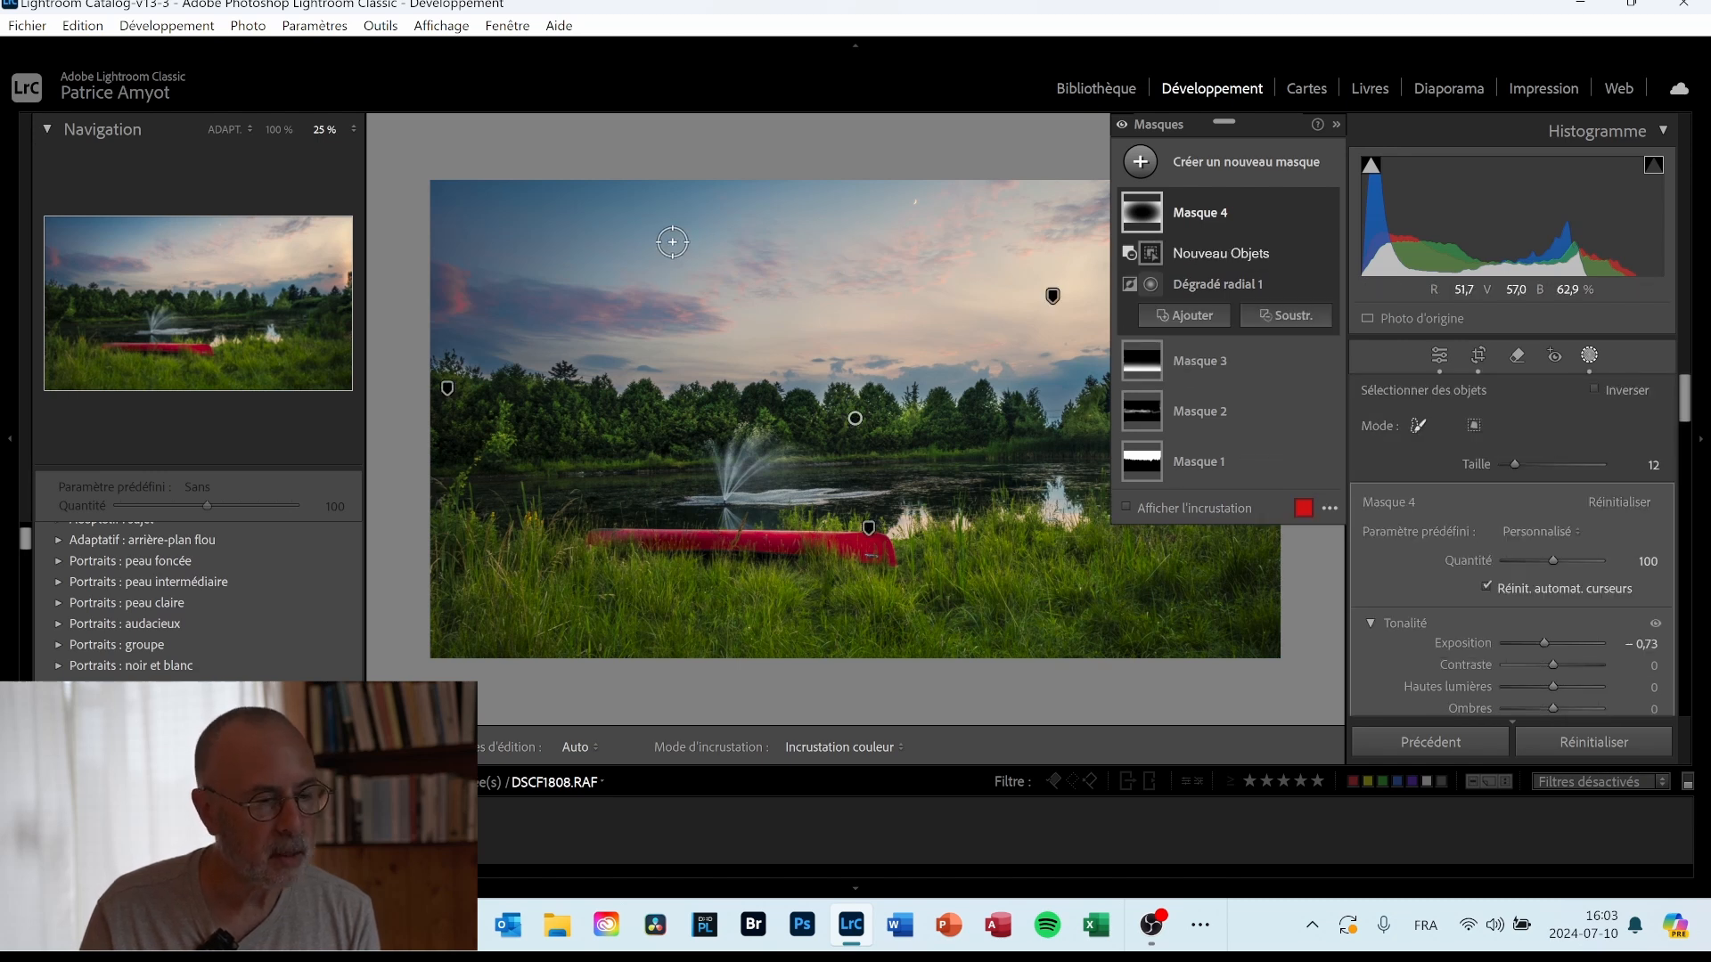
scroll(525, 248, up, 1)
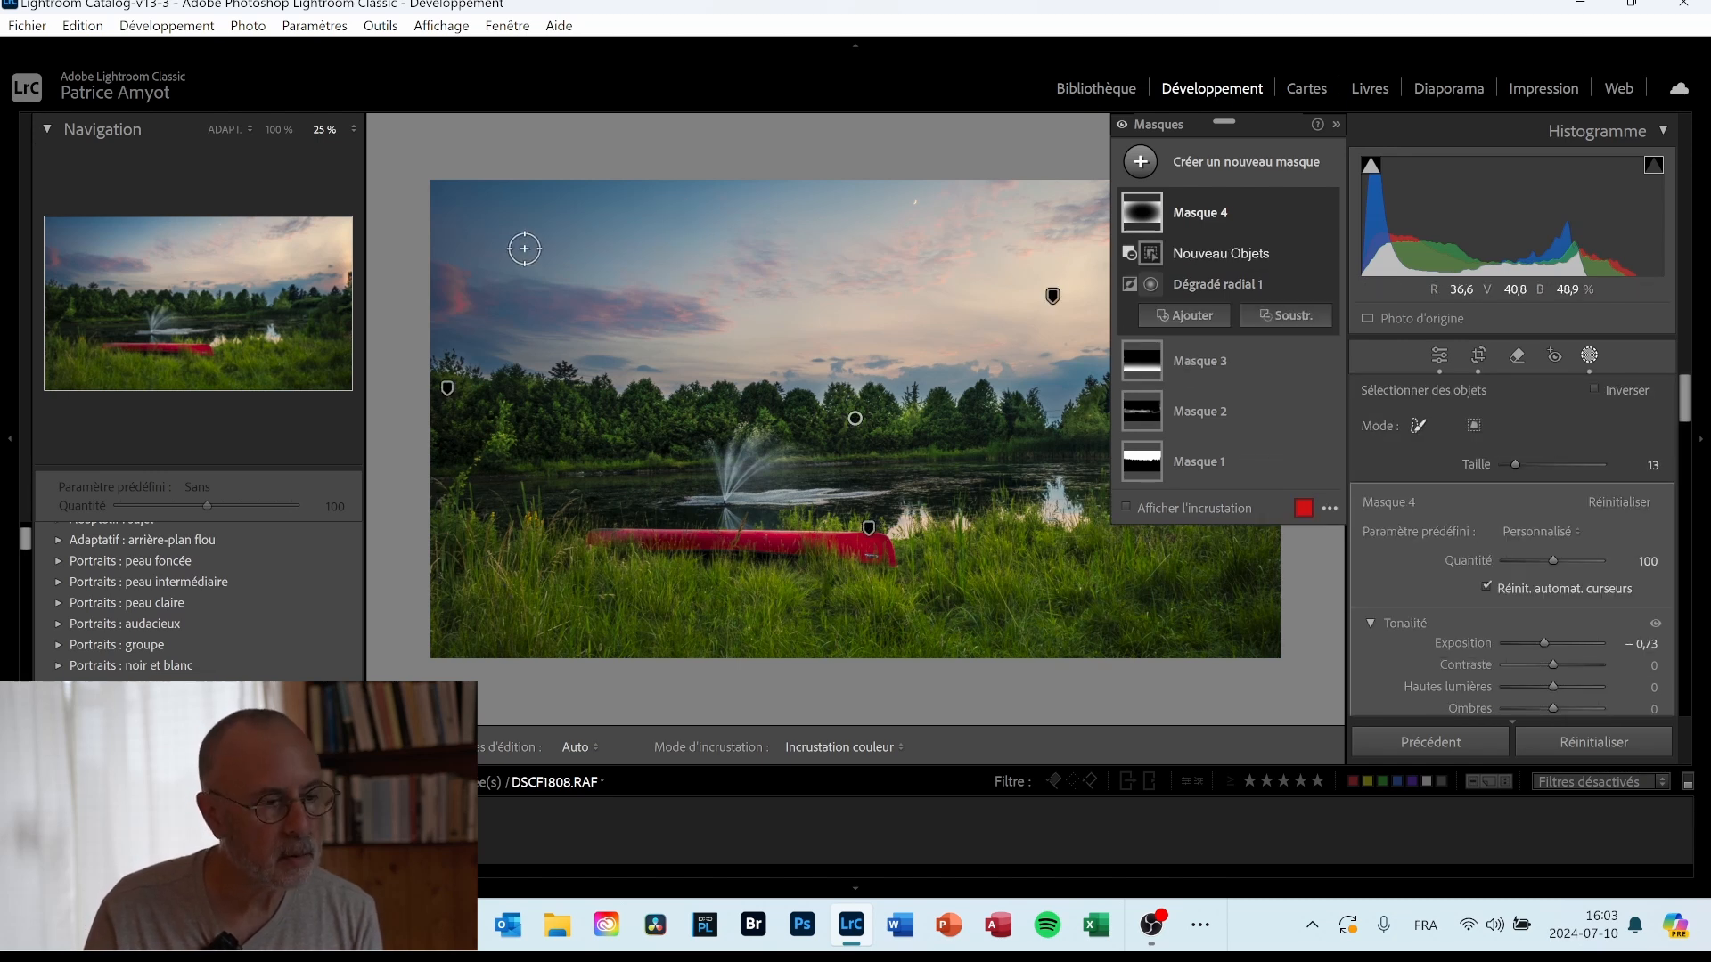
scroll(524, 249, up, 1)
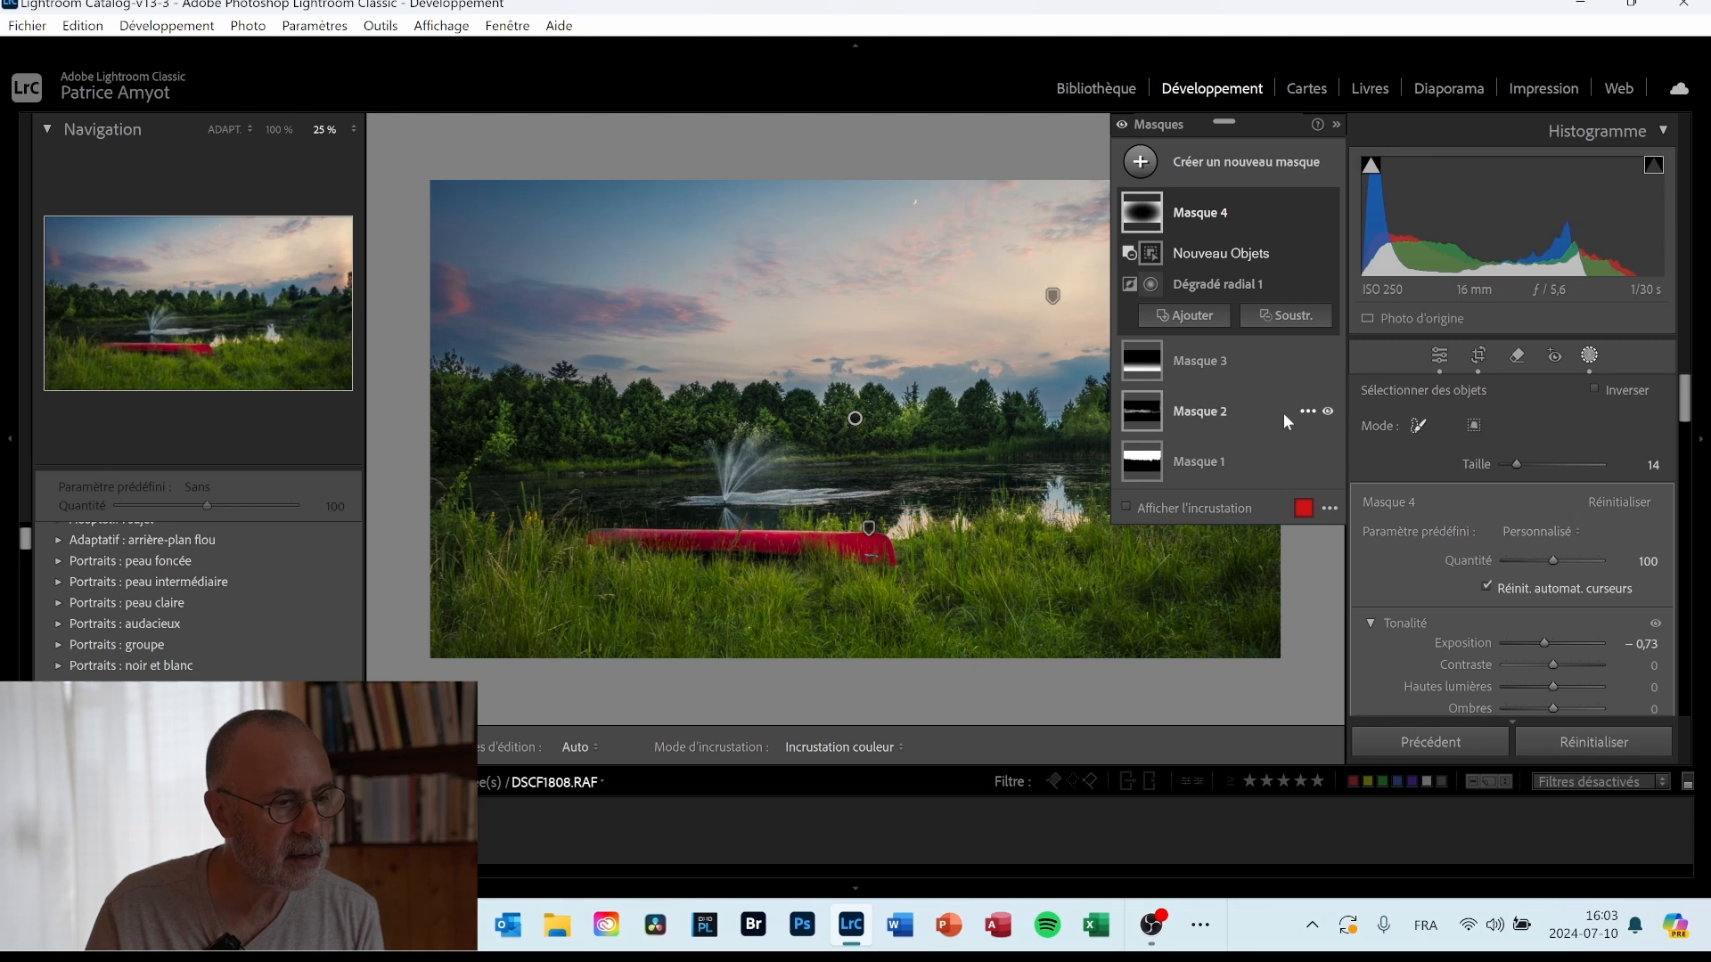
click(1285, 316)
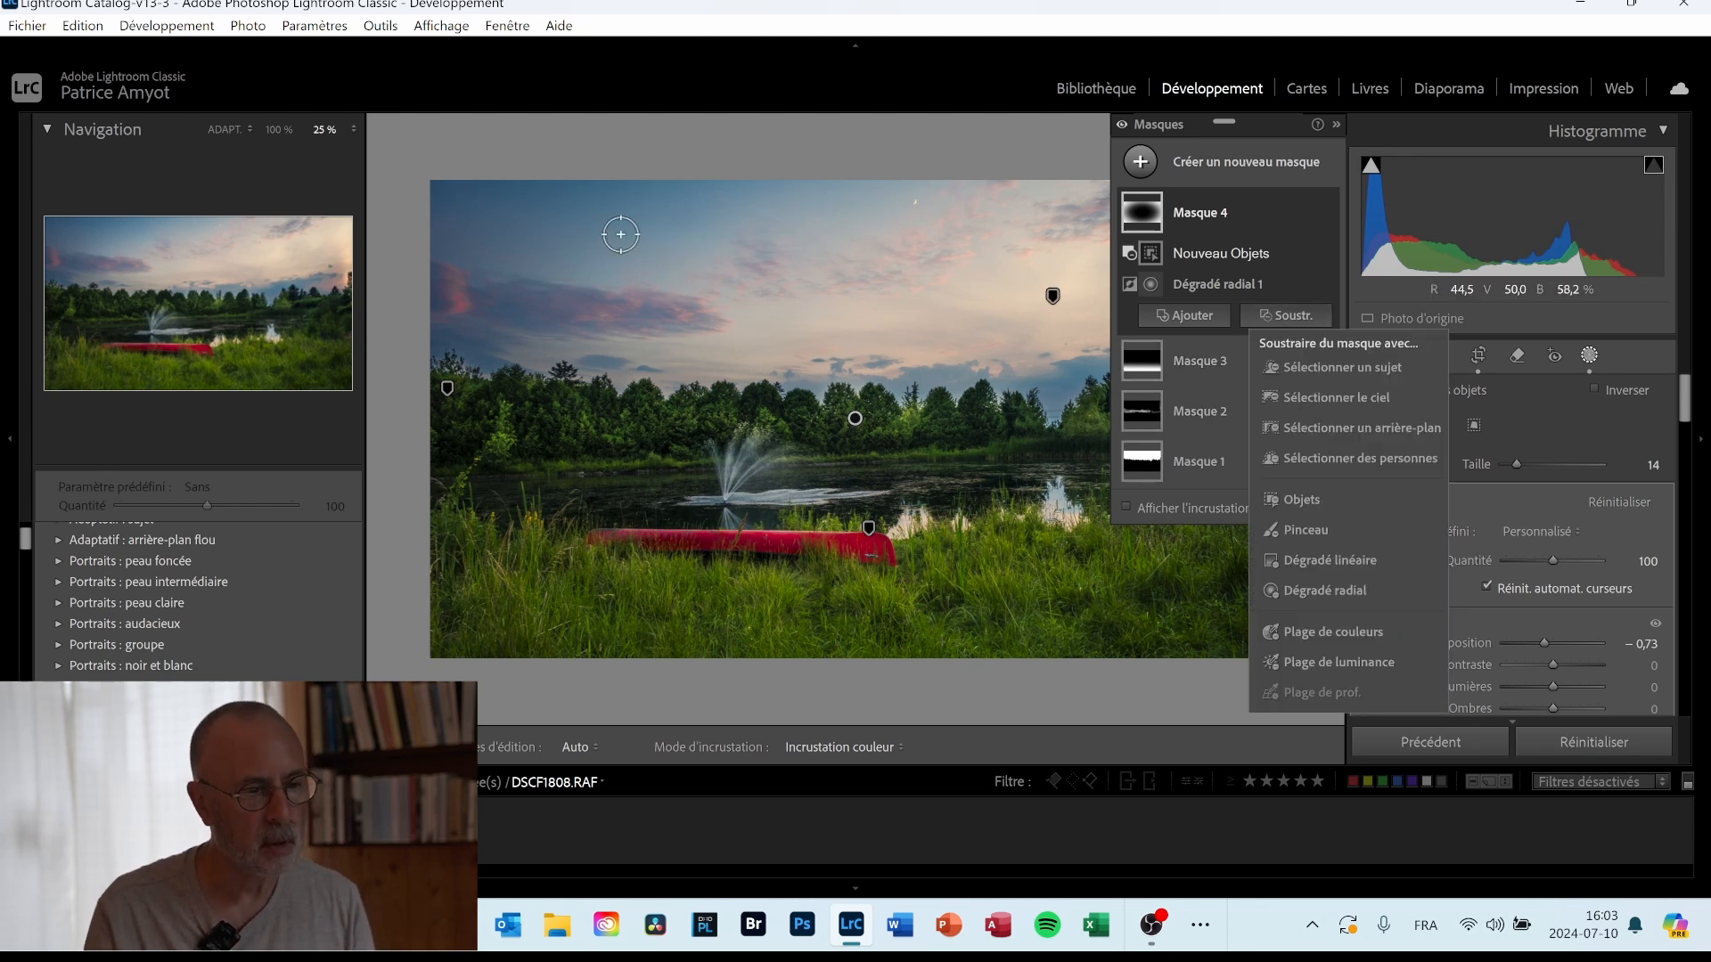
drag(597, 222, 435, 295)
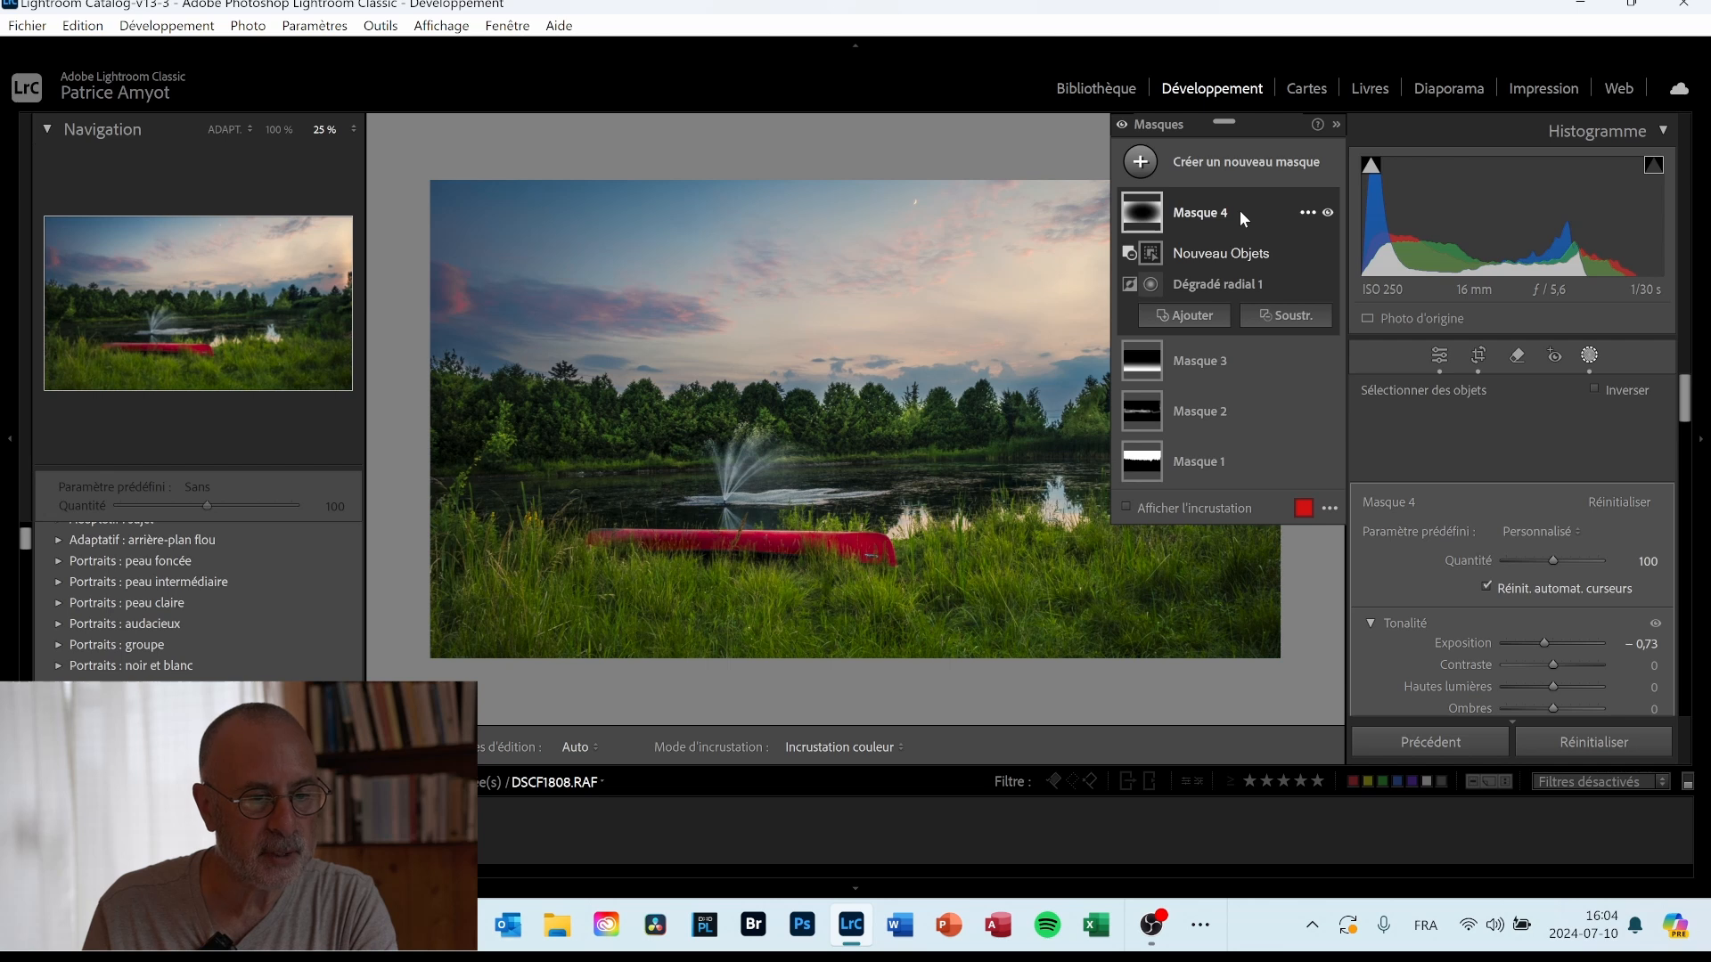
click(1158, 218)
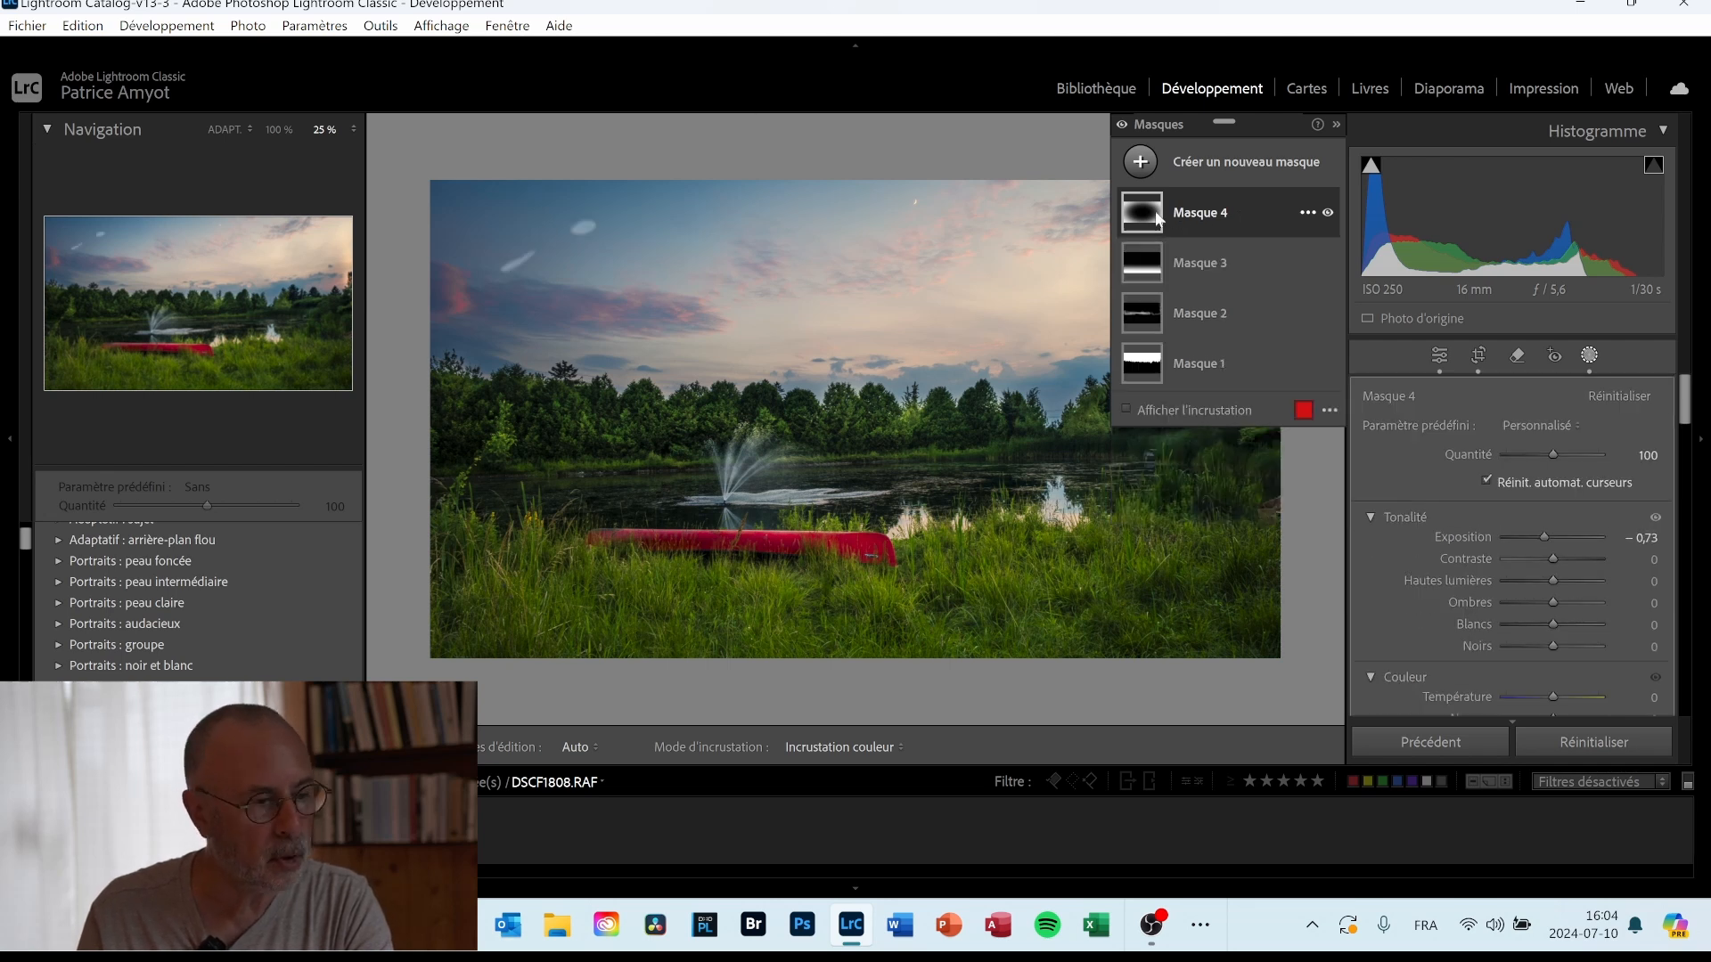
click(1307, 213)
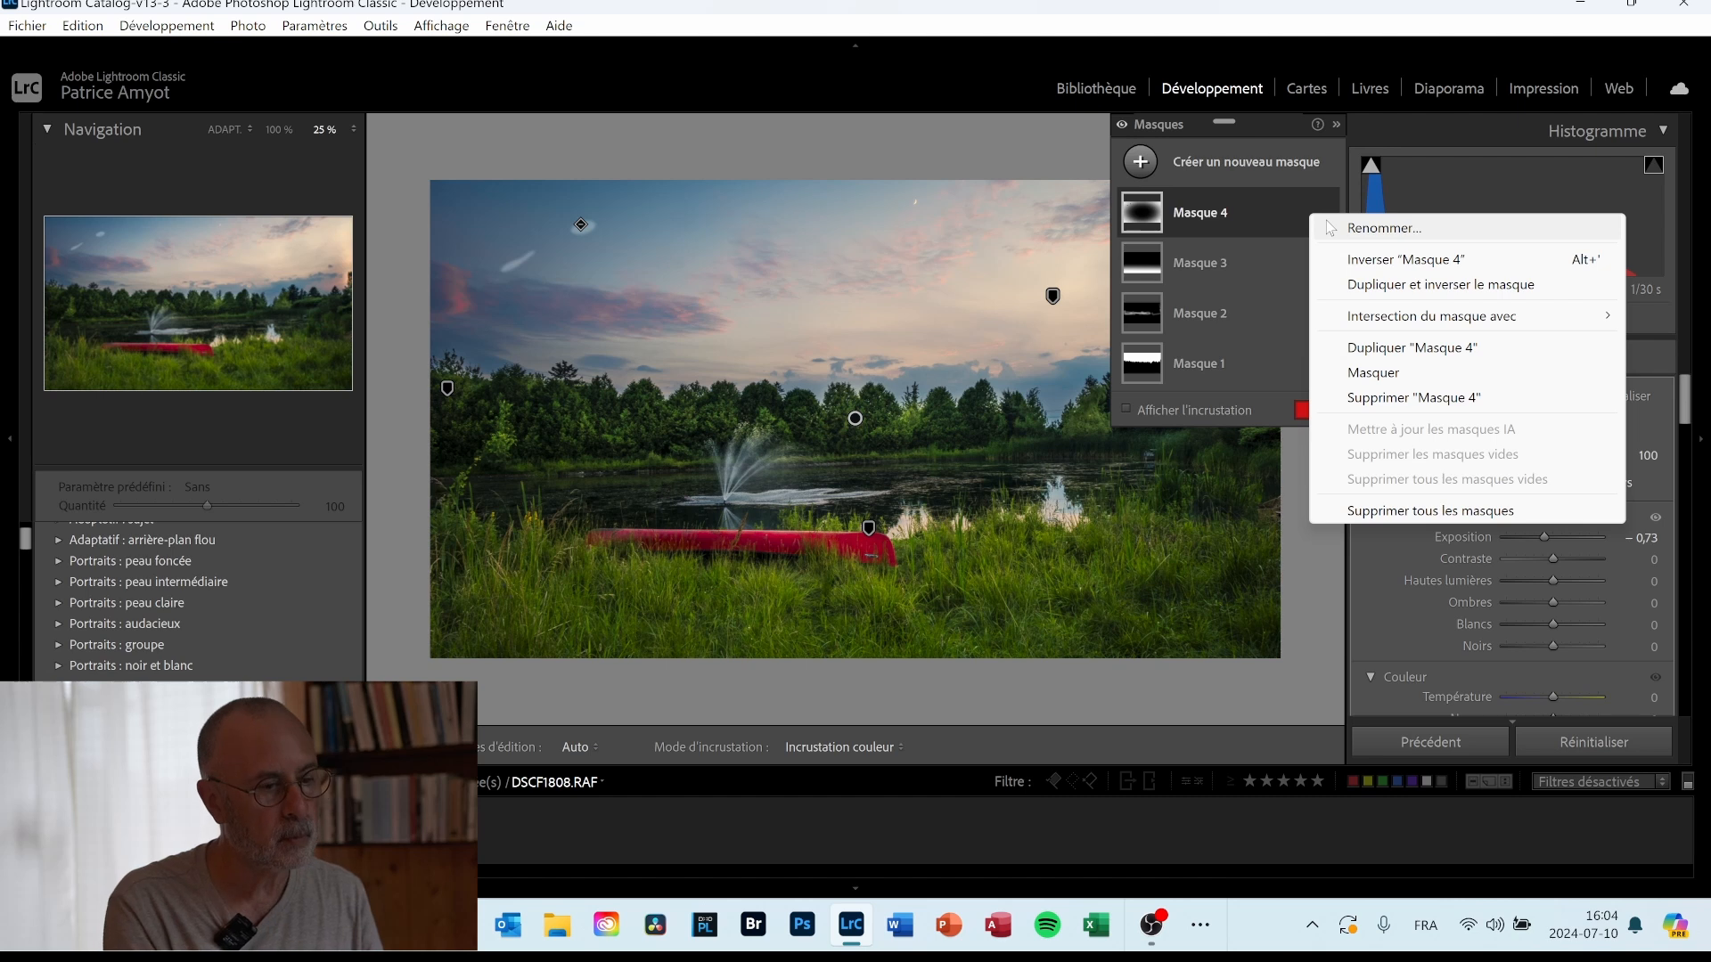
click(965, 140)
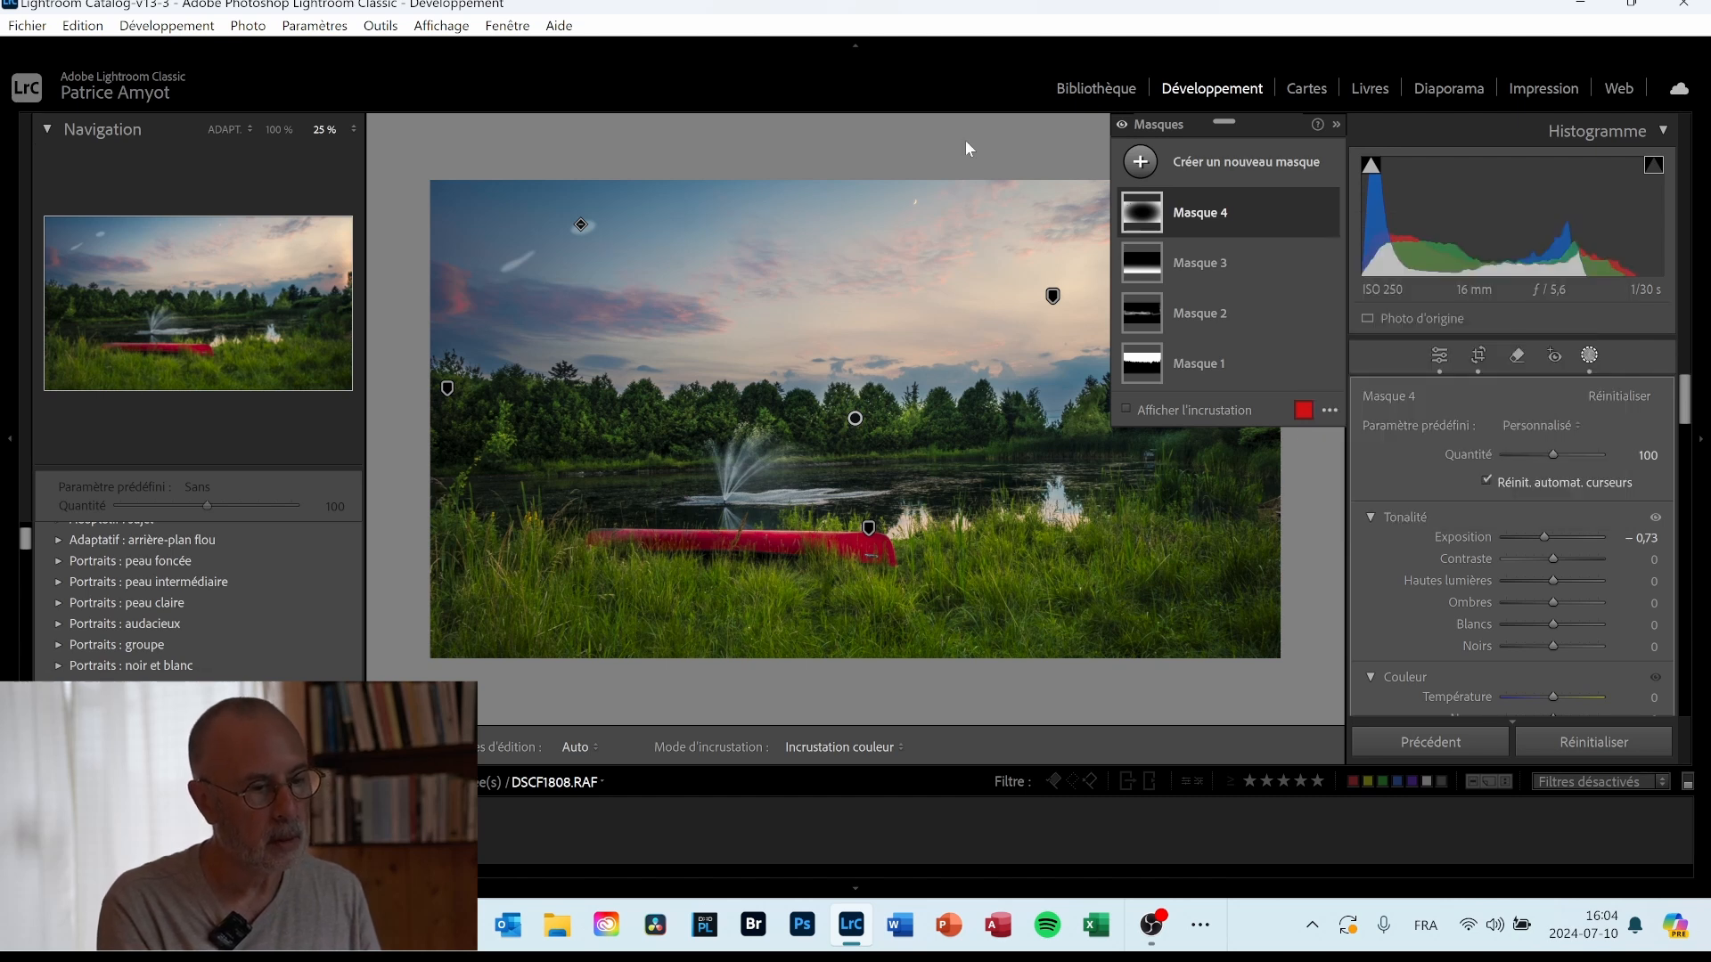
key(ctrl+z)
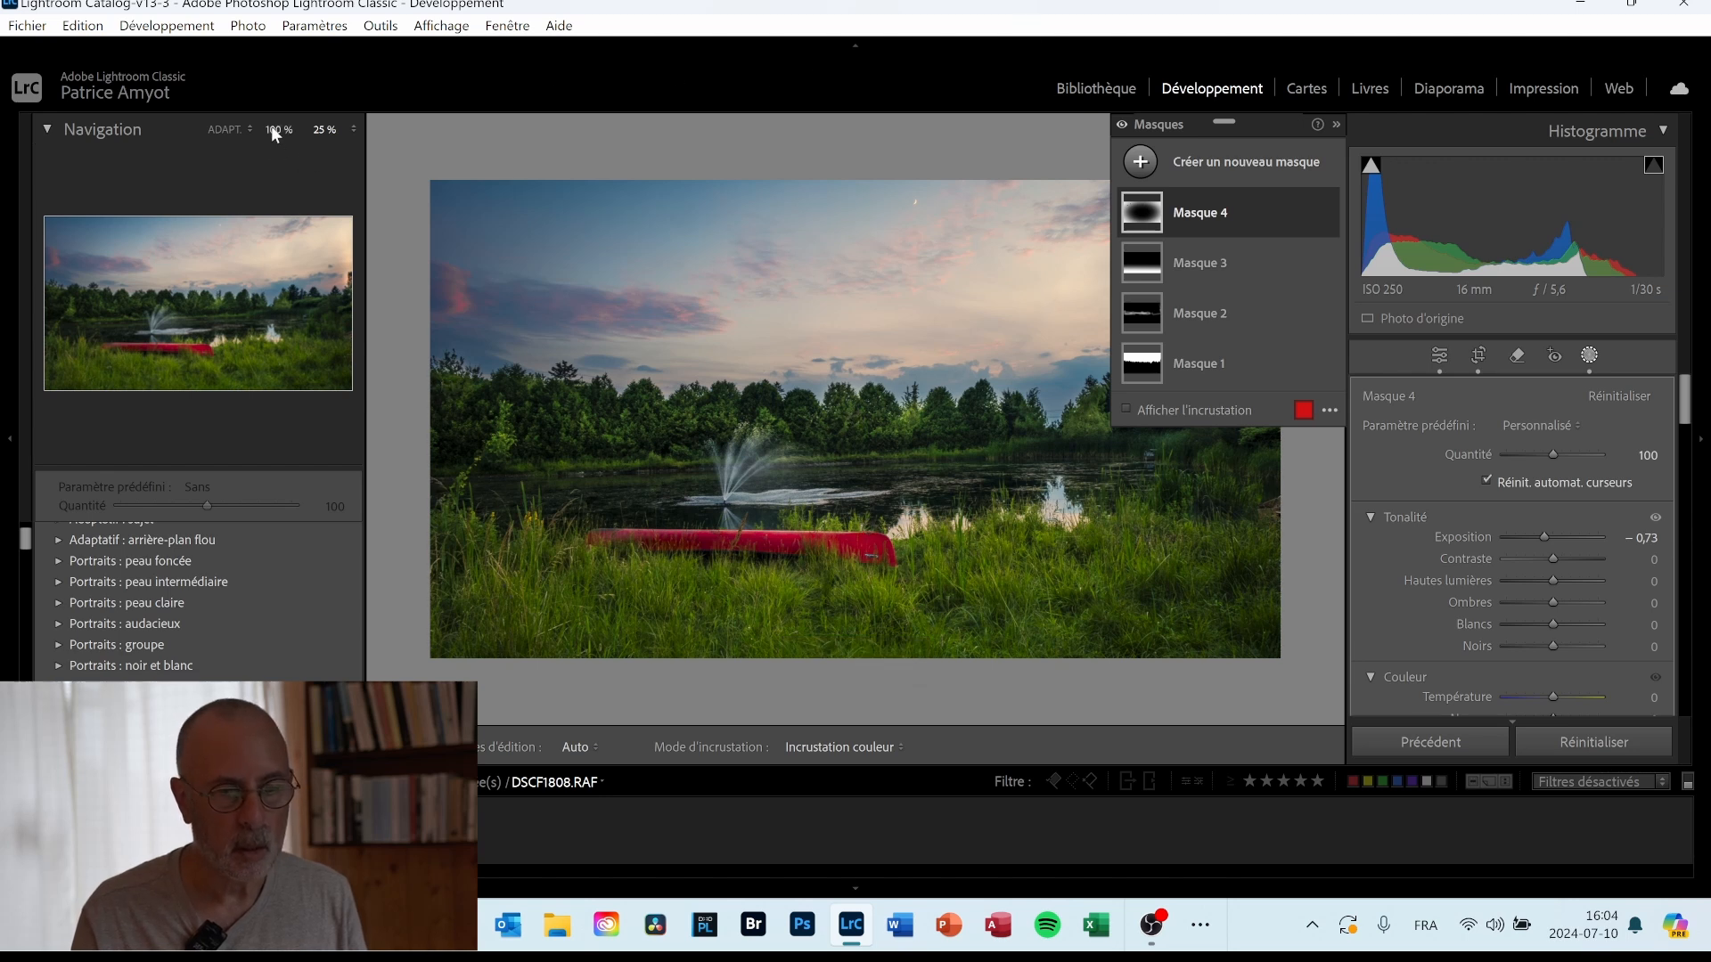
Leave masking, try a global Contraste of +63 in Réglages de base, and reset Contraste to 0.
click(225, 129)
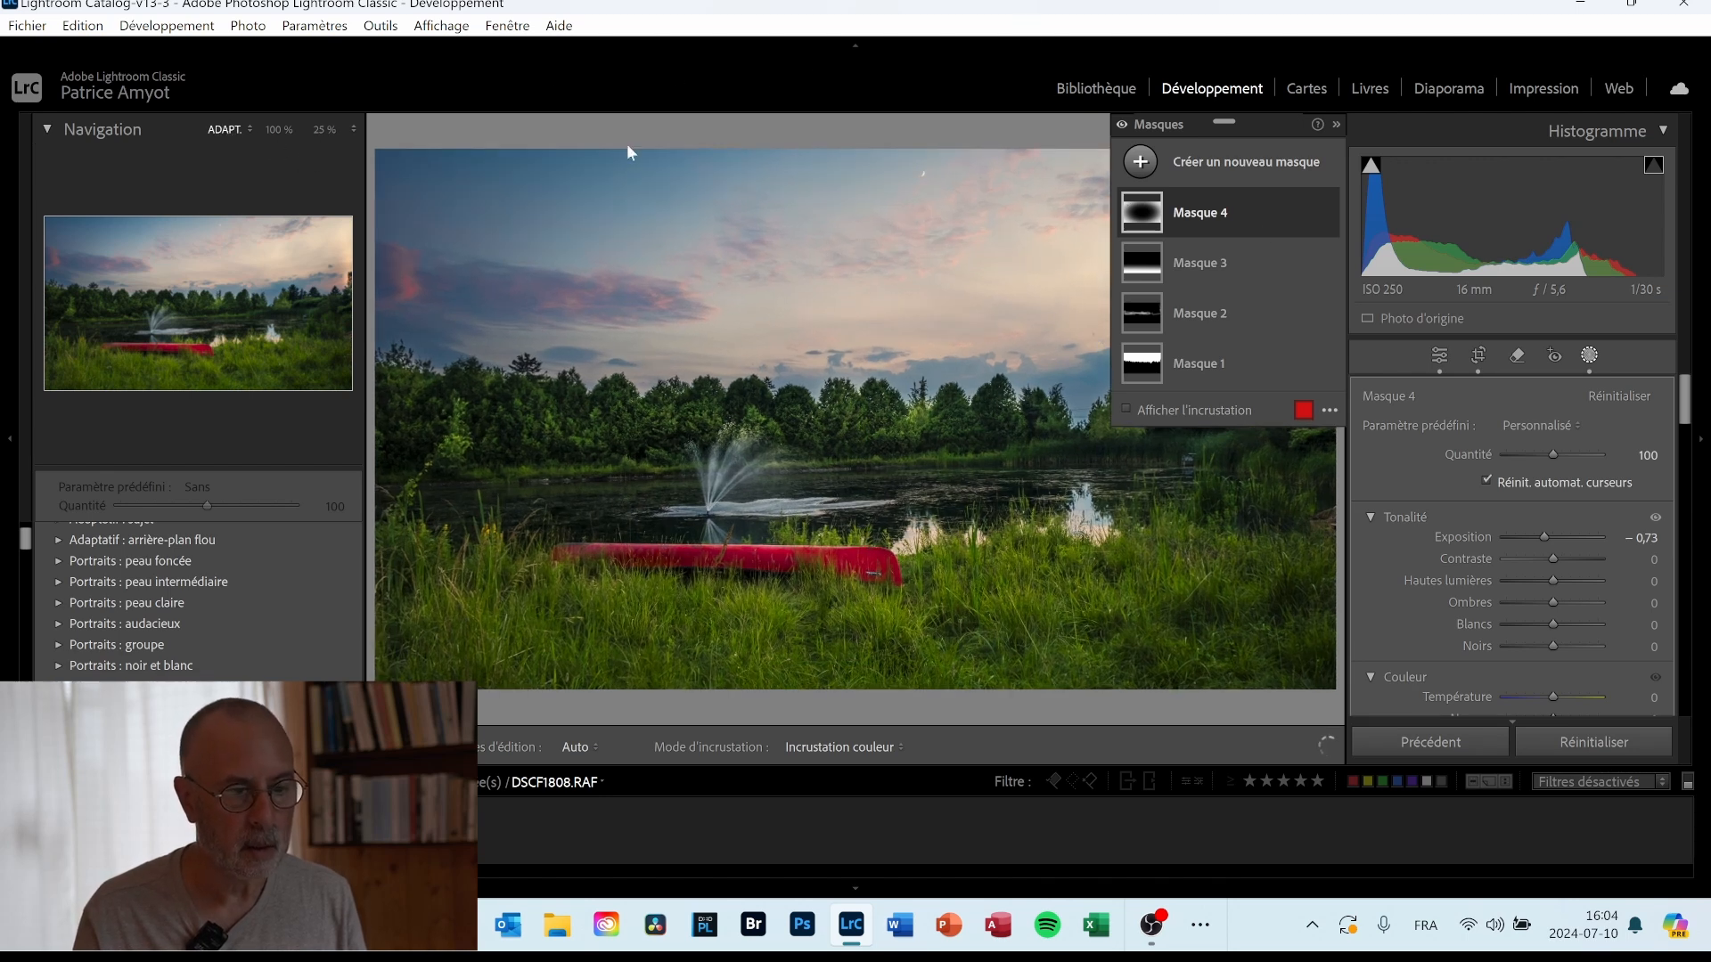
click(1441, 356)
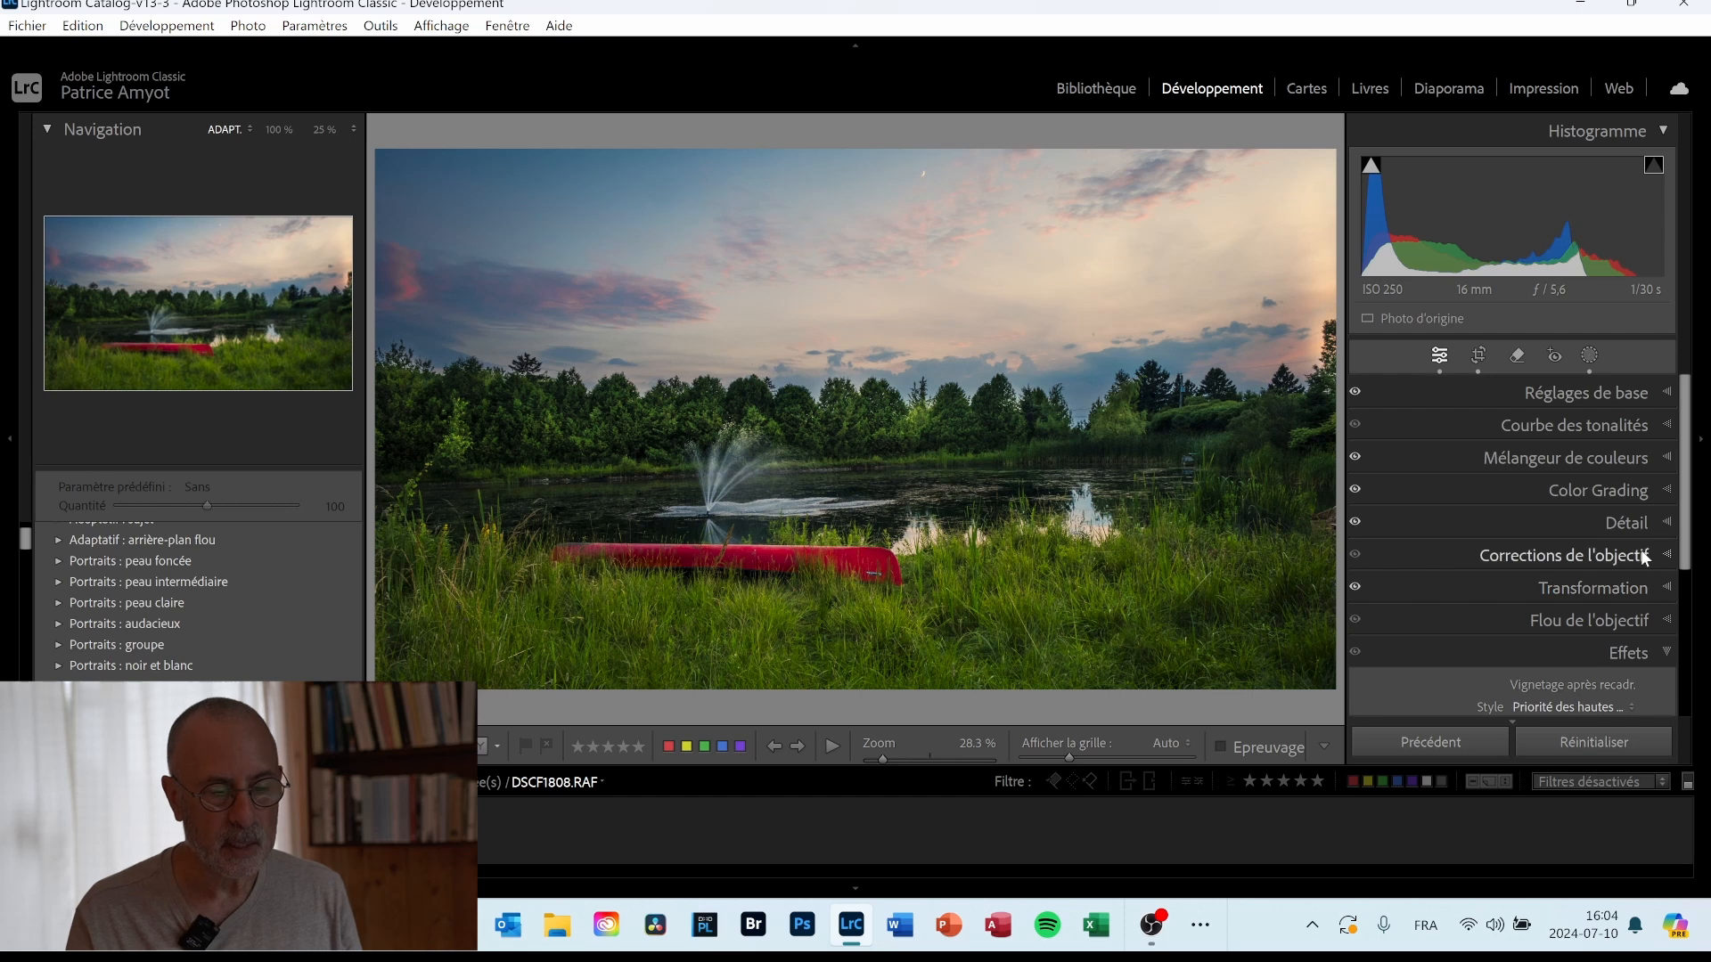
click(1646, 427)
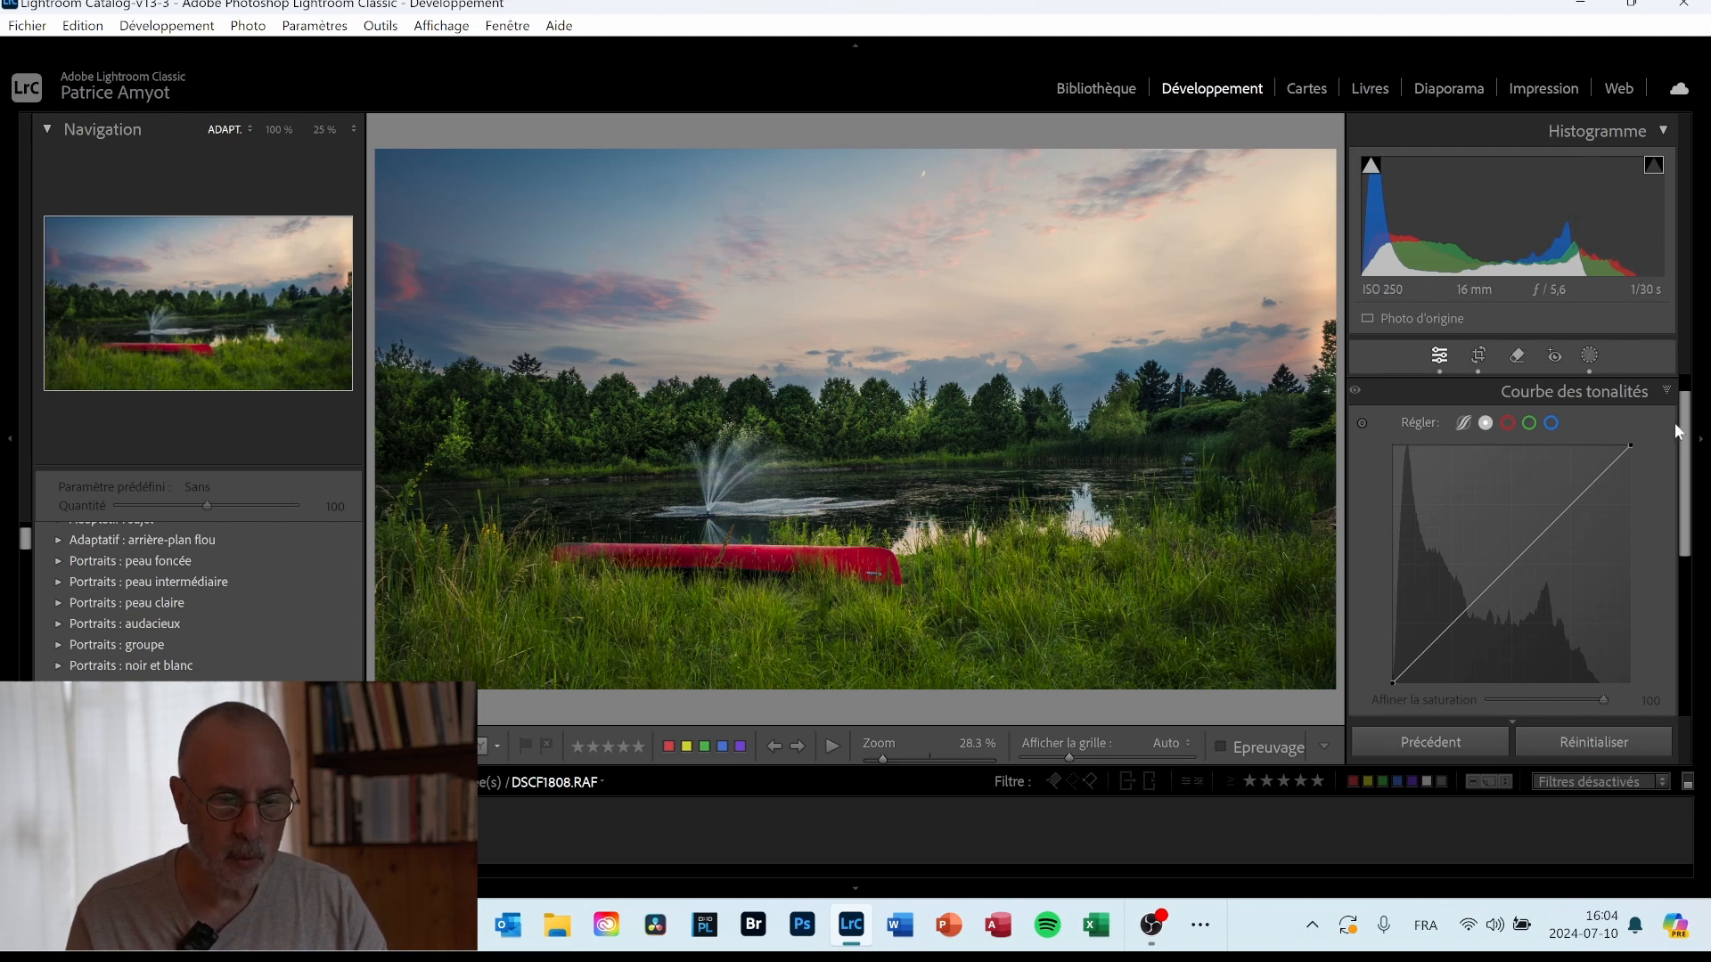
drag(1678, 429, 1685, 412)
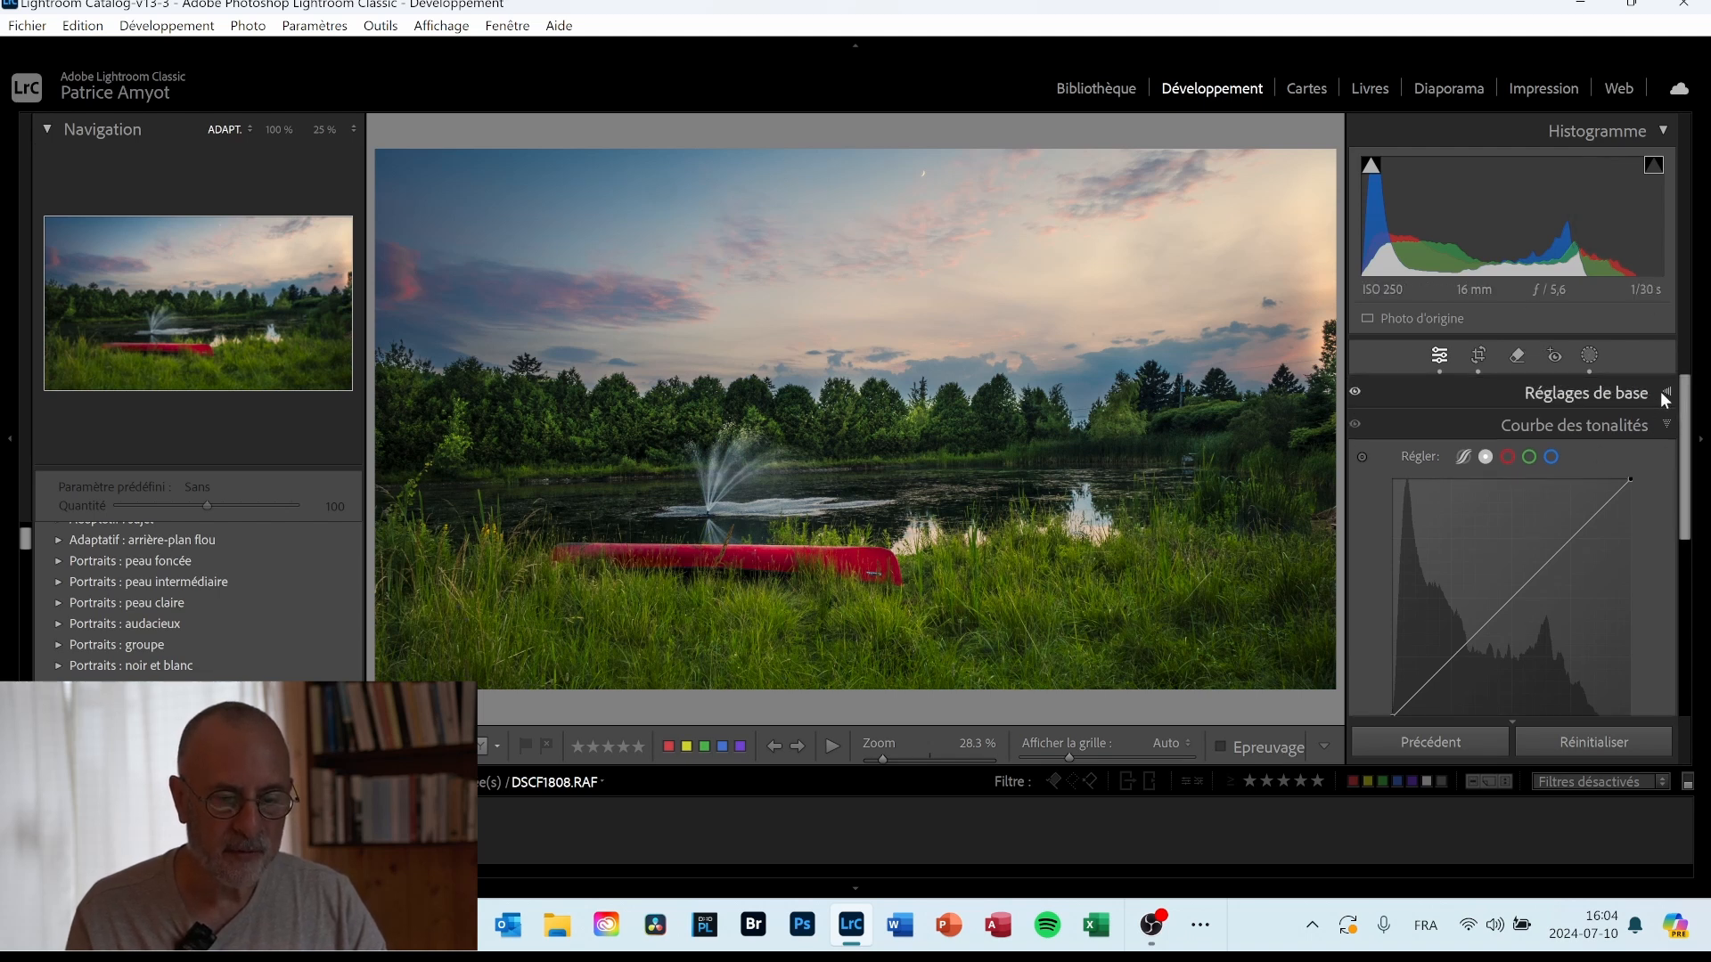
click(1660, 392)
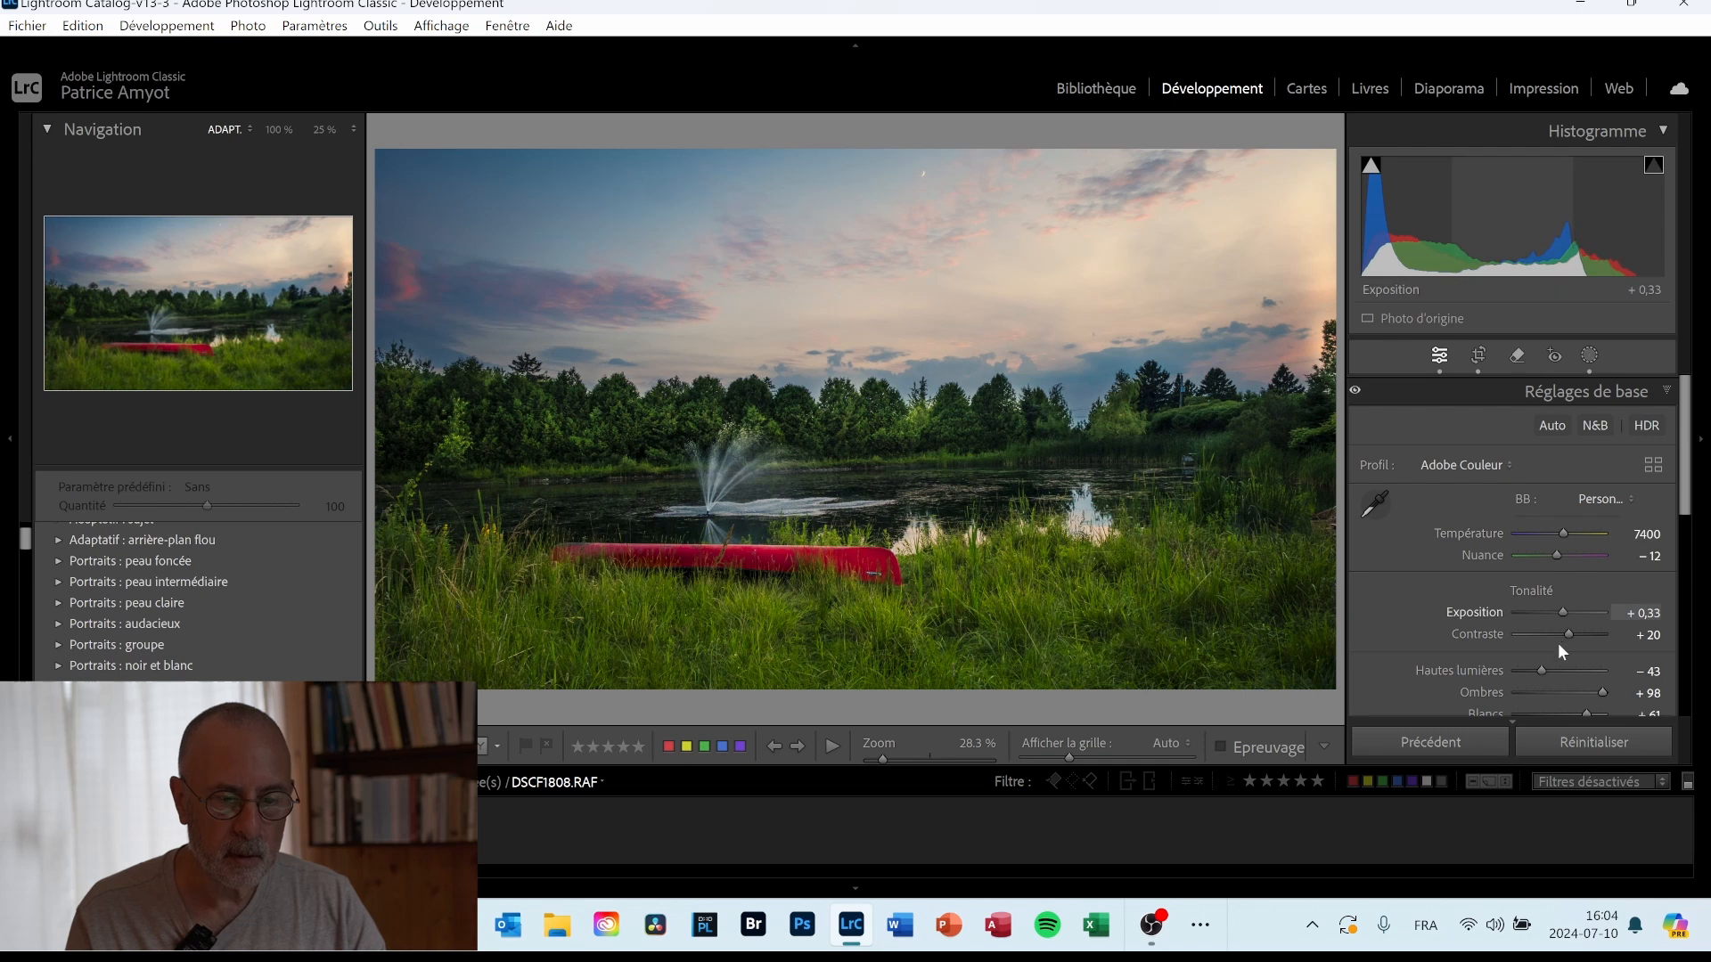
scroll(1547, 660, down, 1)
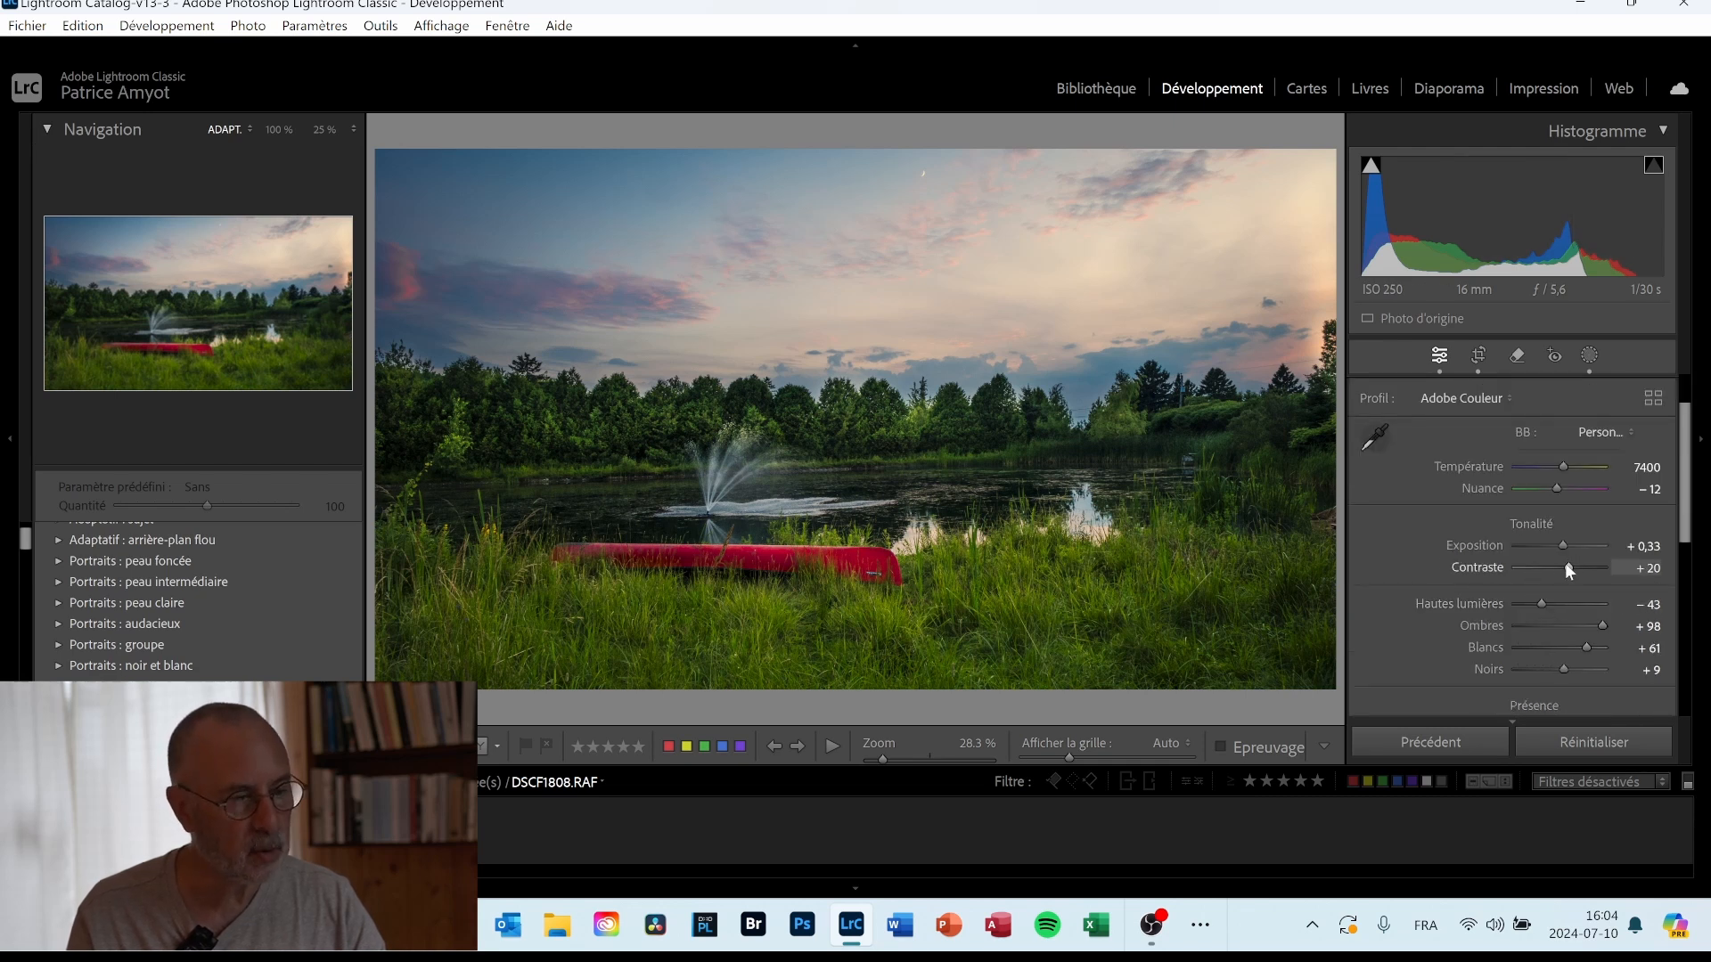
double_click(1488, 563)
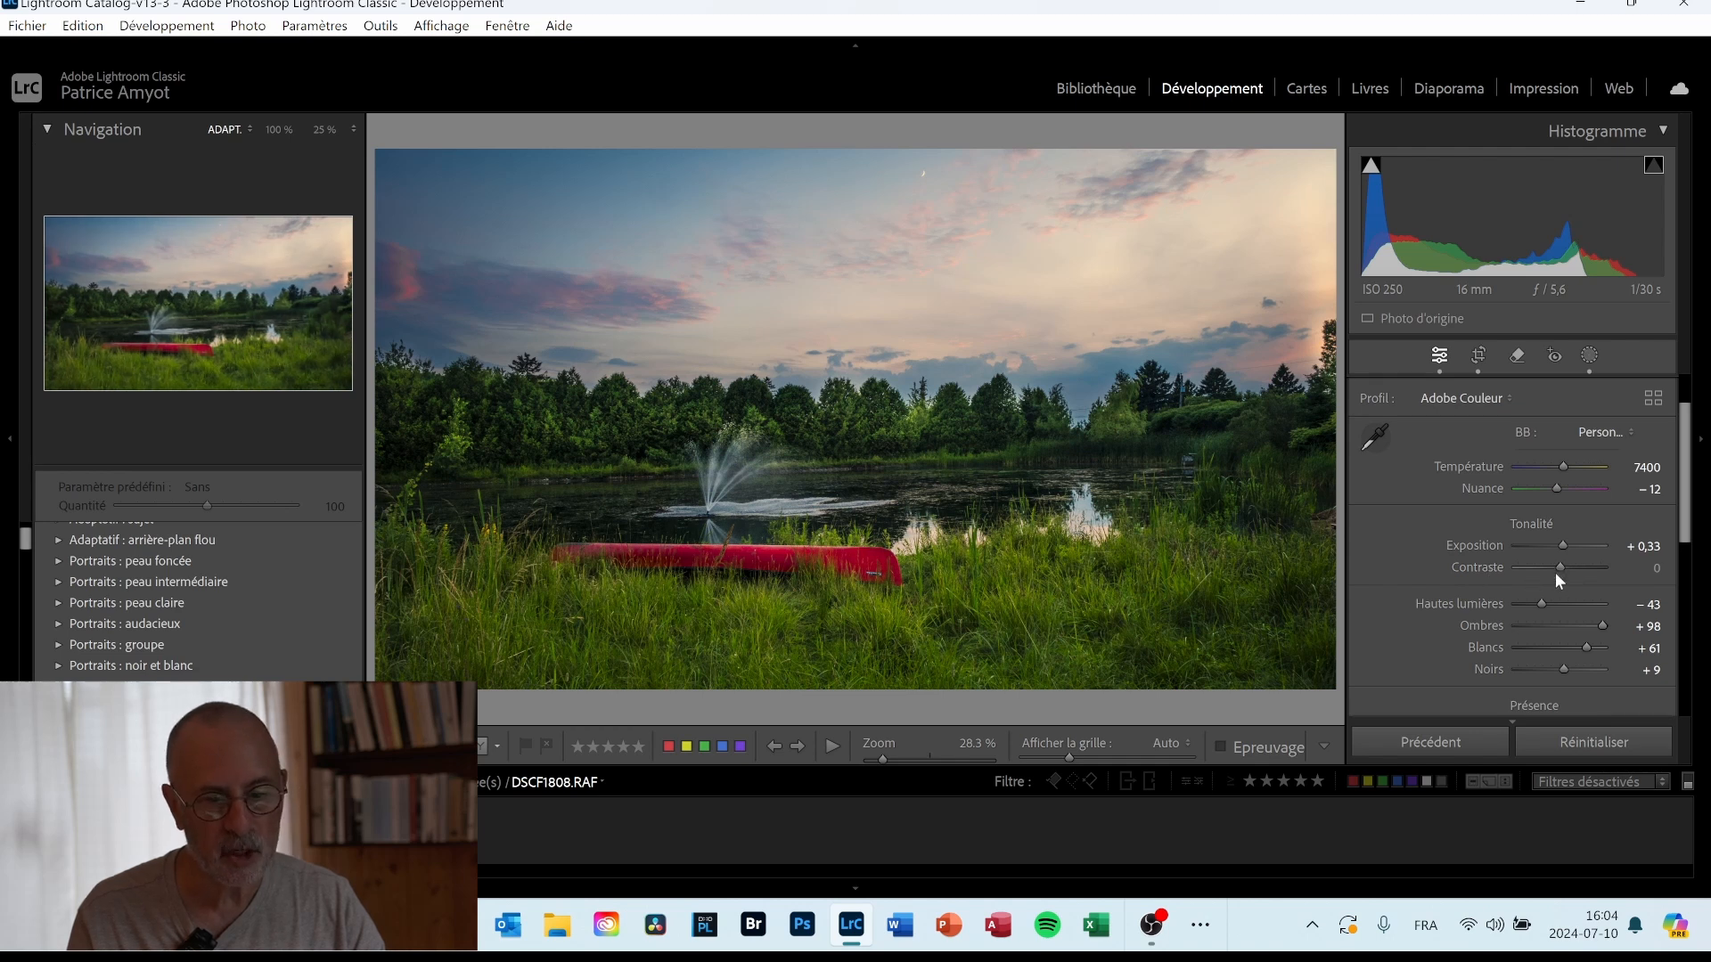
drag(1559, 568, 1586, 571)
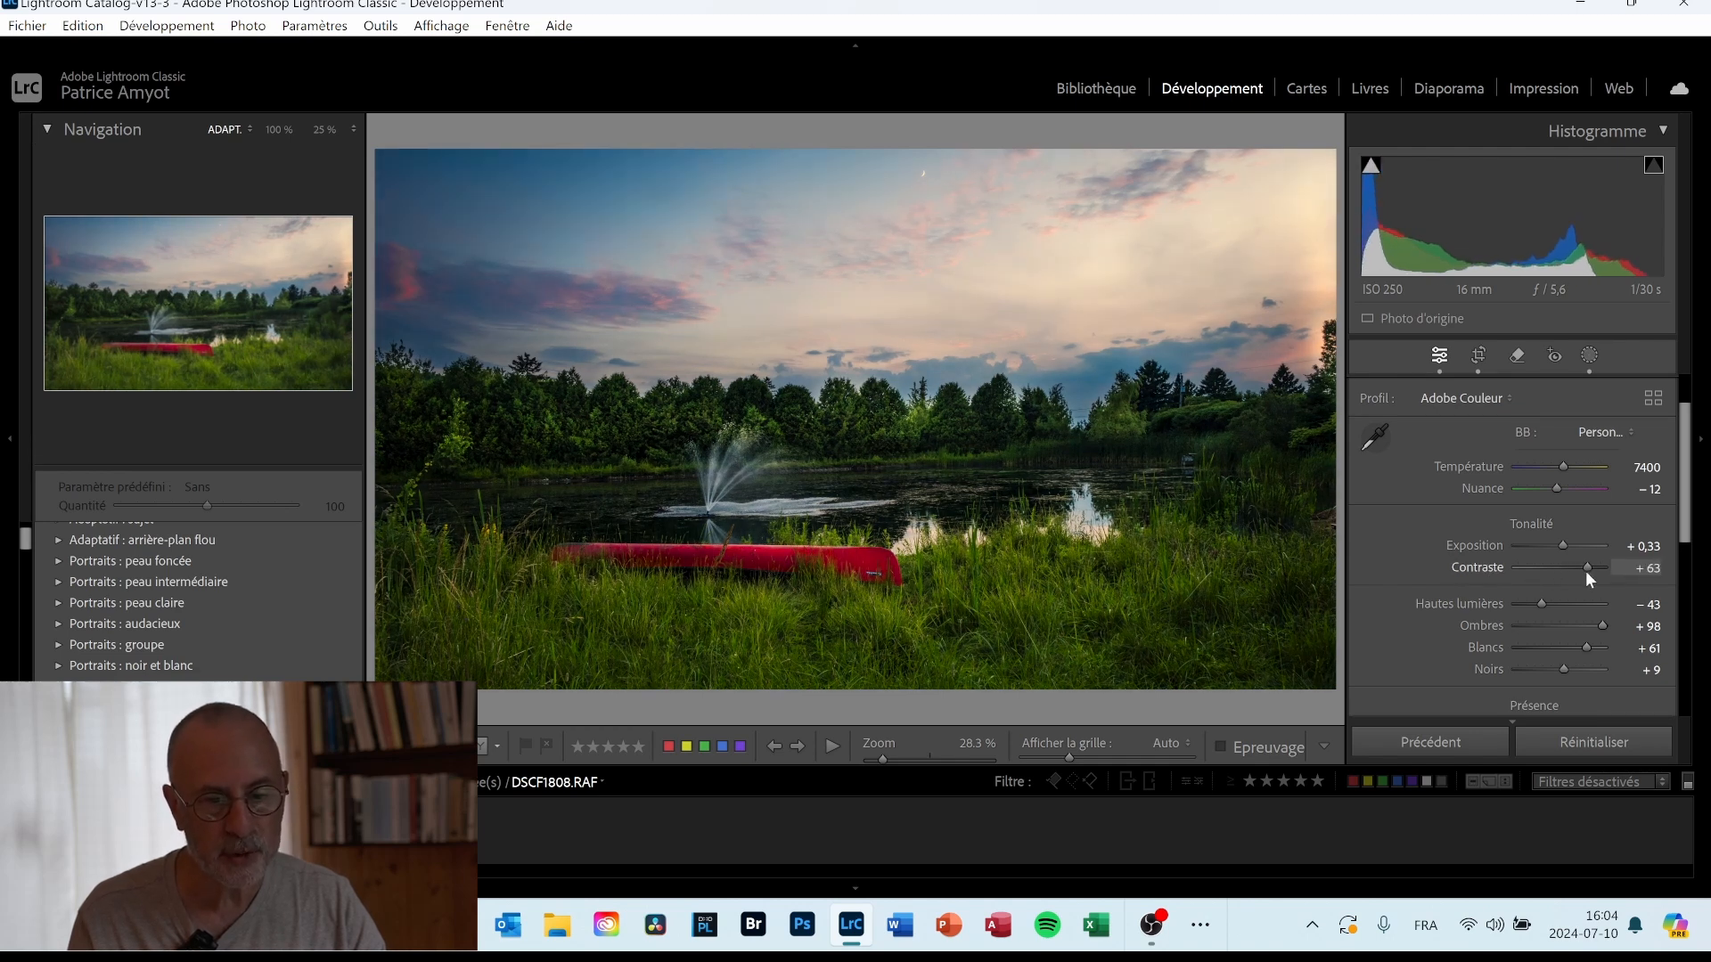
double_click(1483, 563)
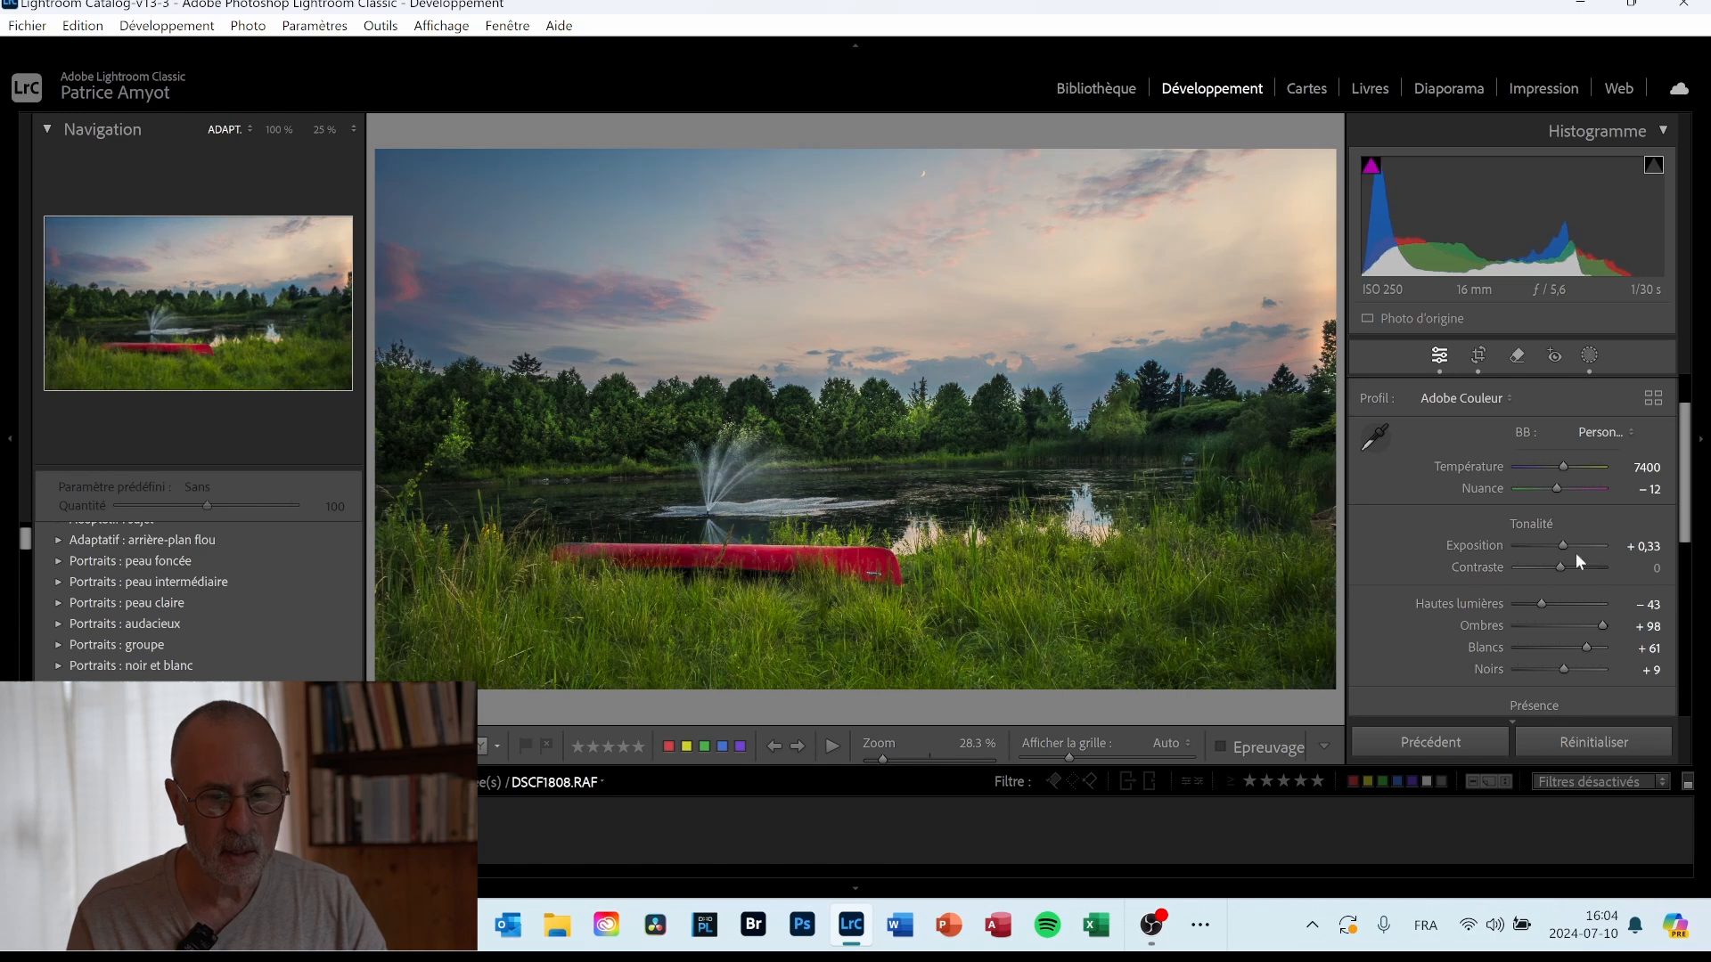
Shape a gentle S in the Courbe des tonalités with a shadow point at 50/41 and a highlight point at 192/201.
drag(1680, 463, 1698, 597)
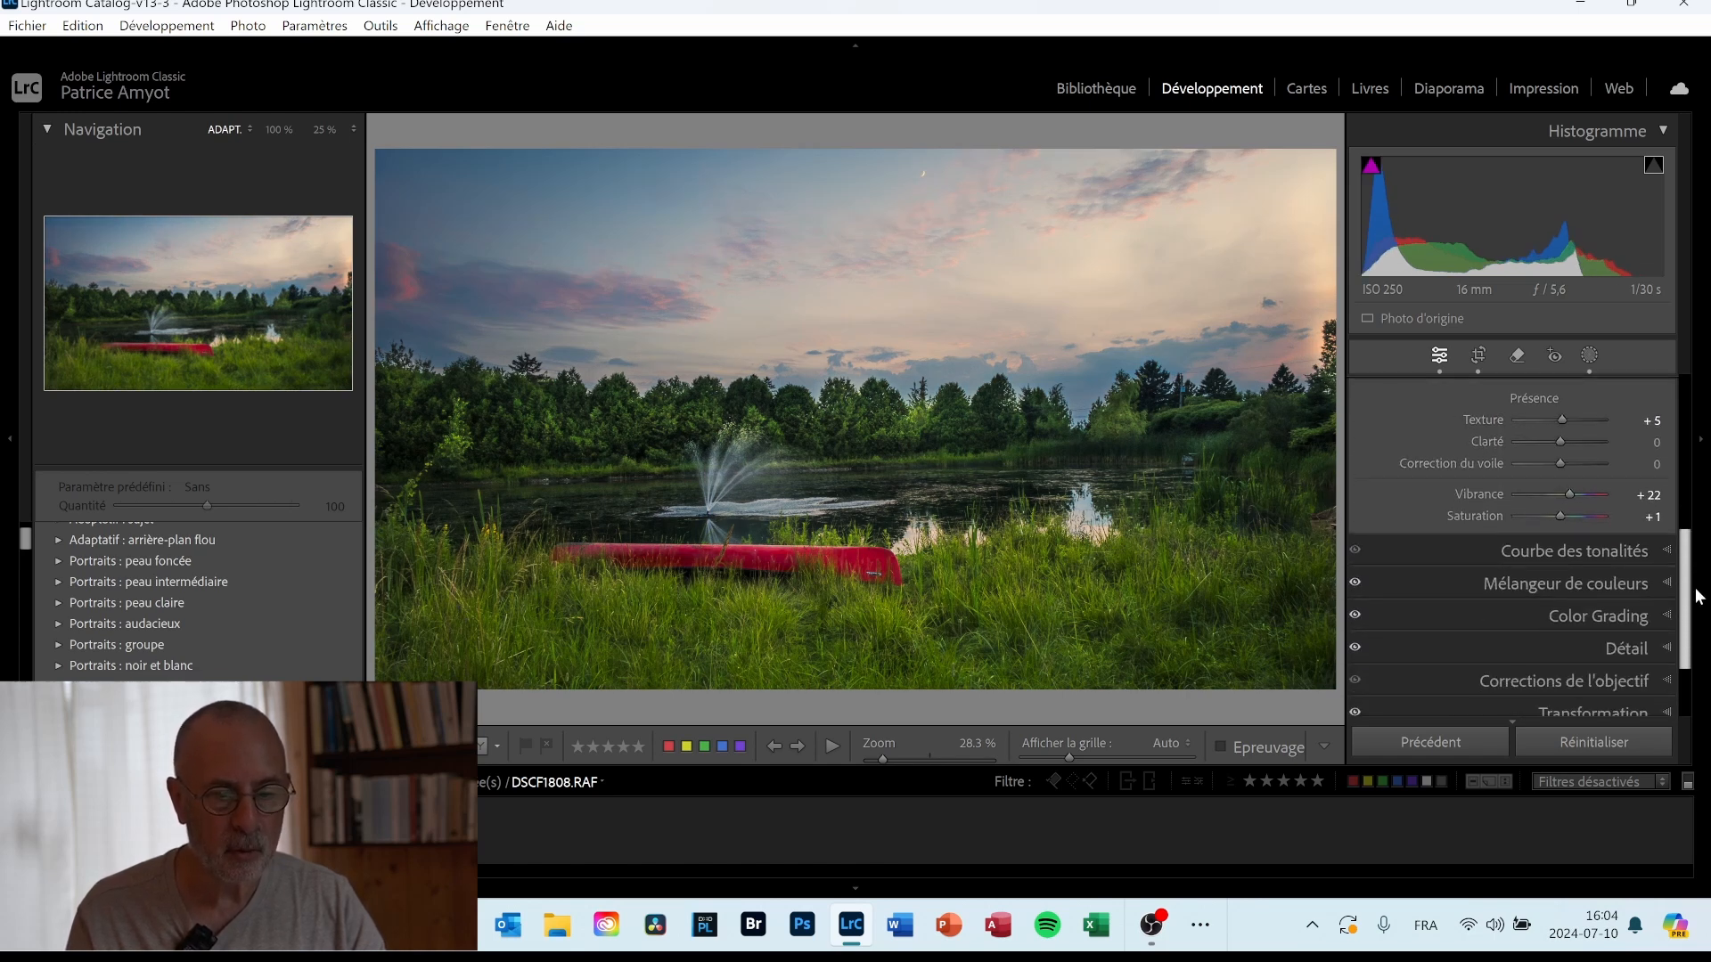
click(1663, 551)
scroll(1640, 441, up, 4)
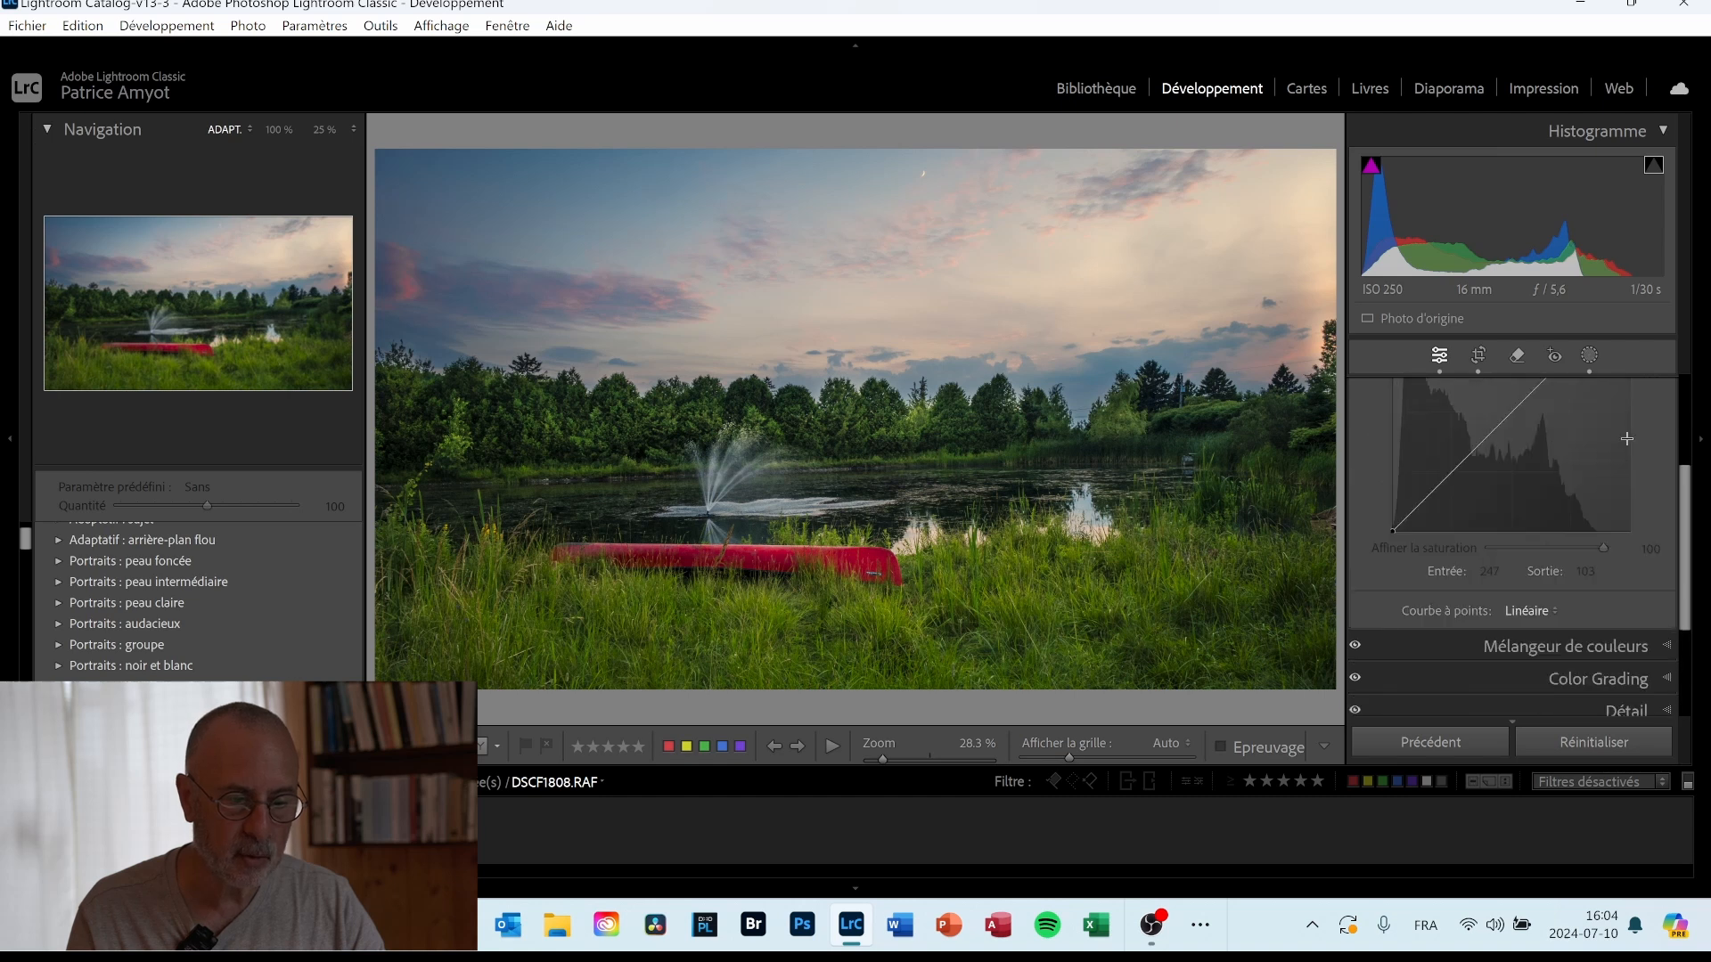
scroll(1627, 439, up, 2)
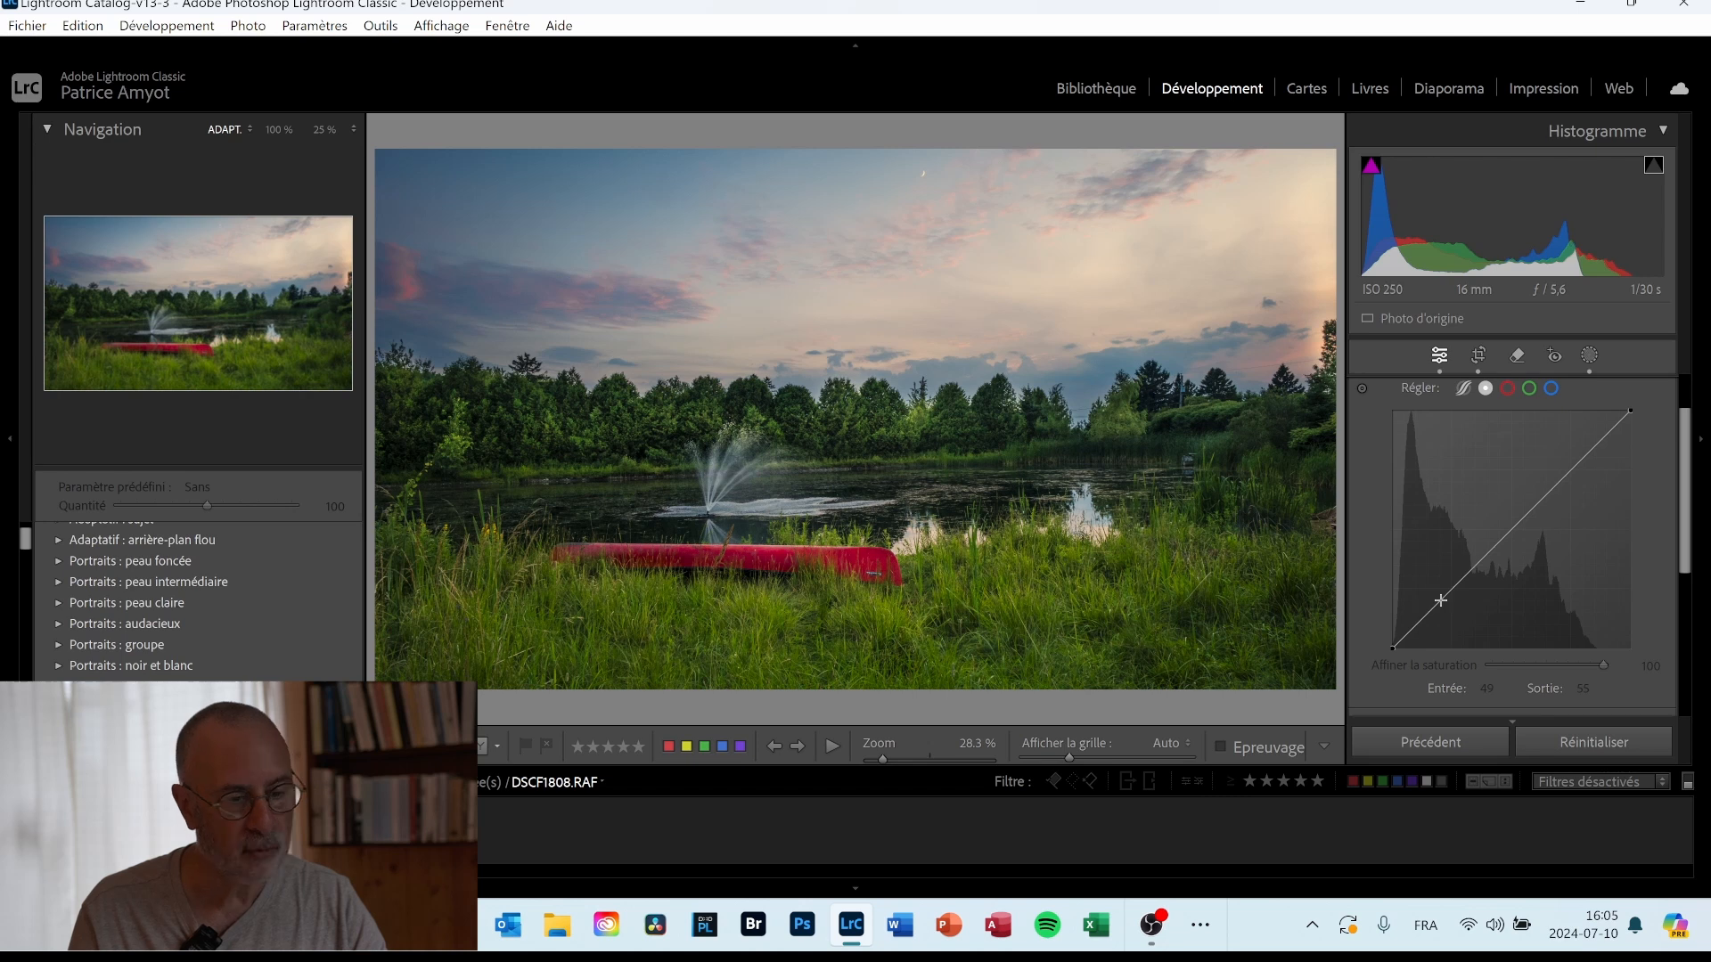
drag(1439, 602, 1438, 611)
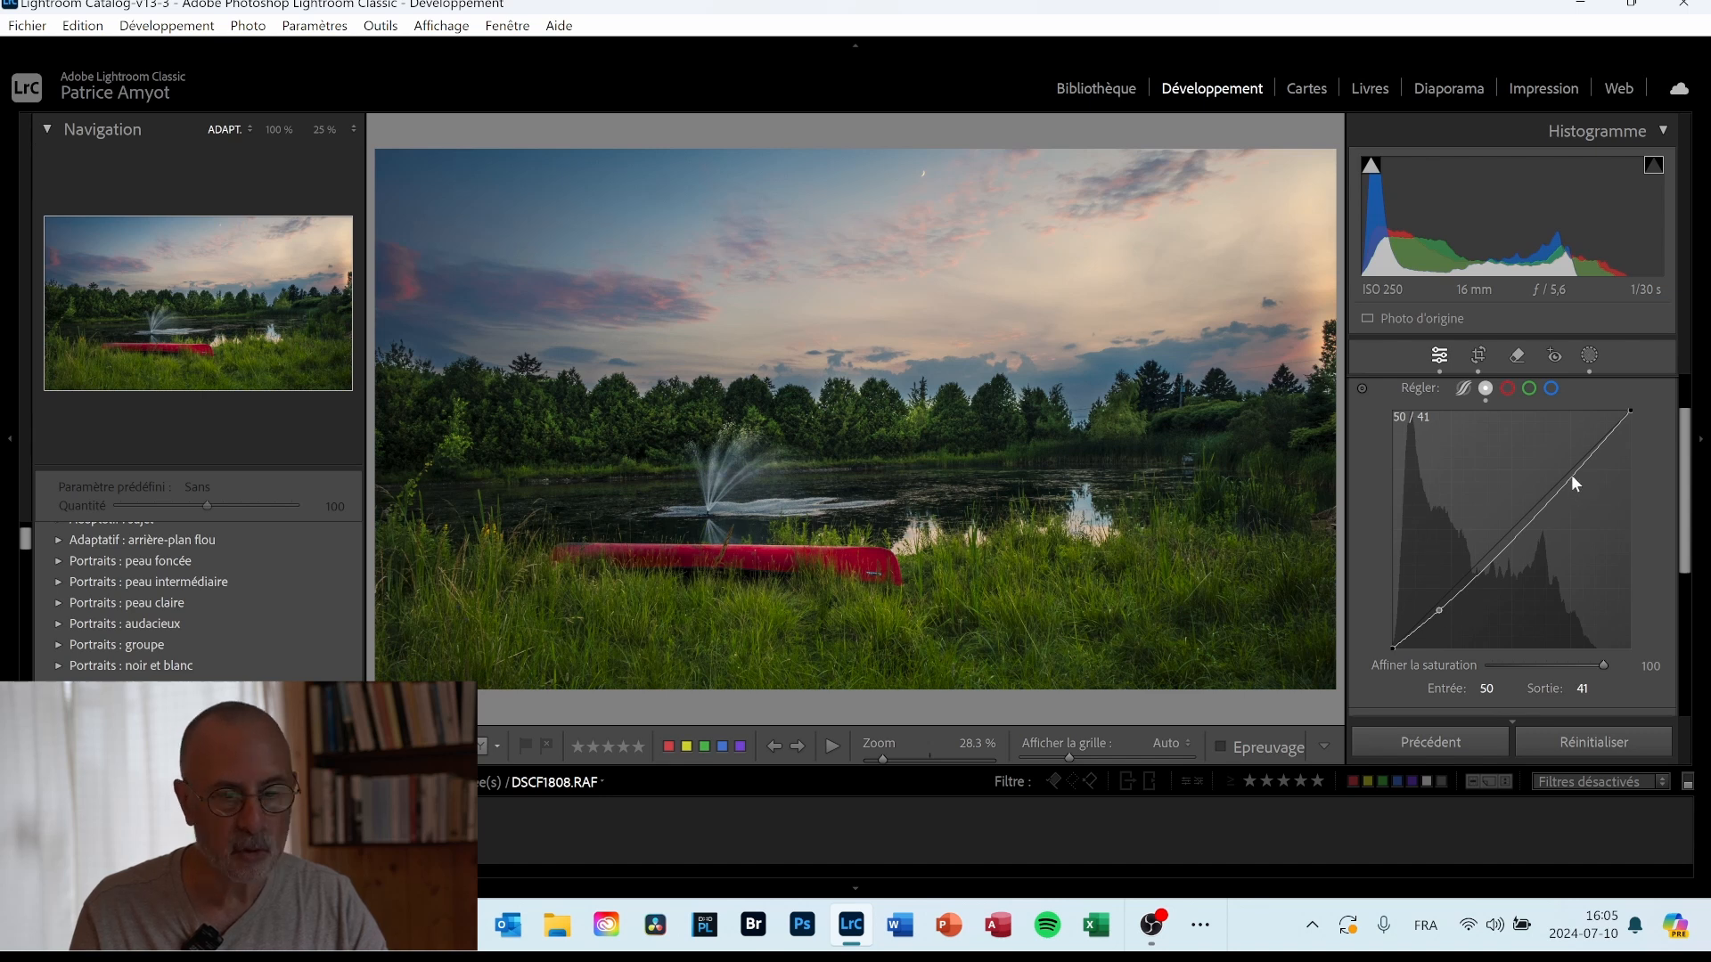
drag(1570, 474, 1570, 458)
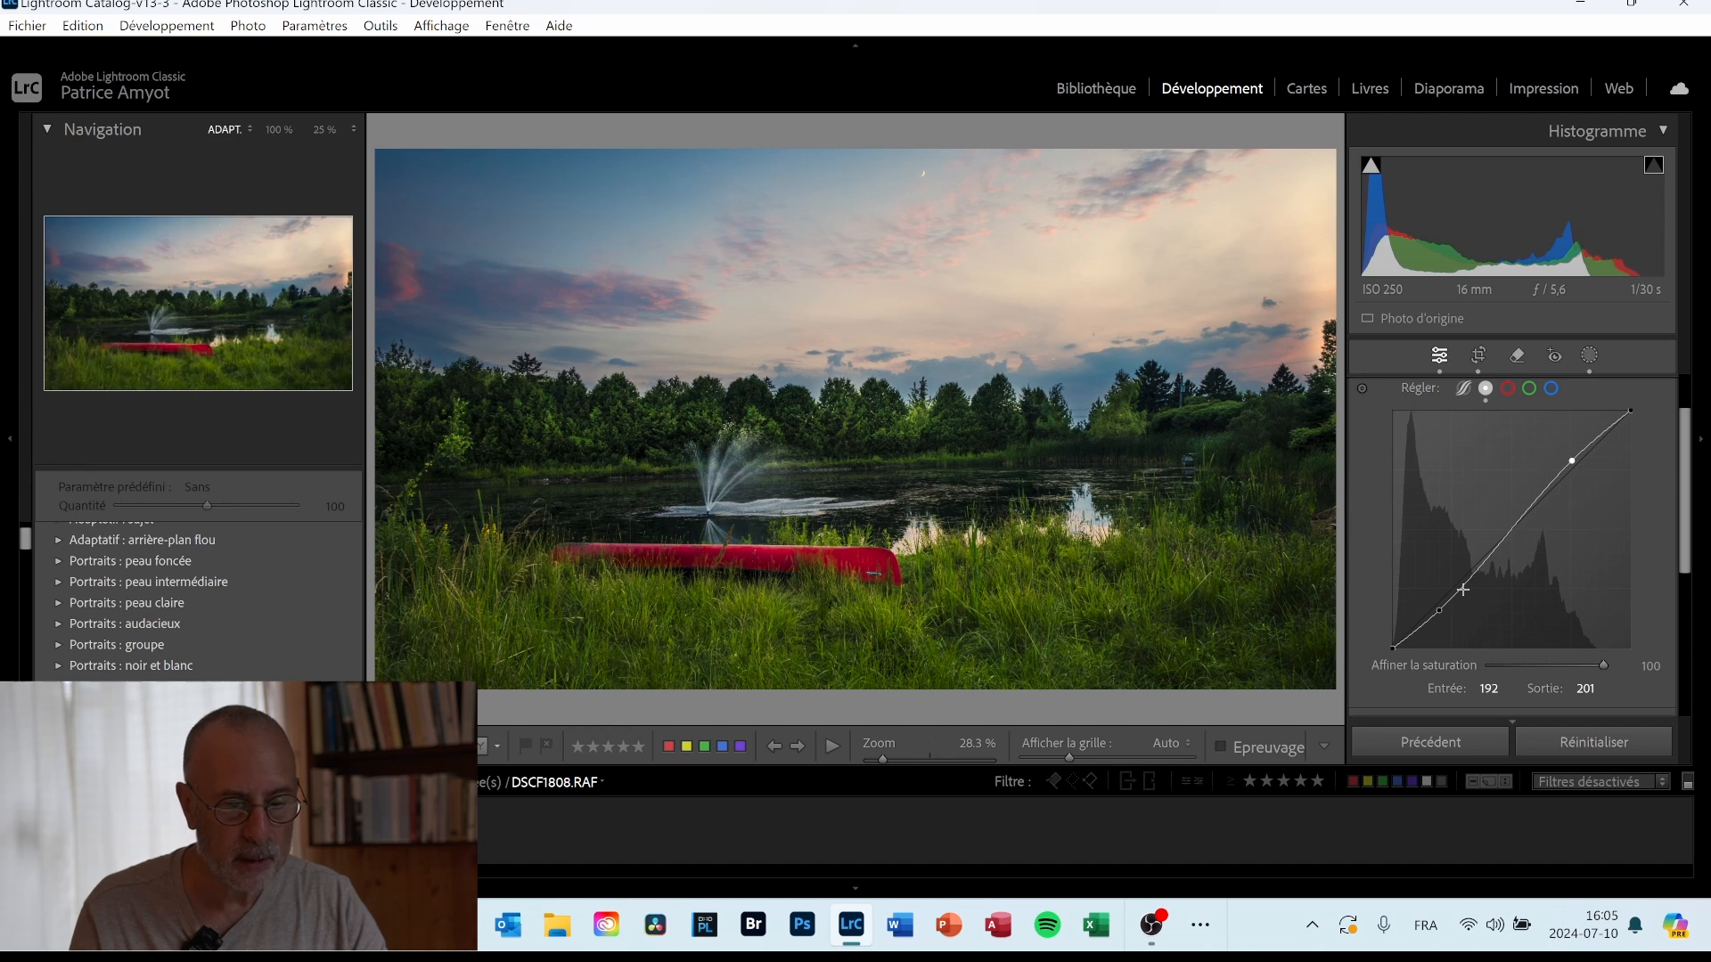
Refine the Courbe des tonalités with an extra shadow point at 33/22 and an extra highlight point at 217/226.
drag(1422, 626, 1420, 629)
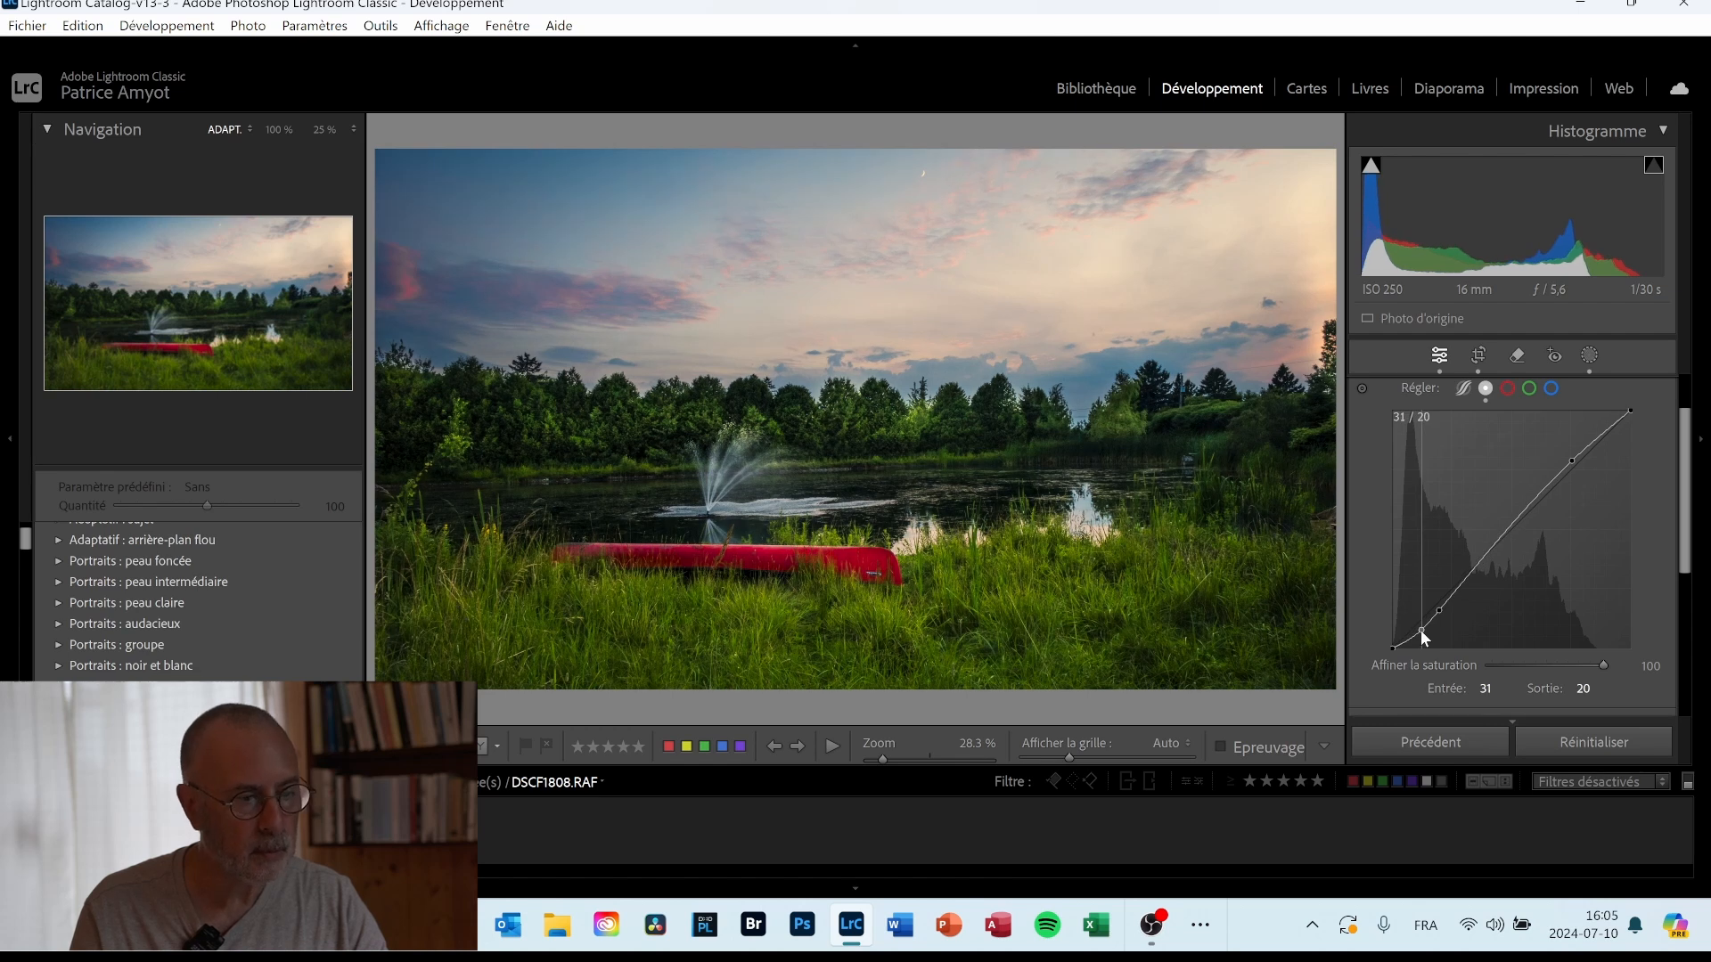
drag(1421, 629, 1423, 628)
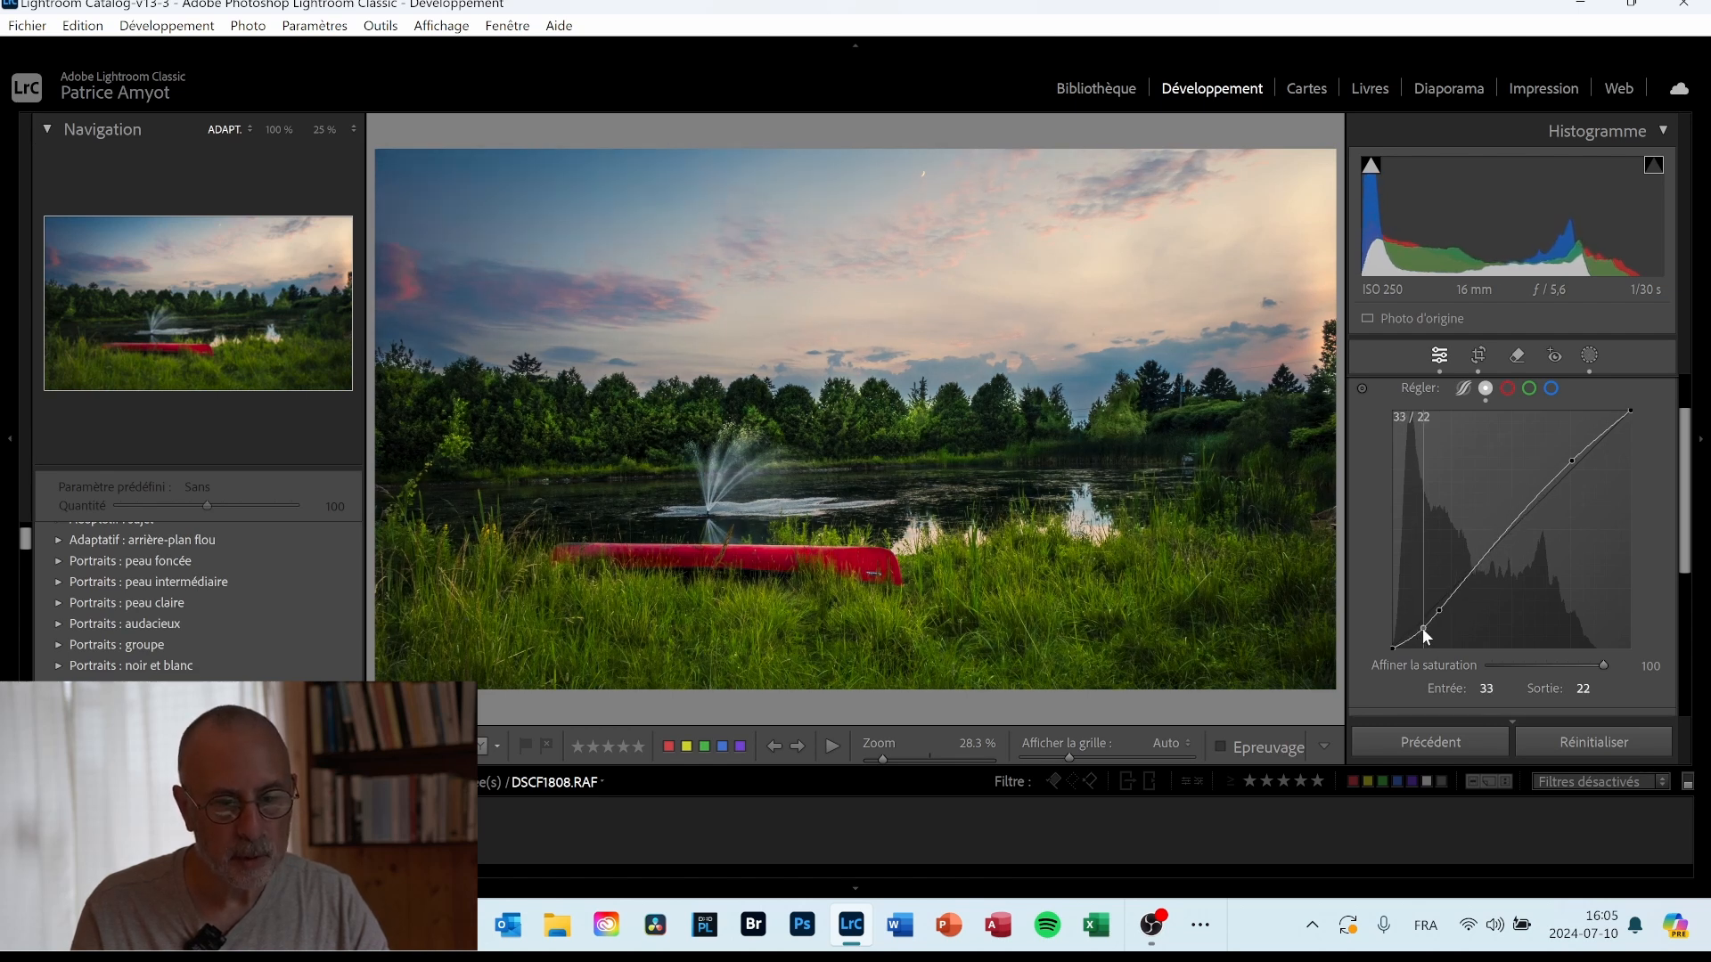
click(1595, 441)
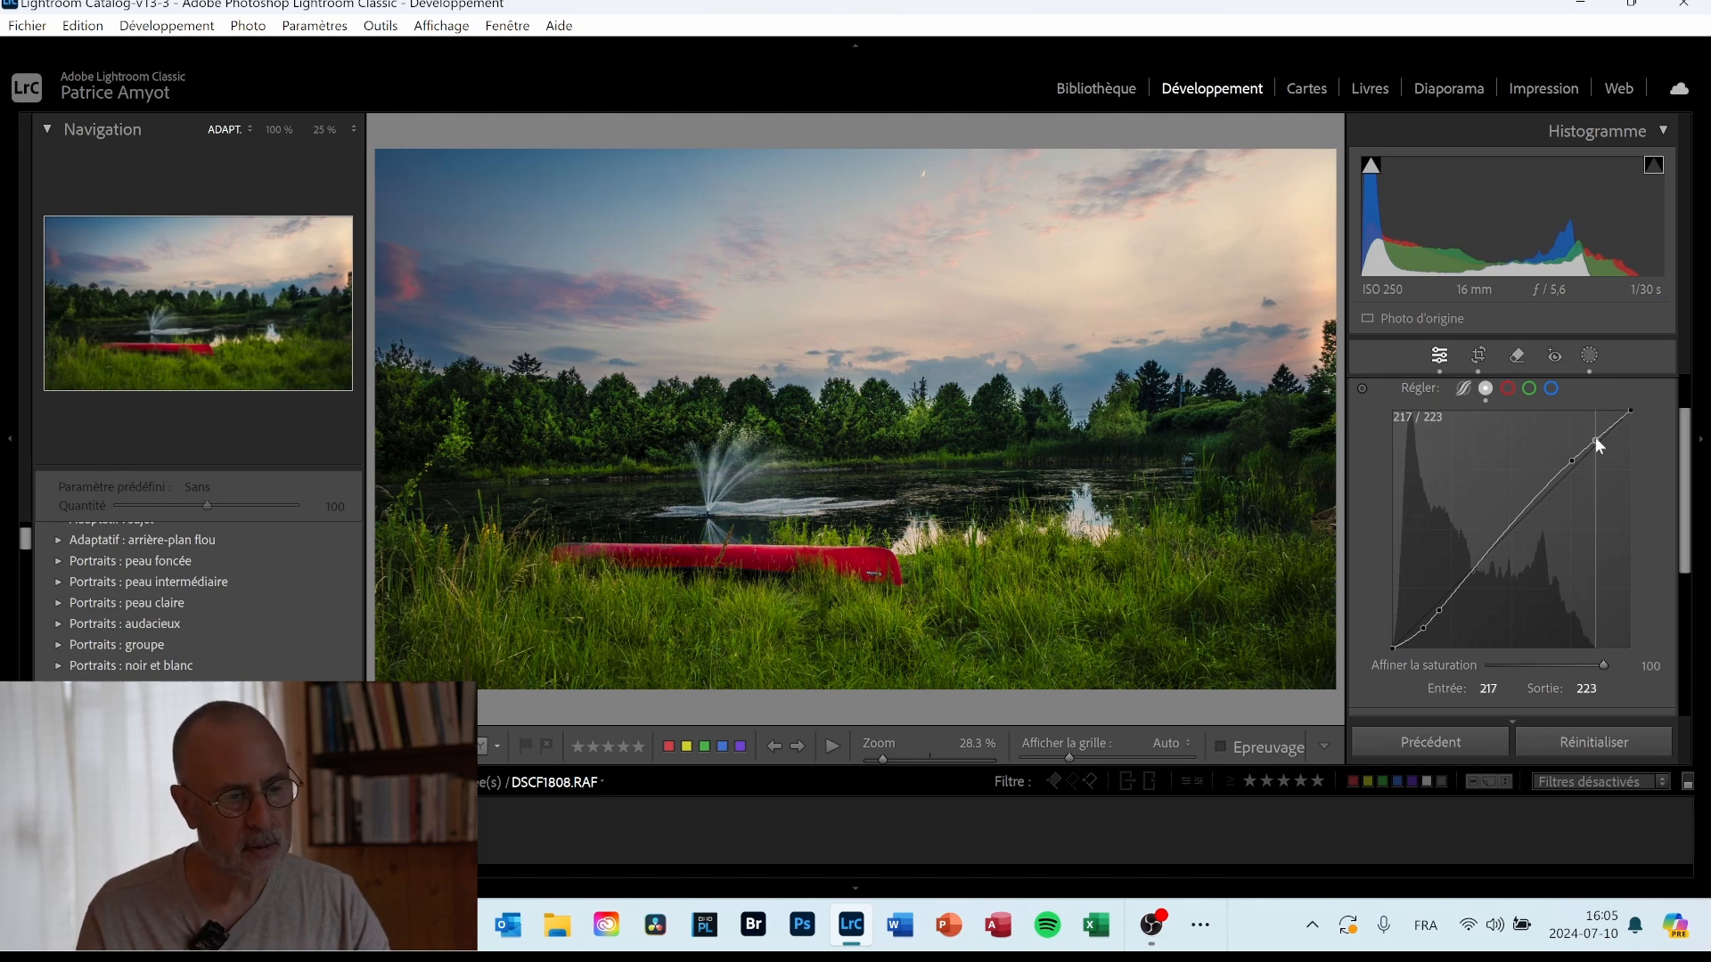
drag(1595, 441, 1595, 438)
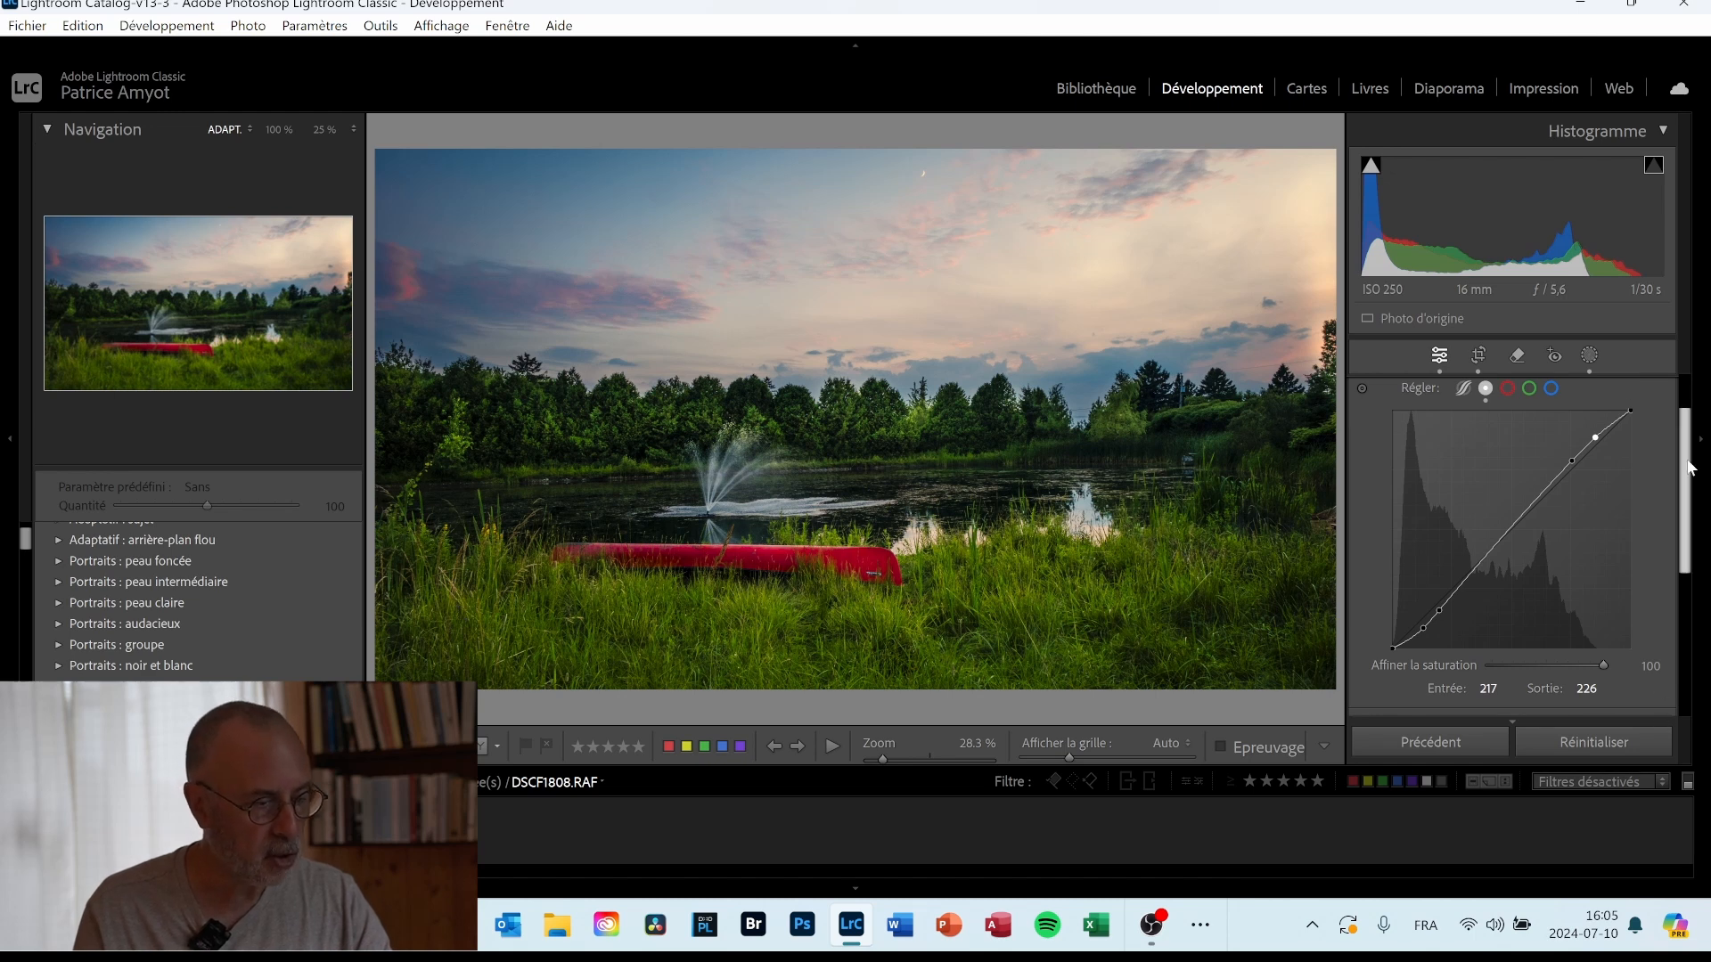
drag(1691, 468, 1688, 401)
click(1666, 425)
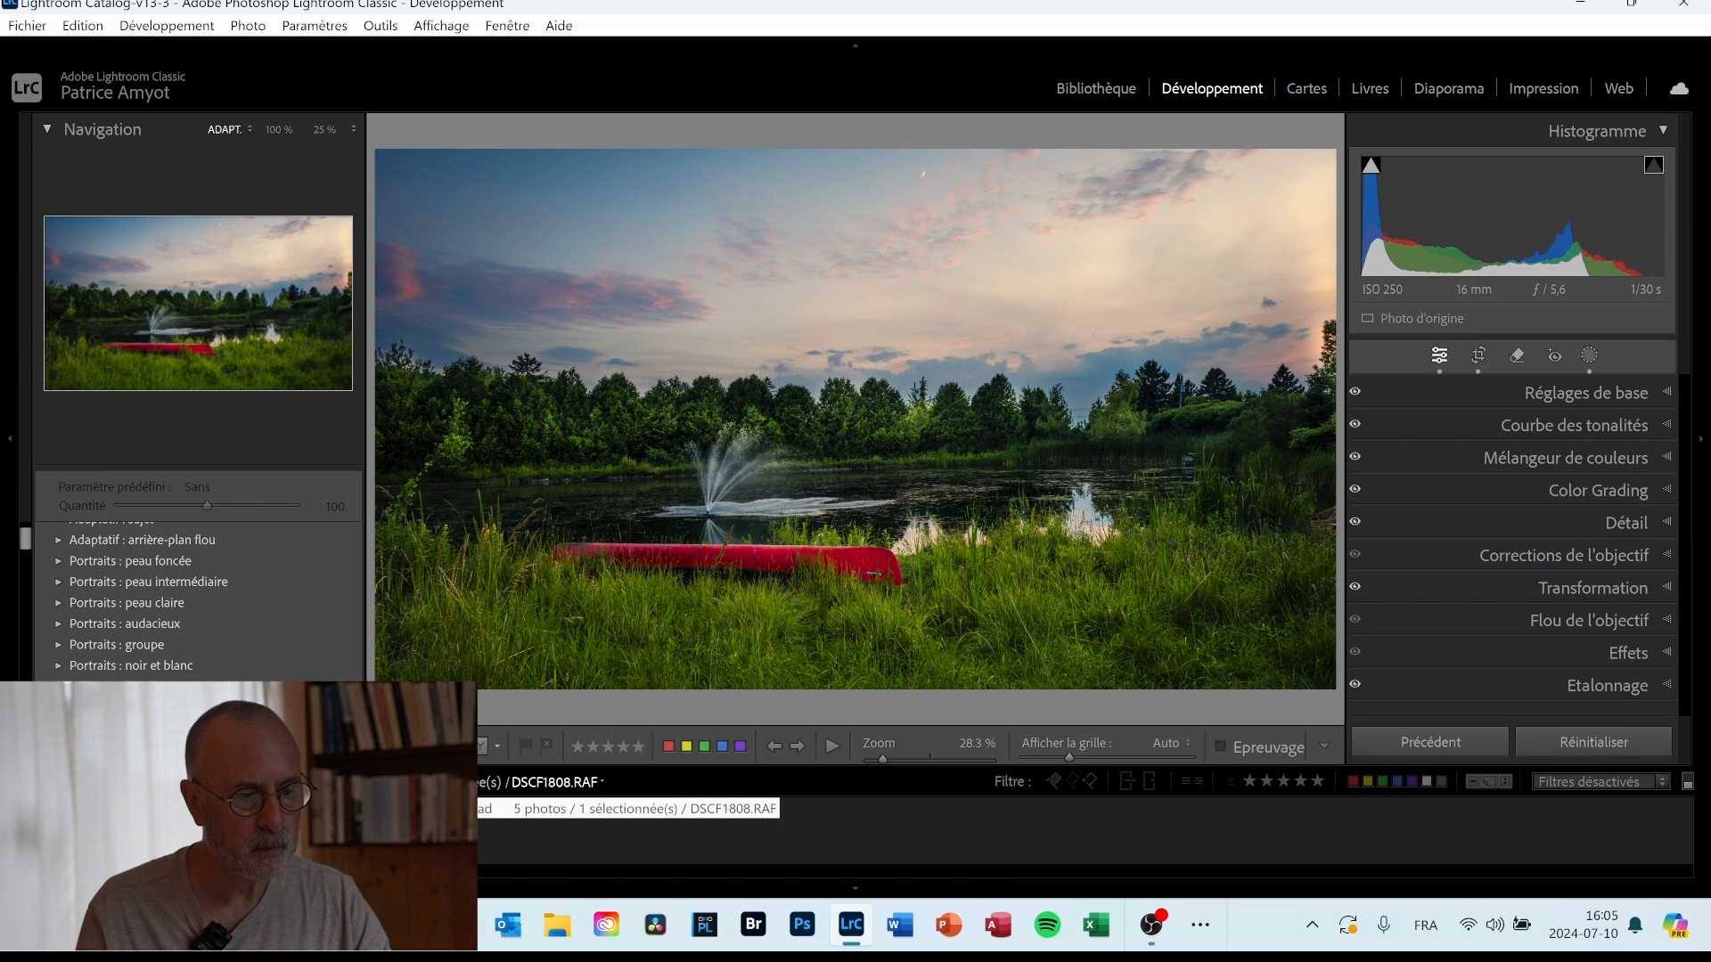
Compare the photo before and after development, and examine the finished image in full screen.
click(481, 745)
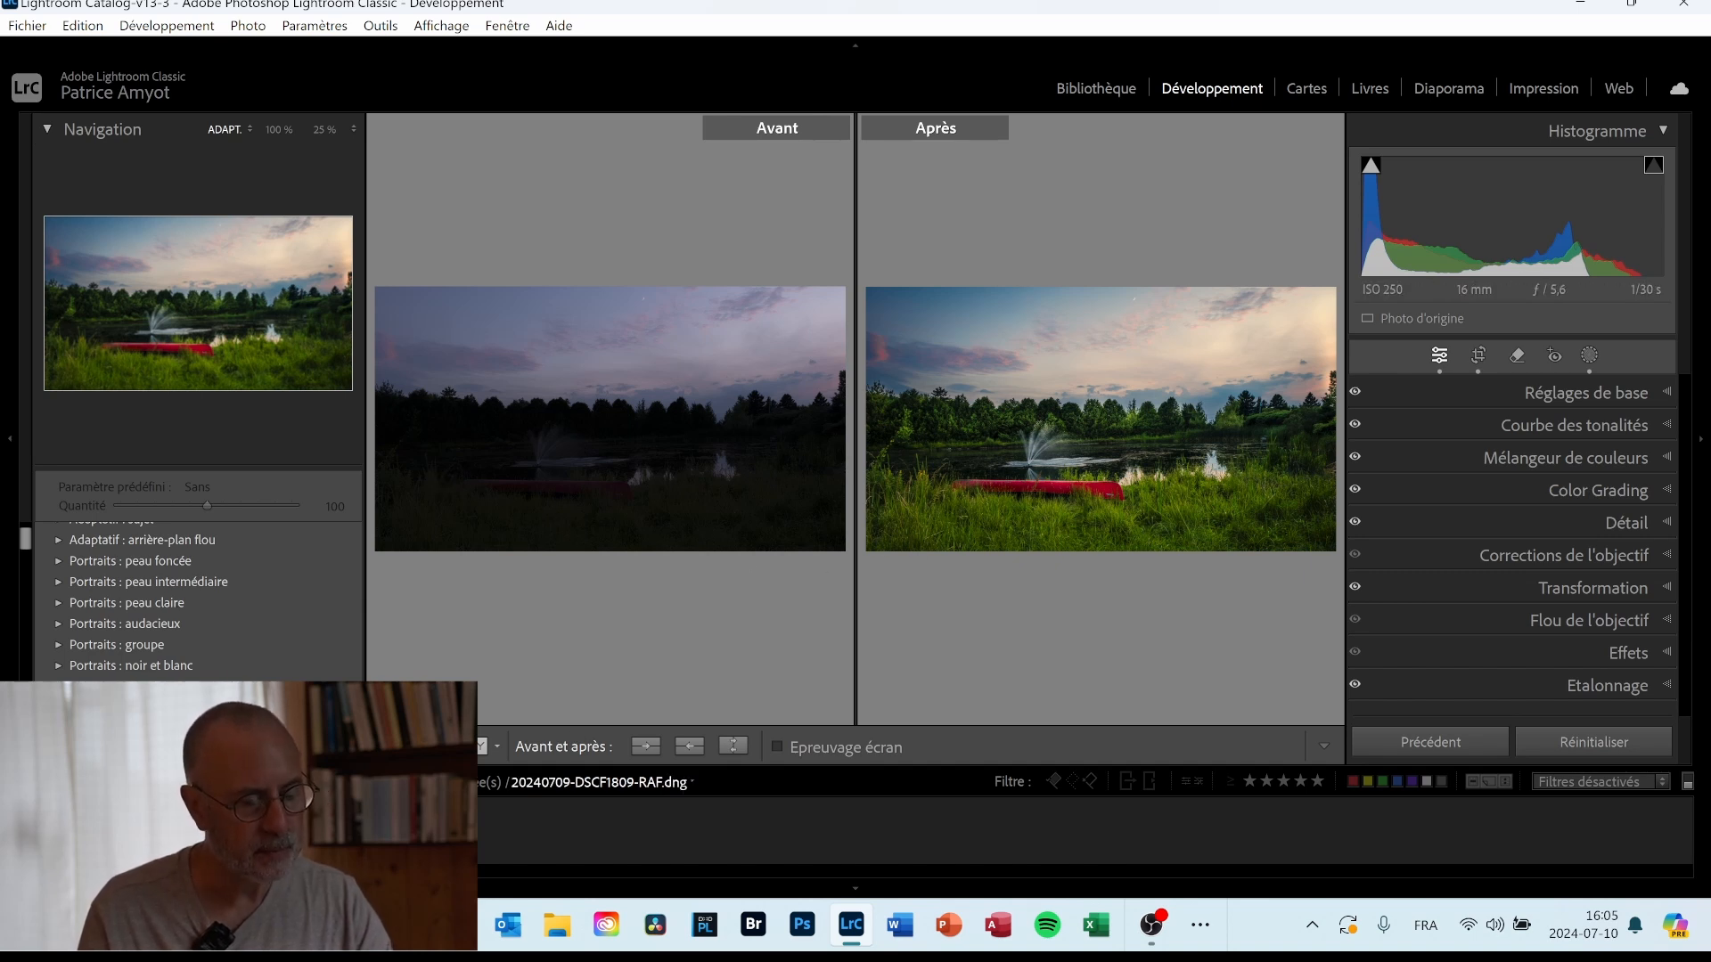
click(390, 747)
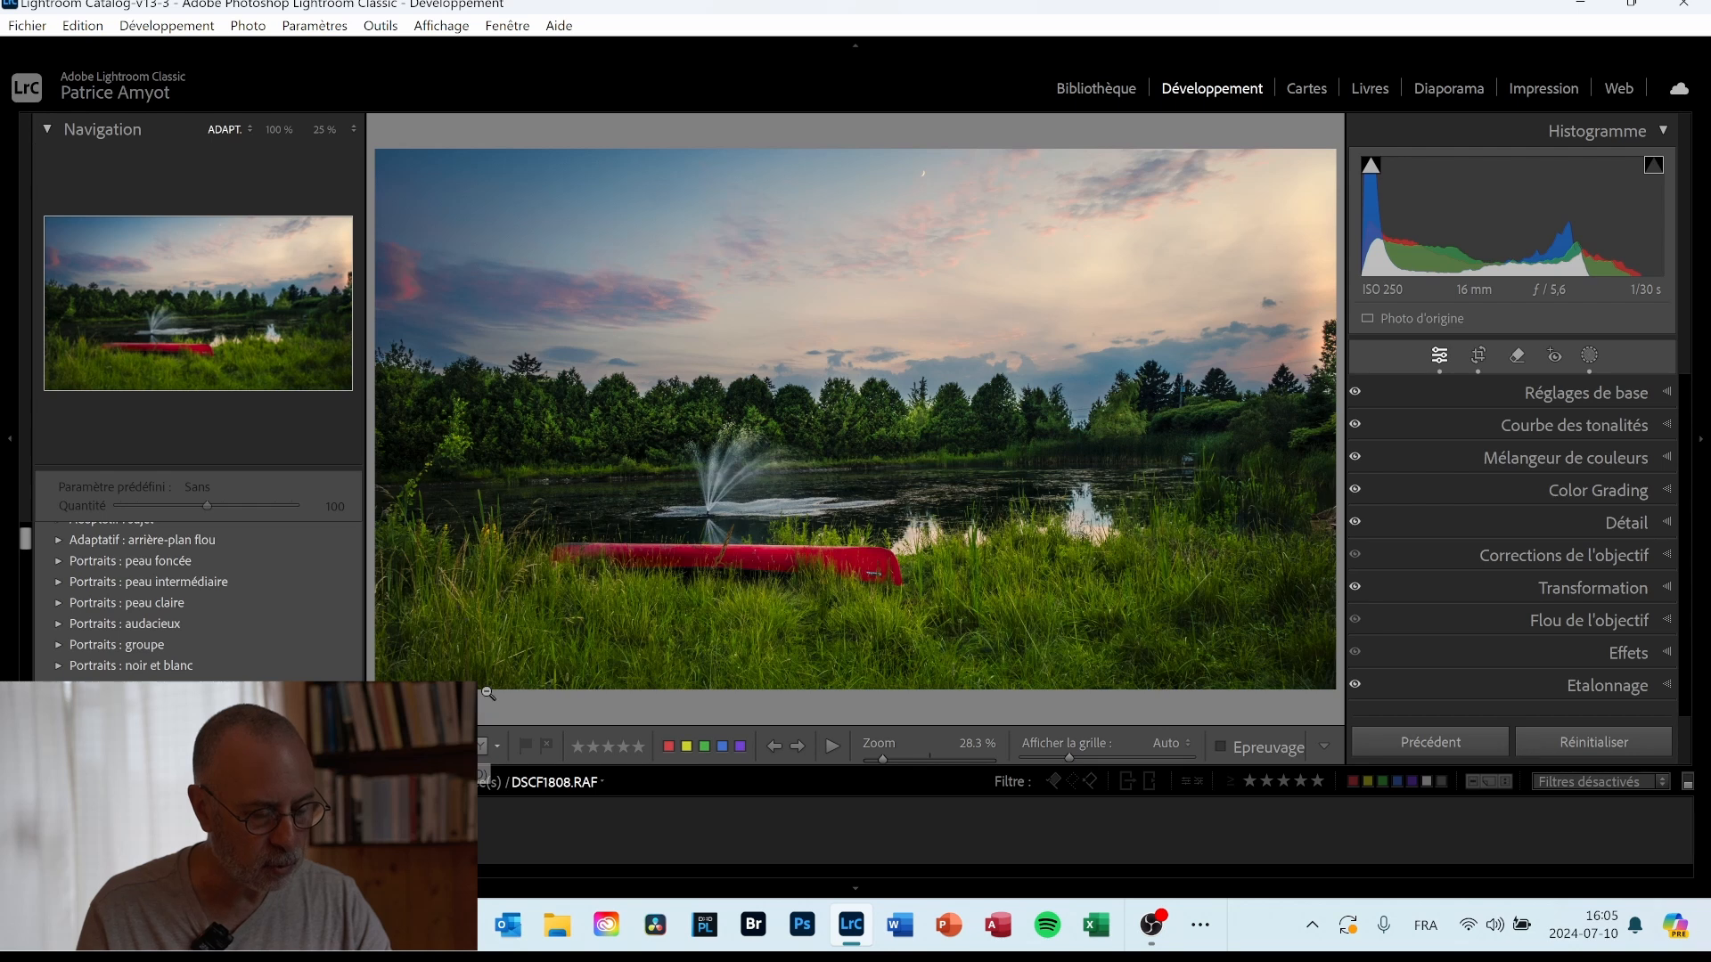
key(f)
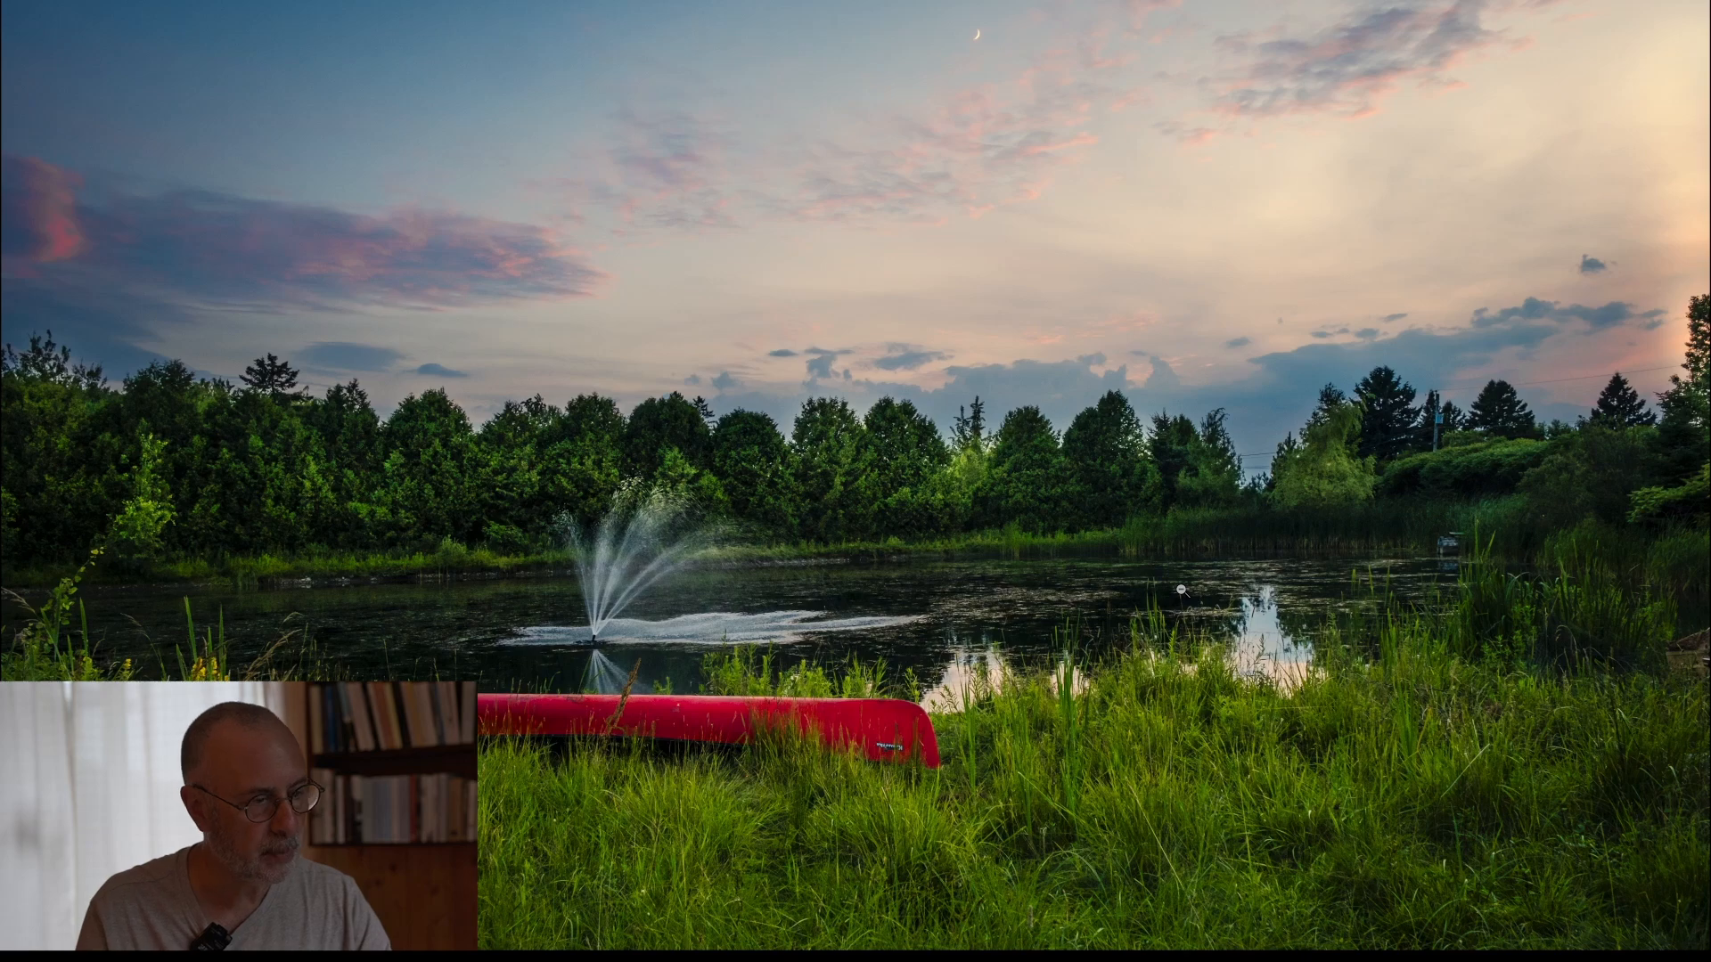
key(f)
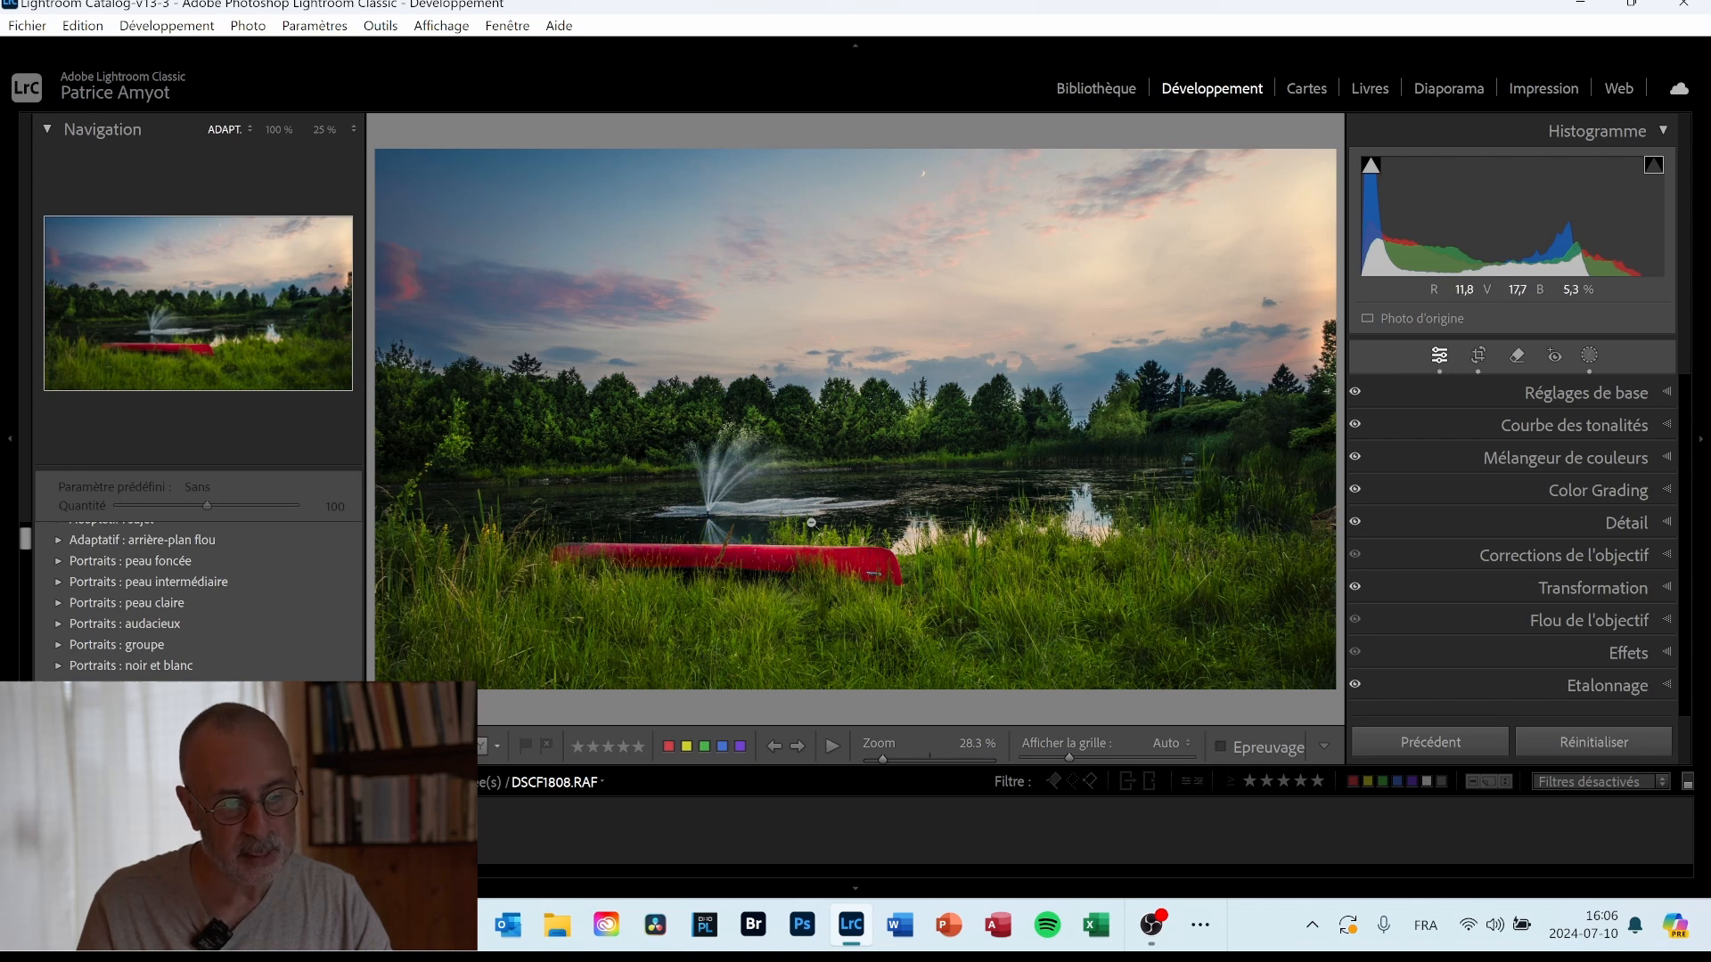
Open the export settings for the photo and review the export location, naming, format and sizing options.
right_click(811, 523)
mouse_move(911, 790)
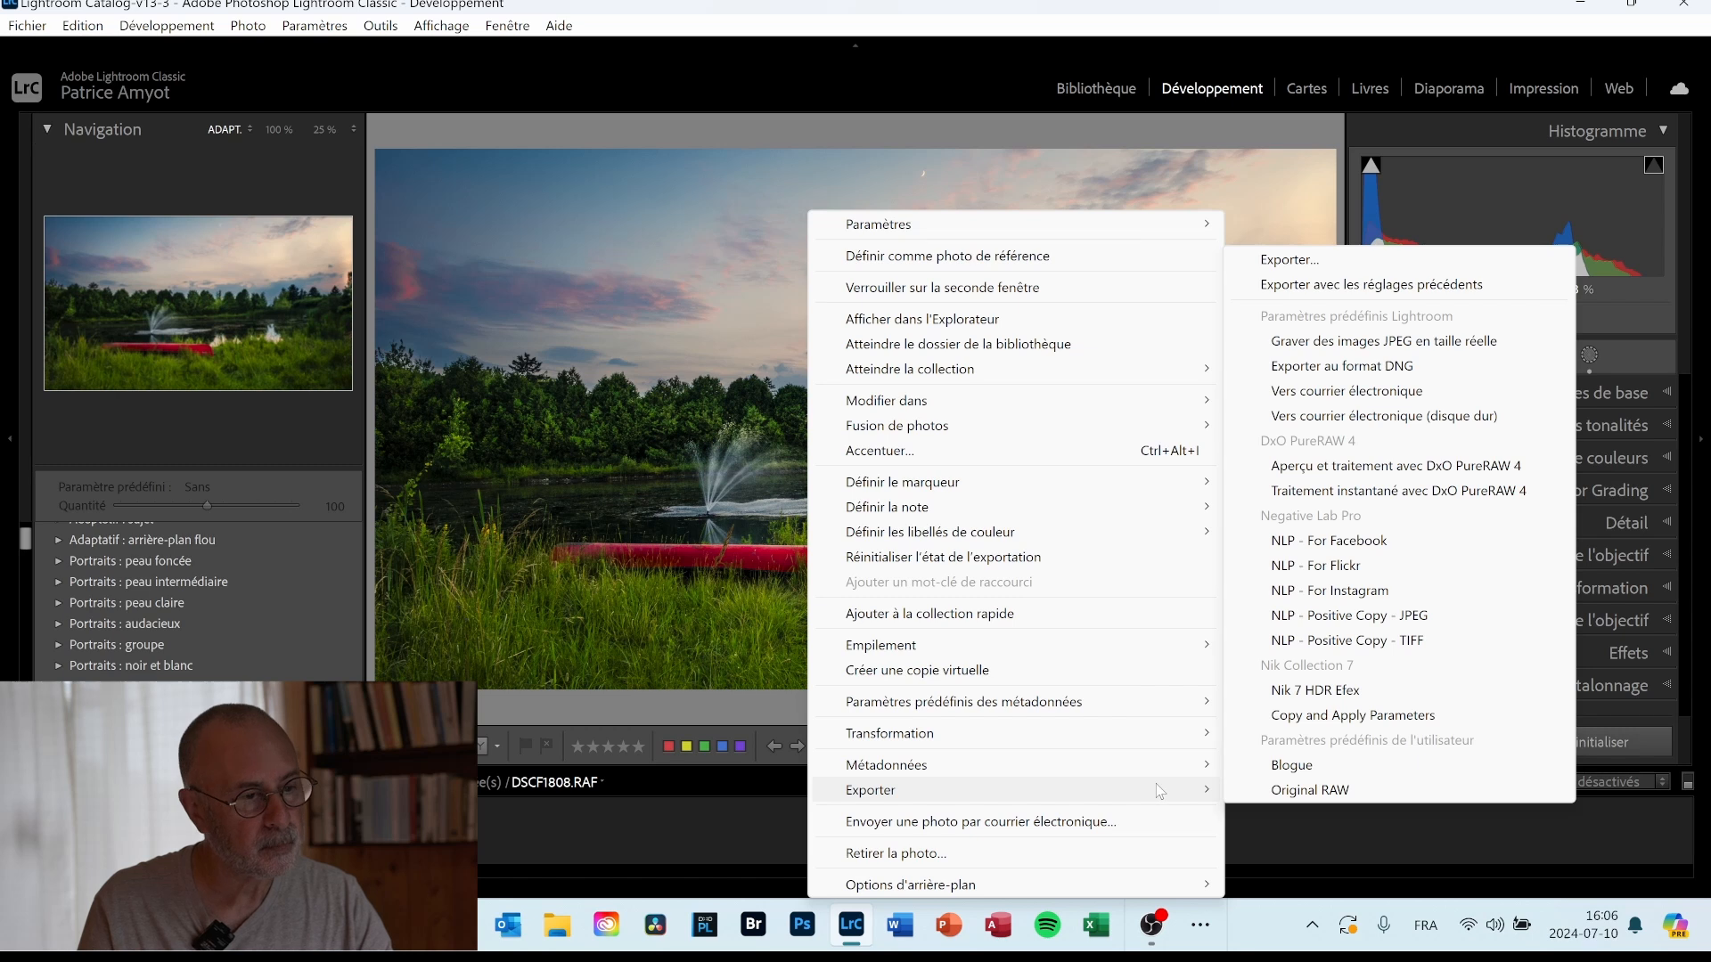
click(1368, 267)
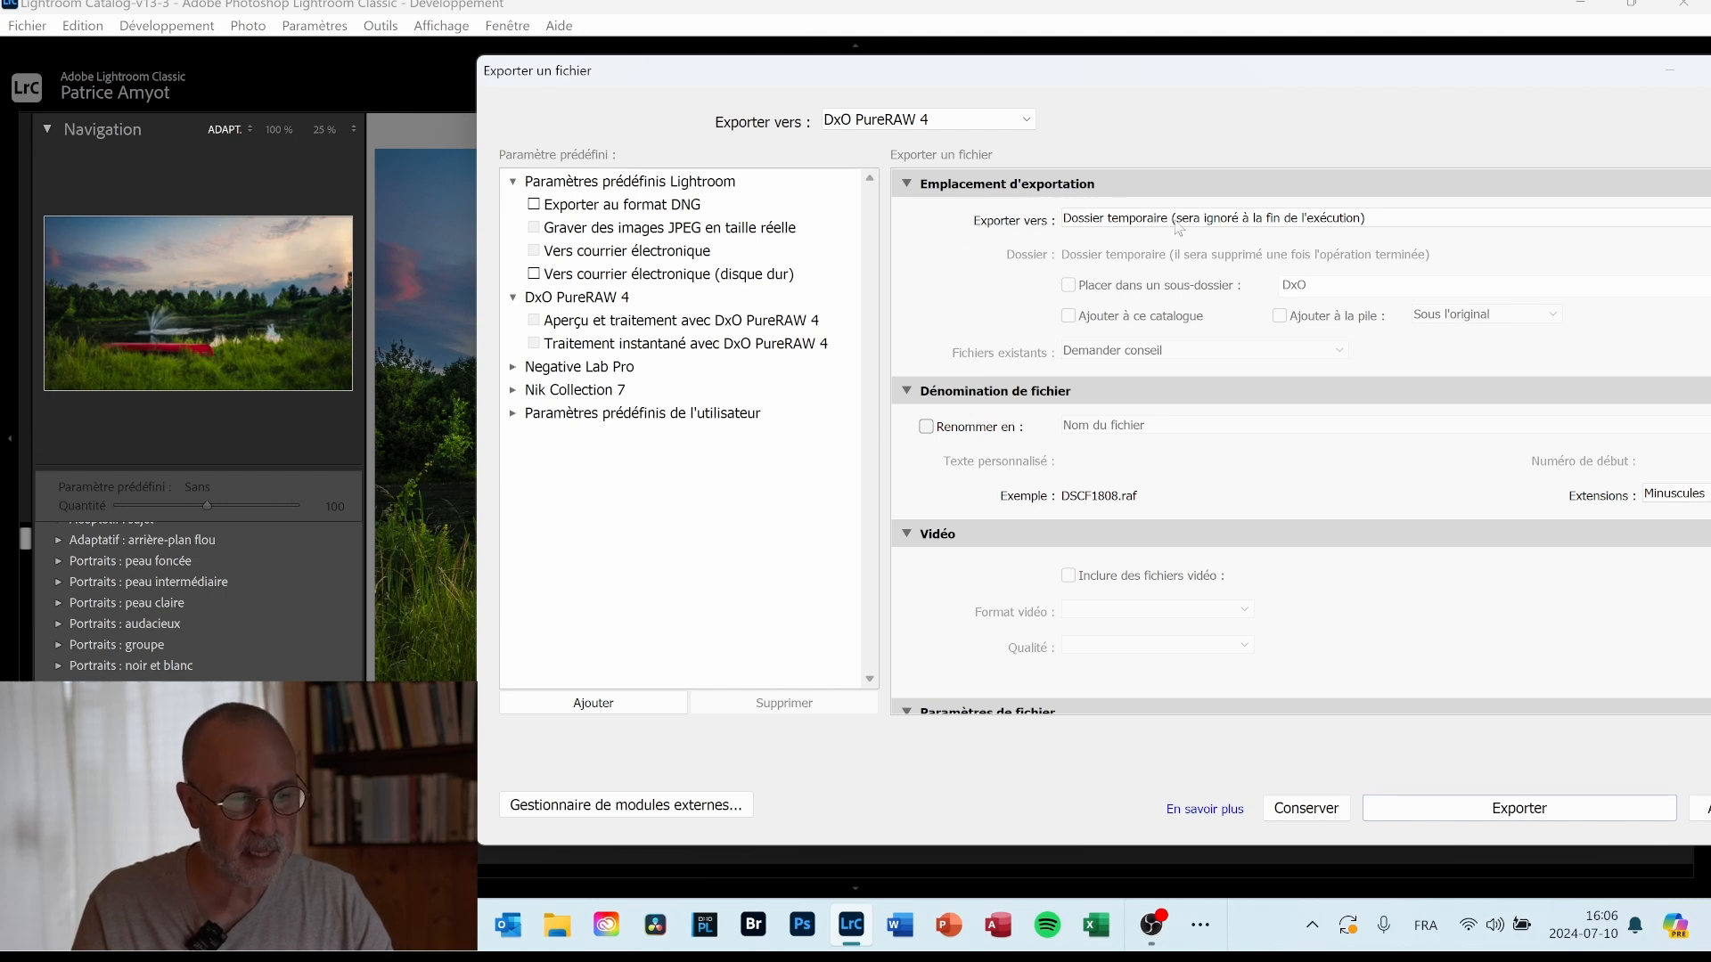
scroll(1203, 372, down, 5)
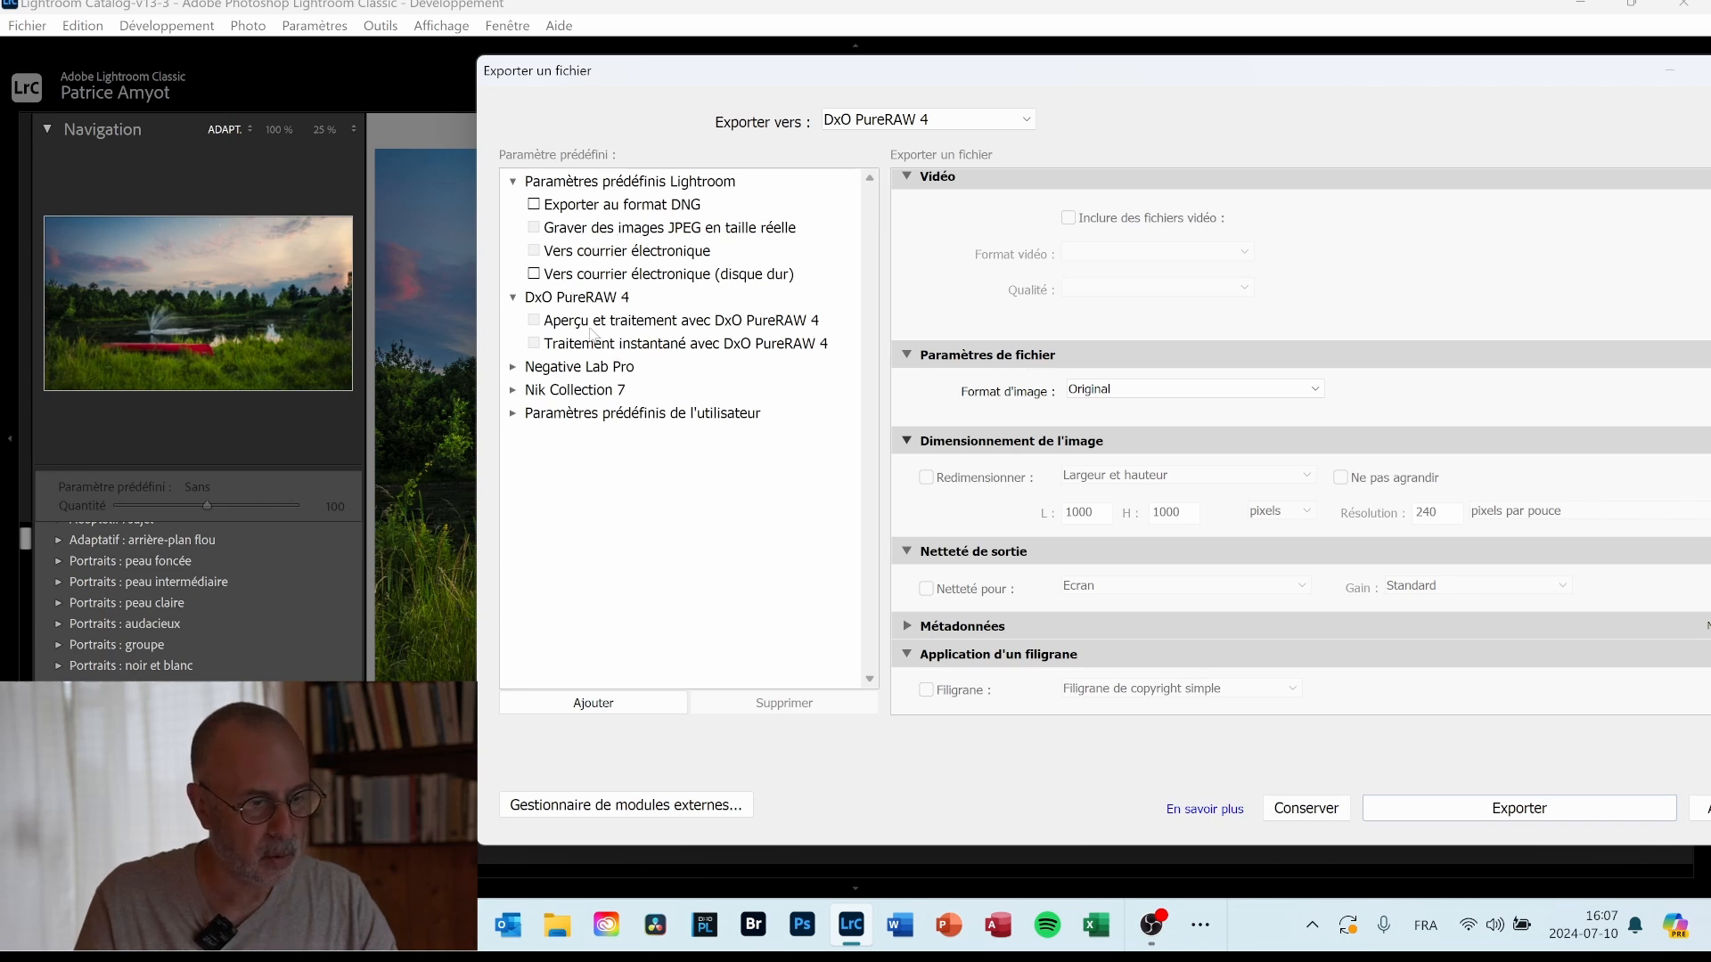
Go through the export presets and select Graver des images JPEG en taille réelle.
click(588, 416)
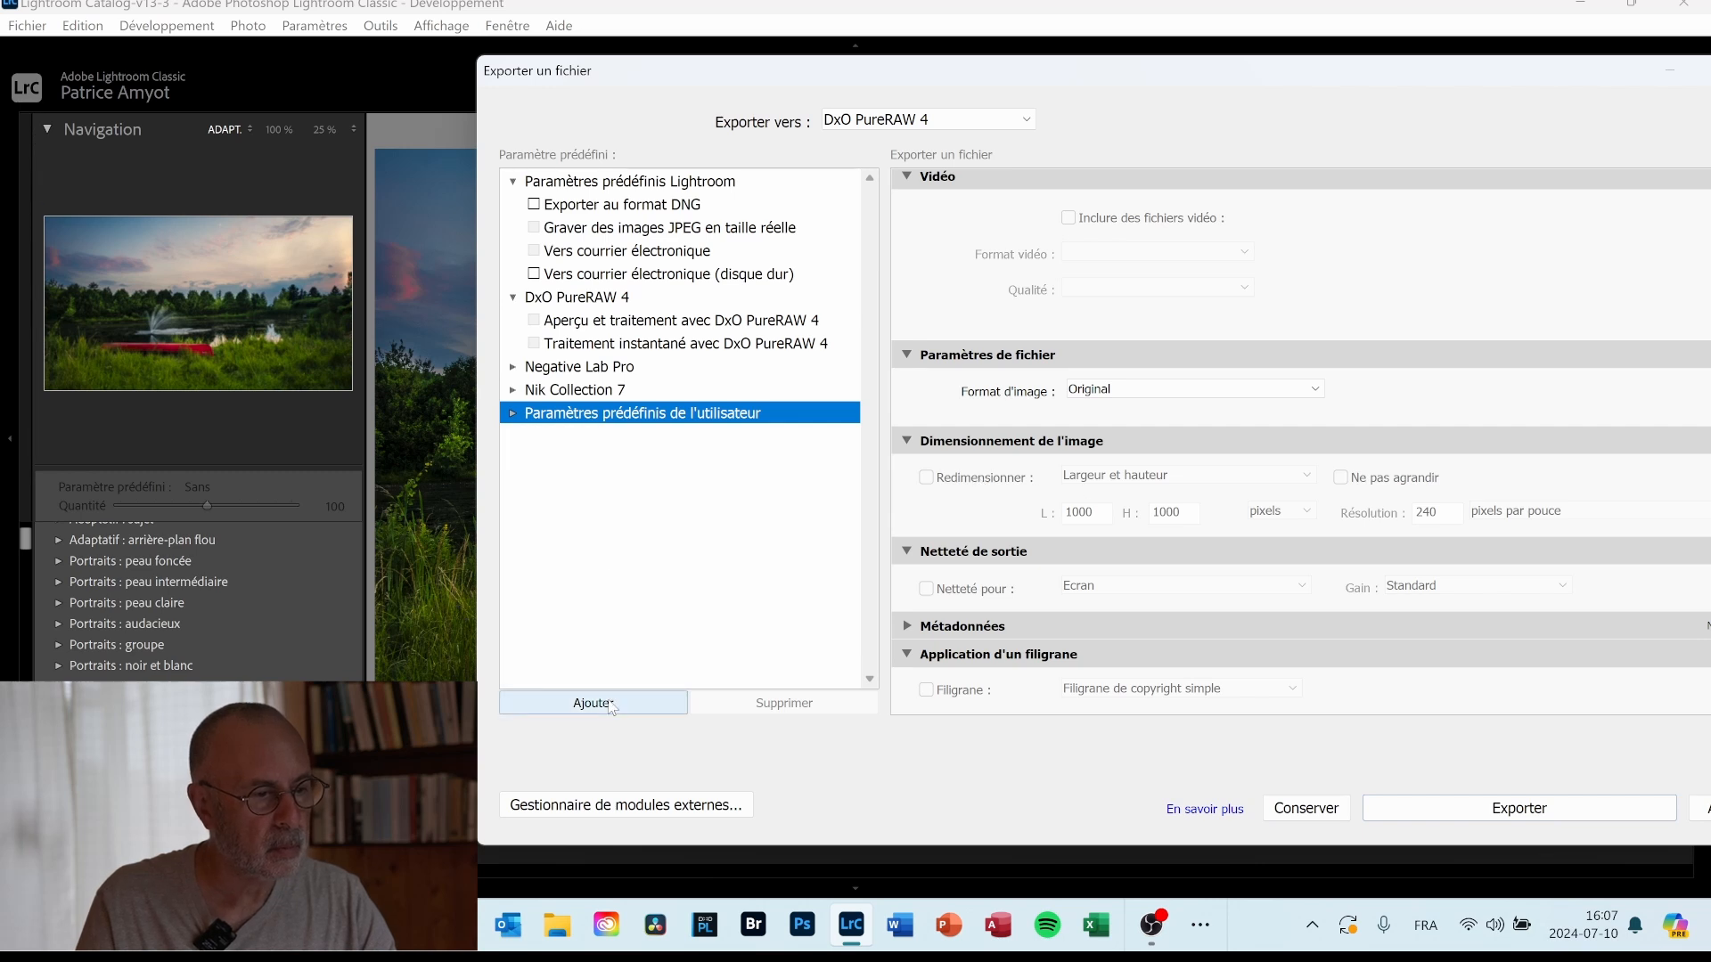
click(573, 368)
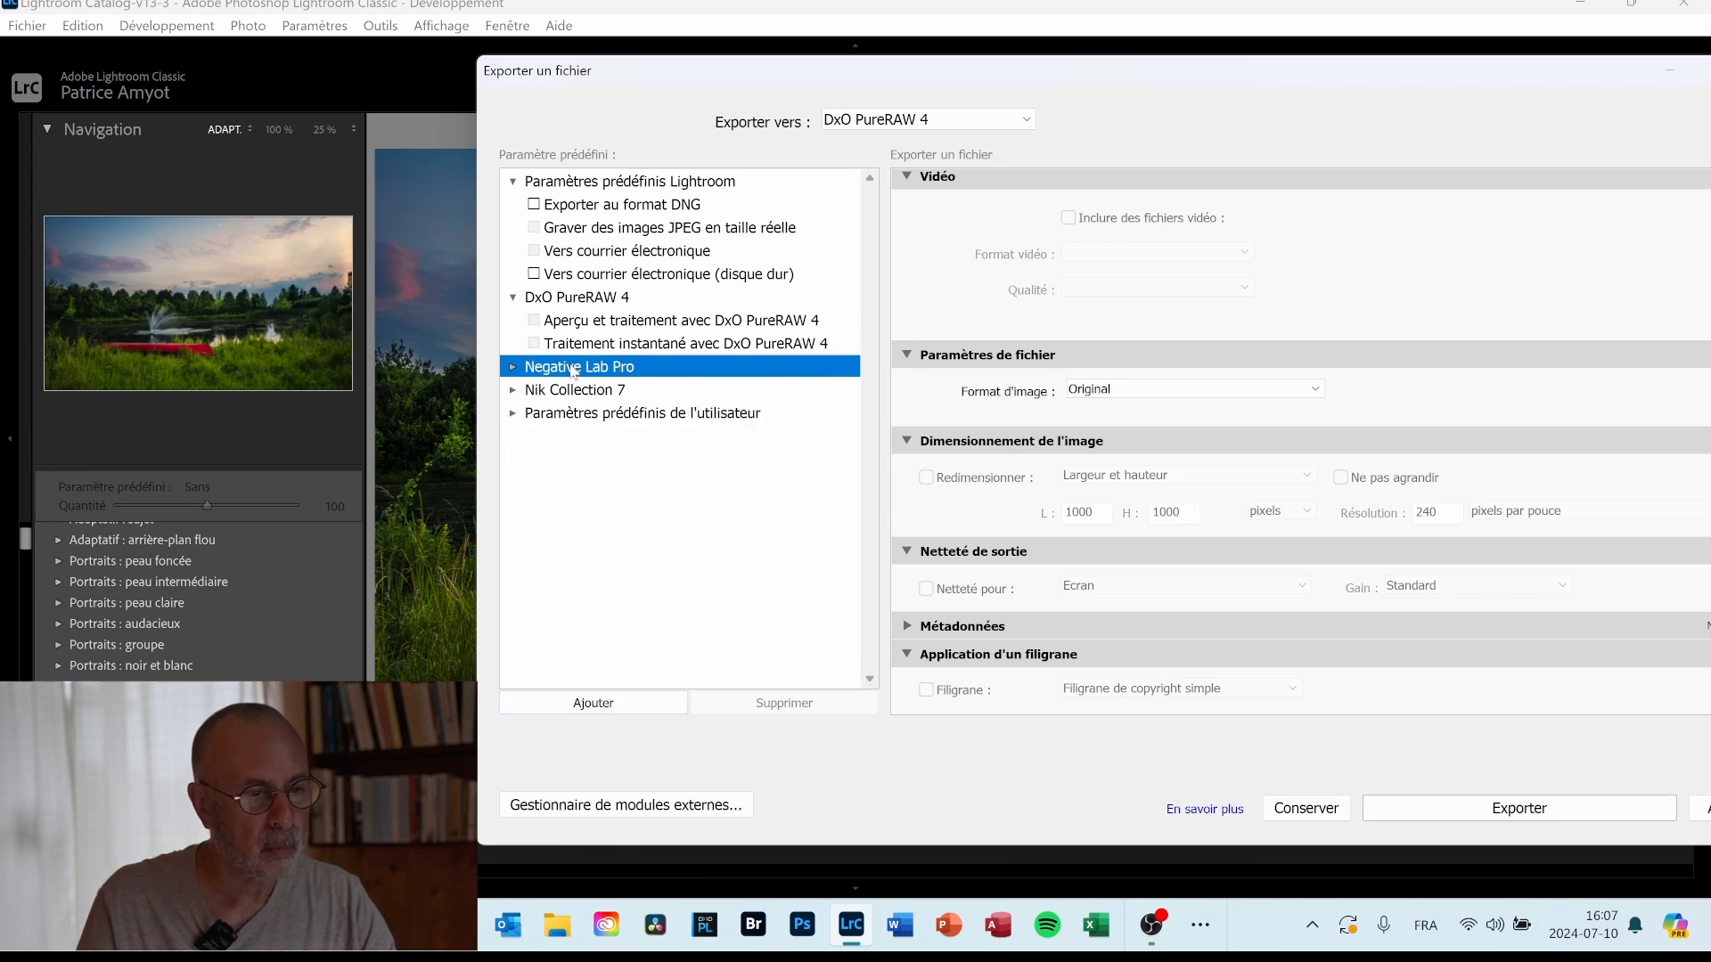
click(564, 344)
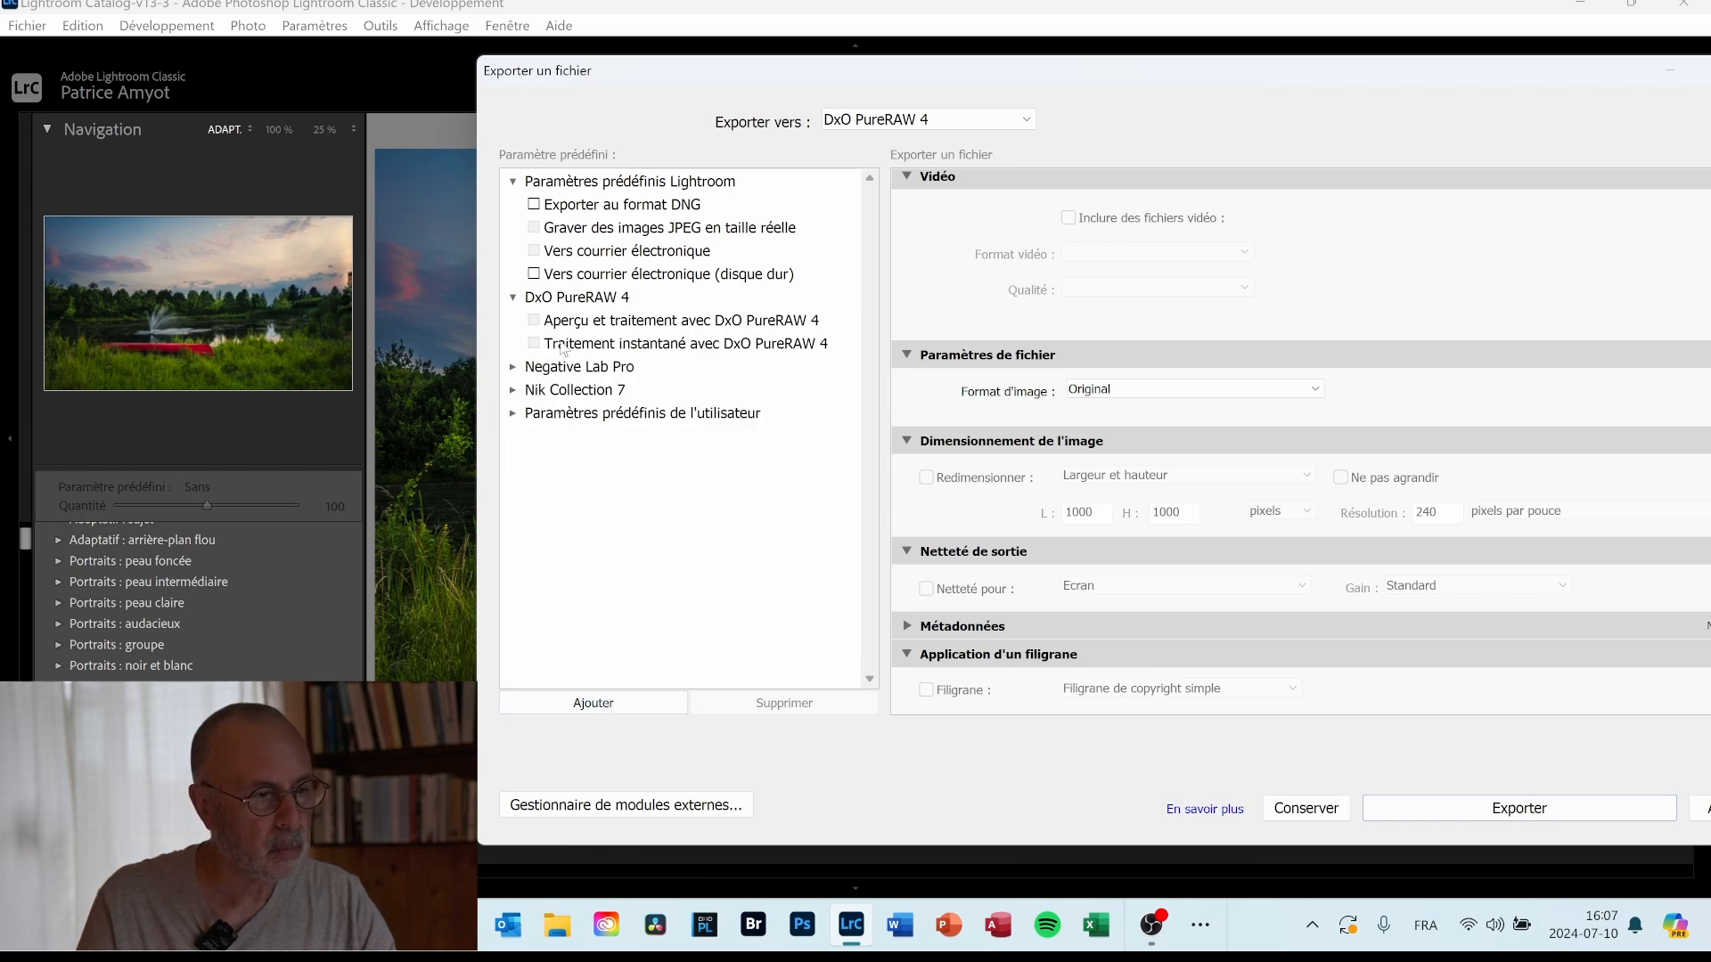
click(561, 276)
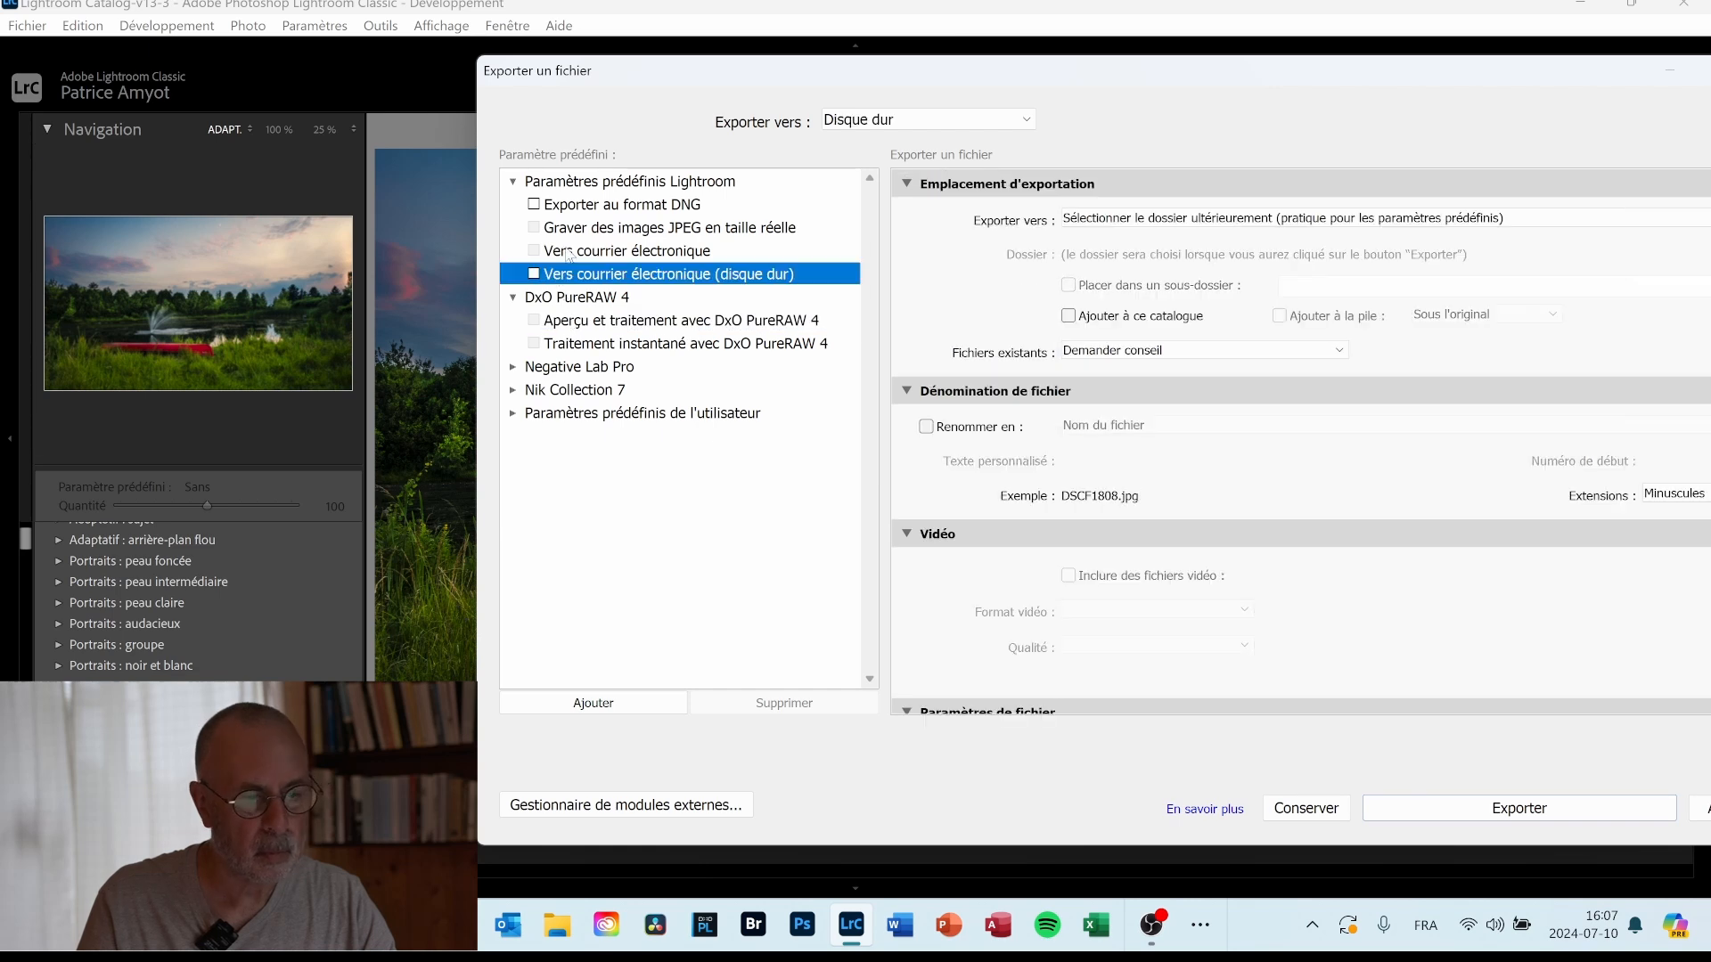
click(567, 252)
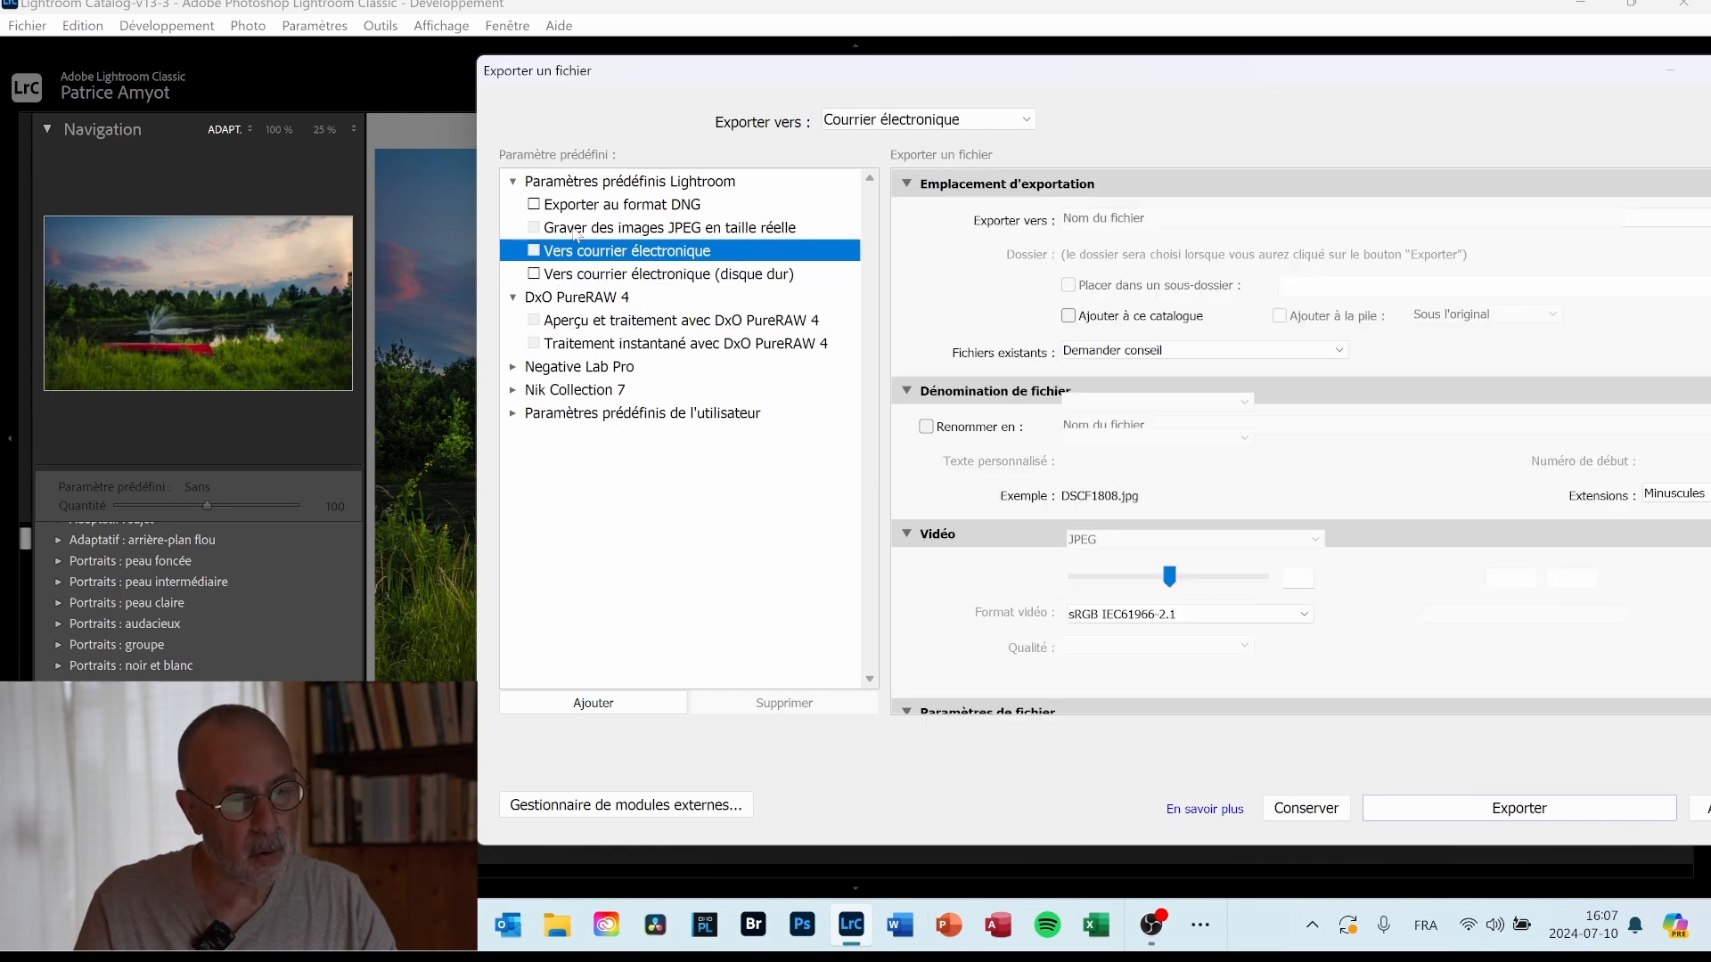
click(575, 229)
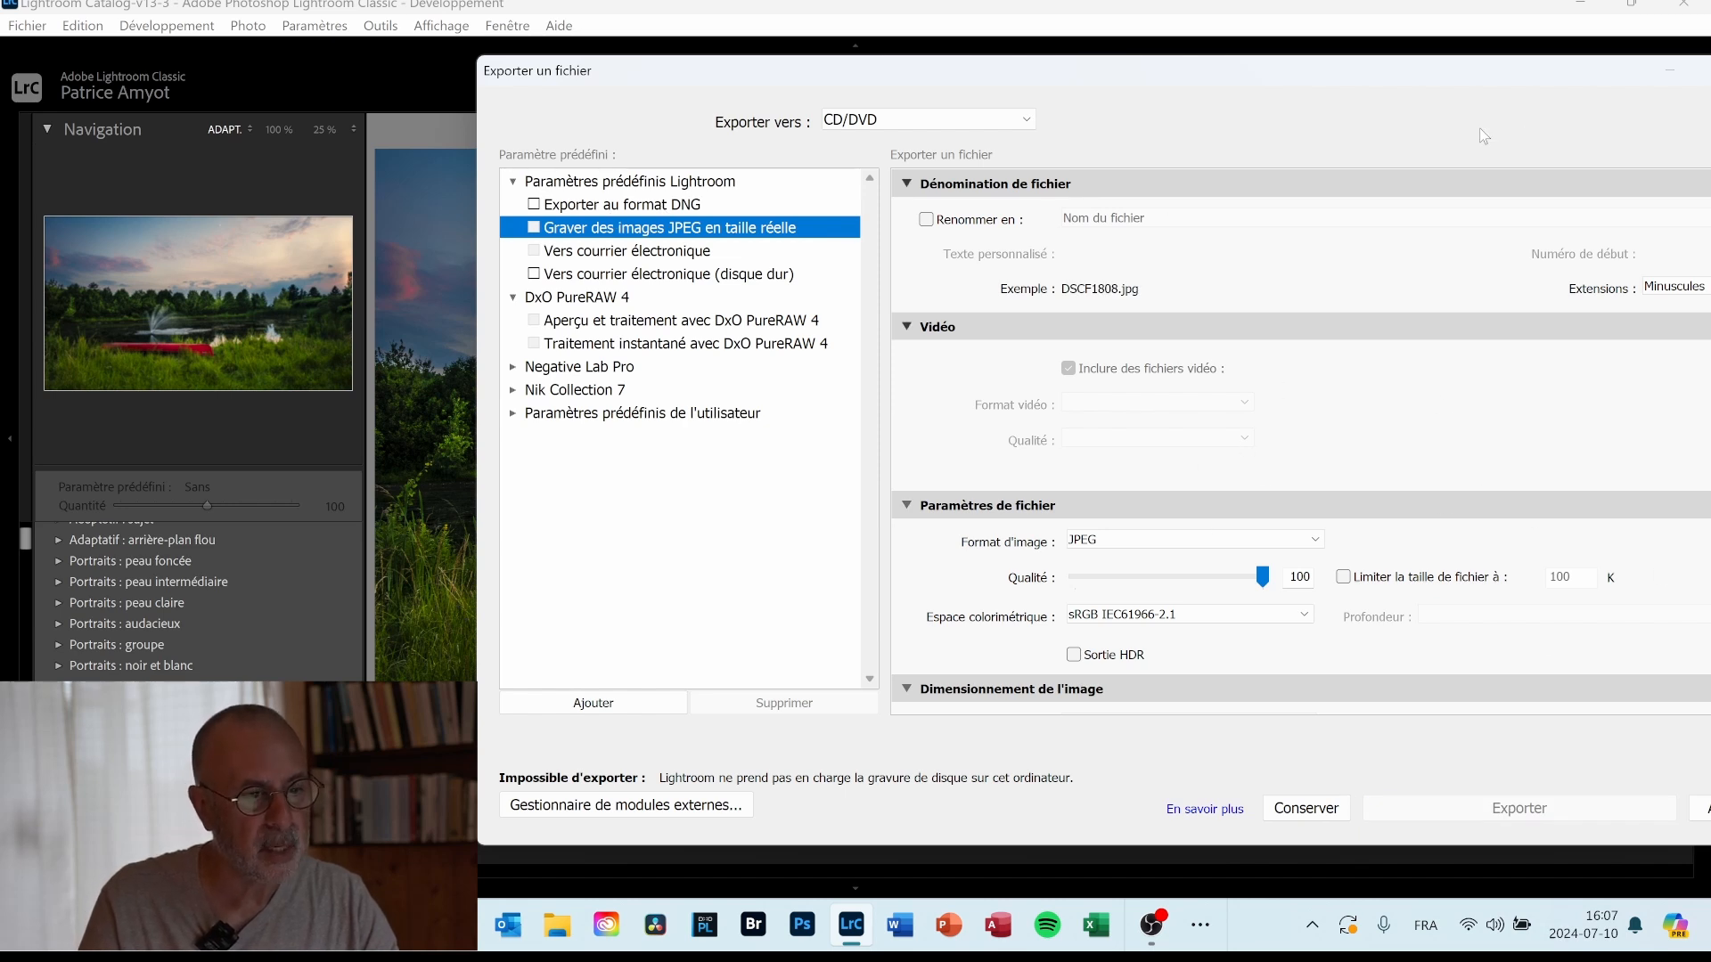
Review the JPEG preset's file settings and the list of available image formats in the export dialog.
drag(1080, 80, 942, 75)
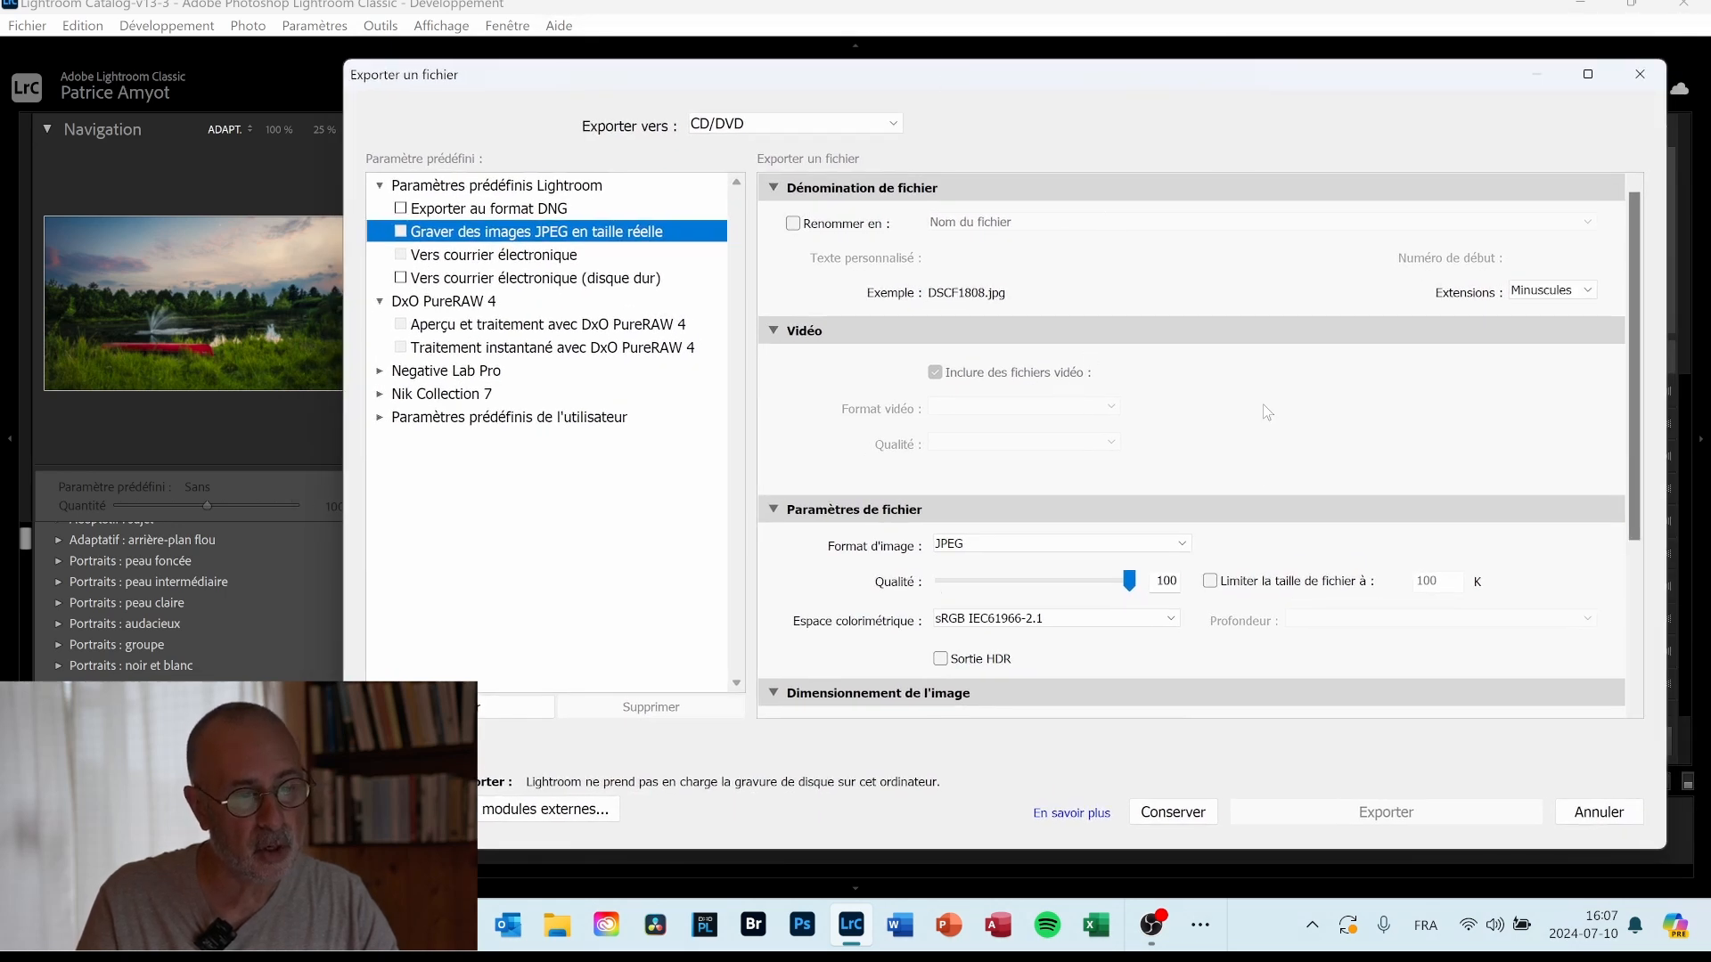
scroll(1254, 481, down, 3)
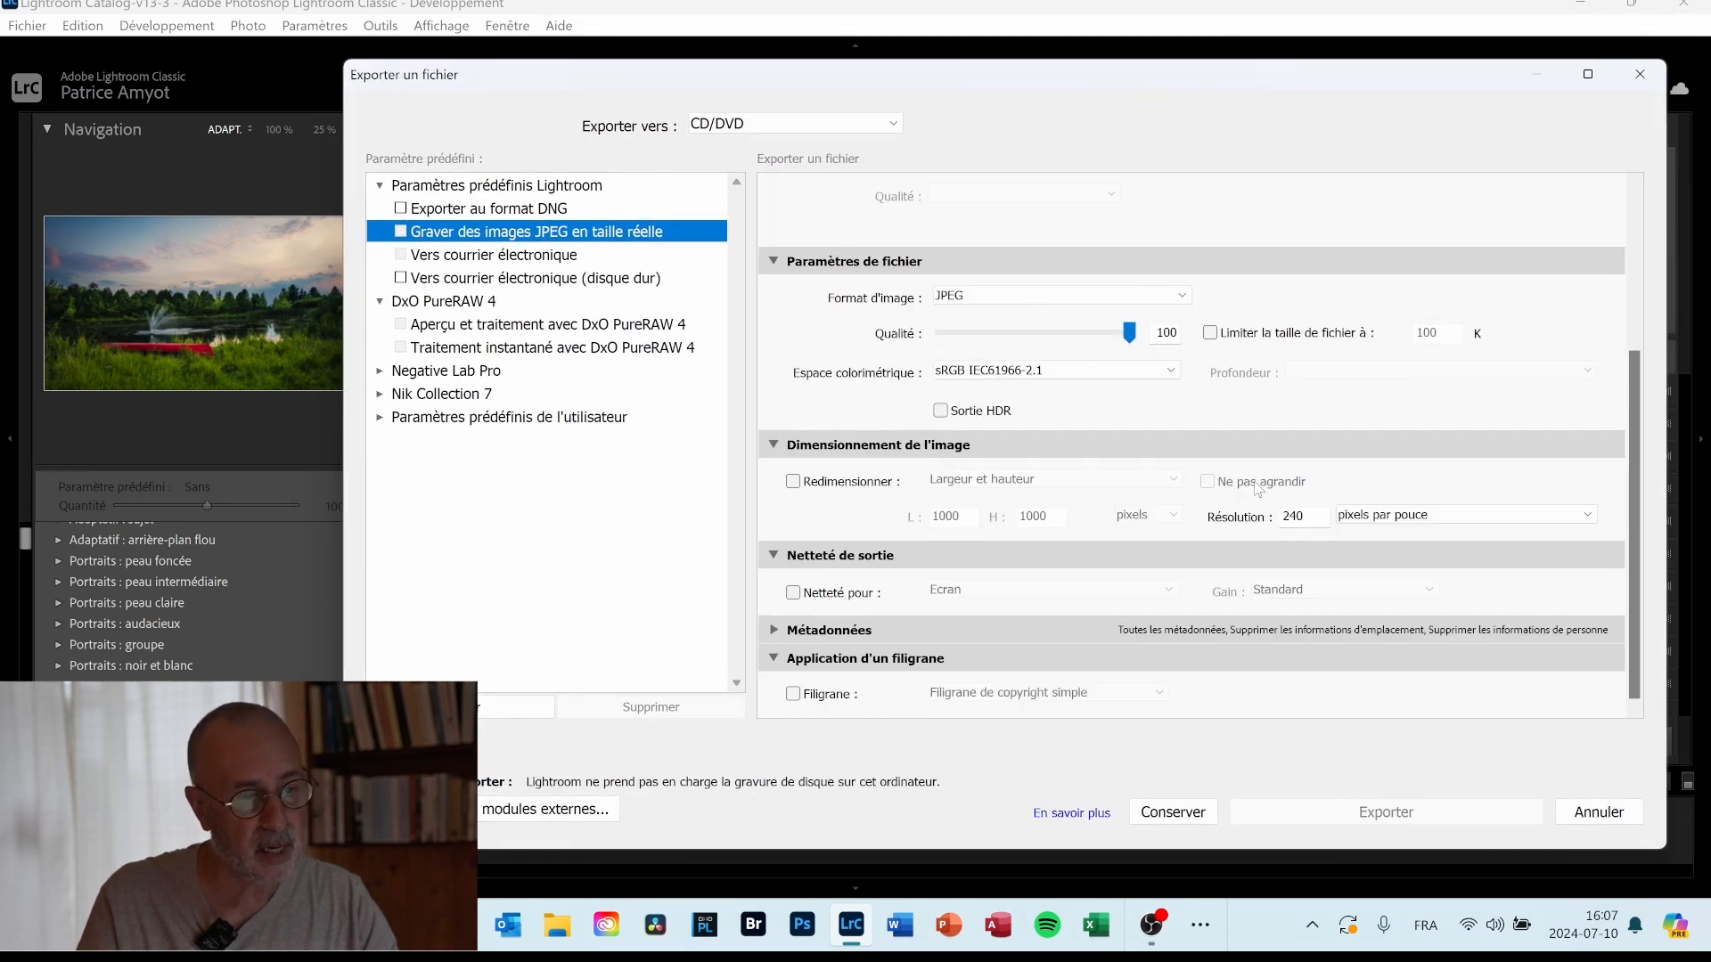
click(1015, 300)
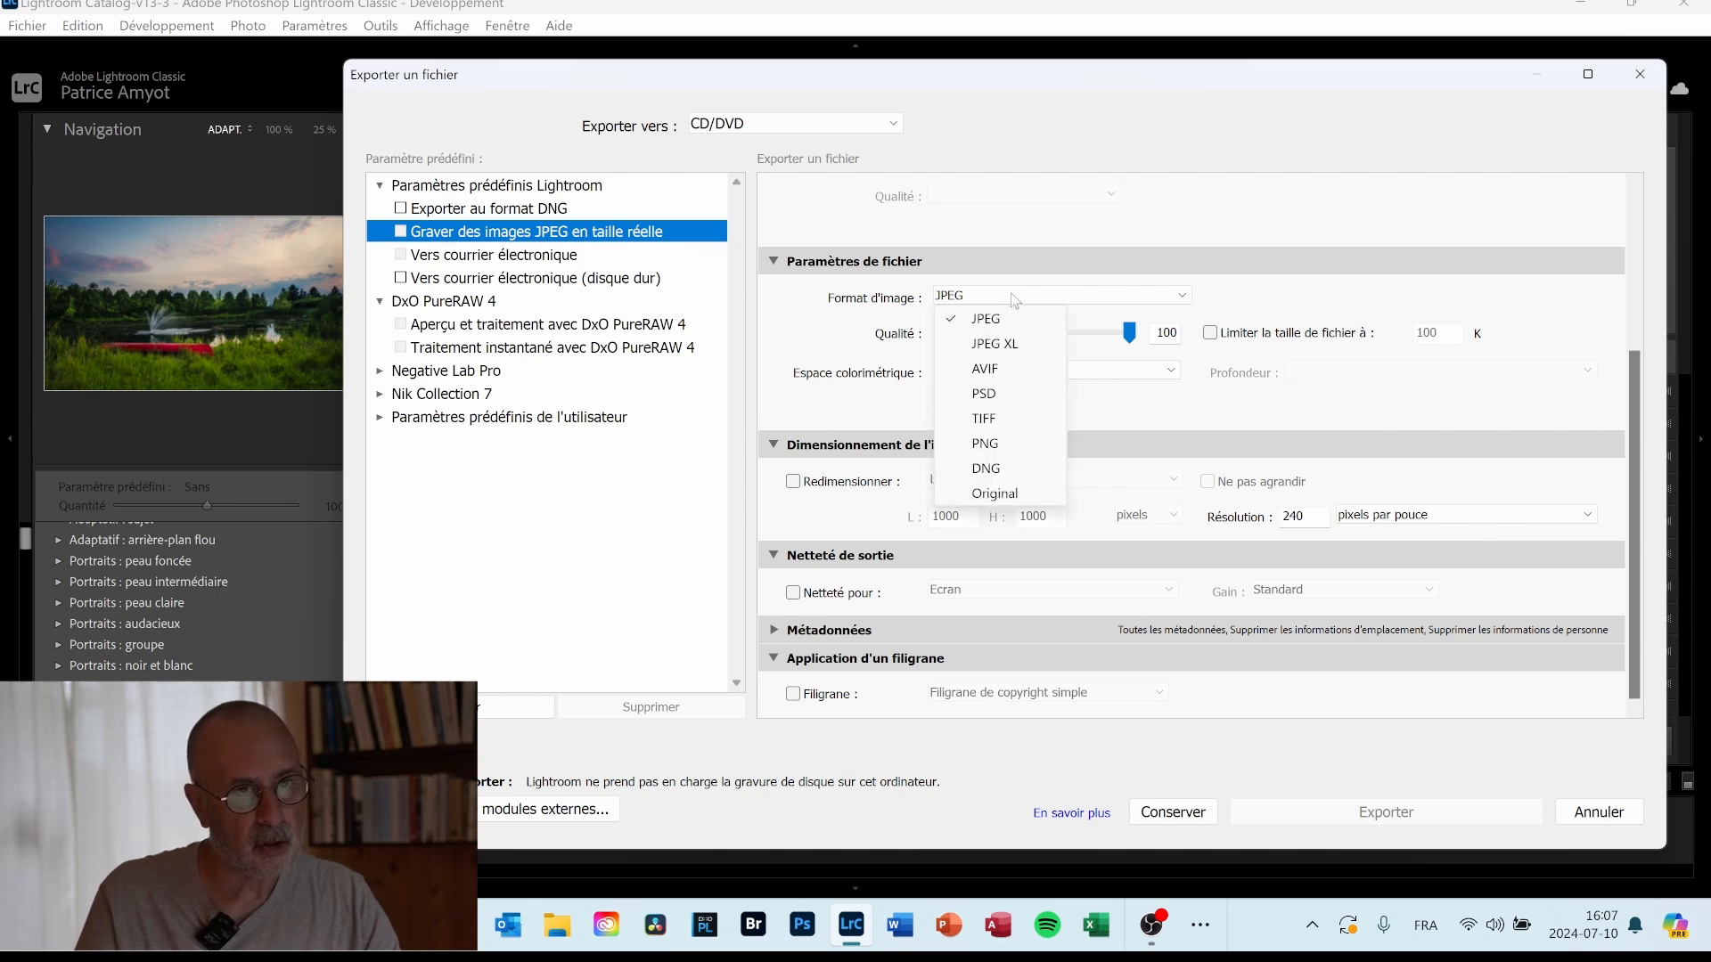
click(1239, 292)
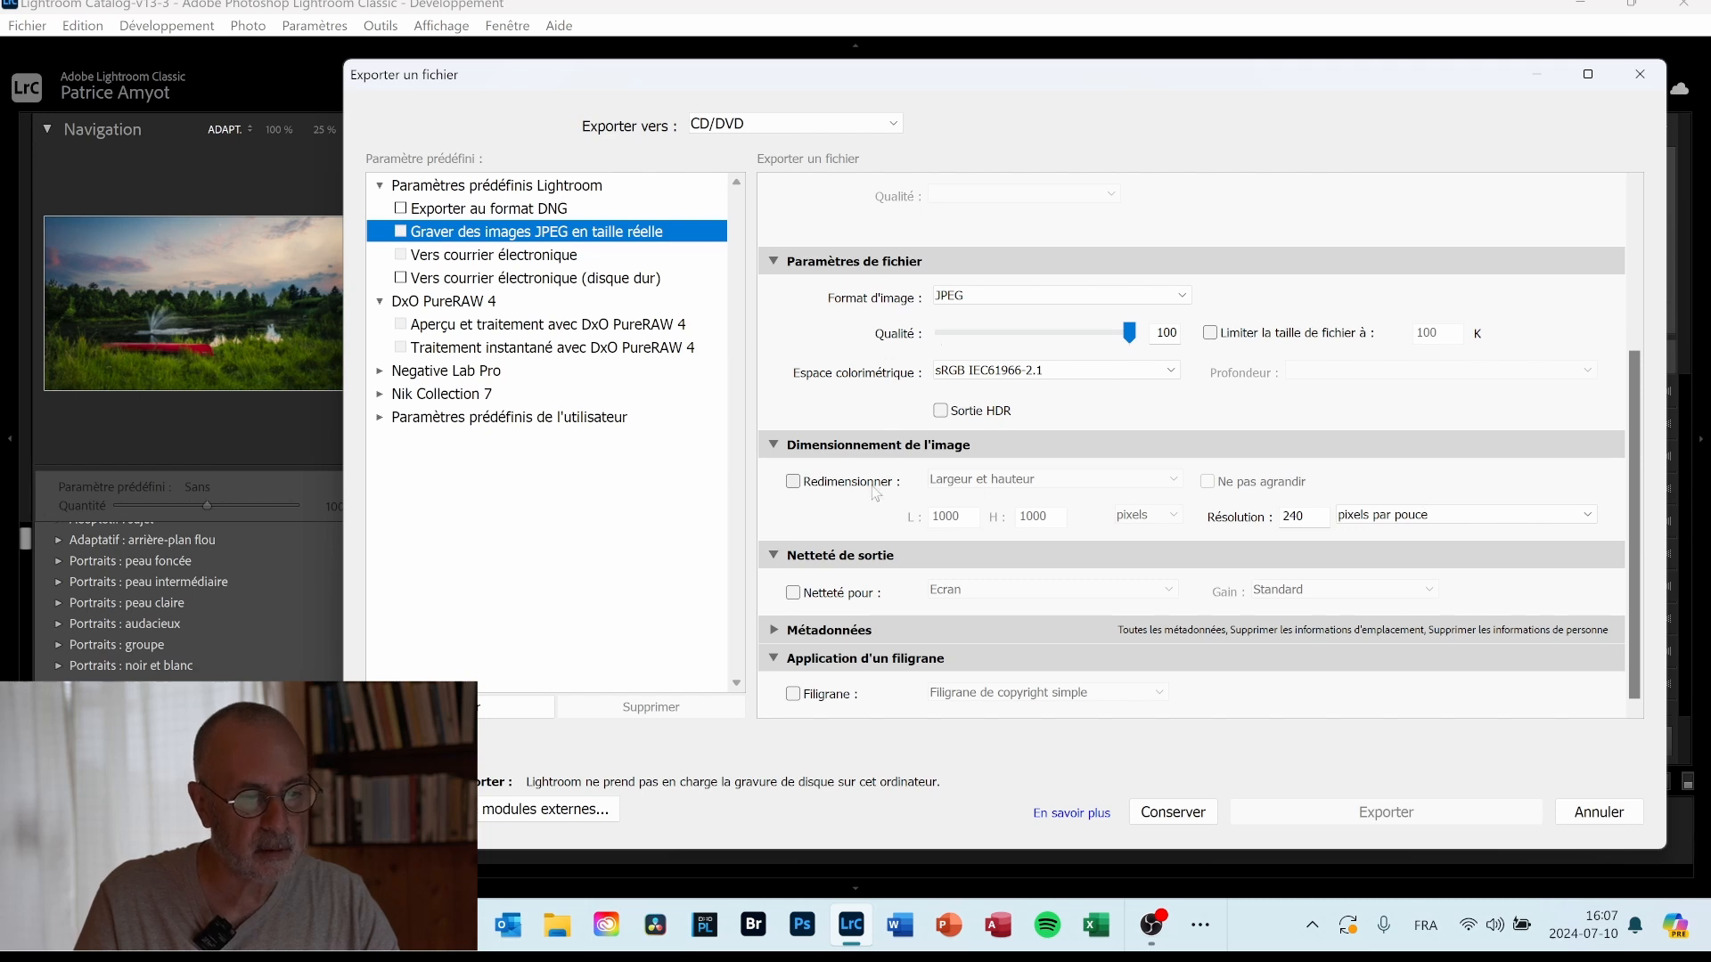
Enable resizing by Largeur et hauteur at 2000 x 1200 pixels with a resolution of 72 pixels par pouce.
click(813, 482)
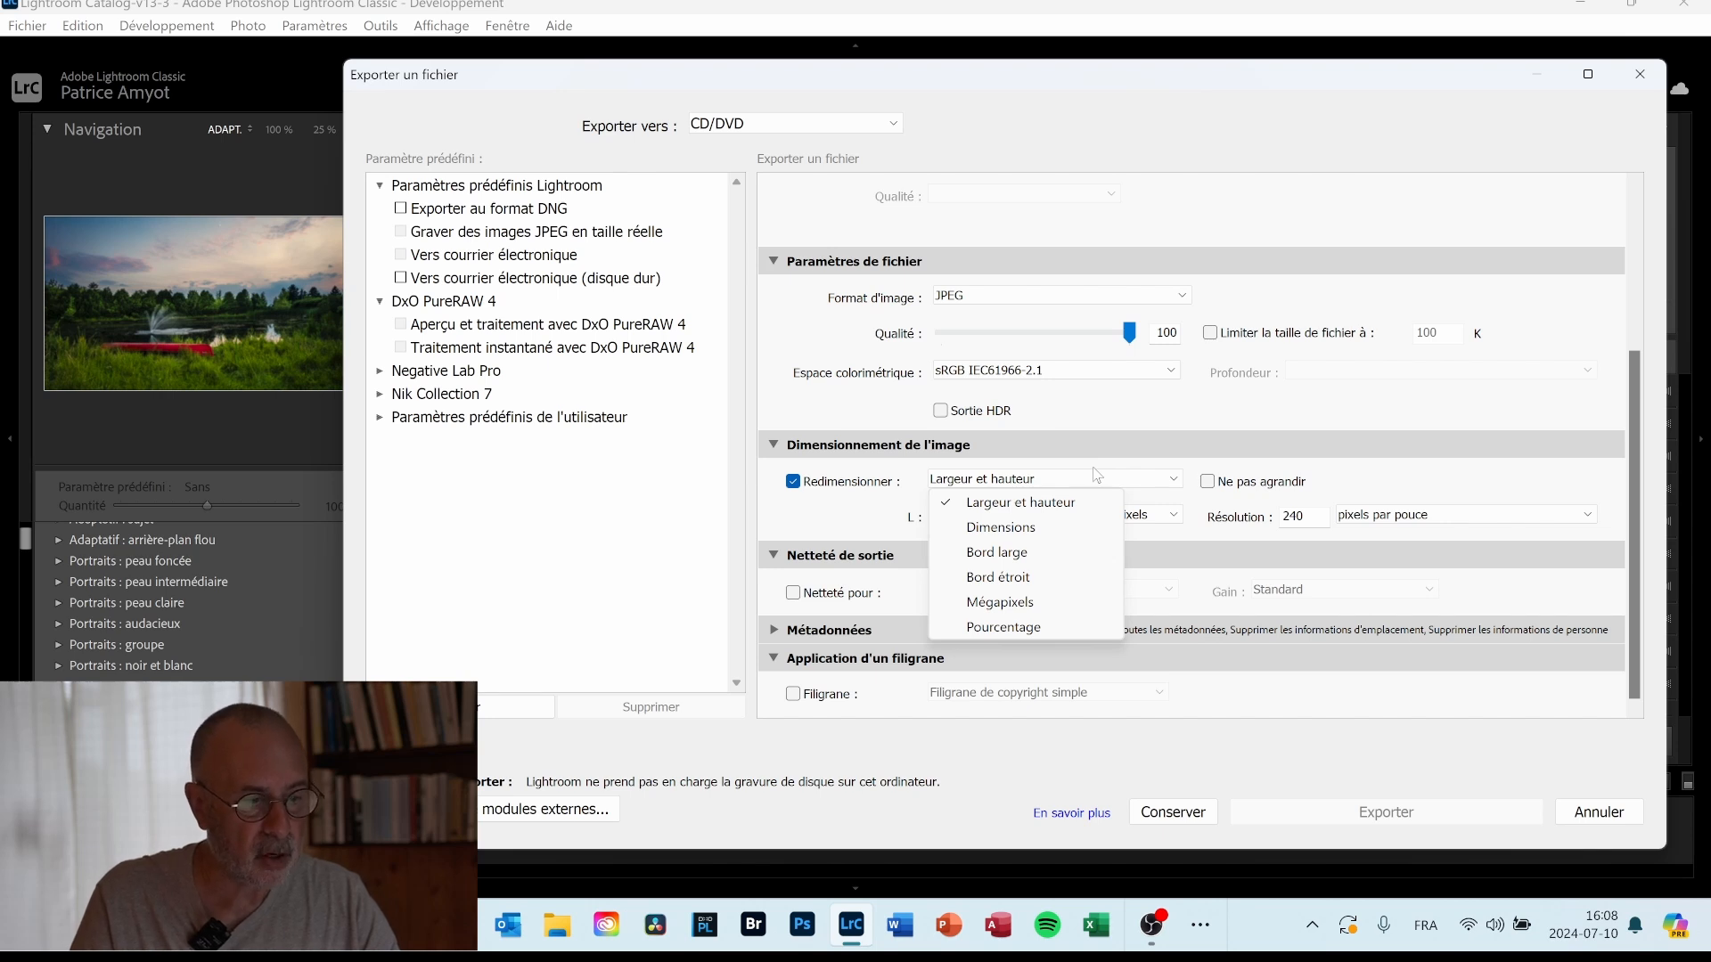
click(1052, 504)
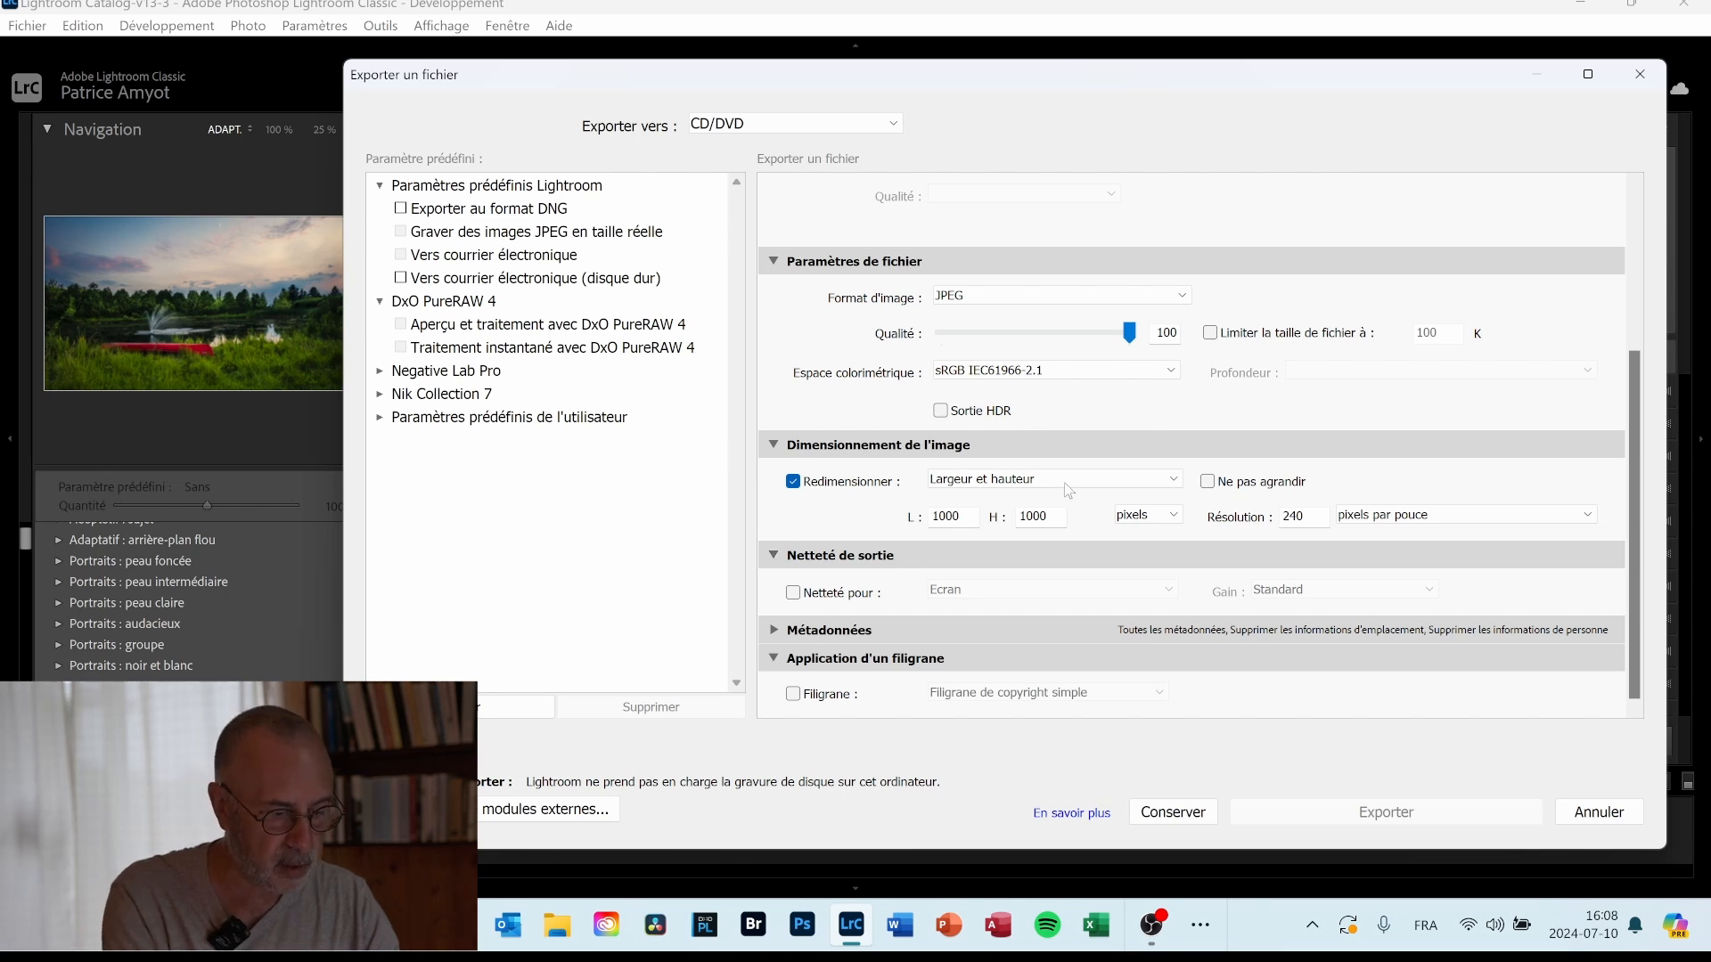
click(1313, 515)
text(72)
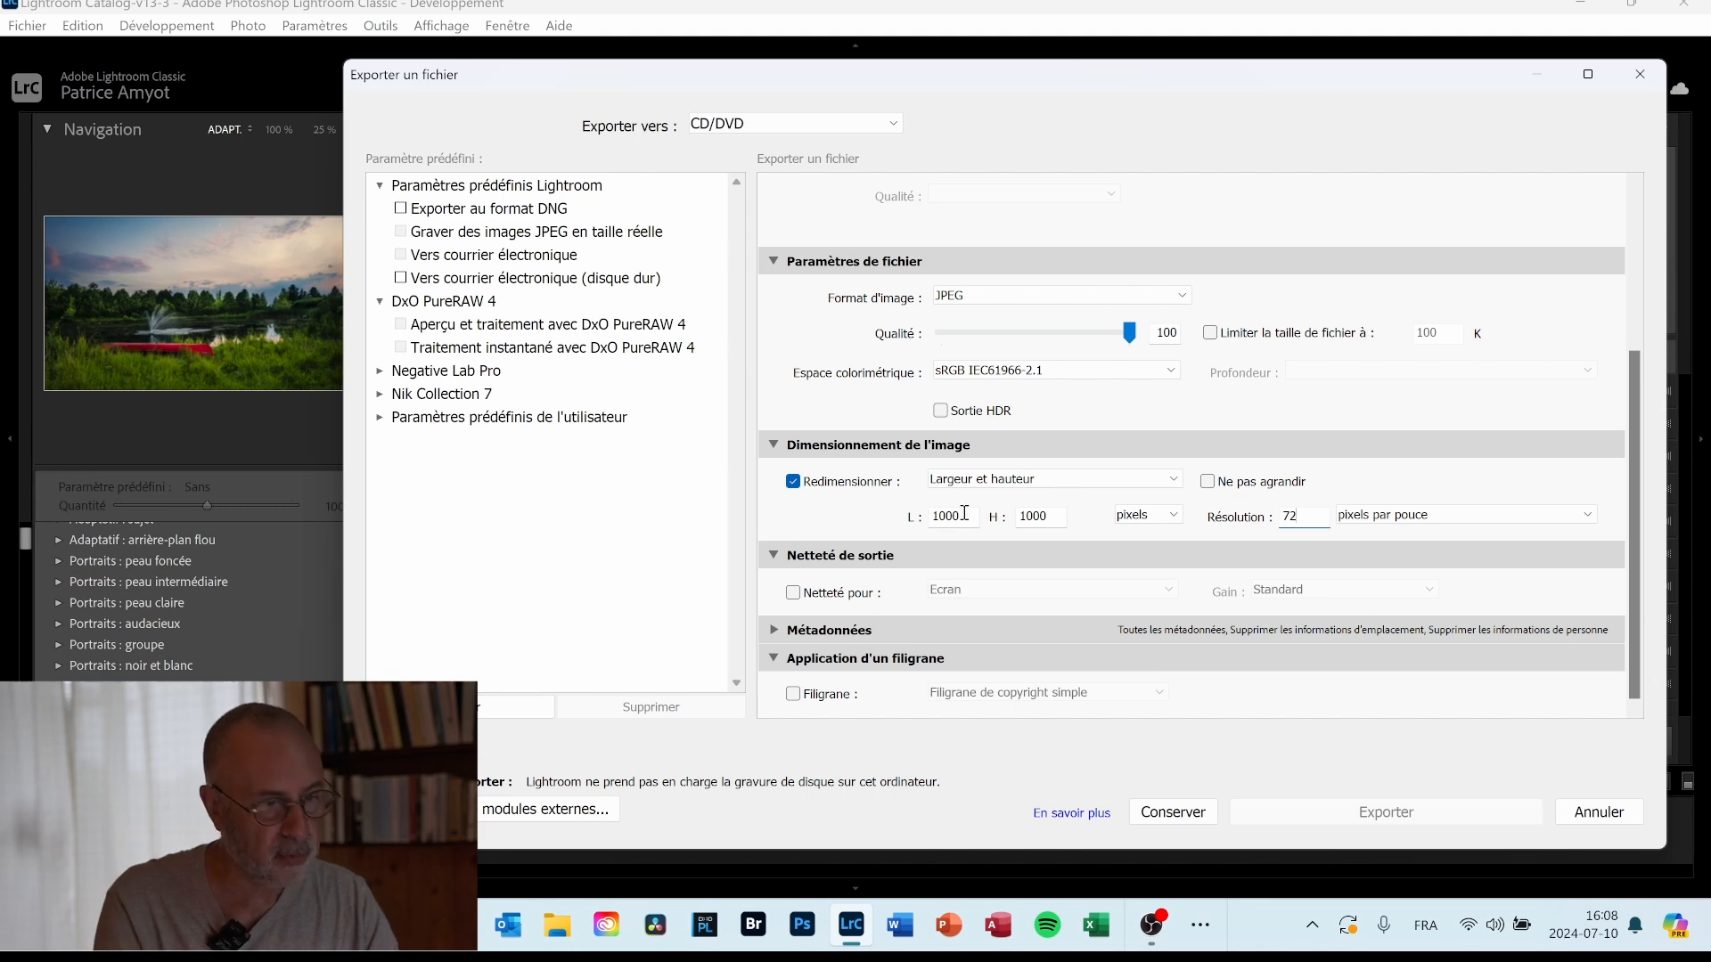
drag(967, 517, 909, 521)
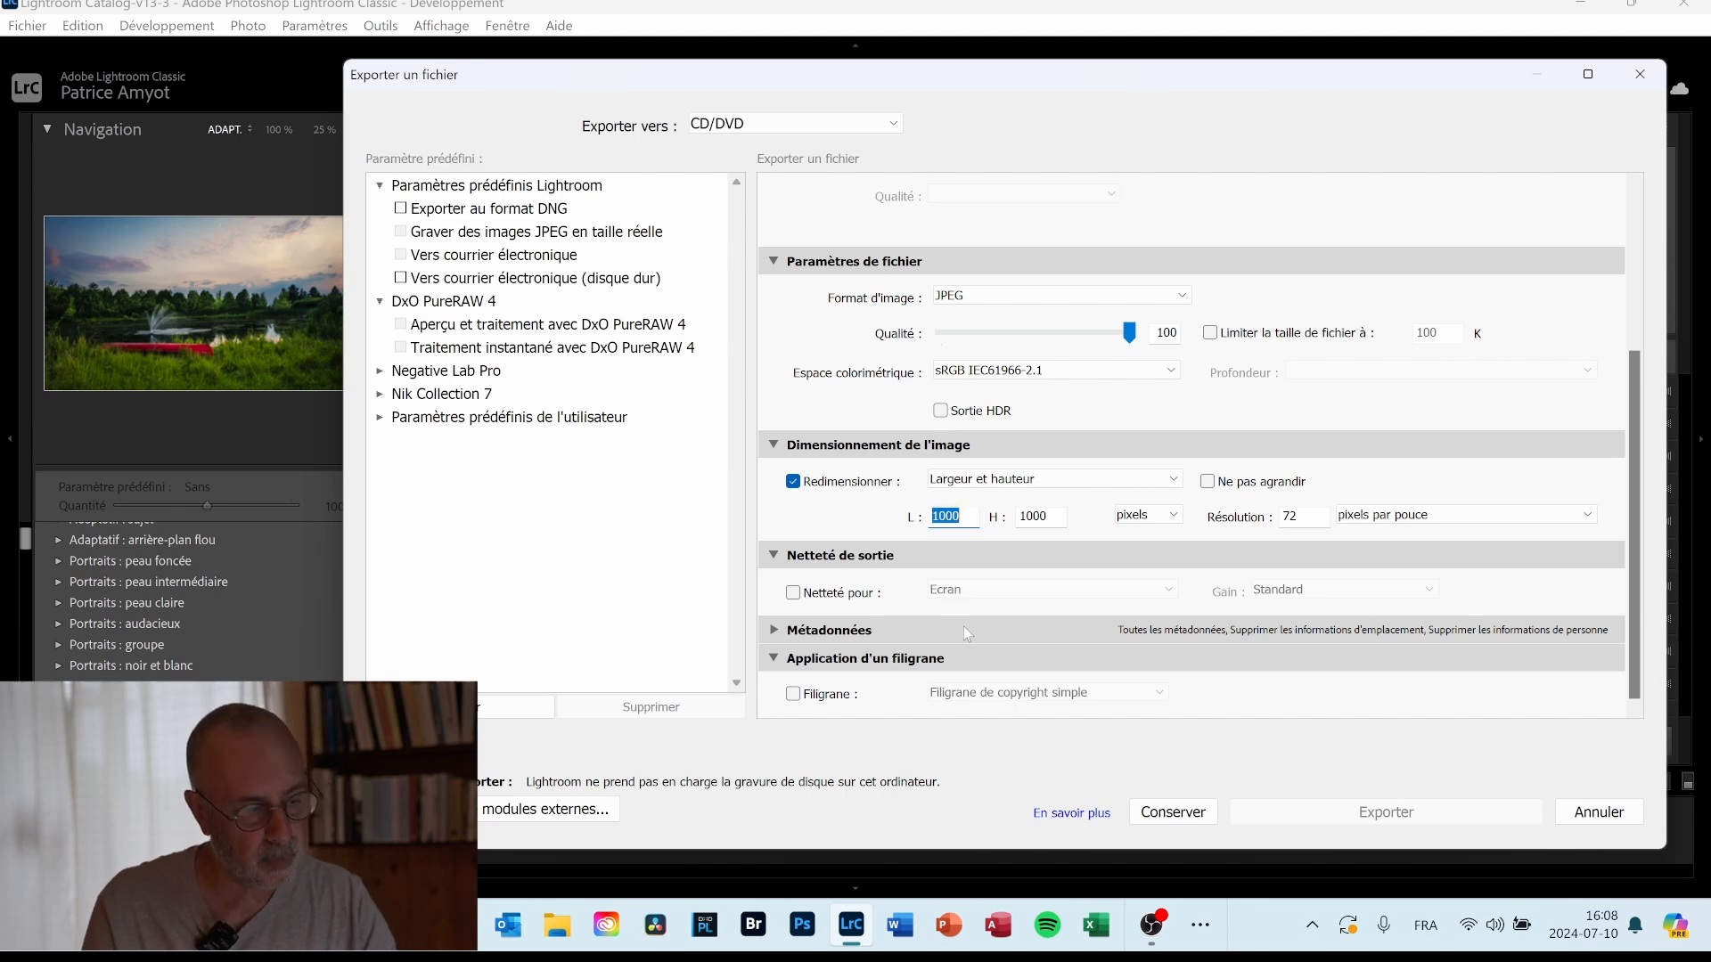
text(200)
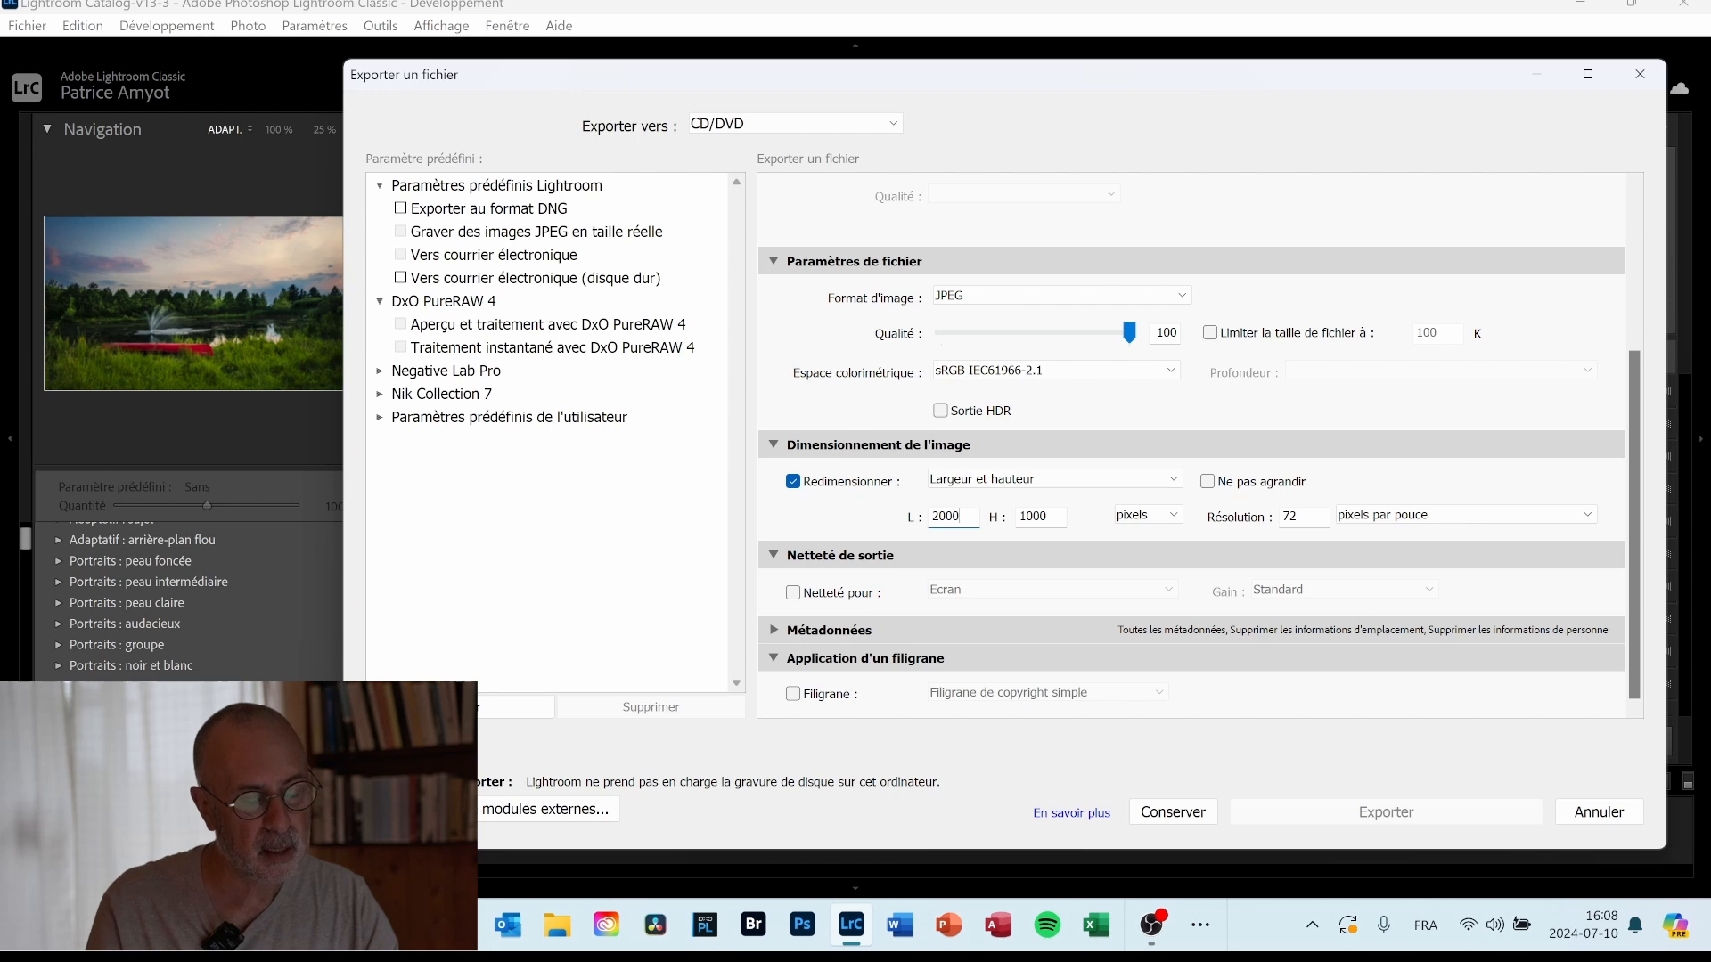
drag(1053, 515, 937, 508)
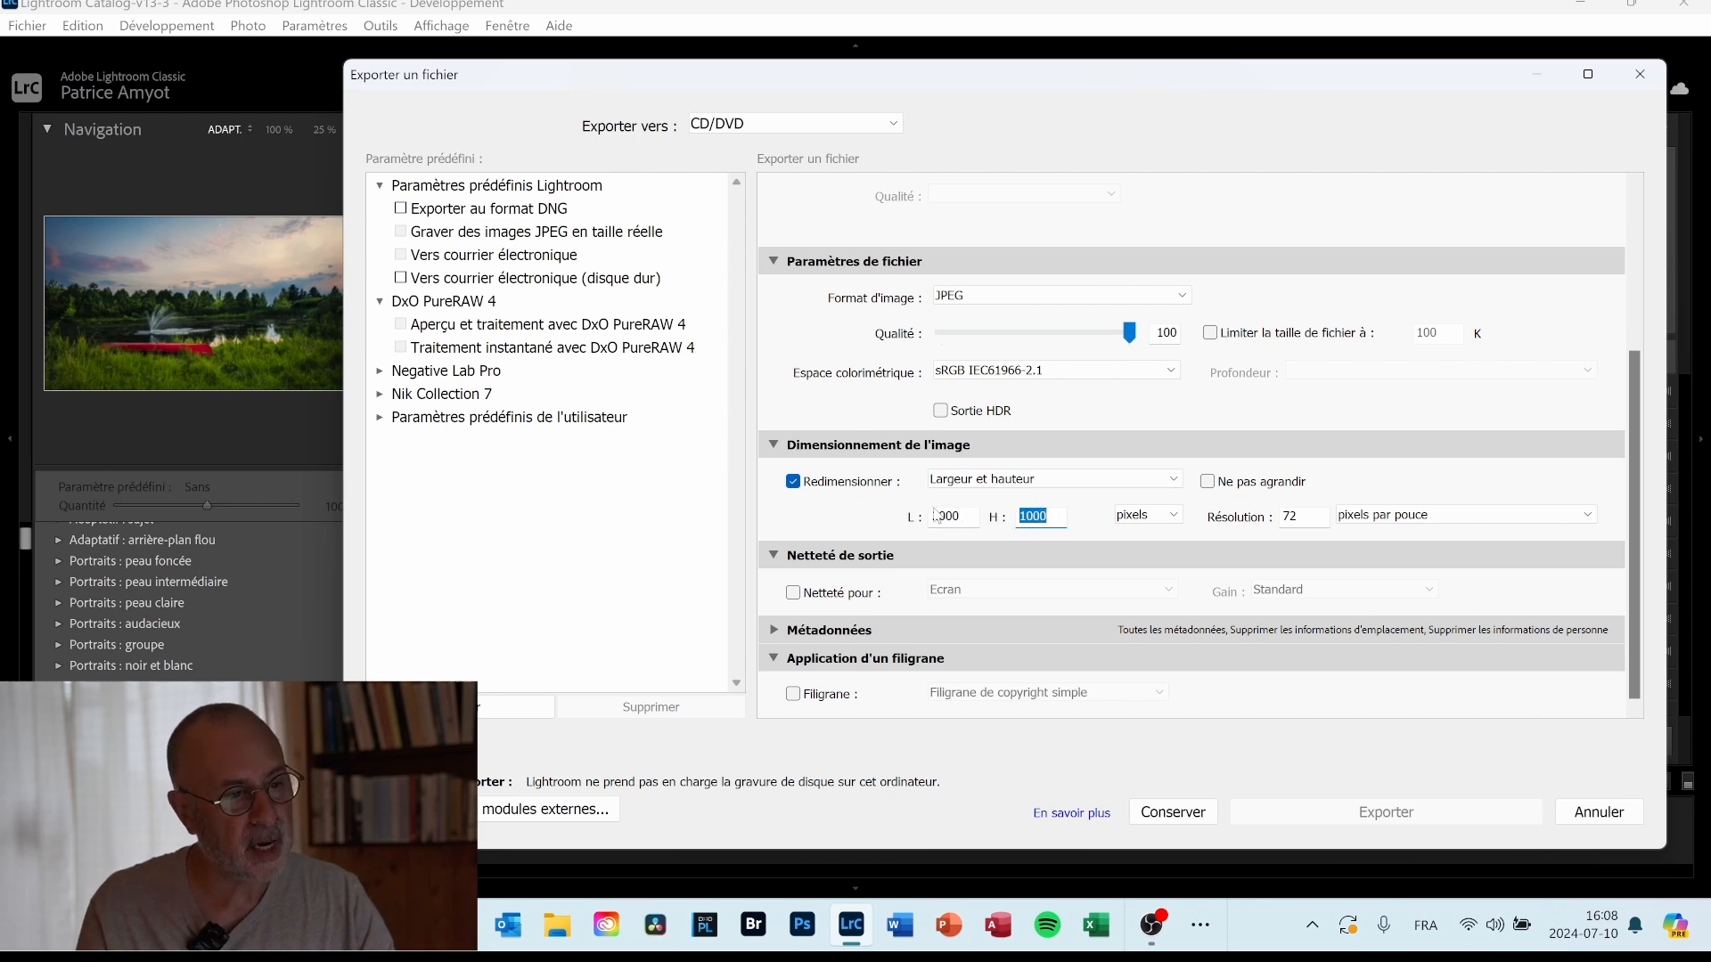
text(12)
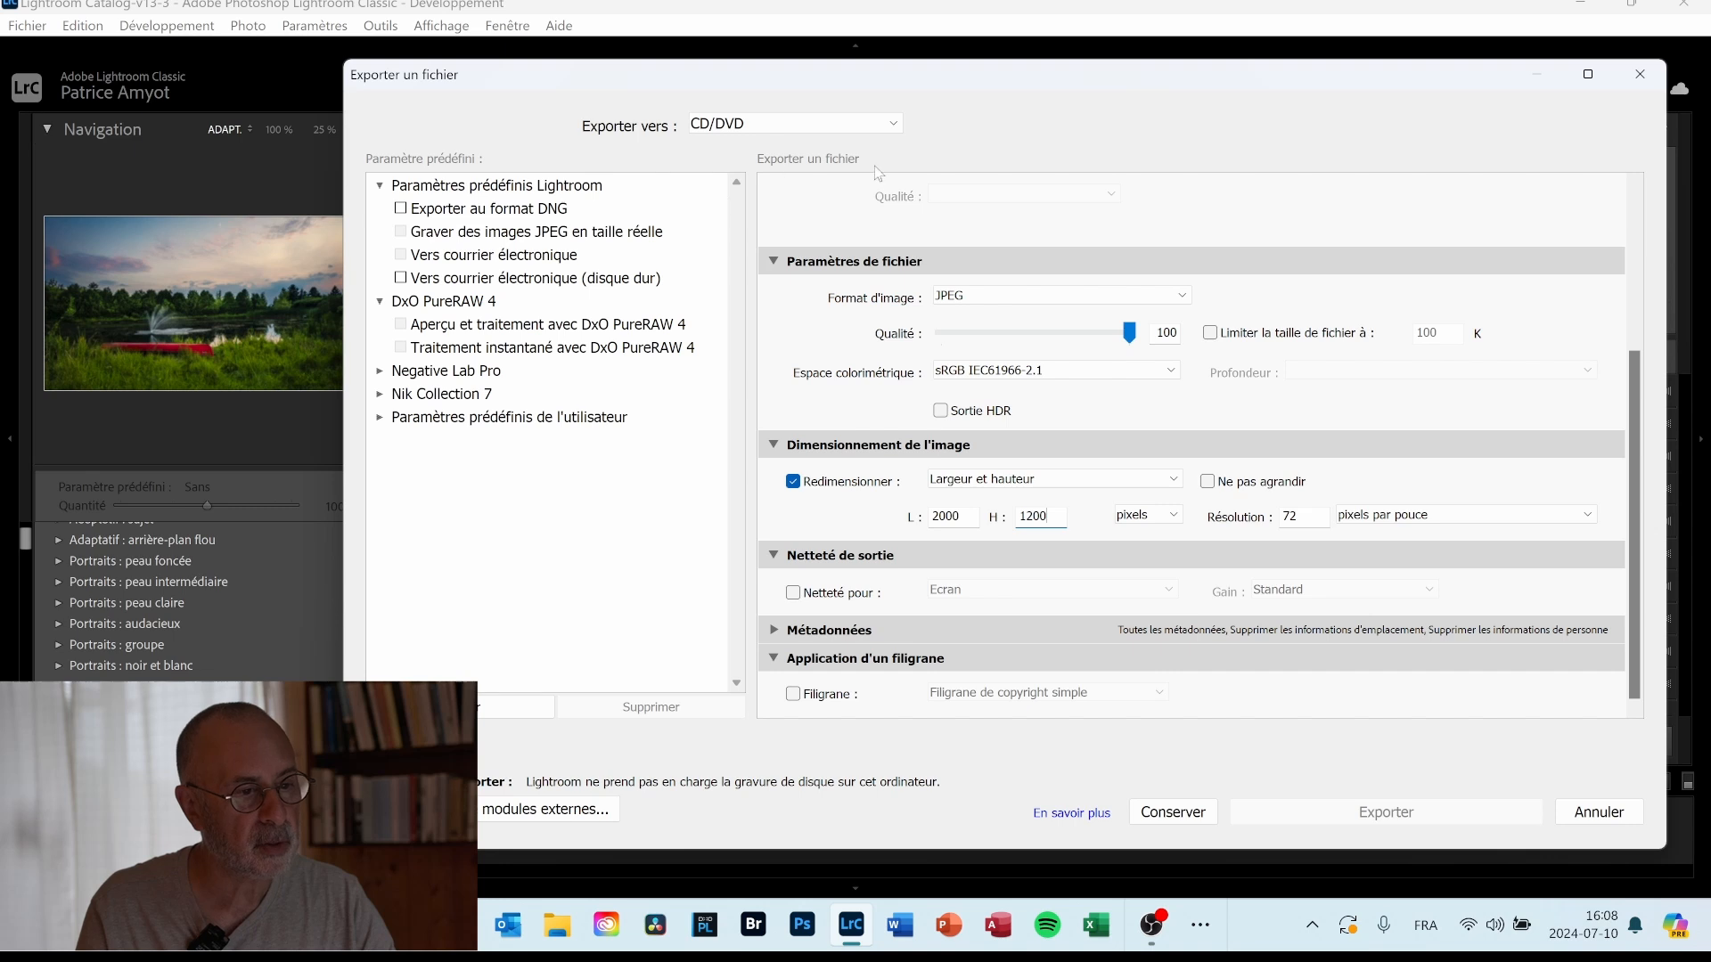
Set the export destination to Disque dur and review its location and file settings.
click(845, 124)
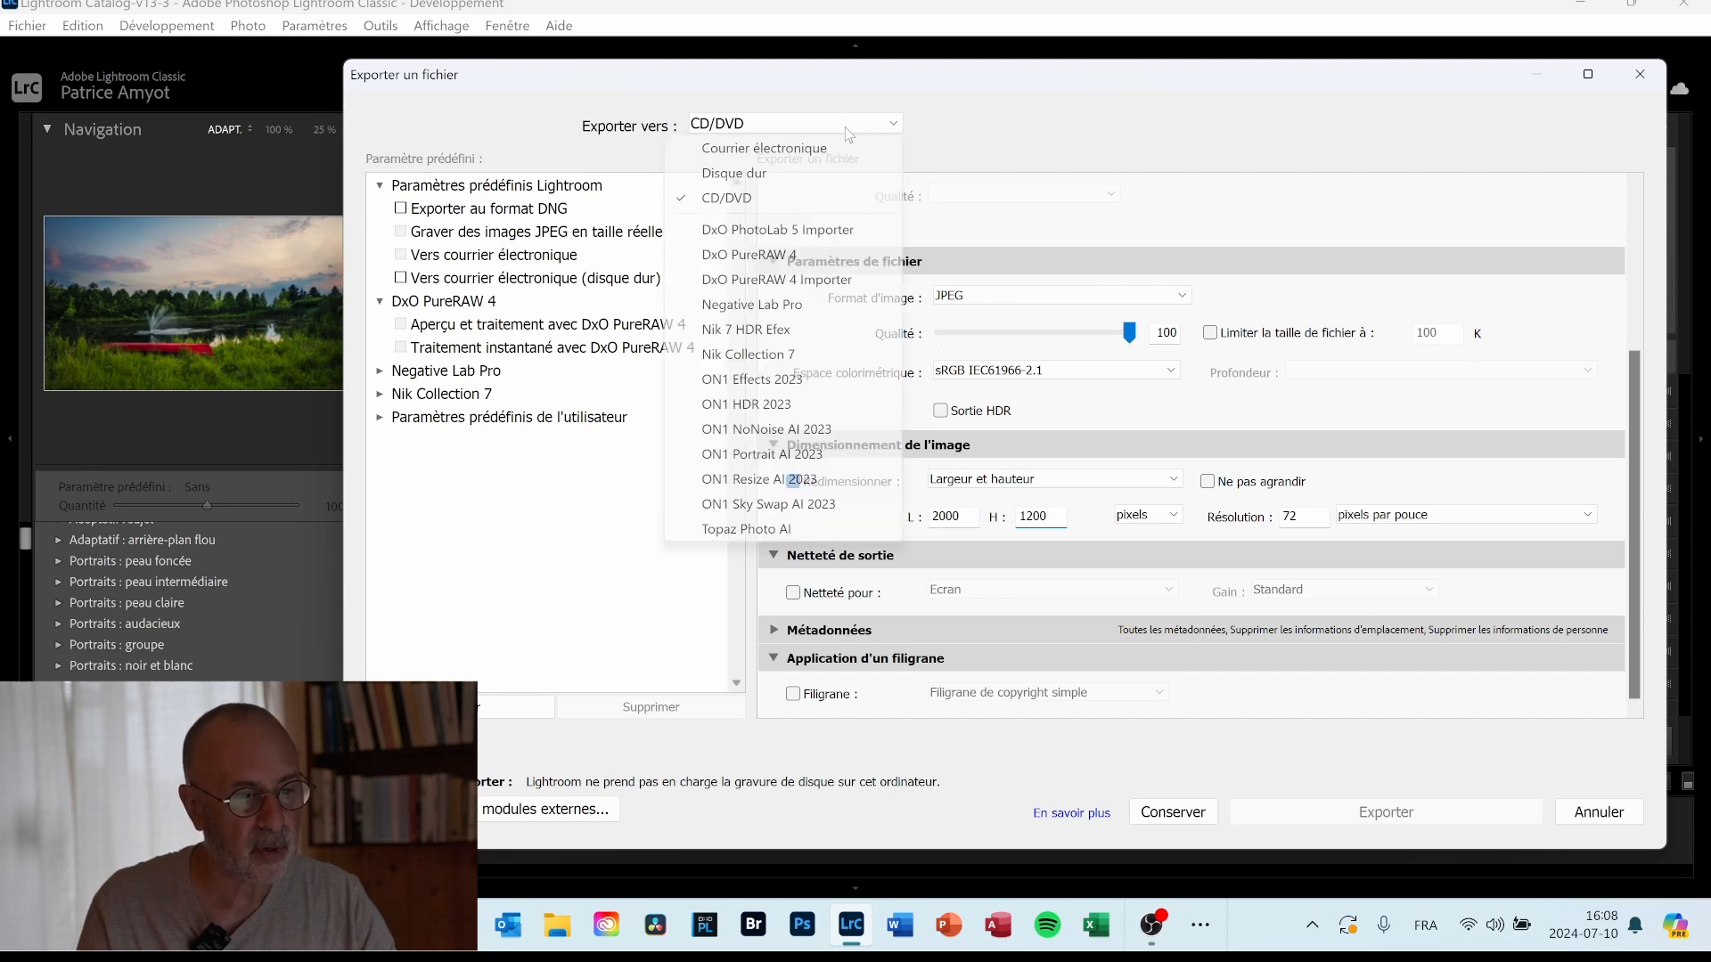
click(781, 168)
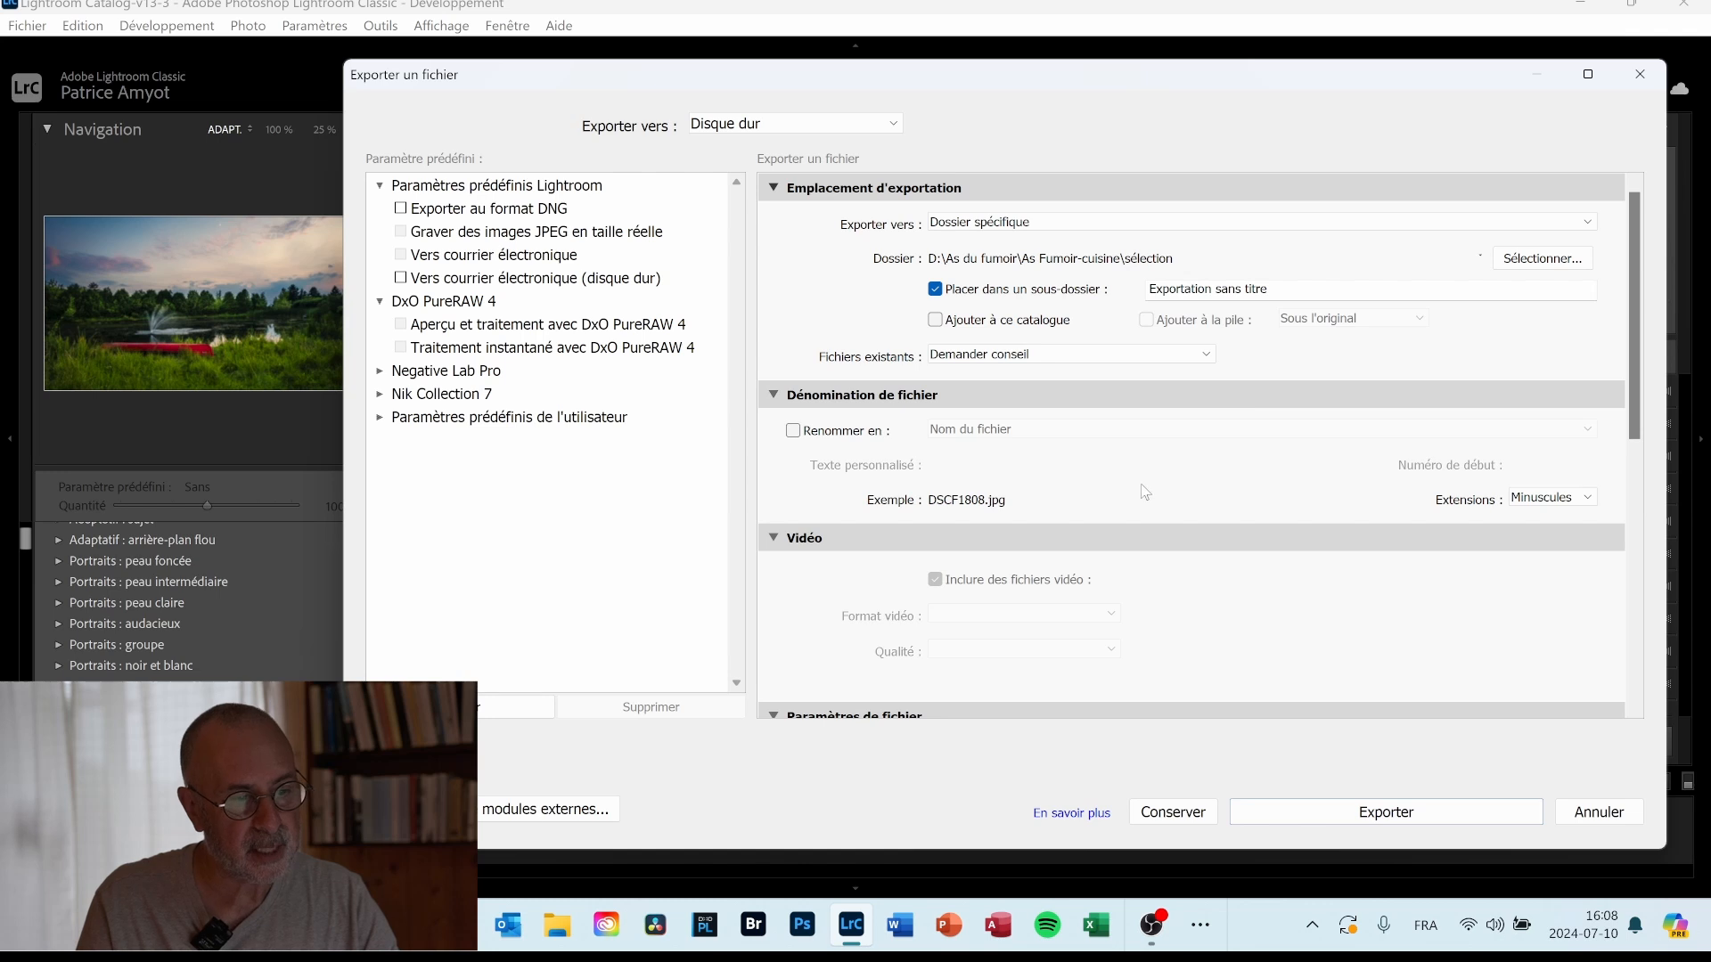
scroll(1179, 511, down, 10)
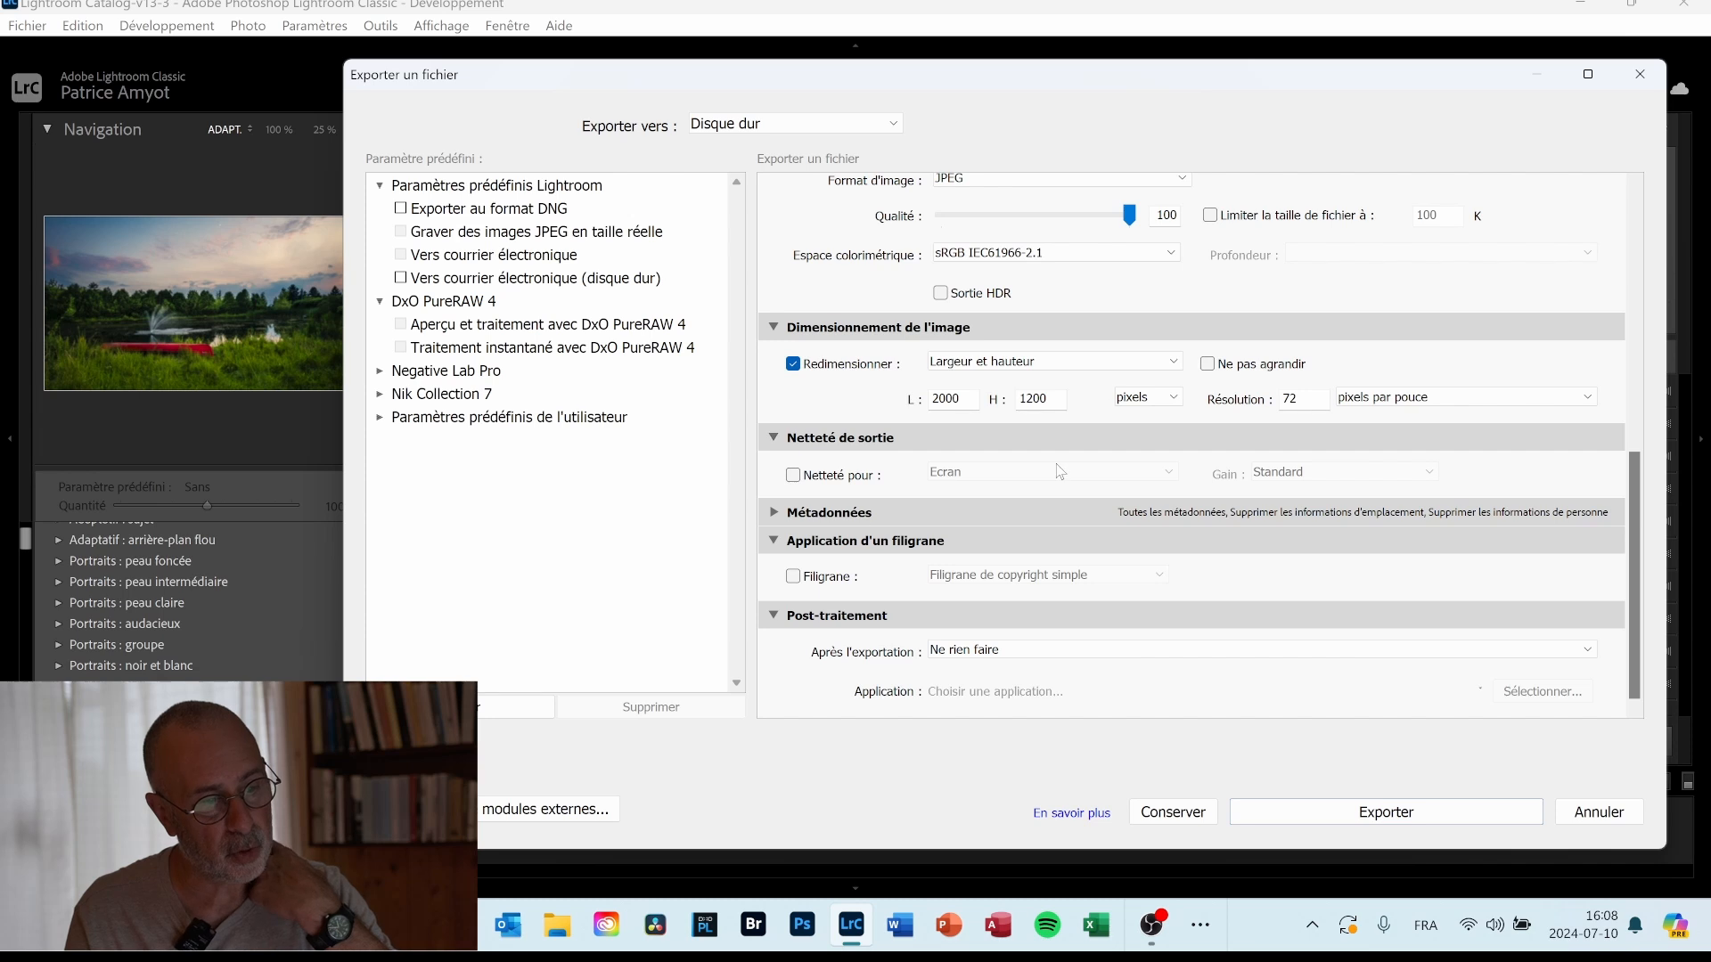
Try resizing by Pourcentage at 40 %, review the settings, and close the export dialog without exporting.
click(1050, 361)
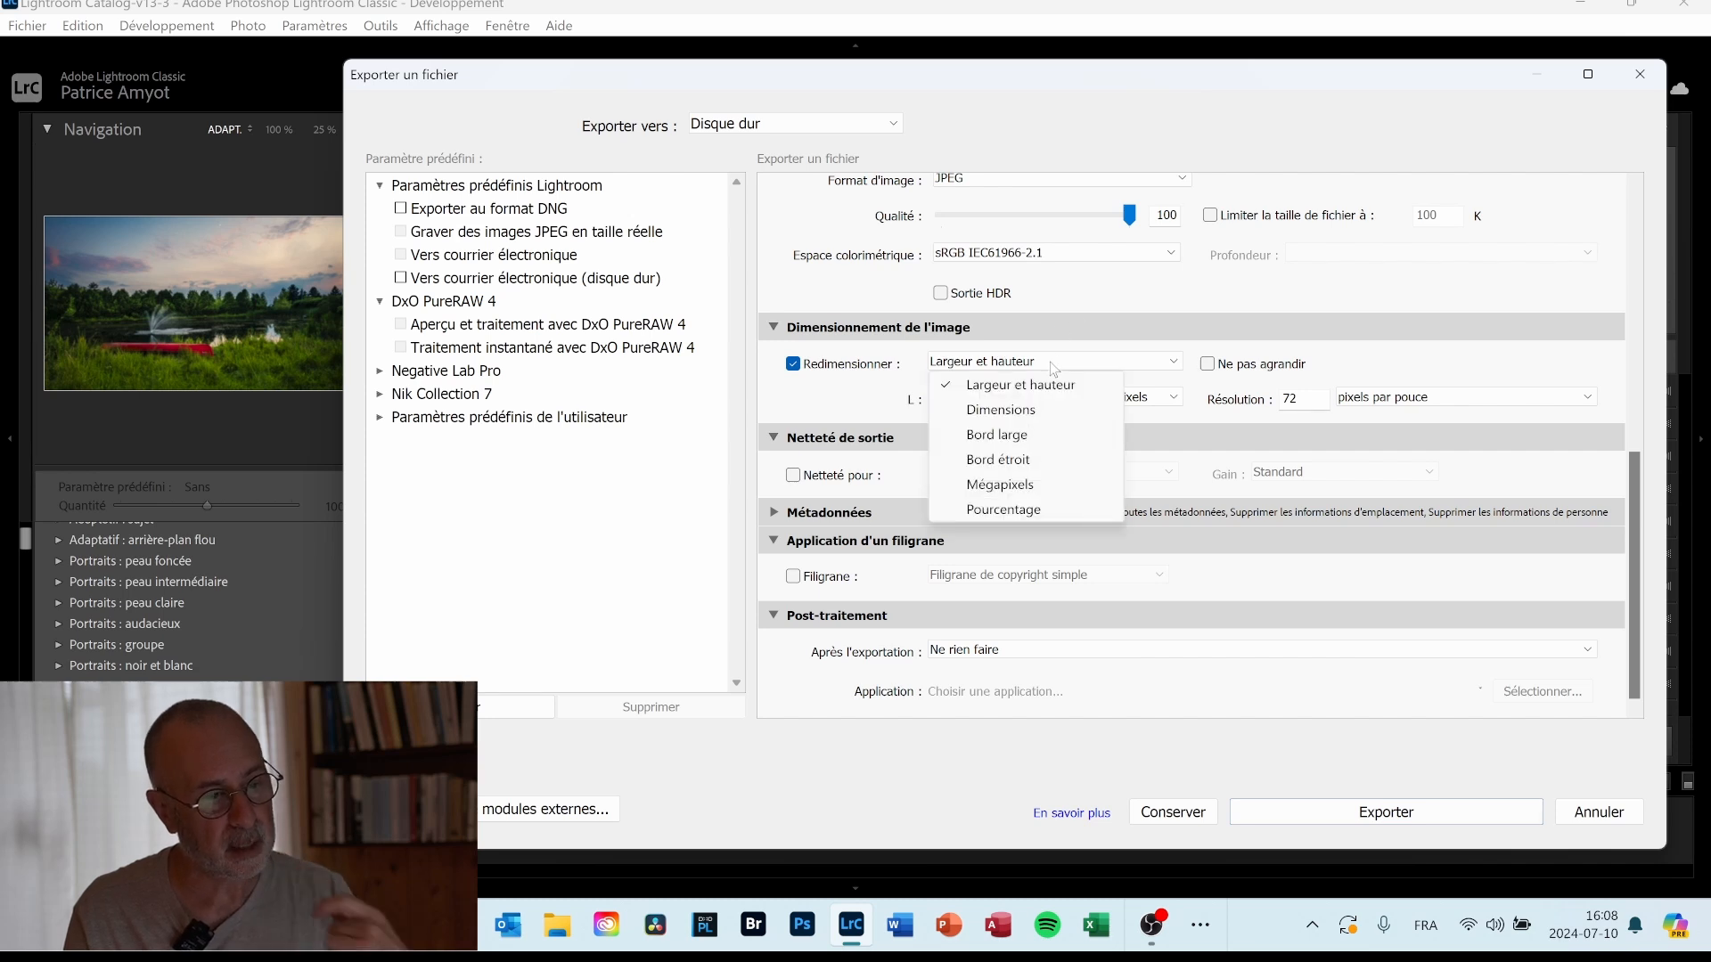
click(1041, 510)
double_click(954, 400)
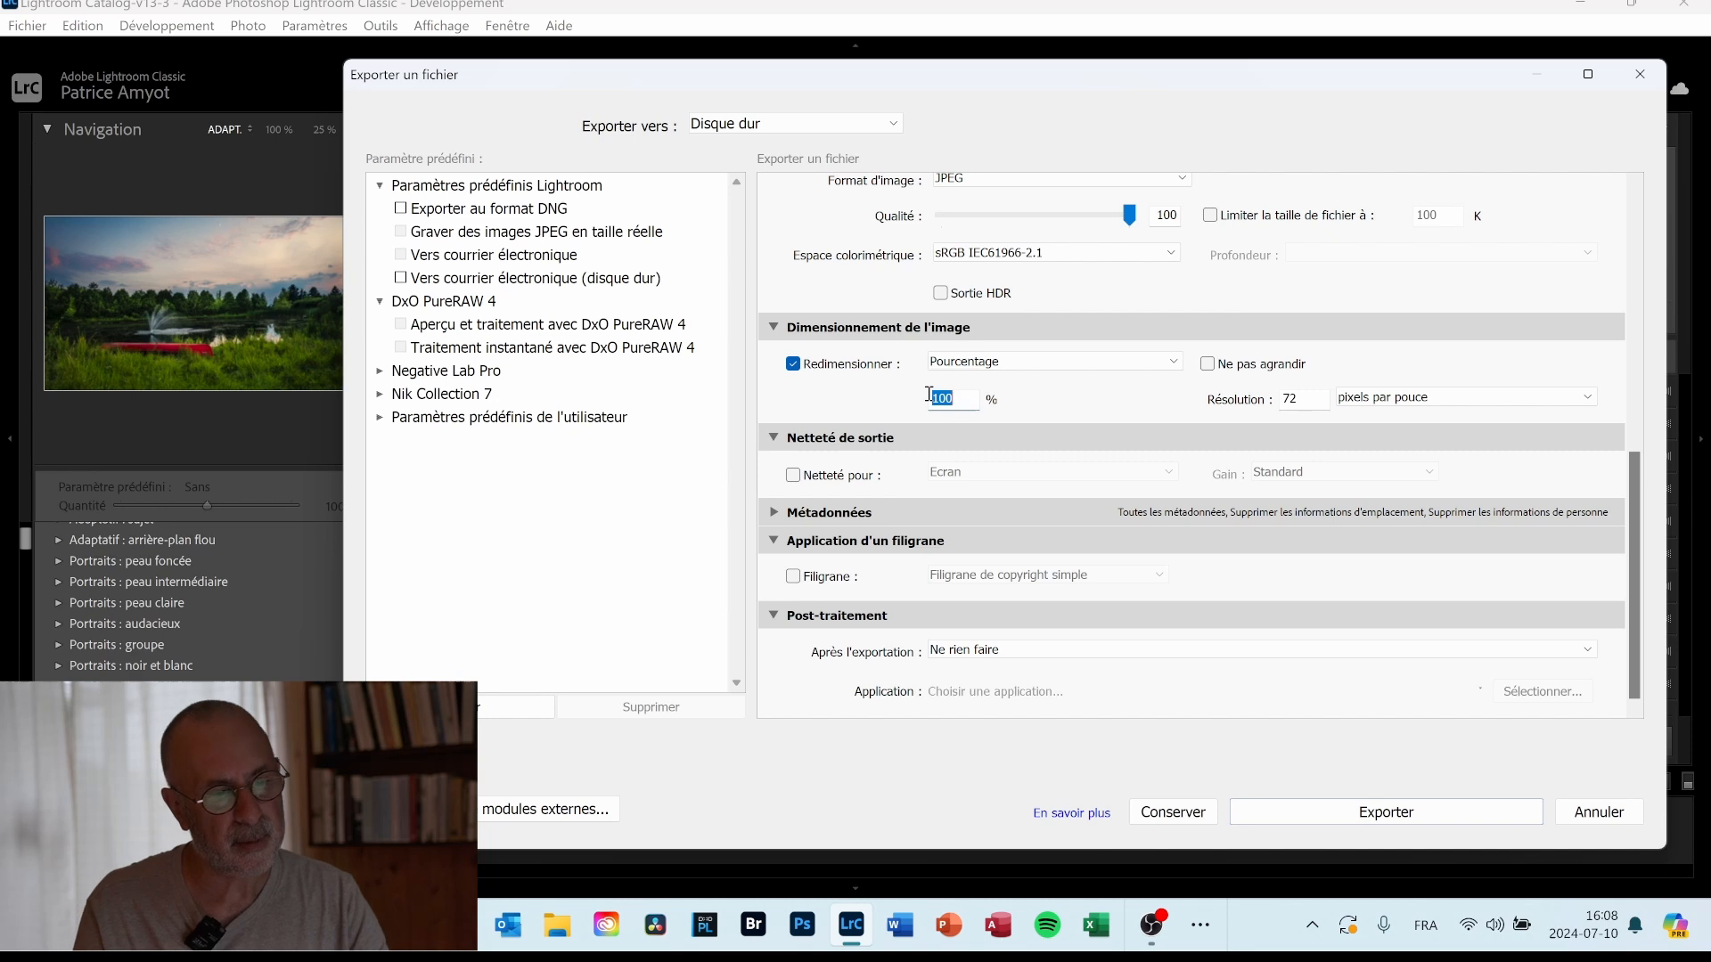
text(40)
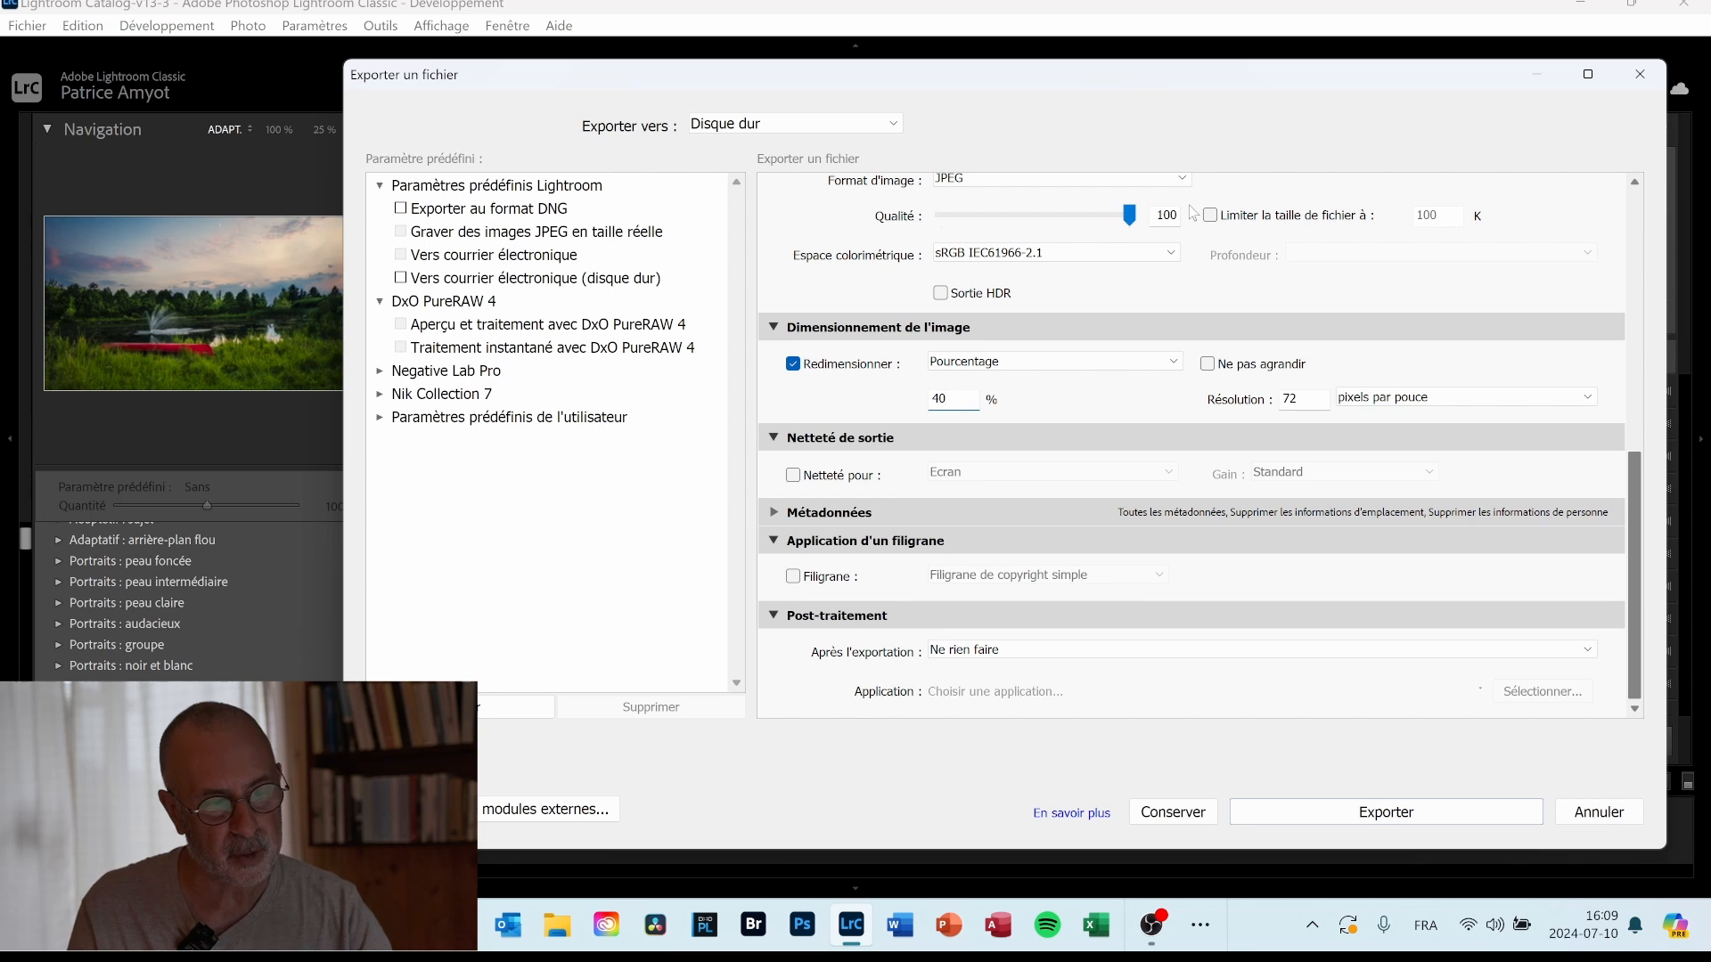
scroll(1165, 501, up, 10)
scroll(1165, 501, down, 10)
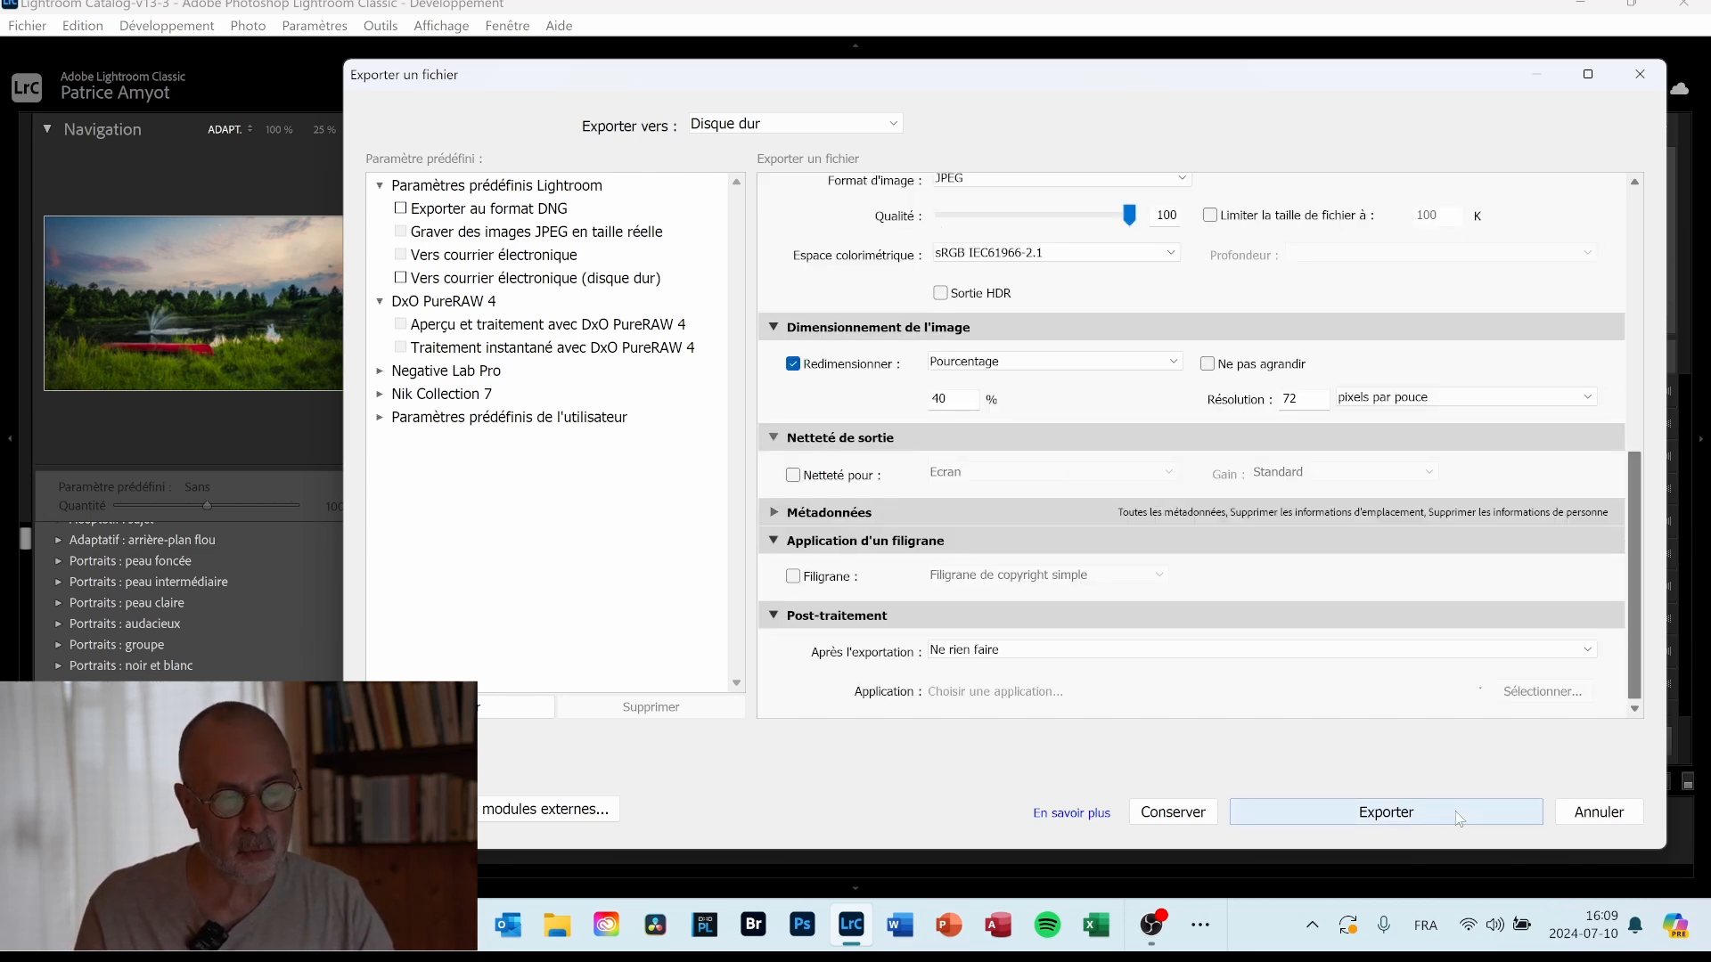
click(1638, 76)
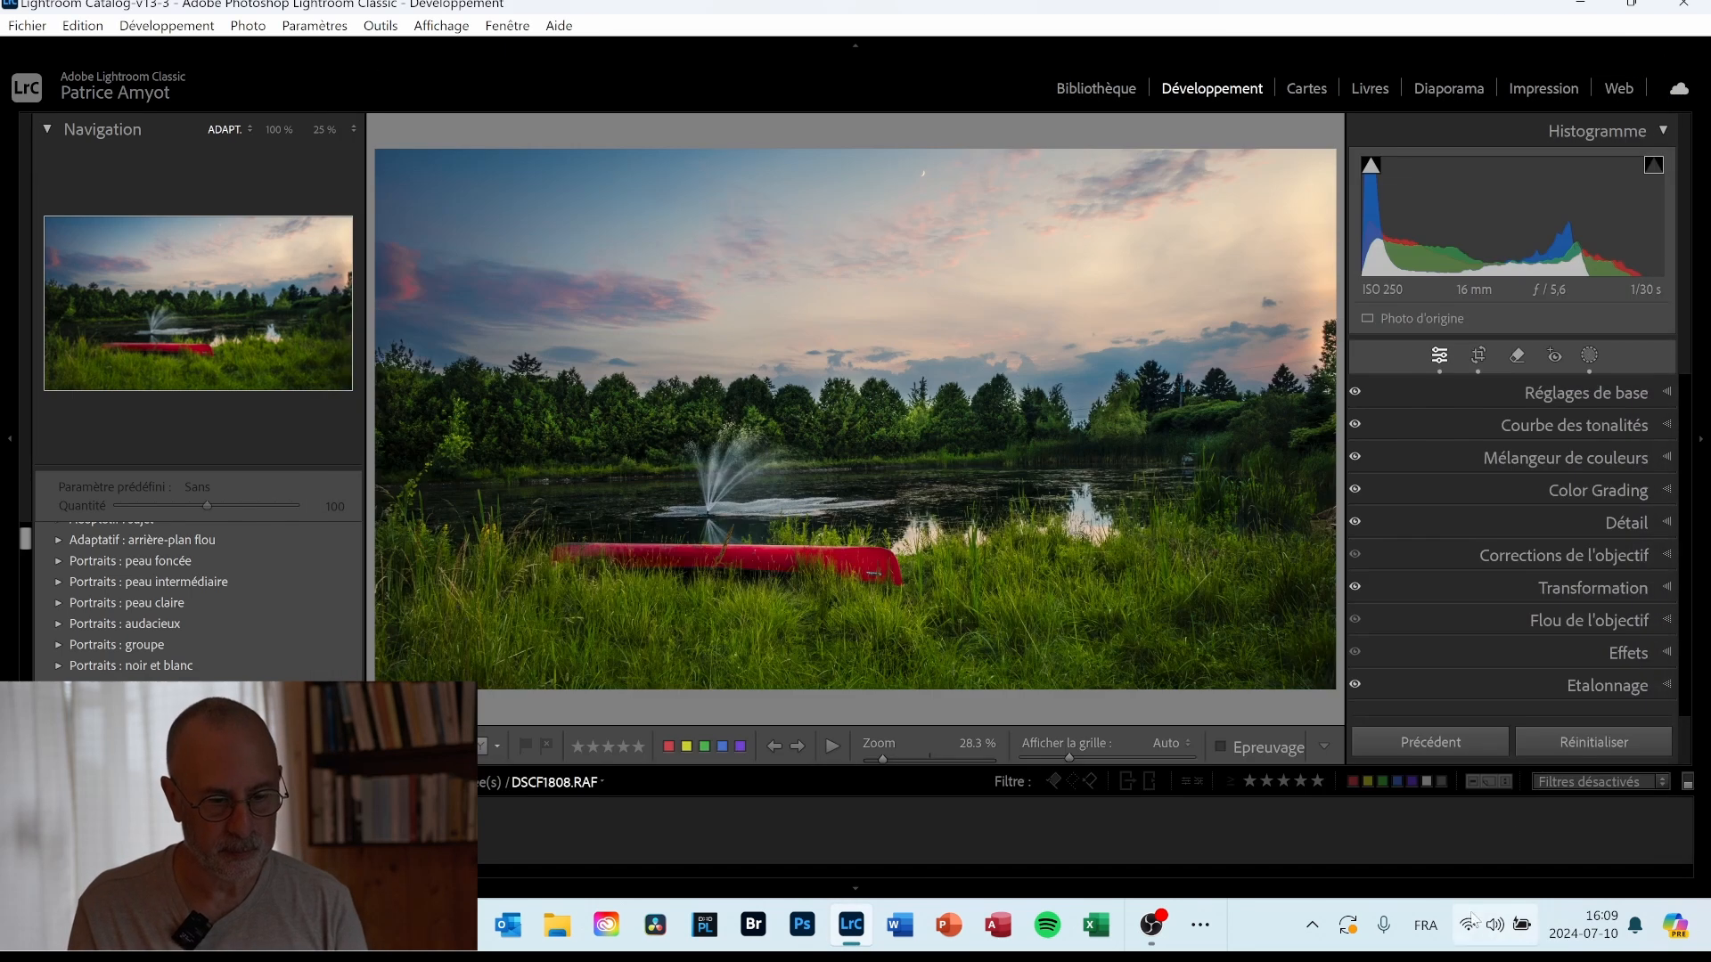